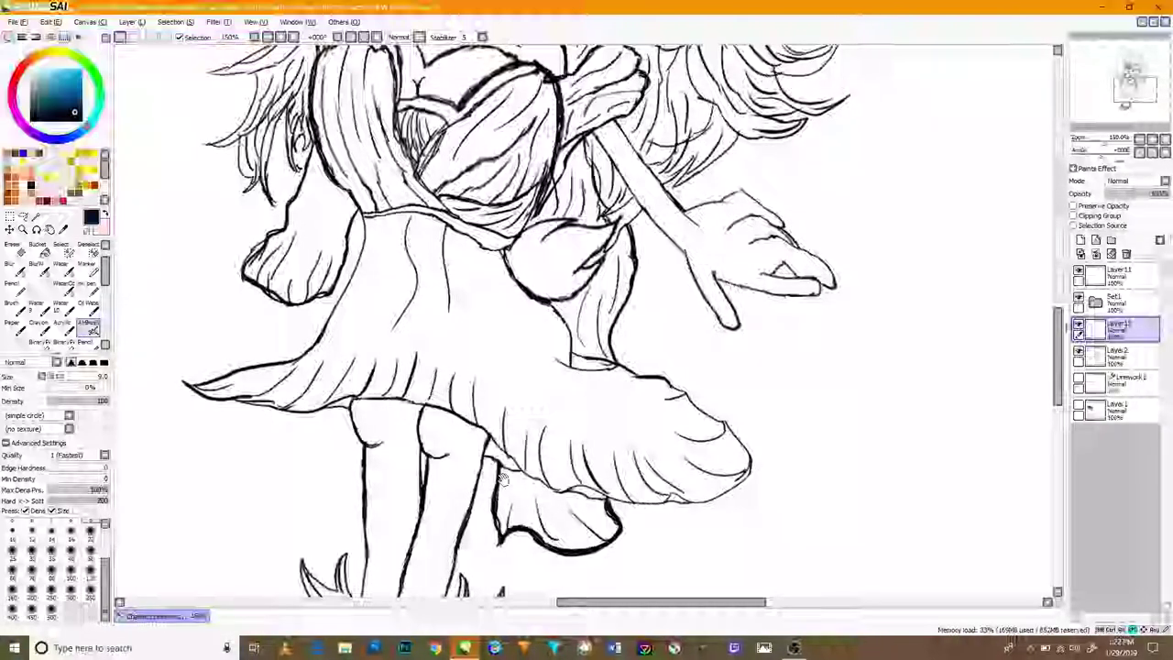
- Examine the character's line art across the face, hair, dress and arms for spots that need cleanup
scroll(414, 421, up, 5)
scroll(644, 270, up, 2)
scroll(656, 285, down, 5)
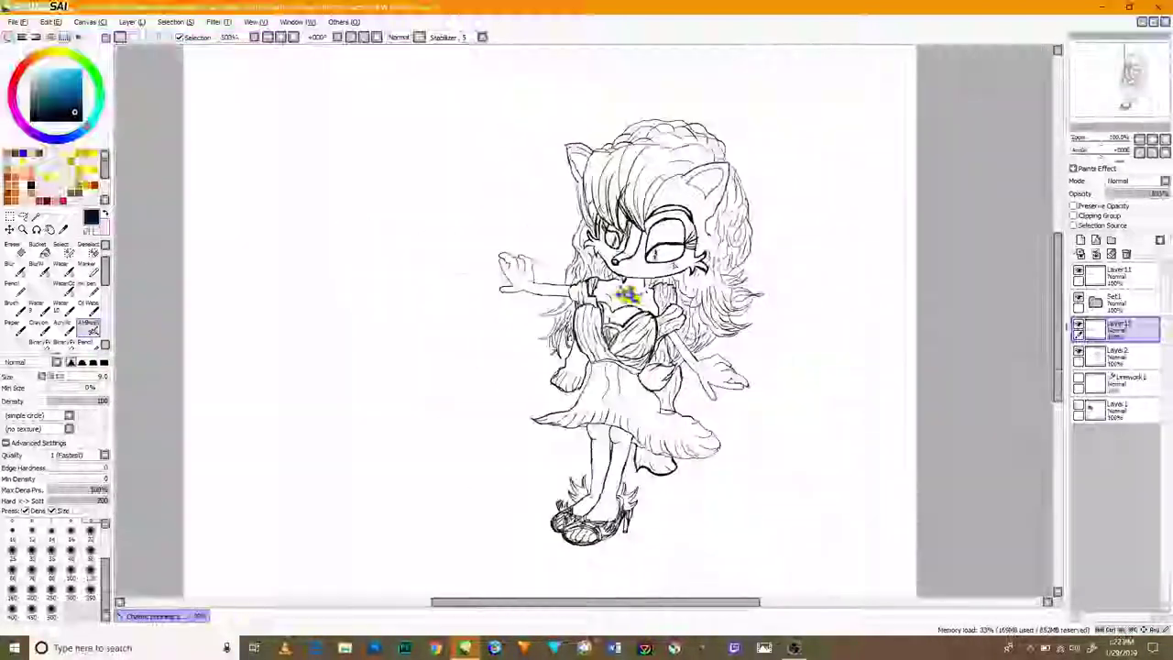
scroll(669, 261, up, 2)
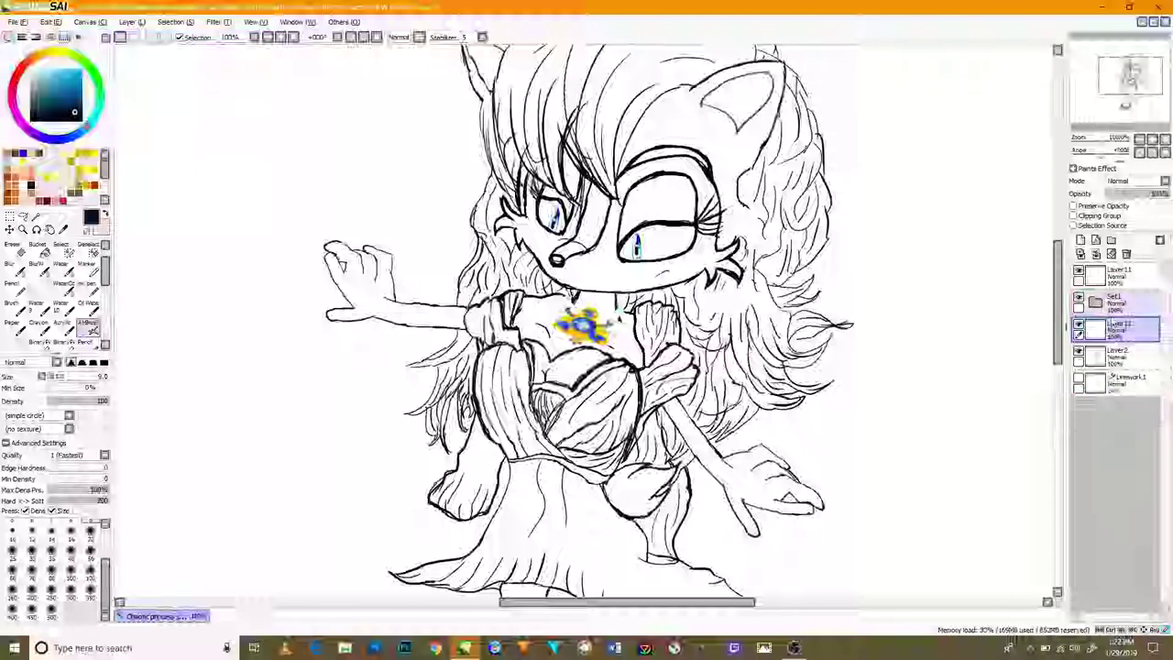
scroll(711, 300, up, 1)
scroll(711, 299, down, 3)
scroll(711, 300, up, 4)
drag(819, 296, 692, 388)
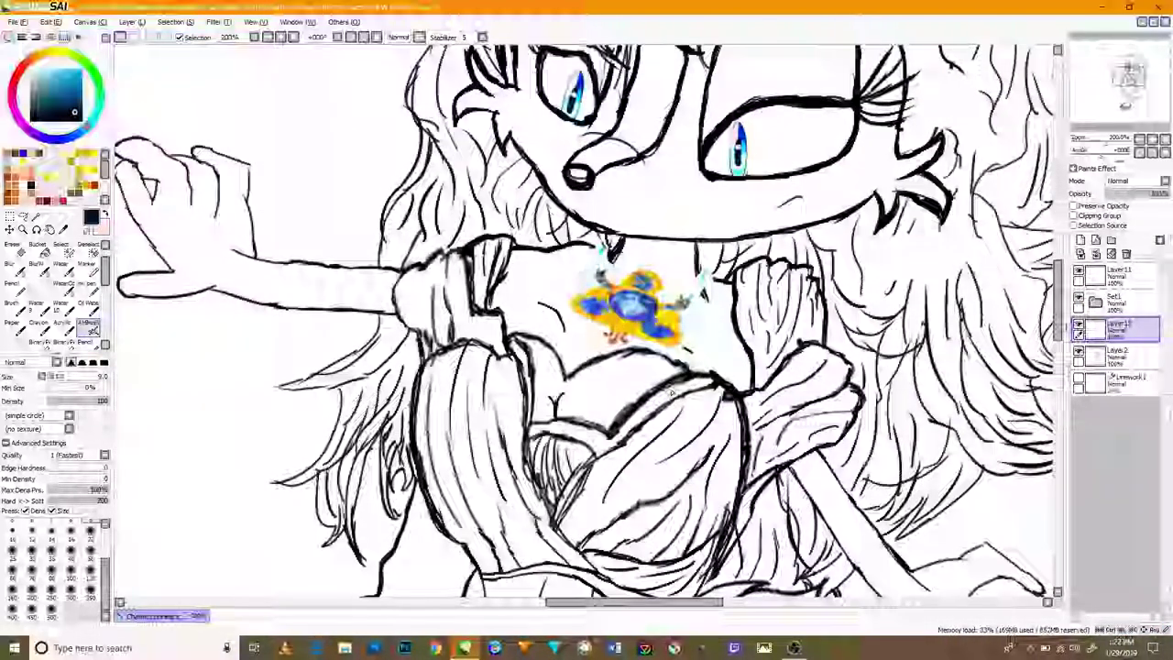
scroll(669, 393, down, 3)
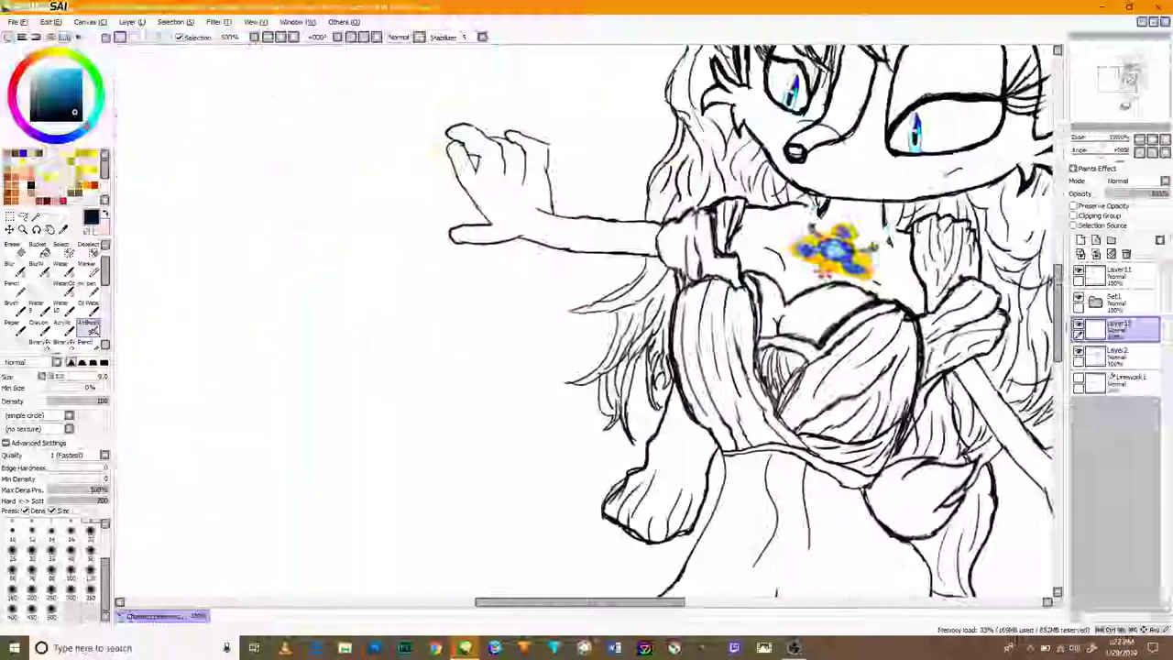
click(1117, 302)
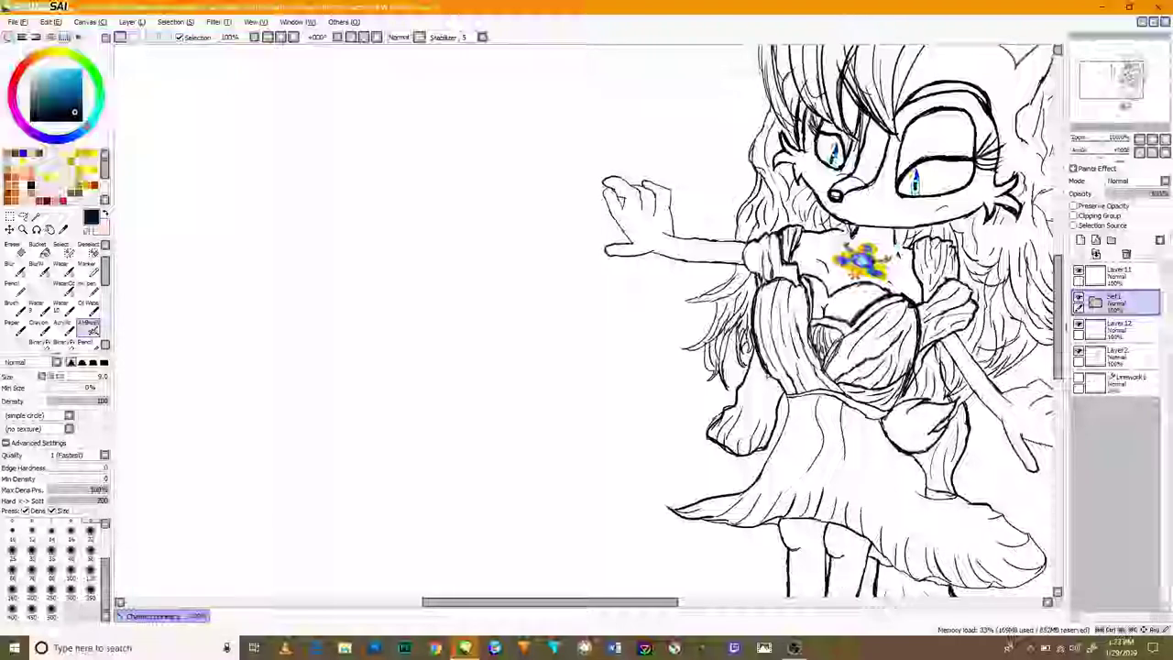
drag(800, 305, 647, 413)
scroll(746, 323, up, 2)
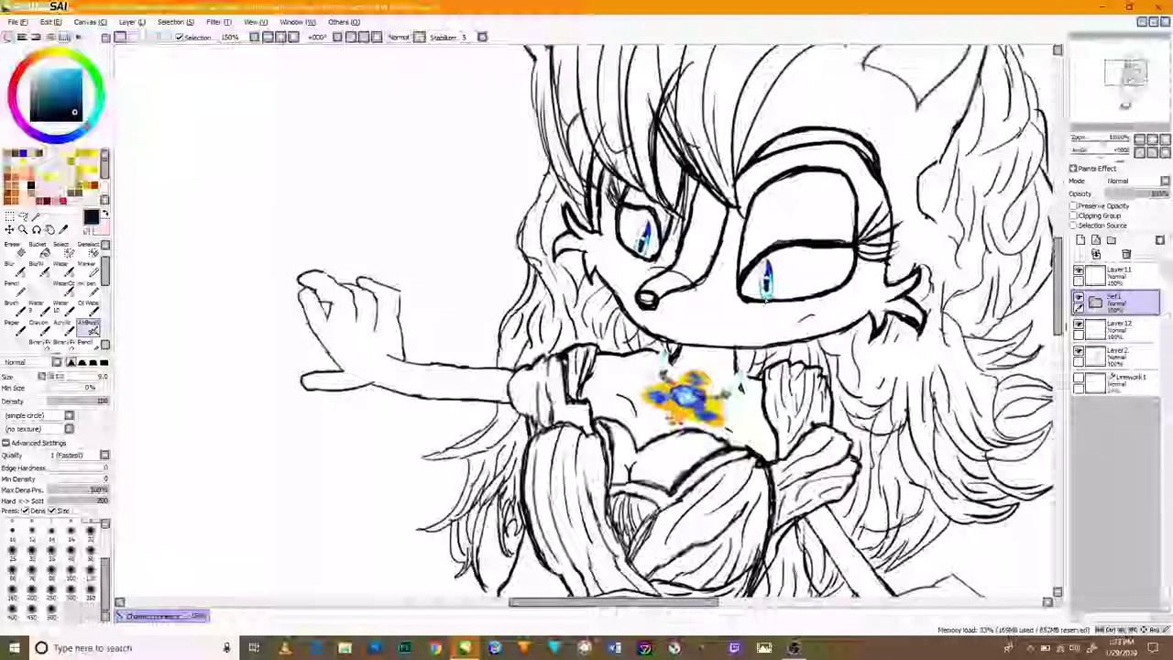
drag(842, 211, 683, 395)
drag(662, 141, 738, 275)
scroll(739, 278, down, 6)
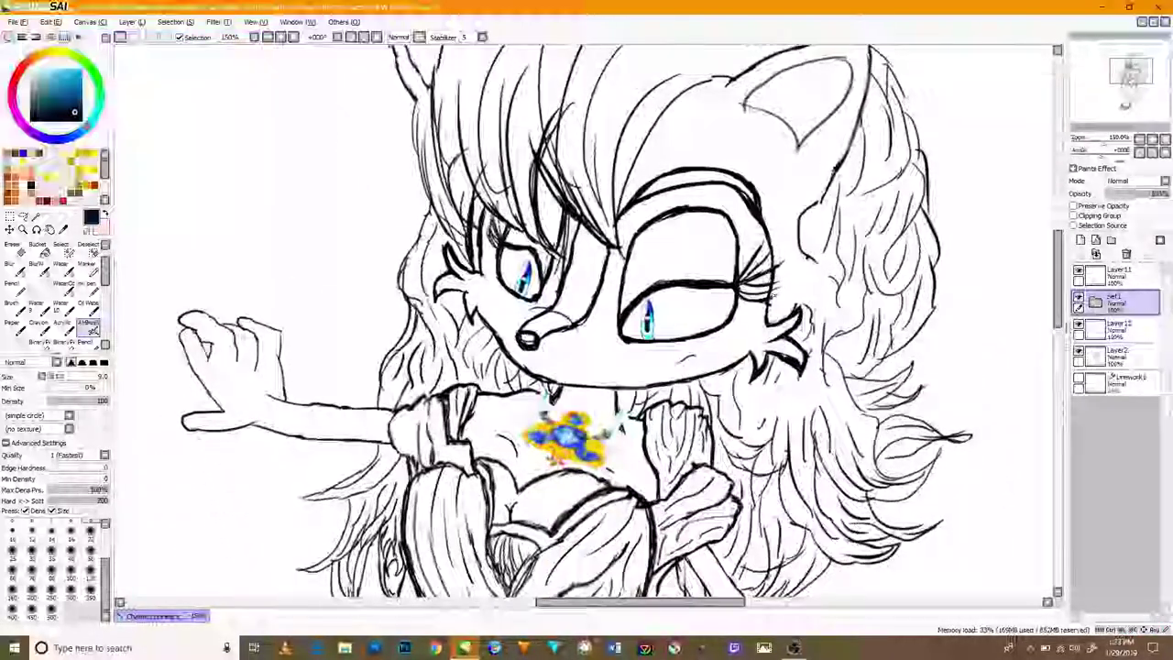
drag(1058, 284, 1058, 311)
- On Layer2, use the Pencil at size 4 to close the gap between the rear ankle and its feather tuft
click(1120, 355)
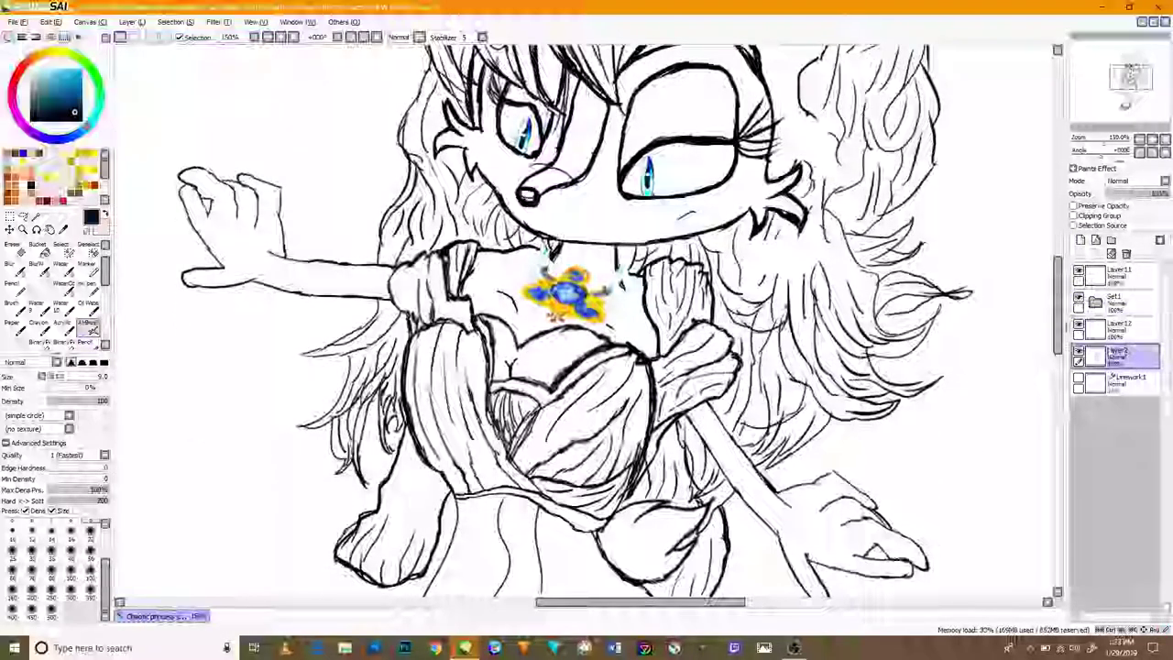
scroll(878, 401, up, 1)
scroll(843, 422, down, 2)
scroll(799, 407, down, 5)
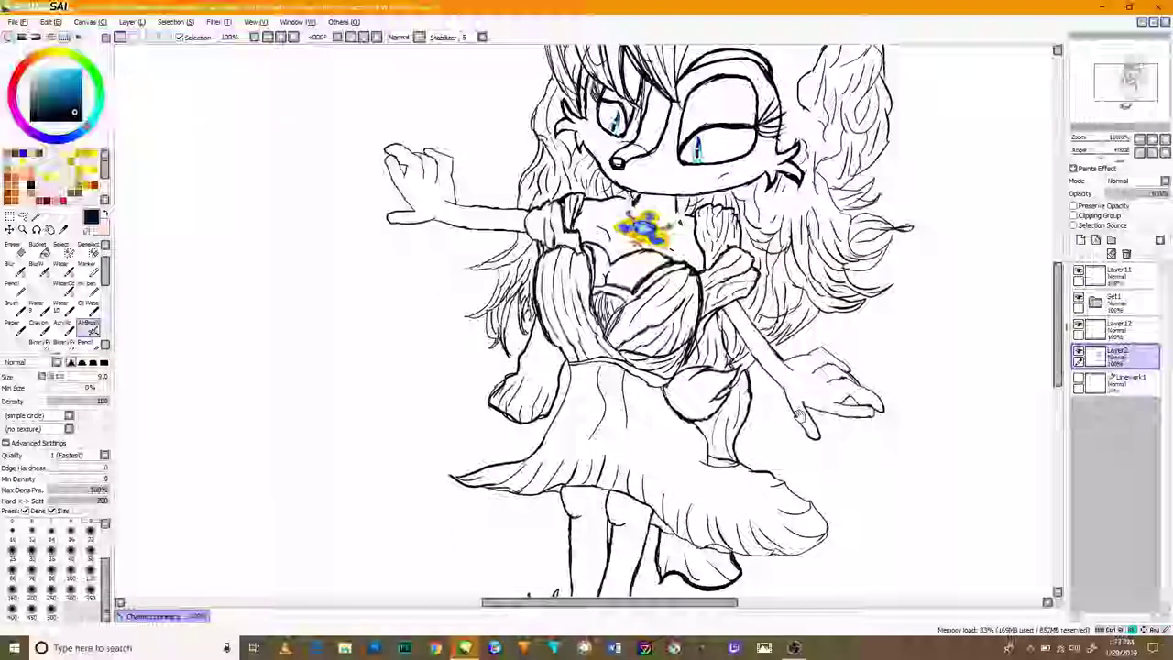
scroll(529, 426, up, 5)
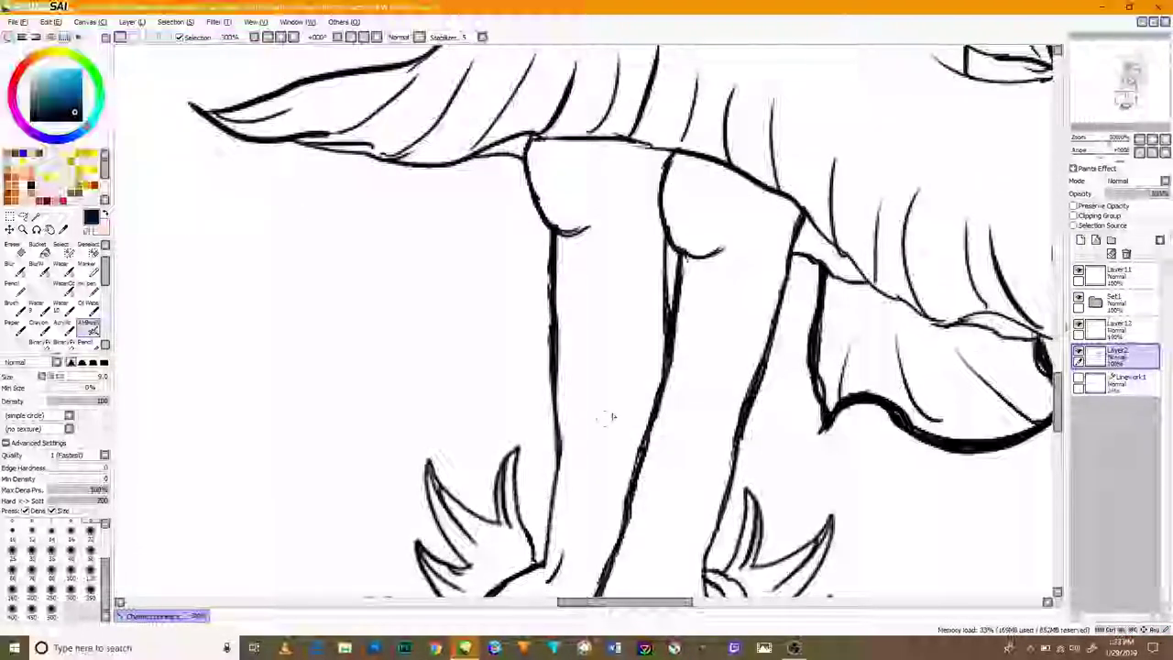
scroll(424, 447, down, 2)
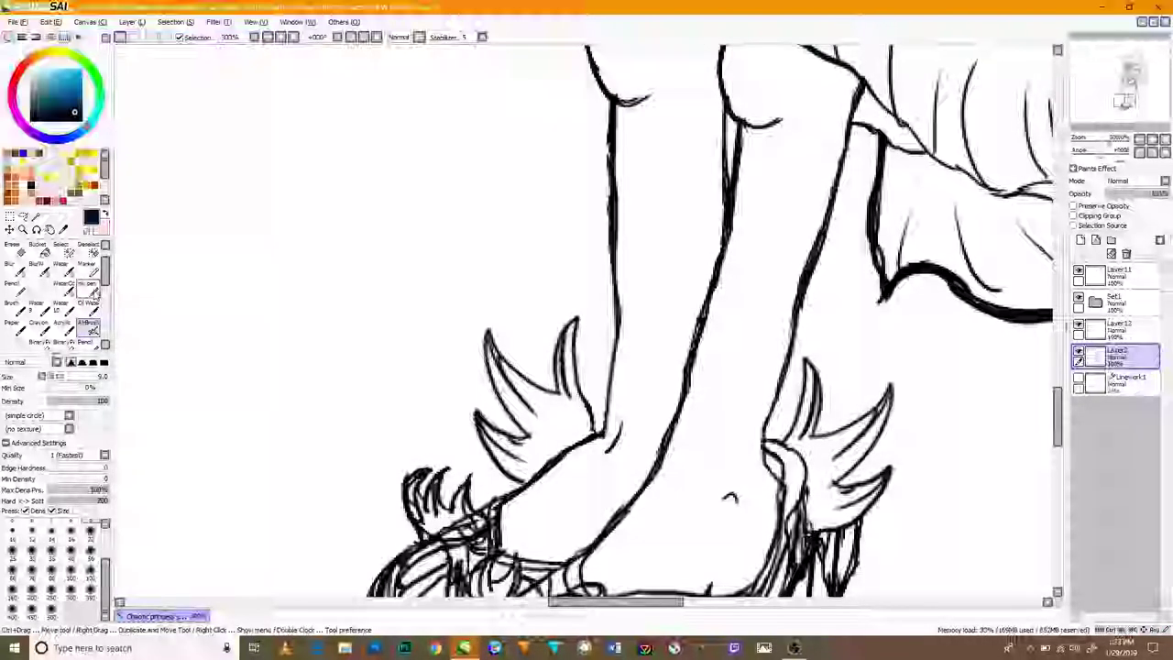
scroll(97, 294, down, 2)
click(91, 313)
scroll(598, 422, up, 6)
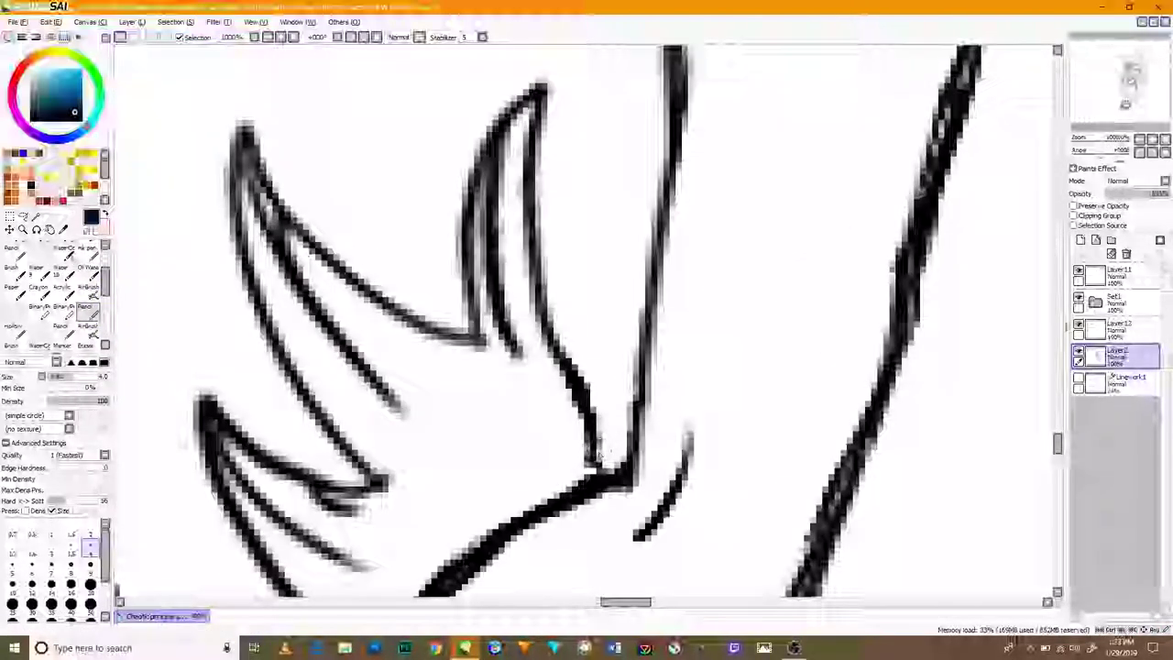
scroll(612, 454, down, 4)
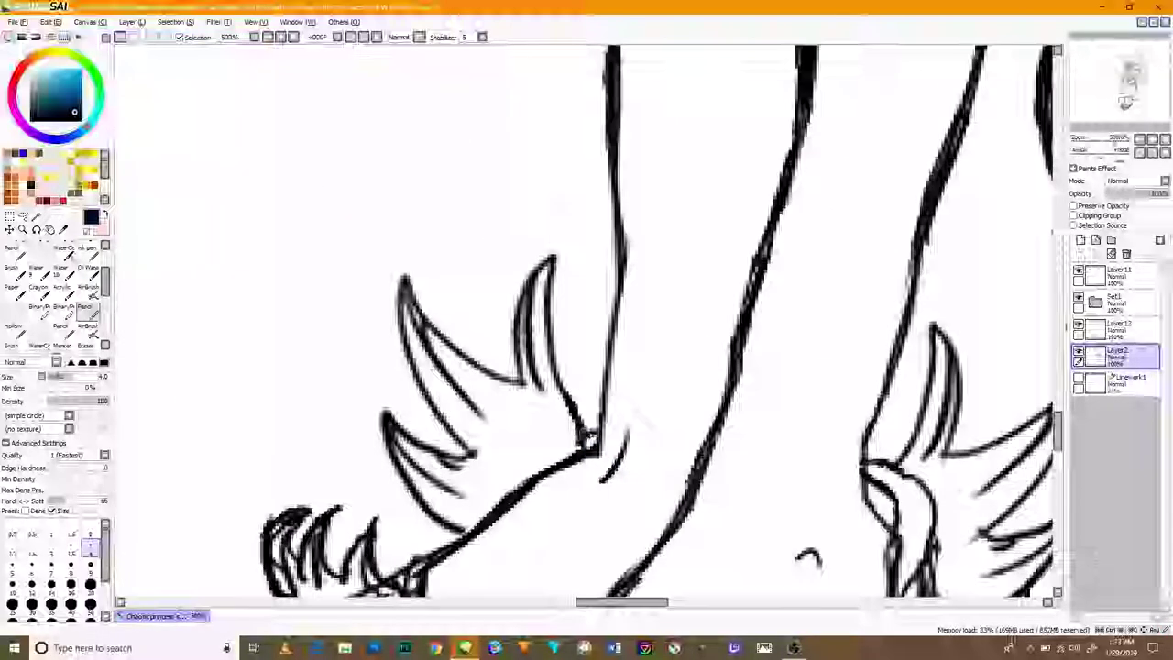
scroll(613, 454, up, 4)
scroll(600, 458, down, 2)
scroll(598, 459, up, 3)
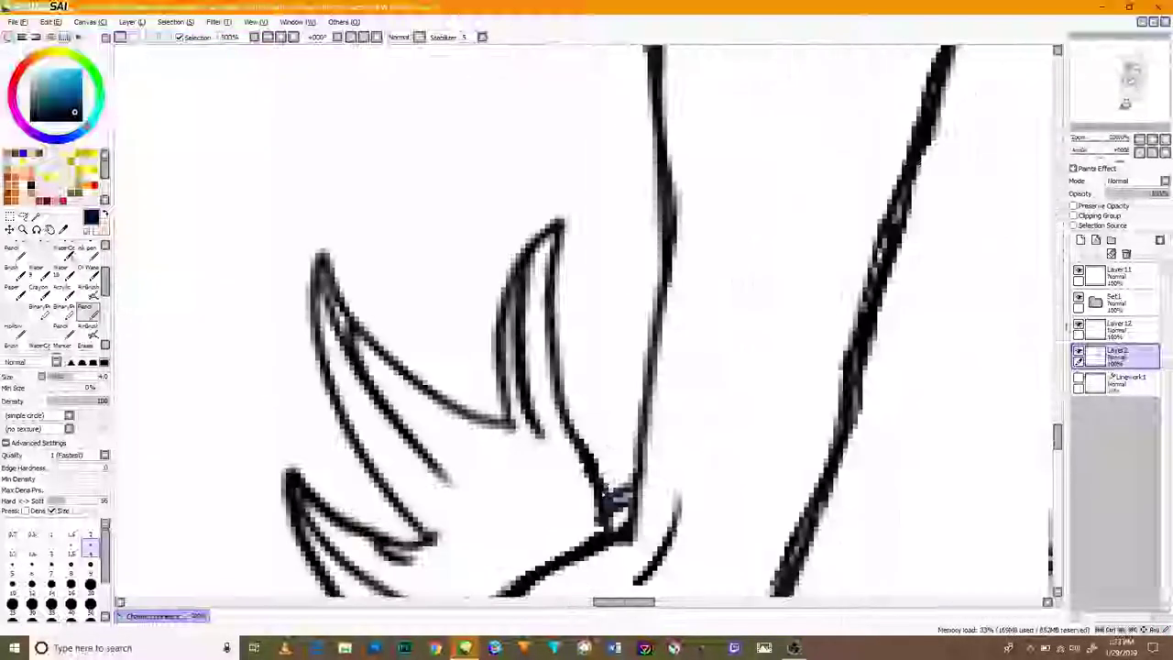
scroll(603, 548, down, 4)
scroll(550, 521, up, 4)
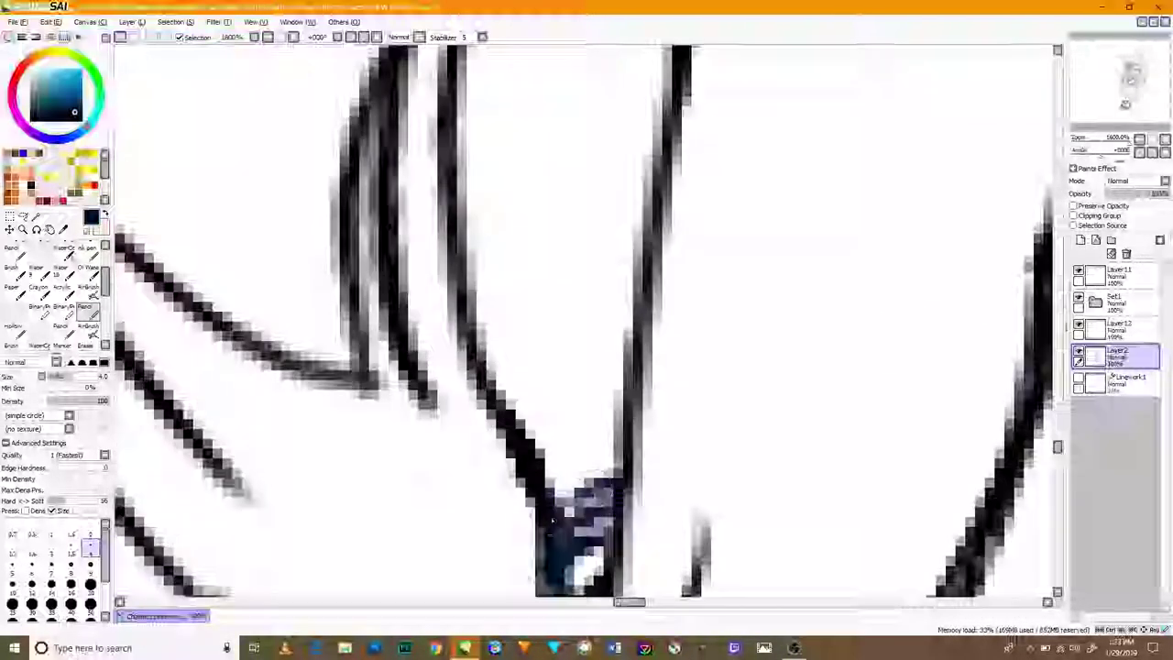
- Change the drawing colour to black and go over the strokes closing the gap at the rear ankle
scroll(594, 484, down, 4)
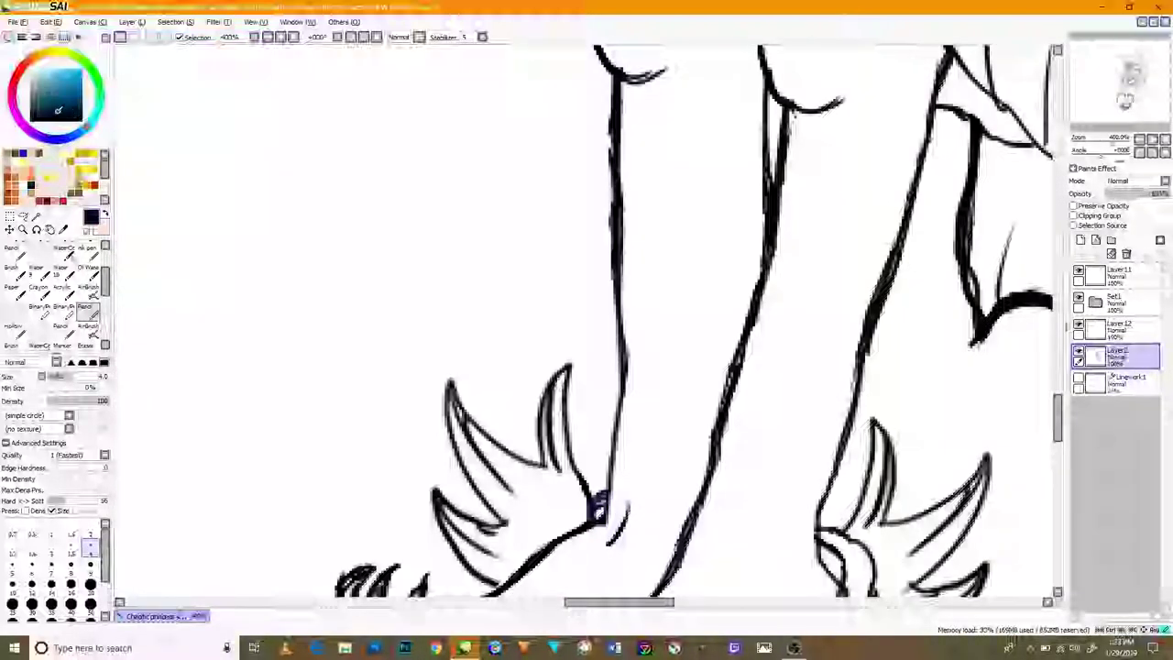
scroll(596, 499, up, 2)
scroll(595, 499, down, 2)
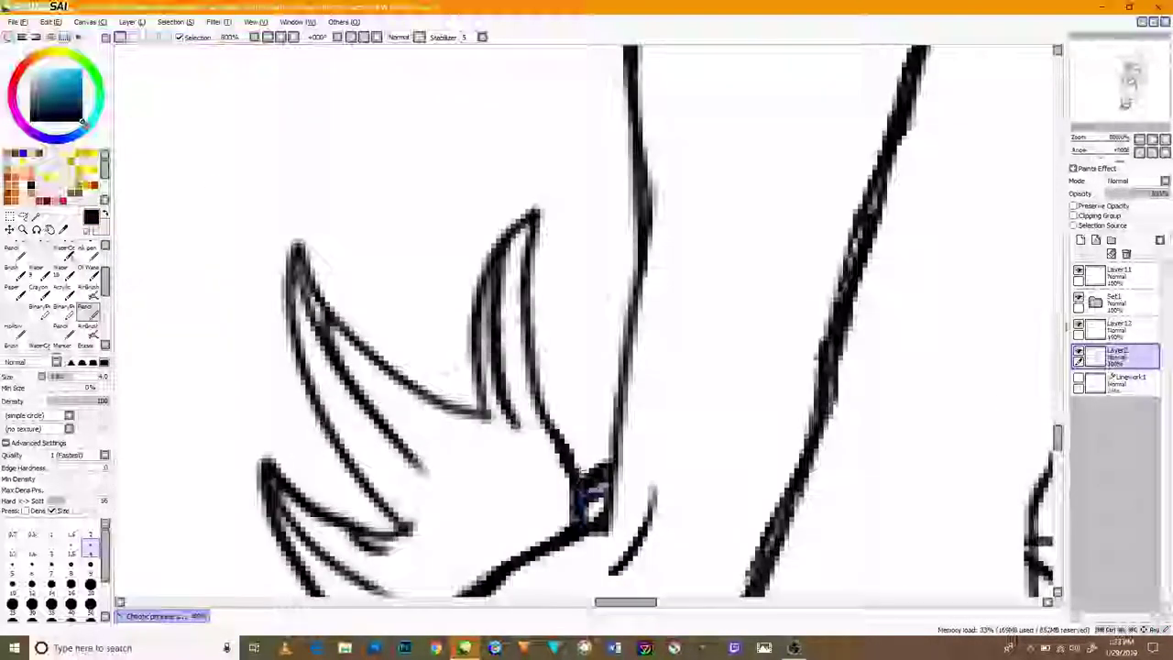
scroll(660, 476, up, 3)
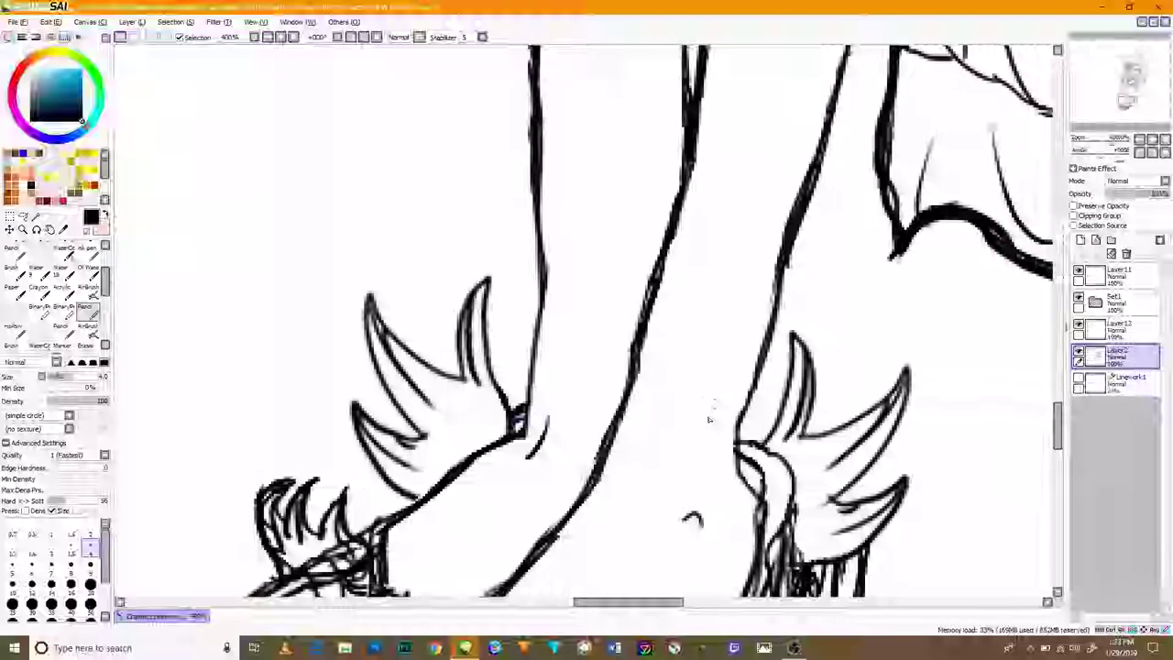
- Close the gap at the front ankle's feather tuft and touch up the lines around the front shoe's heel
scroll(686, 490, up, 2)
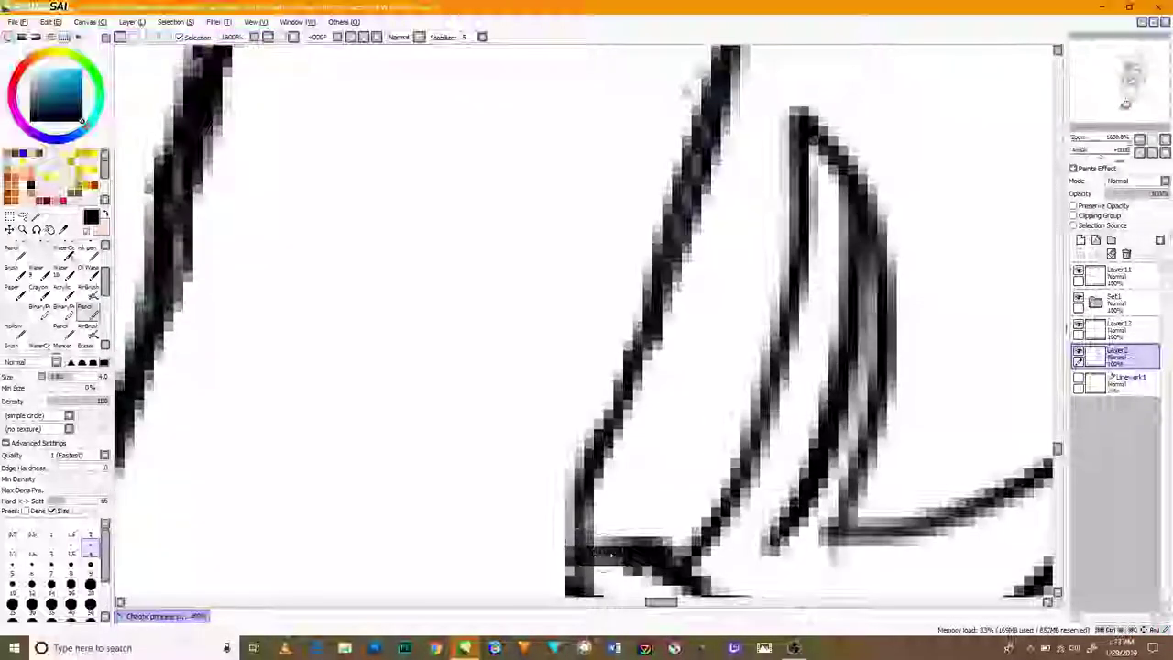
scroll(586, 547, down, 5)
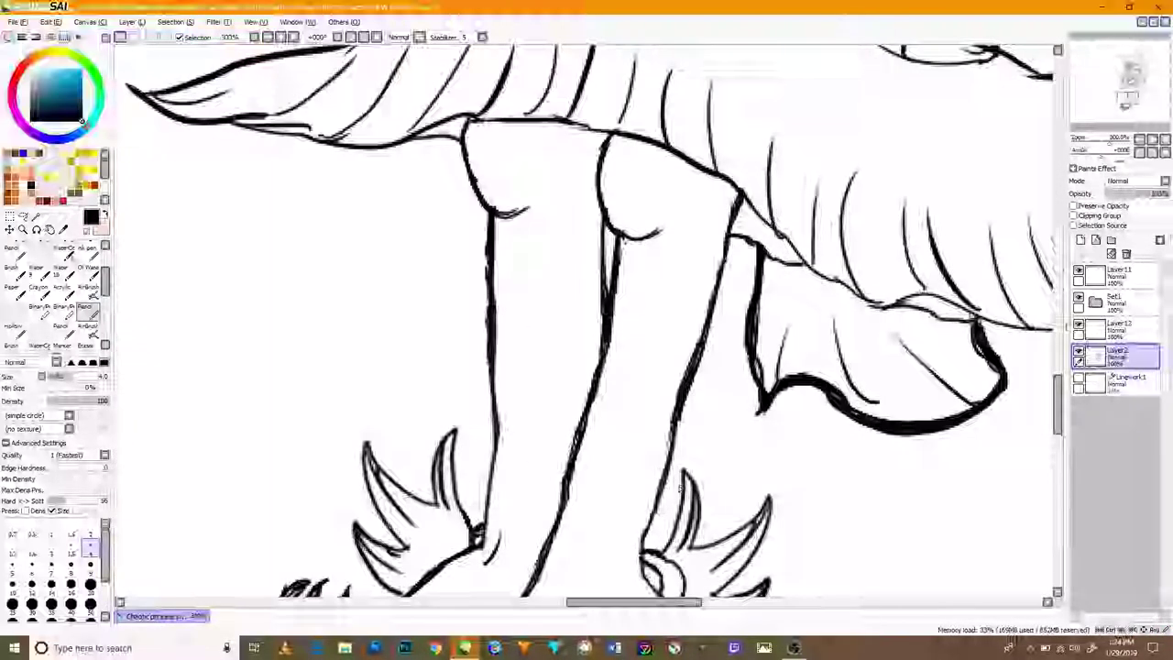
drag(657, 492, 736, 344)
drag(723, 459, 797, 312)
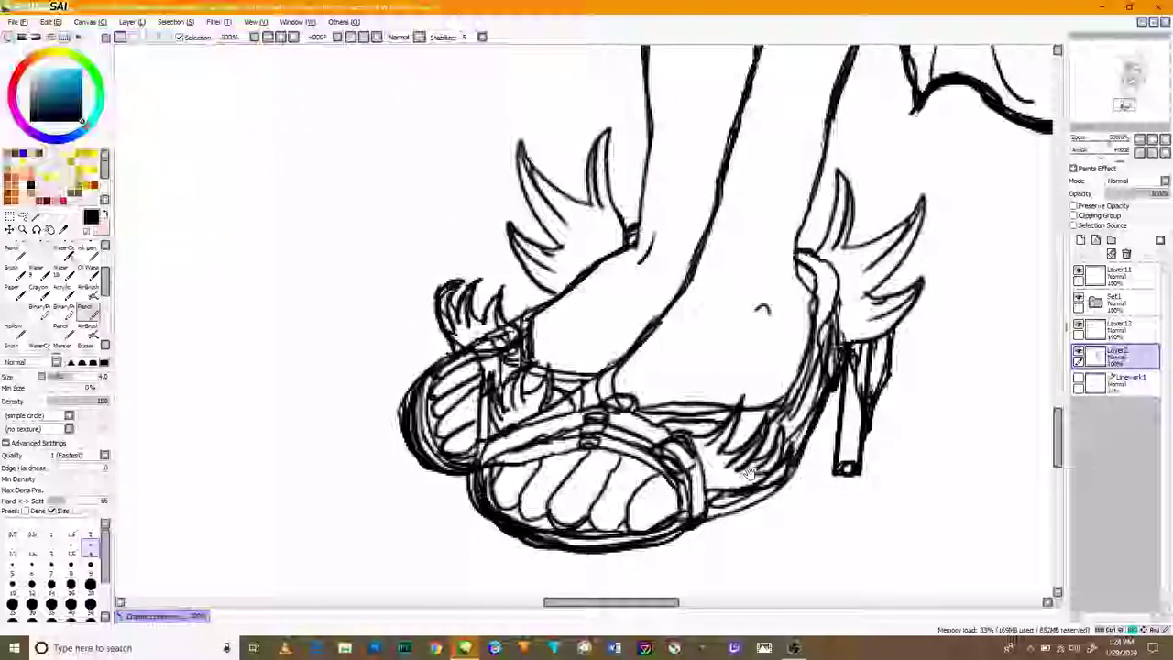
drag(817, 463, 810, 387)
scroll(811, 387, up, 5)
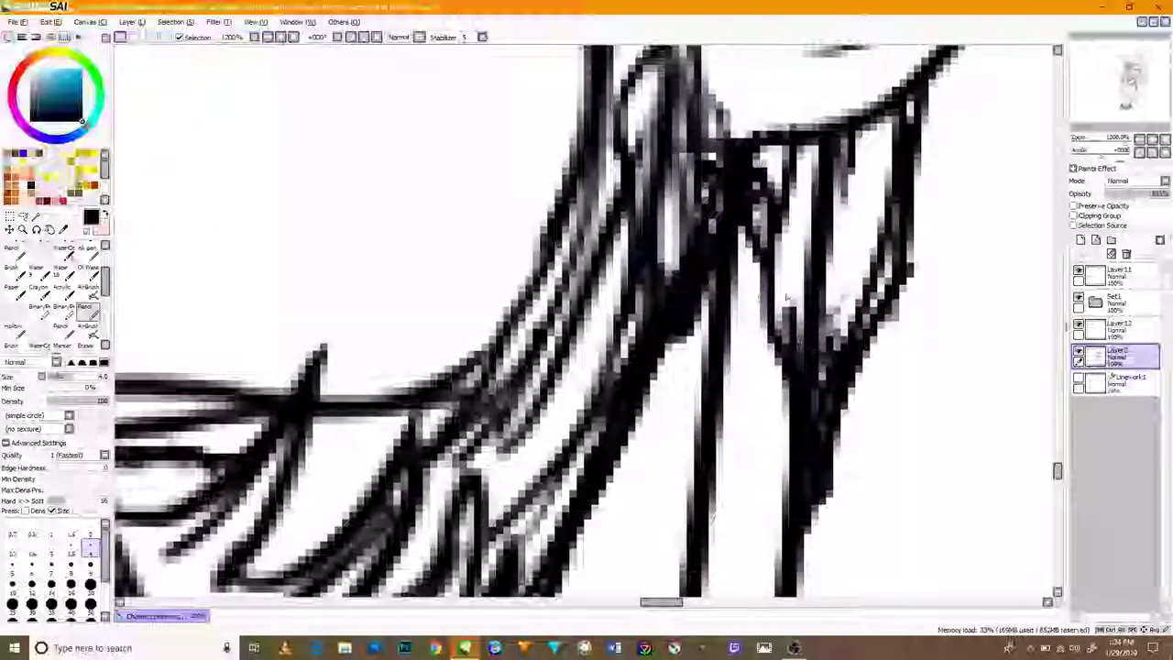
scroll(773, 251, down, 4)
scroll(320, 328, up, 2)
scroll(320, 328, down, 3)
scroll(505, 174, up, 1)
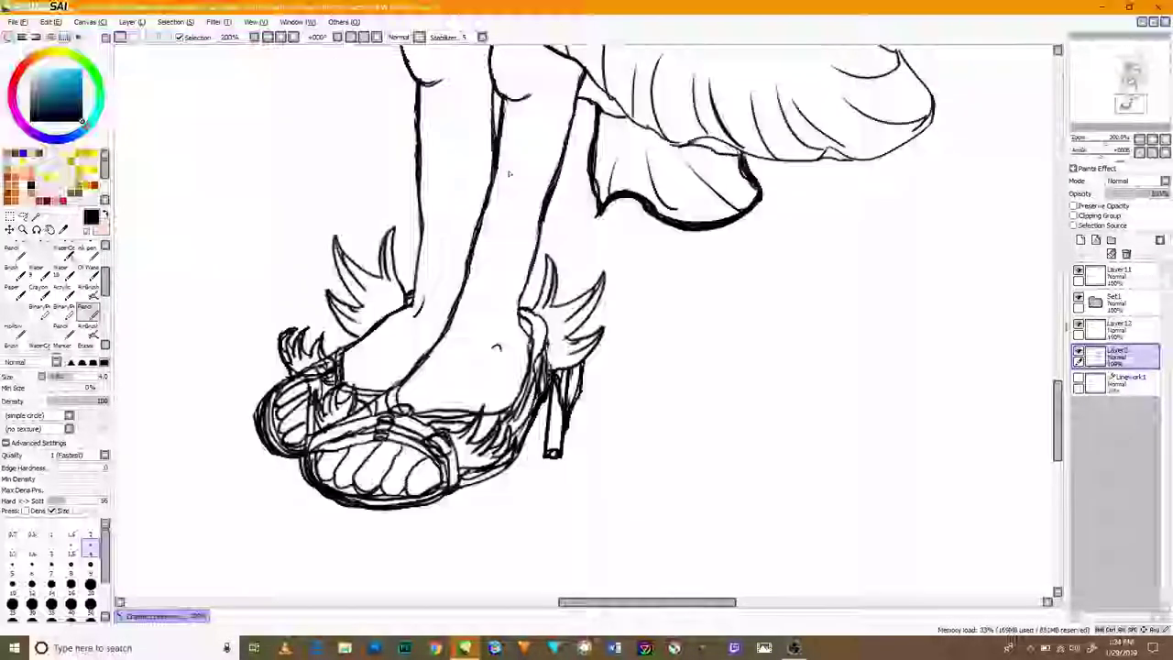
- Thicken the inner outline and upper band of the character's far ear with black pencil strokes
scroll(537, 169, up, 10)
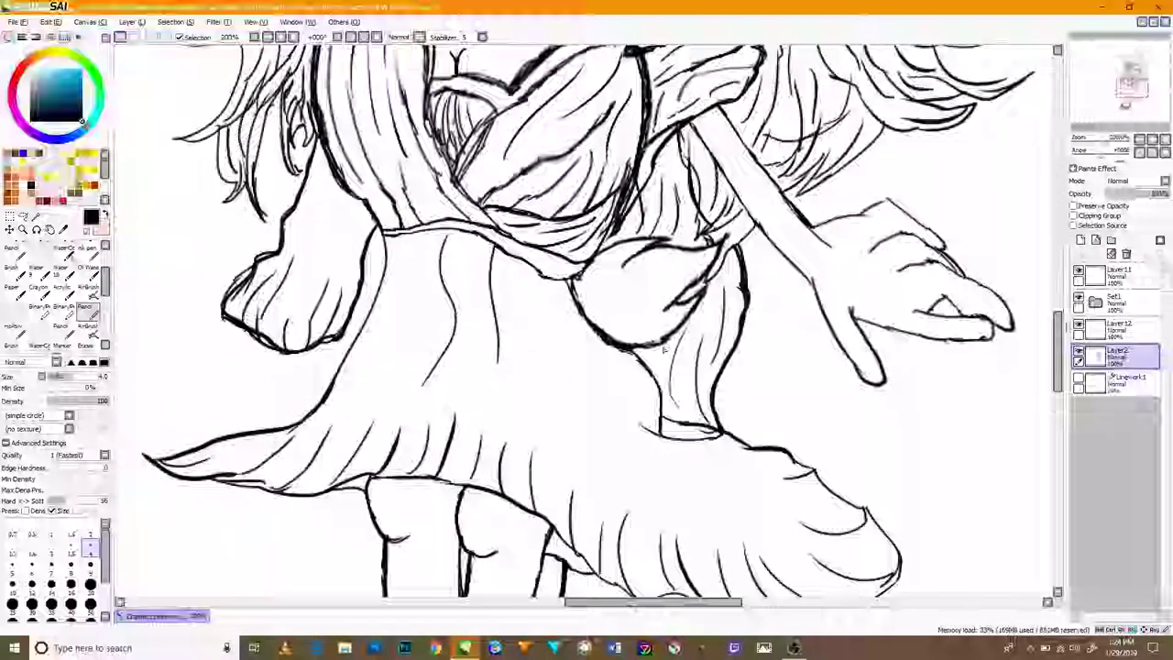
drag(1054, 341, 1051, 277)
scroll(1050, 275, down, 2)
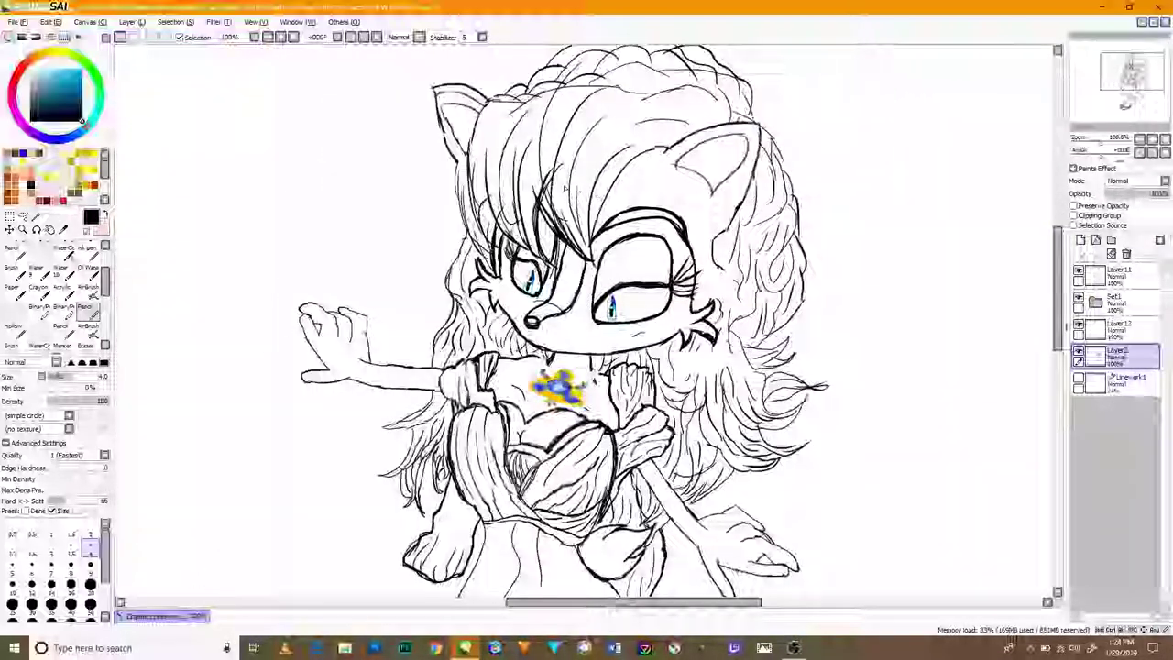
scroll(532, 243, up, 3)
scroll(532, 243, up, 2)
scroll(622, 266, down, 3)
scroll(622, 267, down, 3)
scroll(622, 267, up, 5)
drag(463, 83, 524, 386)
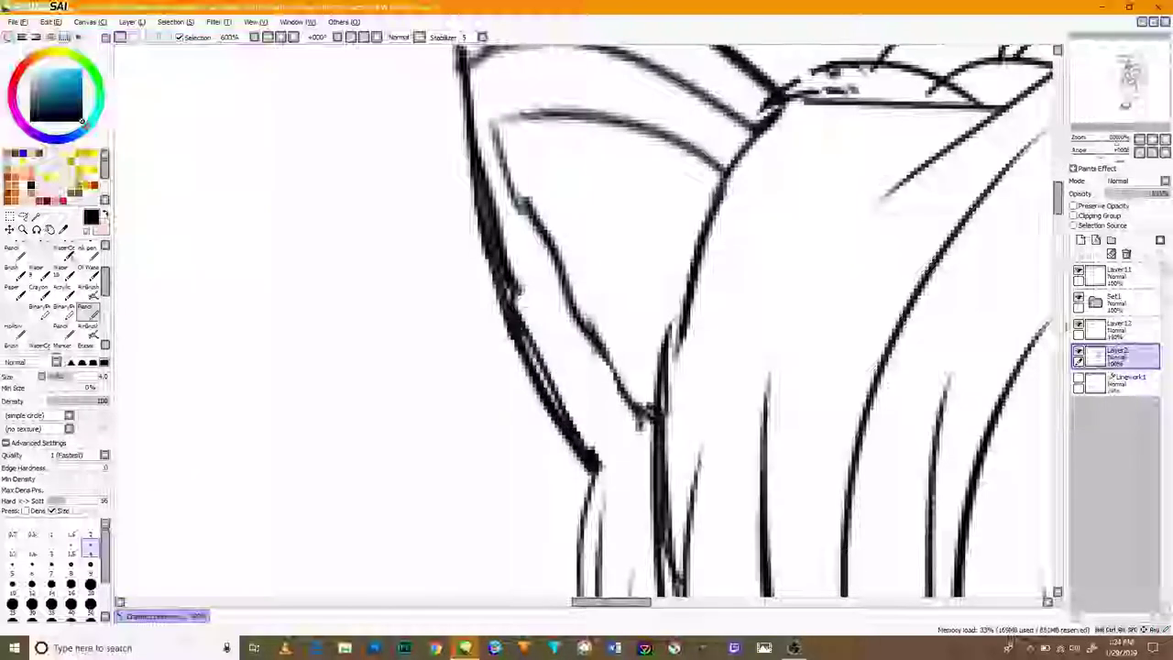
scroll(597, 336, up, 4)
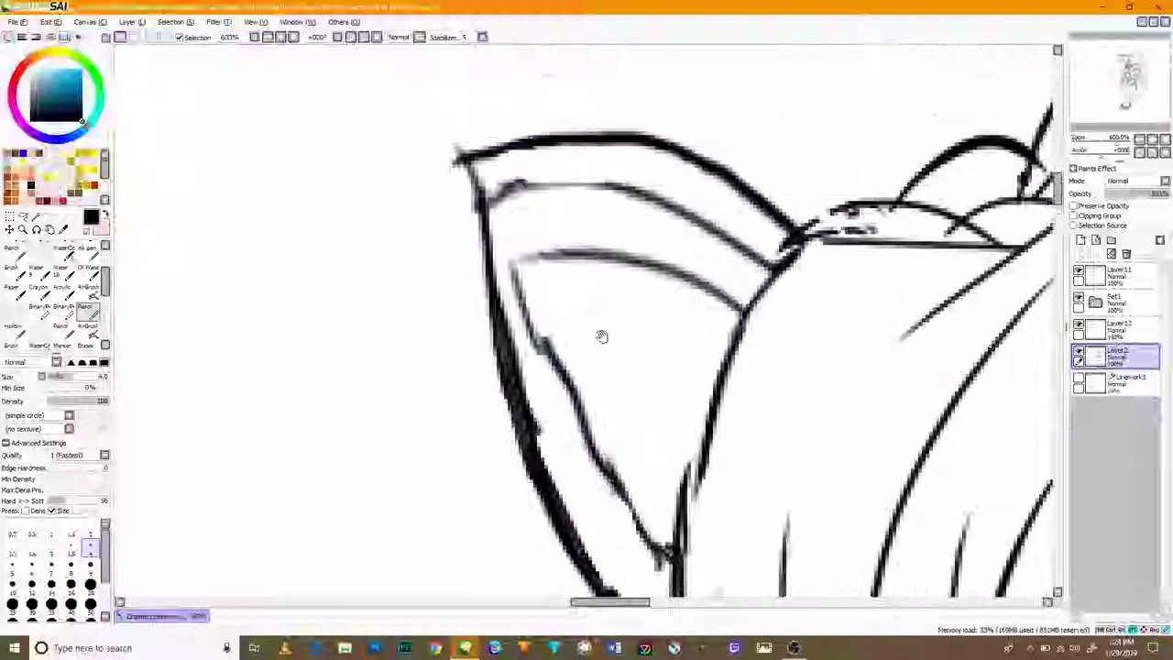
drag(628, 284, 521, 294)
drag(597, 388, 567, 296)
drag(631, 547, 537, 359)
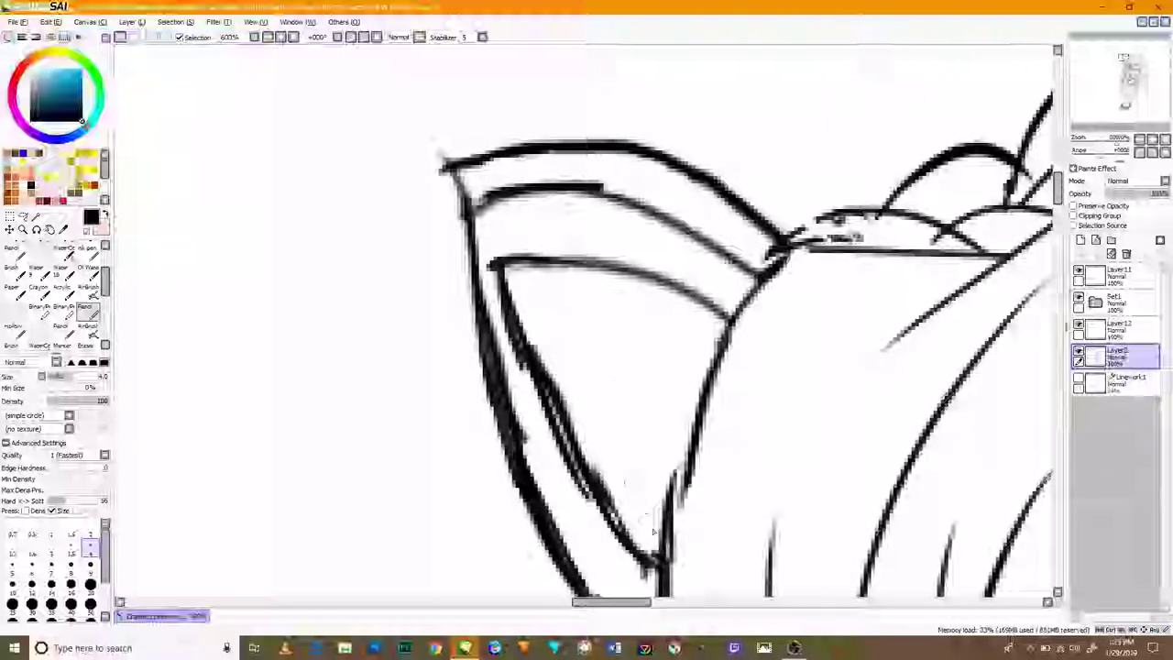
- Darken the far ear's lower inner corner and outer edge, and close the lines where its base meets the hair
drag(632, 500, 623, 435)
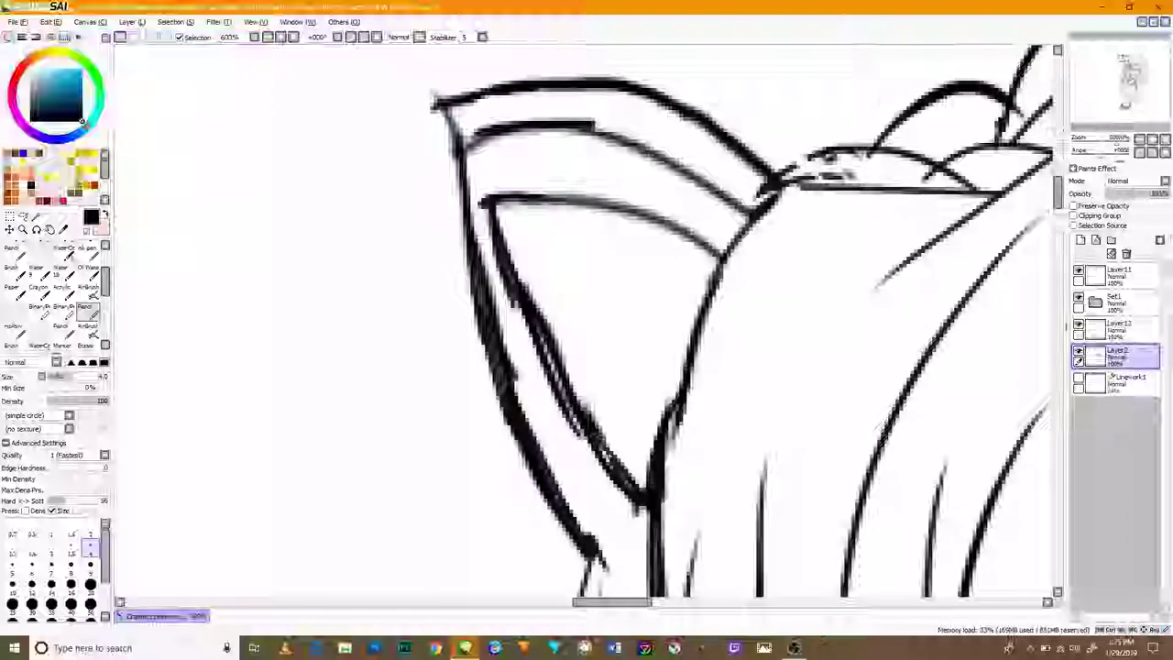
drag(541, 339, 484, 437)
drag(818, 245, 717, 276)
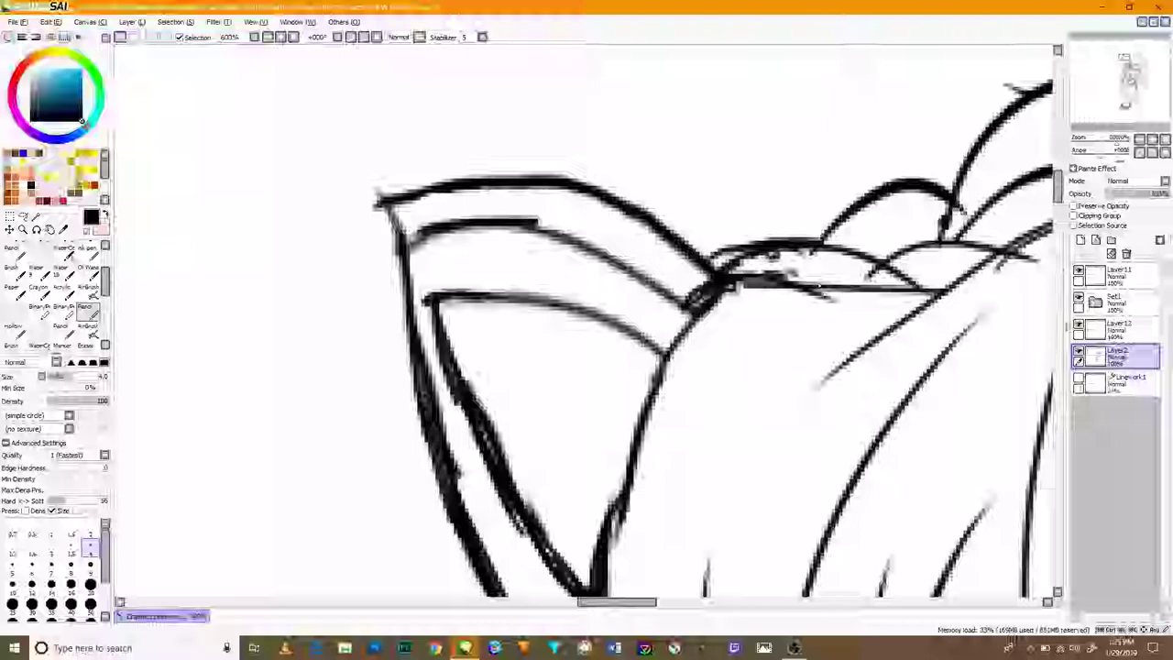
- With the Eraser at size 16, clean up stray lines along the outer hair strand beside the far cheek
scroll(809, 287, down, 5)
scroll(683, 481, up, 3)
scroll(4, 266, up, 3)
click(16, 271)
click(784, 446)
mouse_move(841, 474)
mouse_down()
mouse_move(762, 356)
mouse_move(725, 338)
mouse_up()
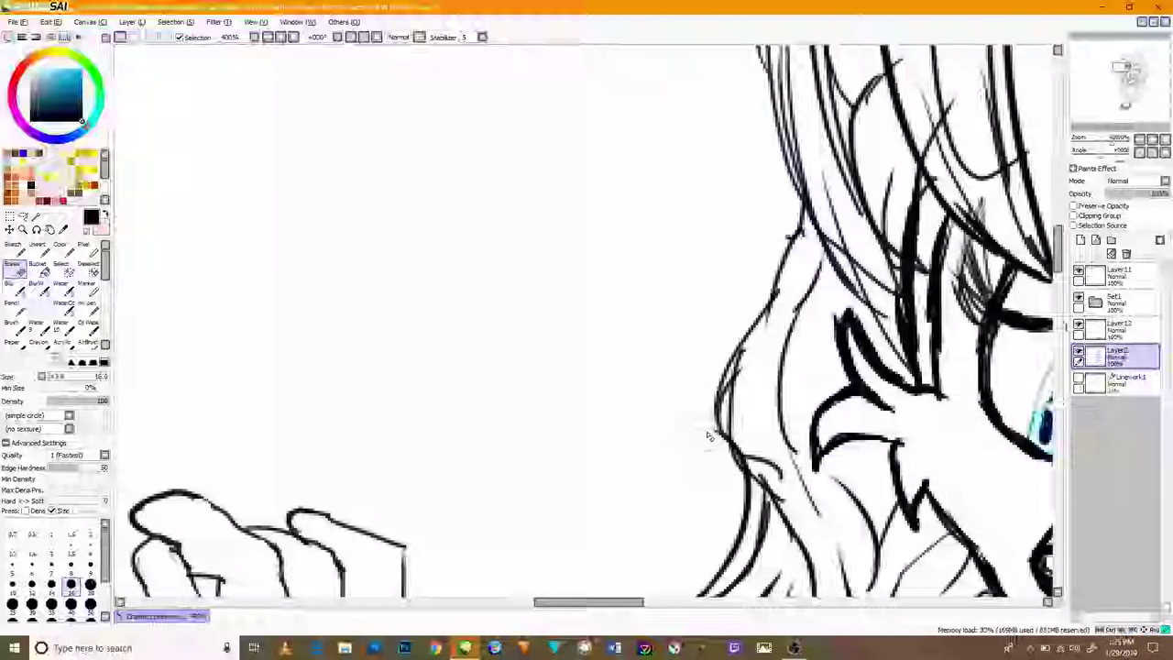
- Touch up the strands of the bangs hanging over the far eye using the Pencil at size 4
key(n)
scroll(792, 428, down, 4)
scroll(733, 320, up, 8)
scroll(703, 233, down, 8)
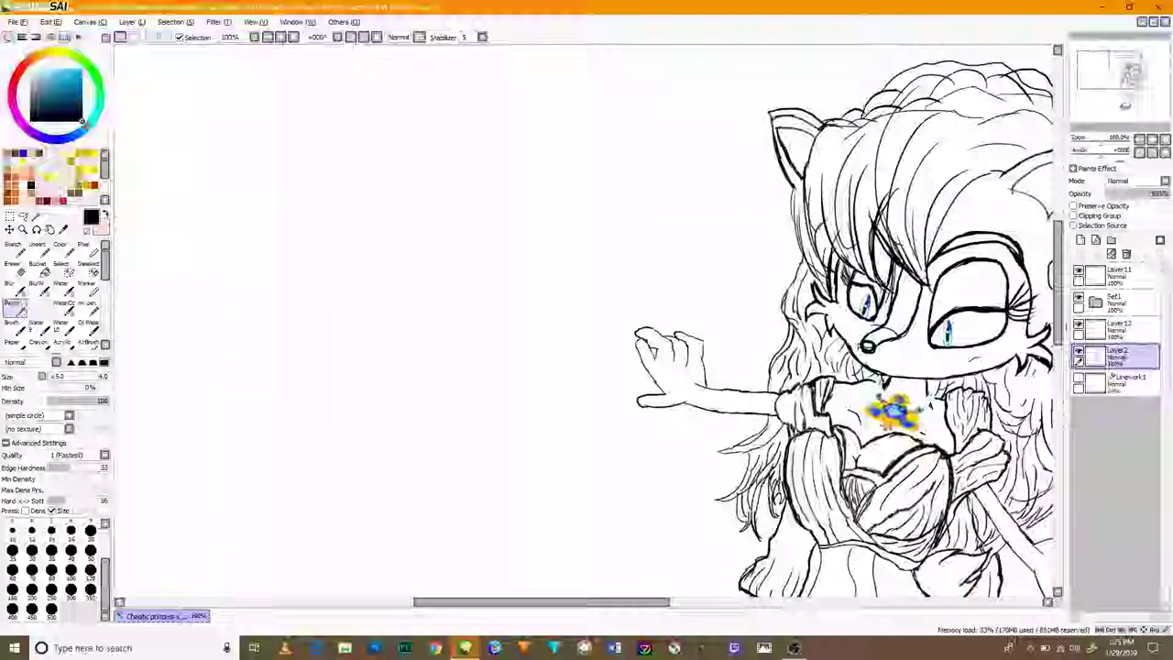
drag(907, 270, 800, 412)
scroll(768, 400, up, 5)
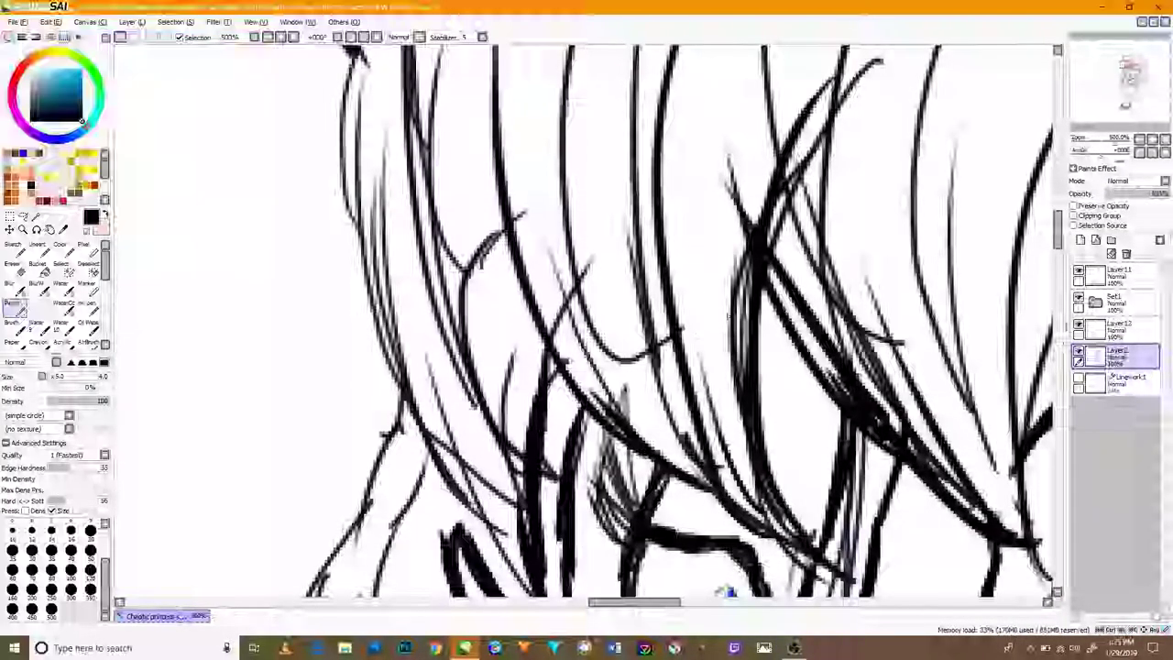
scroll(724, 300, down, 5)
scroll(673, 426, up, 8)
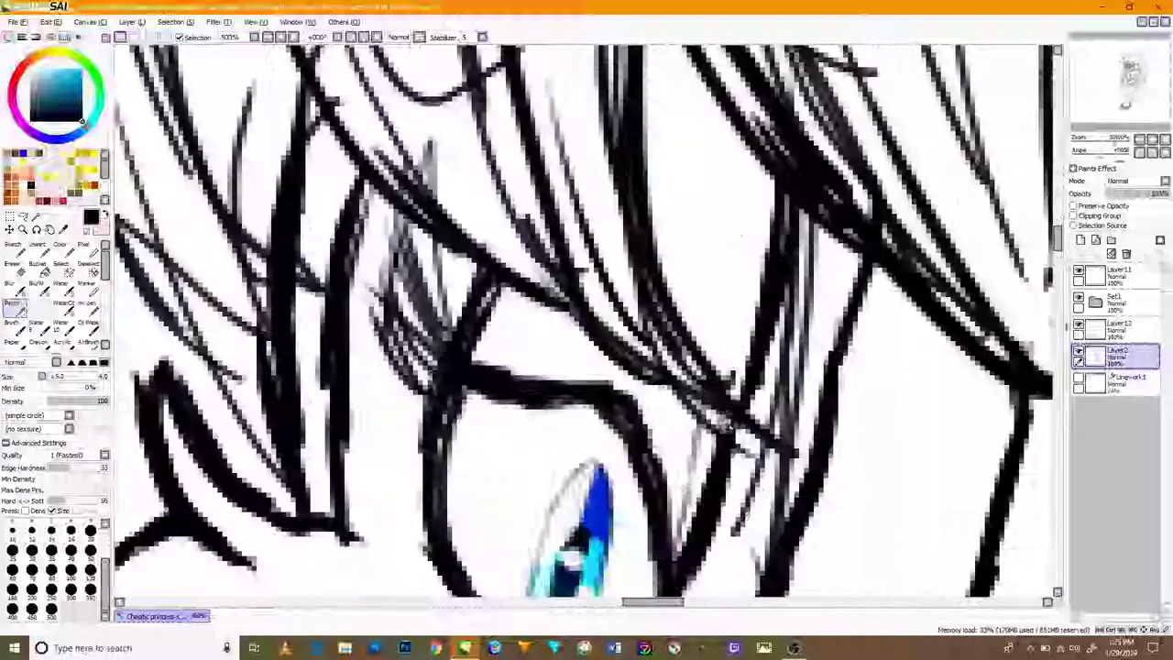
scroll(763, 434, down, 4)
scroll(666, 470, down, 2)
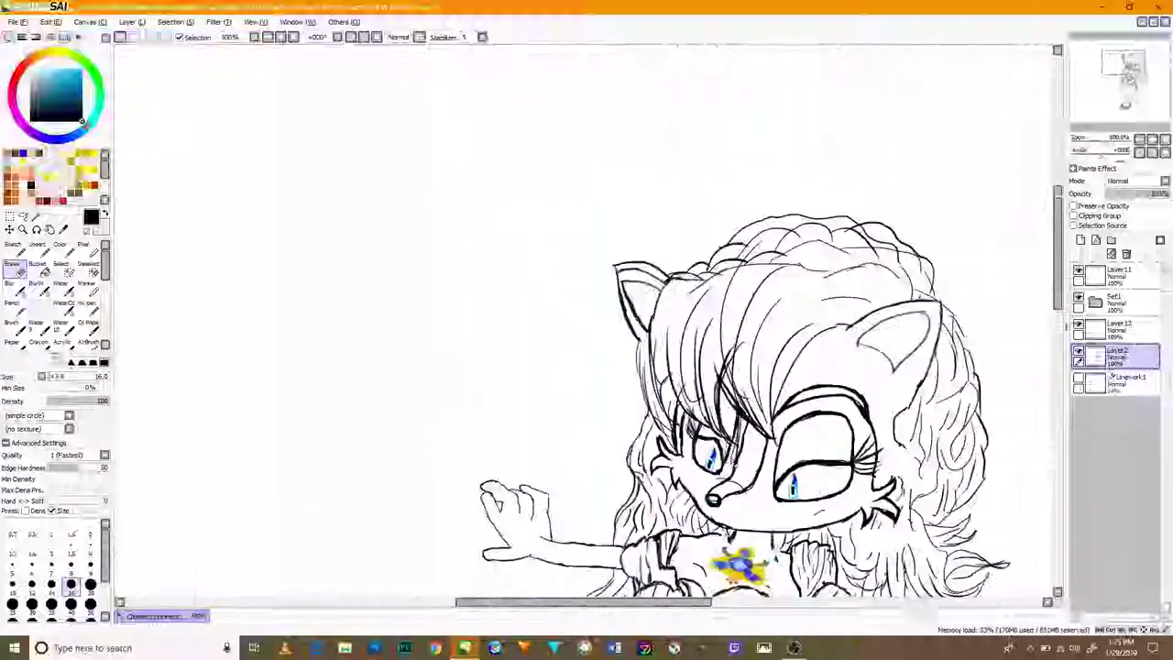
- Reduce the Eraser to size 6 and clean up the overshooting strand ends of the bangs over the far eye
scroll(666, 471, up, 5)
key(bracketleft)
key(bracketleft)
key(bracketleft)
key(bracketleft)
drag(662, 429, 640, 471)
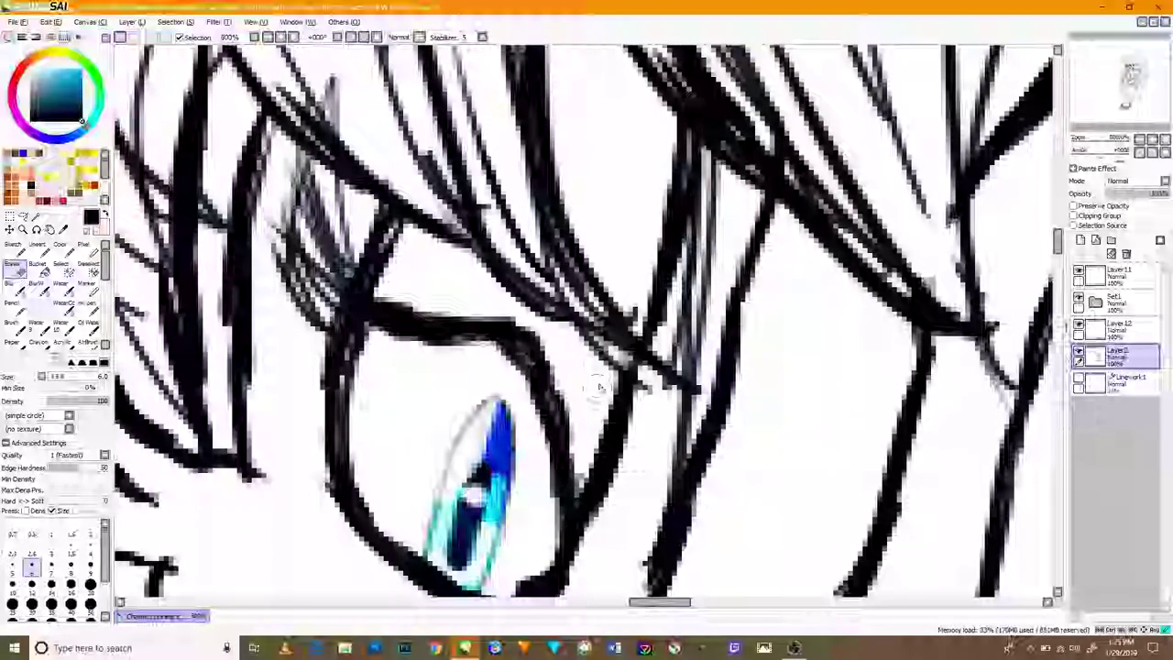
- Erase the stray line ends around the long pointed tip of the bangs between the two eyes
scroll(605, 502, down, 3)
scroll(713, 543, up, 4)
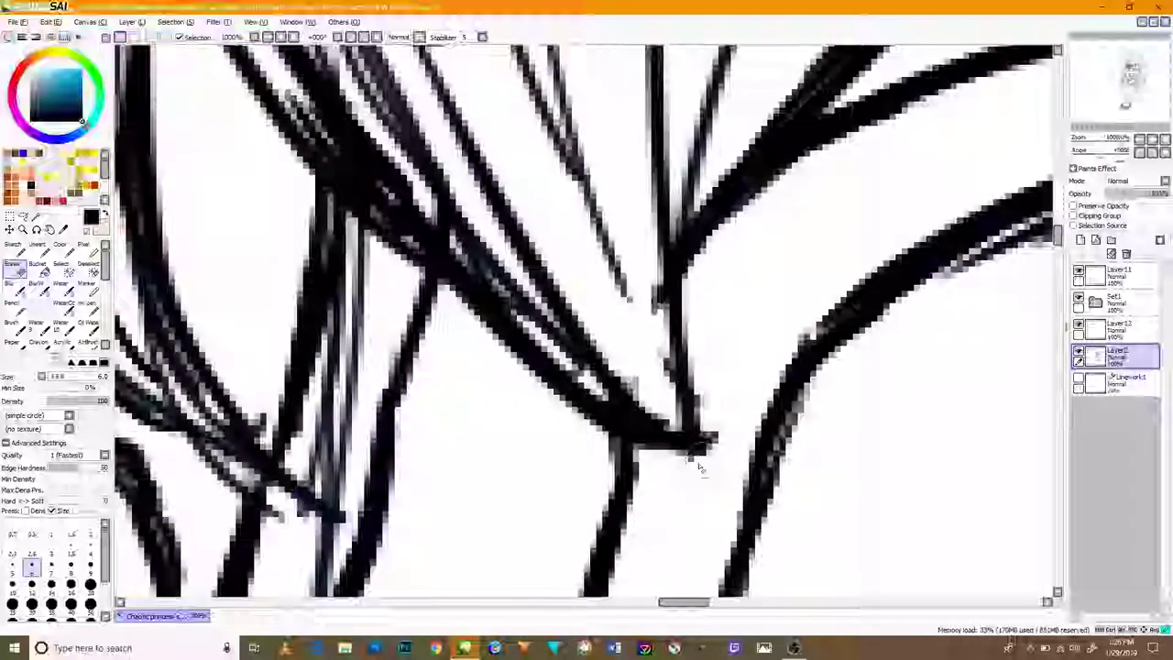
scroll(705, 464, down, 3)
scroll(697, 495, up, 4)
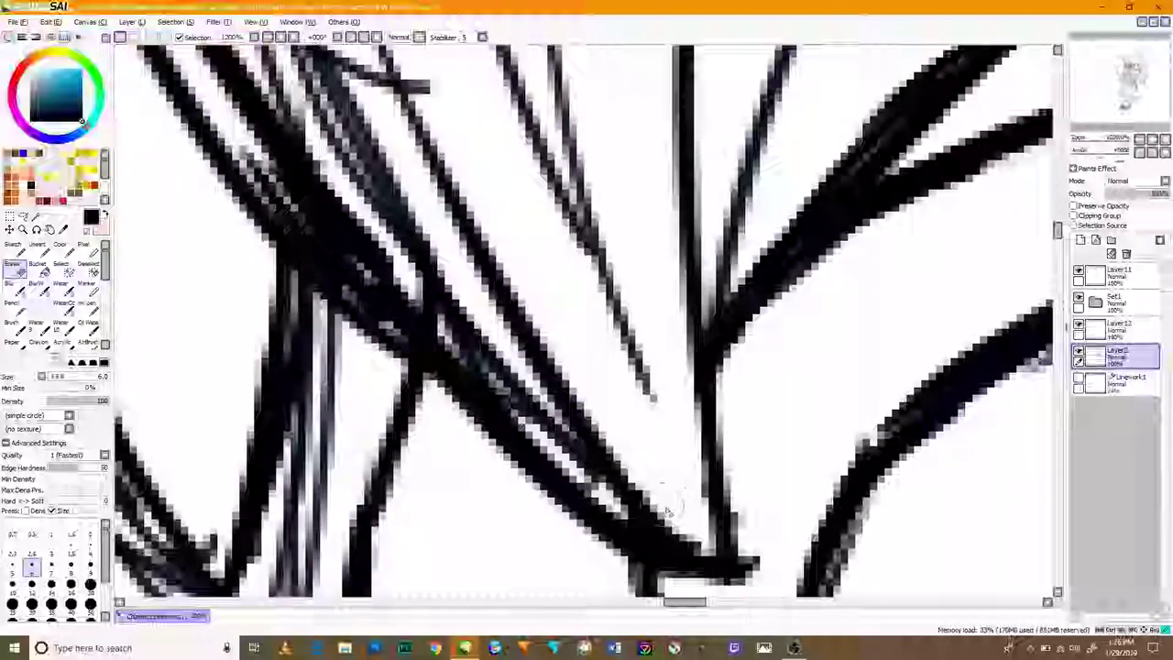
scroll(666, 510, down, 3)
scroll(528, 424, up, 4)
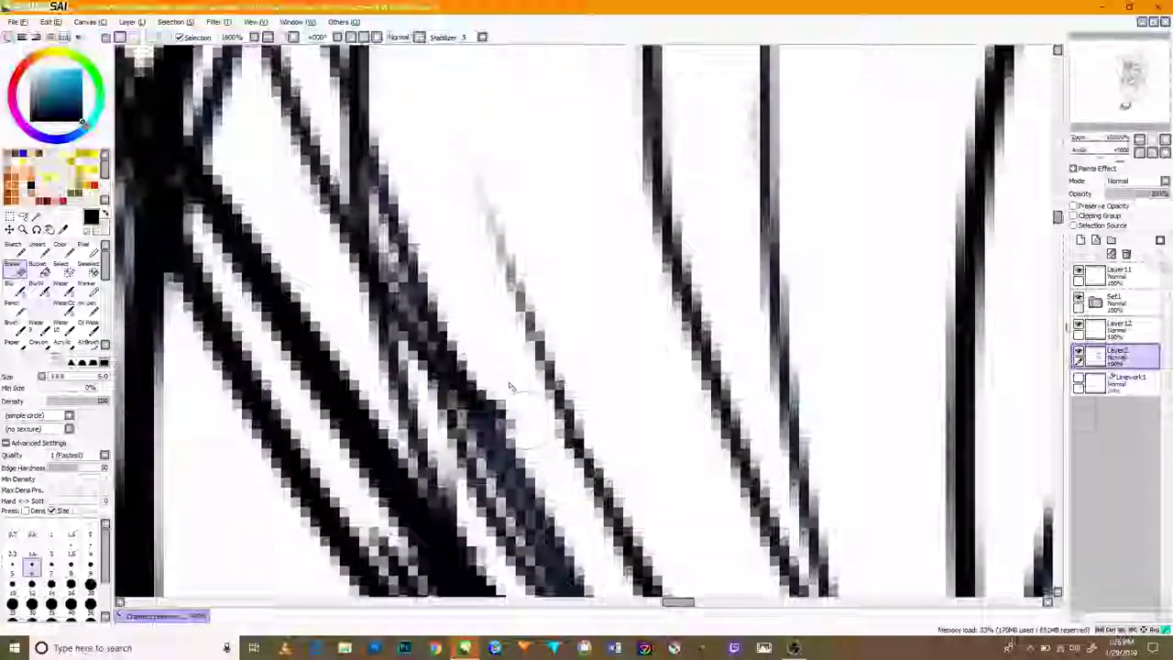
- Erase the short hooked stray stroke crossing the long strands in the middle of the bangs
scroll(528, 424, down, 4)
scroll(462, 403, up, 3)
scroll(458, 421, up, 1)
drag(474, 438, 449, 369)
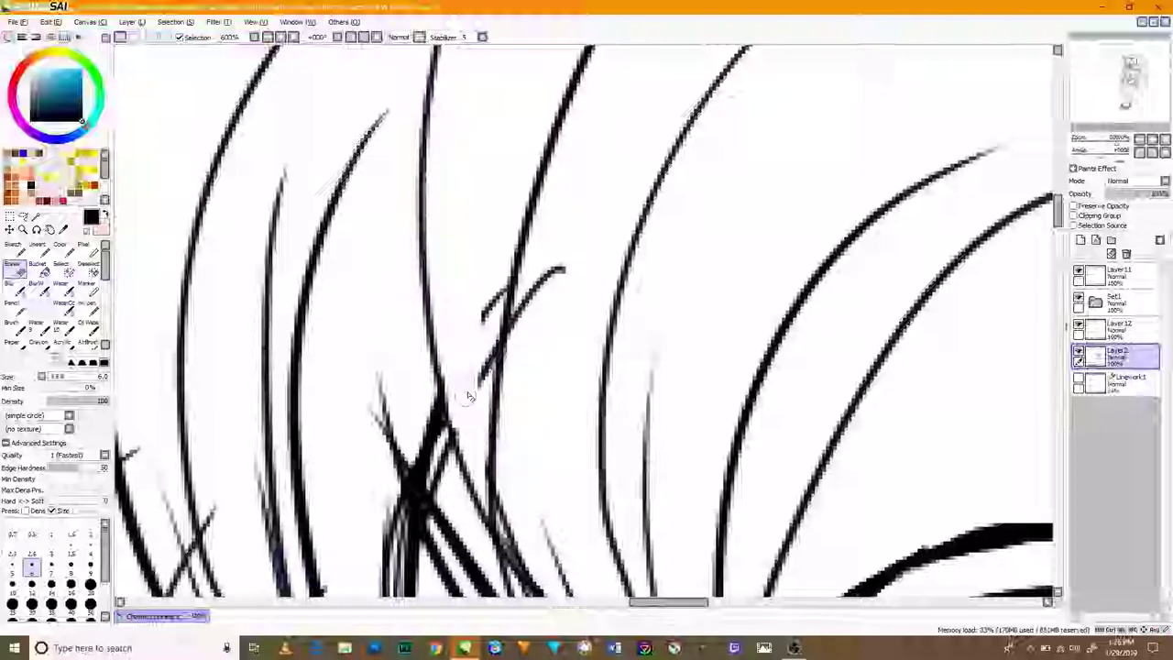
scroll(486, 364, down, 4)
scroll(490, 339, up, 5)
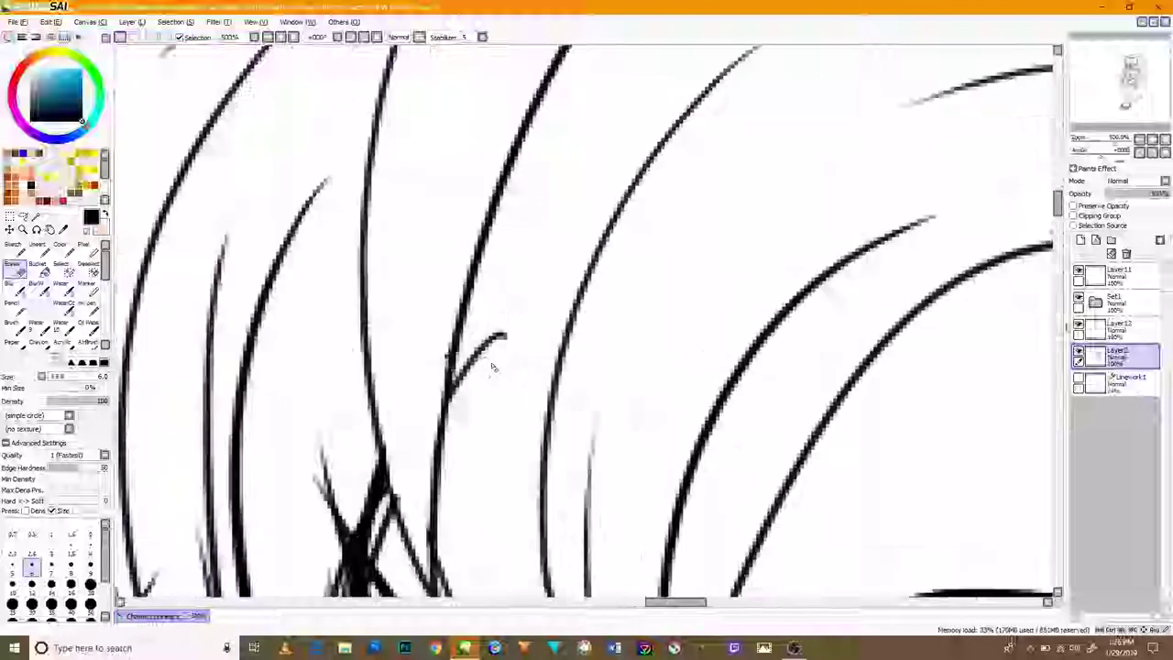
scroll(449, 394, down, 4)
scroll(481, 478, up, 3)
scroll(490, 466, down, 3)
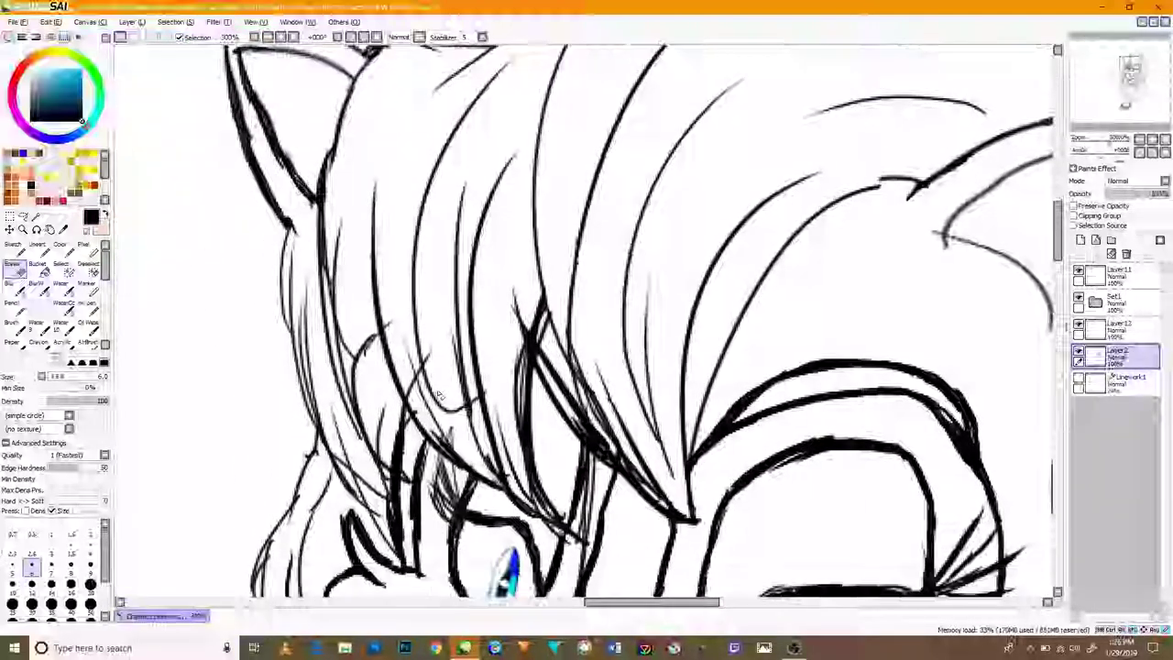
- Erase the diagonal stray stroke that cuts across the bangs above the far eye's outer corner
scroll(481, 445, up, 5)
drag(484, 444, 434, 398)
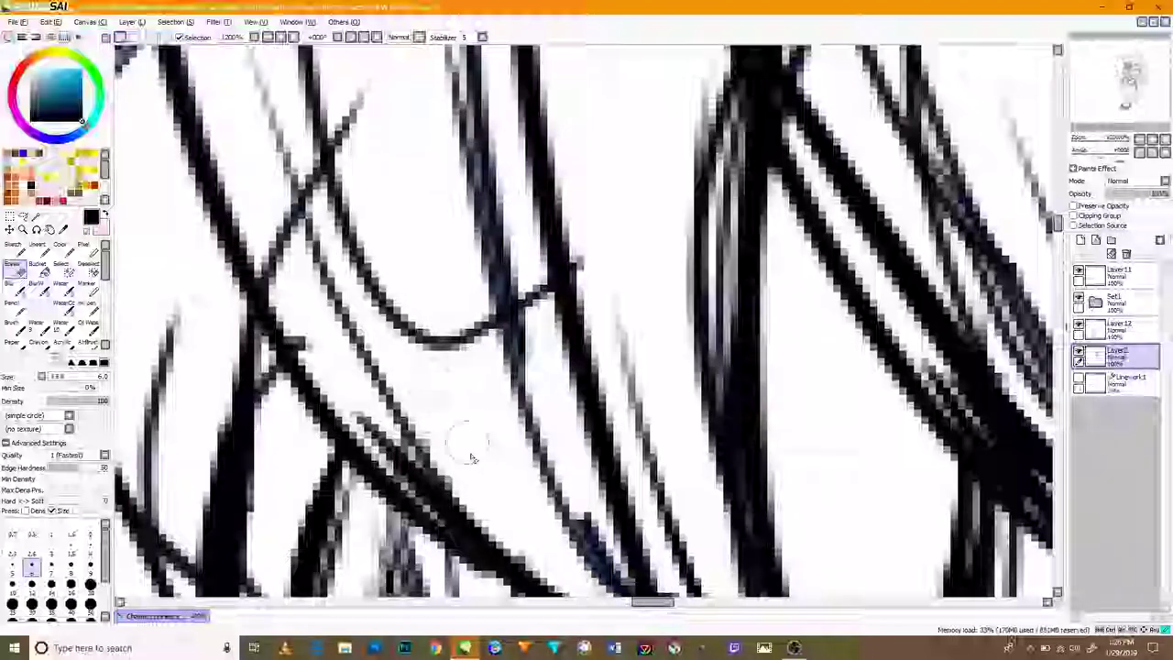
scroll(316, 348, down, 5)
scroll(316, 343, up, 5)
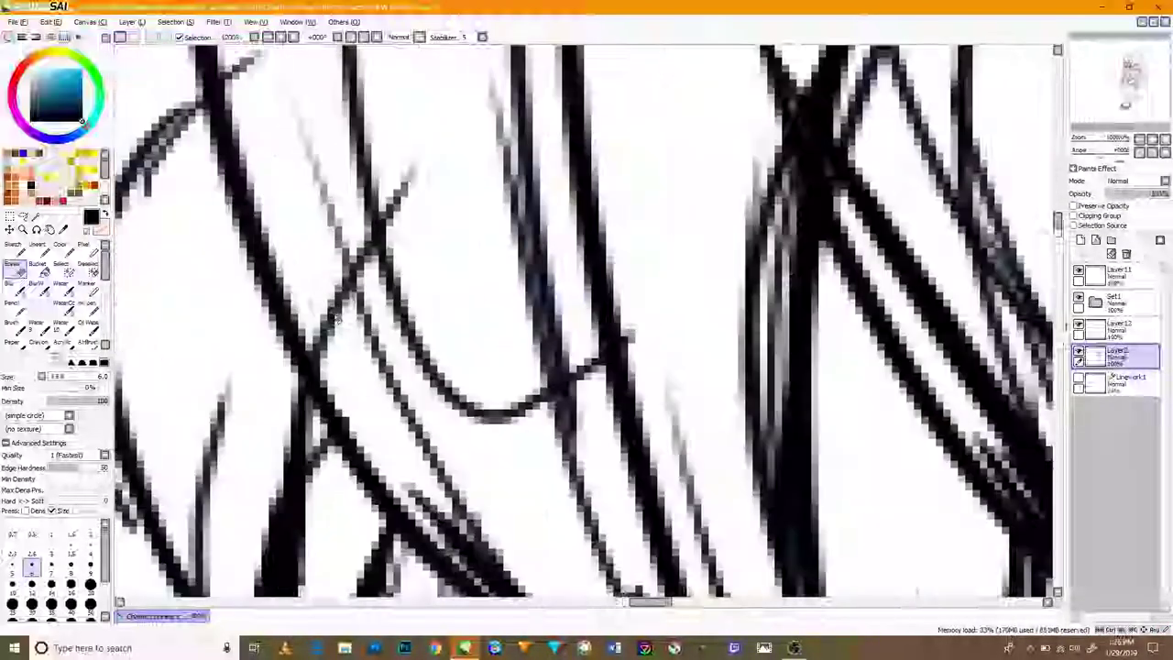
drag(352, 278, 351, 261)
drag(409, 181, 395, 199)
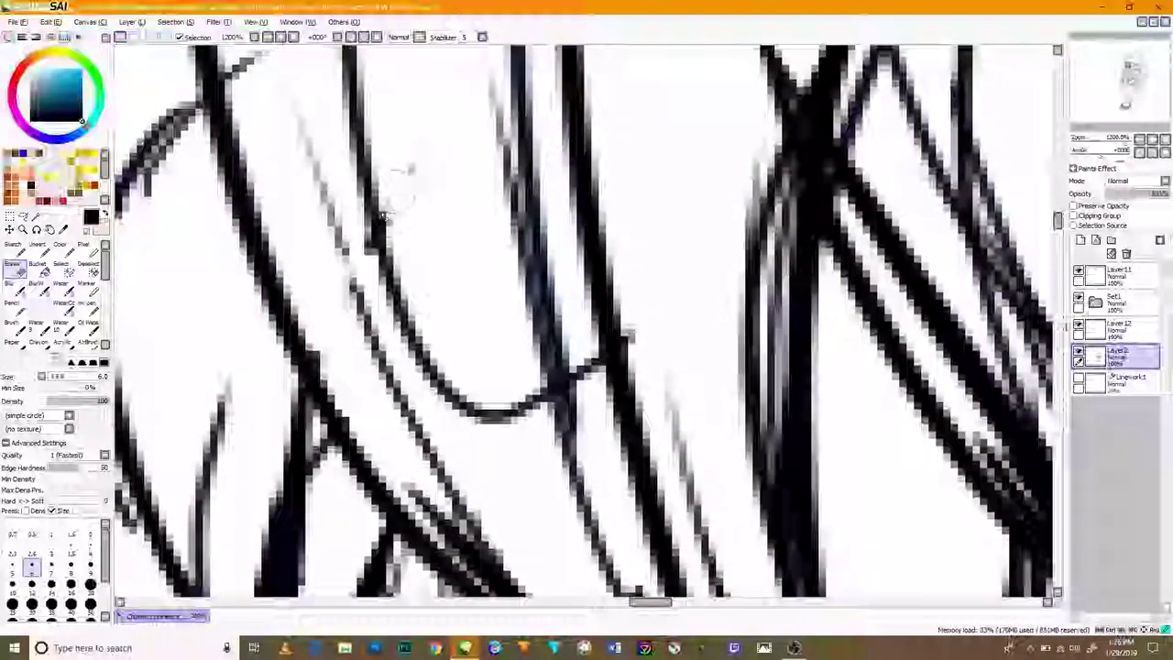
scroll(389, 207, down, 5)
scroll(424, 386, up, 6)
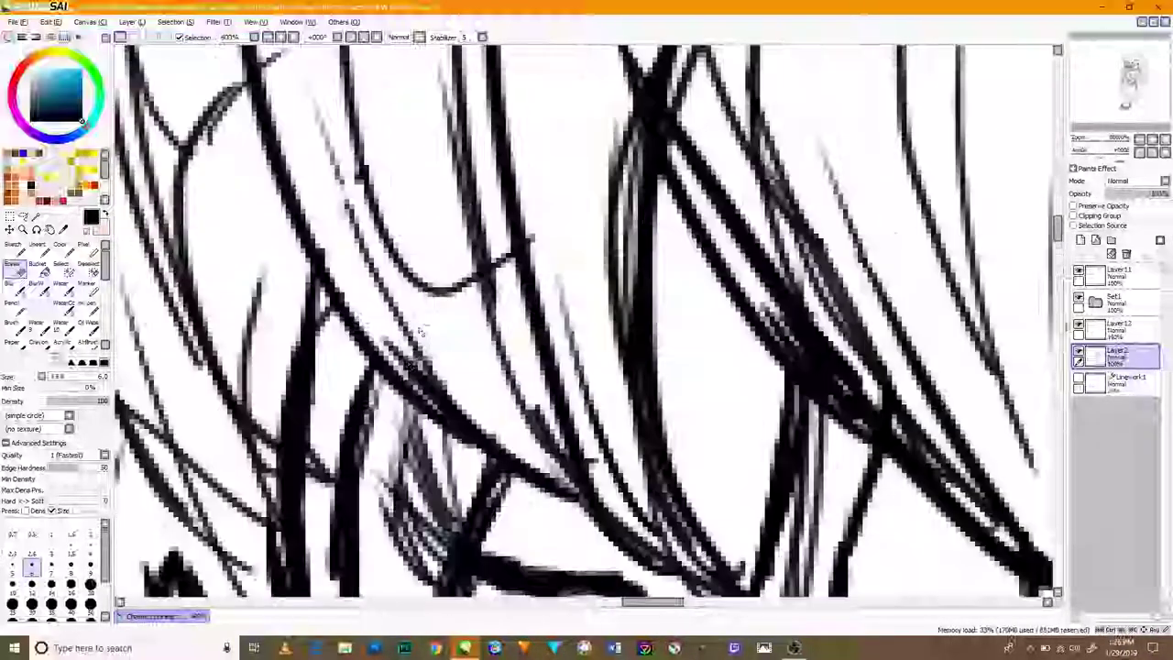
- Look over the line art from the head down to the skirt, legs, sleeve and bodice for remaining flaws
scroll(391, 341, down, 4)
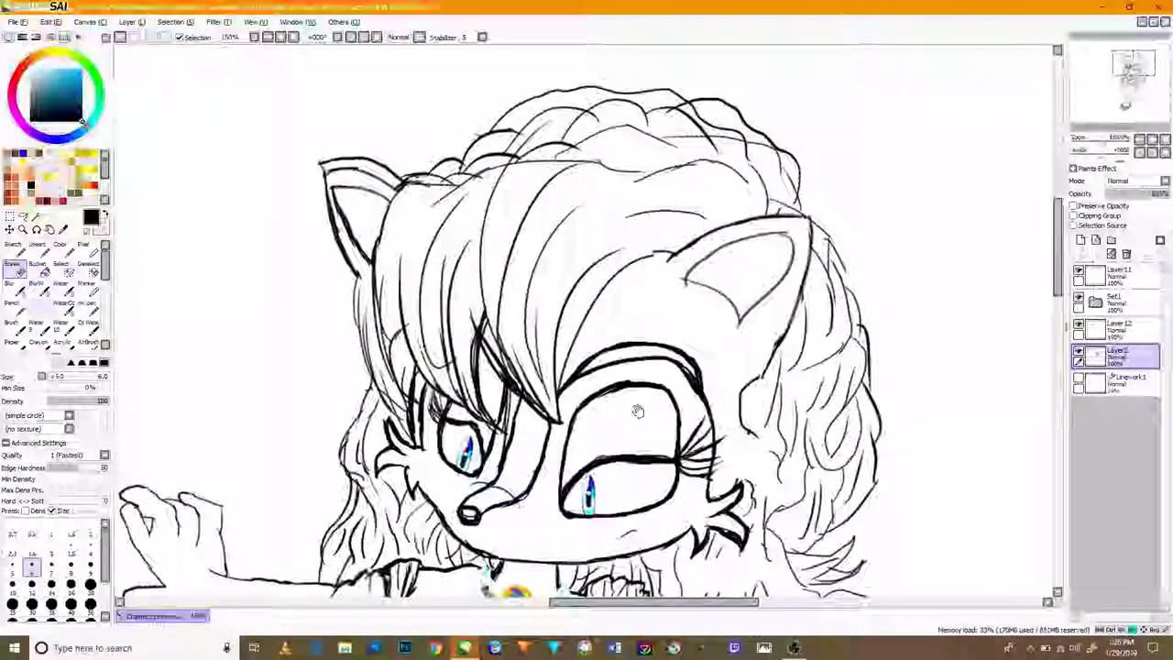
drag(637, 410, 520, 349)
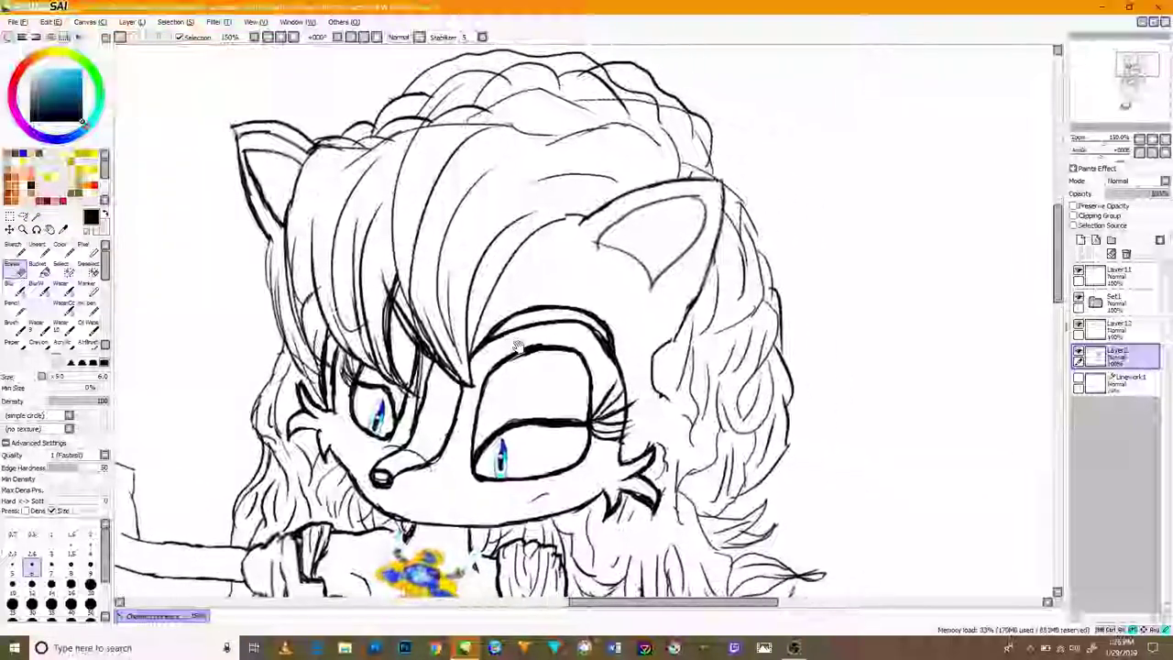
drag(596, 339, 501, 168)
drag(560, 306, 599, 187)
drag(418, 460, 598, 228)
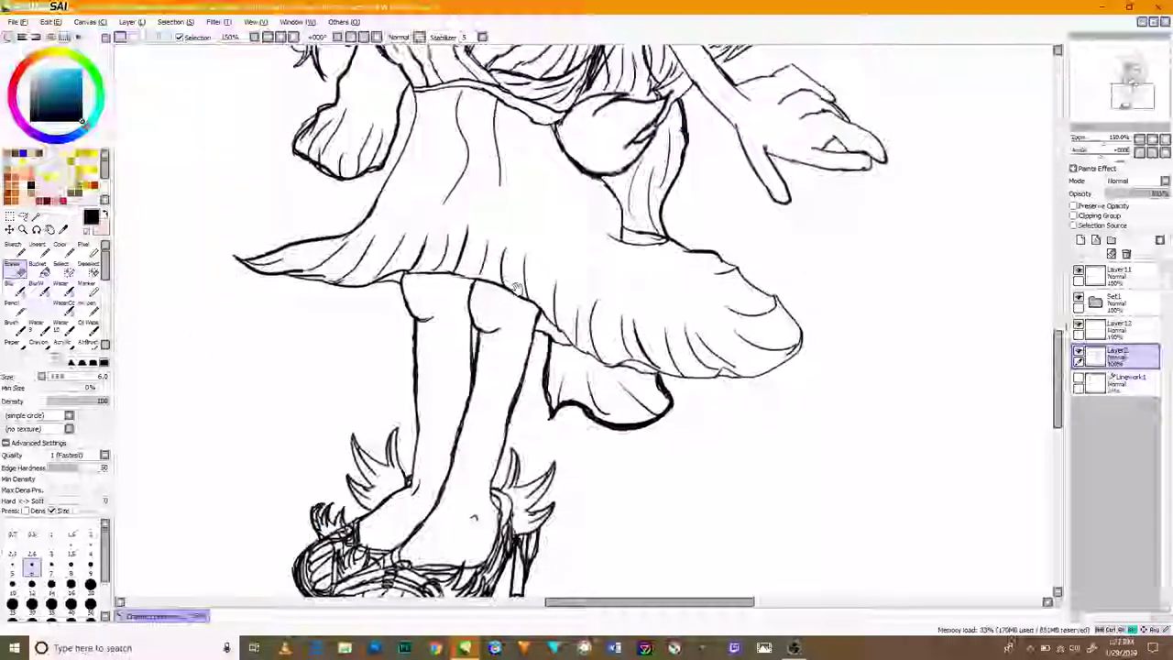
drag(571, 316, 680, 246)
scroll(464, 431, up, 5)
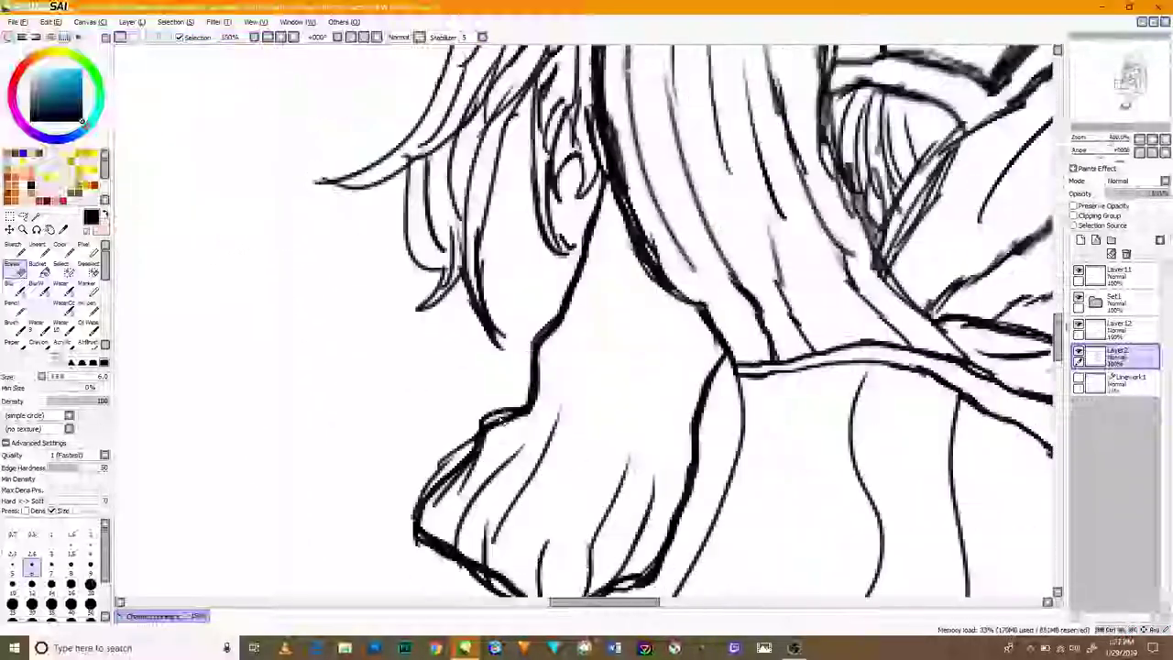
scroll(776, 185, down, 6)
scroll(777, 185, up, 2)
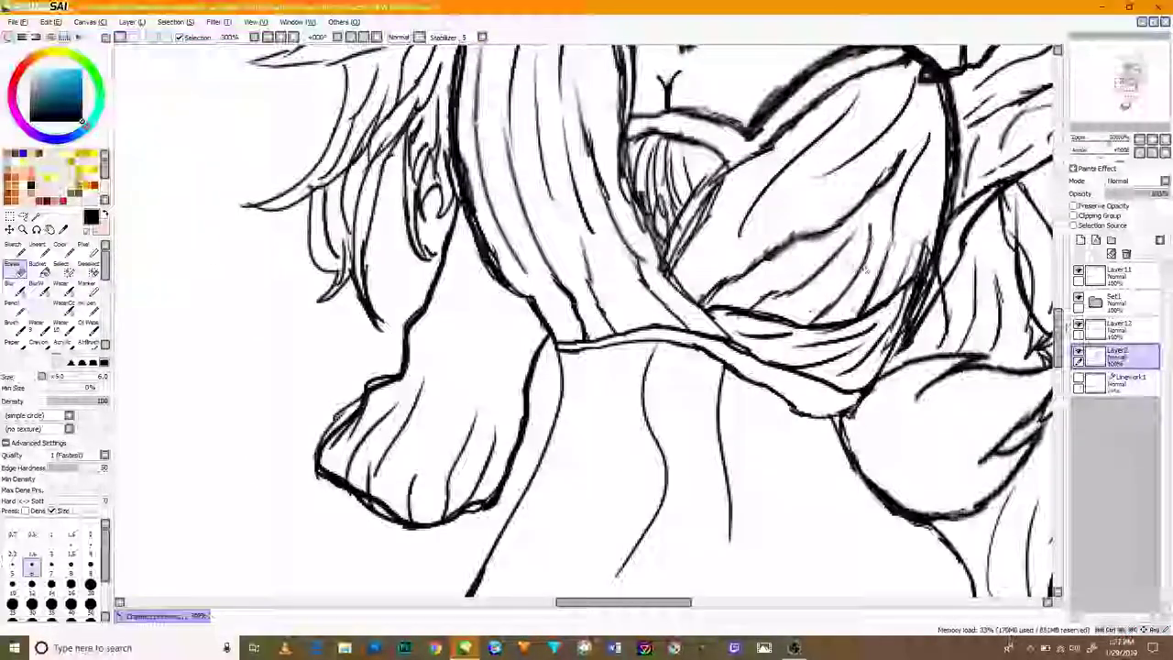
drag(777, 186, 383, 630)
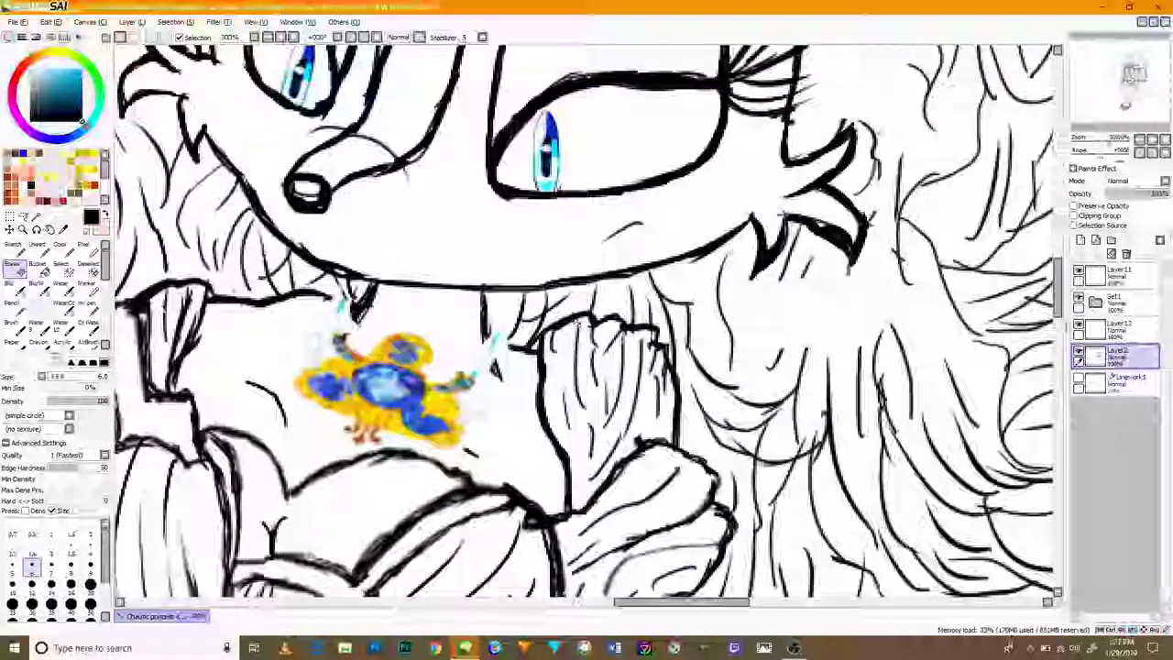
- Make Layer12 the active layer and undo the erasing around the collar line and the pendant's near-side chain
scroll(477, 326, up, 2)
click(1120, 275)
scroll(999, 290, up, 1)
scroll(996, 293, down, 1)
drag(995, 294, 784, 356)
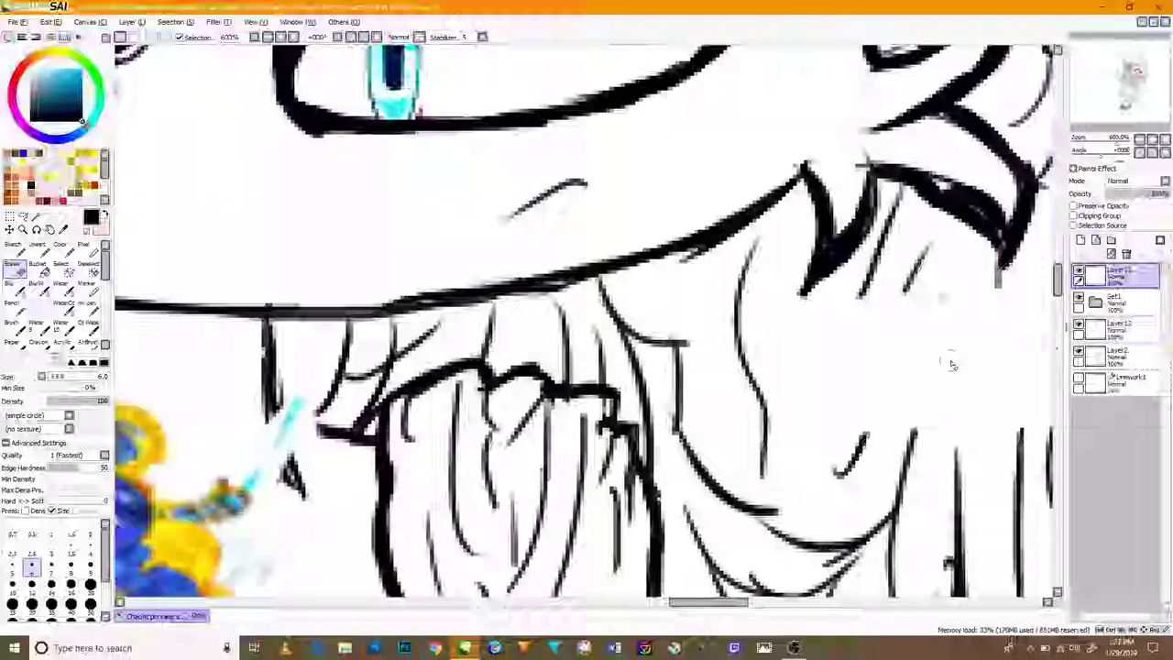
scroll(951, 365, up, 3)
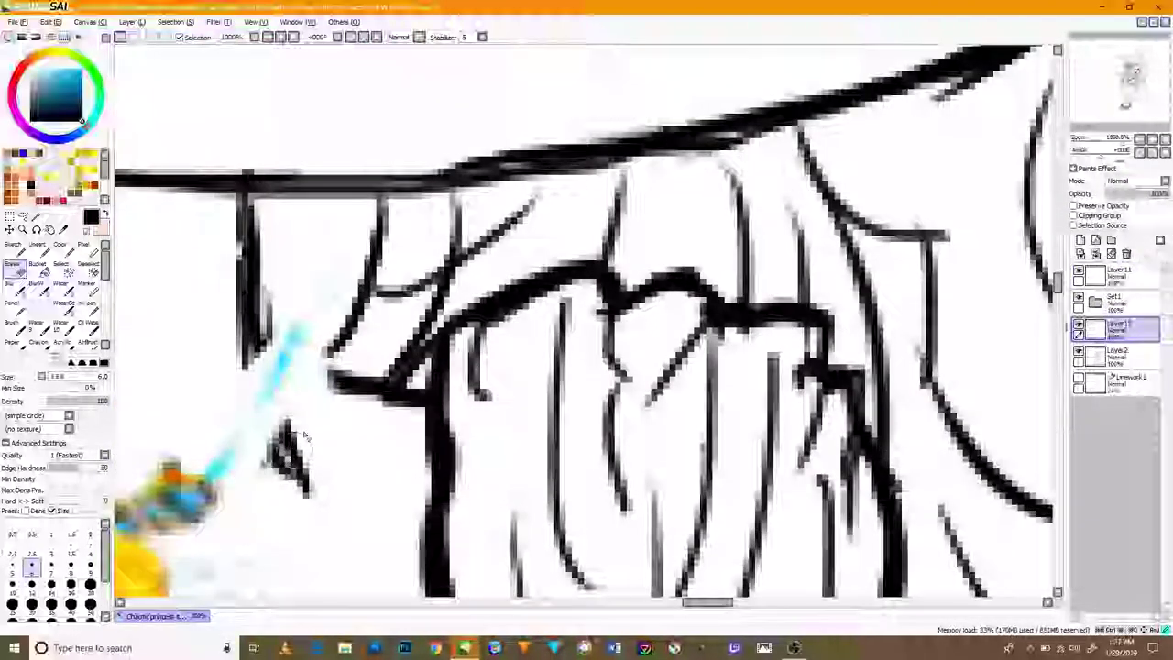
key(ctrl+z)
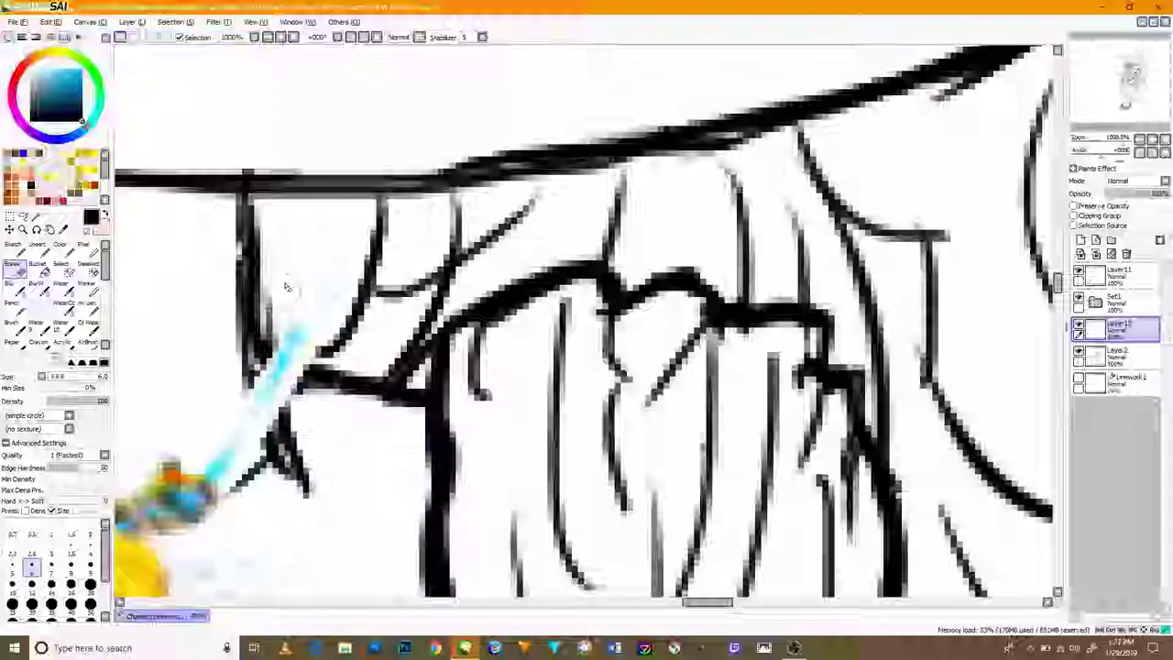
- Examine the butterfly pendant, both ends of its chain and the surrounding collar and chest lines up close
scroll(345, 272, down, 4)
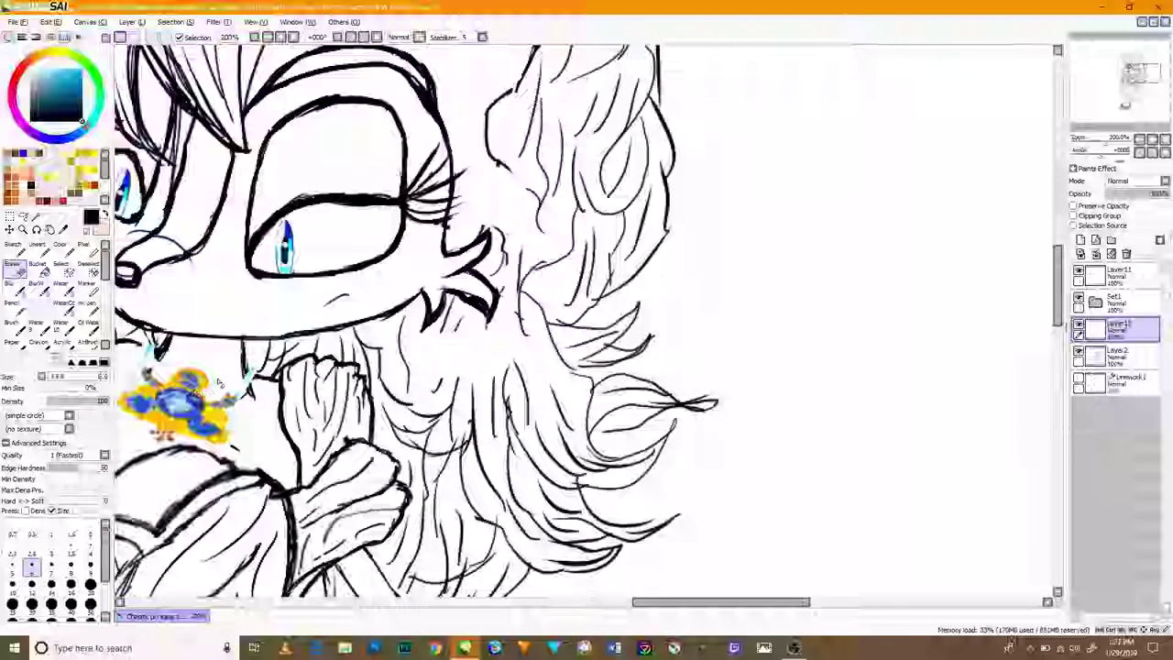
drag(206, 361, 447, 417)
scroll(413, 413, down, 2)
scroll(413, 417, up, 5)
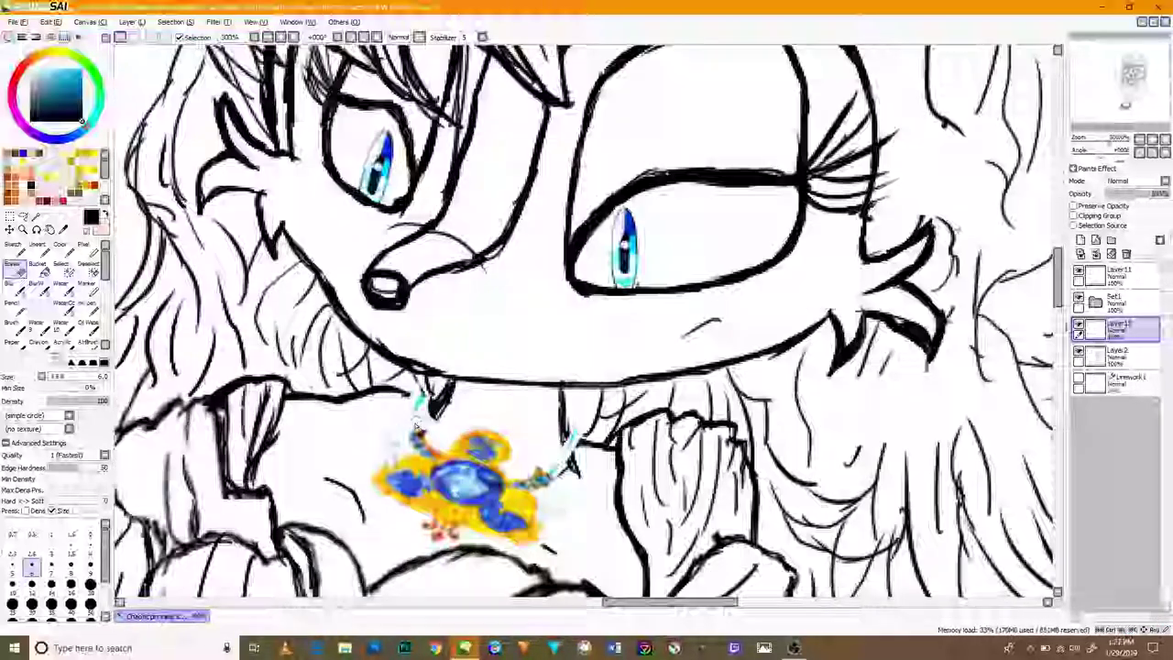
scroll(465, 418, up, 2)
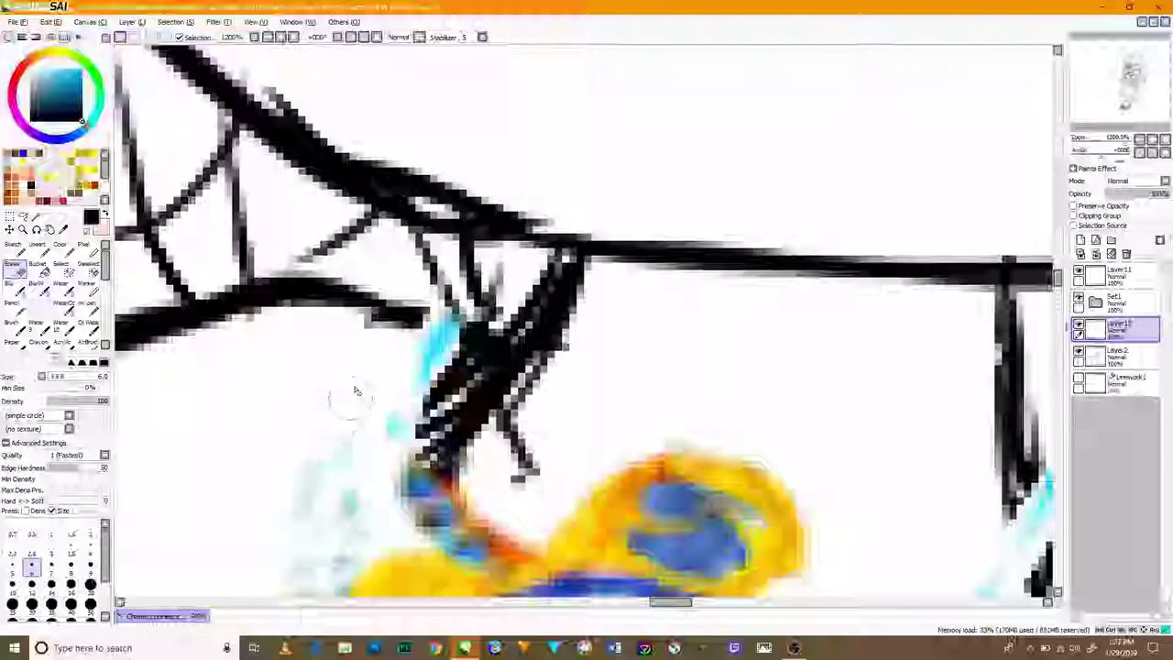
scroll(298, 400, down, 5)
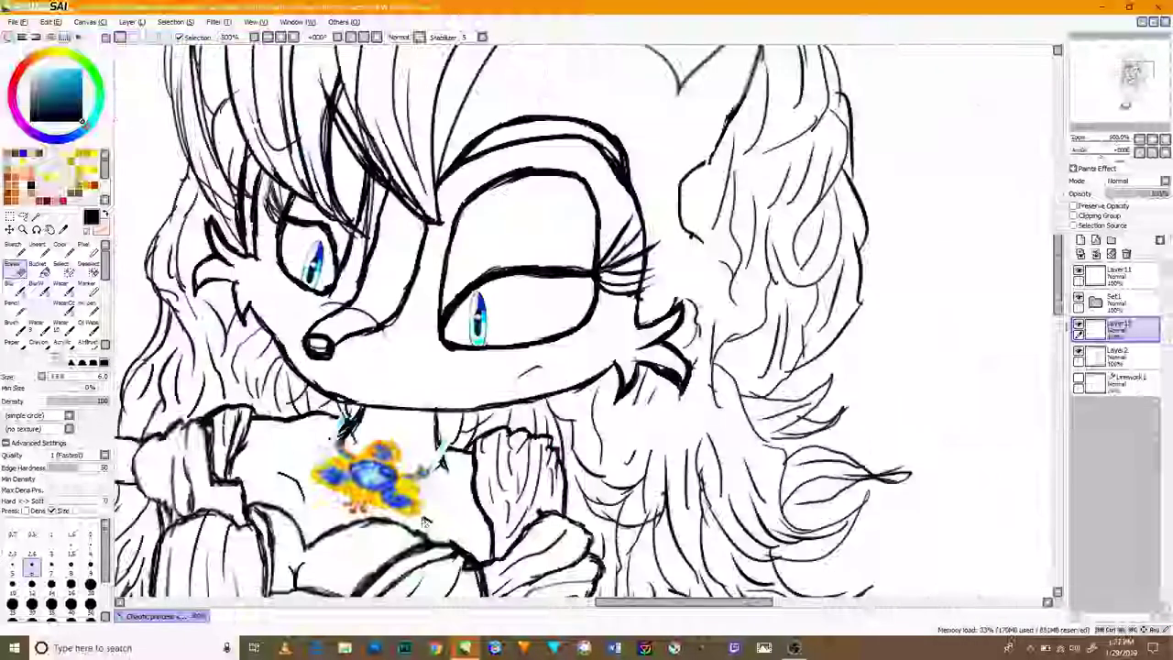
scroll(262, 539, up, 4)
drag(399, 503, 815, 394)
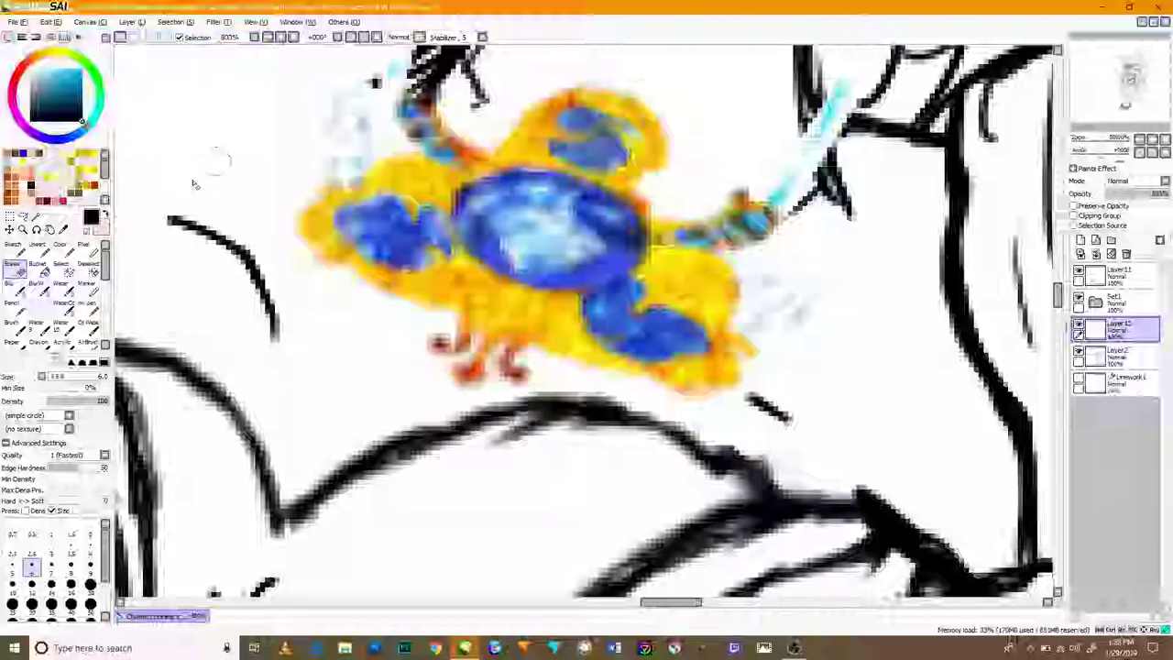
scroll(387, 409, down, 7)
scroll(382, 414, up, 3)
scroll(378, 419, down, 7)
scroll(231, 320, up, 8)
drag(647, 379, 412, 236)
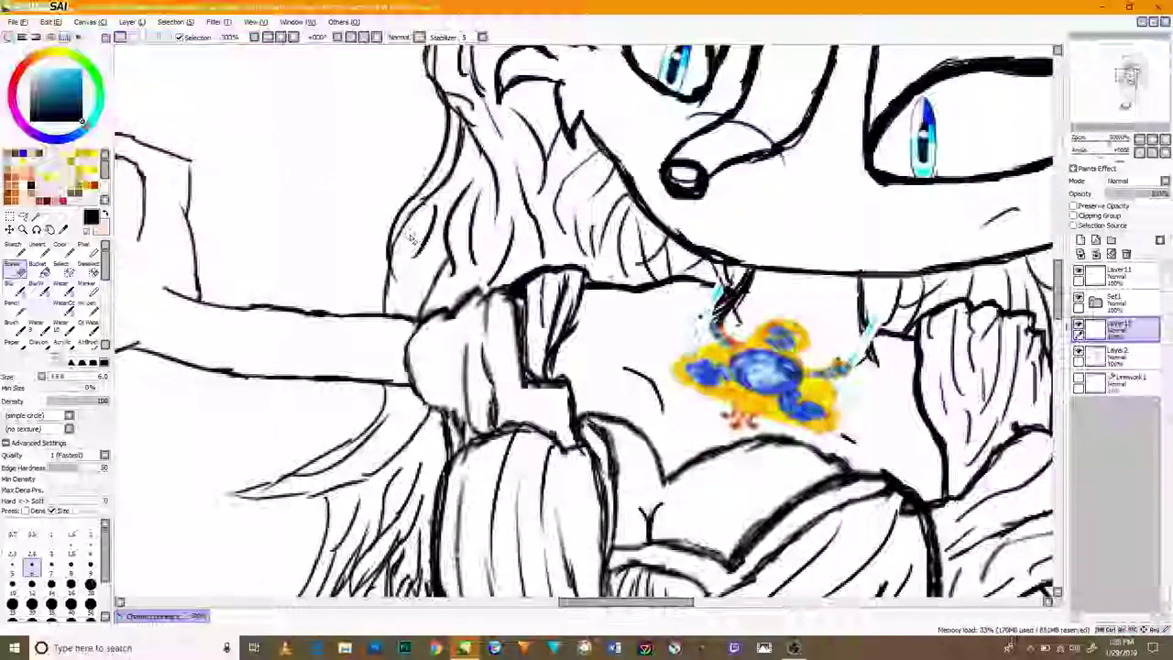
scroll(923, 376, up, 3)
- On a new linework layer, trace the pendant's near-side chain up to the neck with a light blue size 0.8 Curve
click(924, 378)
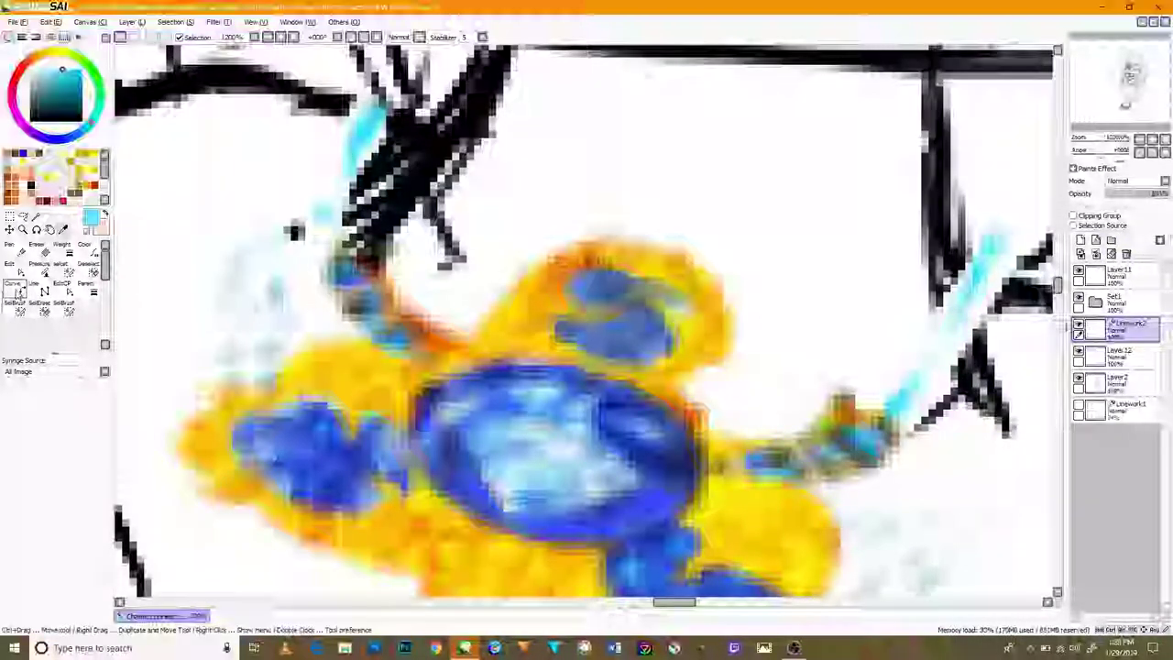
click(18, 289)
key(bracketleft)
key(bracketleft)
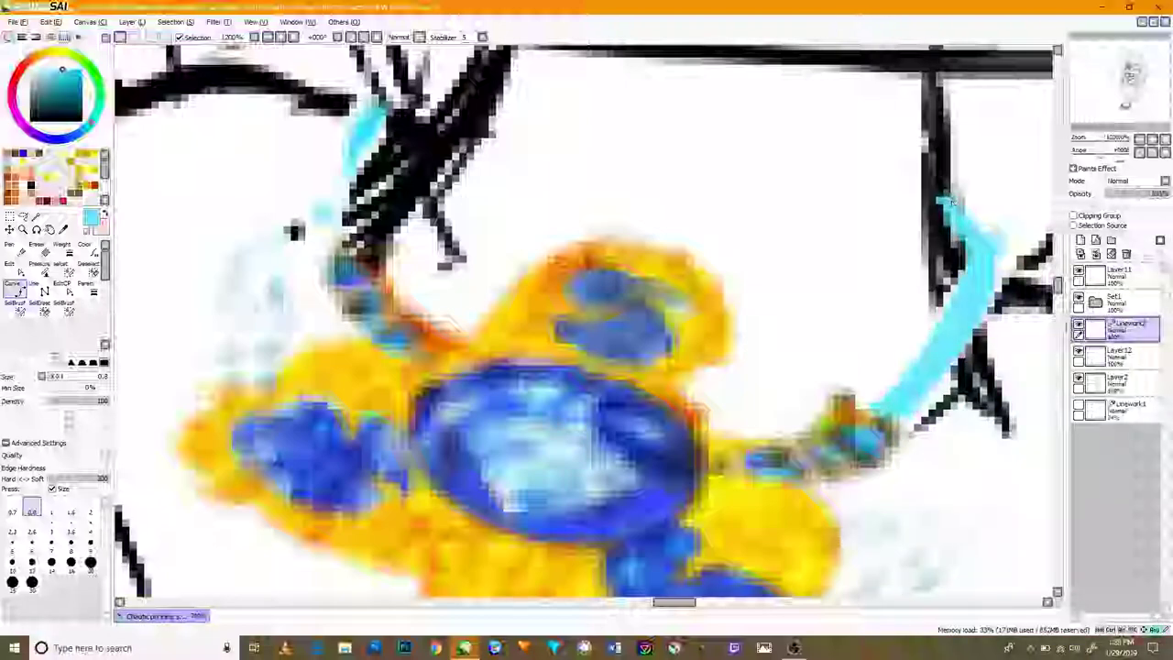
- Trace the pendant's far-side chain with thick light blue curves from the pendant up to the neck
drag(529, 255, 694, 427)
click(595, 268)
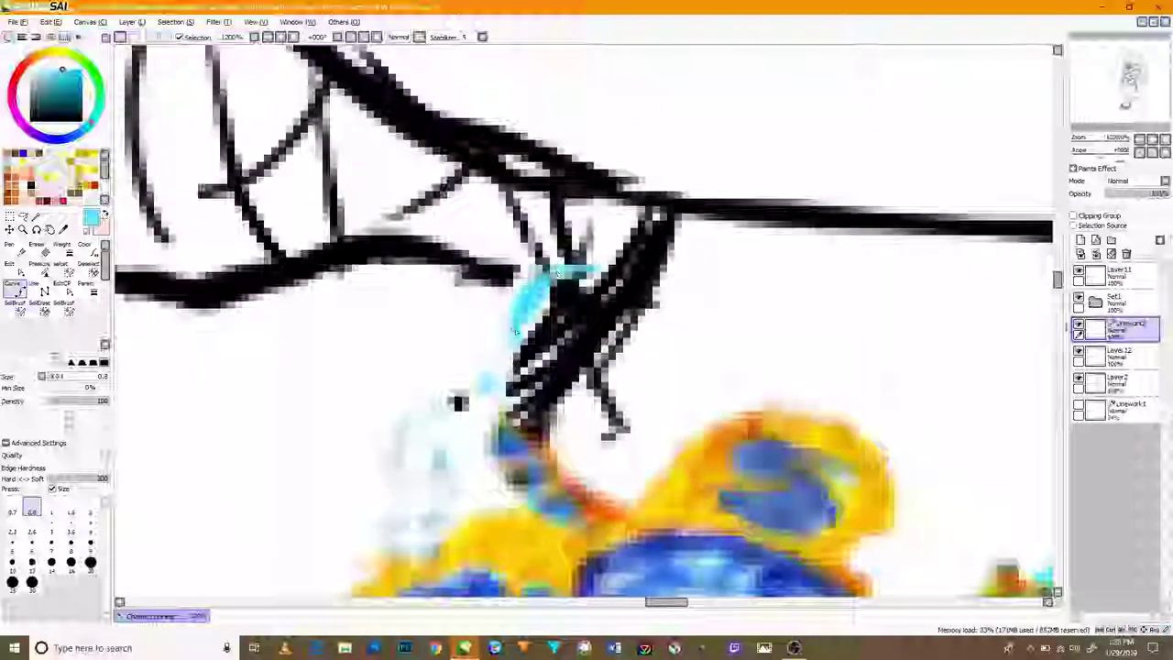
click(545, 278)
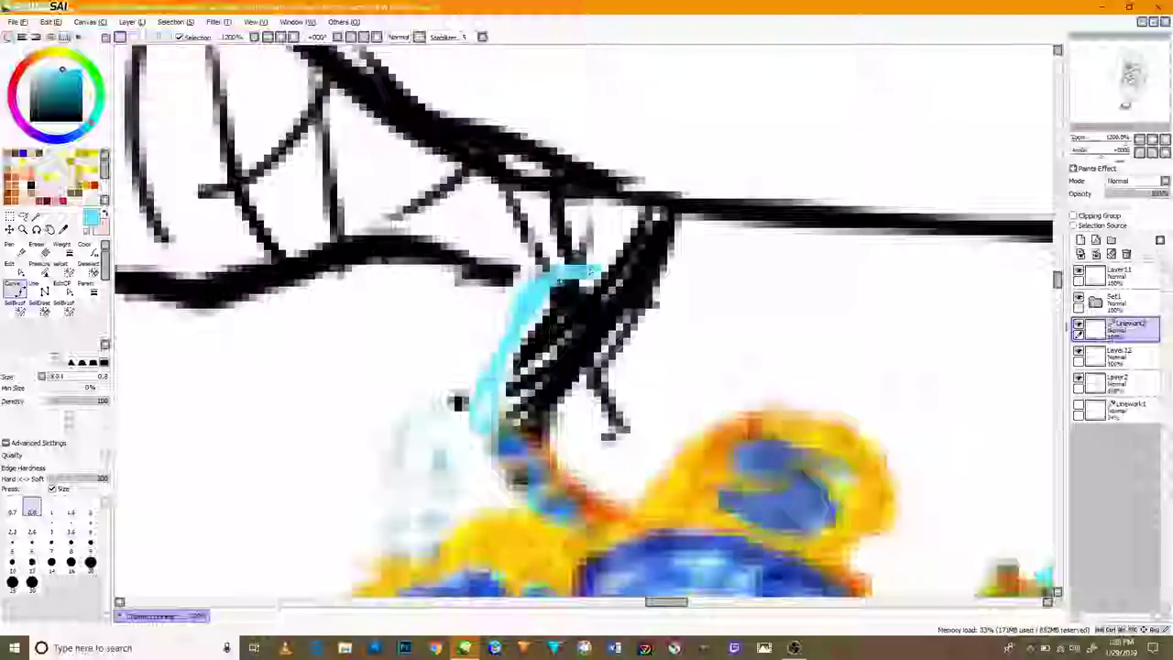
click(481, 426)
drag(575, 275, 553, 288)
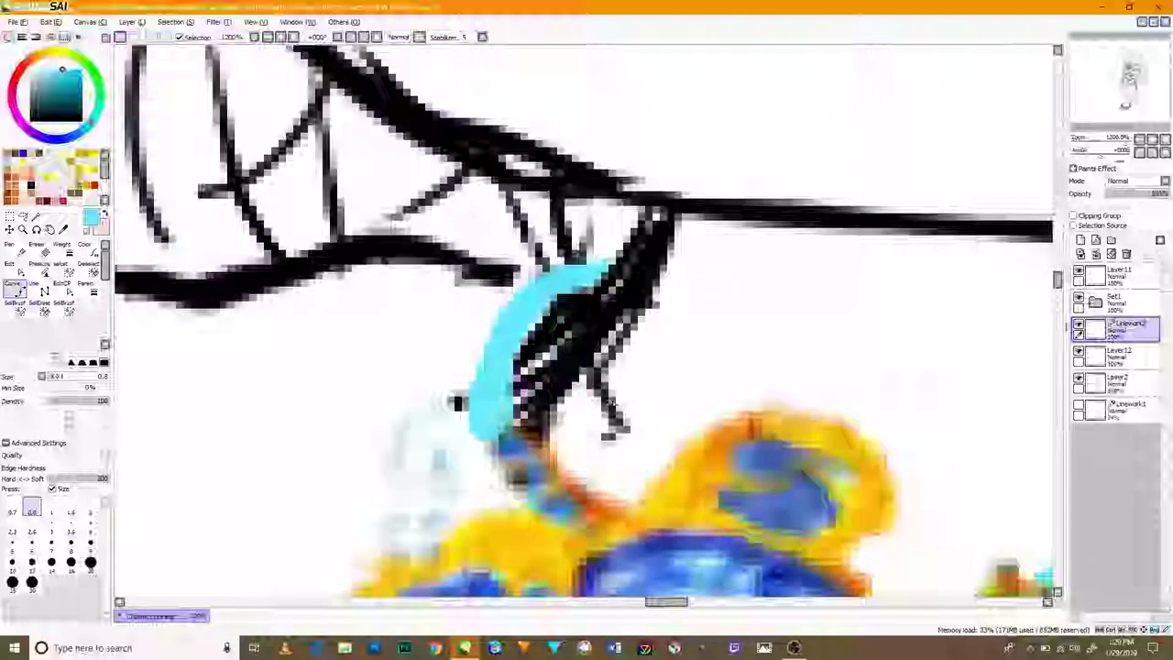
- Switch to black and reinforce the near neck line with curves, covering the end of the blue chain
scroll(697, 459, down, 3)
scroll(750, 433, up, 1)
click(83, 121)
key(Right)
scroll(784, 405, up, 2)
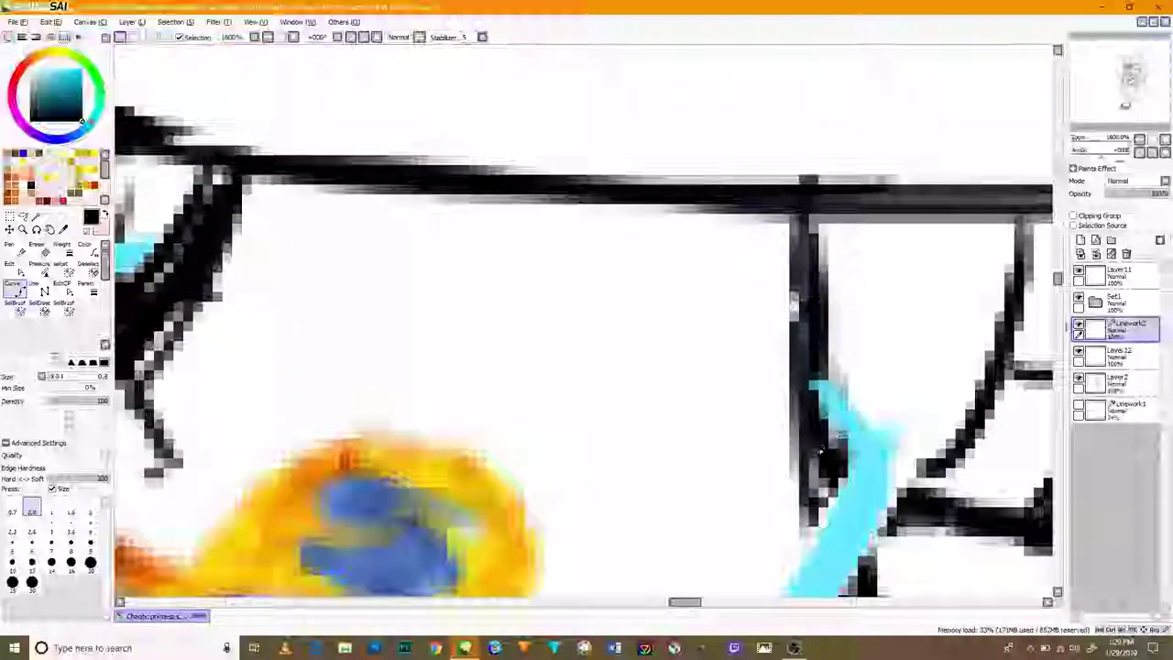
drag(809, 311, 832, 444)
drag(800, 385, 795, 252)
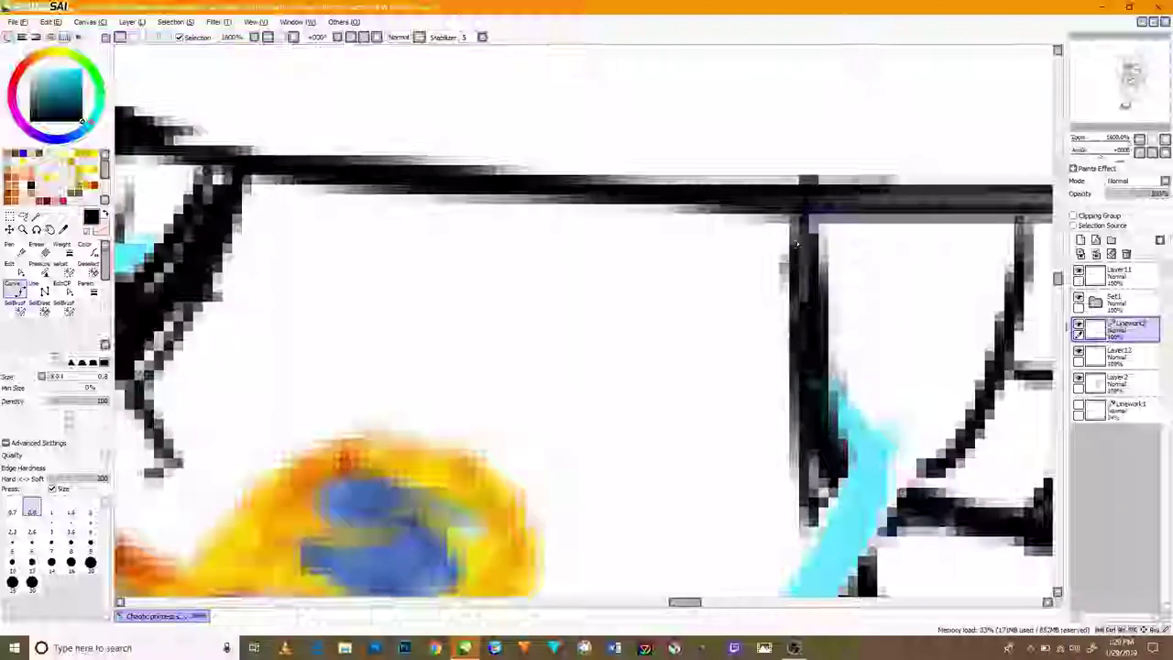
click(792, 291)
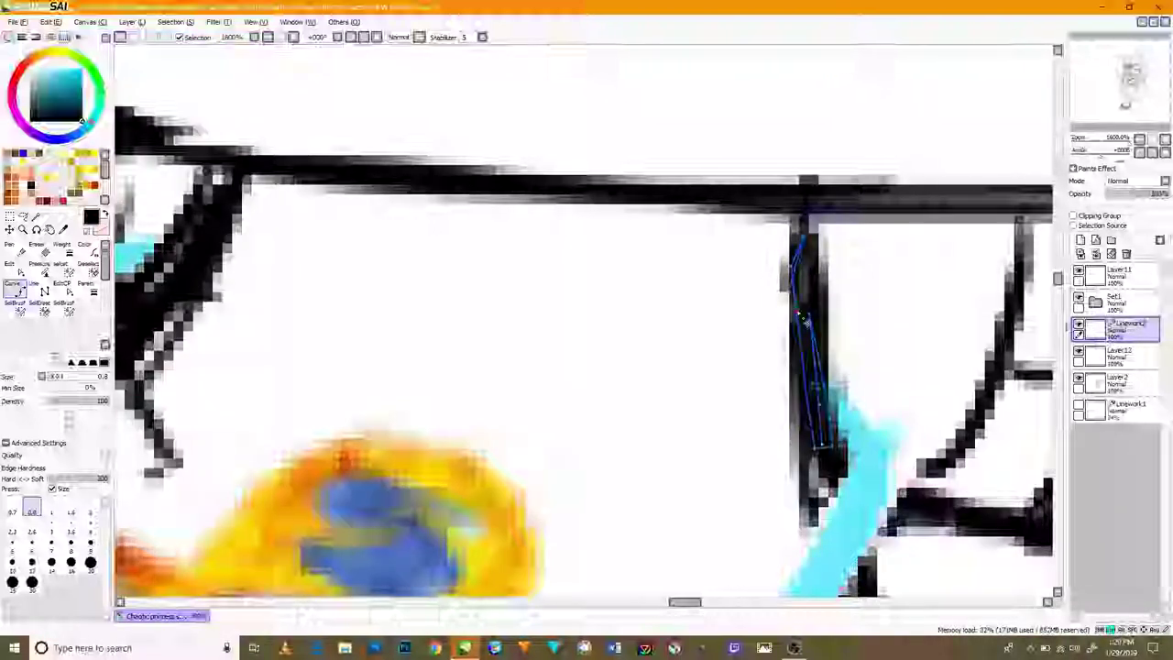
click(795, 319)
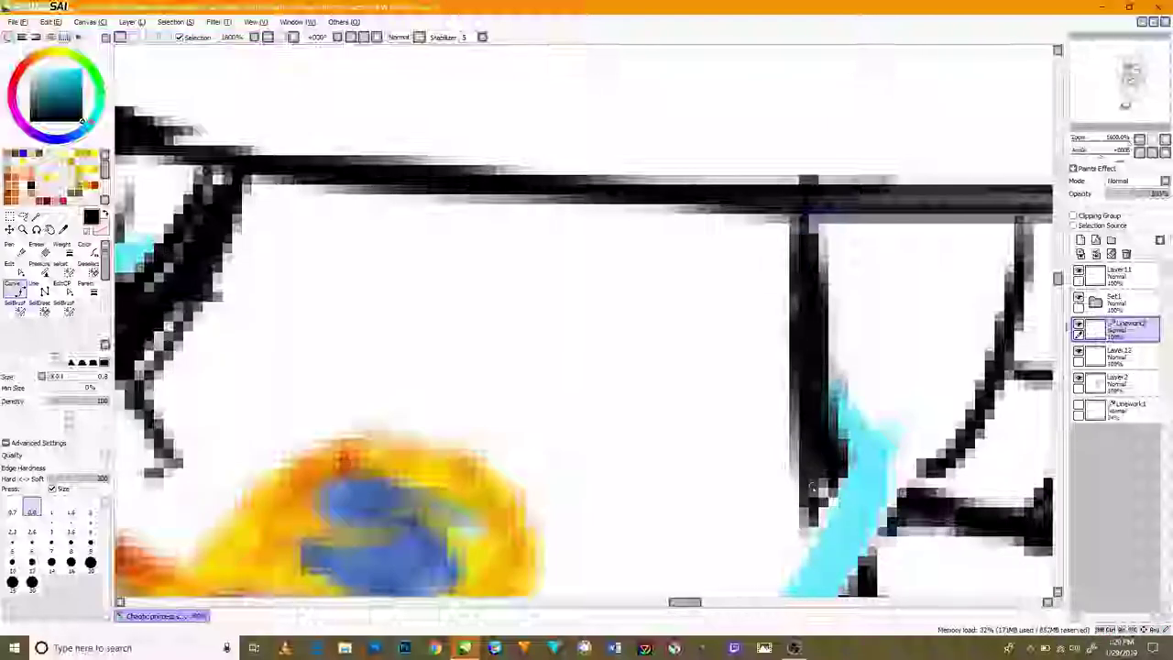
- Look over the line art from the pendant down to the legs and back up through the face and torso
scroll(786, 407, down, 6)
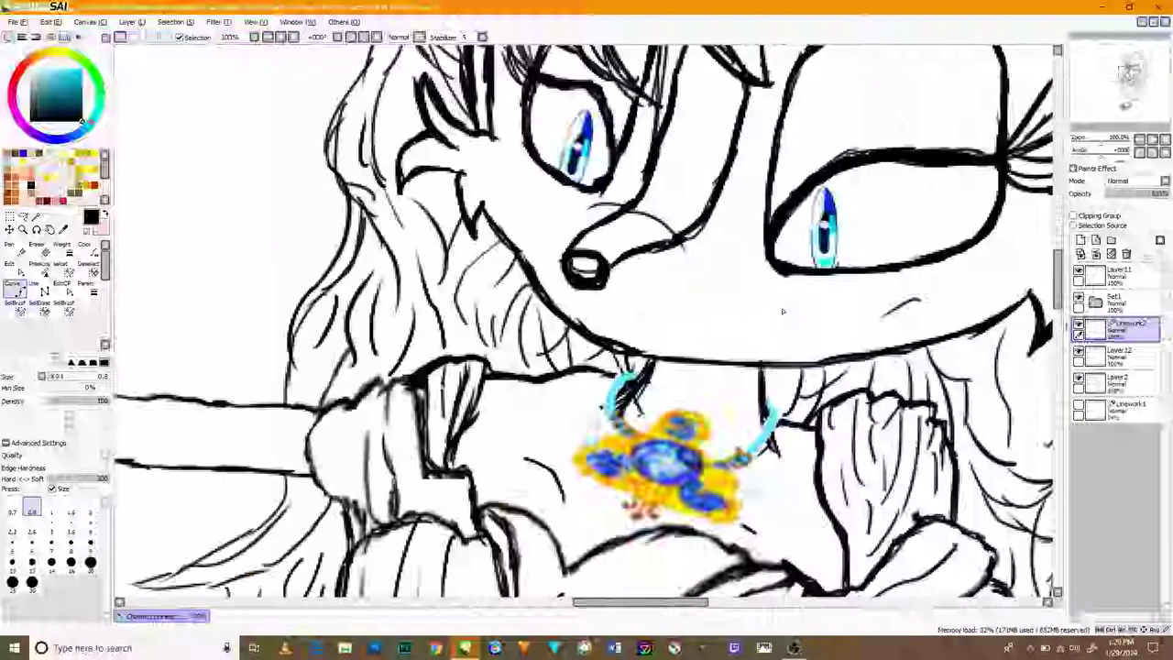
drag(831, 353, 729, 193)
drag(776, 395, 775, 239)
scroll(658, 493, up, 6)
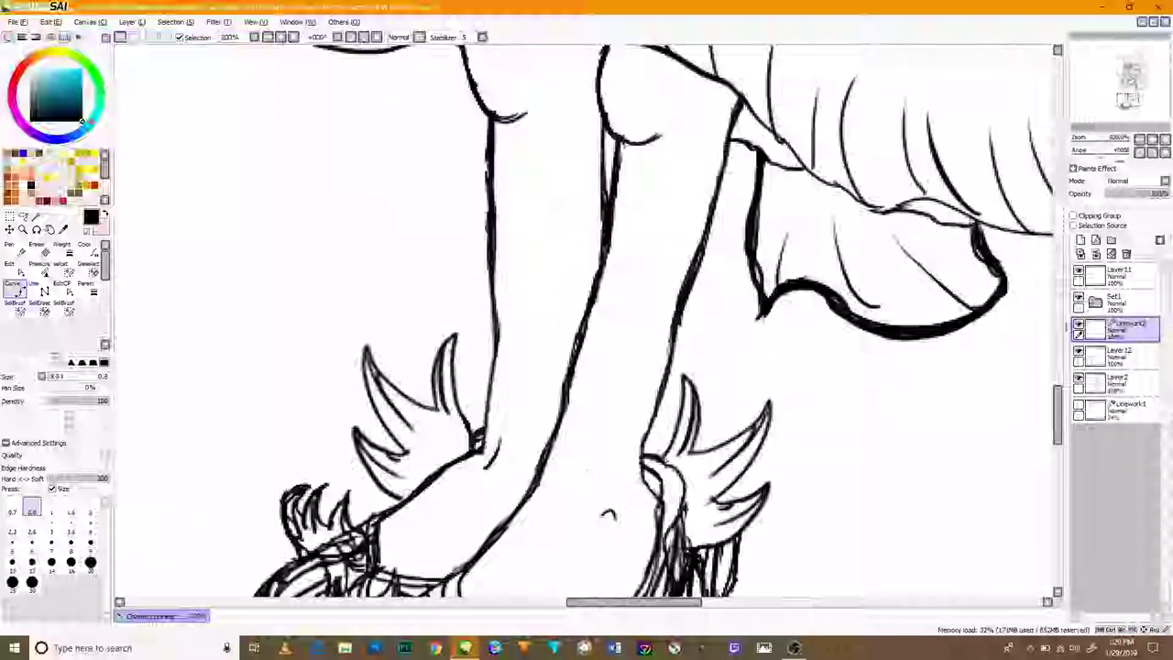
scroll(657, 511, down, 1)
scroll(550, 576, down, 3)
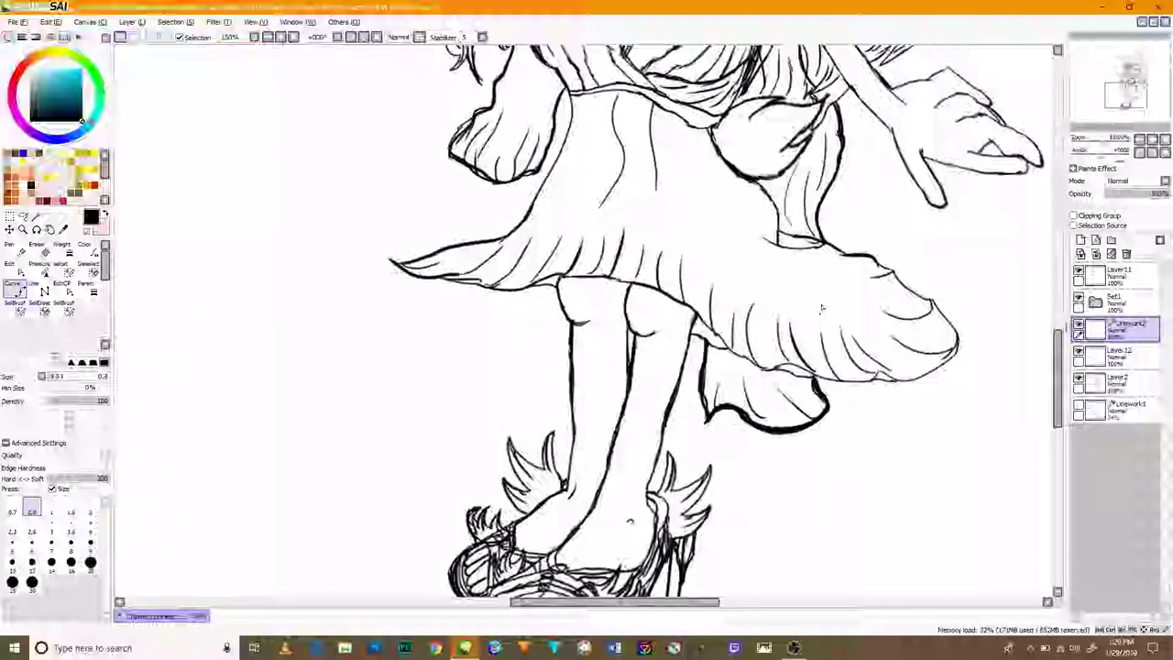
mouse_move(898, 199)
mouse_down()
mouse_move(856, 259)
mouse_move(836, 443)
mouse_up()
mouse_move(840, 115)
mouse_down()
mouse_move(803, 206)
mouse_move(784, 305)
mouse_move(870, 349)
mouse_move(986, 321)
mouse_up()
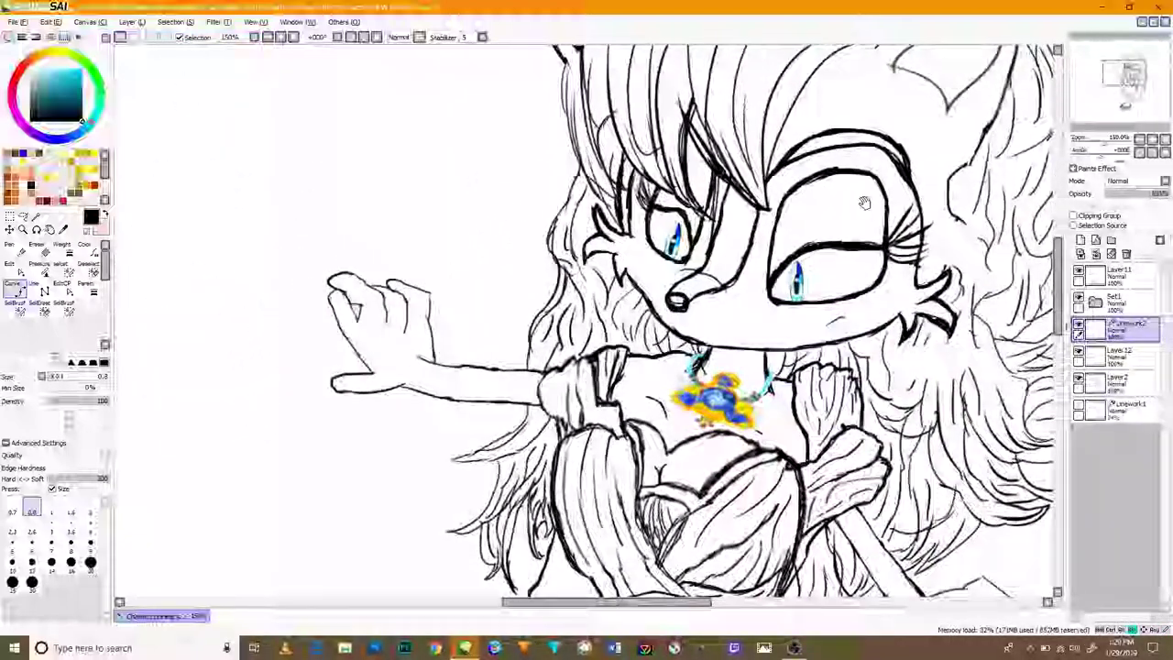
mouse_move(840, 215)
mouse_down()
mouse_move(688, 303)
mouse_move(821, 229)
mouse_move(830, 201)
mouse_up()
drag(683, 586, 724, 306)
drag(702, 400, 724, 357)
- On Layer2, erase stray stroke ends around the gathered cloth end beside the hip and the flap beneath the skirt
click(1115, 392)
scroll(592, 360, up, 2)
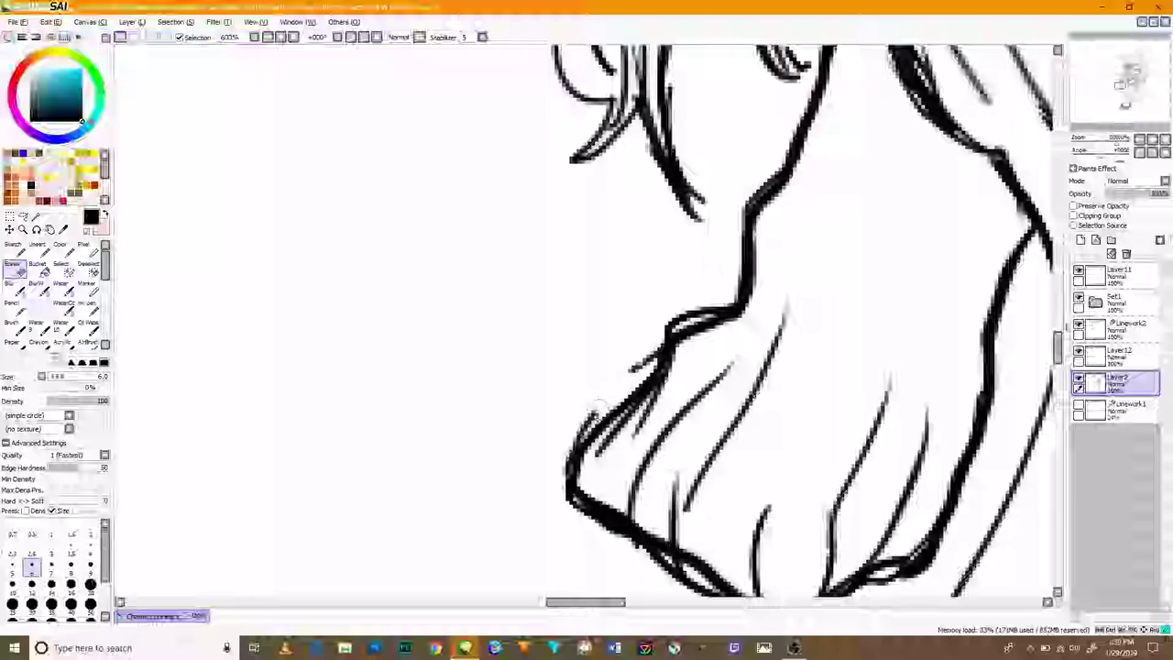
scroll(629, 392, up, 4)
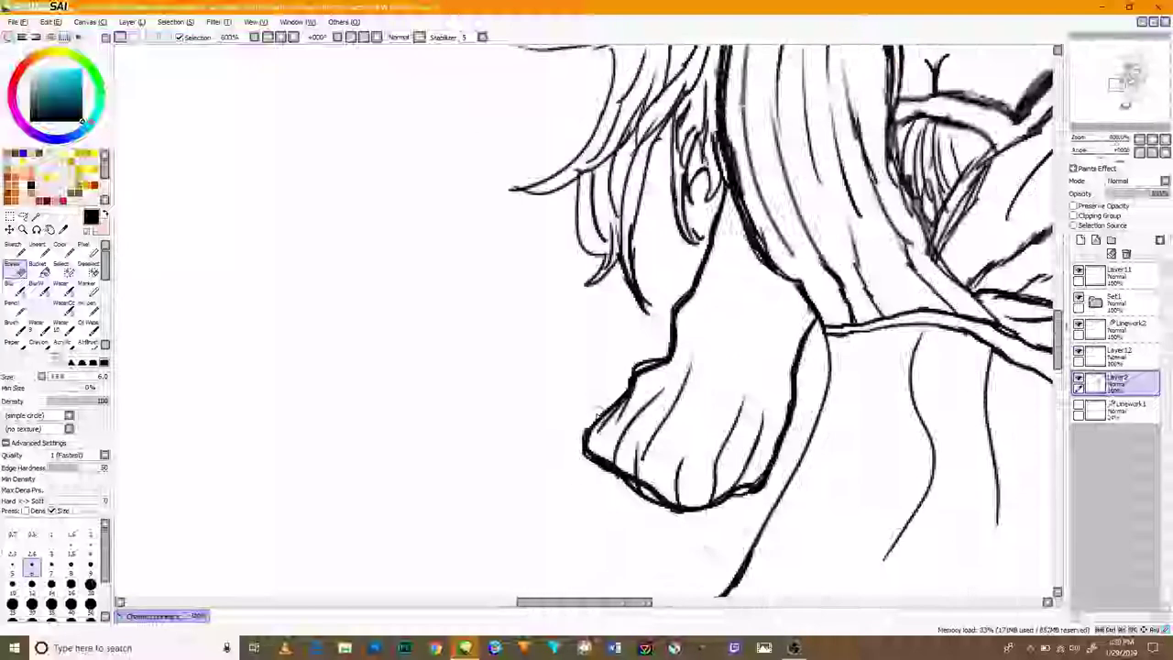
scroll(605, 355, down, 7)
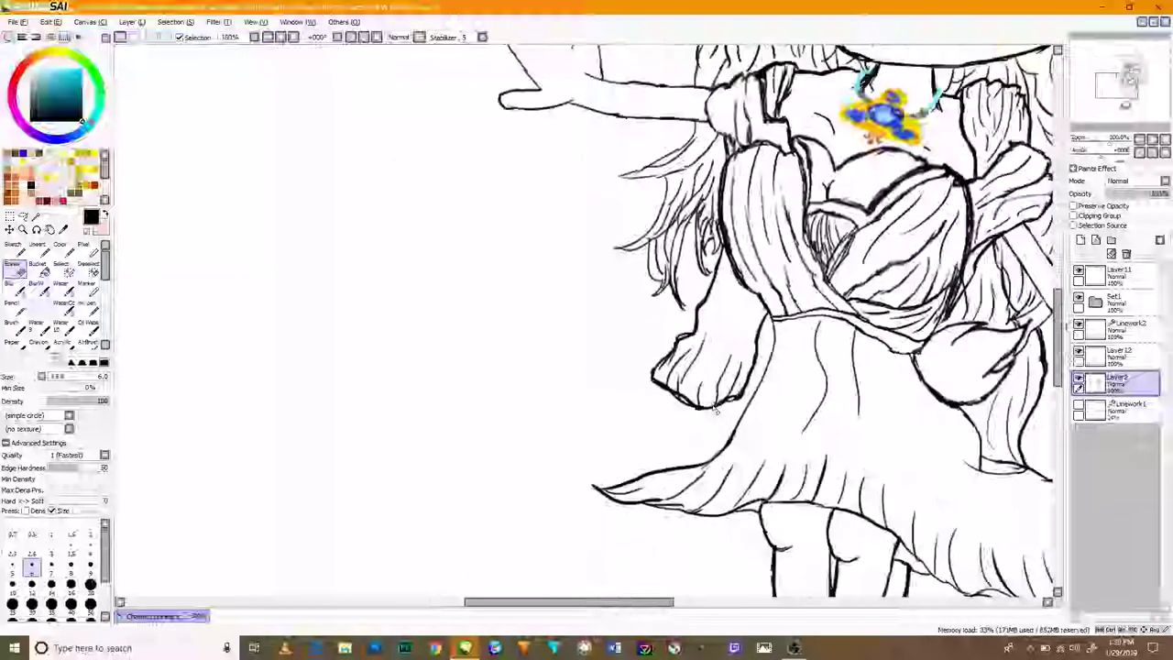
scroll(663, 479, up, 5)
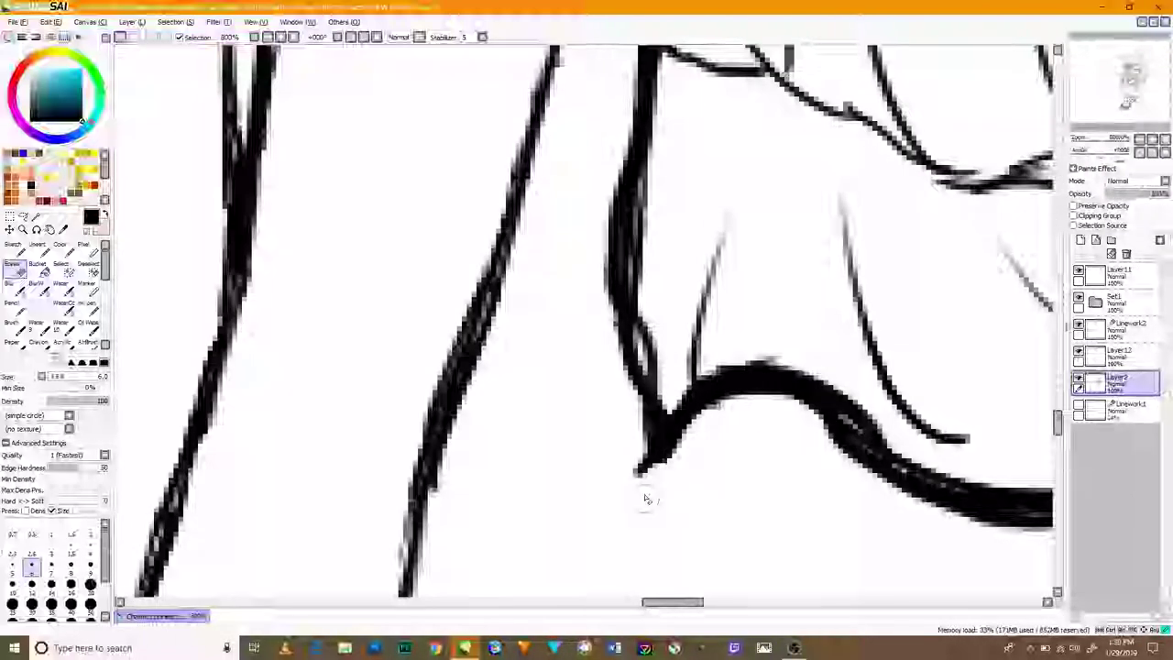
scroll(657, 498, down, 4)
scroll(816, 456, up, 6)
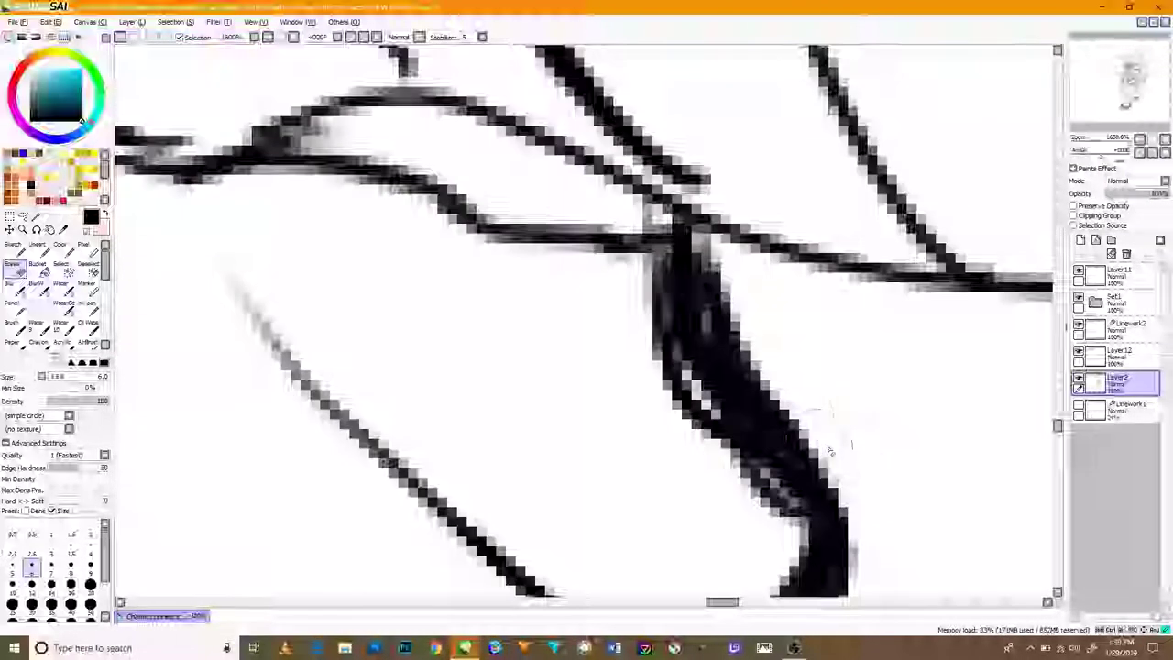
scroll(829, 442, down, 4)
scroll(768, 385, up, 2)
scroll(761, 387, down, 3)
- Thicken the skirt's hem line above the legs with size 4 black pencil strokes
click(13, 302)
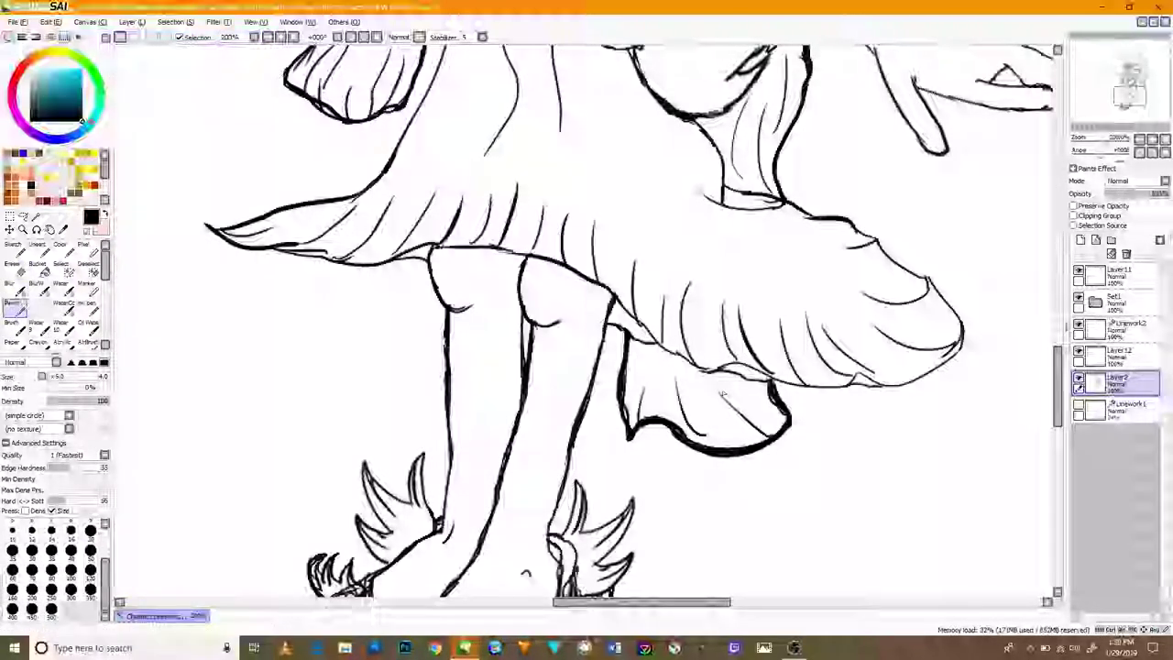
scroll(805, 394, up, 4)
mouse_move(448, 250)
mouse_down()
mouse_move(485, 302)
mouse_move(631, 394)
mouse_up()
drag(489, 233, 526, 258)
drag(355, 262, 413, 297)
mouse_move(432, 310)
mouse_down()
mouse_move(504, 369)
mouse_move(733, 513)
mouse_up()
mouse_move(306, 203)
mouse_down()
mouse_move(627, 302)
mouse_move(855, 451)
mouse_up()
drag(486, 252, 583, 279)
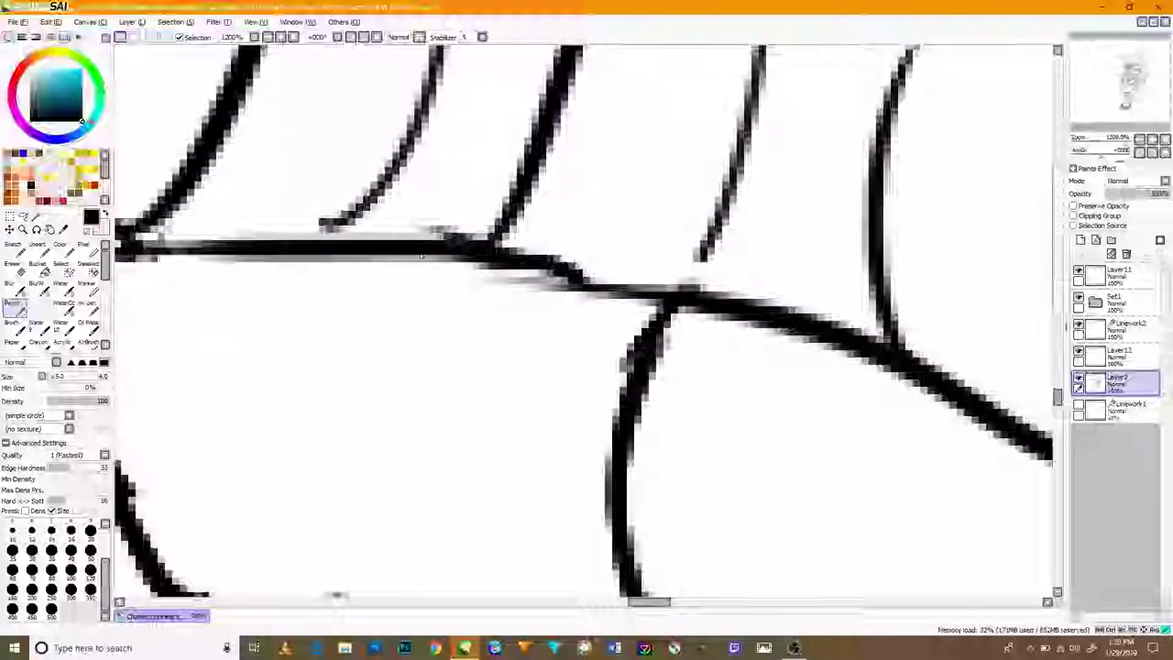
- Reinforce the hem toward the skirt's pointed tip and the upper outline leading down to it
drag(394, 266, 674, 355)
drag(390, 322, 444, 338)
drag(348, 335, 612, 324)
drag(403, 361, 354, 409)
drag(288, 333, 704, 349)
drag(394, 343, 403, 354)
drag(420, 387, 480, 429)
drag(387, 398, 484, 433)
drag(173, 320, 443, 403)
drag(524, 417, 607, 403)
drag(881, 119, 687, 285)
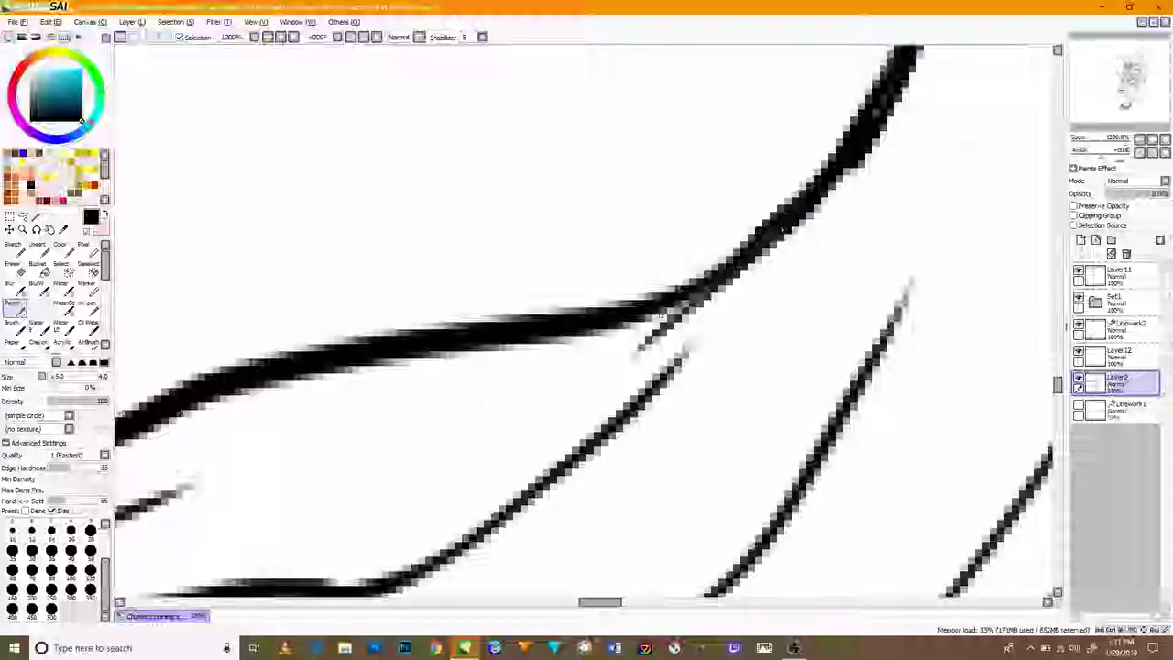
- Extend the skirt's fold lines to meet the hem between the legs and the pointed tip
scroll(786, 275, down, 5)
scroll(825, 367, up, 5)
drag(791, 411, 764, 428)
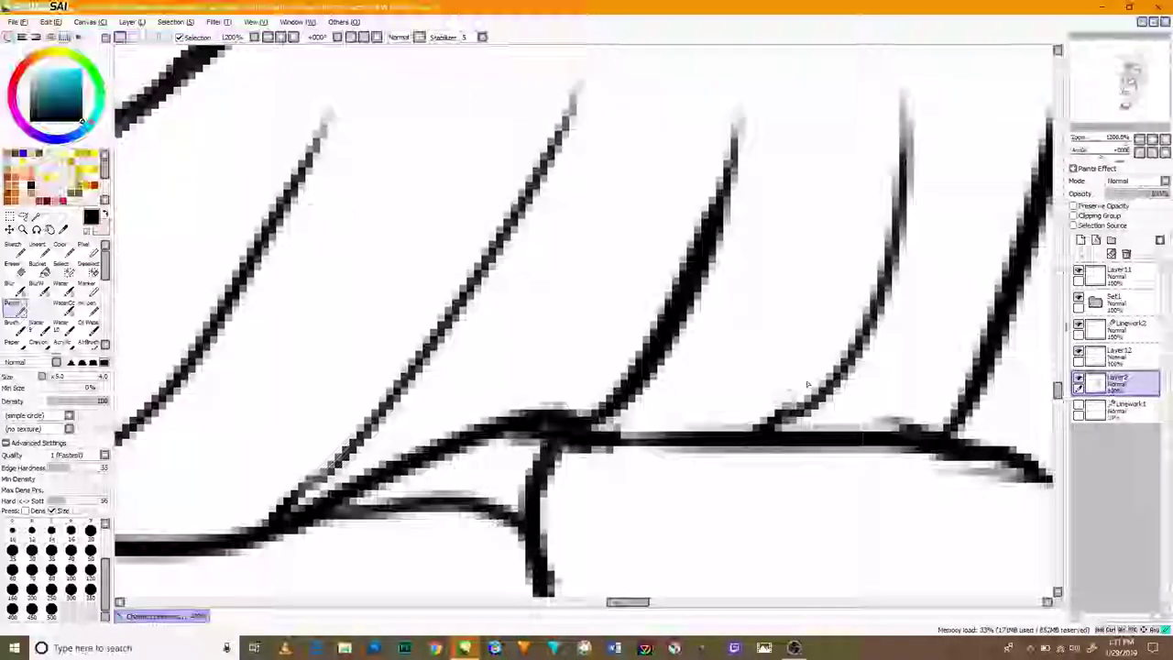
scroll(831, 462, down, 5)
scroll(550, 449, up, 4)
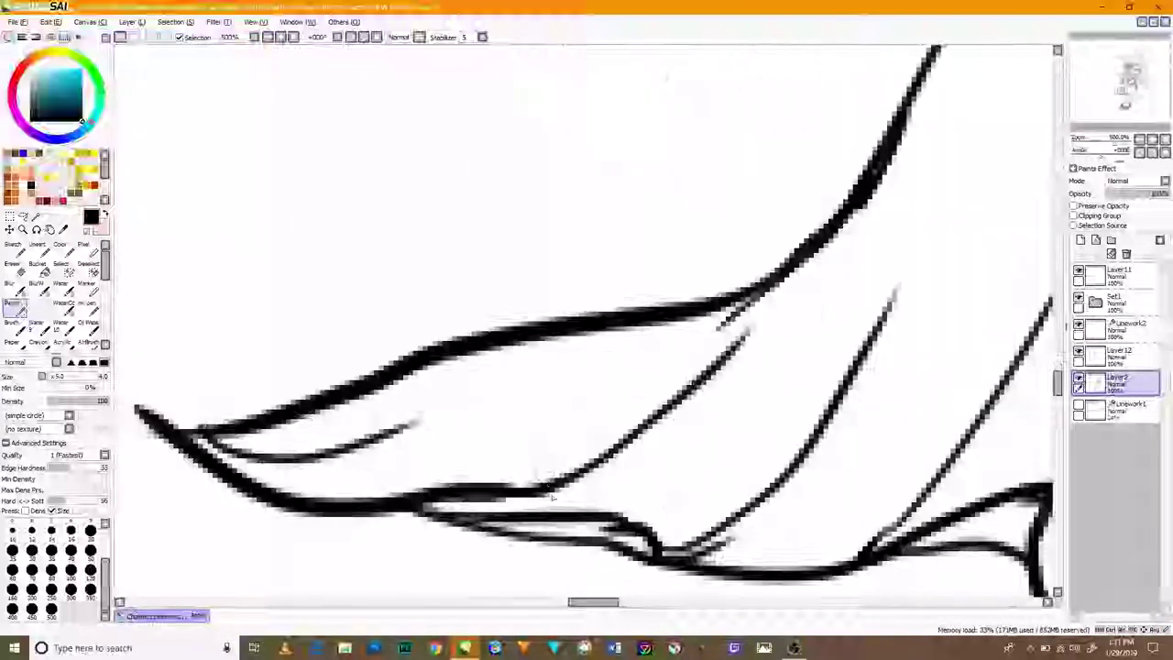
scroll(812, 369, down, 3)
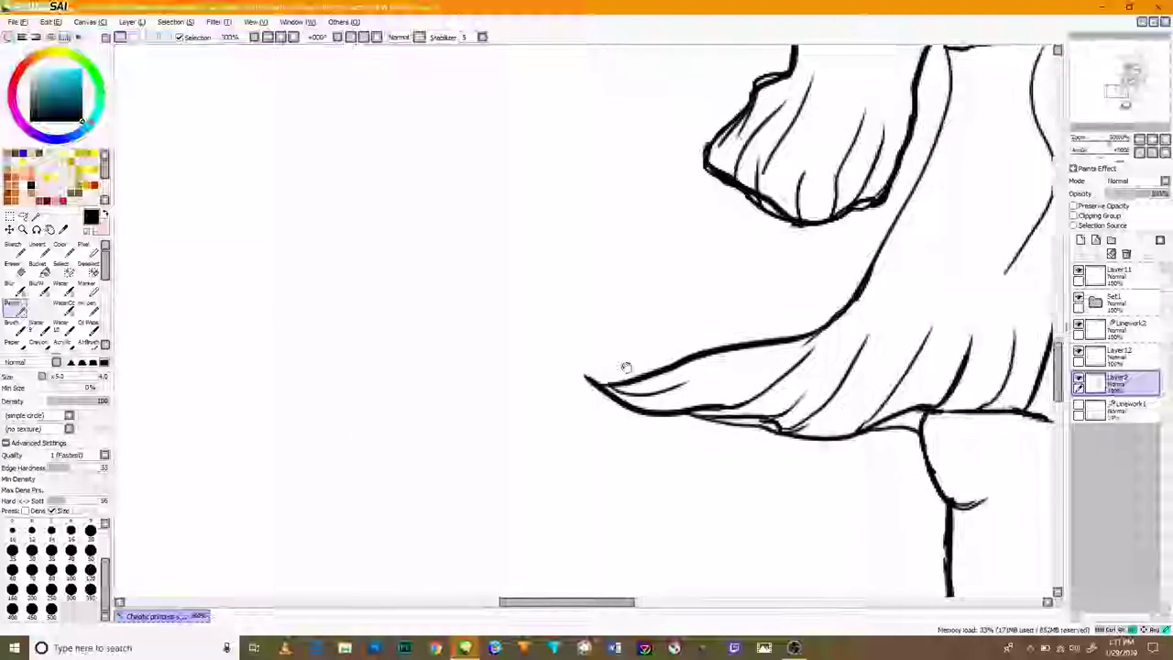
scroll(703, 418, up, 3)
scroll(849, 414, down, 4)
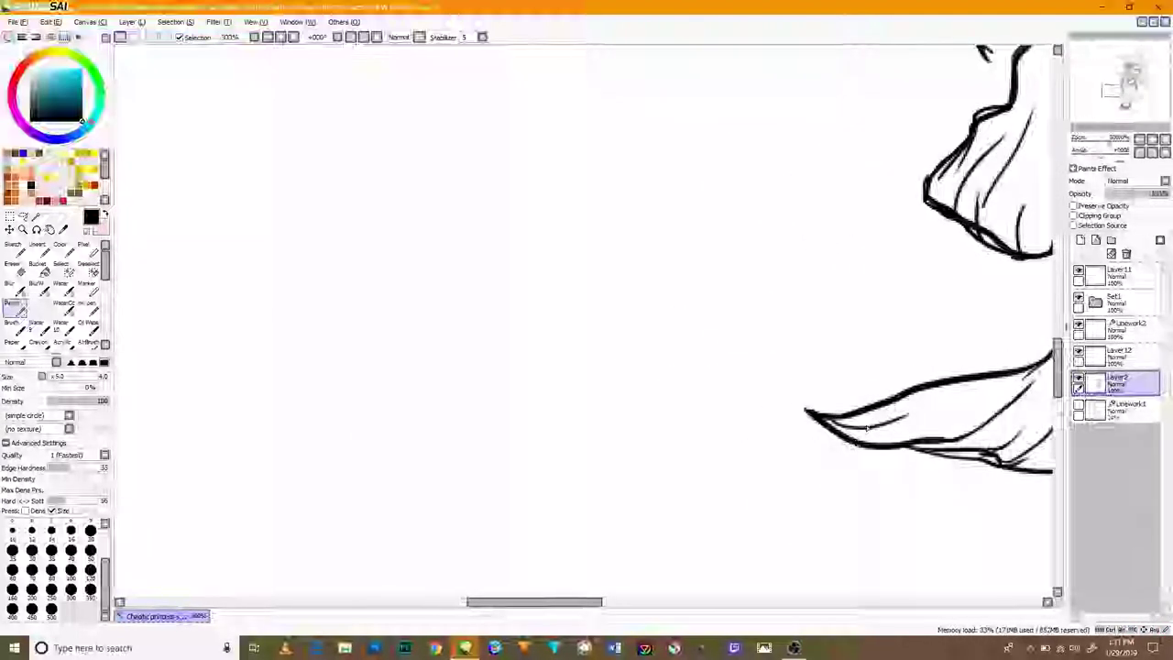
scroll(838, 388, up, 2)
- Close the gaps between the fold lines and the hem and outer edge on the skirt's wide rounded side
scroll(818, 406, up, 3)
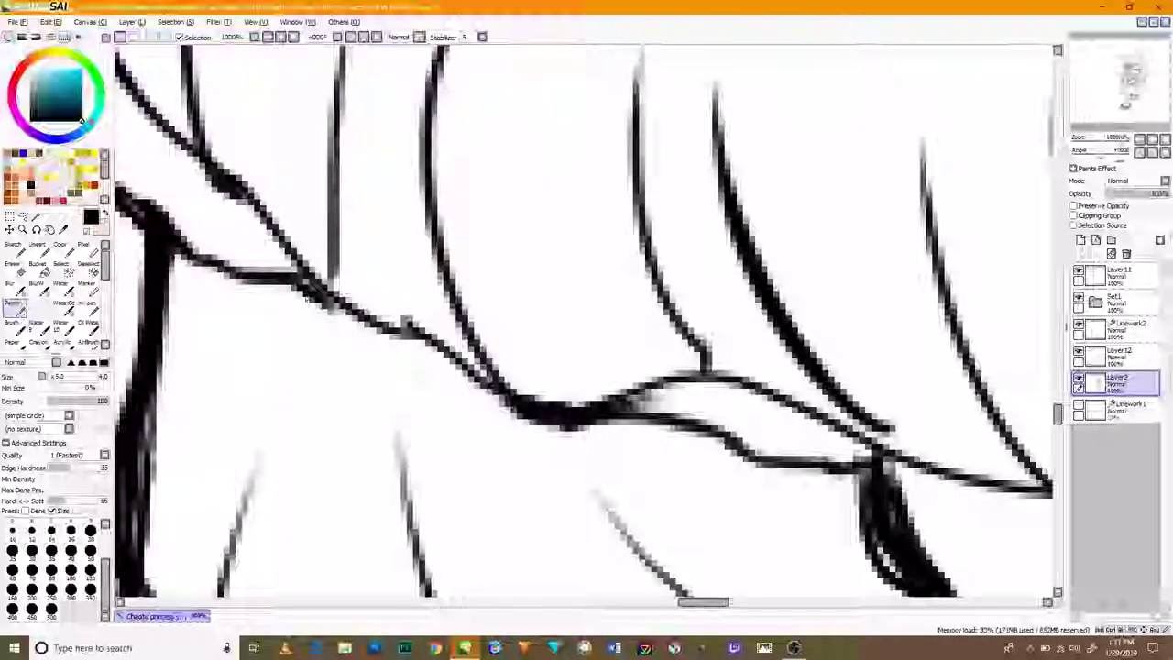
scroll(409, 336, down, 3)
scroll(838, 333, up, 4)
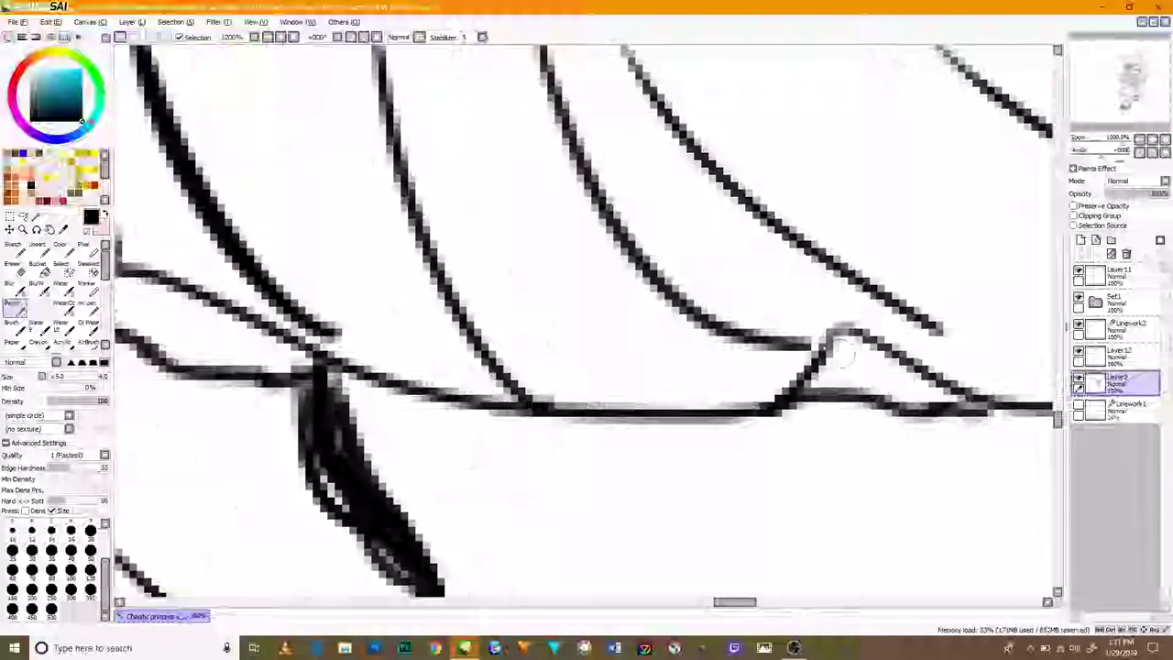
scroll(951, 426, down, 4)
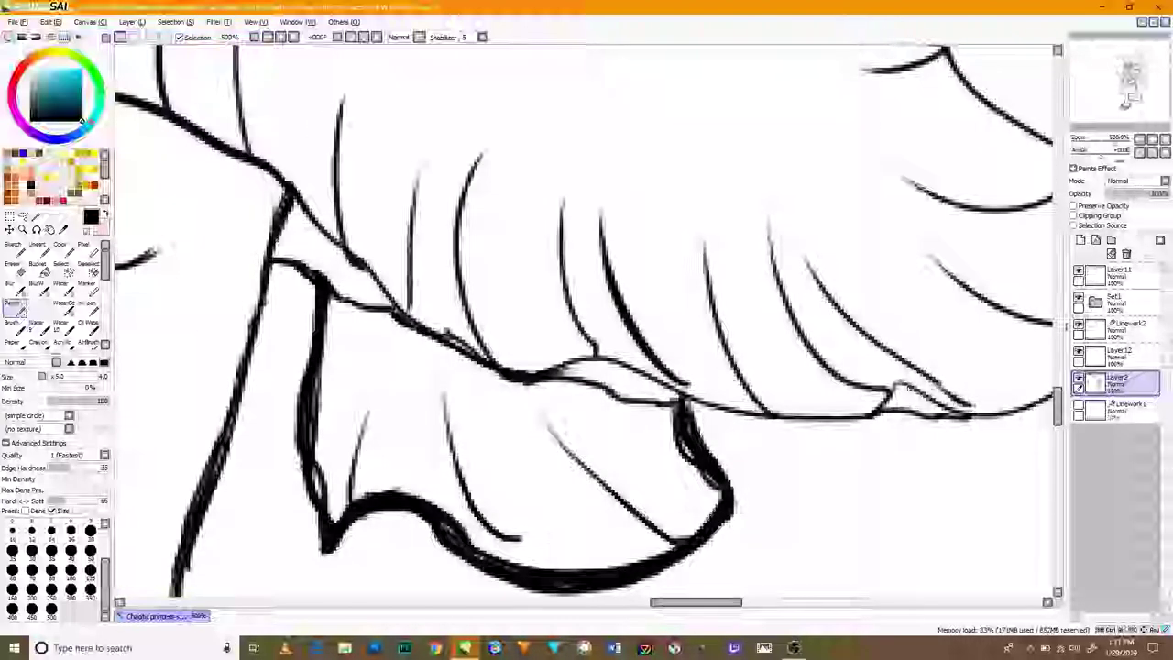
drag(762, 324, 512, 419)
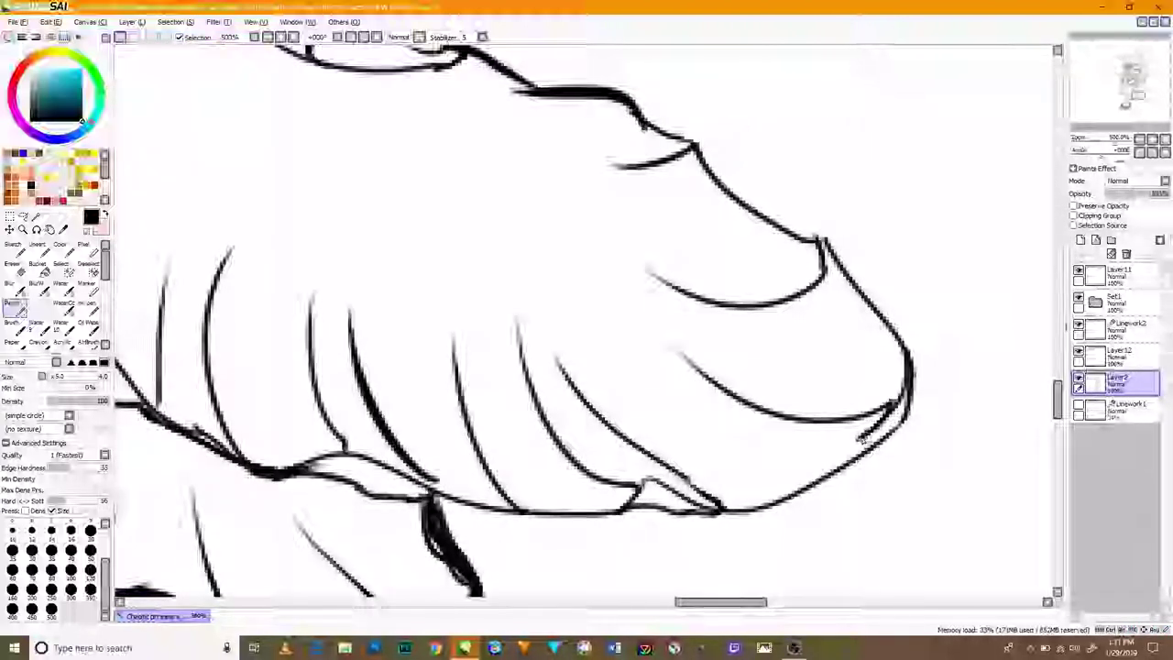
drag(606, 140, 606, 234)
- Erase the inner band line at the sash's lower end and the stray stroke extending past its corner
scroll(587, 321, down, 6)
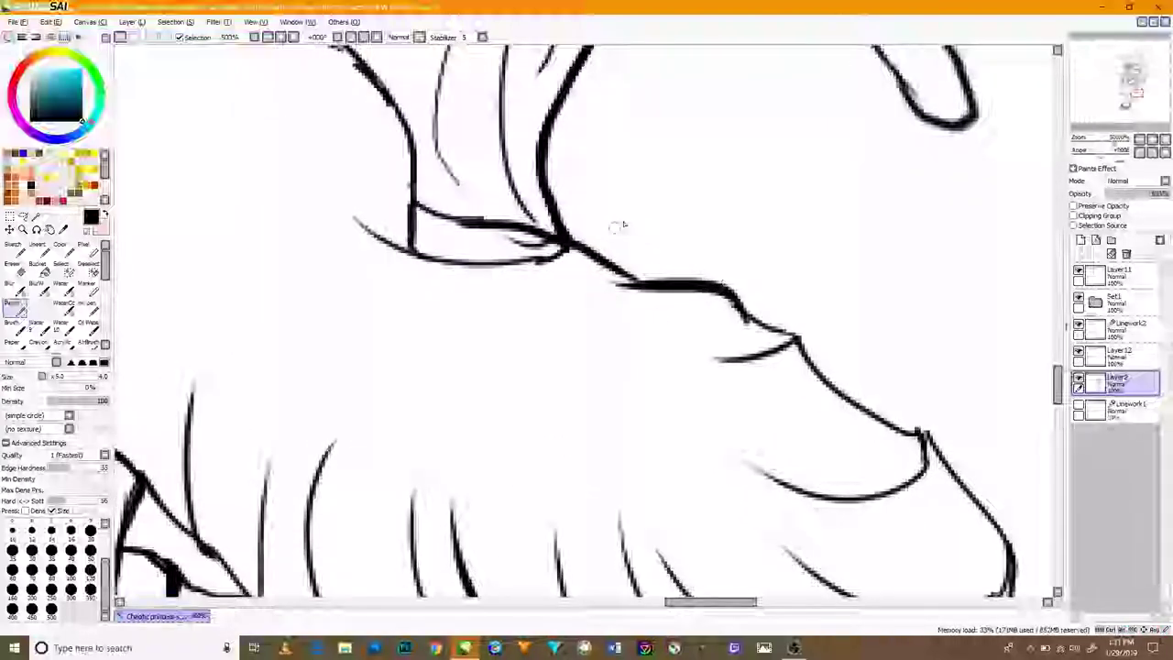
scroll(586, 295, down, 2)
scroll(583, 288, up, 6)
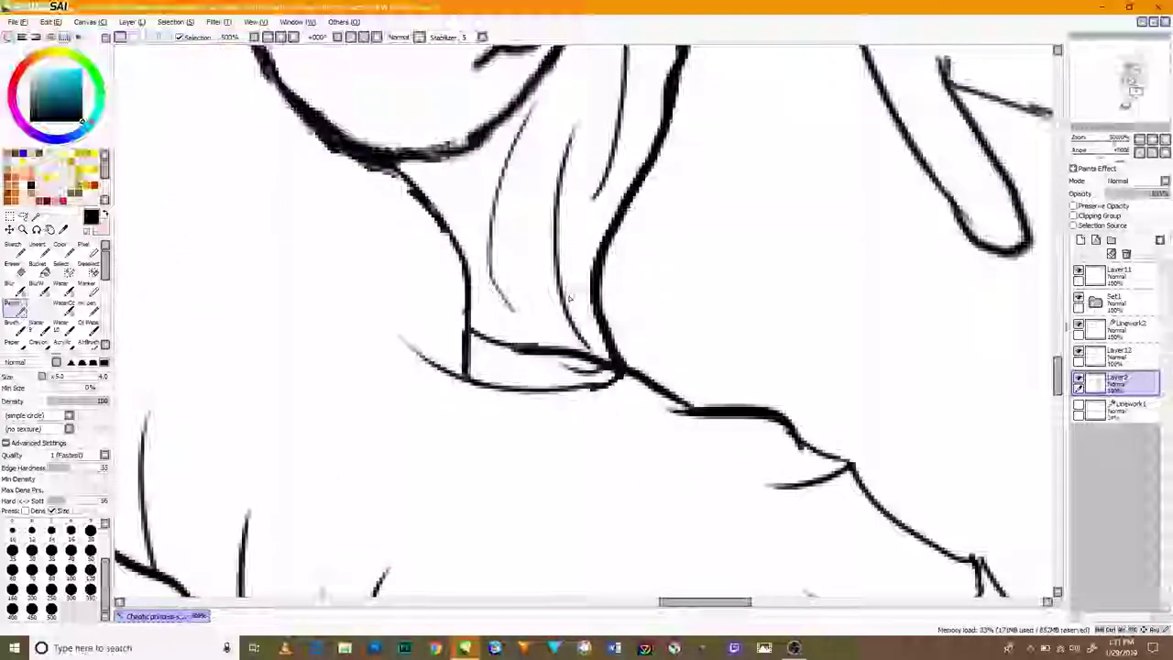
scroll(568, 296, down, 3)
key(e)
scroll(473, 293, up, 5)
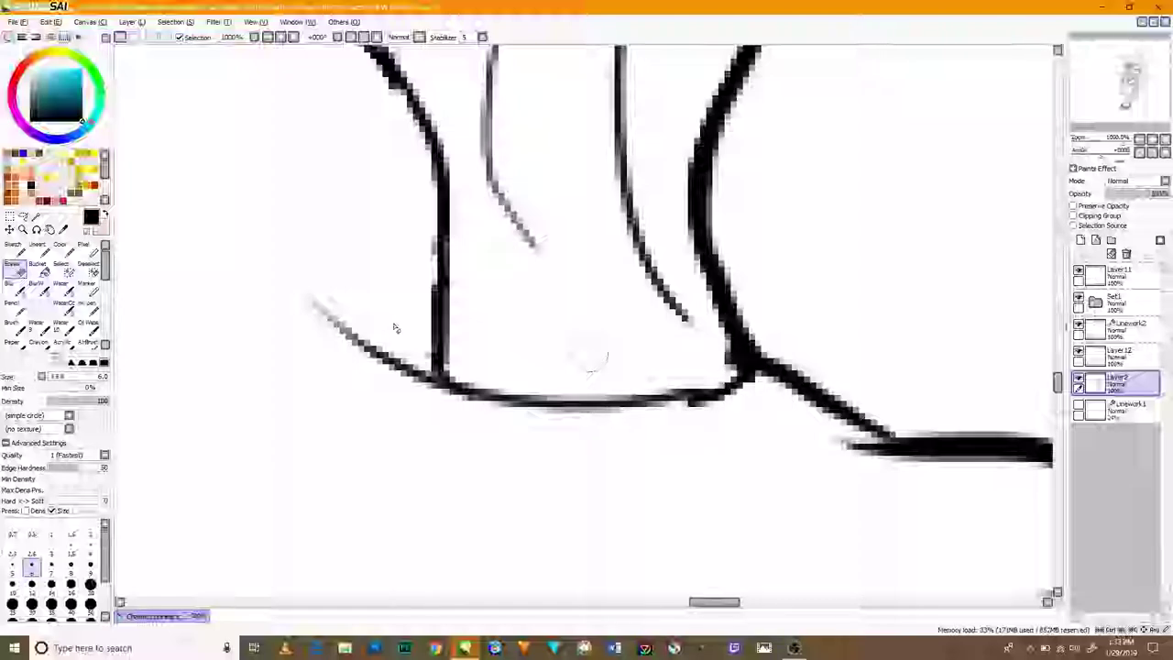
scroll(414, 361, down, 6)
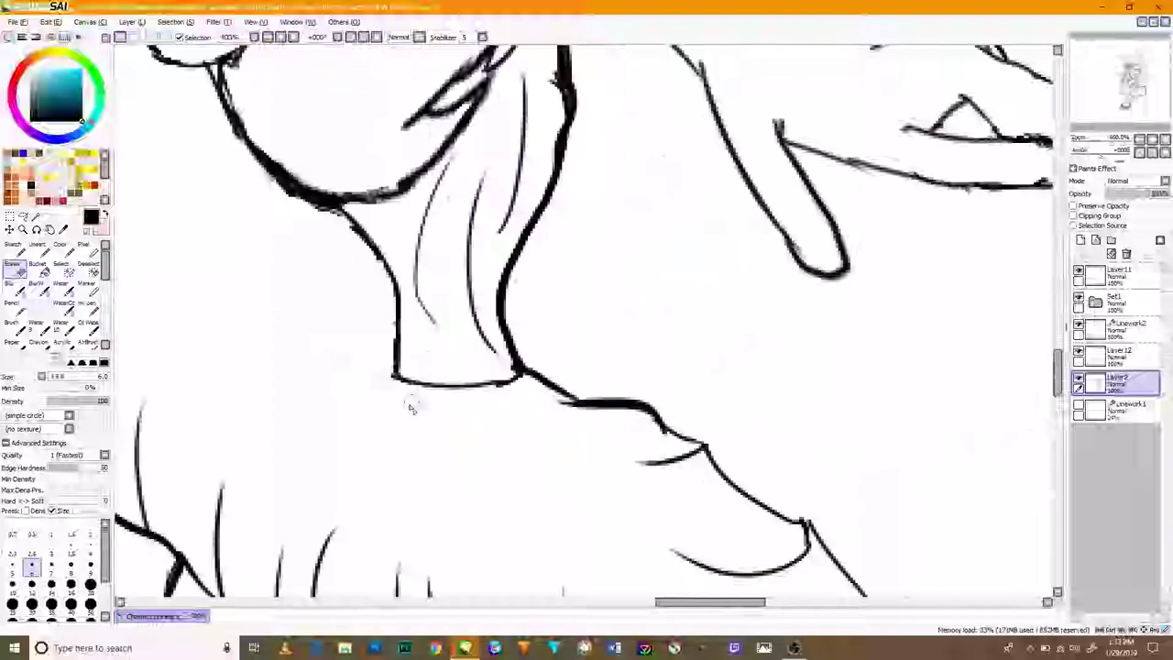
- Erase the doubled outline along the bottom edge of the gathered cloth end beside the hip
scroll(479, 511, up, 4)
drag(478, 507, 469, 506)
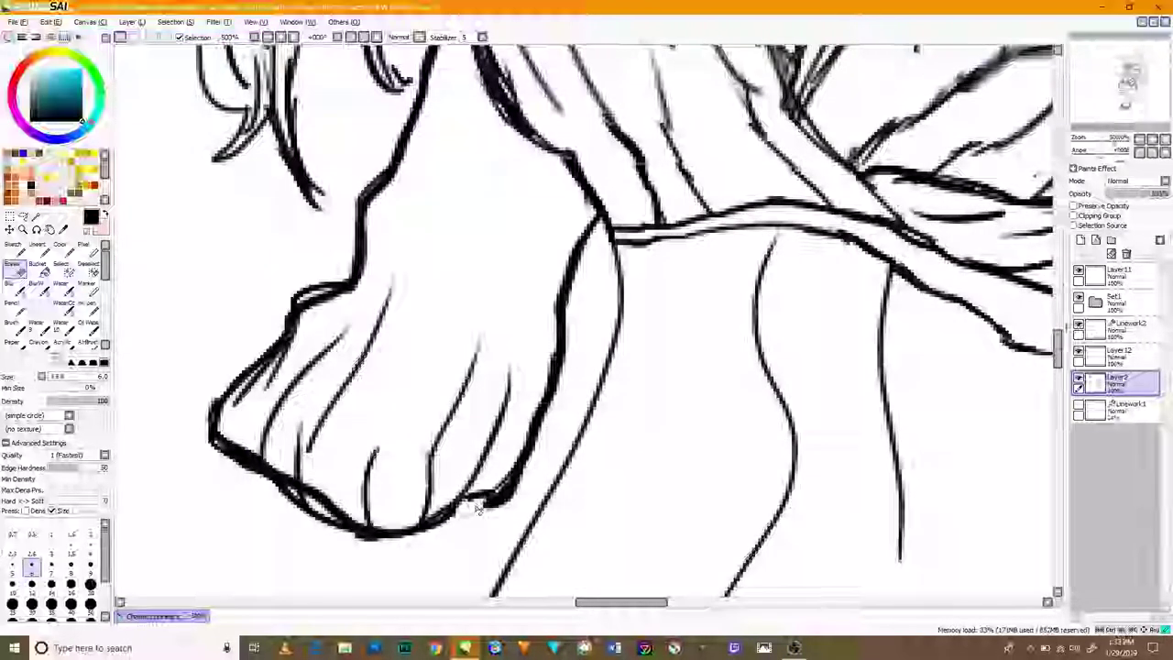
drag(278, 495, 337, 533)
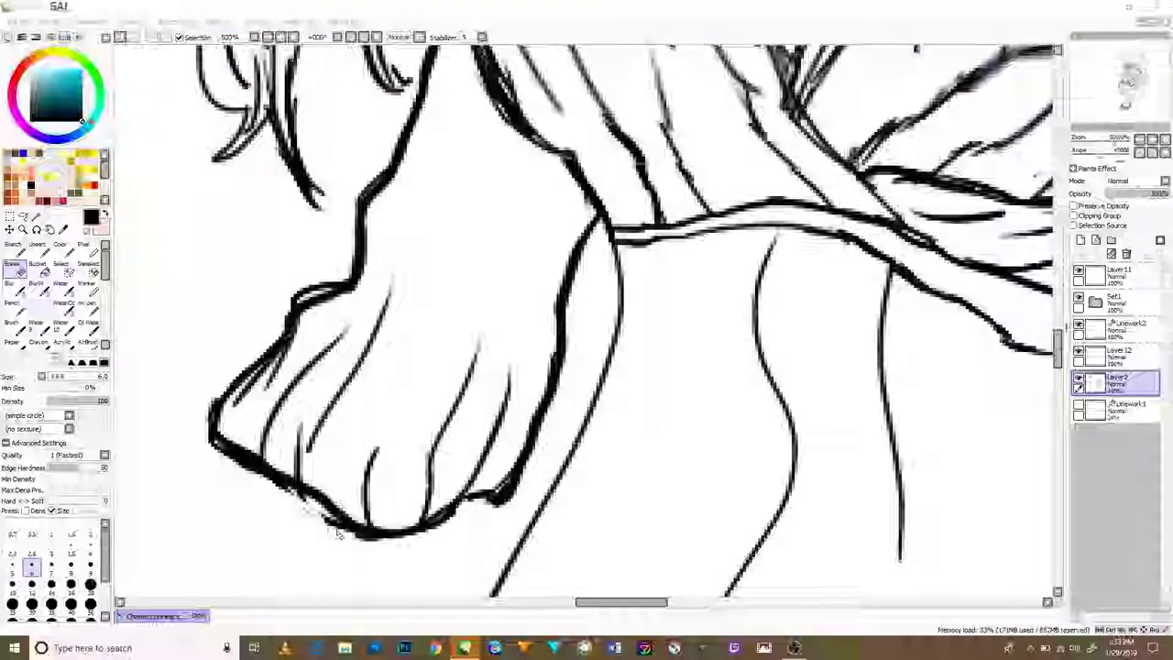
- Erase the rough, fuzzy edges along the long diagonal fold line across the bodice
scroll(961, 411, down, 5)
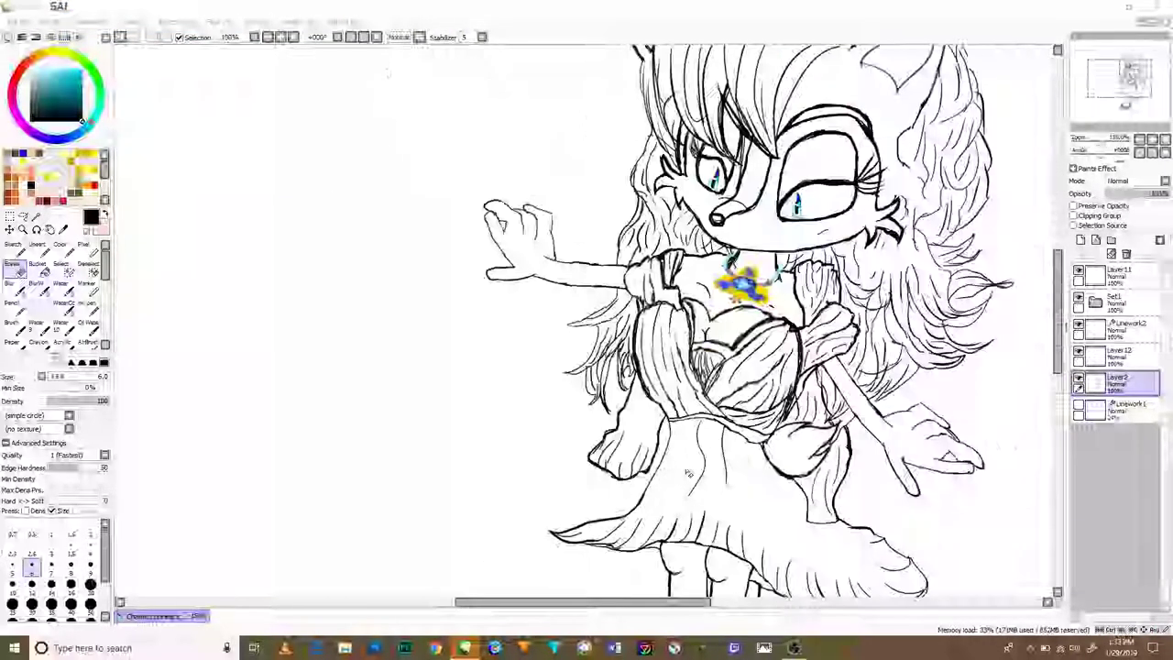
scroll(873, 399, up, 4)
scroll(903, 409, up, 3)
drag(846, 202, 541, 407)
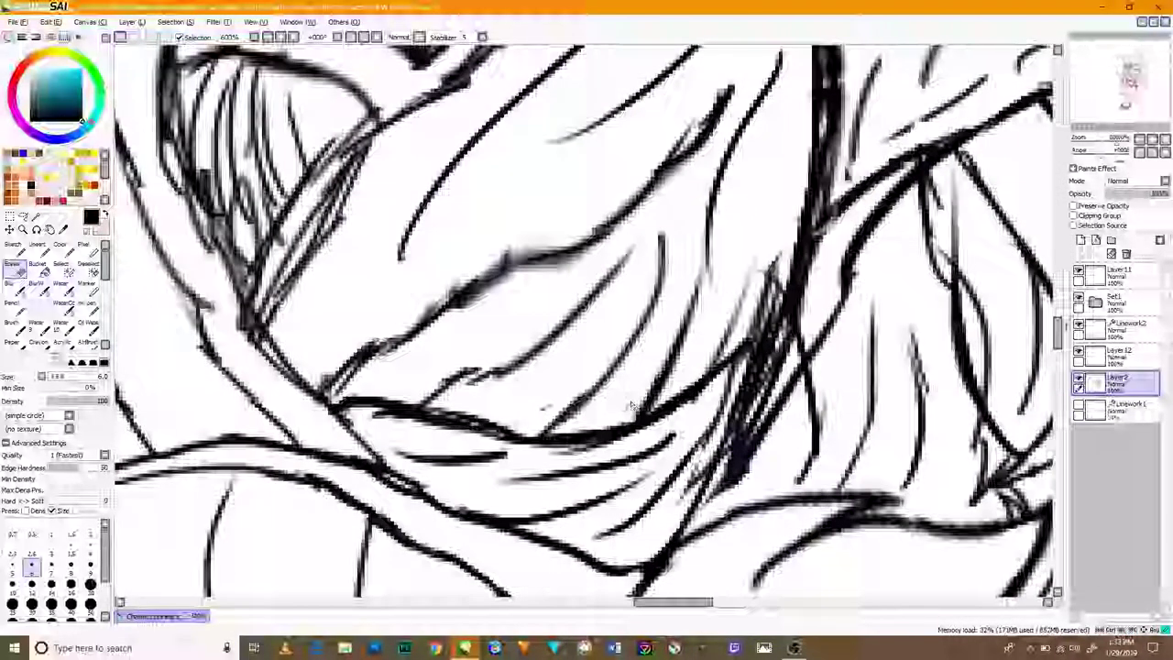
drag(479, 366, 425, 424)
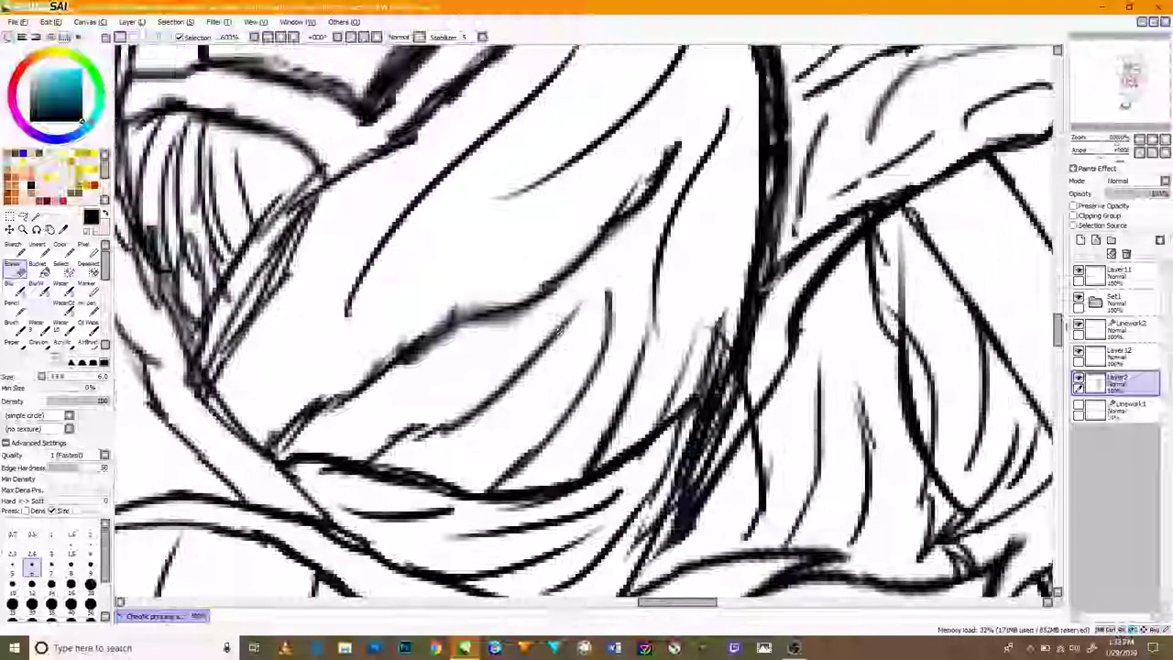
drag(516, 320, 451, 328)
drag(395, 355, 346, 385)
drag(299, 414, 274, 444)
drag(445, 343, 400, 369)
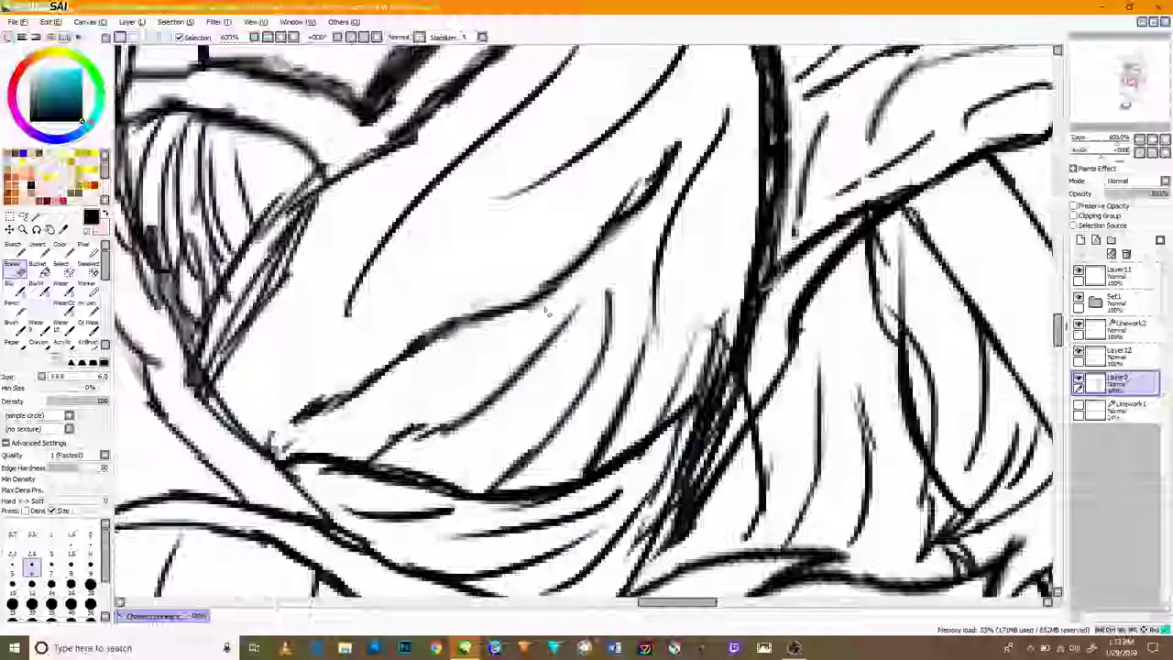
- Redraw the bodice's long diagonal fold line with the black pencil, reconnecting it to the lower seam
key(n)
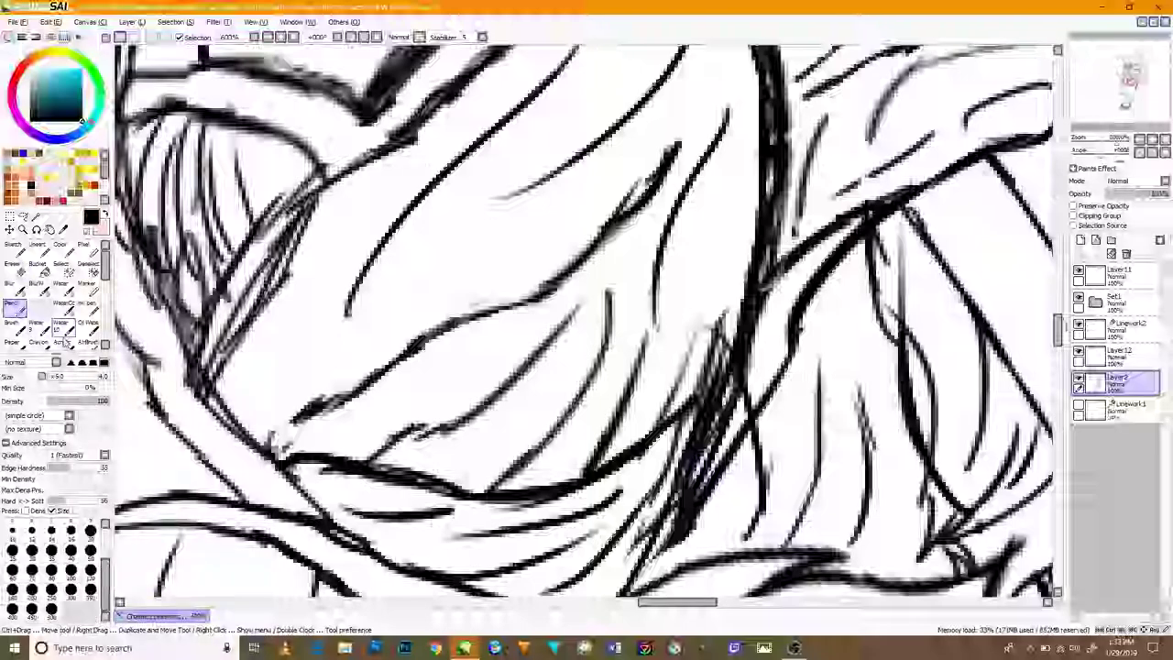
drag(272, 445, 548, 286)
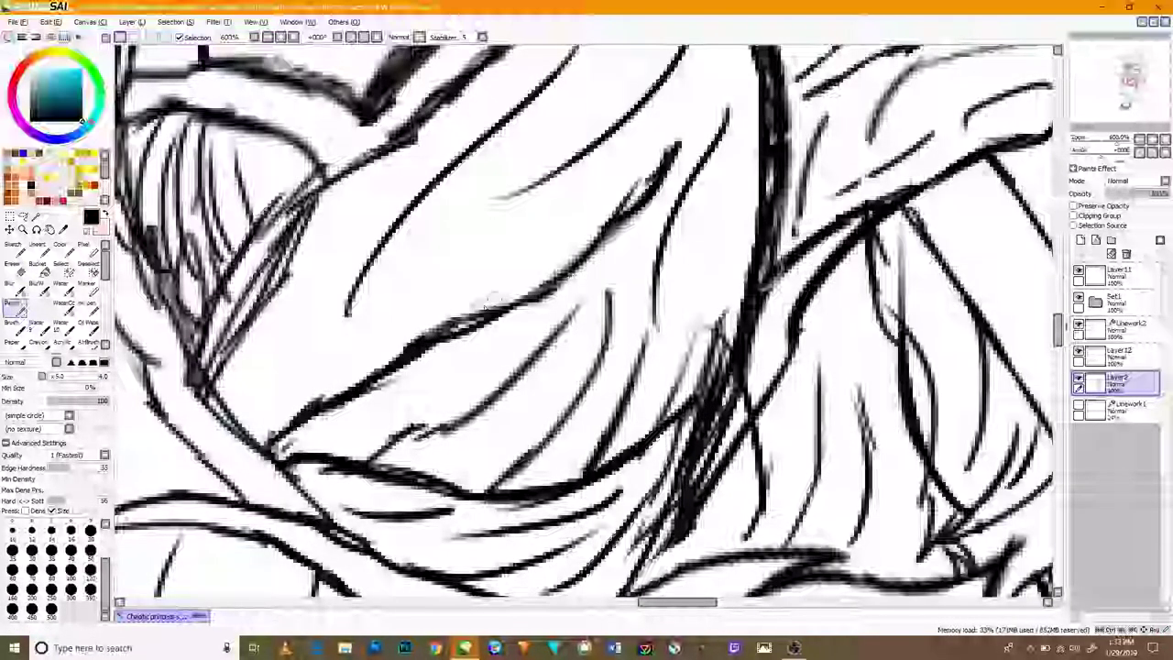
drag(619, 225, 564, 298)
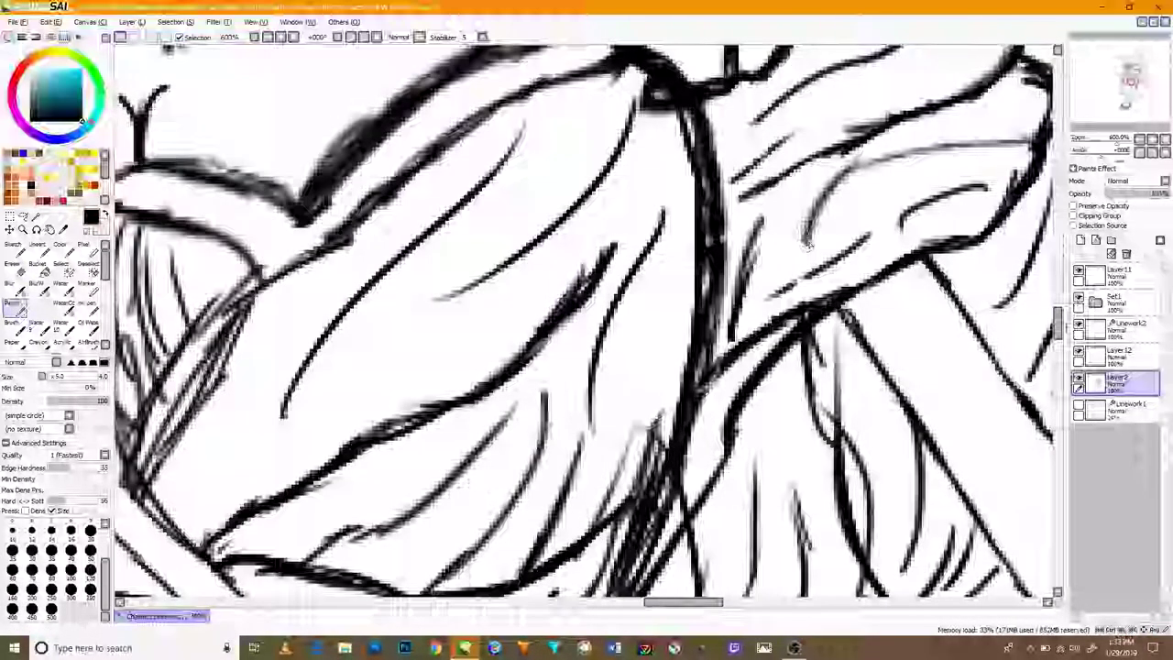
- Darken the thin fold lines on the puffed sleeve beside the bodice with pencil strokes
drag(917, 181, 821, 230)
mouse_move(832, 310)
mouse_down()
mouse_move(885, 296)
mouse_move(937, 213)
mouse_up()
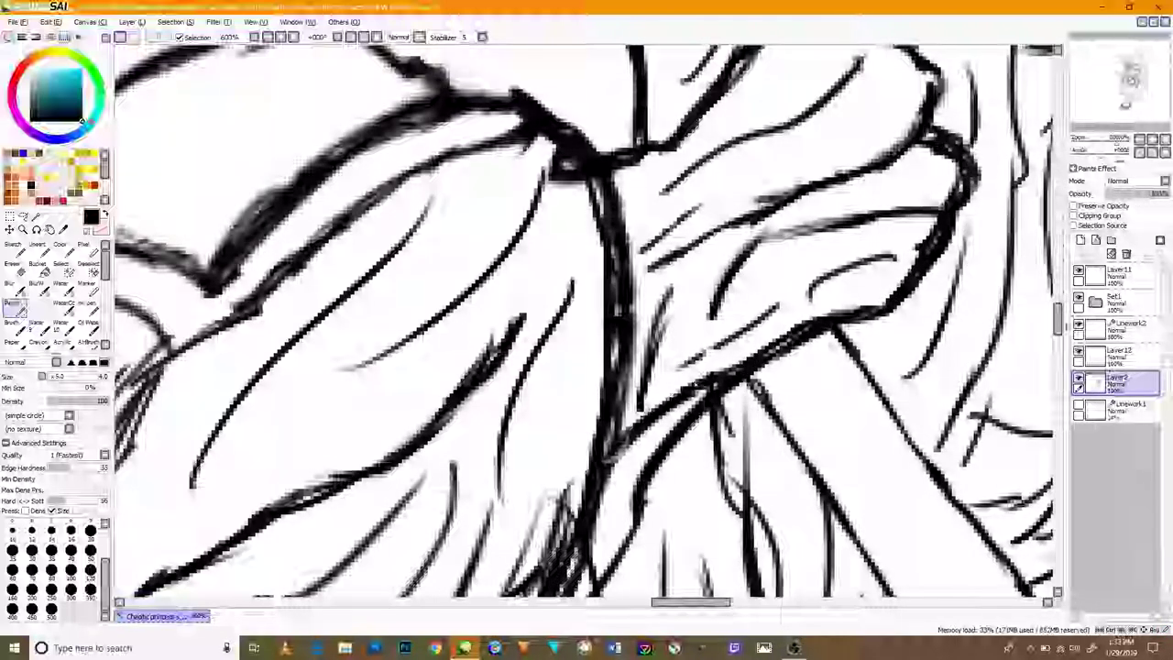
mouse_move(721, 346)
mouse_down()
mouse_move(649, 431)
mouse_move(636, 488)
mouse_up()
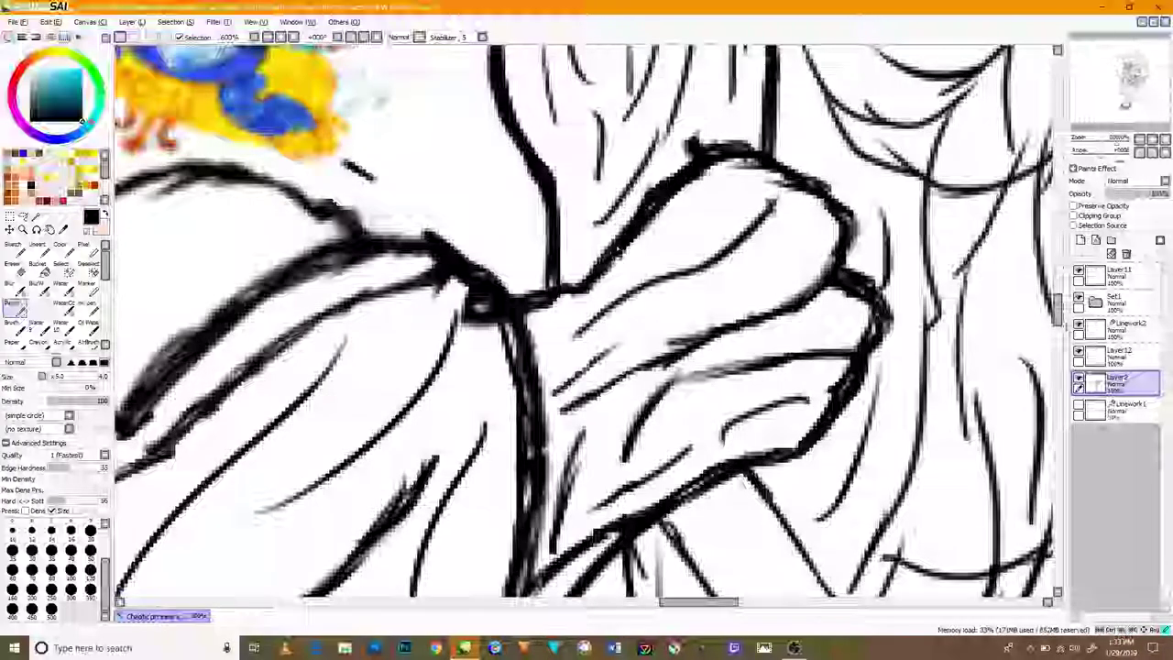
- Thicken the upper edge of the puffed sleeve beside the bodice where it meets the pleated frill
scroll(482, 449, down, 4)
scroll(469, 385, up, 6)
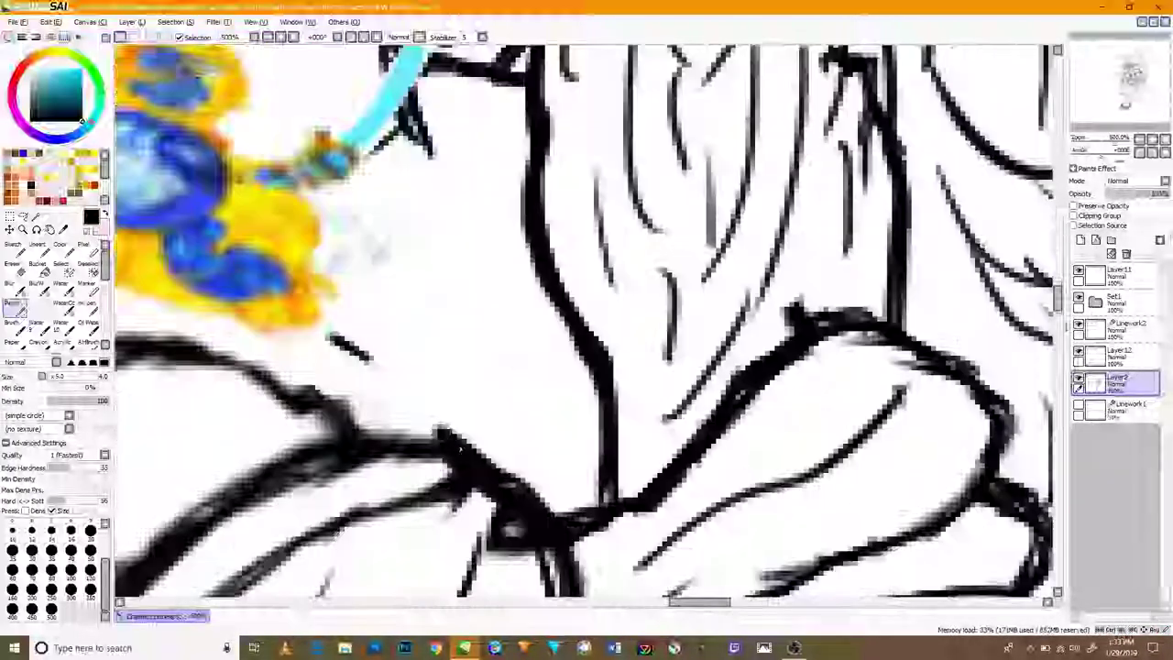
scroll(594, 539, down, 5)
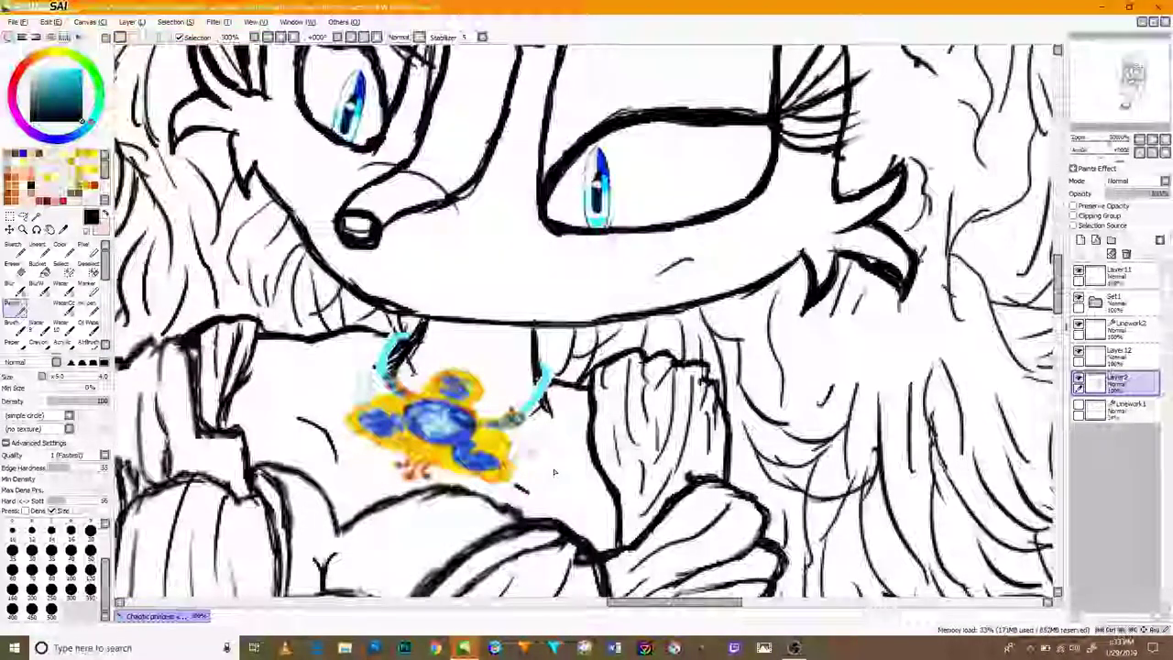
- Darken the bodice's side seam with dense pencil strokes running down toward the waist
mouse_move(596, 582)
mouse_down()
mouse_move(591, 437)
mouse_move(743, 308)
mouse_up()
scroll(714, 460, up, 1)
scroll(686, 539, down, 2)
scroll(693, 553, up, 5)
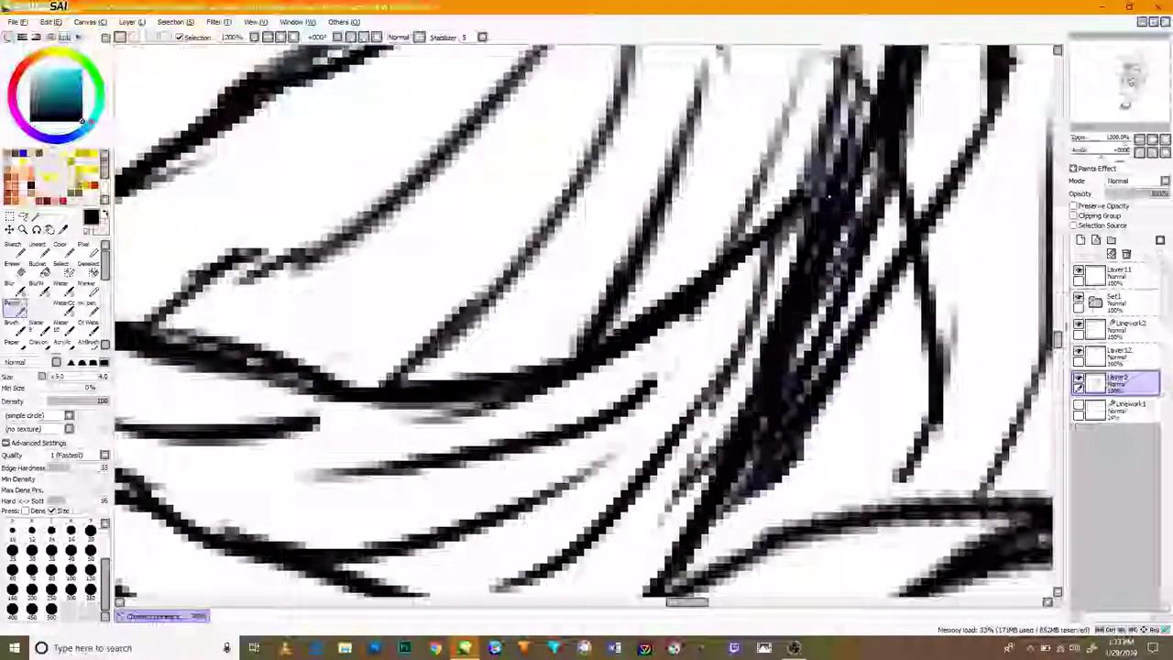
drag(806, 294, 689, 600)
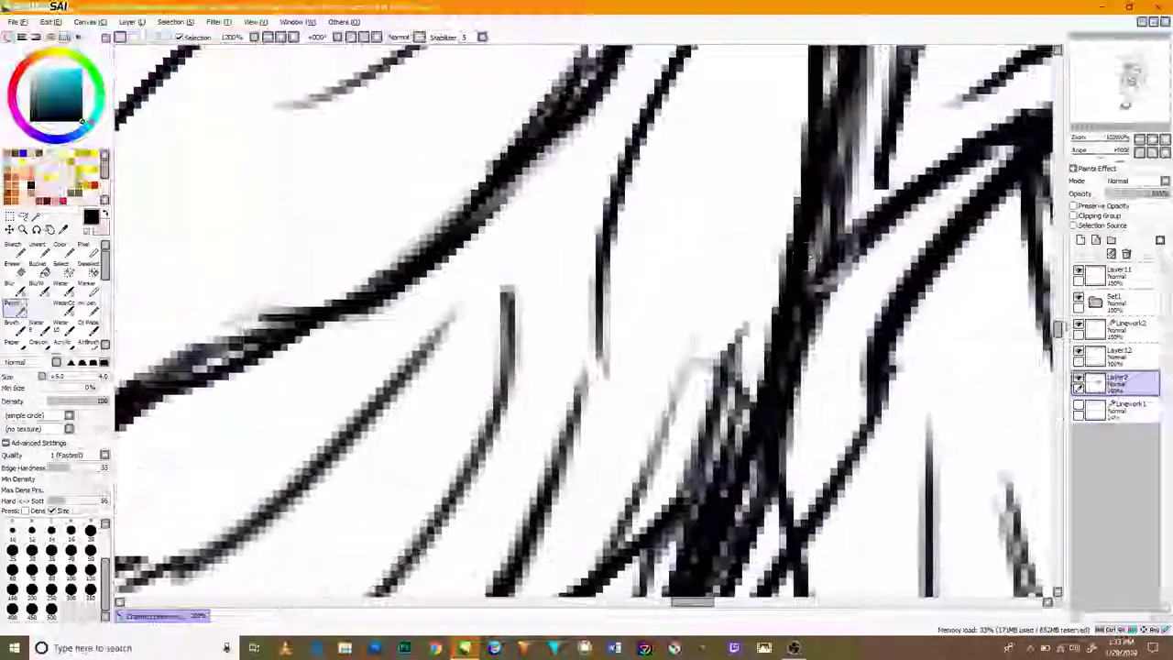
drag(830, 140, 792, 179)
scroll(650, 367, down, 7)
- Thicken the rounded outer outline of the puffed sleeve at the outstretched arm, including its lower edge
scroll(393, 225, up, 5)
drag(424, 378, 575, 304)
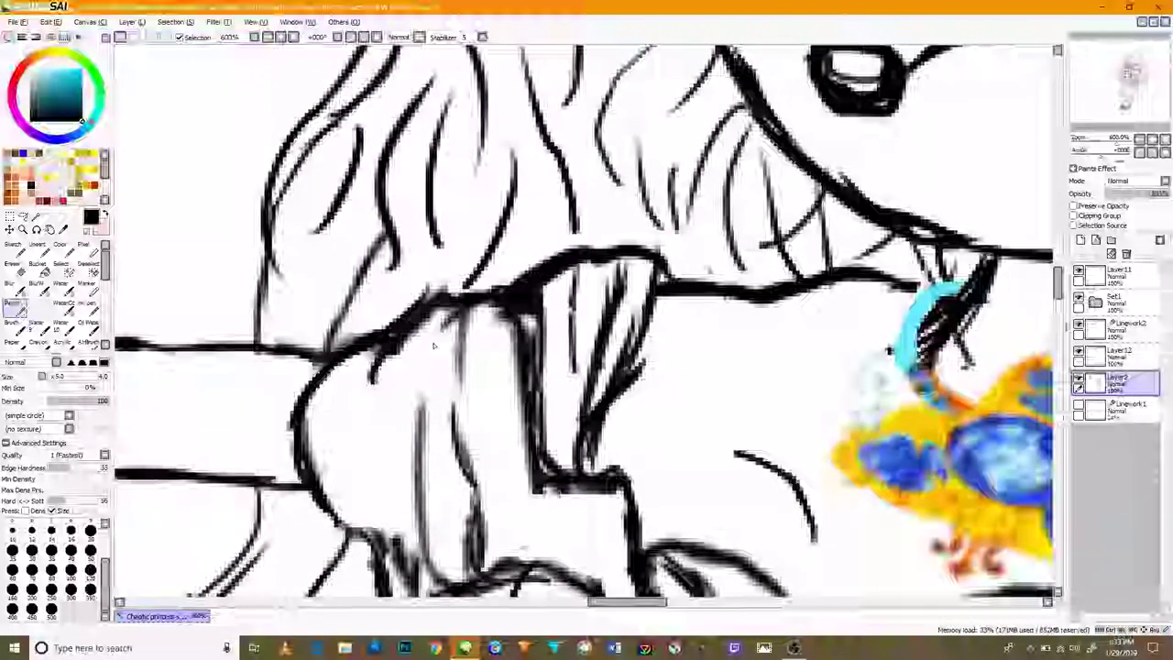
drag(483, 323, 511, 239)
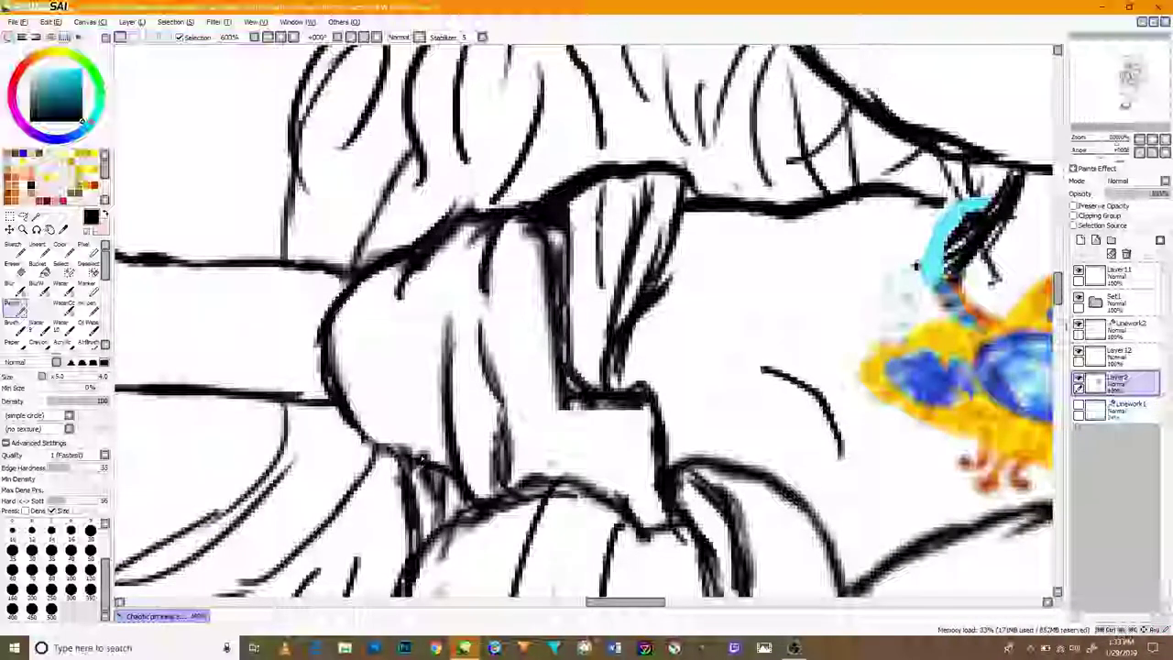
drag(354, 355, 367, 294)
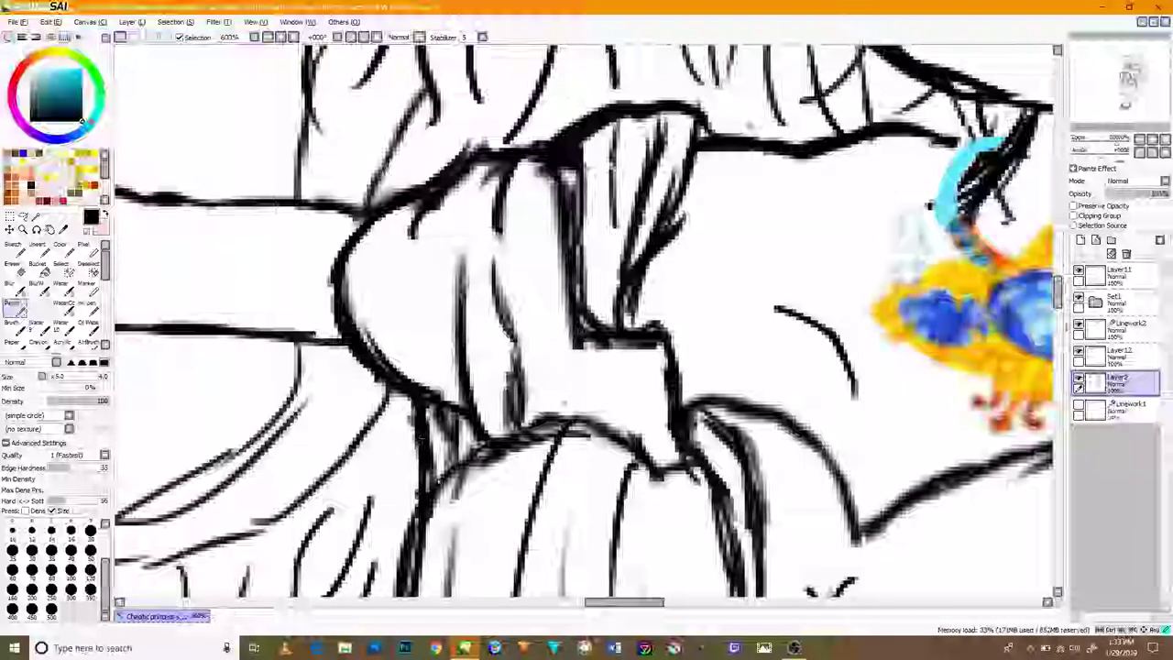
- Thicken the arched top of the pleated bodice panel below the sleeve and the adjoining neckline curve
drag(557, 585, 600, 447)
drag(490, 492, 472, 547)
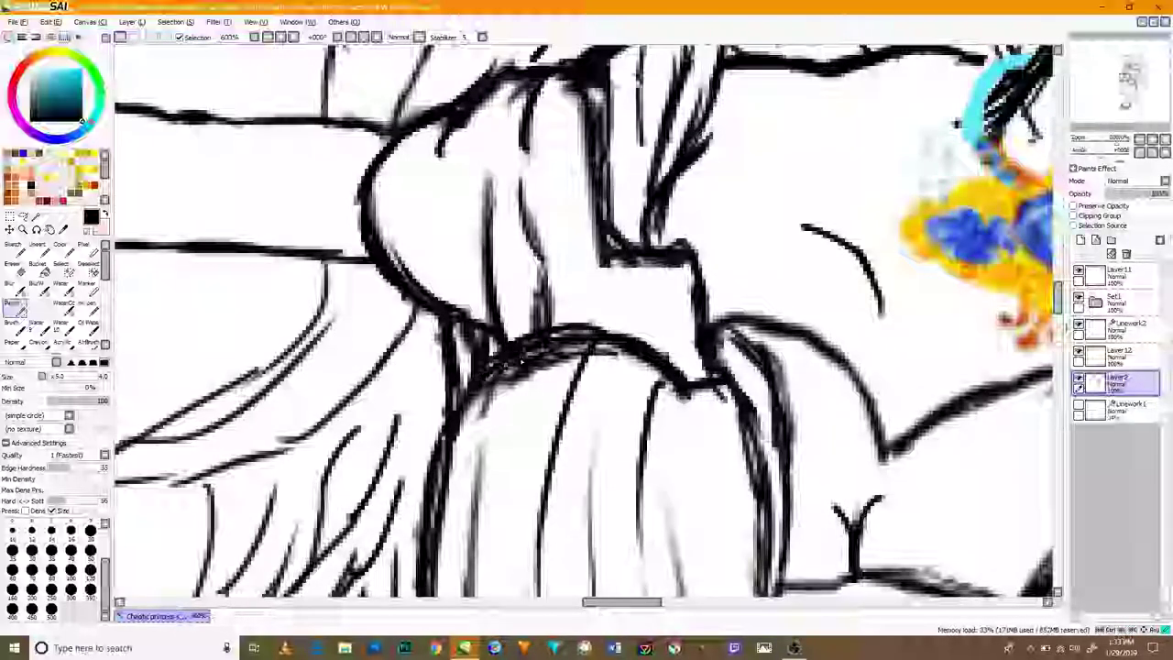
drag(742, 311, 691, 367)
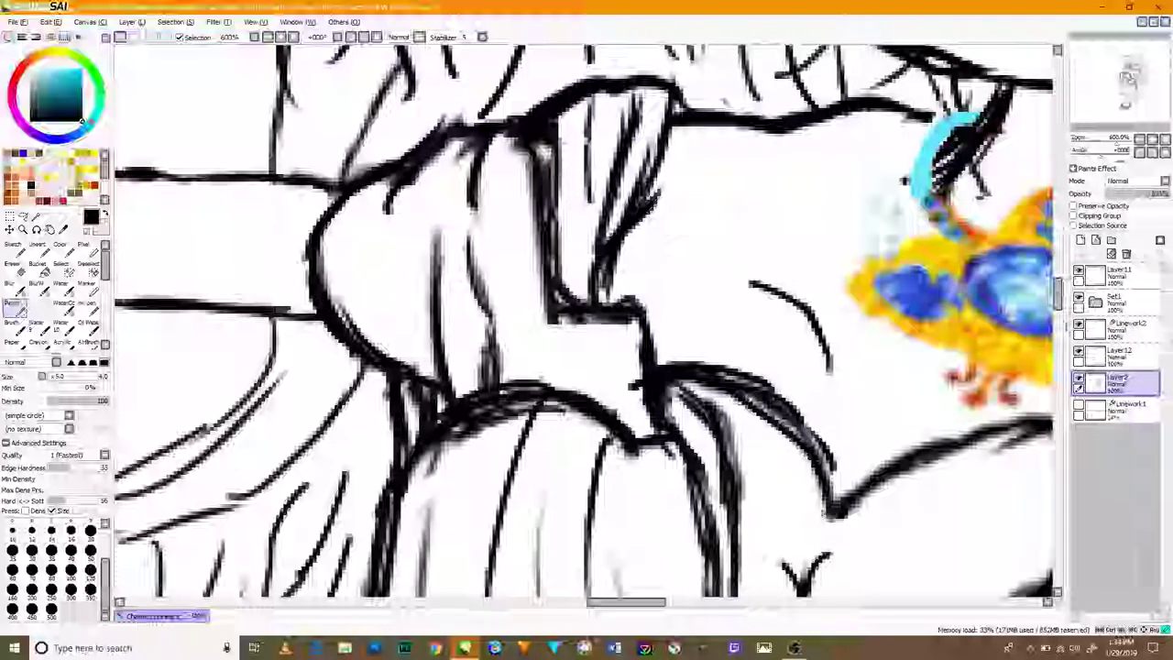
drag(499, 248, 510, 359)
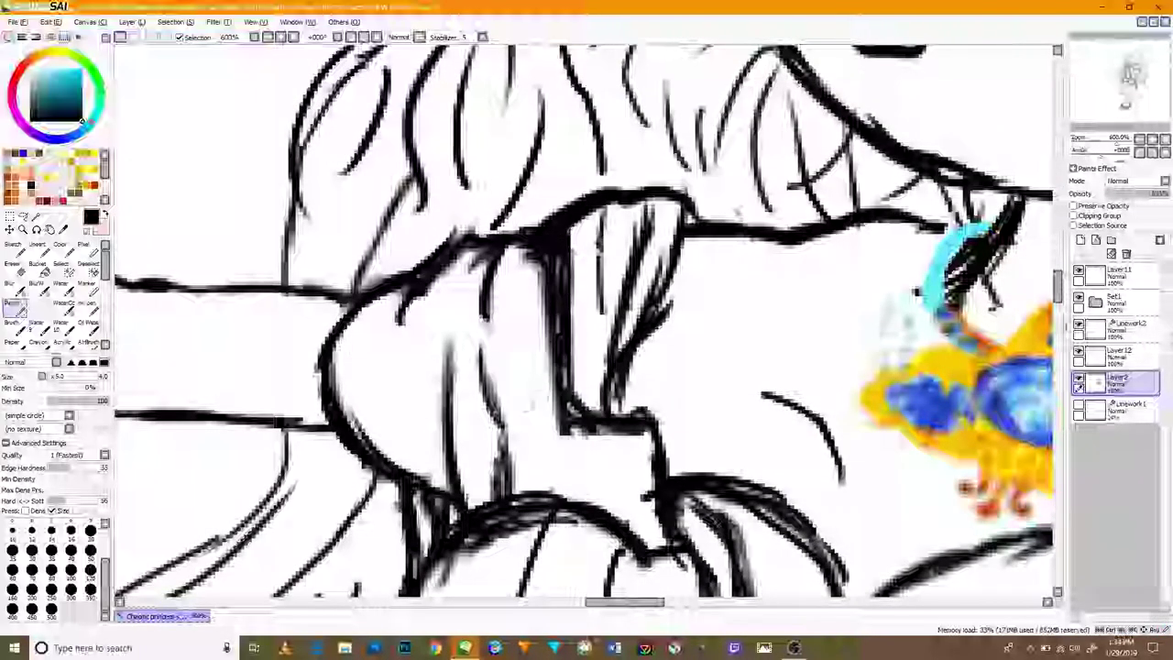
- Thicken the top outline of the puffed sleeve where it borders the hair and the shoulder frill
scroll(481, 460, down, 5)
scroll(460, 458, up, 6)
drag(461, 458, 450, 398)
scroll(503, 489, down, 5)
scroll(518, 422, up, 5)
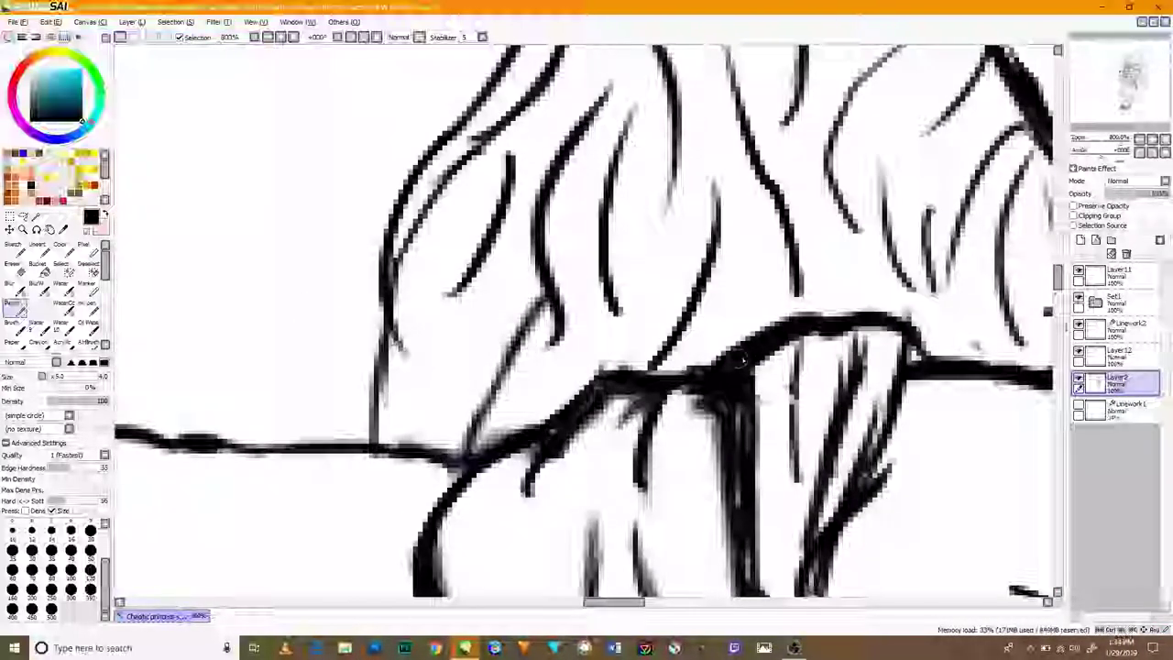
- Close the gap in the lower edge of the pointed hair tip beneath the outstretched arm
scroll(741, 362, down, 4)
scroll(617, 481, up, 3)
scroll(617, 482, down, 1)
scroll(617, 481, down, 1)
scroll(731, 450, up, 4)
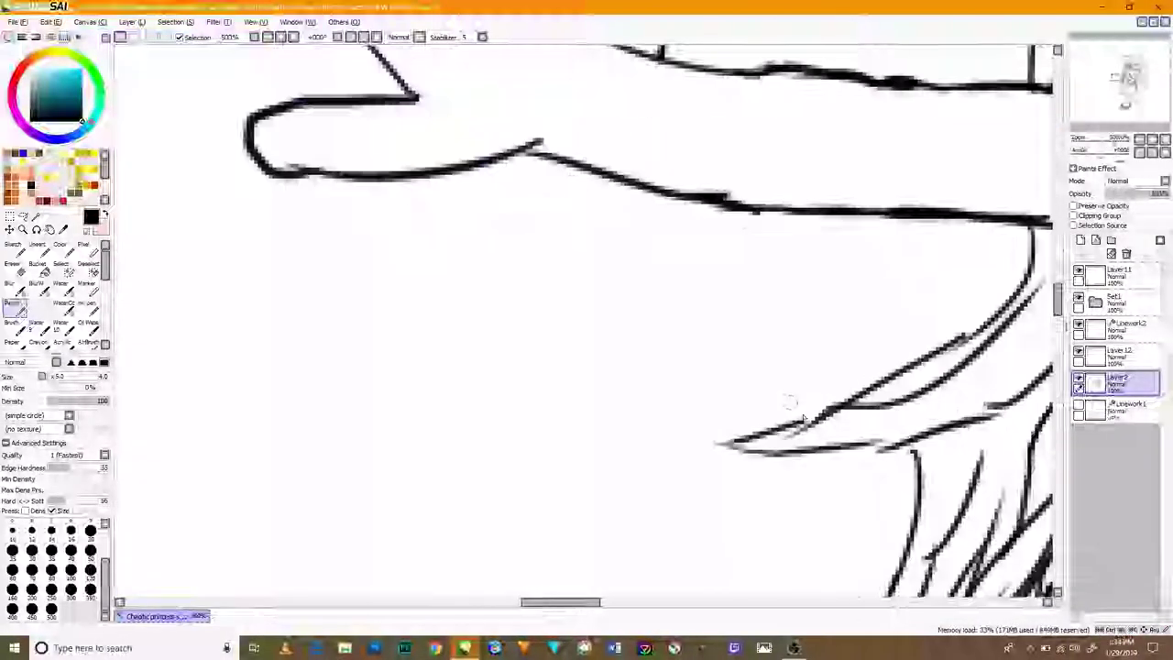
scroll(797, 409, up, 3)
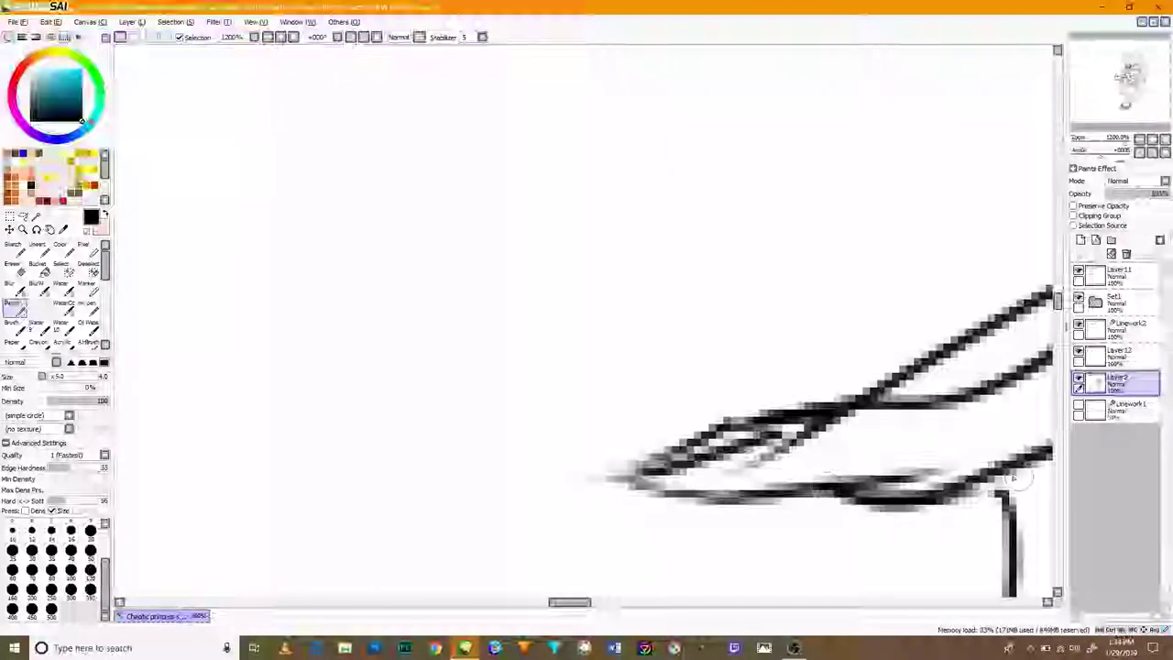
scroll(976, 497, down, 5)
- Join the hanging hair strand to the tip above it and fill in the point of the lower hair tip
scroll(929, 498, up, 4)
mouse_move(1016, 539)
mouse_down()
mouse_move(668, 398)
mouse_move(704, 363)
mouse_up()
mouse_move(756, 414)
mouse_down()
mouse_move(798, 304)
mouse_move(781, 418)
mouse_up()
drag(737, 547, 831, 416)
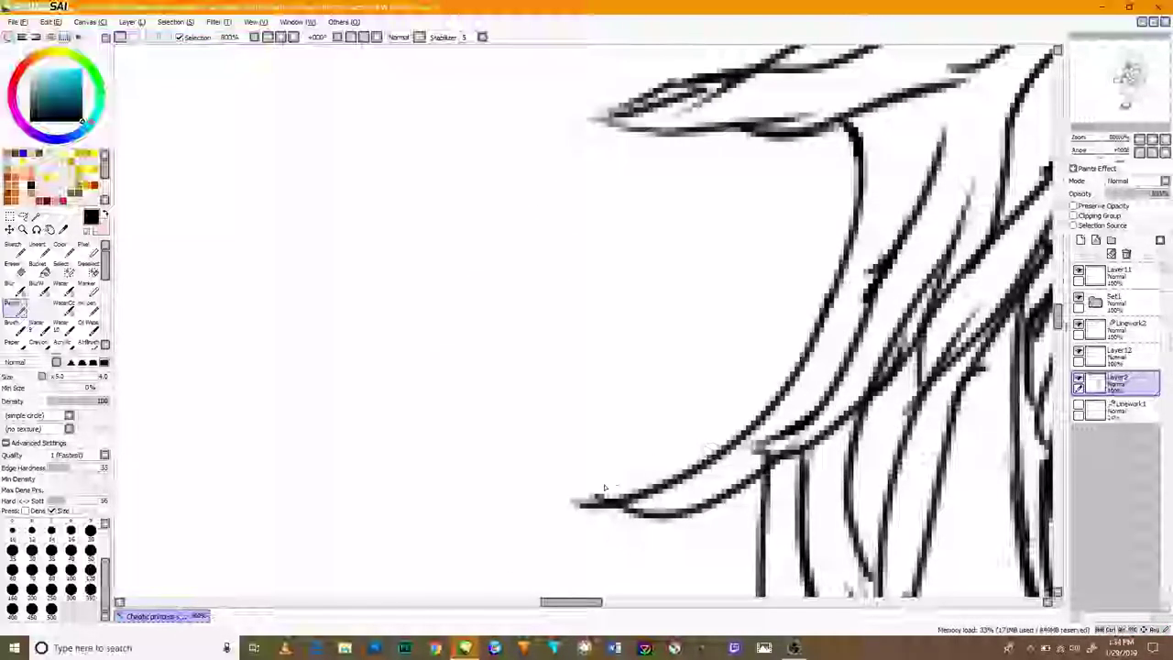
scroll(727, 339, down, 3)
scroll(727, 340, up, 4)
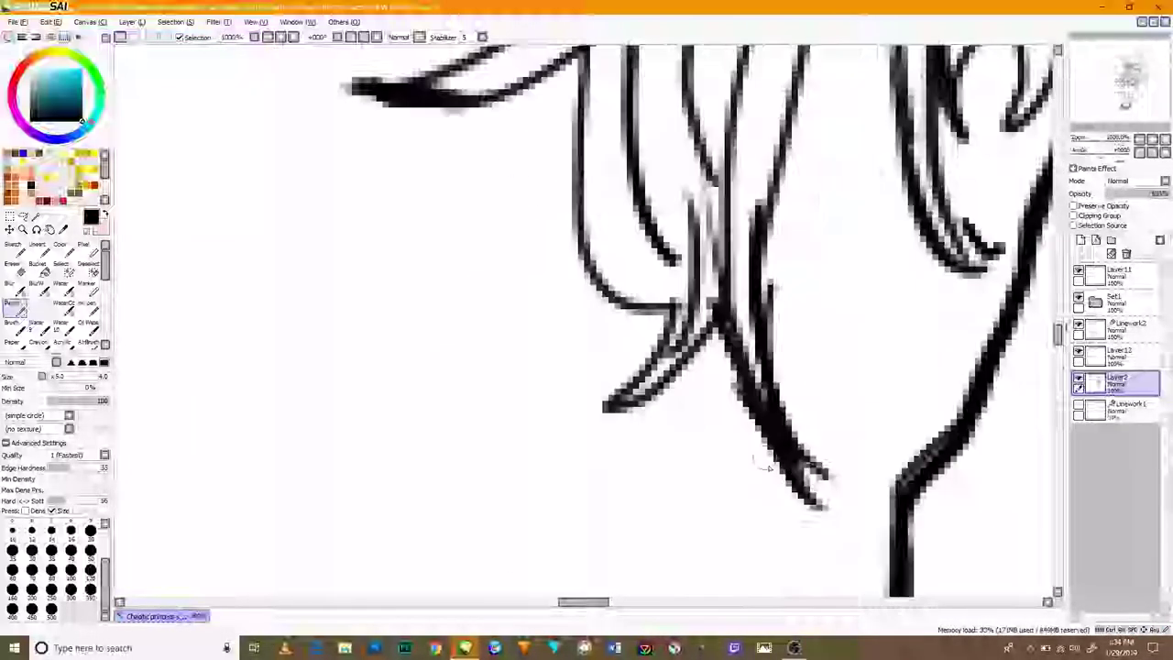
drag(964, 203, 711, 201)
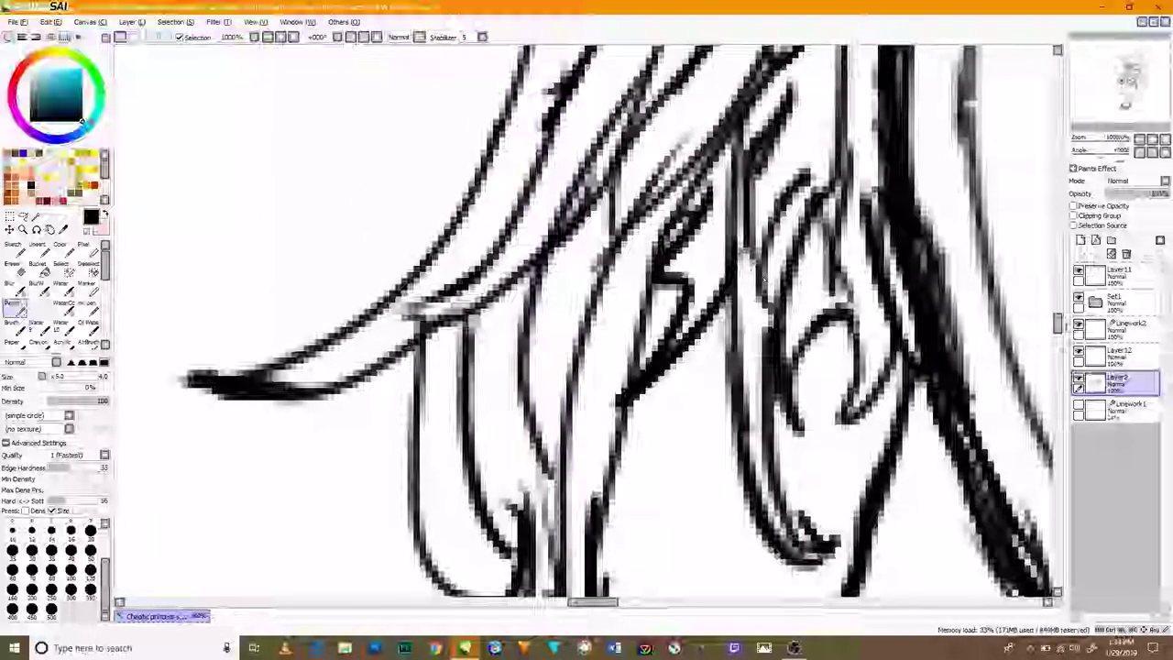
key(ctrl+z)
key(ctrl+z)
key(ctrl+z)
- Draw several curved hair strands in the open area between the hanging locks beneath the outstretched arm
drag(662, 261, 645, 377)
drag(695, 367, 734, 523)
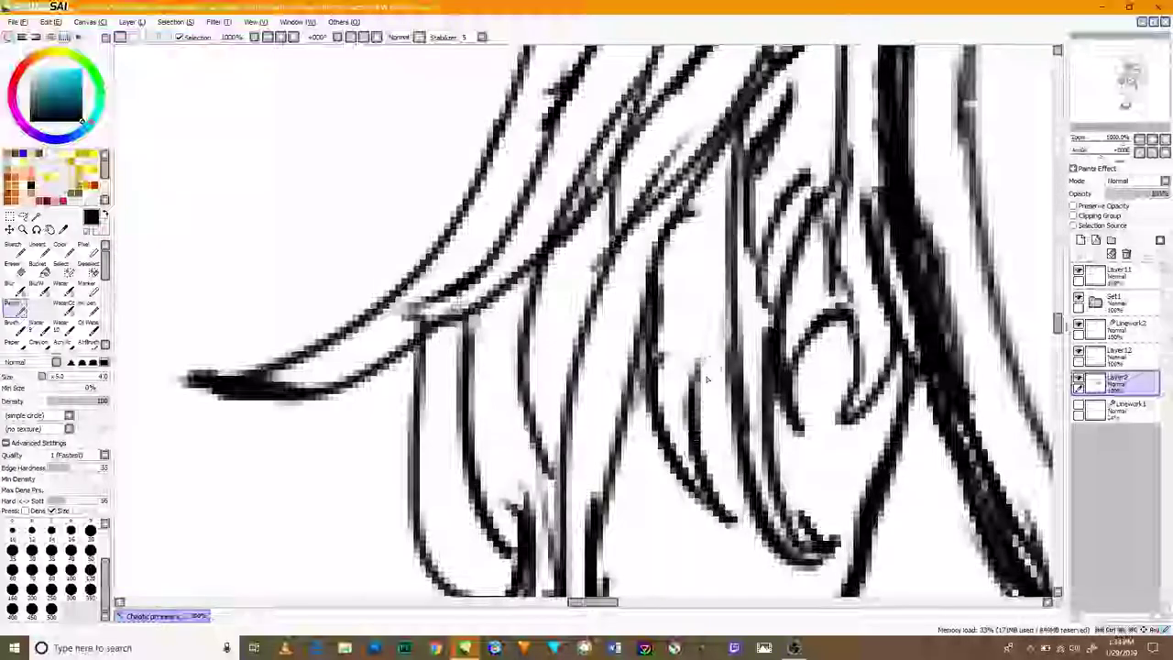
drag(720, 247, 690, 454)
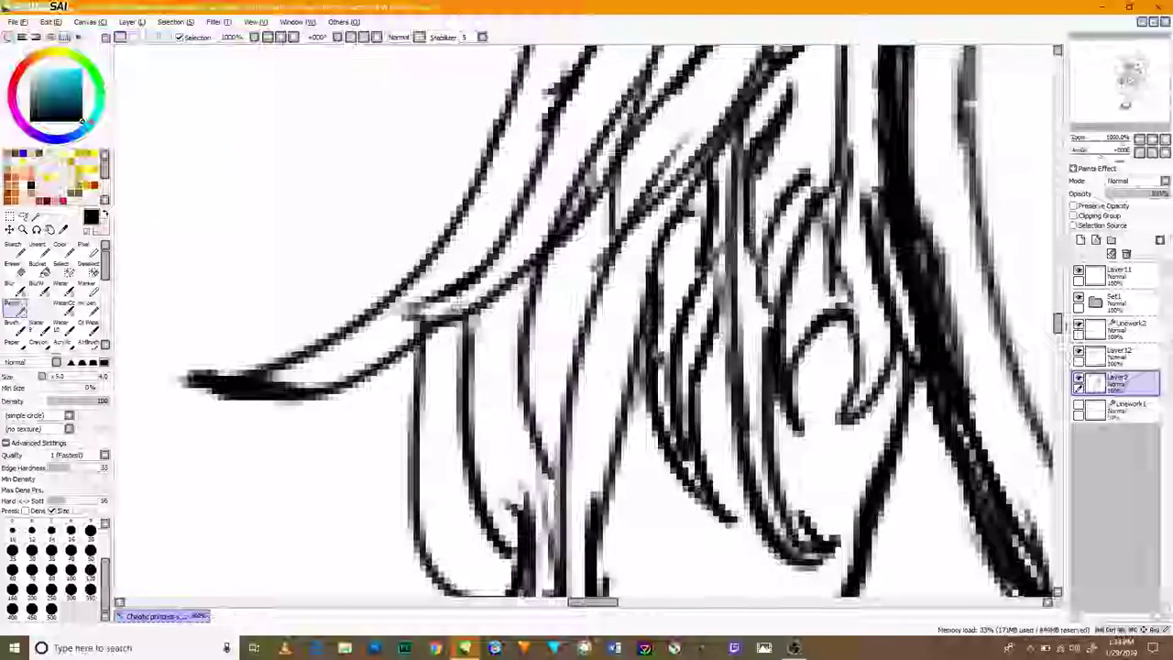
drag(760, 216, 715, 349)
scroll(757, 334, down, 6)
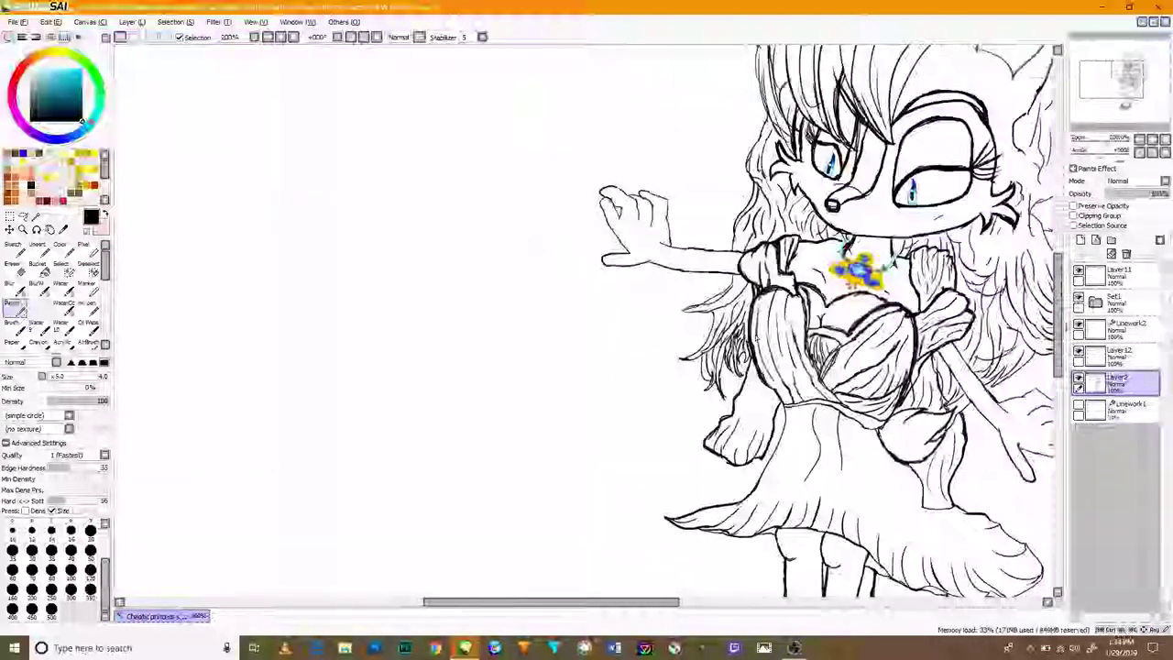
- Extend the upper hair tip beneath the outstretched arm into a solid black point
scroll(915, 328, up, 2)
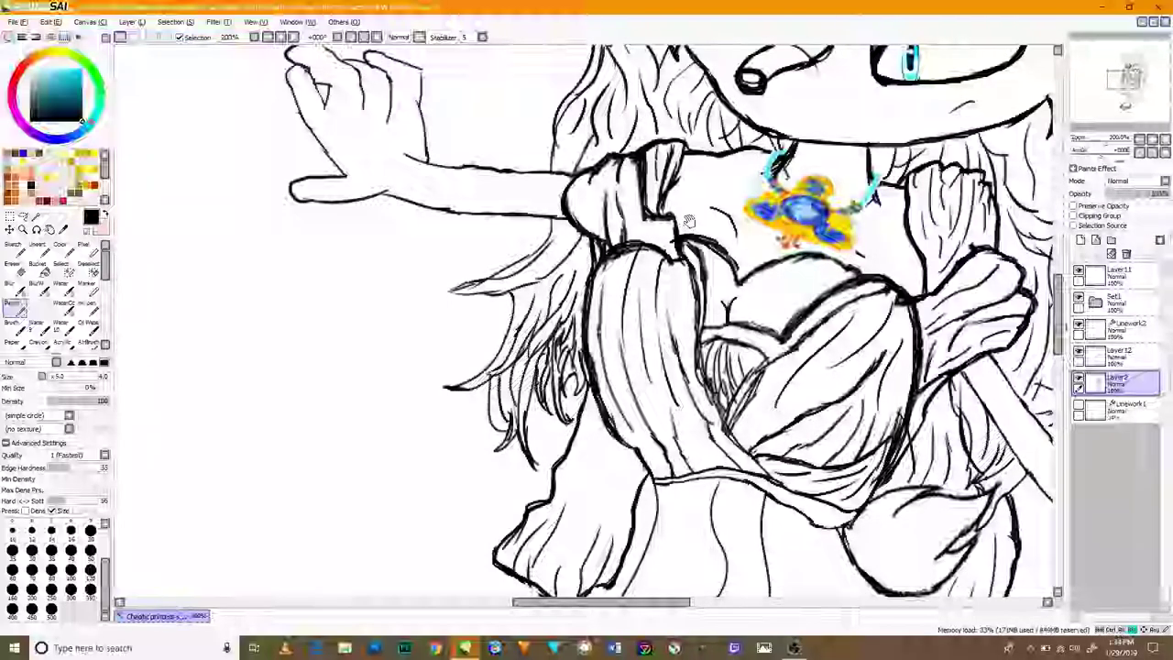
drag(686, 221, 786, 375)
scroll(576, 443, up, 5)
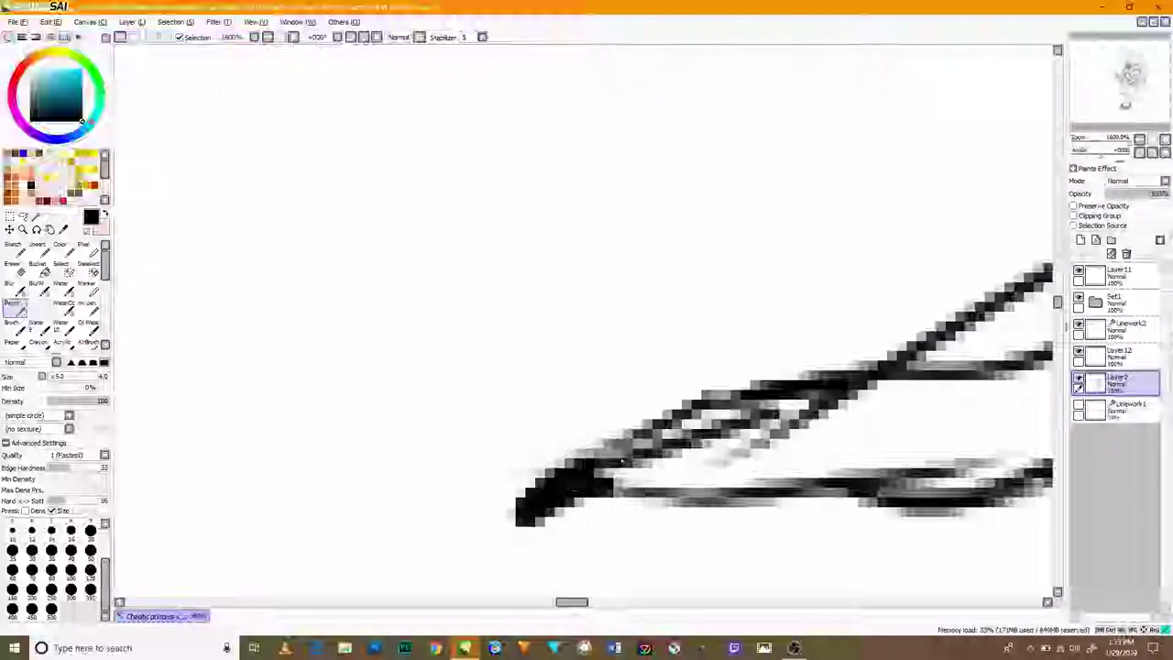
scroll(606, 466, down, 6)
- Add a short strand in the hair above the outstretched arm and join the broken strand outline below the arm
scroll(861, 330, up, 4)
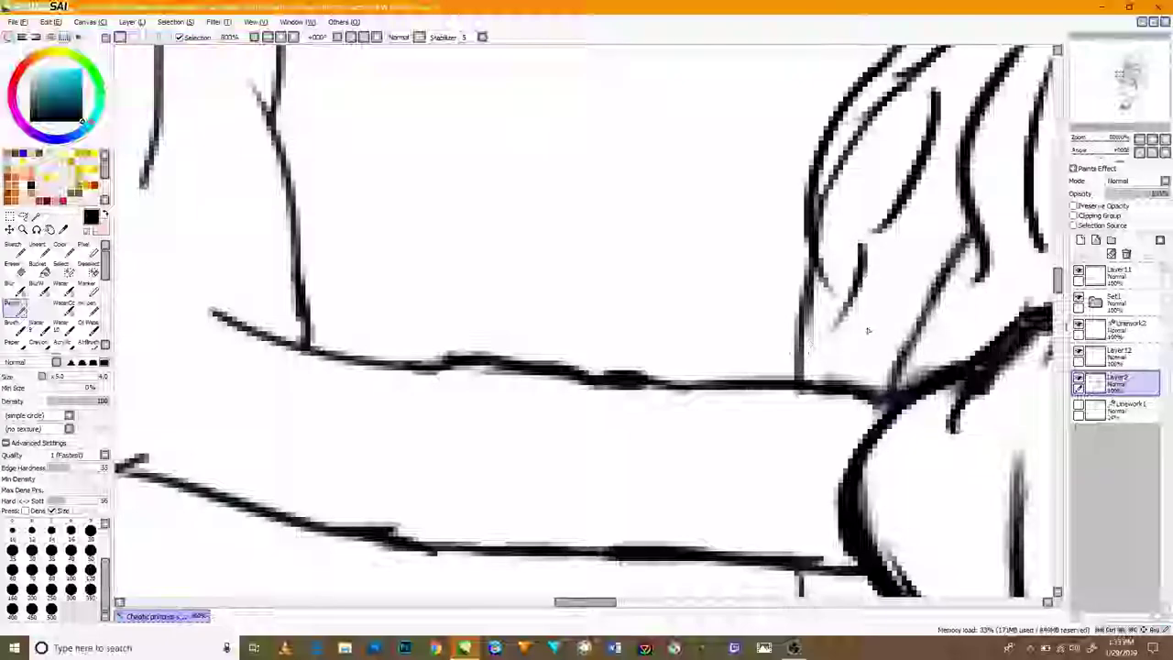
scroll(650, 514, down, 3)
scroll(651, 514, up, 3)
scroll(651, 514, down, 3)
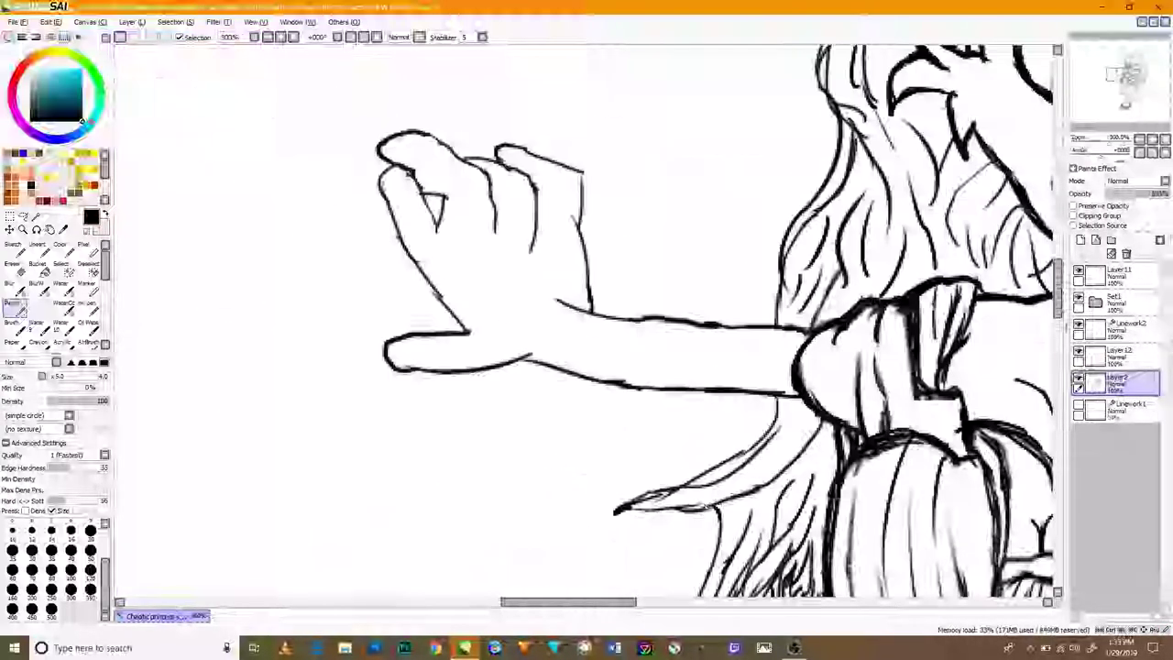
scroll(651, 513, up, 3)
scroll(508, 526, down, 3)
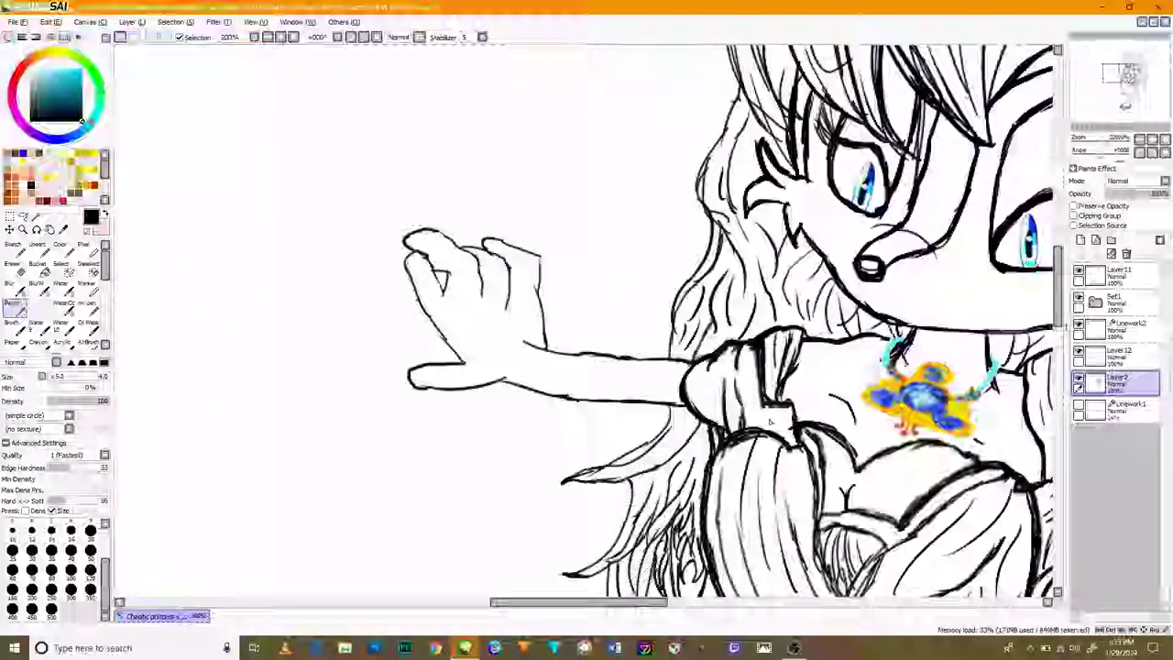
scroll(637, 423, up, 4)
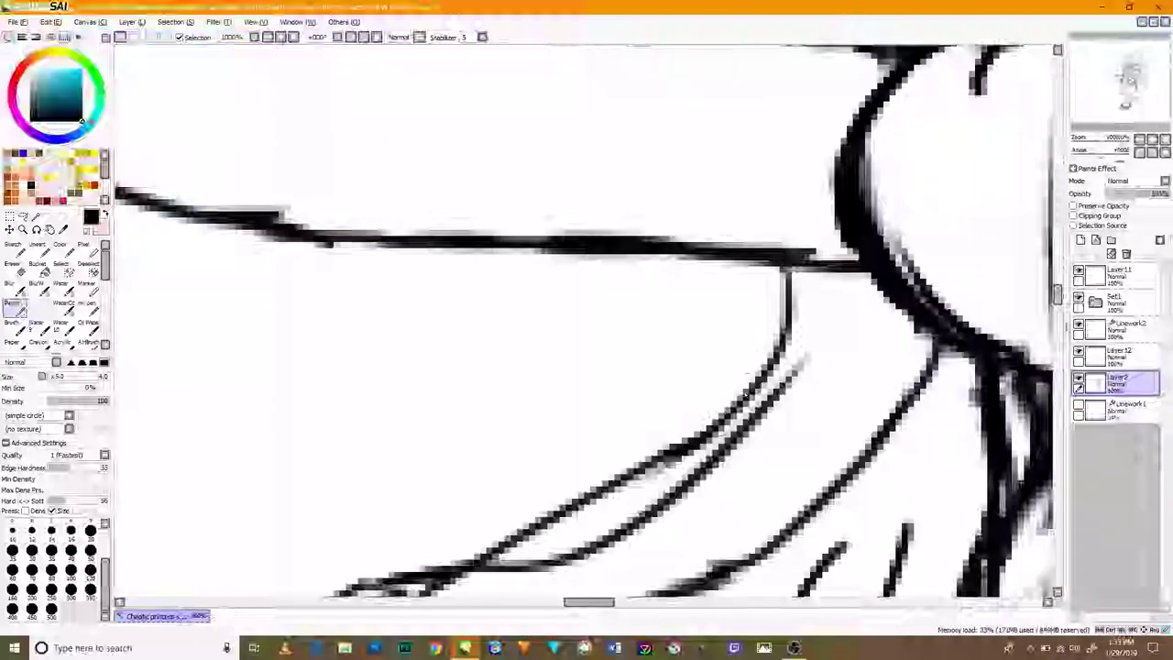
scroll(637, 423, down, 5)
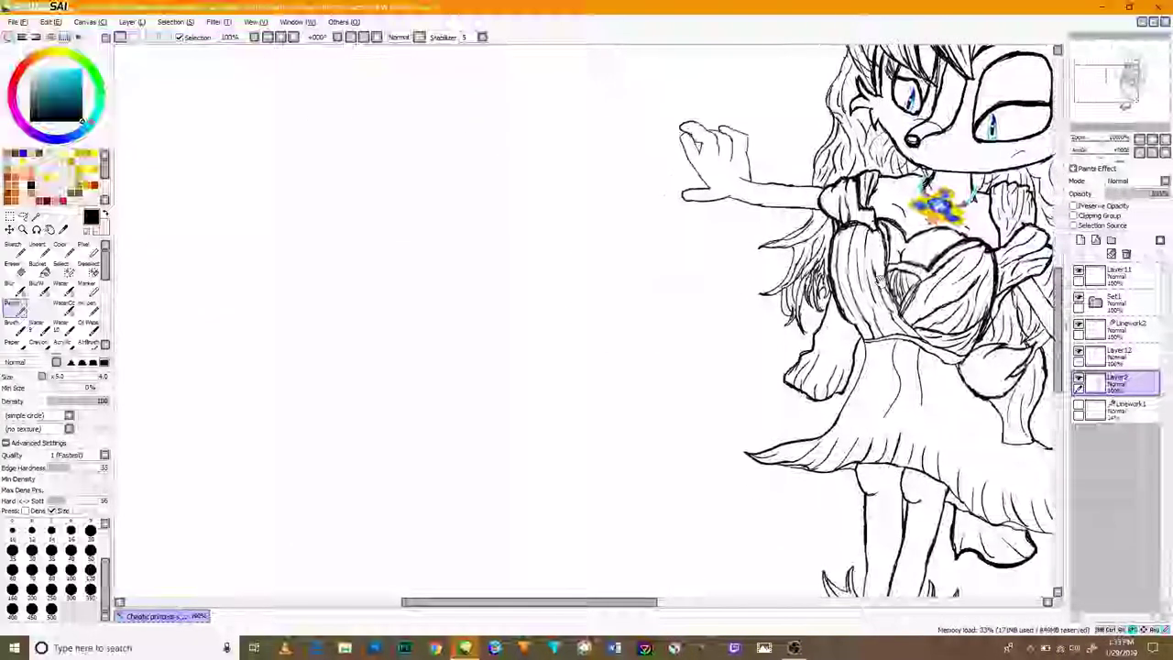
- Thicken the bottom outline of the gathered cloth end beside the hip
scroll(829, 380, up, 4)
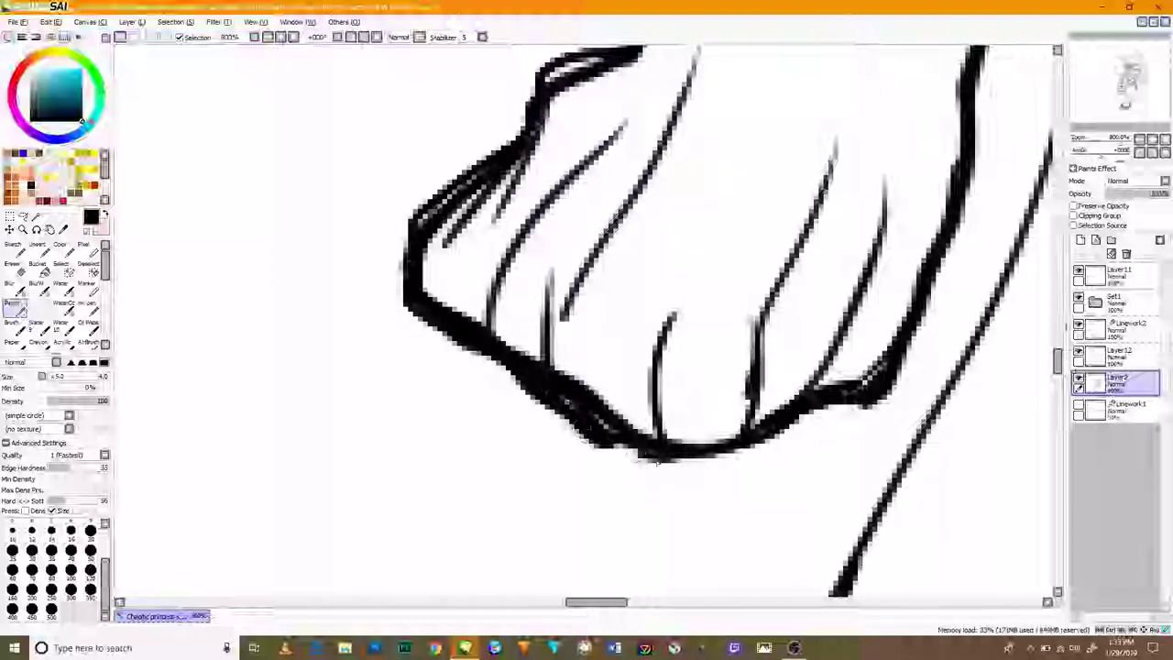
scroll(618, 450, down, 4)
scroll(824, 367, up, 4)
scroll(916, 320, down, 4)
- Darken the outline of the rounded sash loop and its folds at the hip
scroll(993, 301, up, 5)
drag(993, 300, 958, 214)
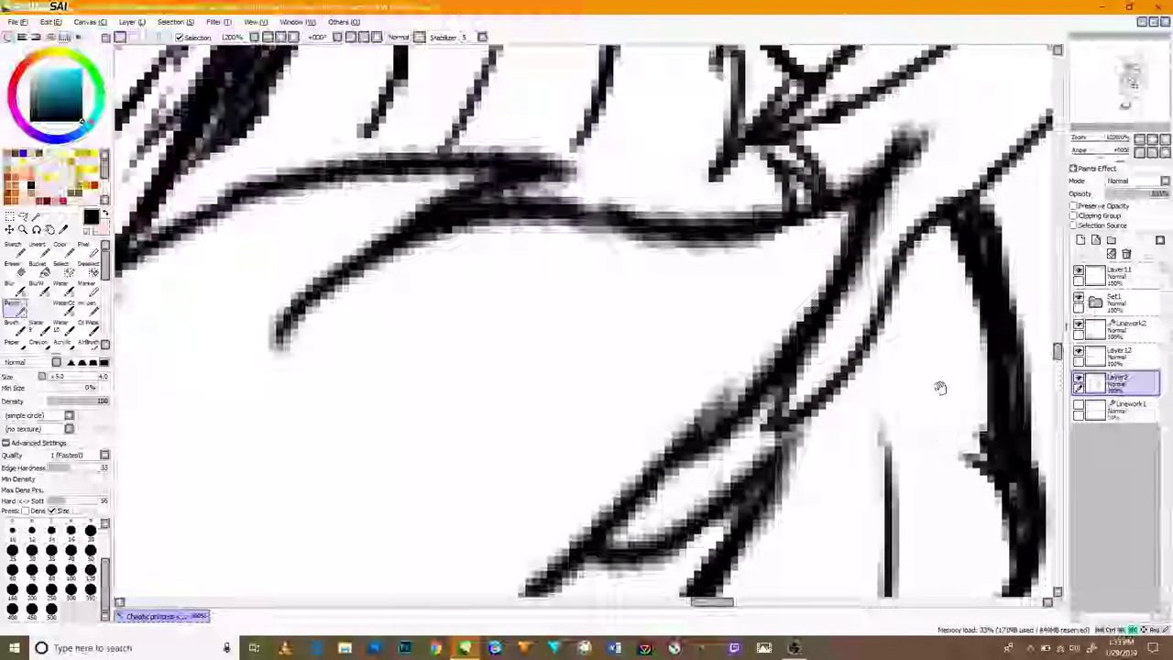
scroll(944, 405, down, 4)
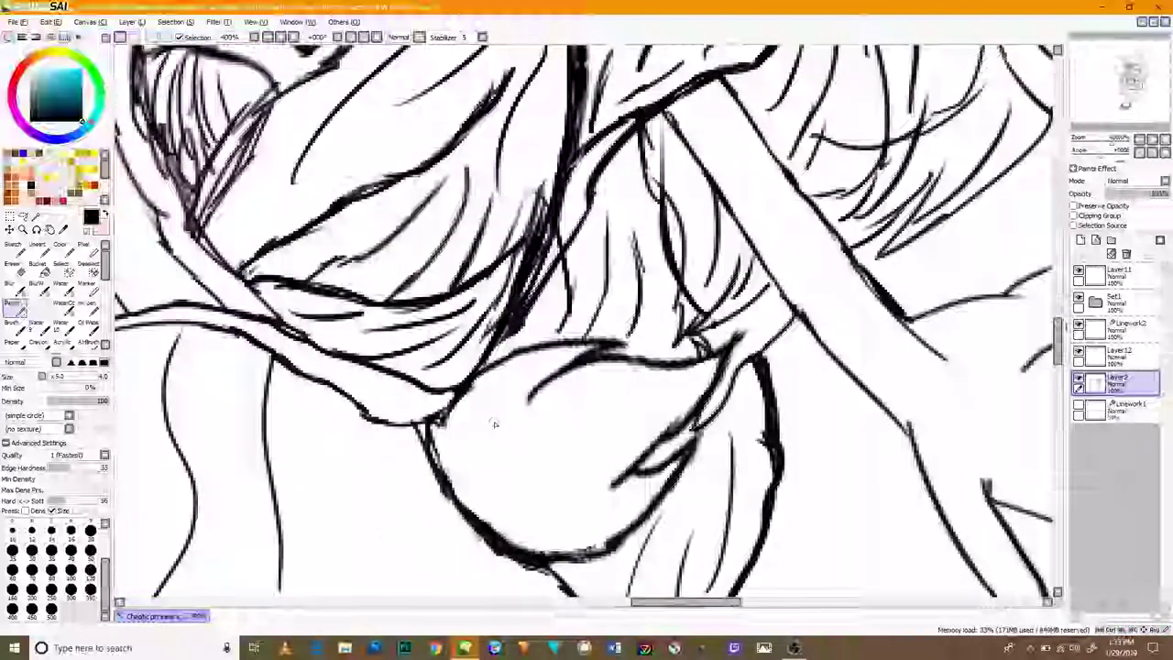
scroll(493, 423, down, 4)
- Close the gap in the hair's inner outline below the ear with pencil strokes
scroll(607, 332, up, 2)
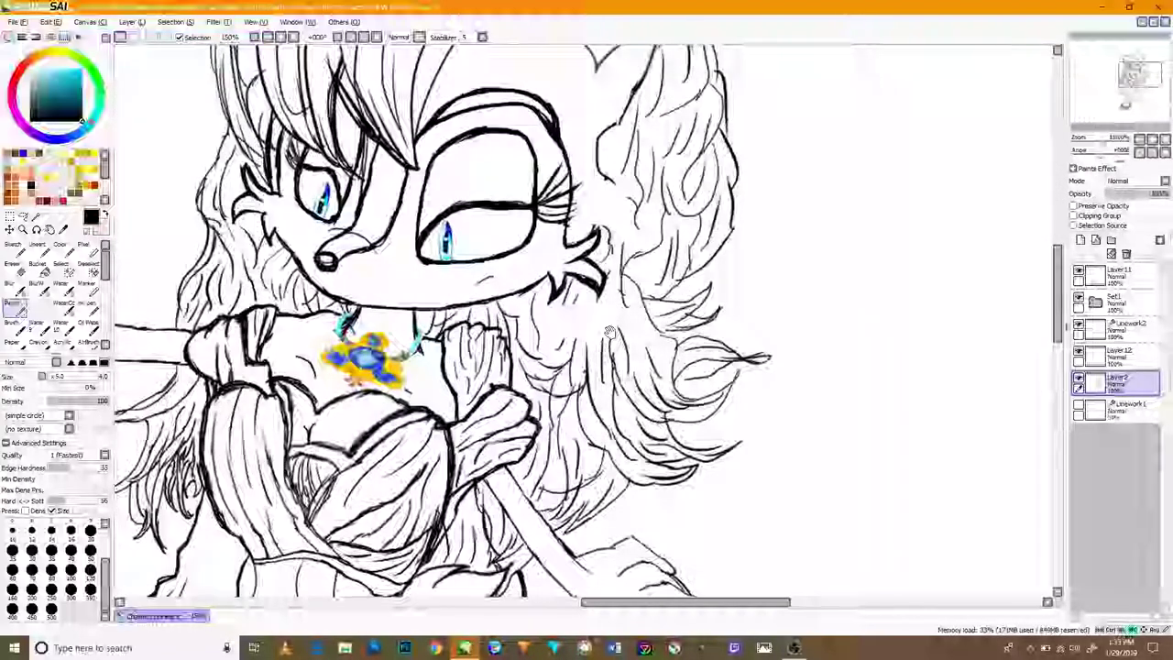
drag(607, 332, 700, 420)
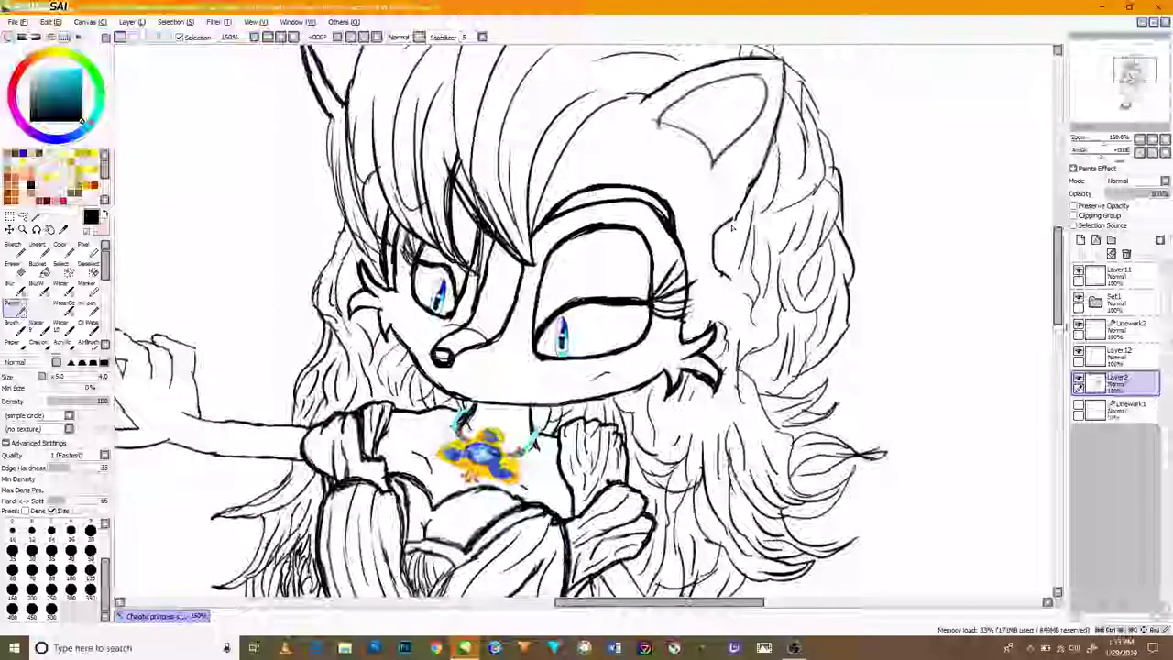
scroll(727, 377, up, 4)
drag(748, 257, 745, 411)
drag(739, 165, 773, 97)
scroll(736, 164, down, 5)
scroll(775, 113, up, 4)
scroll(664, 225, down, 6)
scroll(649, 285, up, 4)
scroll(713, 124, down, 2)
scroll(713, 124, up, 3)
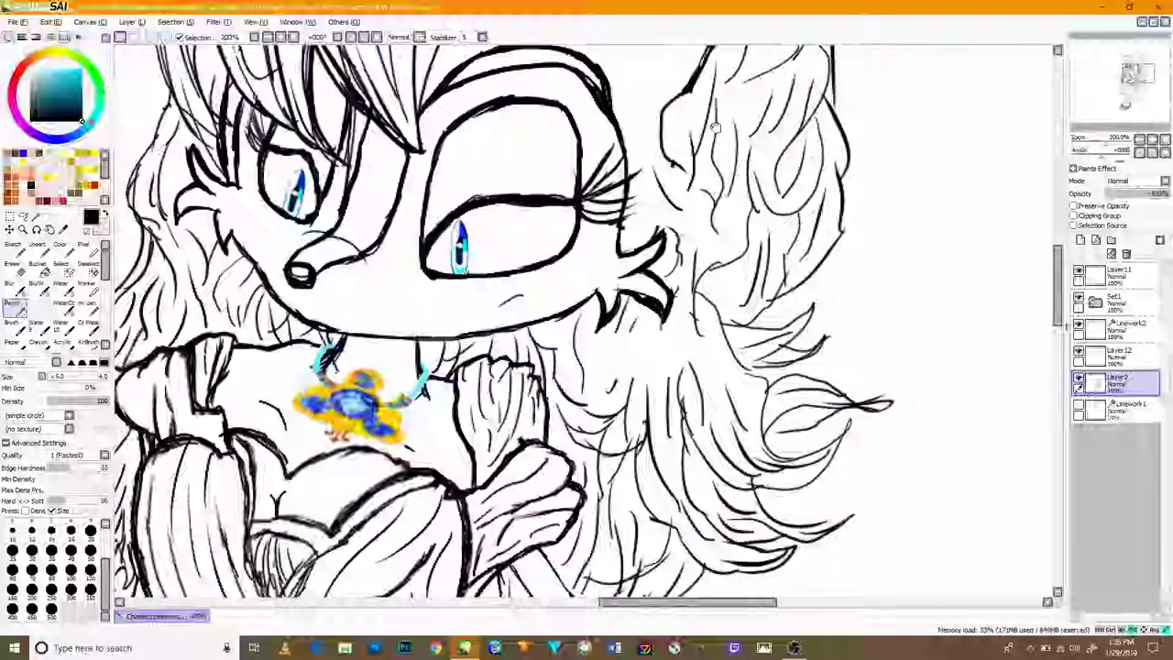
- Continue the hair's inner outline toward the cheek with short connecting strands and thicken its bend below the ear
scroll(653, 342, up, 3)
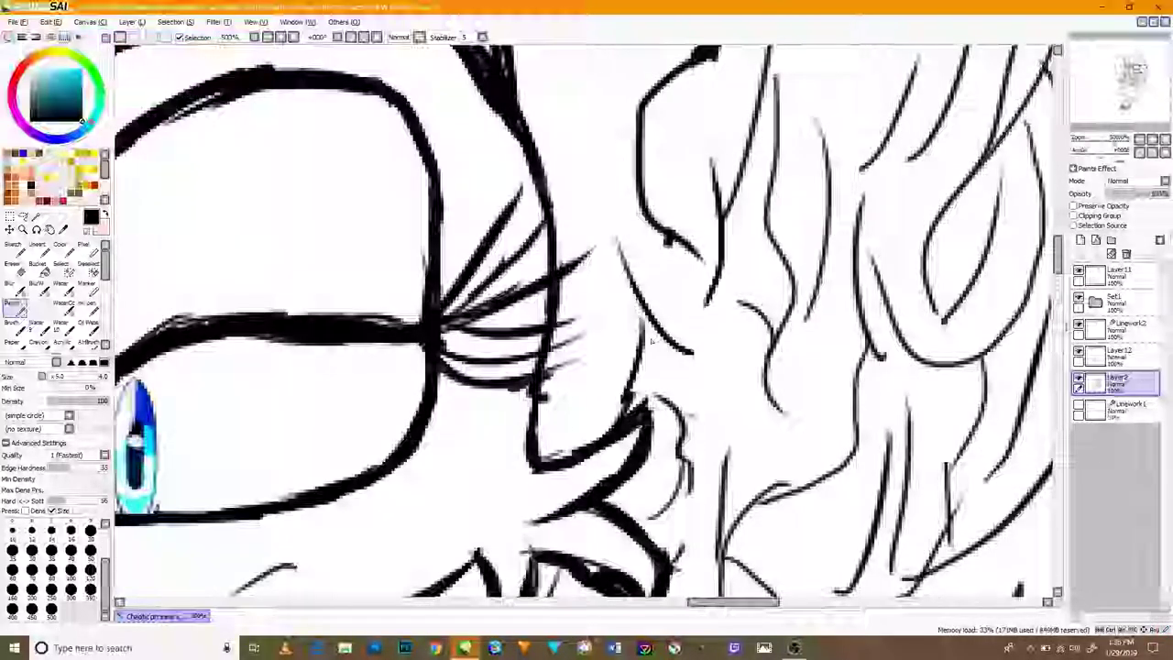
scroll(715, 216, down, 3)
scroll(715, 217, up, 3)
scroll(697, 215, down, 3)
scroll(643, 214, up, 2)
scroll(643, 214, up, 3)
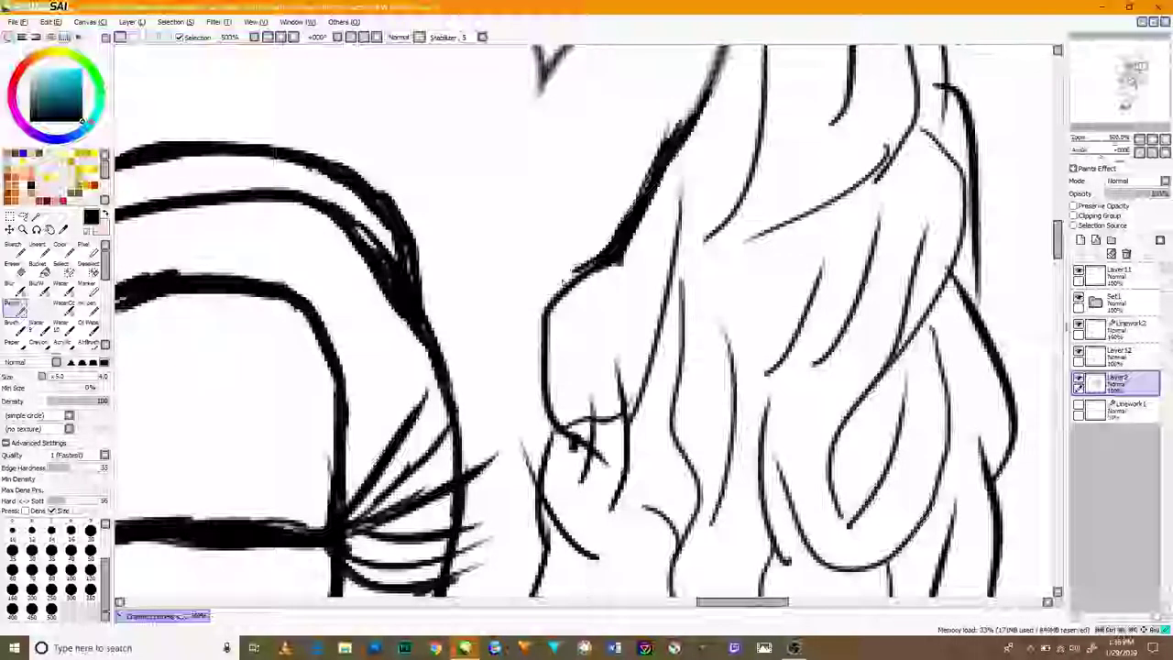
scroll(644, 213, down, 4)
scroll(643, 213, up, 4)
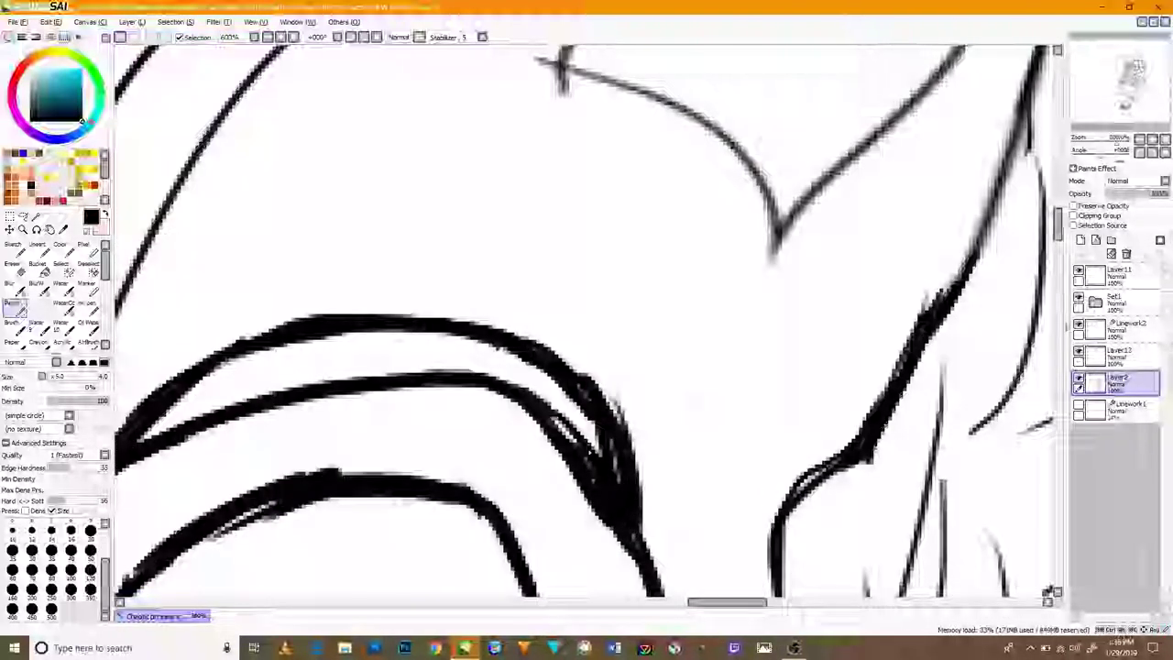
- Thicken the near ear's upper outline from its junction with the bangs to the tip
scroll(586, 321, down, 3)
scroll(586, 321, up, 1)
scroll(586, 321, down, 4)
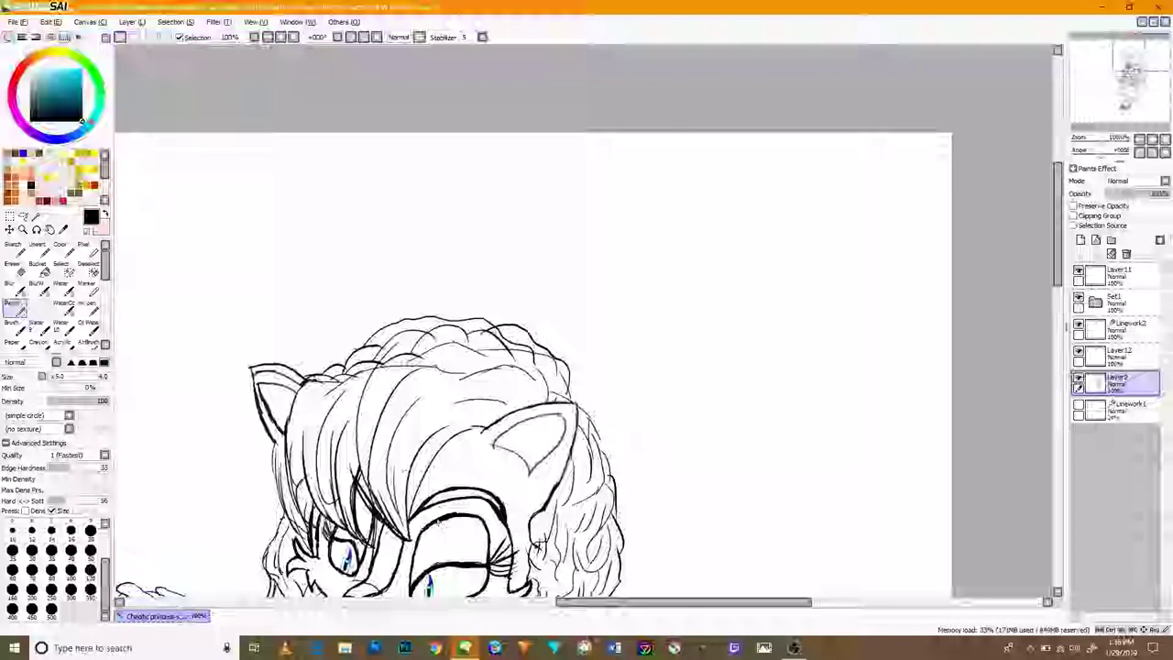
drag(562, 398, 786, 303)
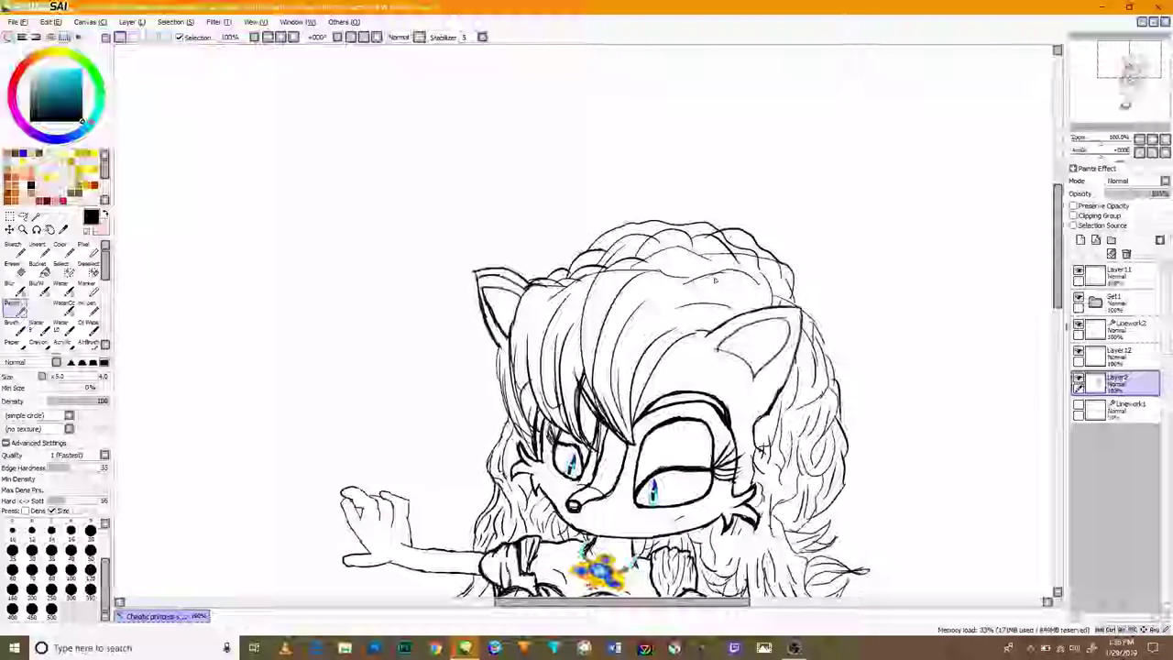
scroll(712, 279, up, 3)
scroll(718, 345, up, 3)
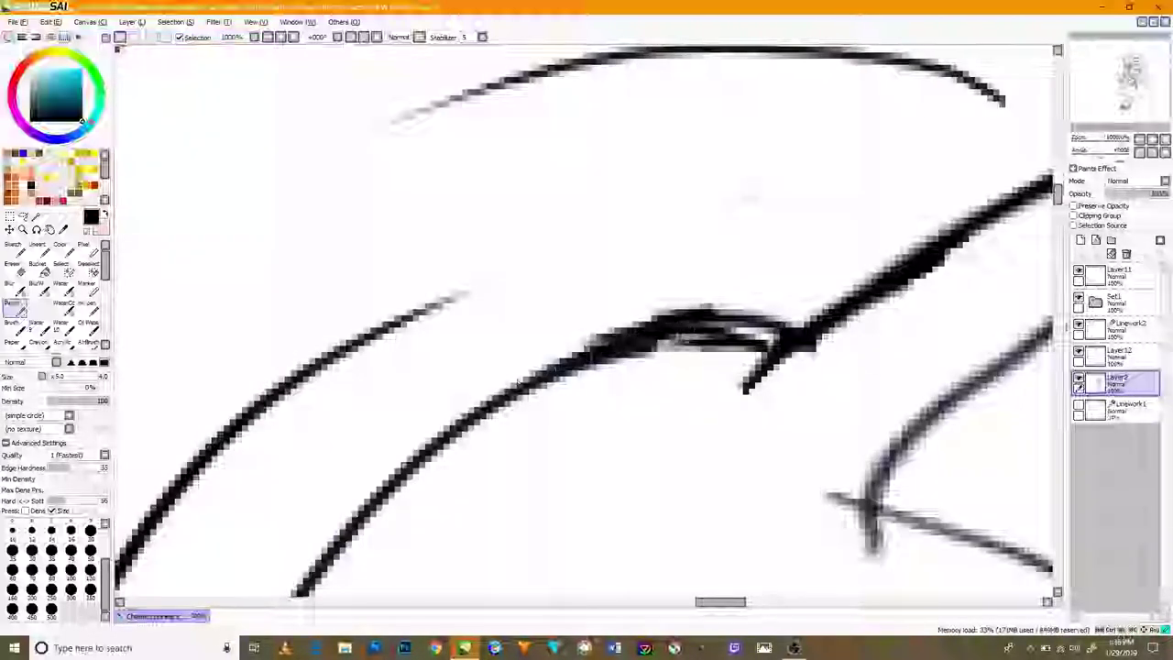
scroll(770, 349, down, 4)
scroll(743, 372, up, 3)
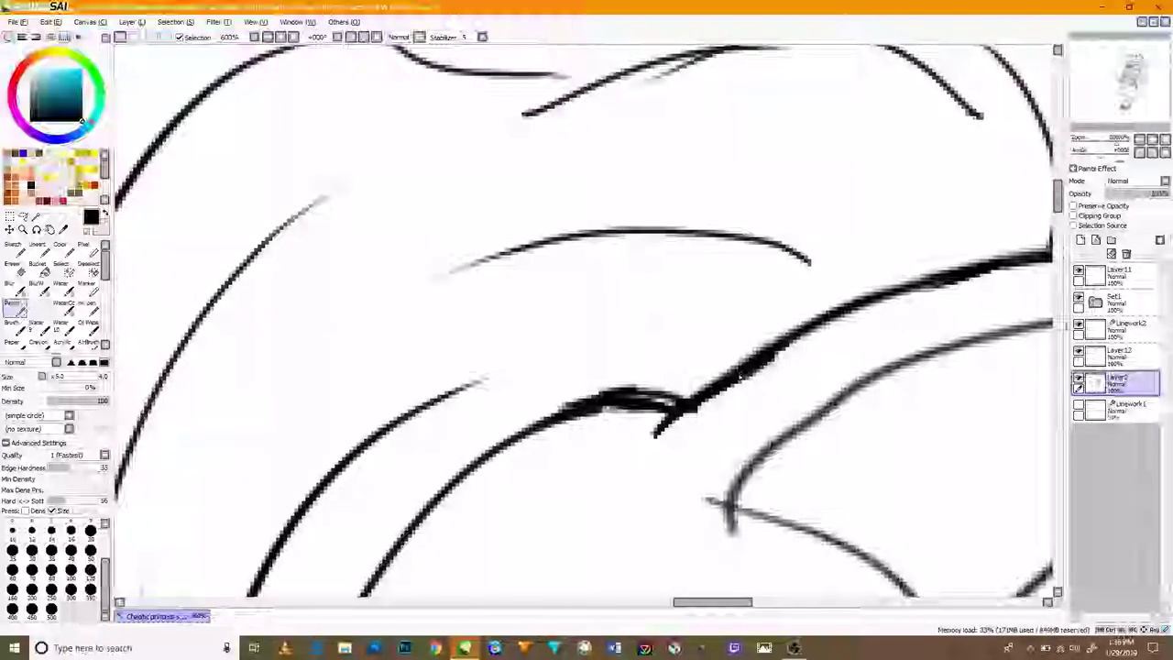
scroll(956, 285, down, 3)
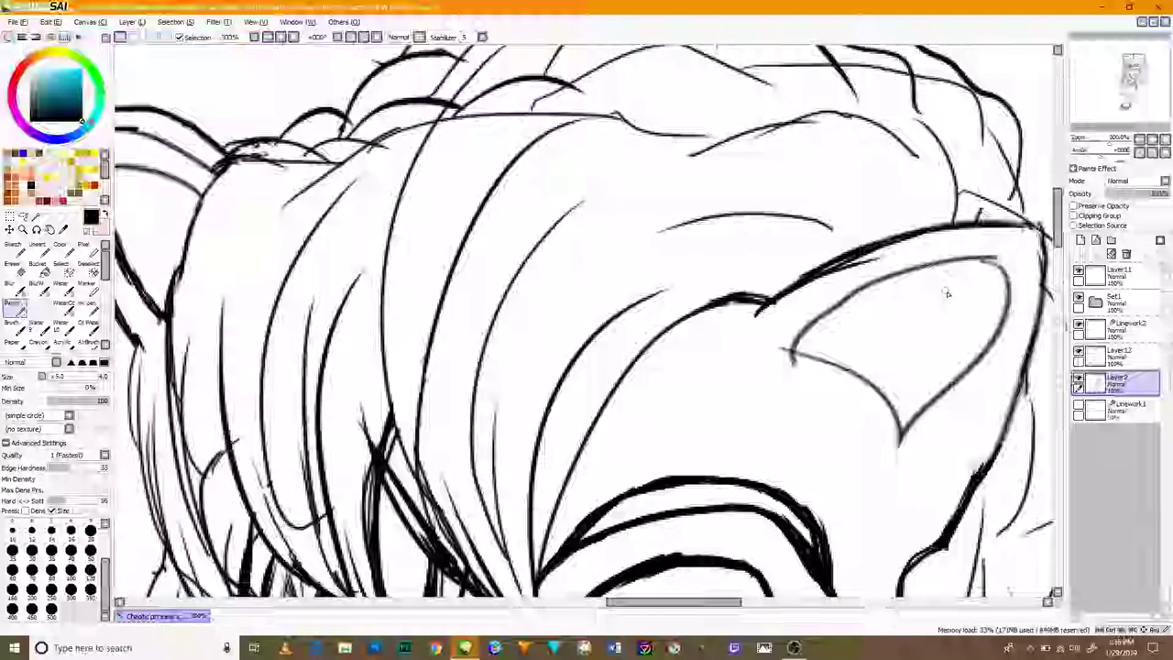
scroll(750, 292, up, 1)
scroll(749, 292, down, 2)
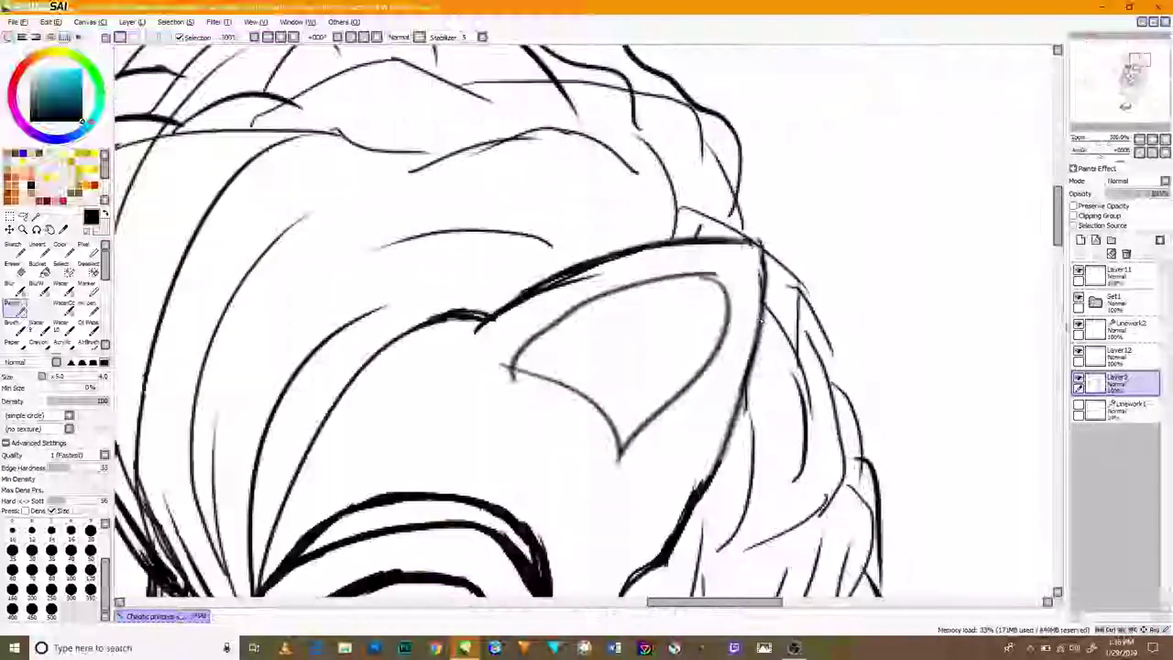
- Thicken the near ear's outer edge from the tip down toward the hair with overlapping pencil strokes
scroll(759, 155, up, 5)
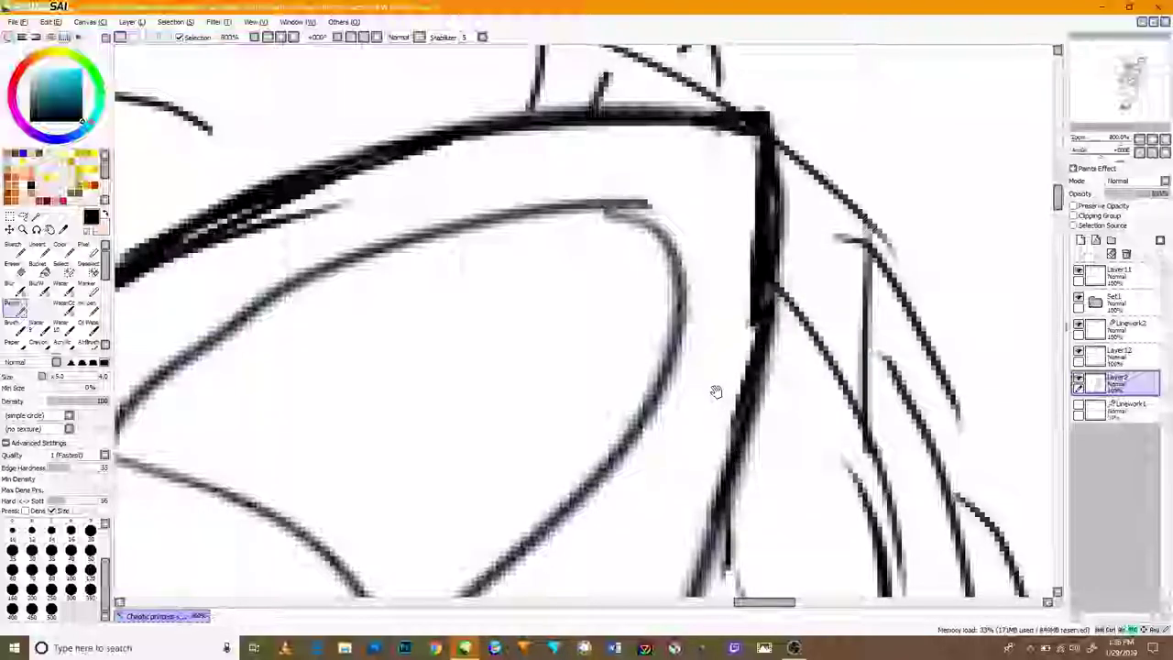
drag(716, 391, 764, 262)
drag(728, 437, 747, 346)
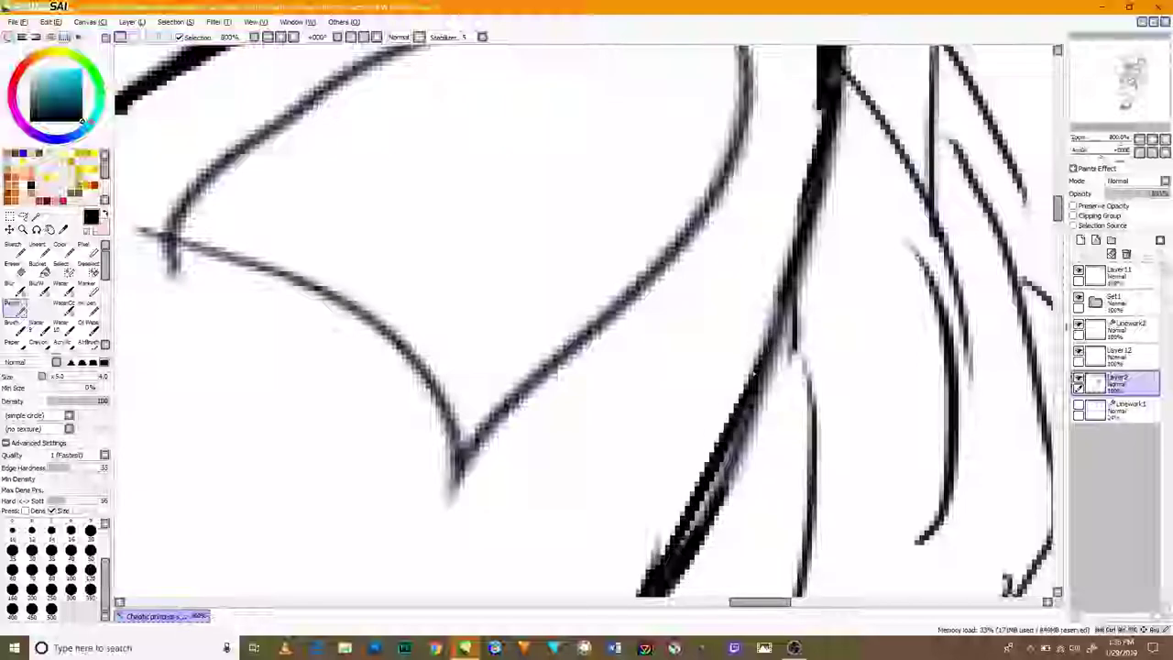
drag(810, 200, 735, 423)
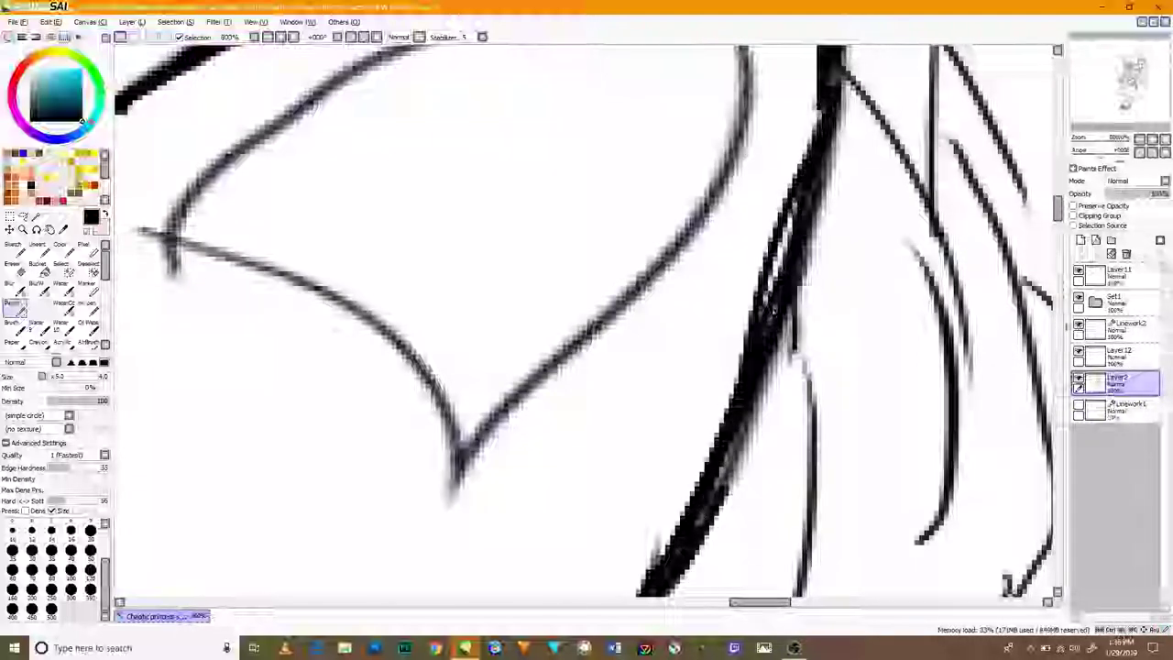
drag(650, 360, 754, 516)
drag(537, 412, 620, 384)
drag(642, 168, 523, 314)
mouse_move(854, 184)
mouse_down()
mouse_move(655, 183)
mouse_move(316, 286)
mouse_move(266, 317)
mouse_up()
- Close the gap at the far ear's tip and darken its upper and inner outlines
scroll(341, 442, down, 10)
scroll(174, 399, up, 3)
scroll(180, 404, up, 6)
drag(199, 350, 202, 453)
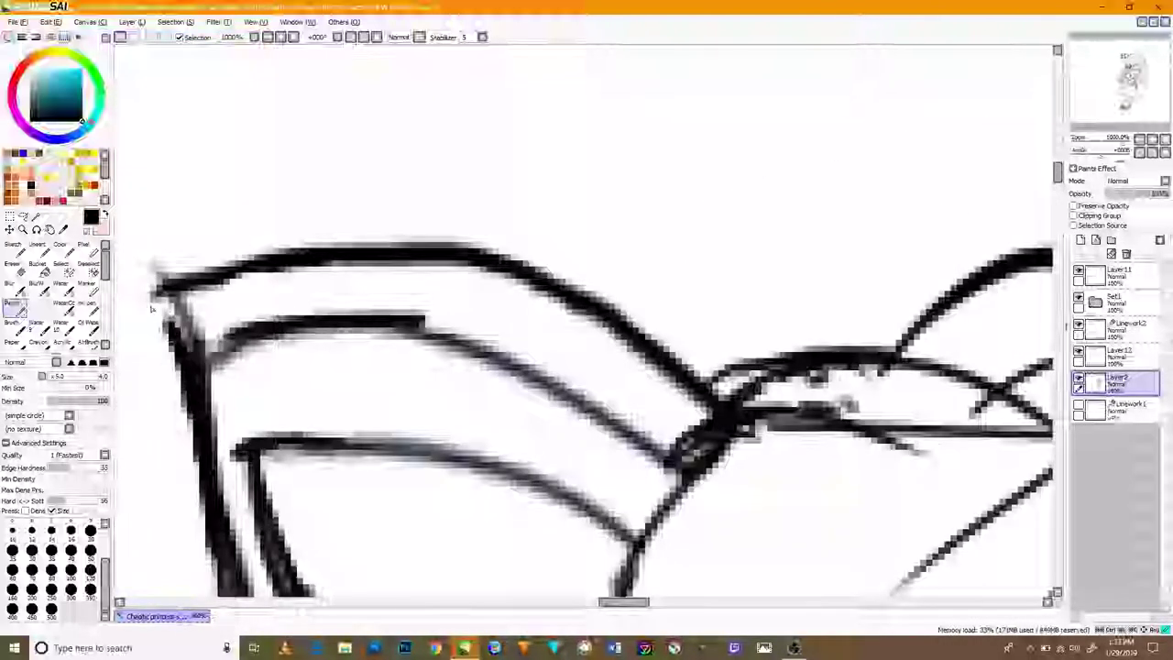
mouse_move(160, 295)
mouse_down()
mouse_move(195, 332)
mouse_move(203, 377)
mouse_up()
mouse_move(648, 473)
mouse_down()
mouse_move(513, 376)
mouse_move(213, 341)
mouse_up()
mouse_move(683, 353)
mouse_down()
mouse_move(469, 254)
mouse_move(240, 274)
mouse_move(157, 289)
mouse_up()
scroll(321, 385, down, 7)
scroll(434, 426, up, 4)
scroll(559, 410, down, 3)
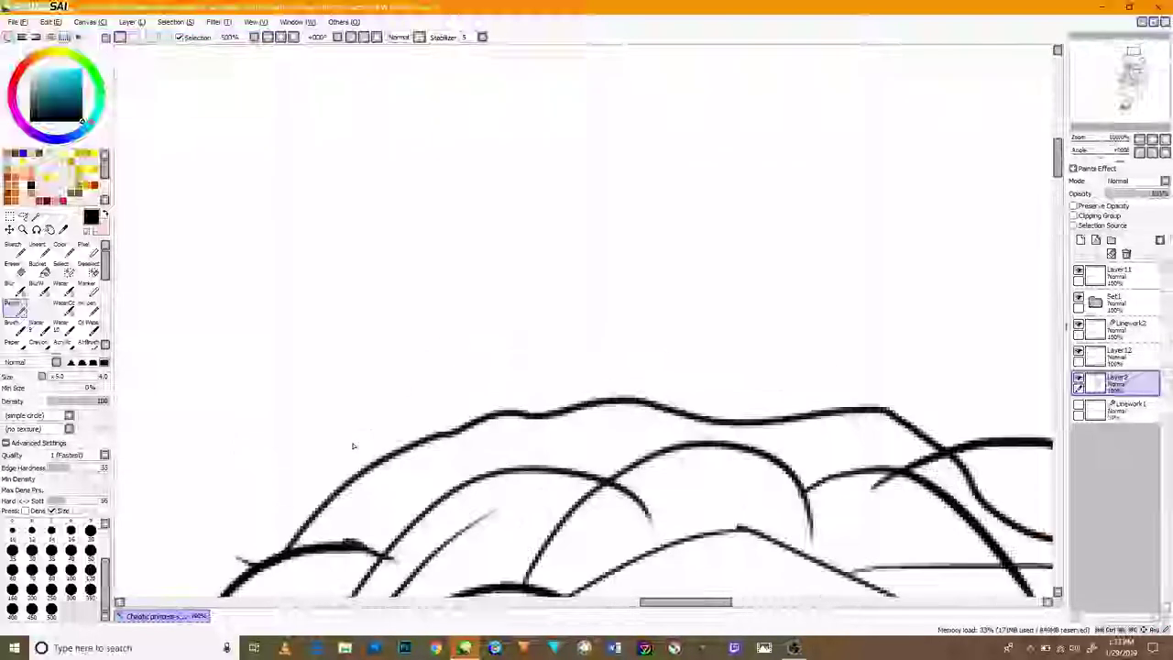
- Extend the loose strand ends in the curls on top of the head to meet the neighbouring lines
scroll(586, 397, up, 5)
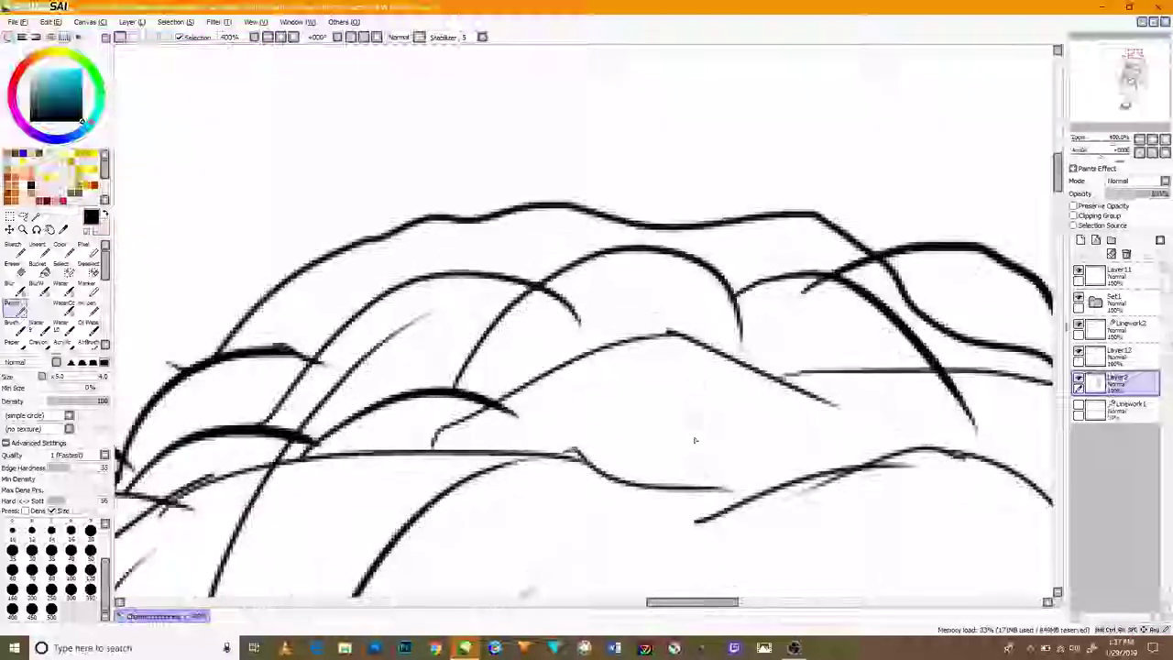
scroll(586, 397, down, 2)
scroll(884, 399, up, 1)
drag(495, 413, 527, 429)
drag(264, 351, 302, 366)
scroll(394, 340, down, 4)
scroll(554, 360, up, 4)
drag(570, 362, 579, 402)
scroll(700, 435, down, 1)
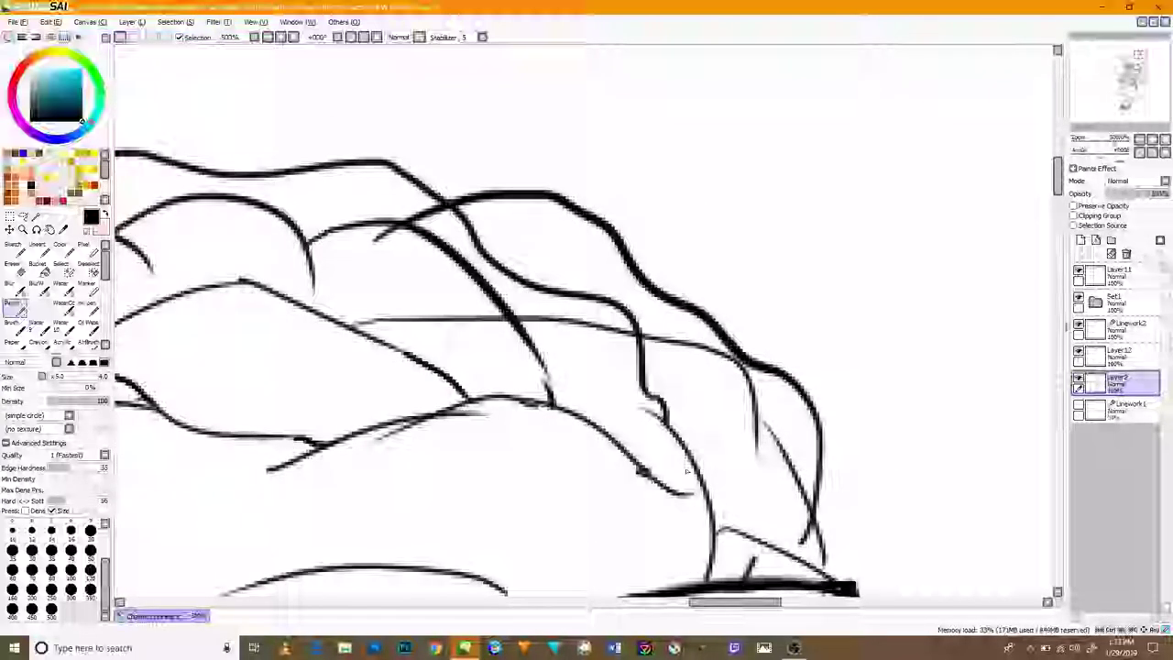
- Join the open curl lines above the near ear and close the open curl end at the crown
drag(791, 556, 810, 527)
mouse_move(752, 466)
mouse_down()
mouse_move(785, 511)
mouse_move(757, 522)
mouse_up()
scroll(926, 341, down, 1)
scroll(766, 537, up, 1)
drag(806, 449, 795, 508)
scroll(568, 319, down, 3)
scroll(422, 289, up, 2)
drag(421, 289, 411, 248)
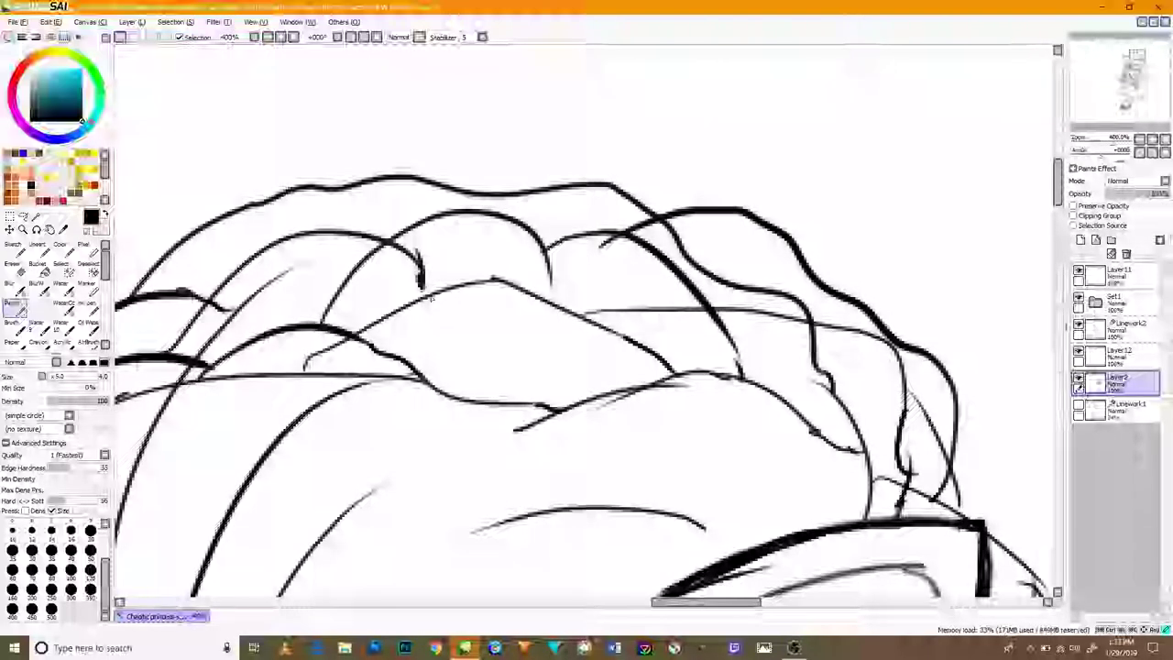
- Connect the broken outer hair outline and loose strands behind the near ear with short pencil strokes
scroll(569, 353, down, 6)
scroll(604, 388, up, 5)
scroll(756, 396, up, 5)
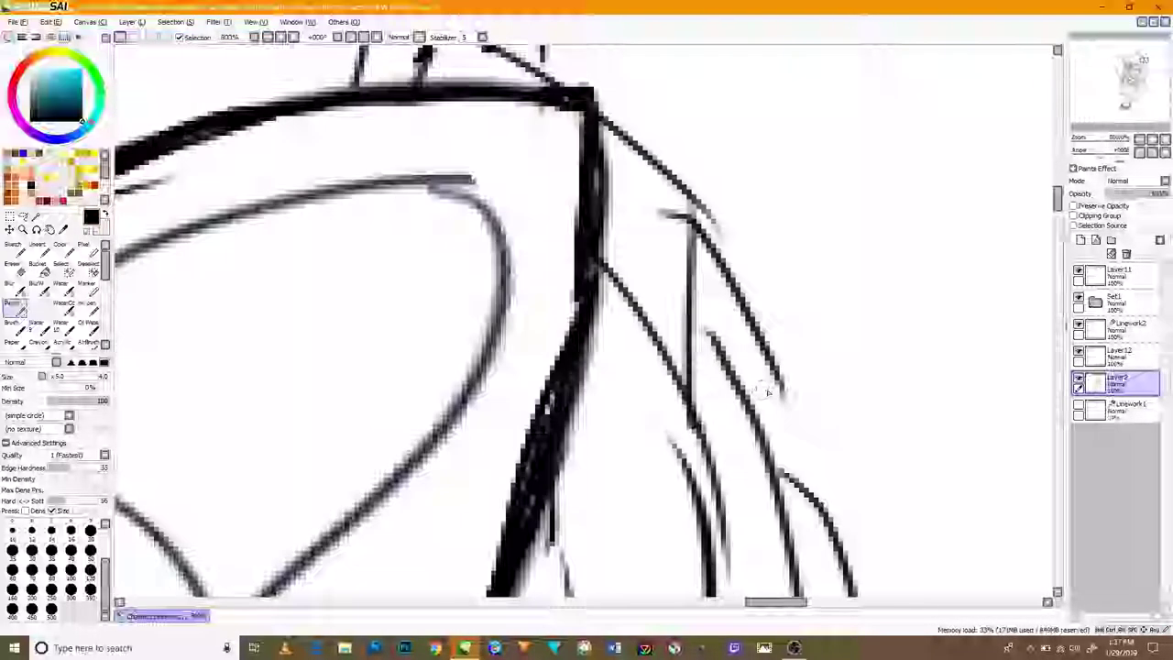
drag(747, 389, 781, 469)
scroll(711, 338, down, 2)
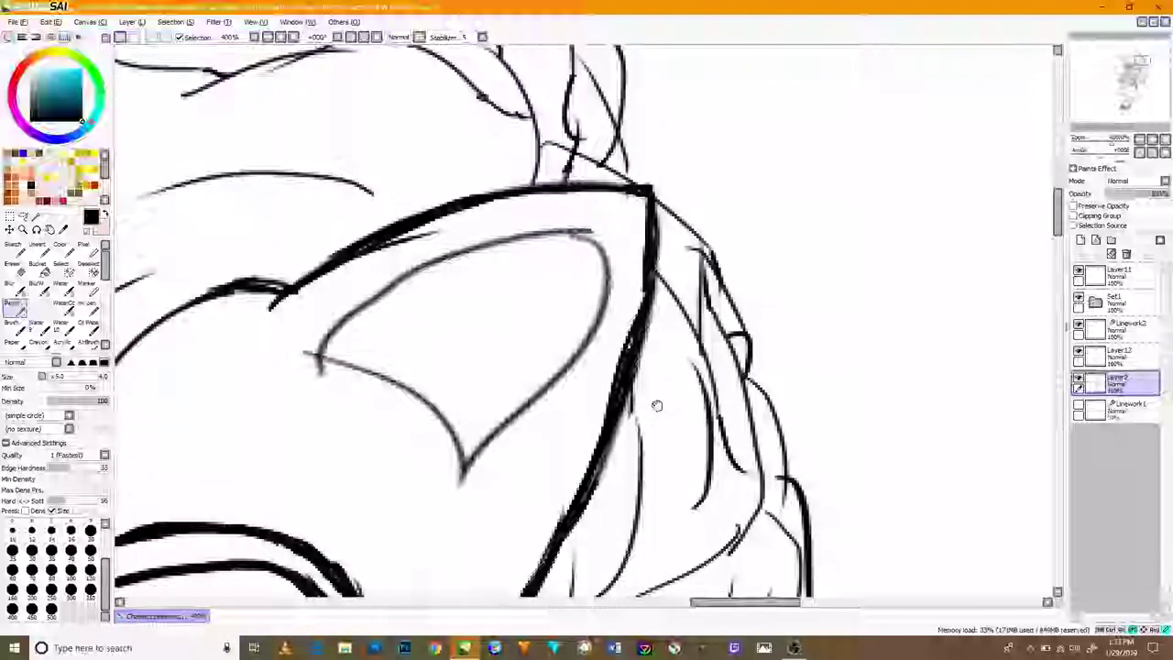
- Close the gaps between the hair strands beside and below the cheek fur with connecting strokes
drag(657, 405, 651, 333)
drag(659, 408, 743, 288)
drag(705, 518, 736, 419)
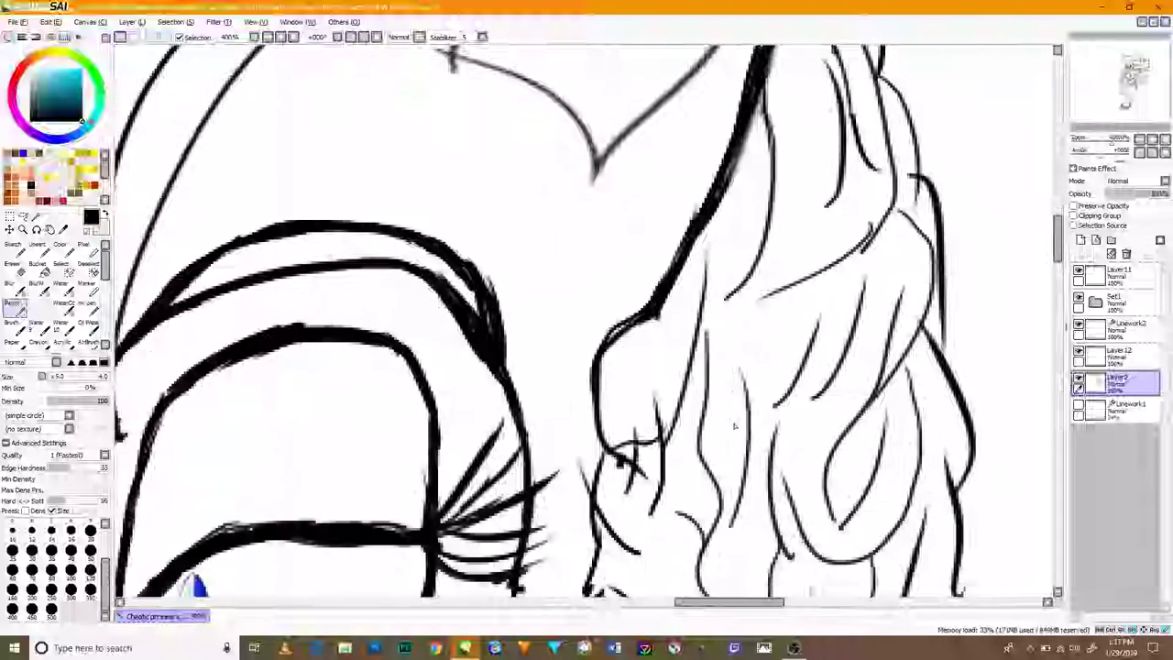
drag(755, 562, 793, 301)
drag(749, 520, 750, 380)
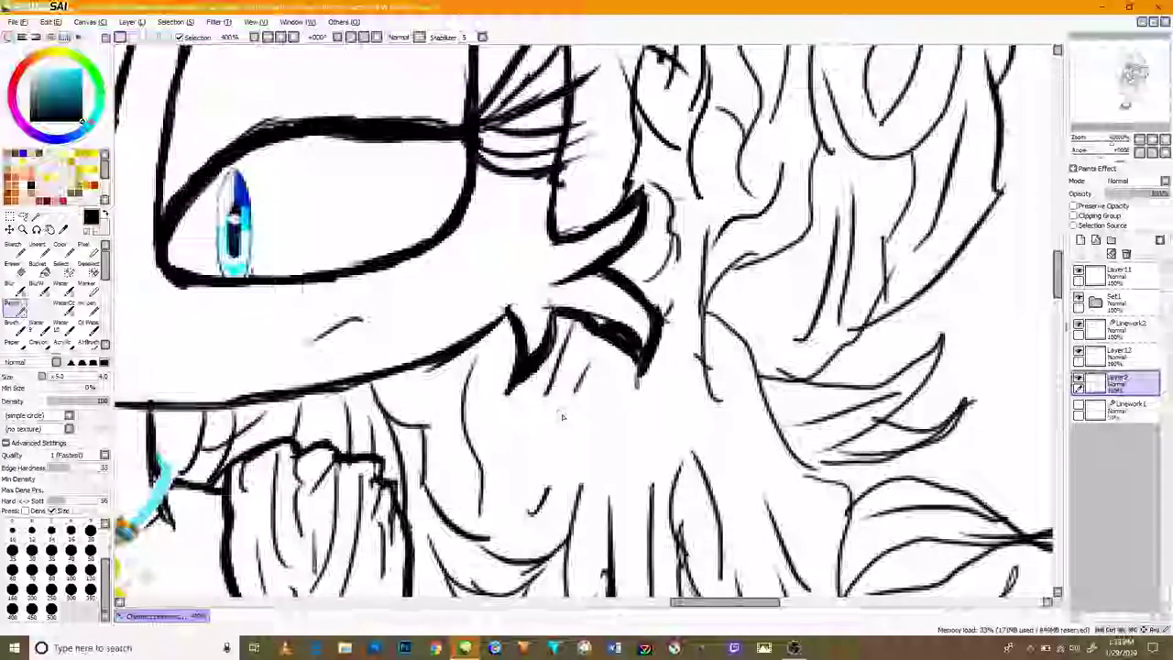
scroll(594, 488, up, 2)
key(ctrl+minus)
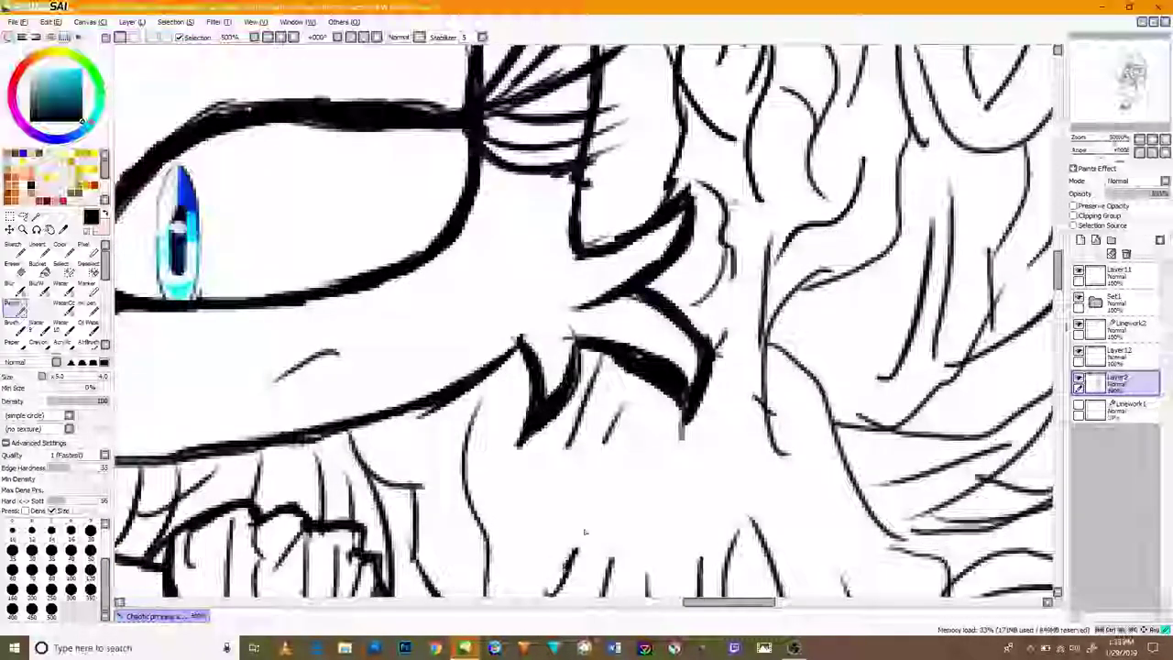
drag(593, 409, 501, 235)
drag(714, 361, 734, 446)
scroll(550, 353, down, 5)
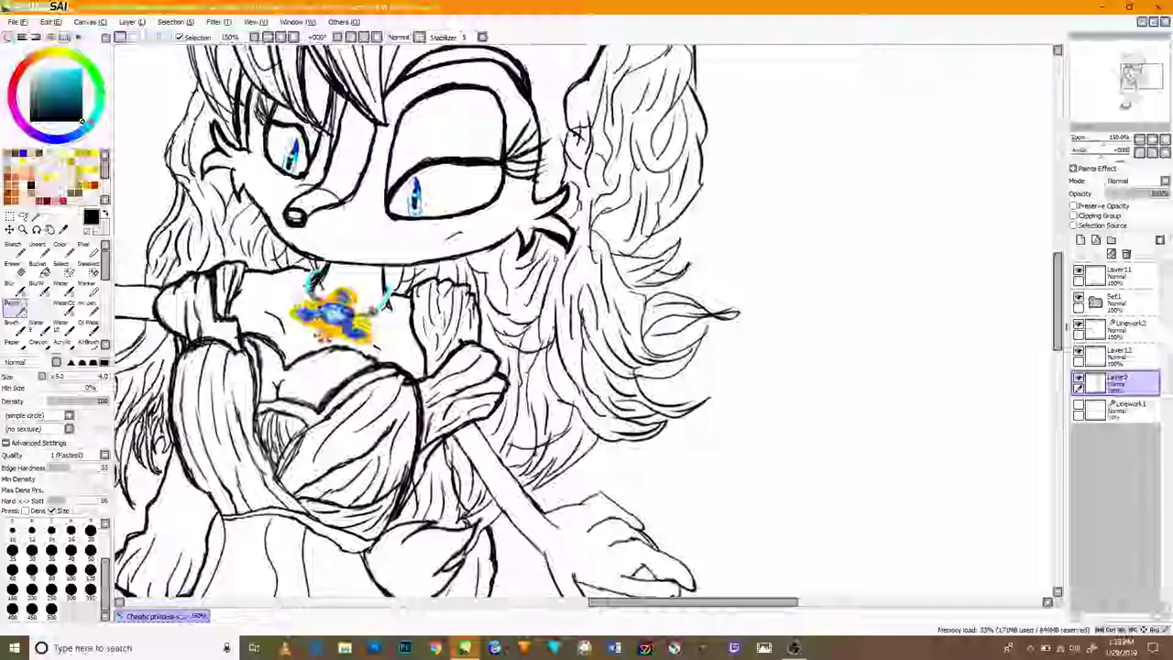
- Join the open lines at the bases and tips of the pointed hair locks flaring outward below the cheek
scroll(655, 317, up, 6)
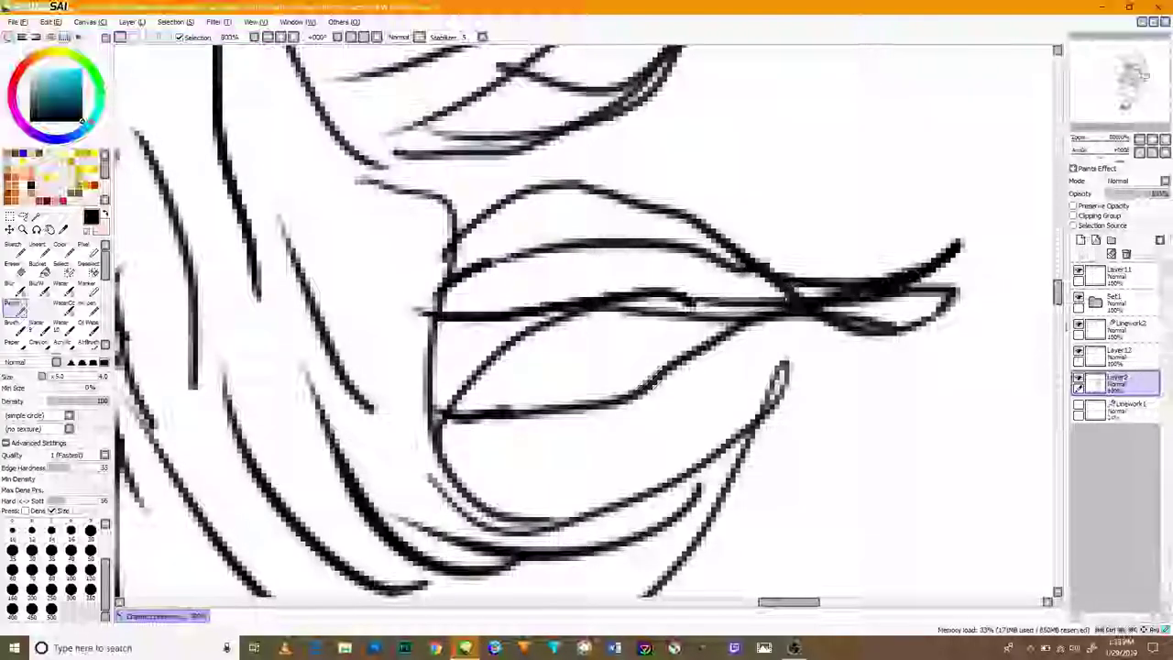
key(ctrl+minus)
key(ctrl+minus)
key(ctrl+minus)
key(ctrl+plus)
key(ctrl+plus)
key(ctrl+plus)
key(ctrl+plus)
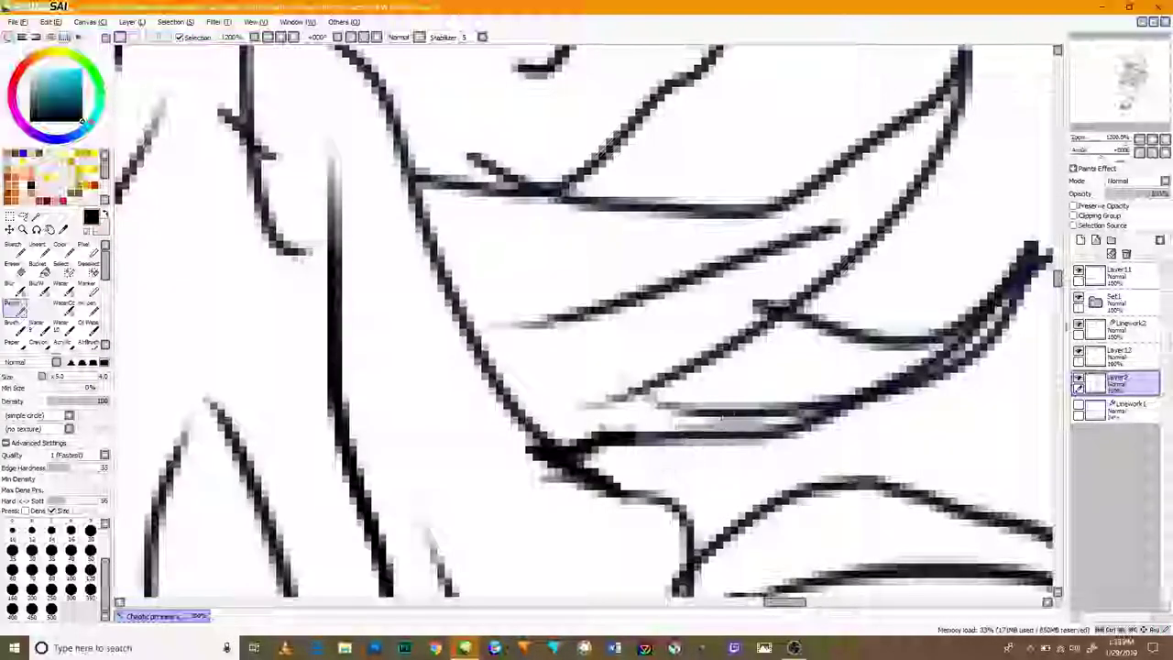
scroll(814, 236, down, 5)
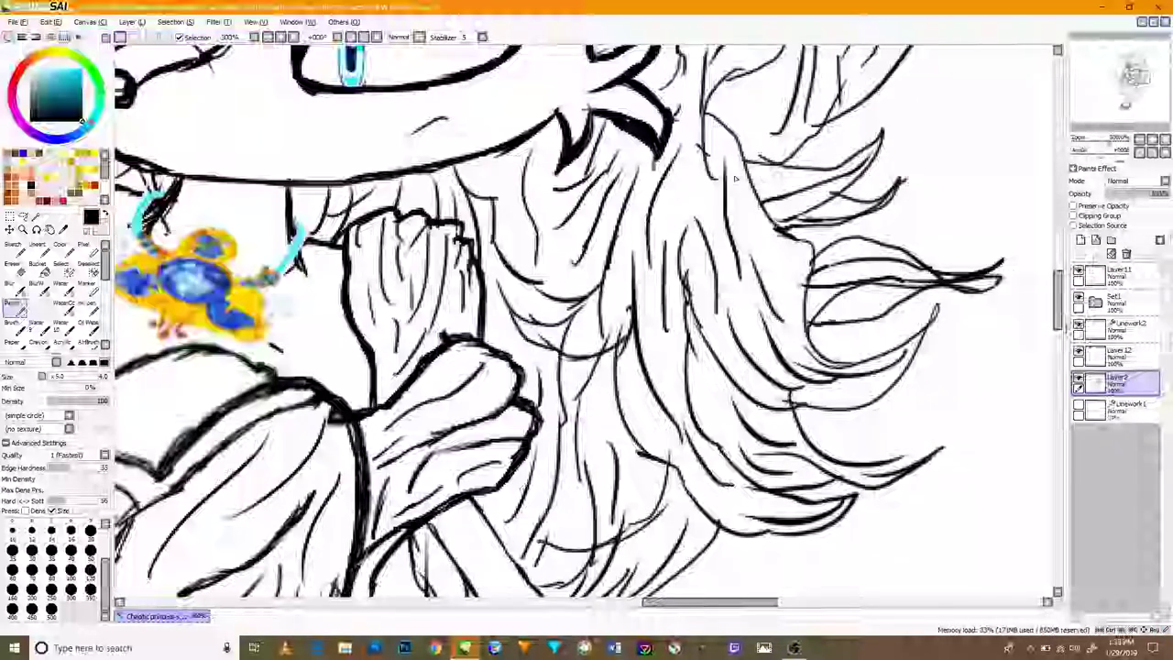
- Connect the loose lower hair strands behind the extended arm to each other and to the arm's outline
scroll(633, 425, up, 4)
drag(623, 413, 589, 388)
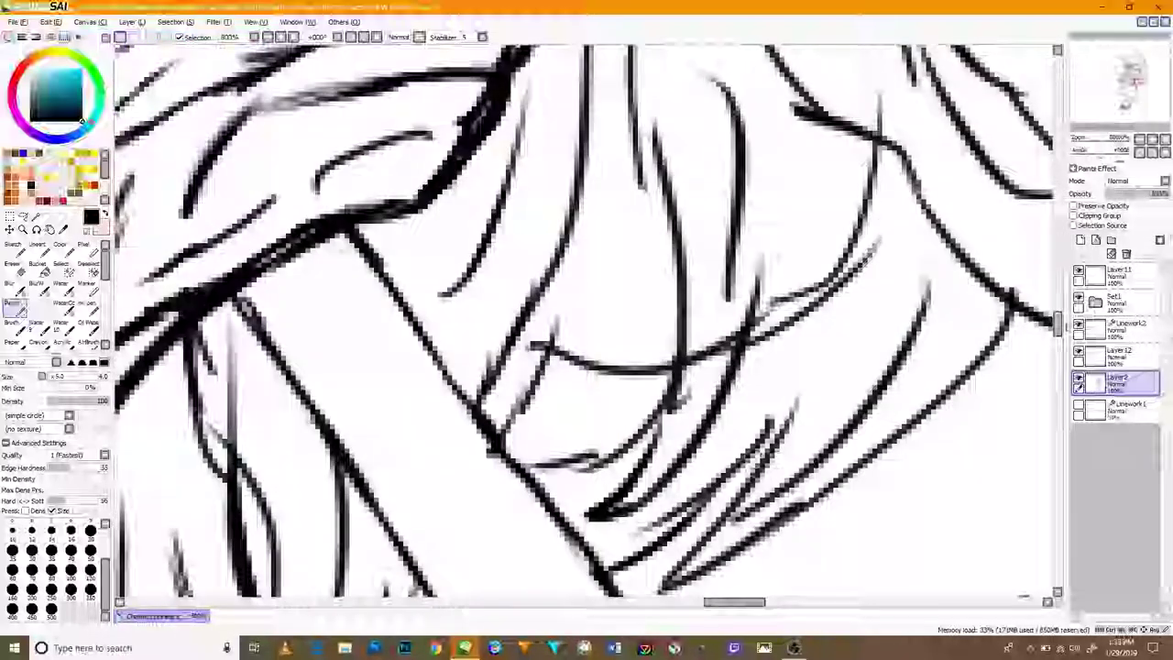
scroll(756, 422, down, 3)
scroll(861, 206, up, 2)
scroll(802, 268, down, 4)
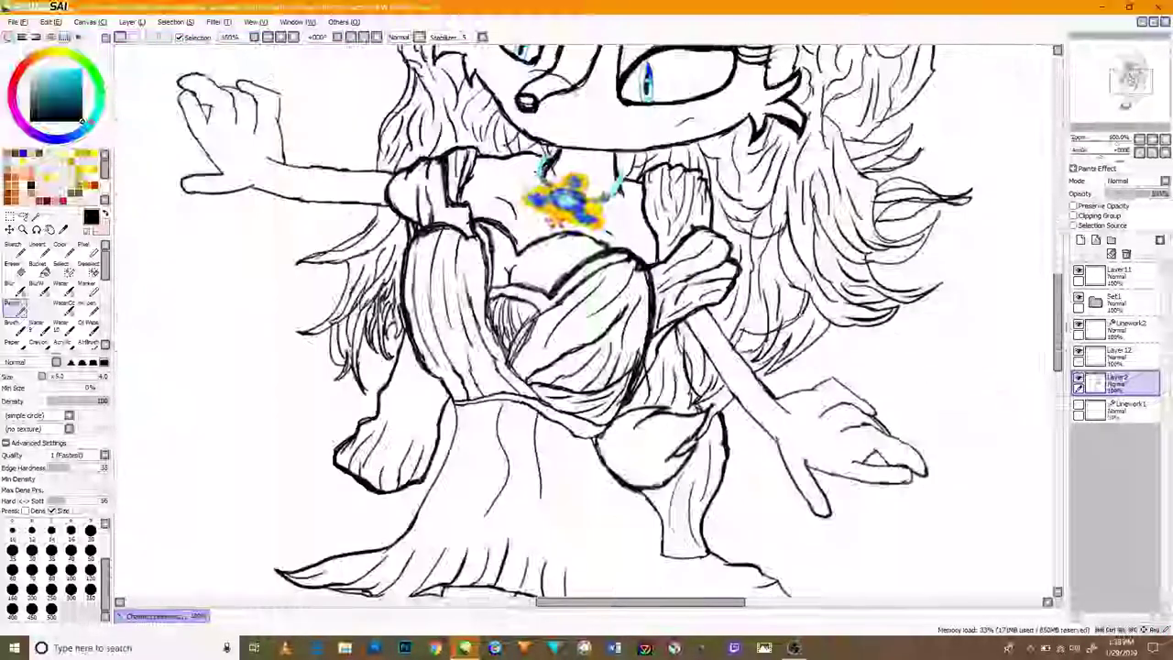
- Close the gaps among the lower hair tips on the far side of the bodice with short pencil strokes
key(ctrl+plus)
key(ctrl+plus)
key(ctrl+plus)
key(ctrl+plus)
key(ctrl+plus)
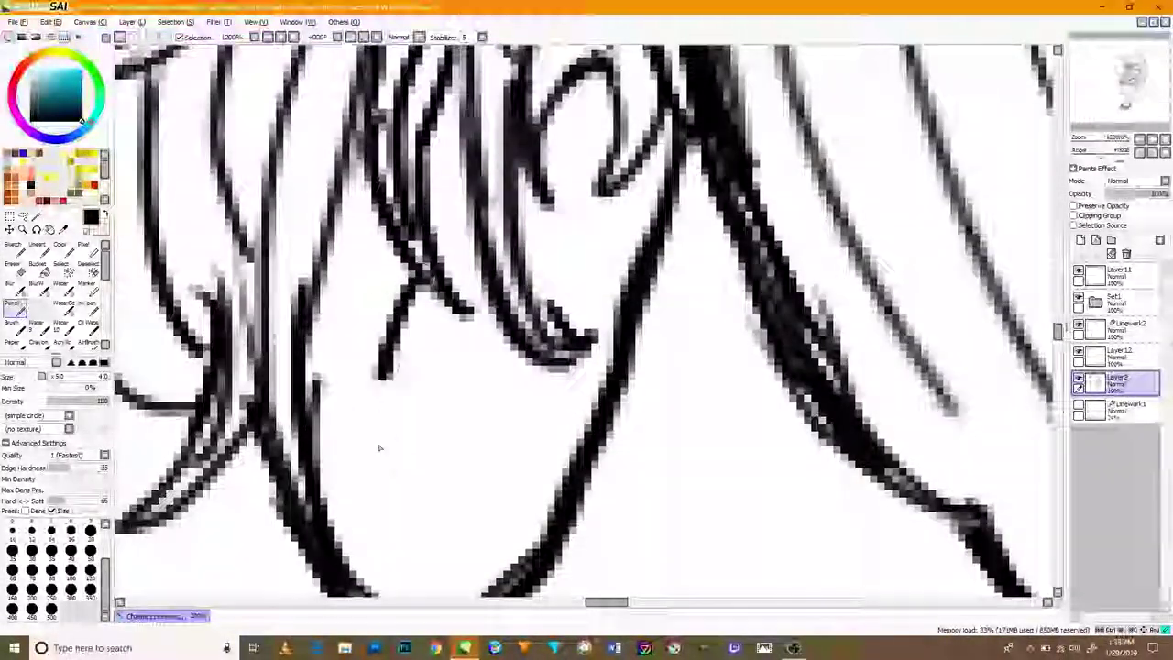
drag(346, 396, 359, 248)
key(ctrl+minus)
key(ctrl+minus)
key(ctrl+minus)
key(ctrl+minus)
key(ctrl+minus)
key(ctrl+minus)
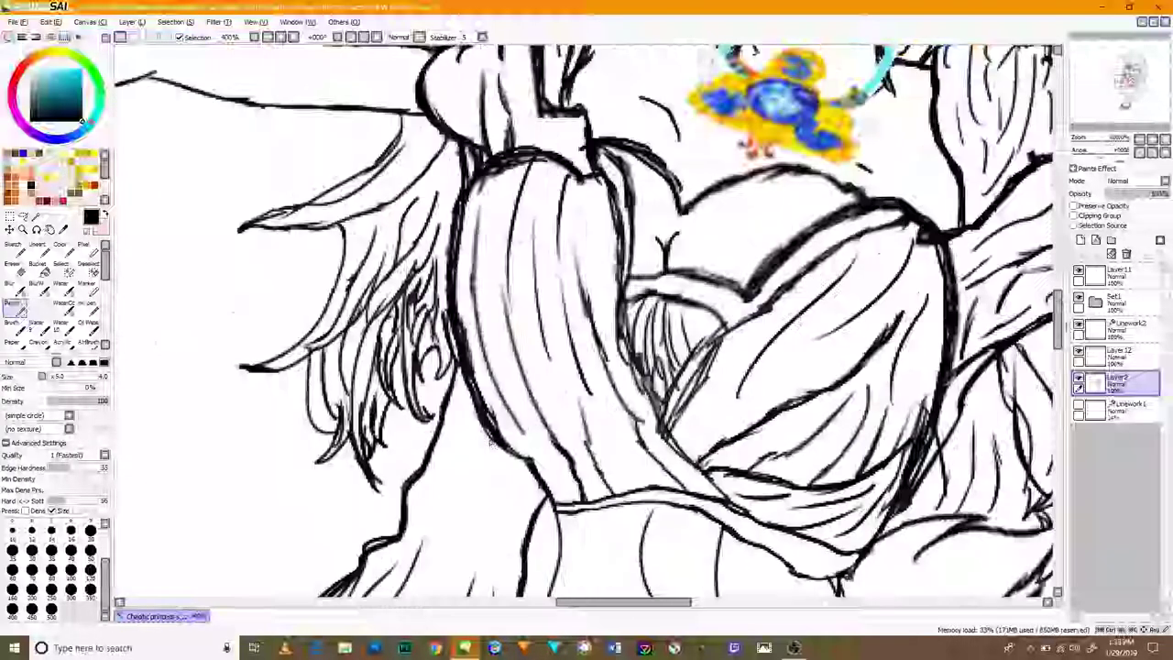
- Thicken the inner edge of the pleated bodice panel below the shoulder
key(ctrl+plus)
key(ctrl+plus)
key(ctrl+plus)
key(ctrl+plus)
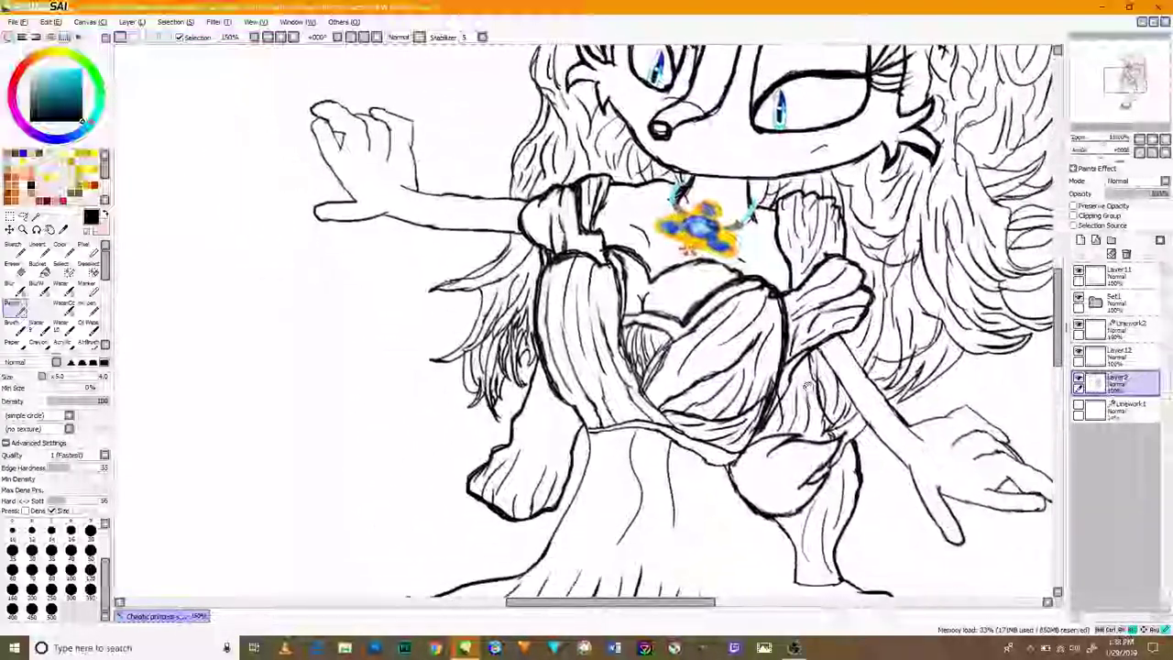
key(ctrl+plus)
key(ctrl+plus)
key(ctrl+plus)
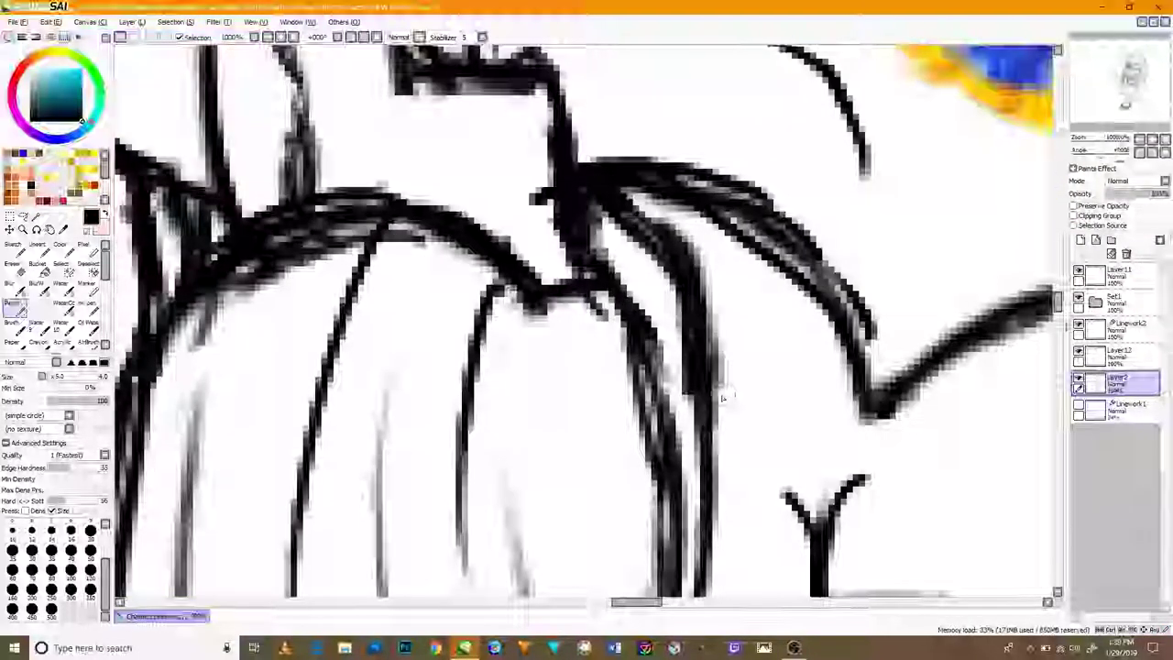
scroll(723, 398, down, 3)
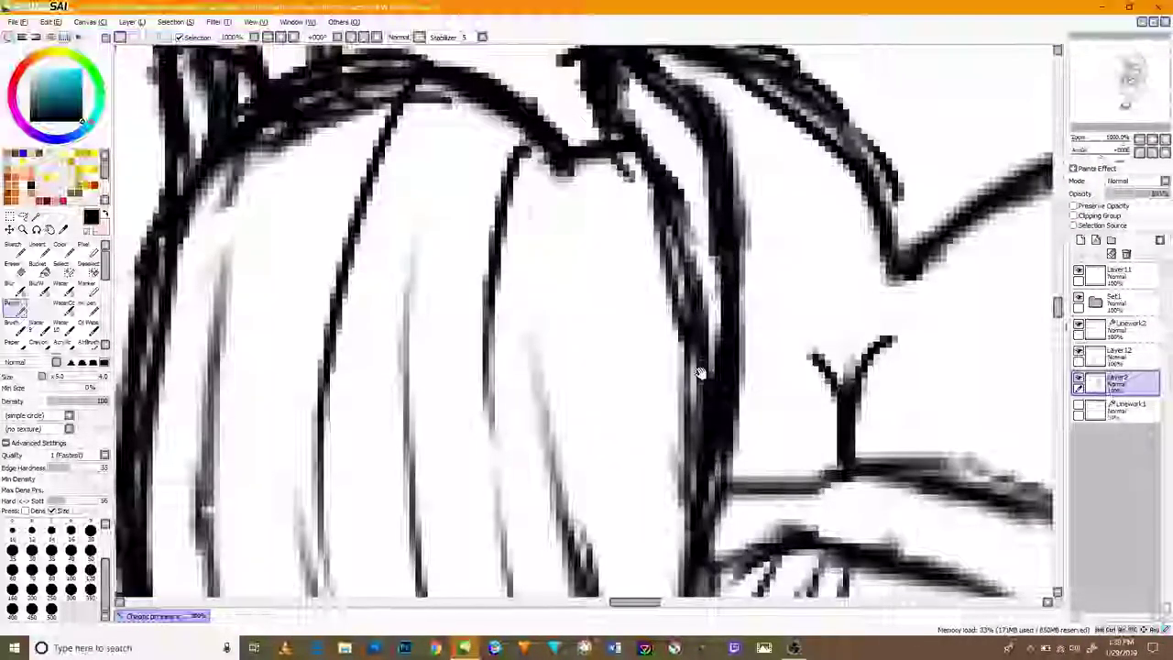
- Erase the stray marks around the sleeve's stepped corner above the pleated bodice panel
scroll(587, 321, up, 4)
key(e)
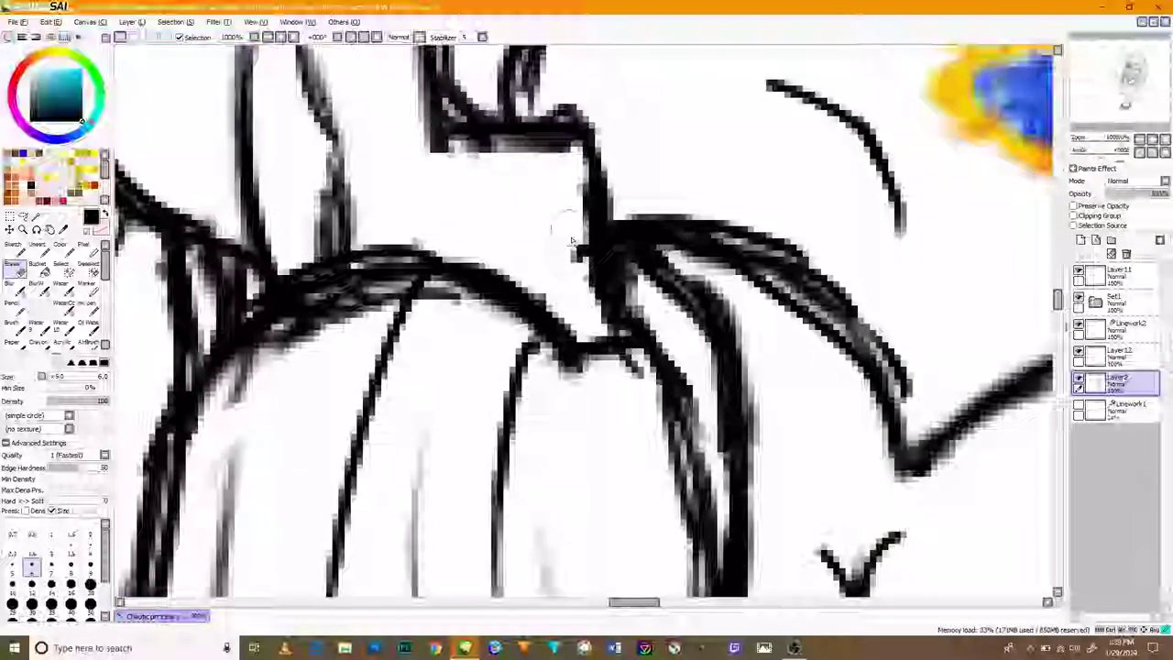
drag(444, 165, 540, 166)
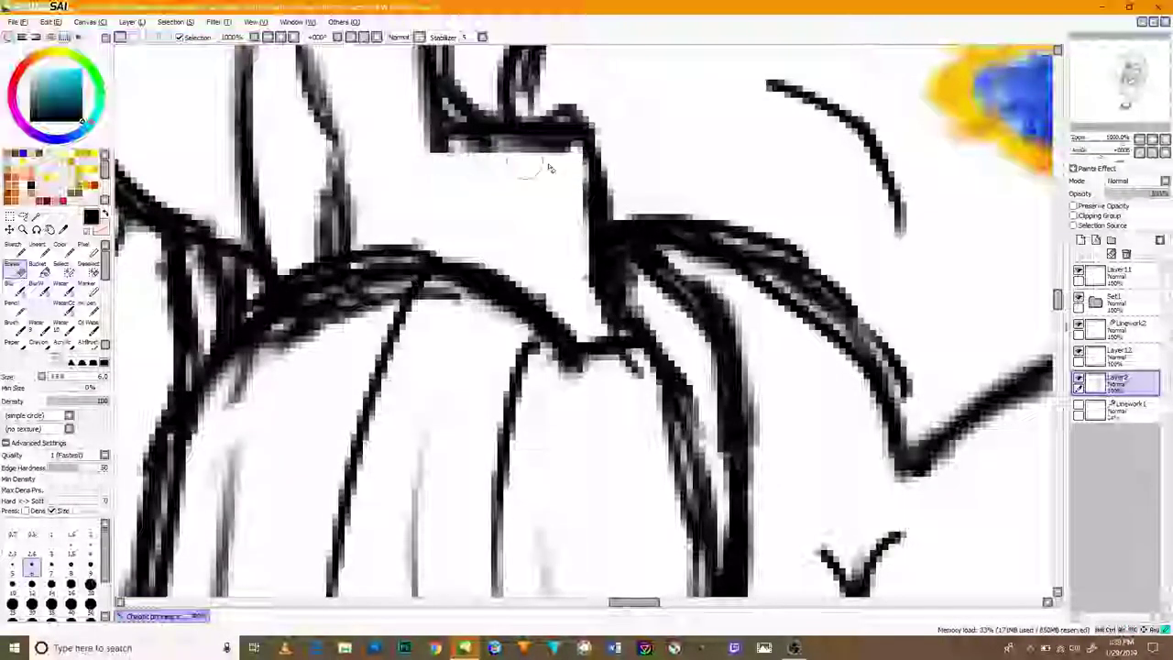
scroll(605, 417, down, 8)
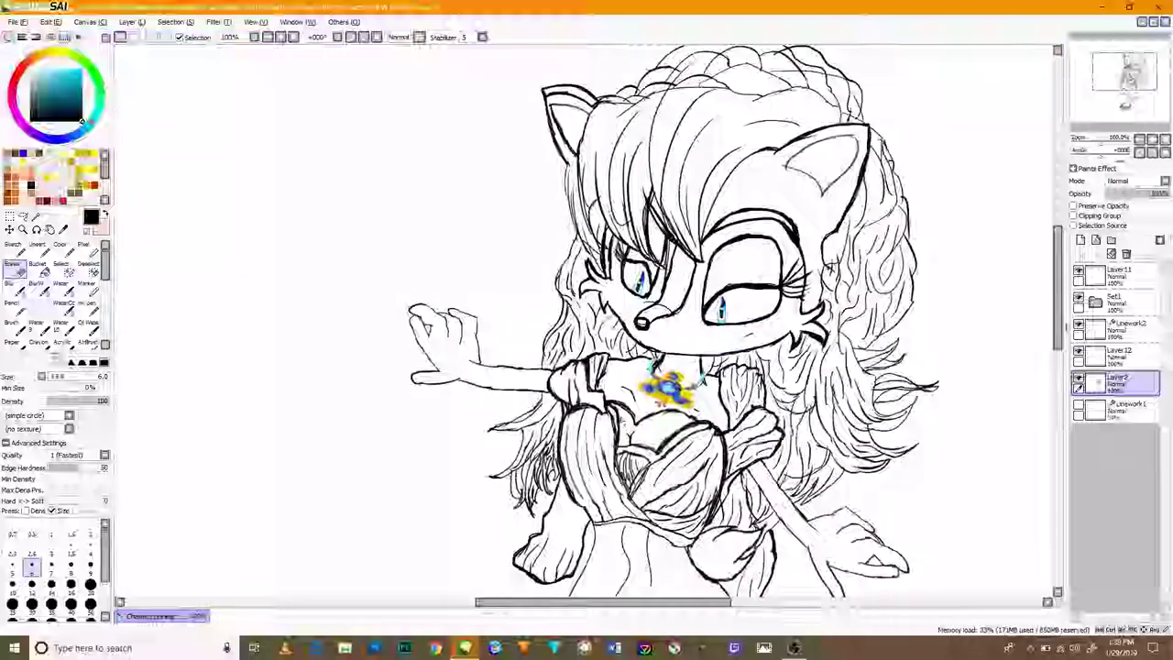
scroll(687, 429, up, 6)
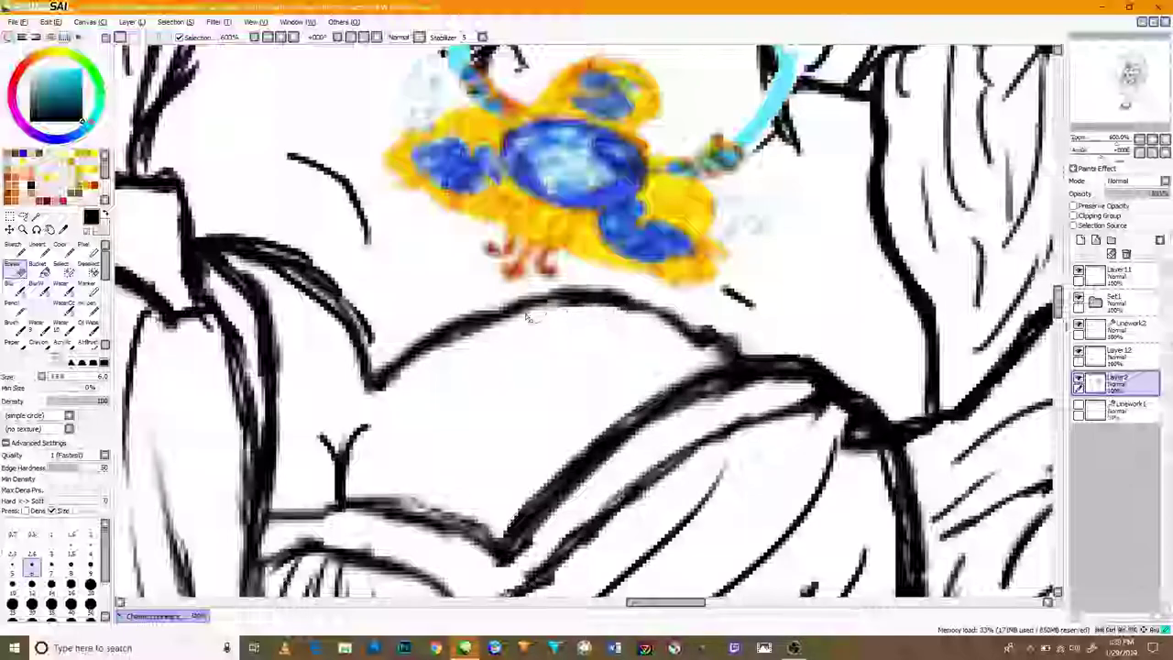
scroll(685, 343, down, 3)
scroll(684, 343, up, 5)
scroll(706, 362, down, 7)
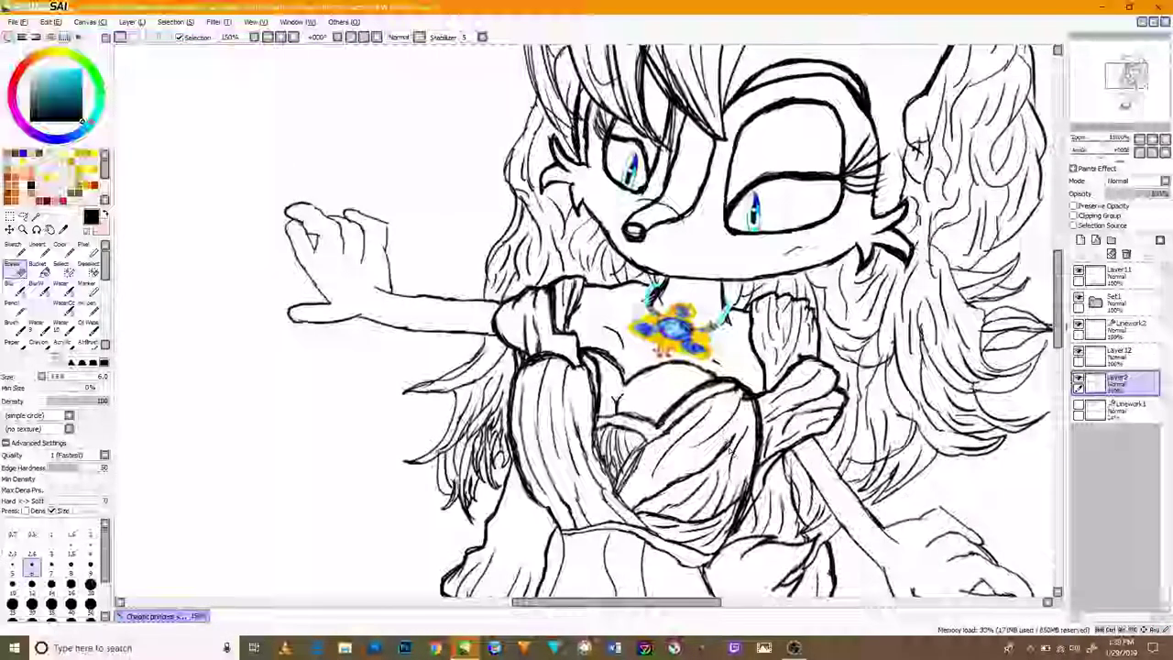
- Examine the pleats and side outline of the bodice for remaining gaps and stray marks
scroll(728, 449, up, 7)
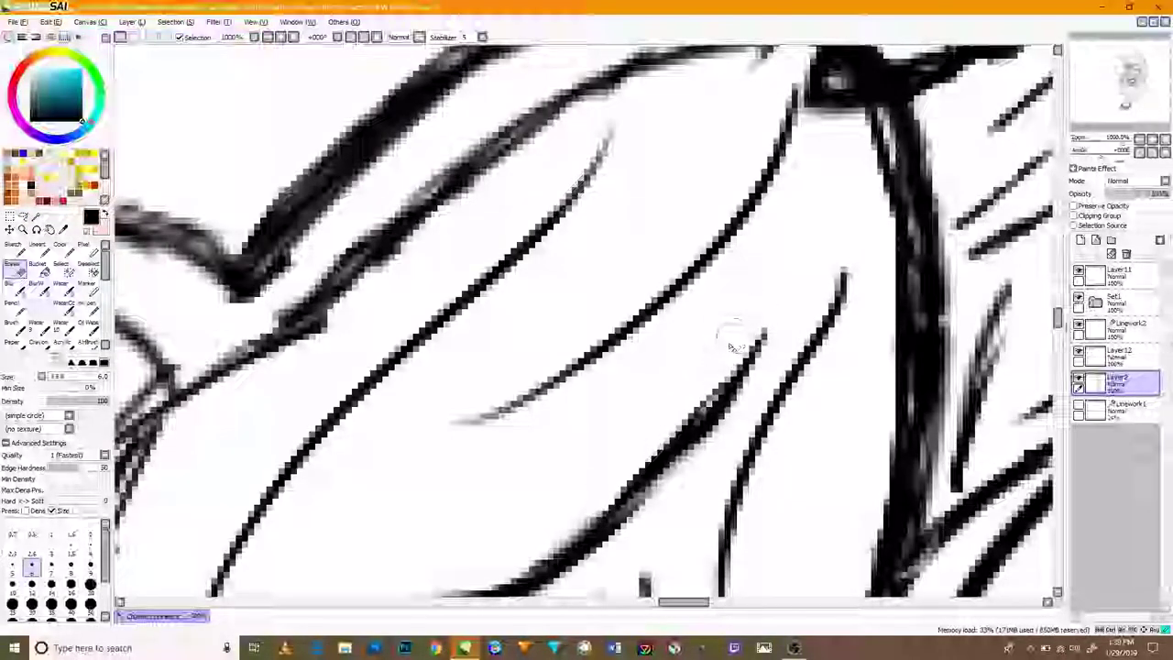
scroll(737, 346, down, 2)
scroll(747, 380, up, 2)
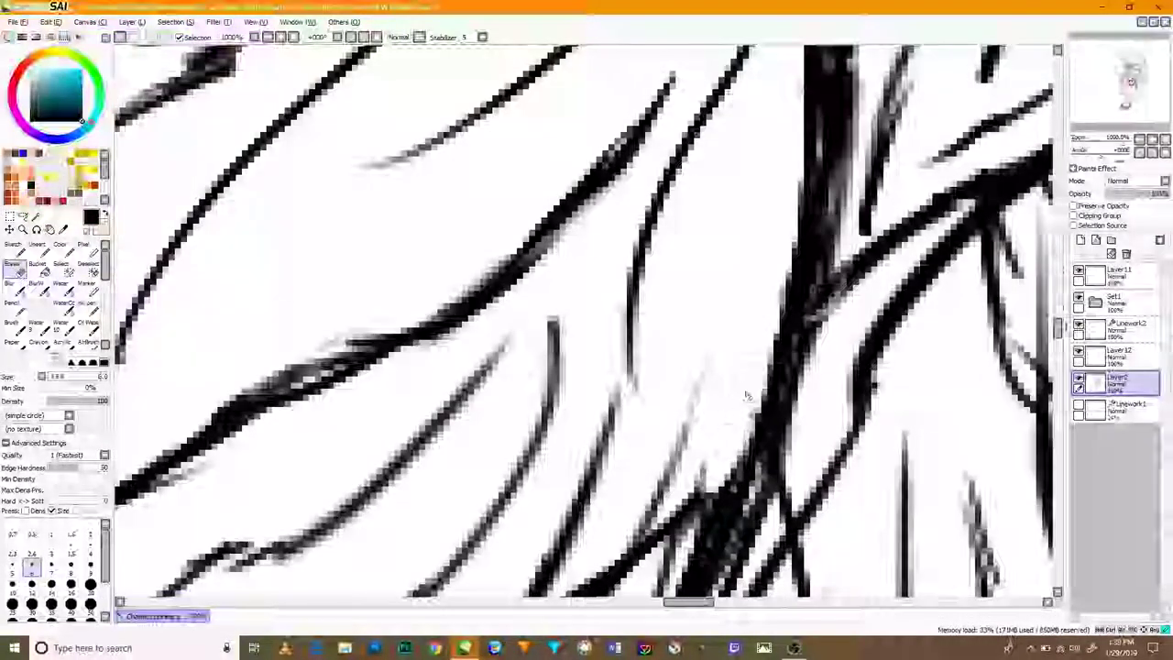
scroll(724, 440, down, 5)
scroll(689, 521, up, 6)
scroll(689, 520, down, 3)
scroll(706, 495, up, 2)
scroll(736, 467, down, 3)
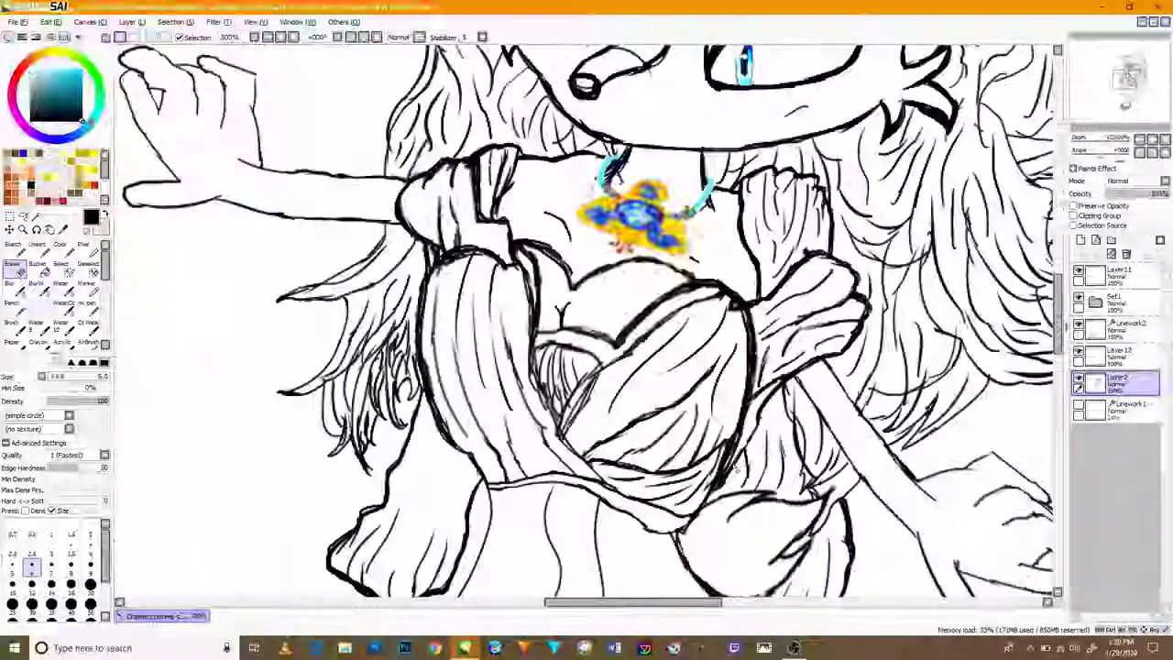
scroll(747, 454, up, 3)
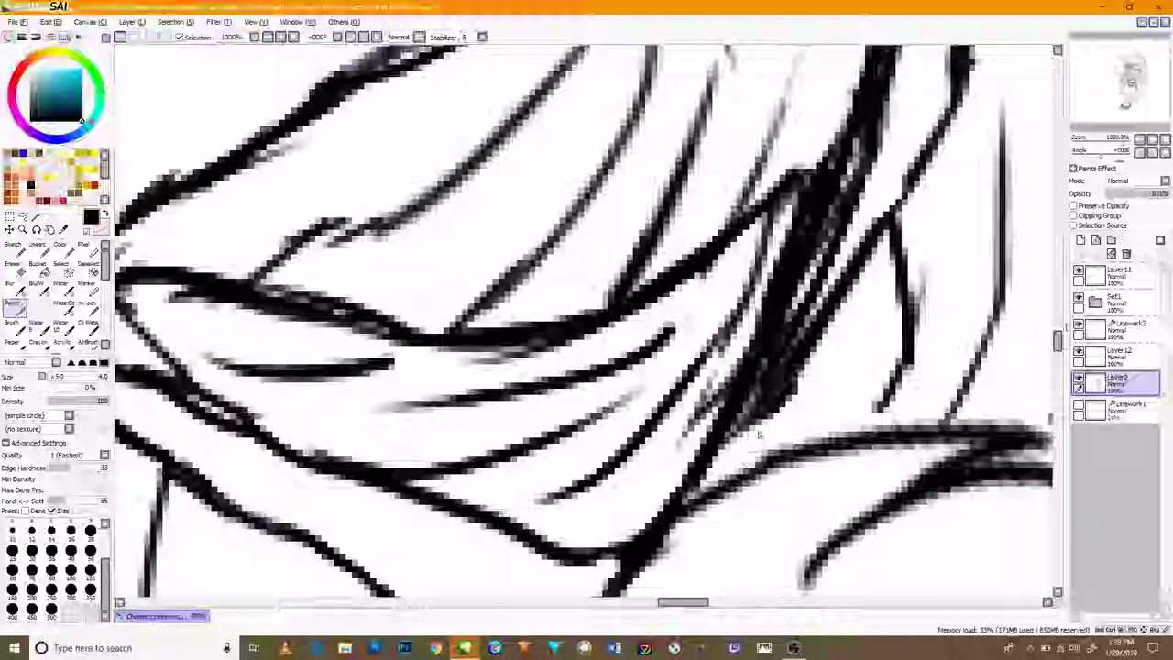
- Thicken the lower edge of the waistband beneath the bodice where it curves toward its pointed end
scroll(767, 341, down, 2)
scroll(689, 346, up, 4)
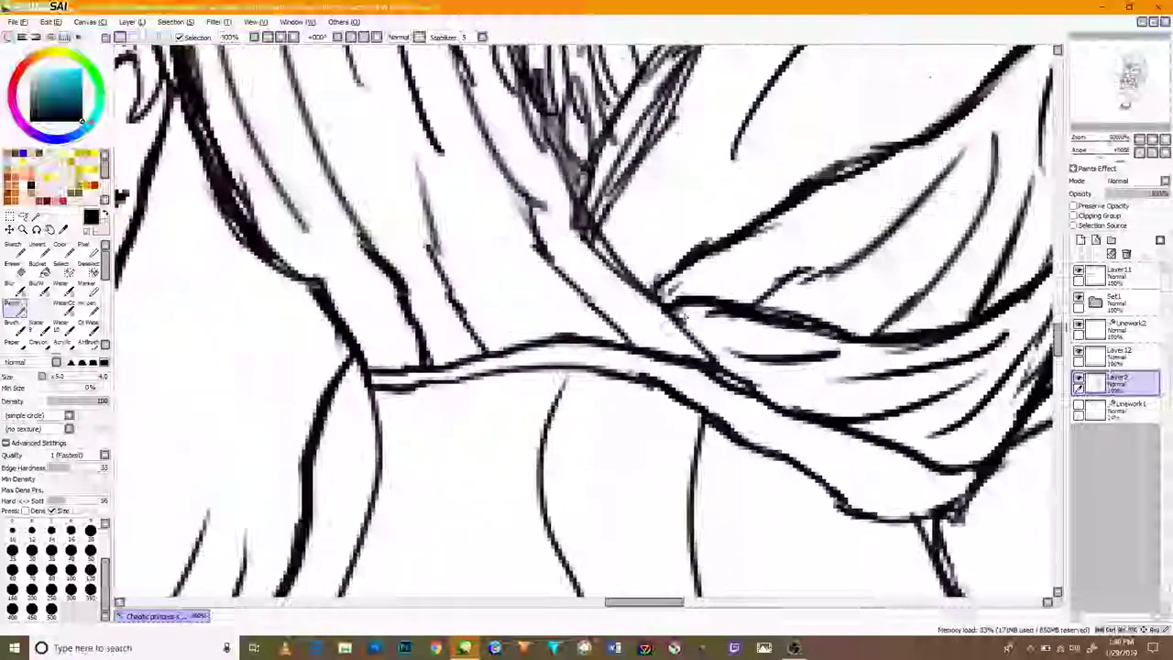
scroll(545, 220, down, 3)
scroll(541, 167, up, 2)
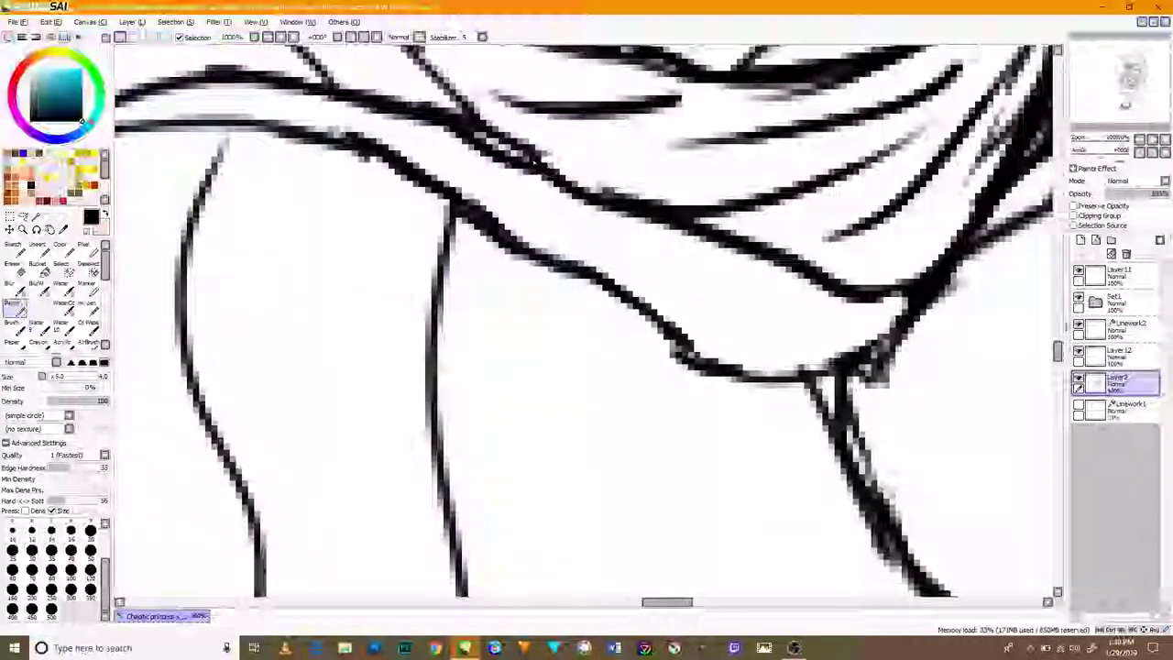
drag(653, 315, 642, 311)
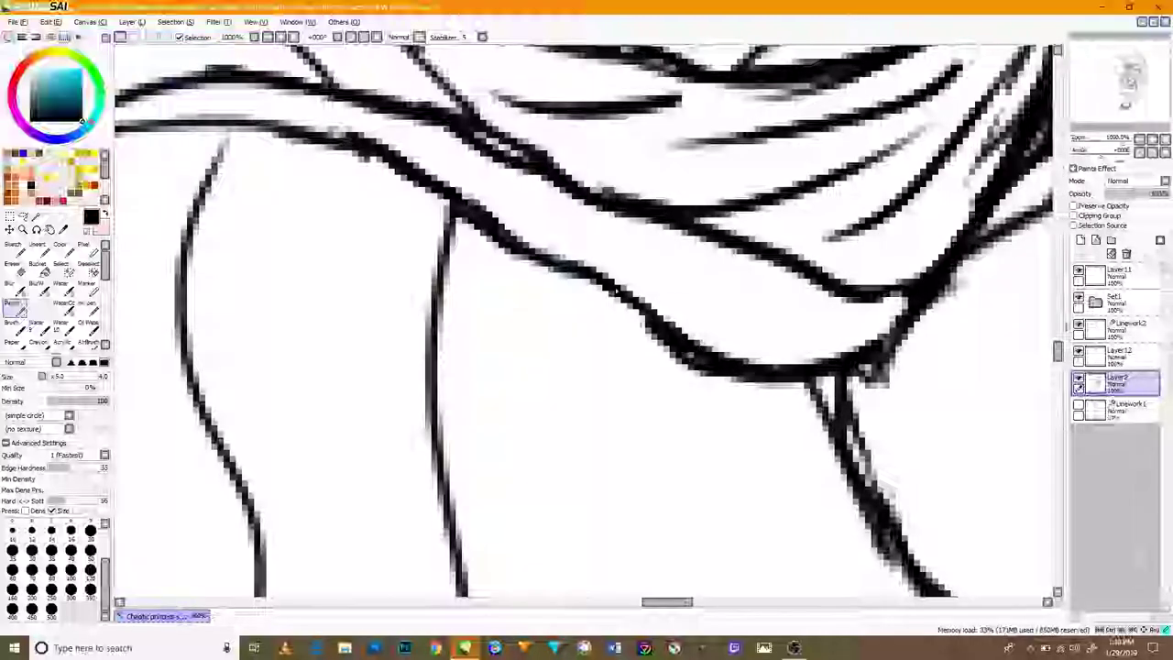
- Inspect the hanging sleeve's hem, the cheek fur and the hair behind the ear for gaps in the line art
scroll(206, 165, down, 4)
scroll(550, 401, up, 4)
scroll(600, 316, down, 3)
scroll(554, 183, up, 2)
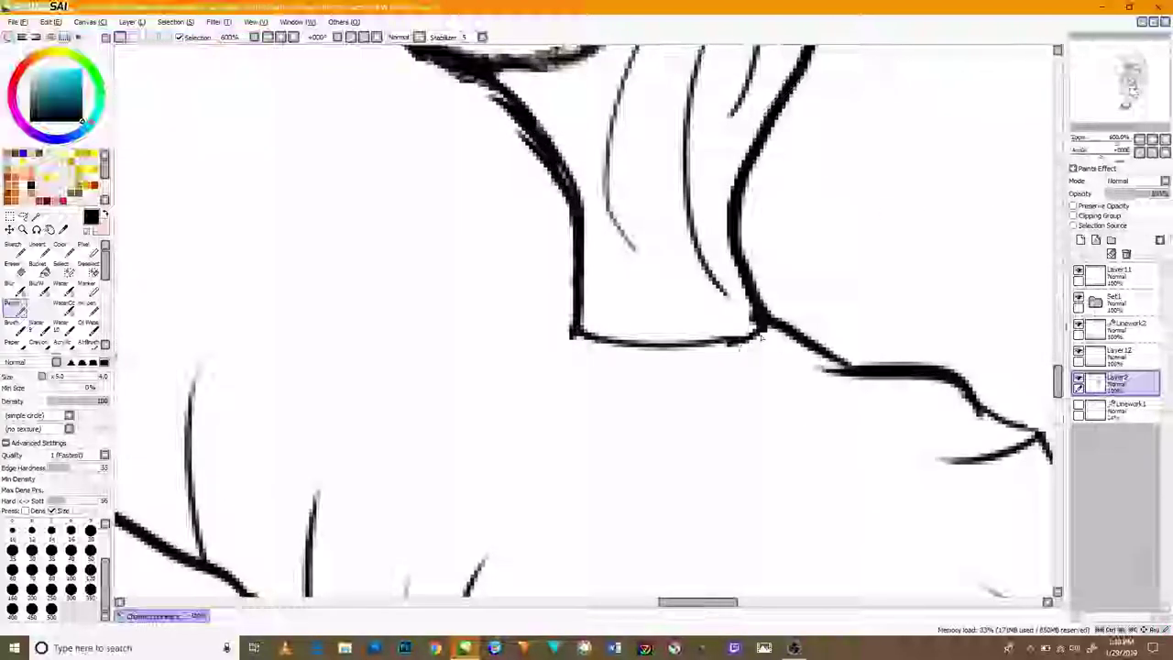
scroll(762, 338, down, 4)
drag(674, 144, 689, 541)
drag(654, 282, 622, 374)
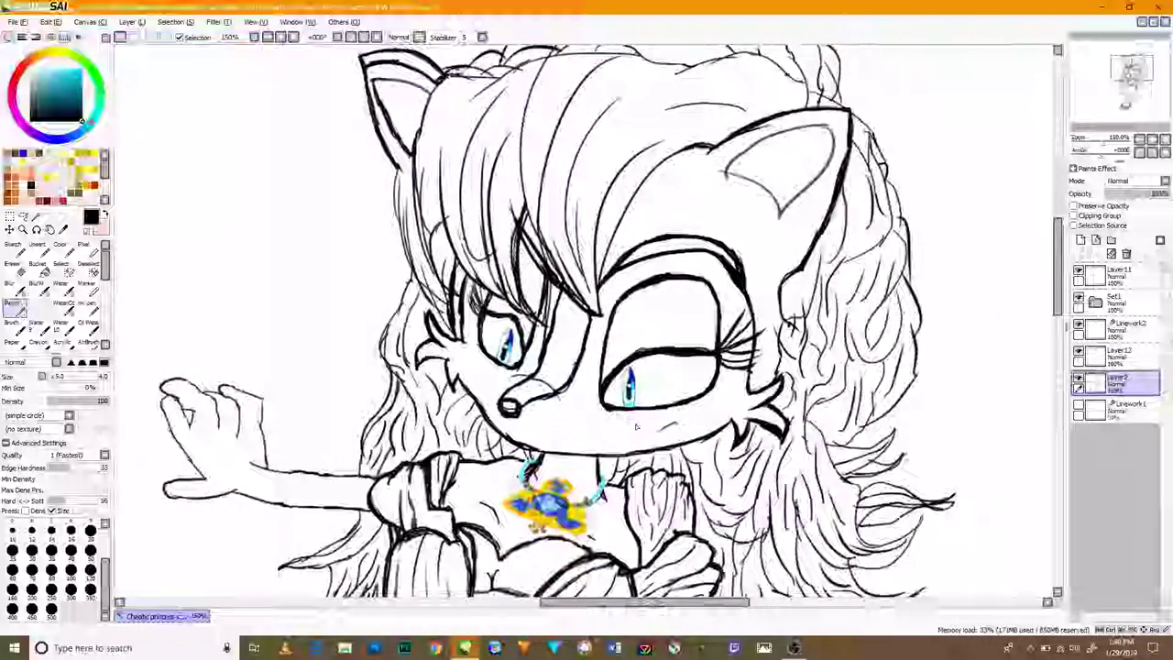
scroll(651, 422, down, 2)
scroll(775, 434, up, 6)
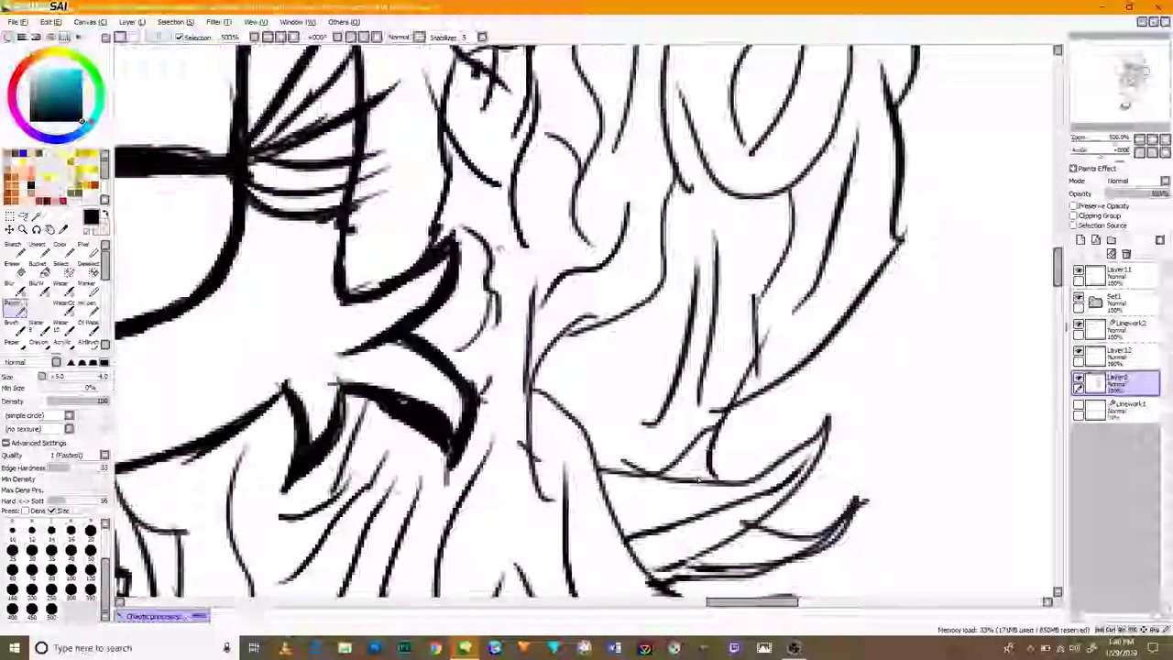
scroll(700, 427, down, 5)
scroll(687, 380, up, 4)
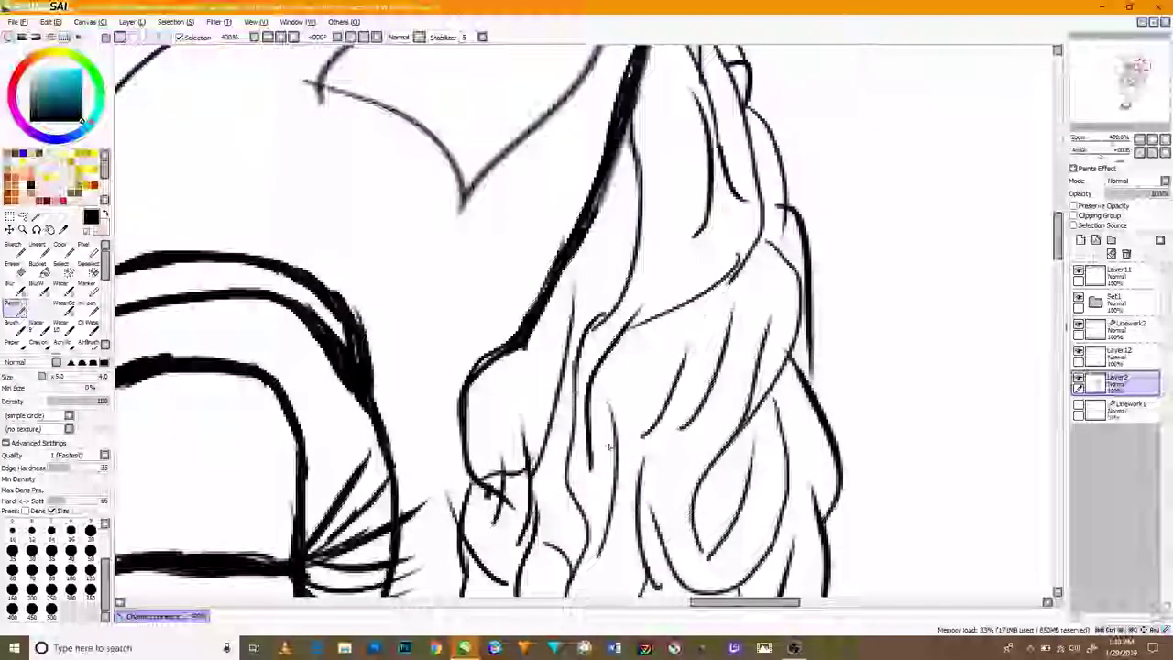
scroll(611, 445, up, 1)
scroll(505, 420, down, 3)
scroll(505, 420, up, 4)
scroll(460, 427, down, 3)
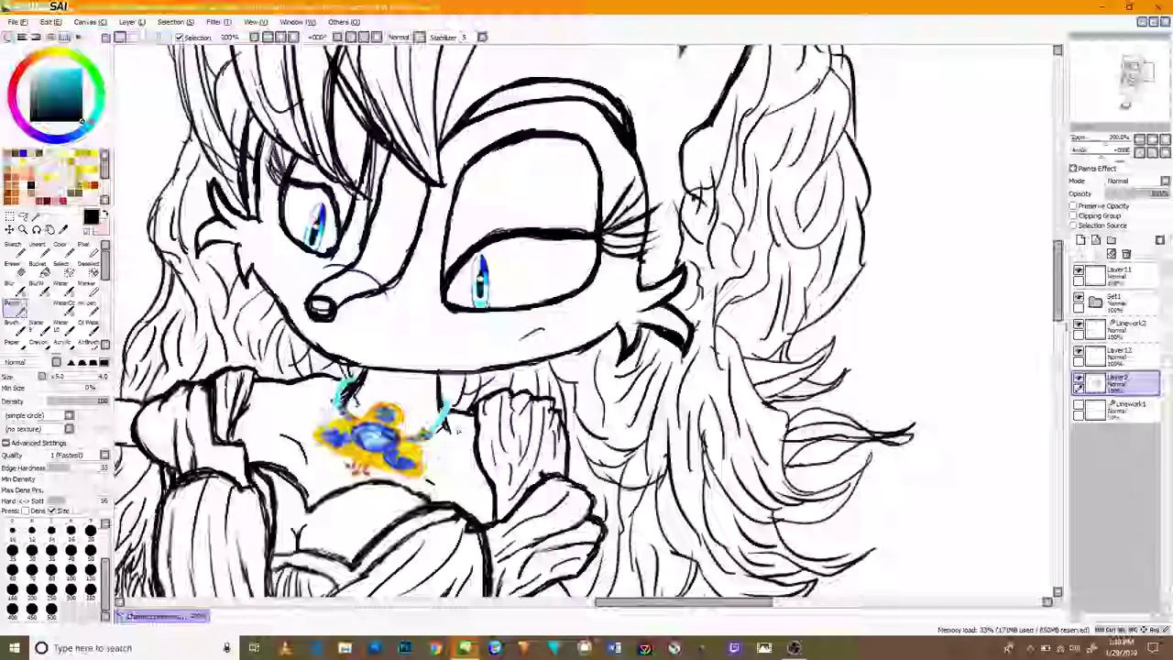
- Examine the line art of the feet, including the sandal straps, toes and fur trim
scroll(460, 428, down, 3)
drag(473, 401, 752, 82)
scroll(633, 439, up, 4)
scroll(625, 439, down, 1)
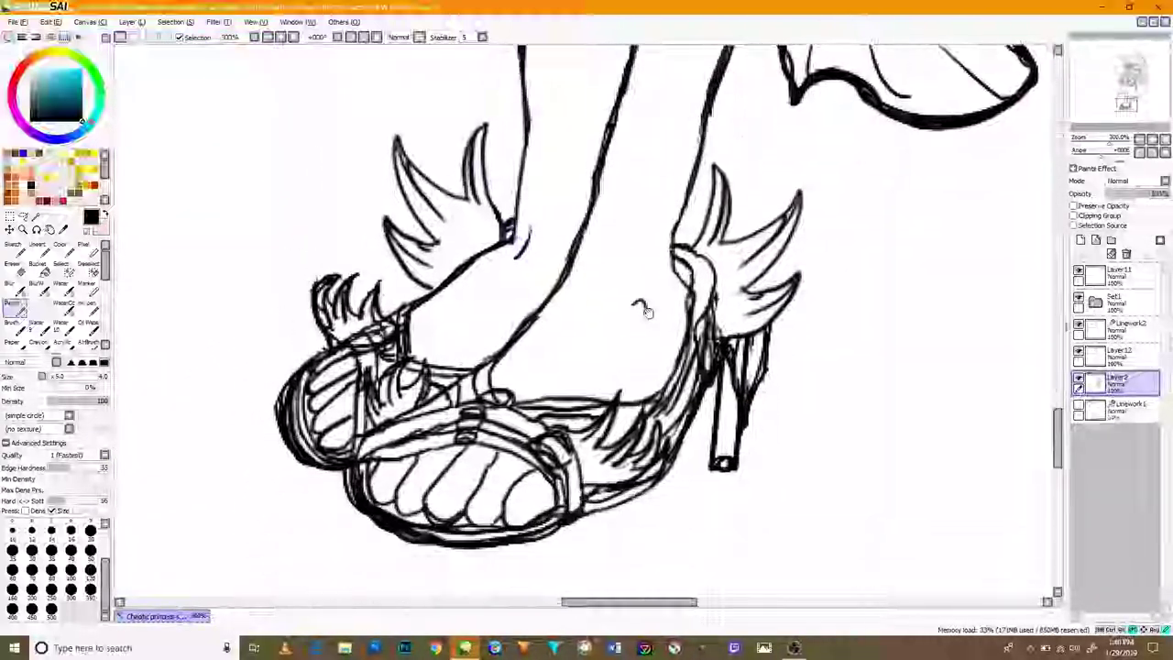
scroll(641, 330, up, 3)
drag(359, 491, 370, 434)
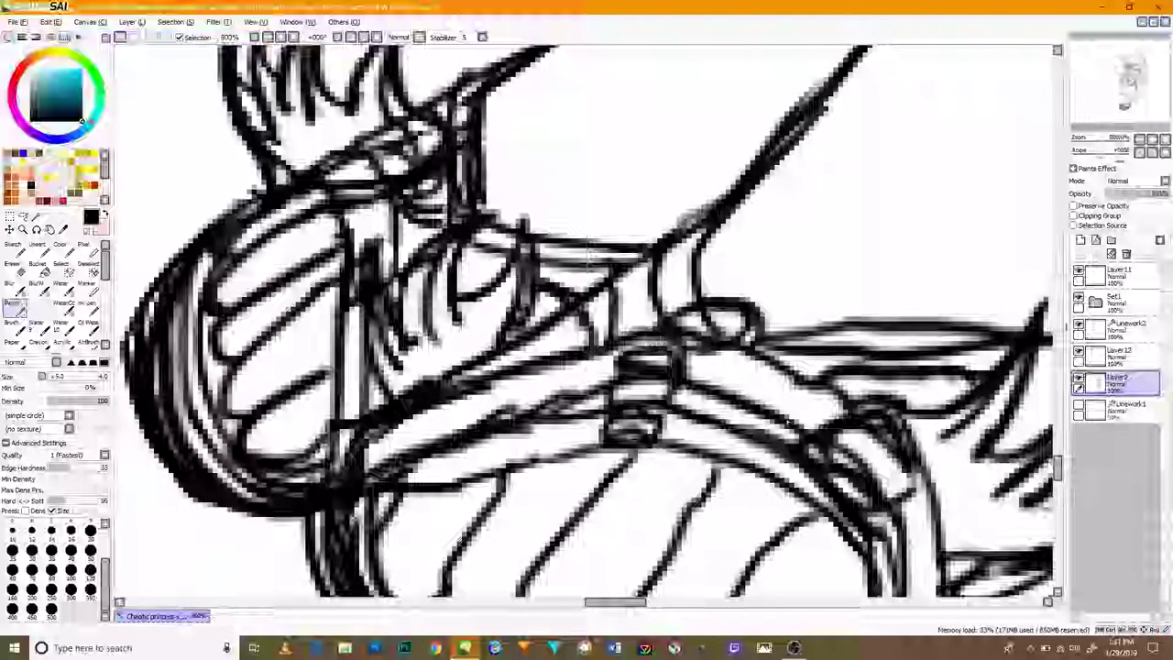
drag(916, 490, 882, 507)
scroll(871, 341, down, 4)
scroll(824, 184, up, 2)
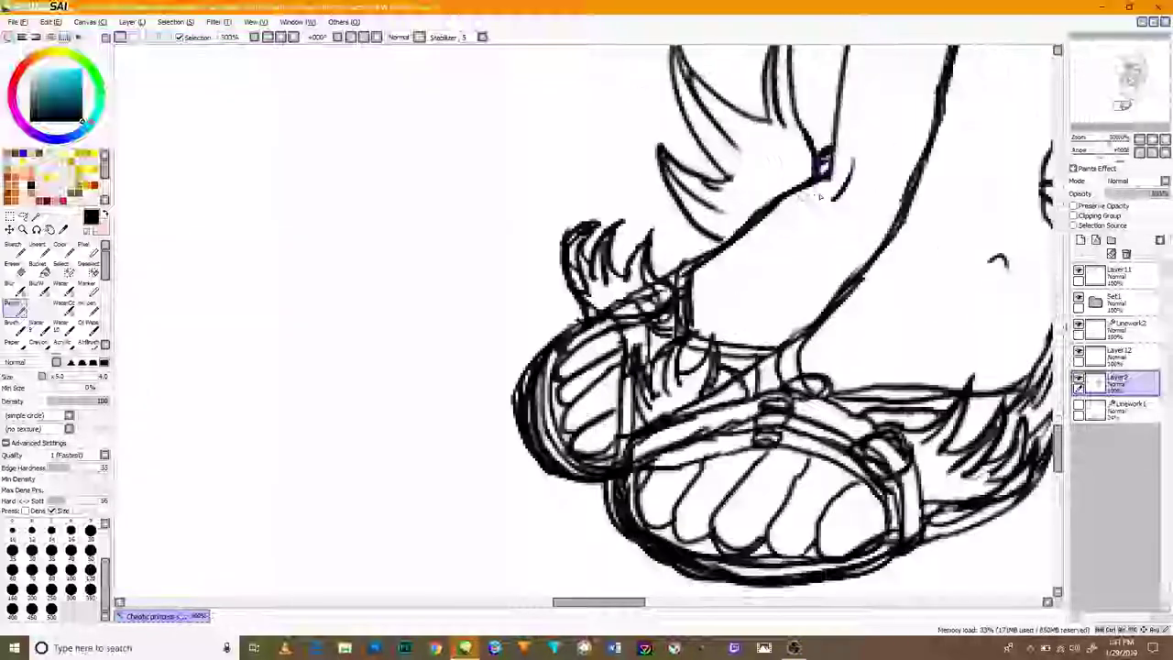
scroll(683, 266, up, 1)
- Thicken the front outline of the nearer leg from the instep up past the ankle with overlapping pencil strokes
scroll(936, 346, down, 5)
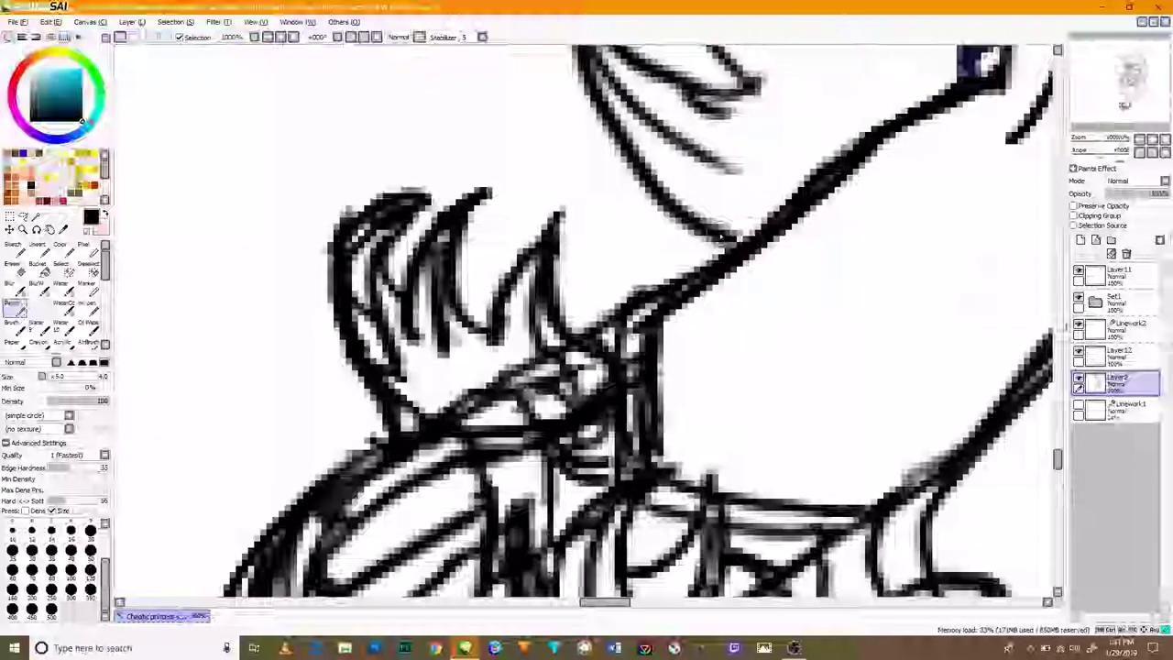
scroll(936, 346, up, 3)
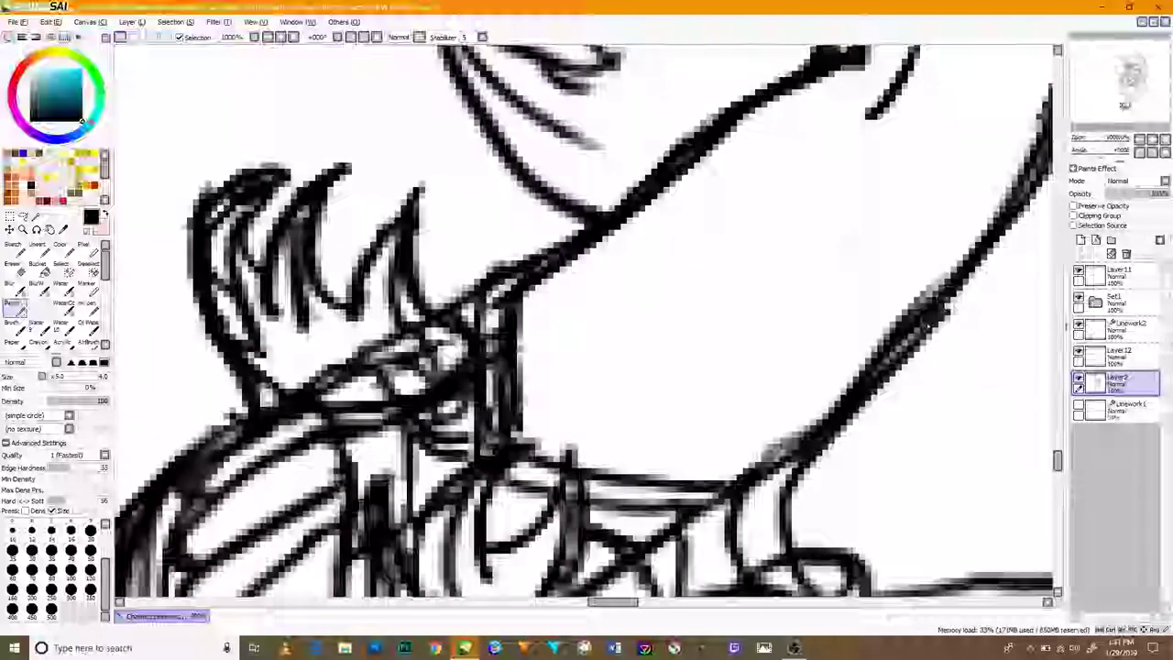
scroll(937, 346, up, 2)
drag(910, 300, 931, 267)
drag(916, 282, 893, 322)
drag(830, 394, 924, 271)
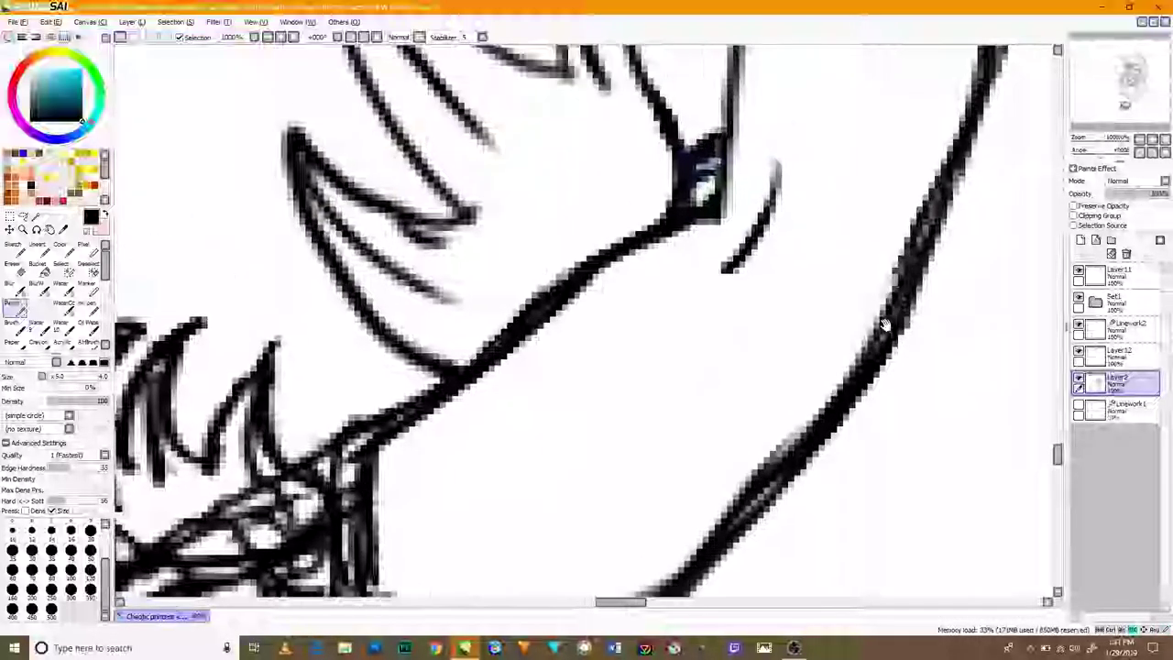
mouse_move(774, 437)
mouse_down()
mouse_move(884, 303)
mouse_move(848, 365)
mouse_up()
drag(861, 333, 827, 412)
scroll(825, 412, down, 4)
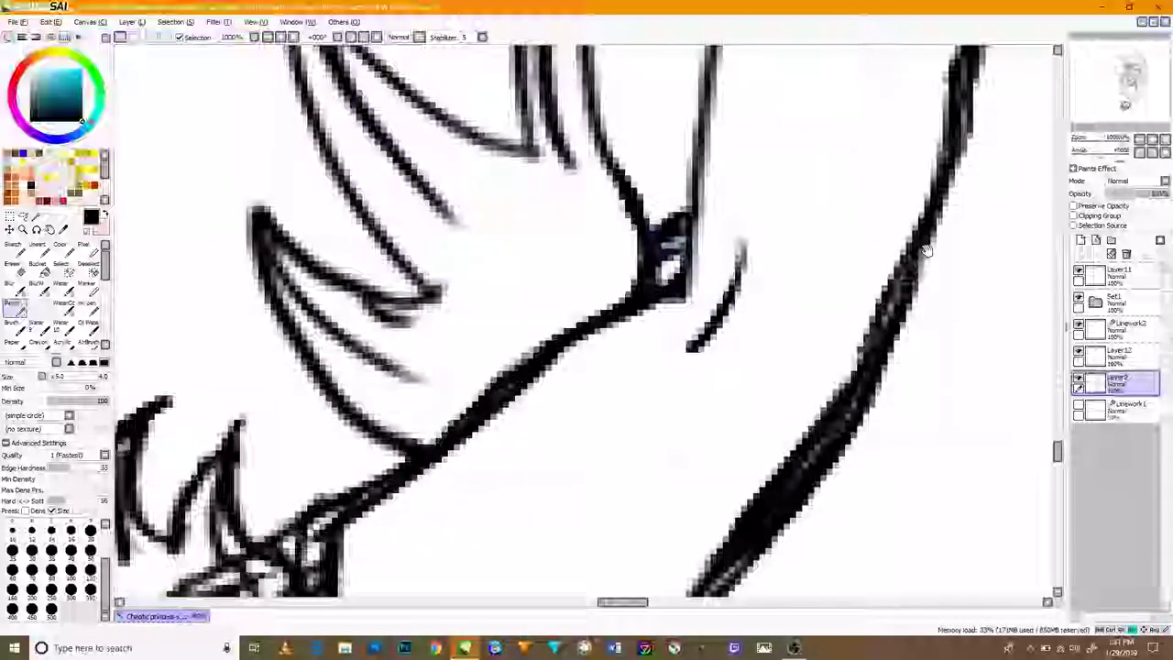
scroll(842, 286, up, 4)
drag(863, 354, 799, 537)
drag(833, 414, 901, 276)
- Thicken the back outline of the nearer leg just above the winged heel
scroll(876, 284, down, 5)
scroll(943, 291, up, 4)
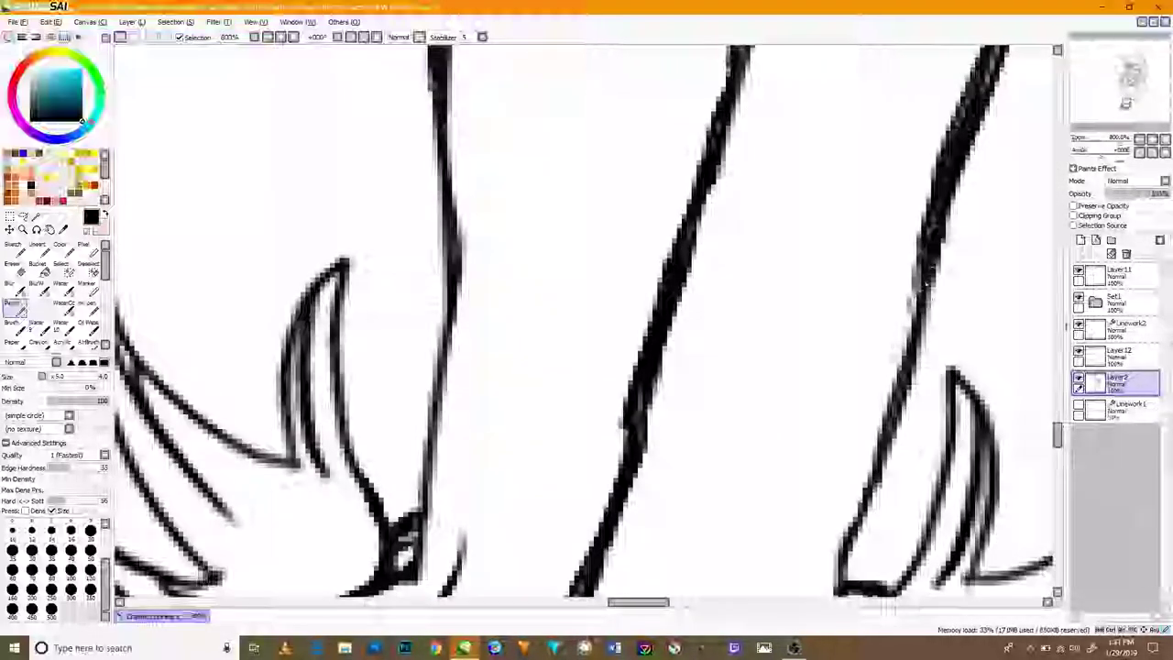
scroll(832, 563, down, 1)
scroll(833, 563, up, 2)
mouse_move(834, 555)
mouse_down()
mouse_move(886, 403)
mouse_move(876, 444)
mouse_up()
scroll(844, 570, down, 5)
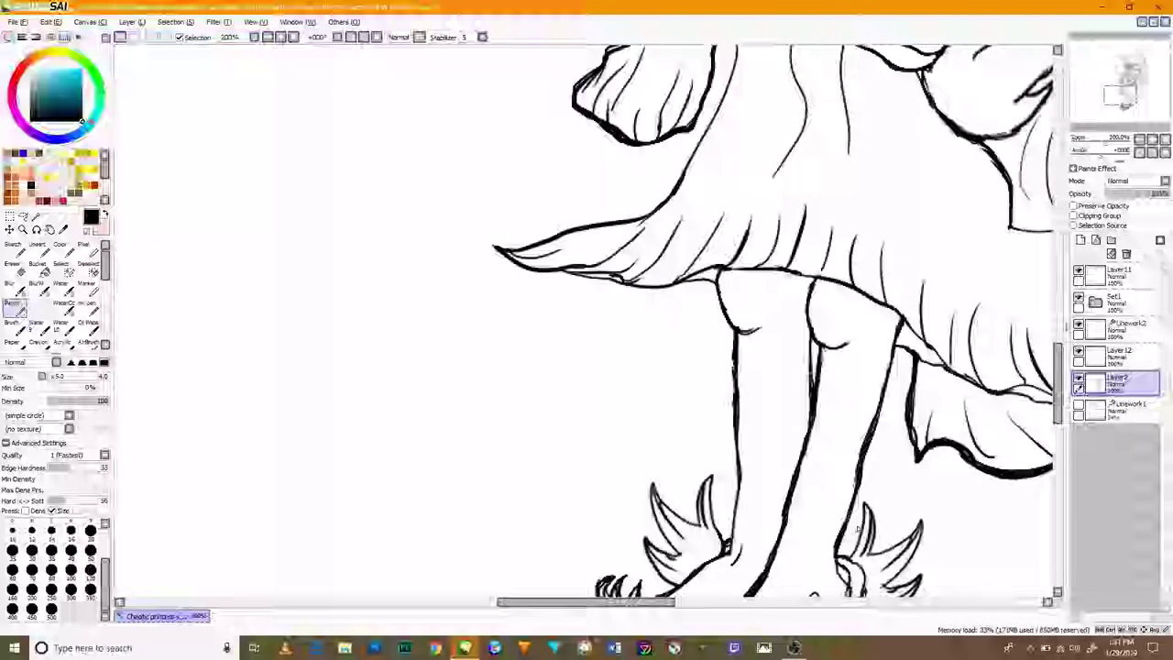
drag(946, 565, 800, 323)
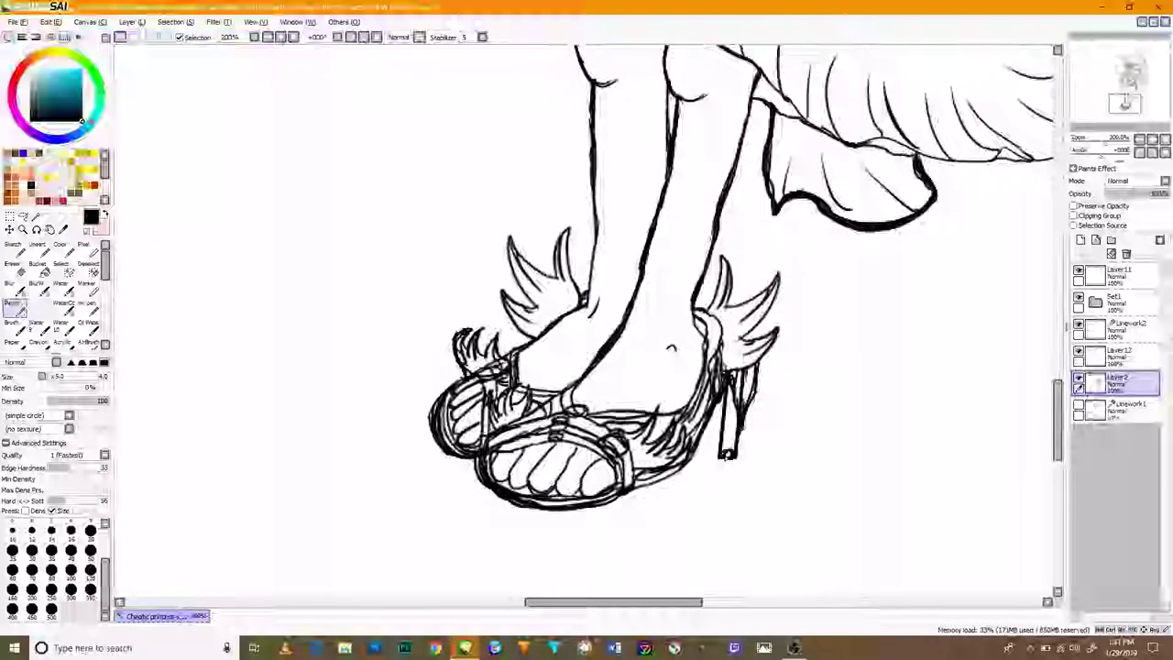
- Review the whole figure's line art from the shoes up to the head
scroll(720, 444, up, 4)
scroll(724, 438, down, 4)
scroll(656, 275, down, 4)
scroll(673, 209, up, 1)
drag(651, 185, 641, 367)
drag(671, 231, 664, 374)
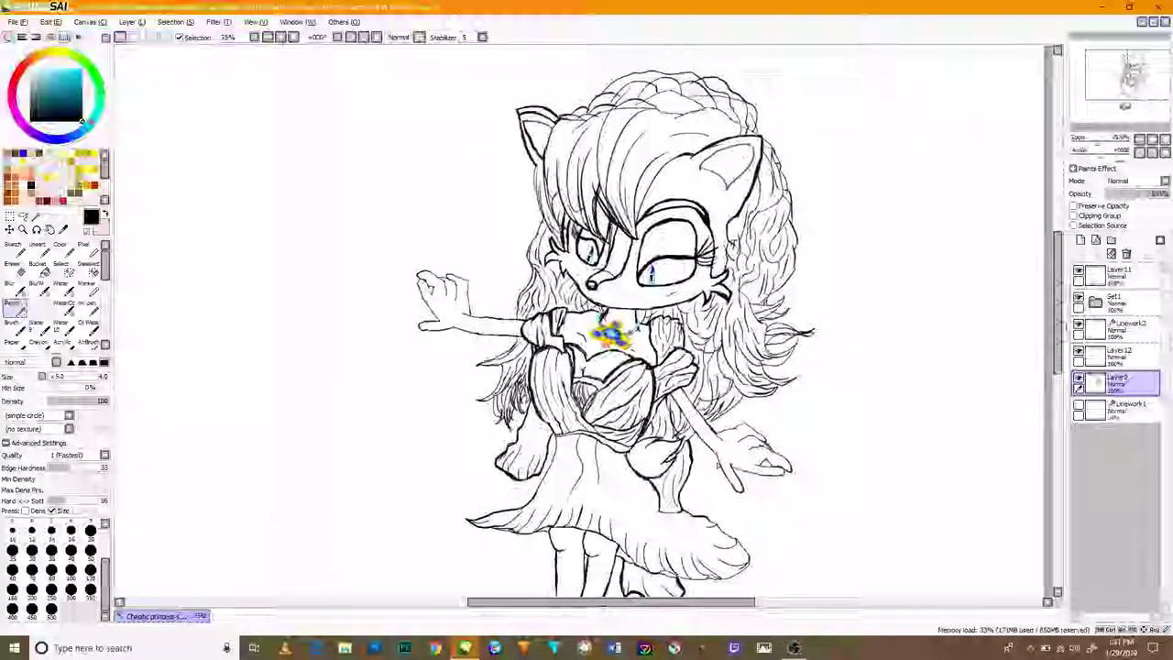
scroll(652, 302, up, 5)
scroll(649, 291, down, 5)
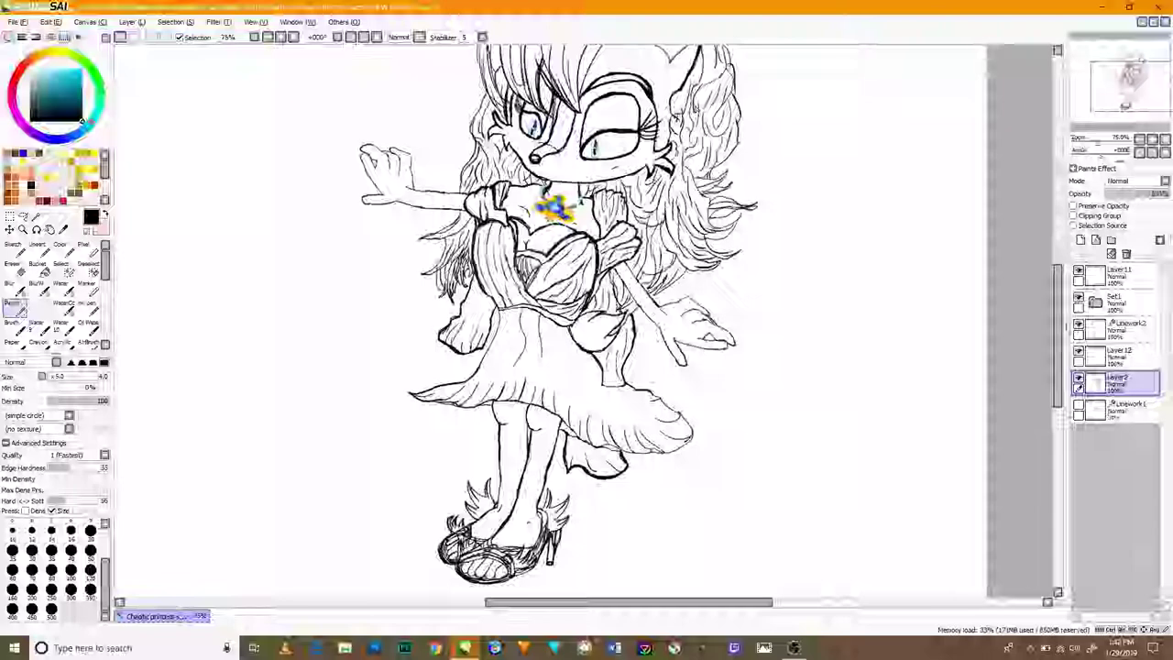
scroll(465, 118, down, 2)
scroll(449, 146, up, 4)
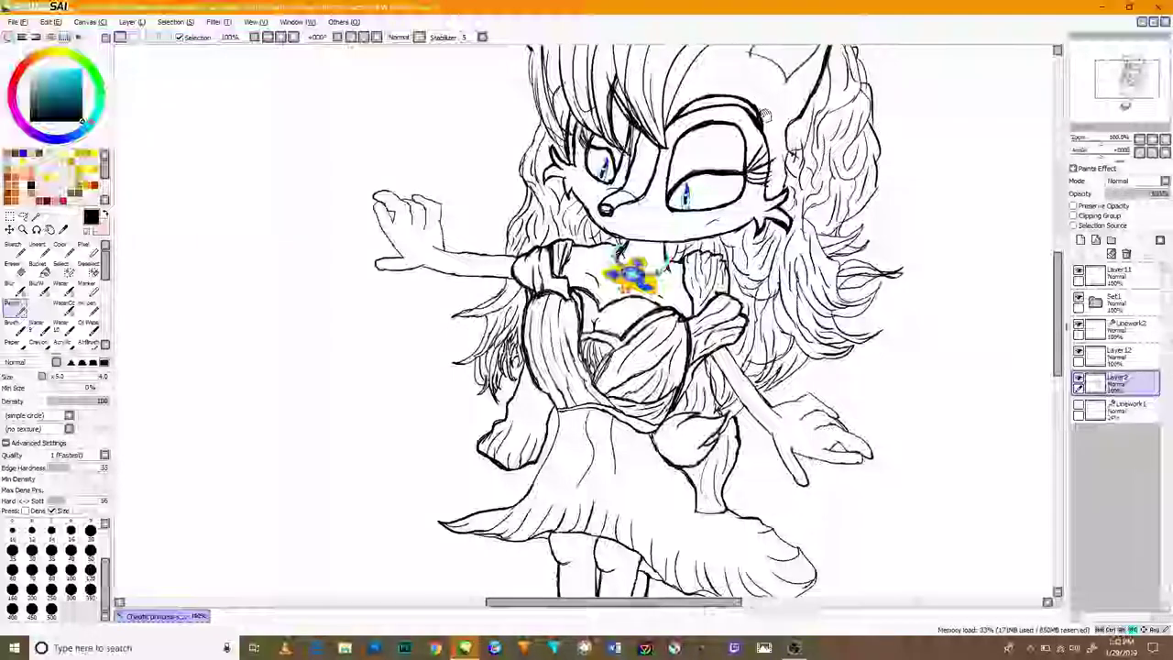
- Add a new layer and place it directly beneath Layer12
scroll(503, 225, up, 3)
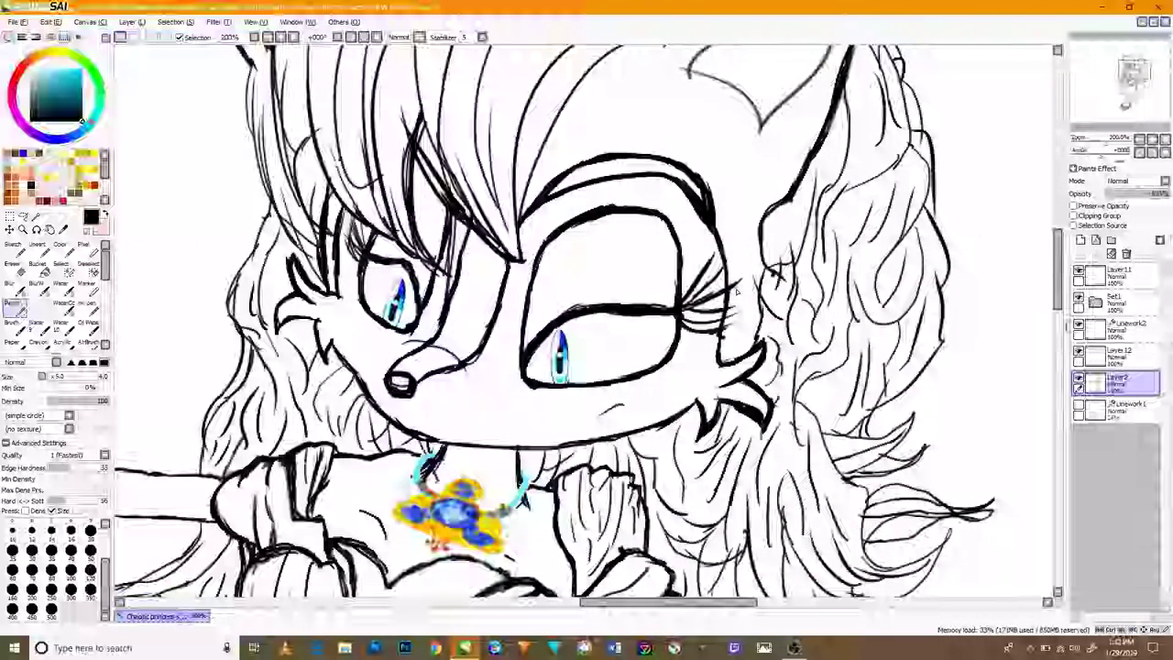
click(1118, 356)
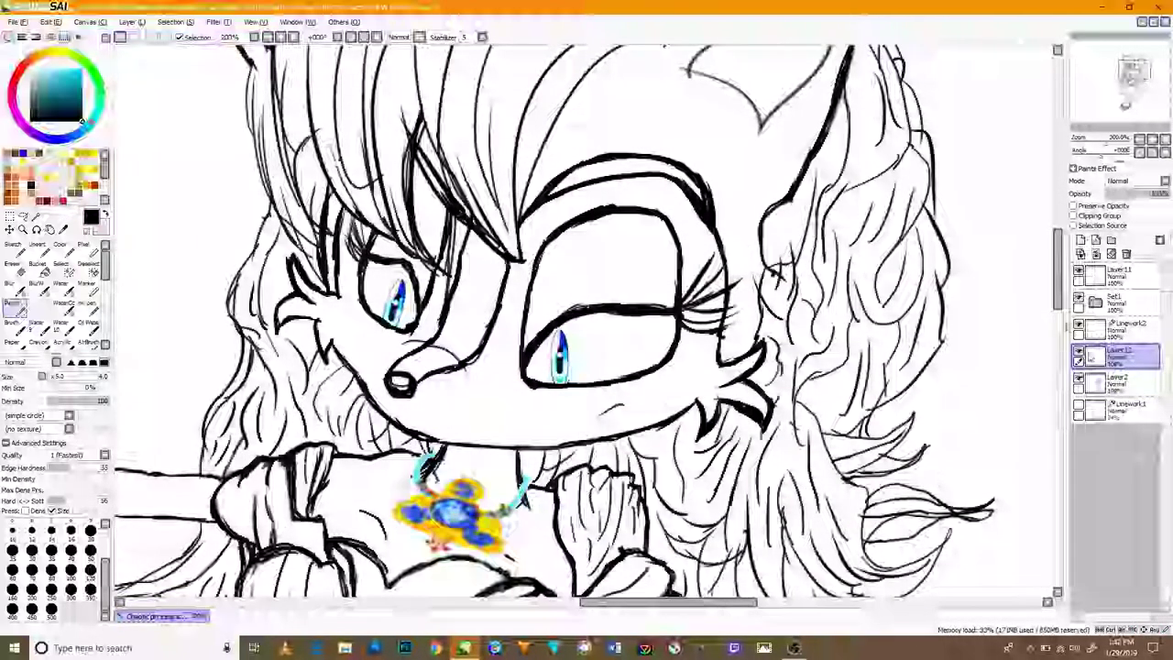
click(1081, 240)
drag(1115, 357, 1112, 396)
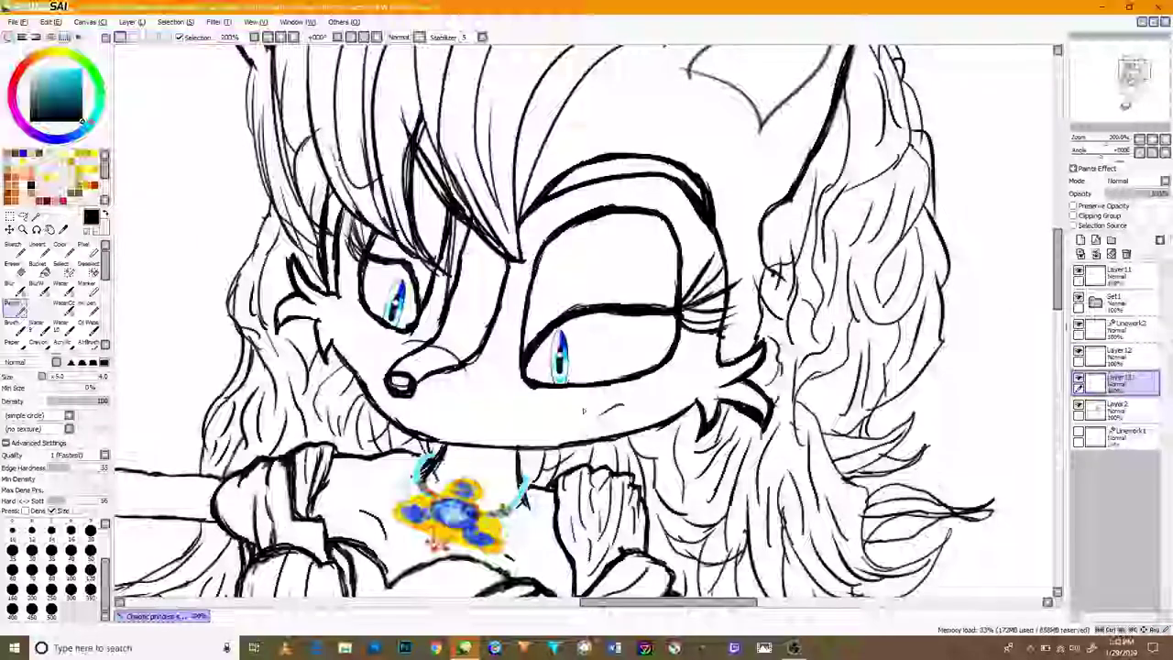
- Draw a long curved hair strand from beside the near cheek down toward the puffed sleeve on Layer13
drag(748, 343, 741, 281)
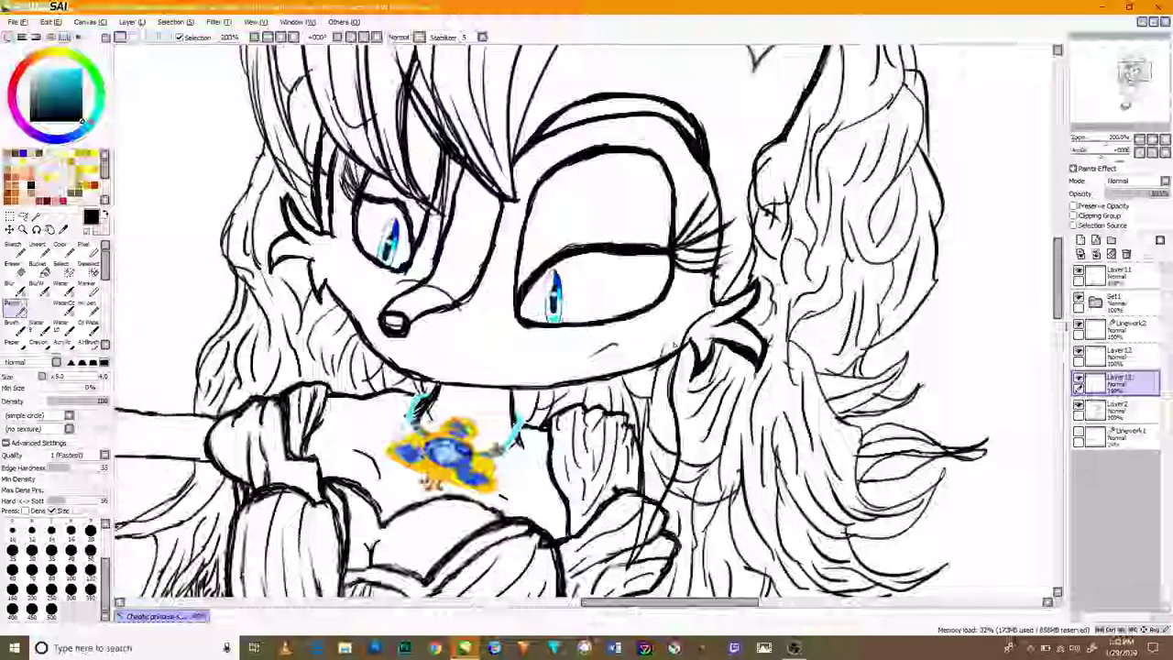
drag(697, 282, 687, 352)
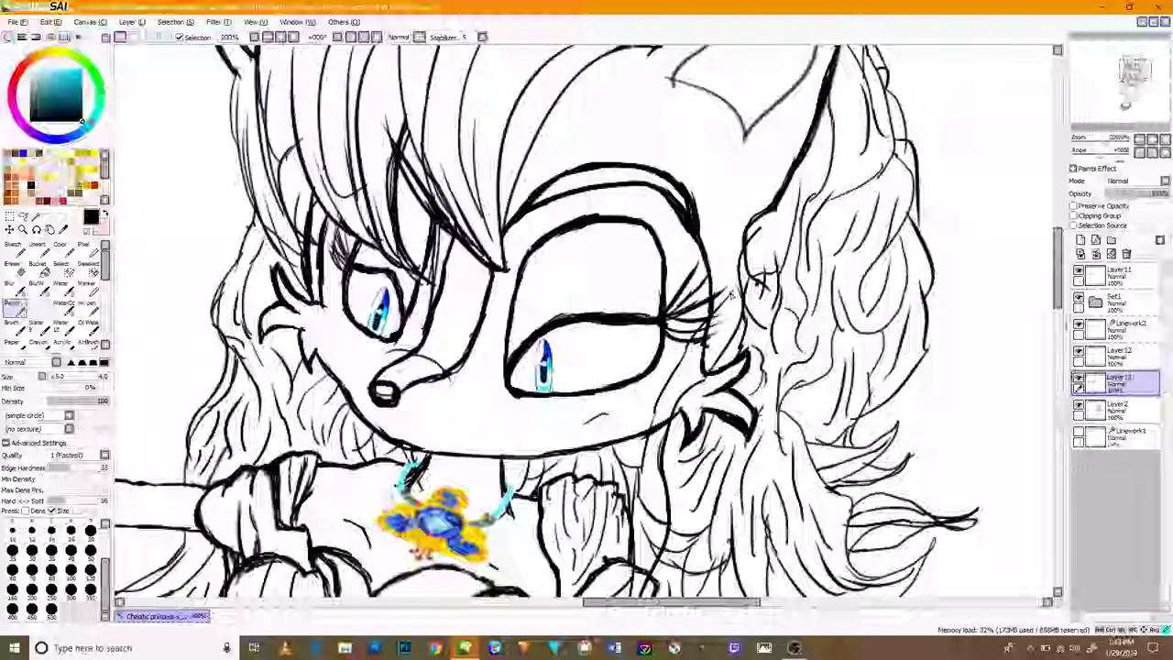
scroll(727, 302, up, 2)
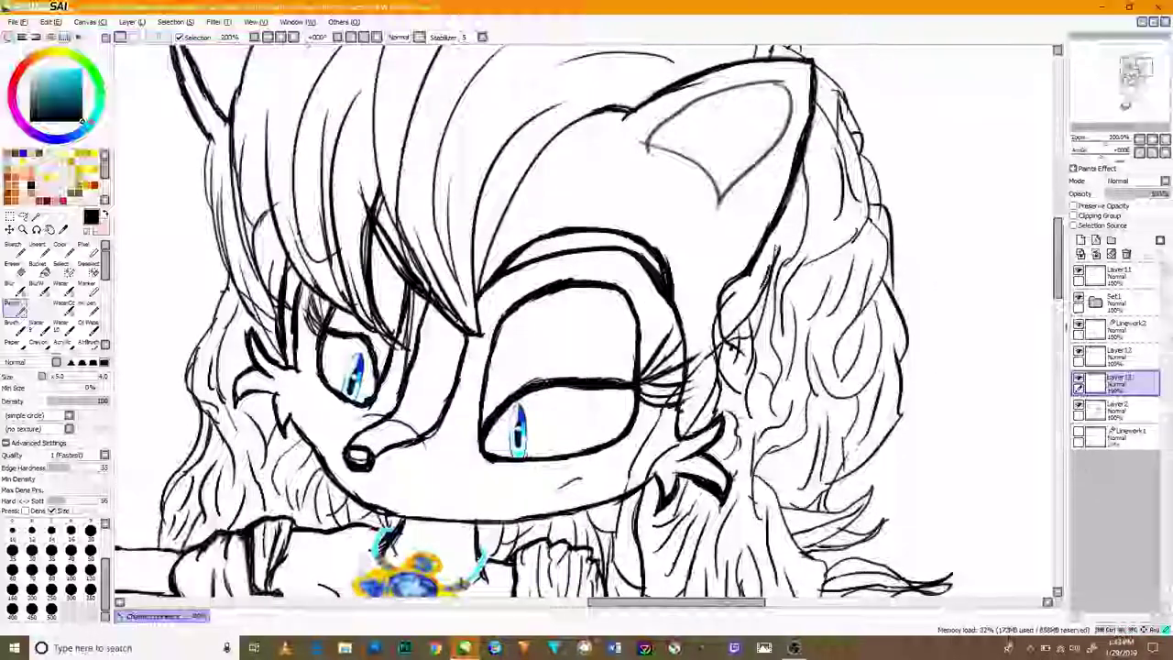
scroll(647, 541, down, 1)
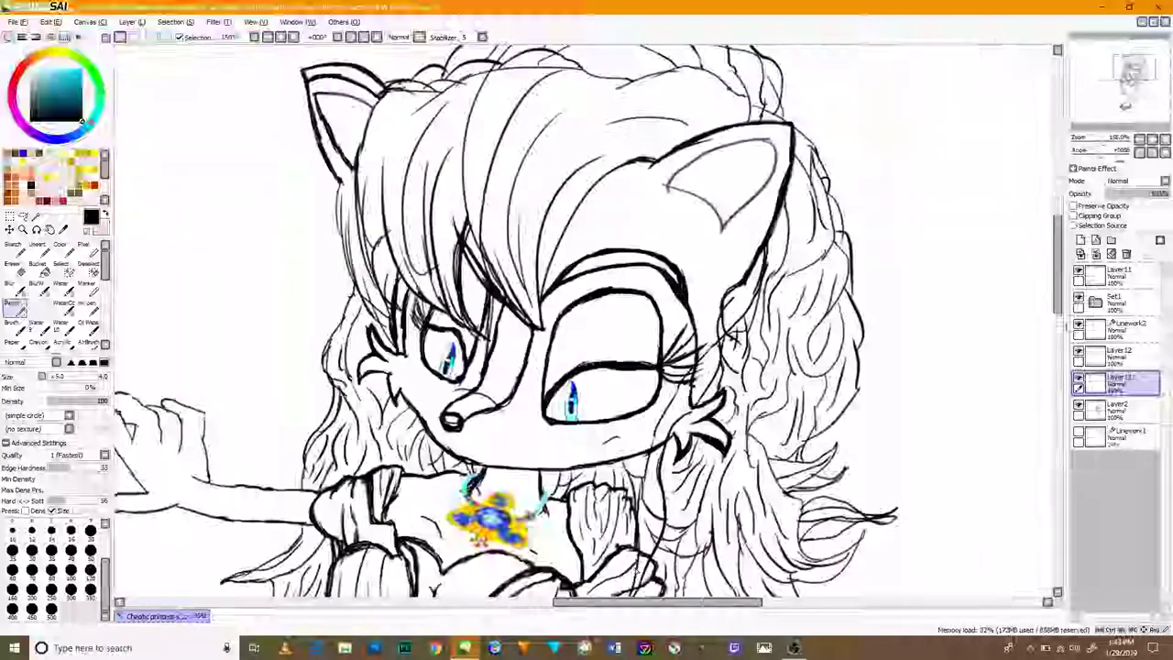
- Draw the inner edge of the hair lock from the near ear across the lashes and down past the jaw
scroll(652, 539, up, 4)
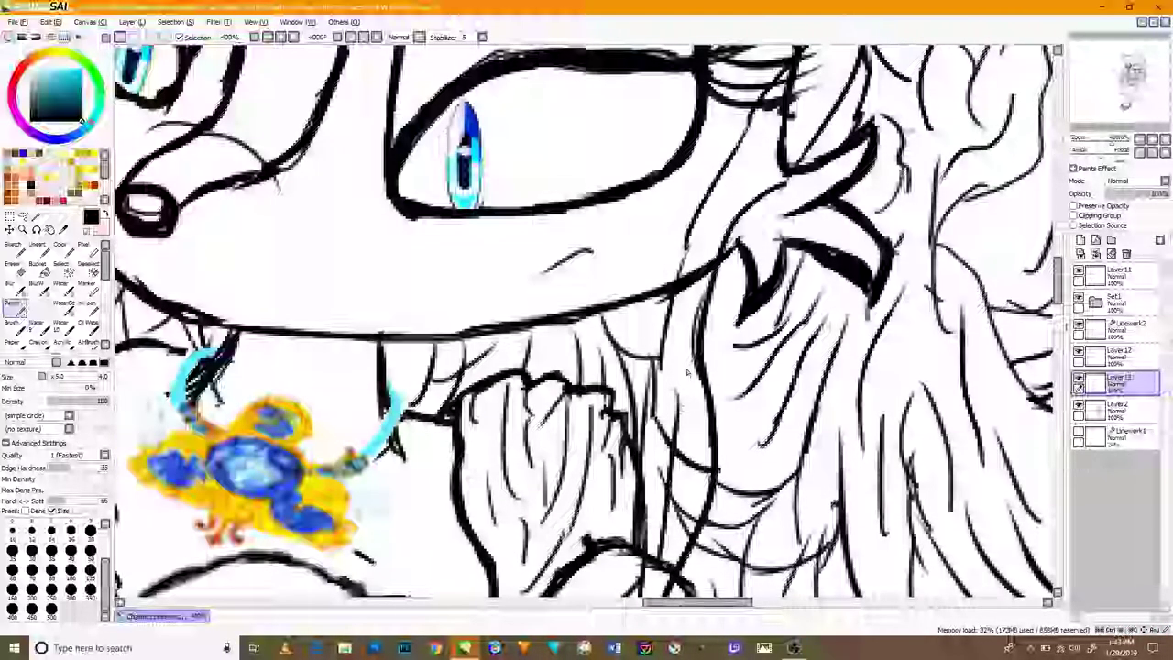
scroll(686, 376, up, 4)
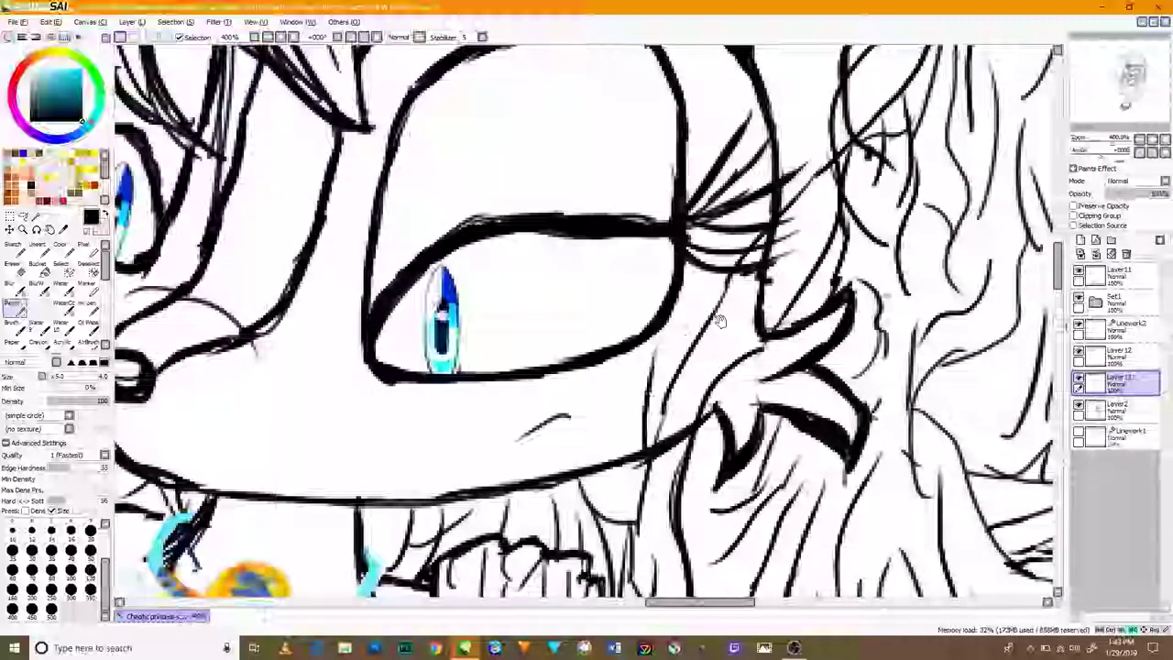
drag(723, 319, 699, 383)
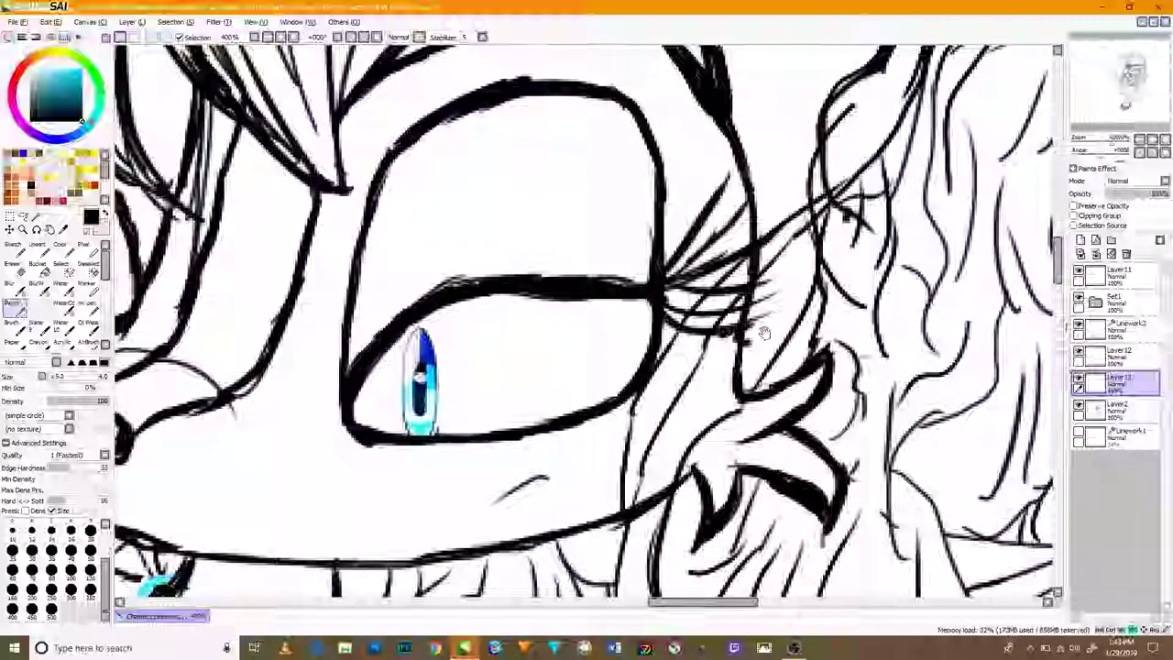
drag(764, 333, 804, 239)
drag(701, 500, 730, 328)
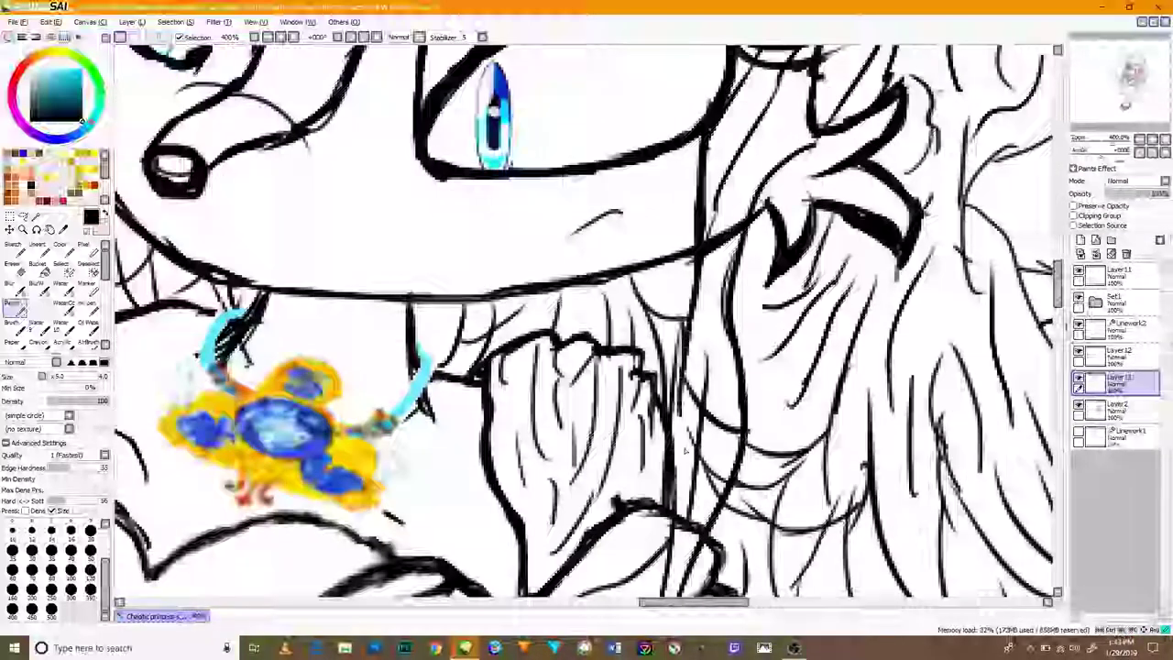
- Extend the near-side lock's strands past the sleeve ruffle so they taper to a point over the puffed sleeve
scroll(682, 437, down, 2)
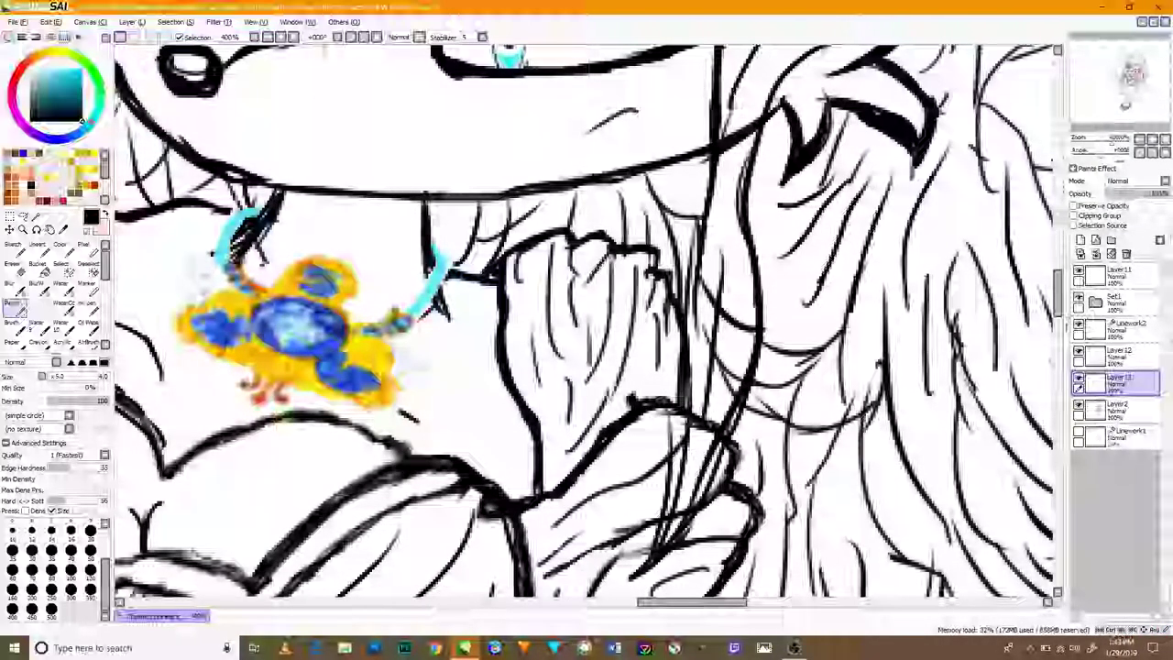
drag(694, 282, 697, 359)
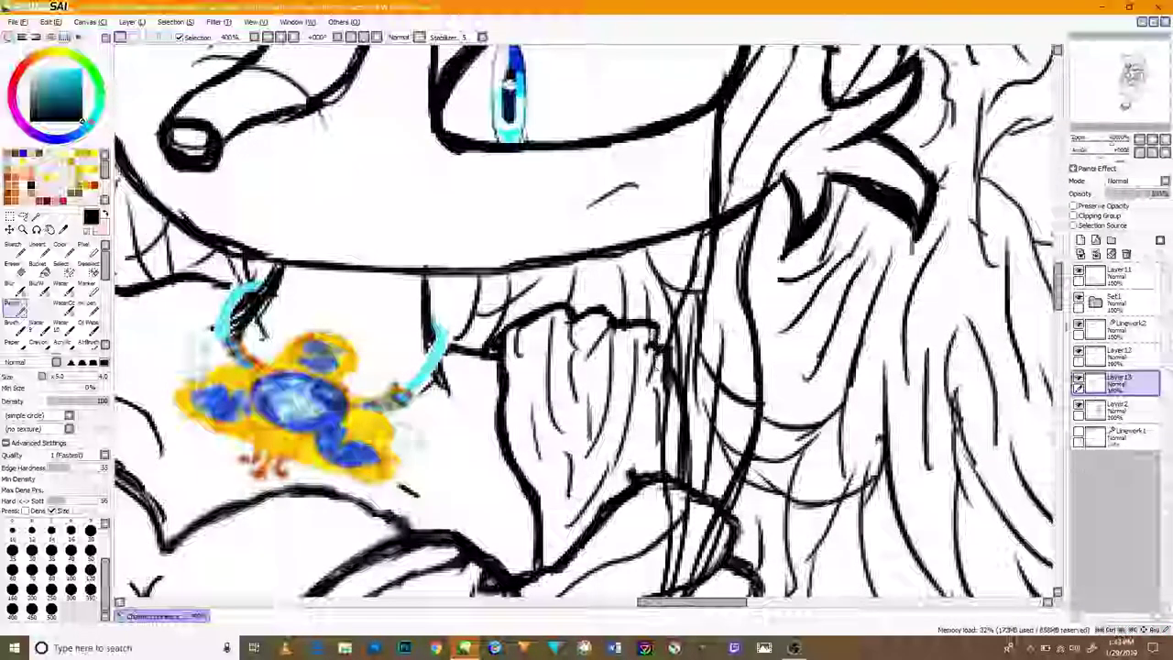
scroll(541, 281, down, 5)
scroll(540, 281, up, 3)
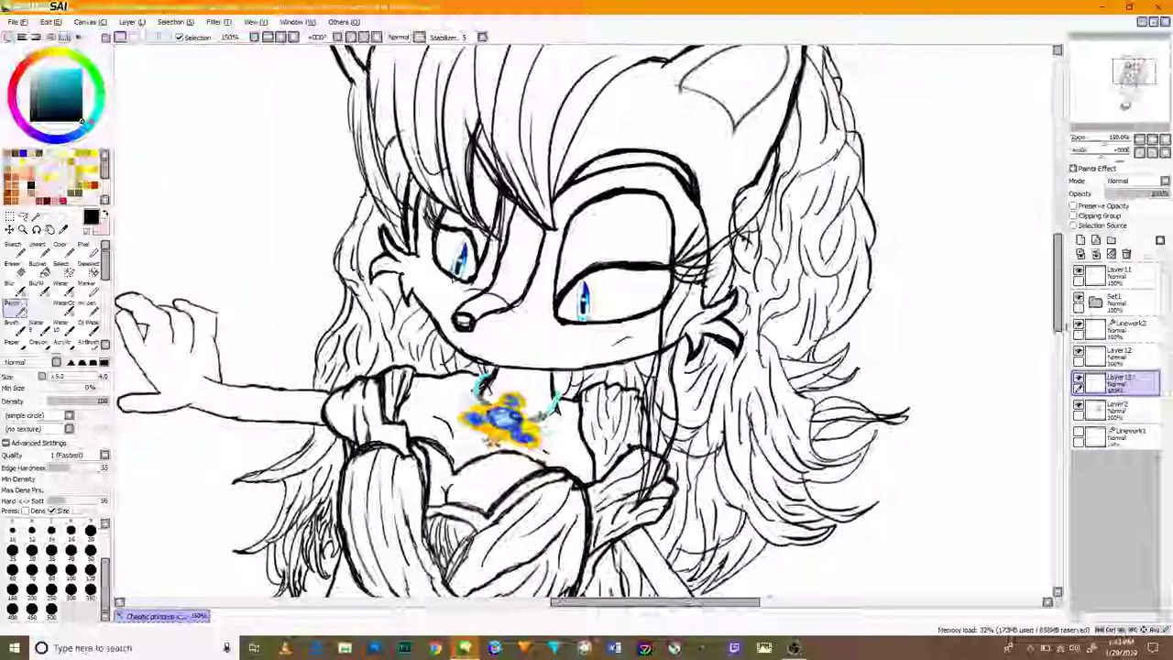
scroll(744, 273, up, 1)
scroll(747, 284, up, 3)
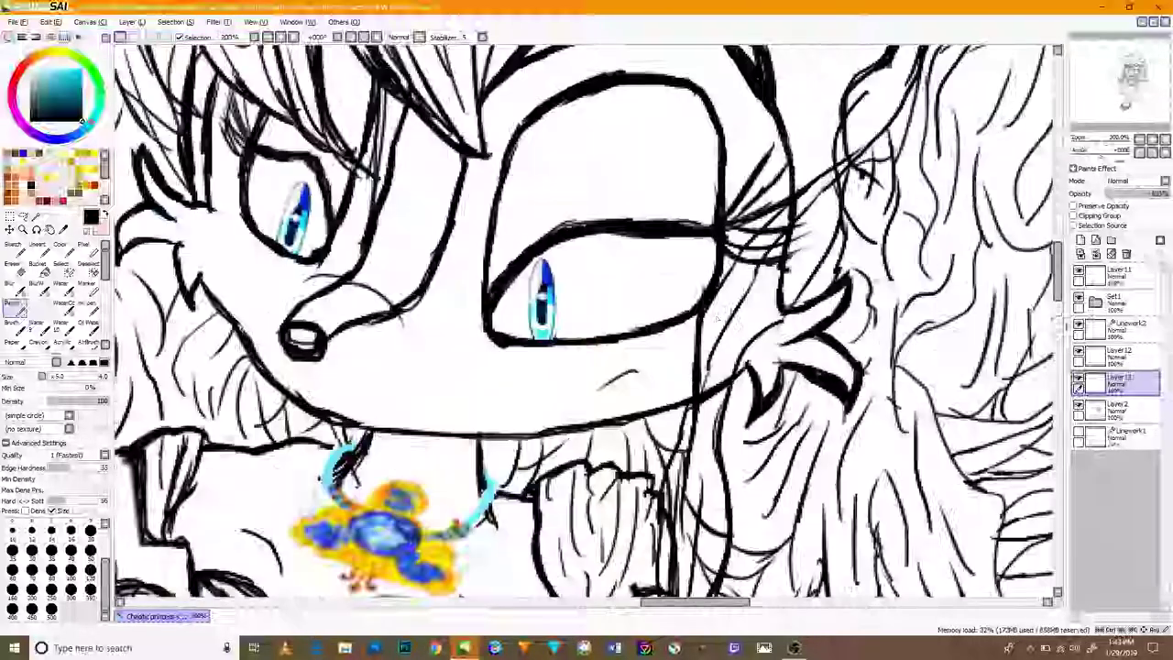
- Draw the outer edge of the near-side lock from the base of the ear down behind the cheek fur
scroll(755, 295, up, 1)
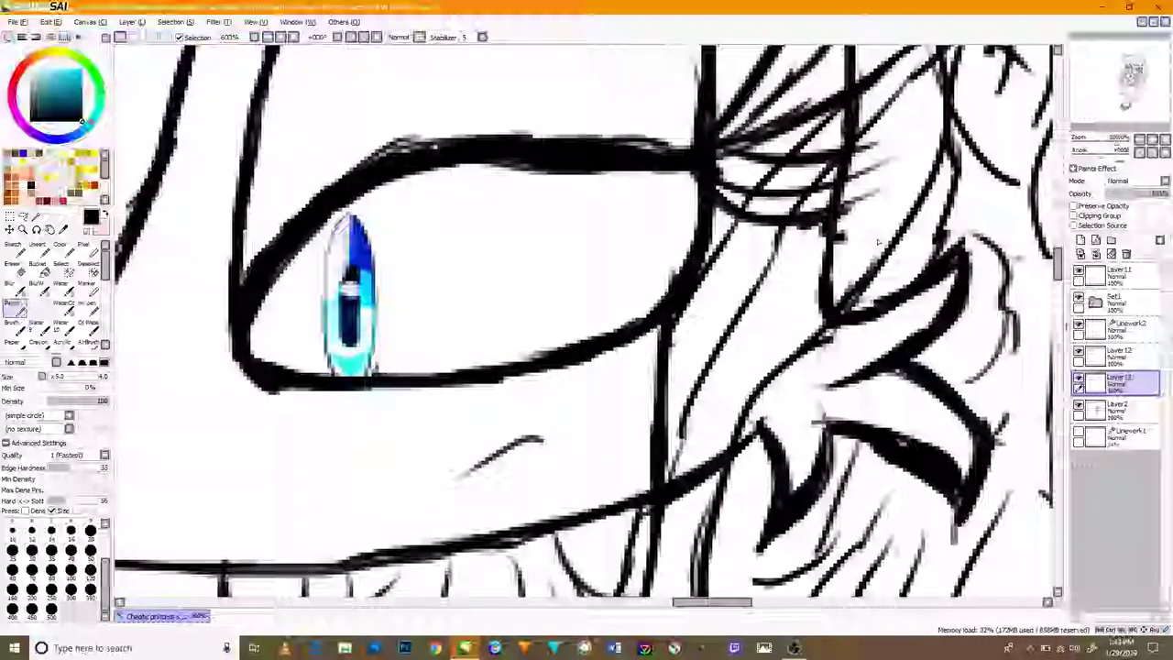
drag(856, 271, 817, 367)
drag(926, 152, 821, 381)
scroll(587, 320, down, 1)
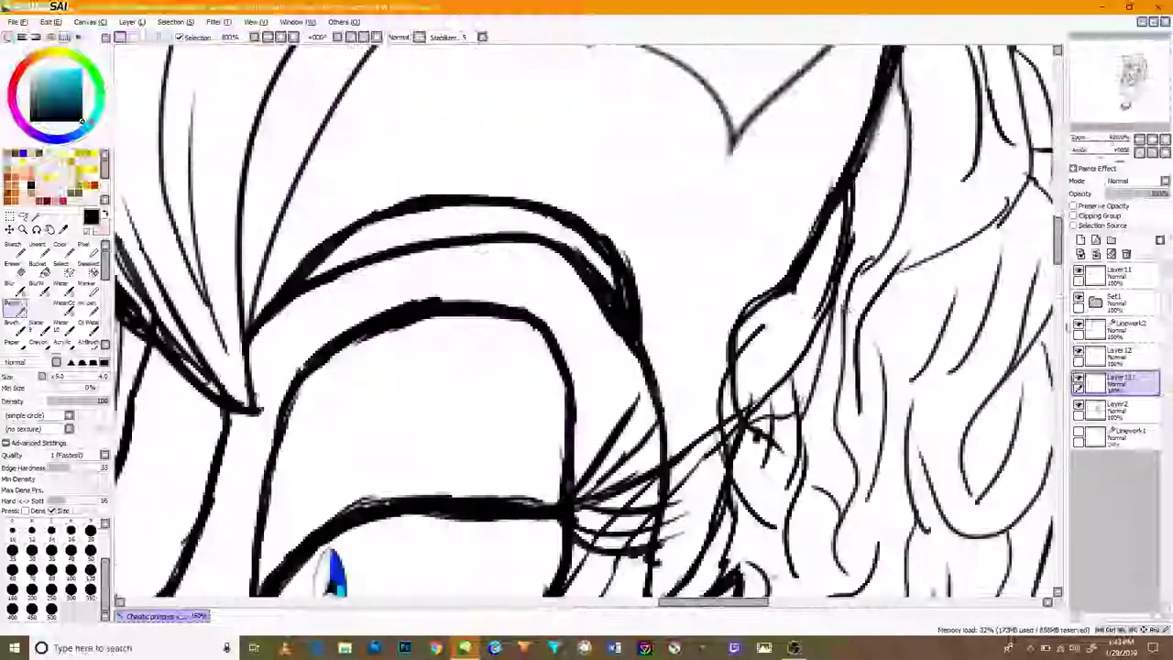
scroll(586, 320, down, 3)
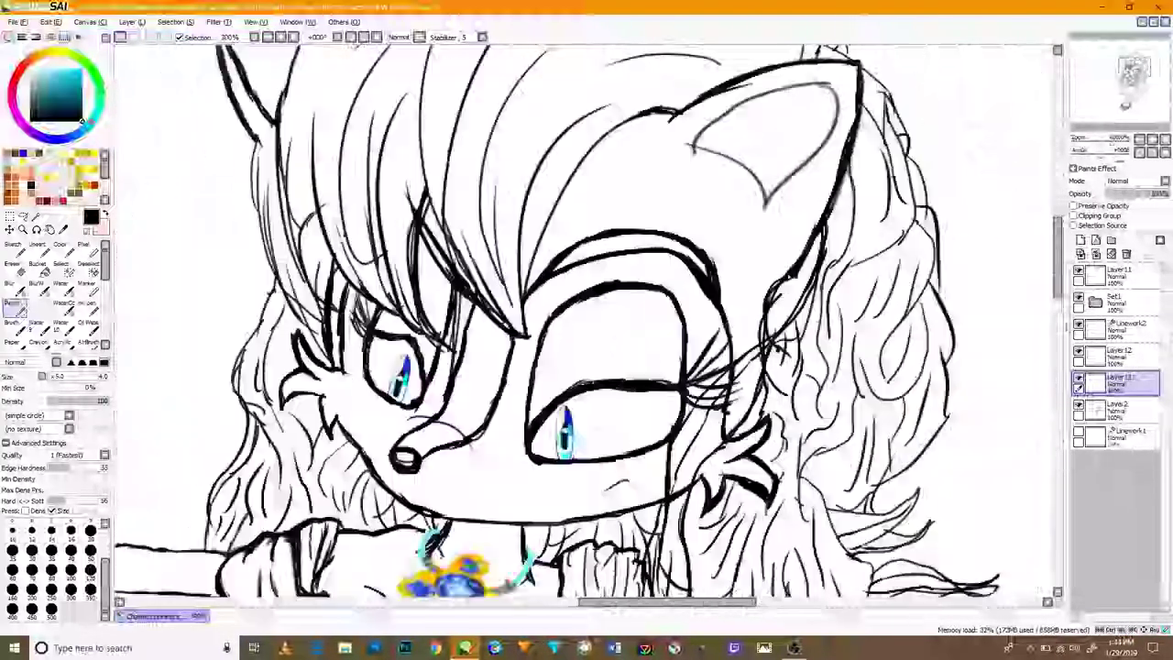
- Start a matching hair lock on the far side of the face with a strand running down past the cheek fur
drag(565, 307, 852, 321)
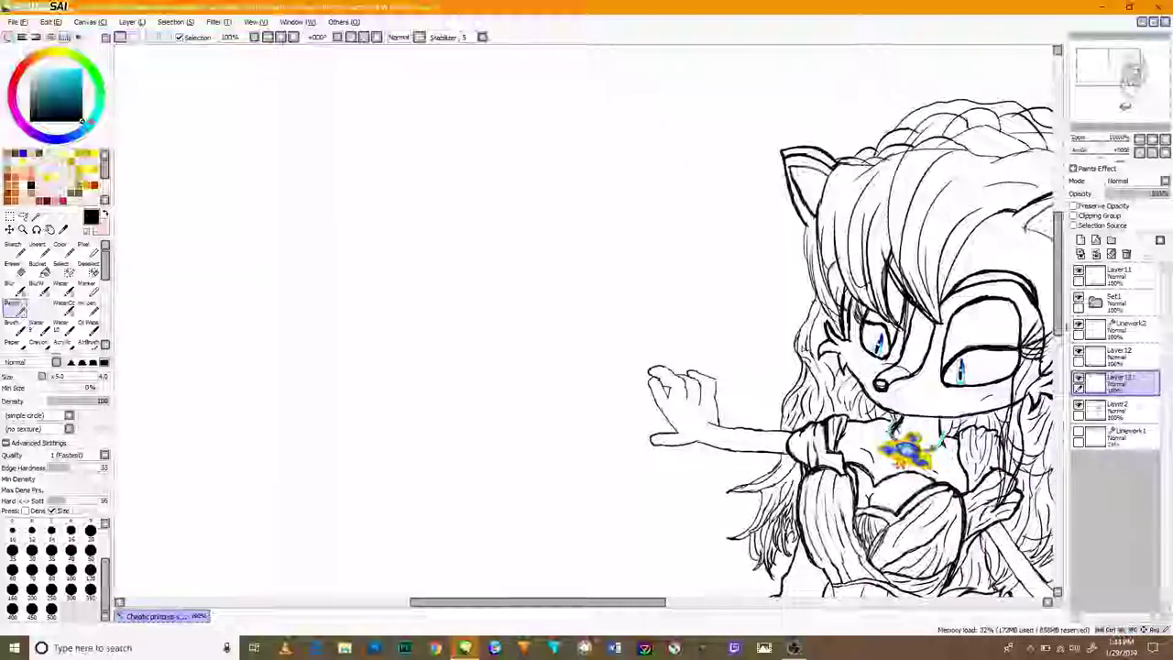
scroll(811, 316, up, 1)
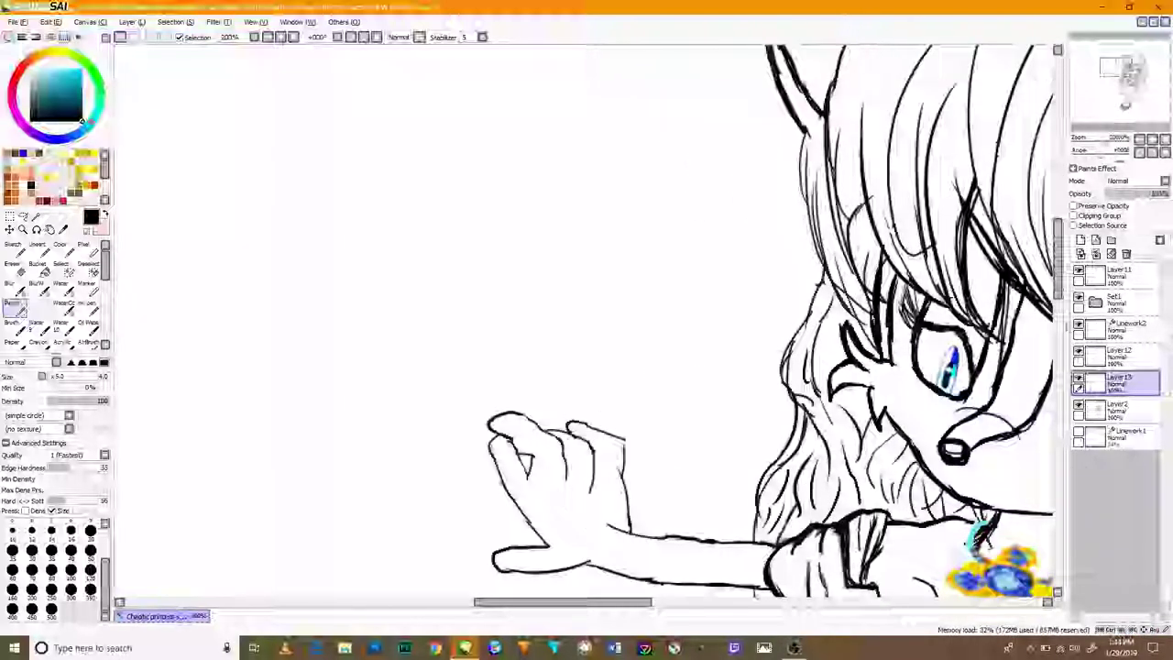
scroll(871, 311, down, 3)
scroll(888, 314, up, 2)
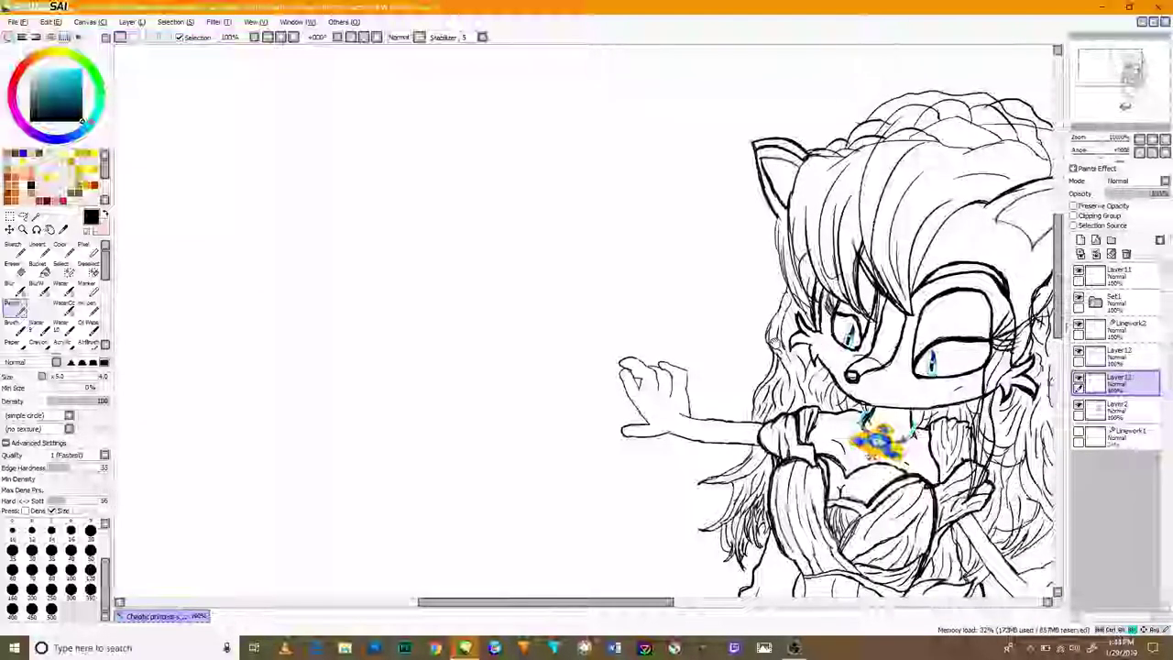
scroll(867, 353, up, 3)
drag(867, 353, 519, 250)
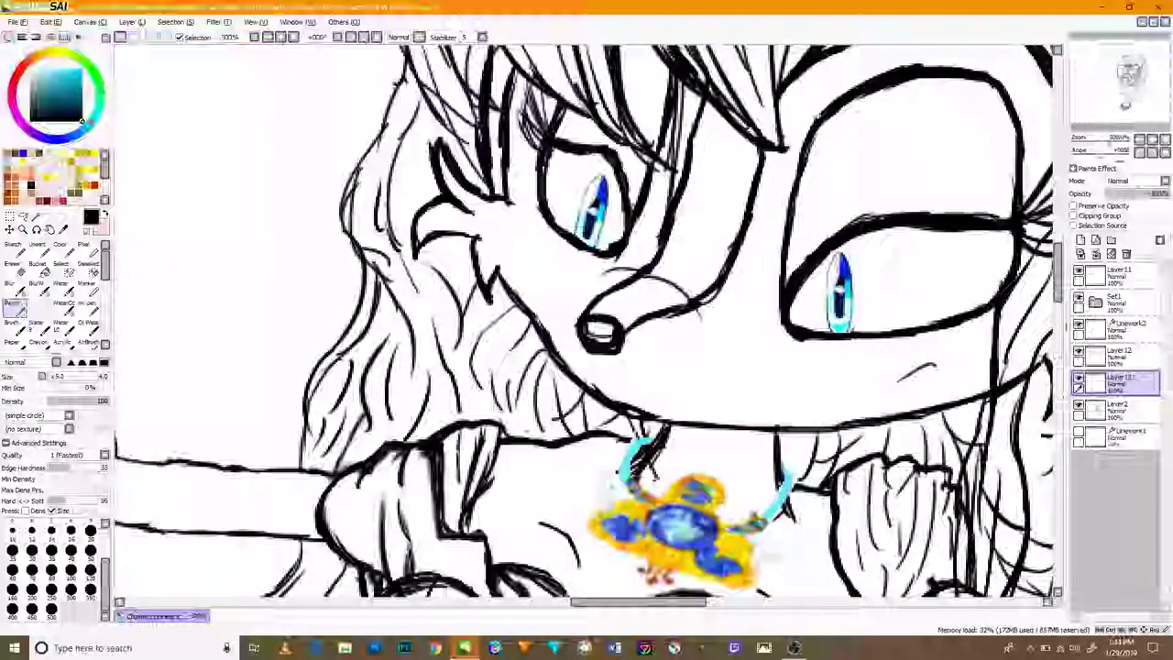
drag(503, 129, 552, 318)
drag(502, 377, 574, 266)
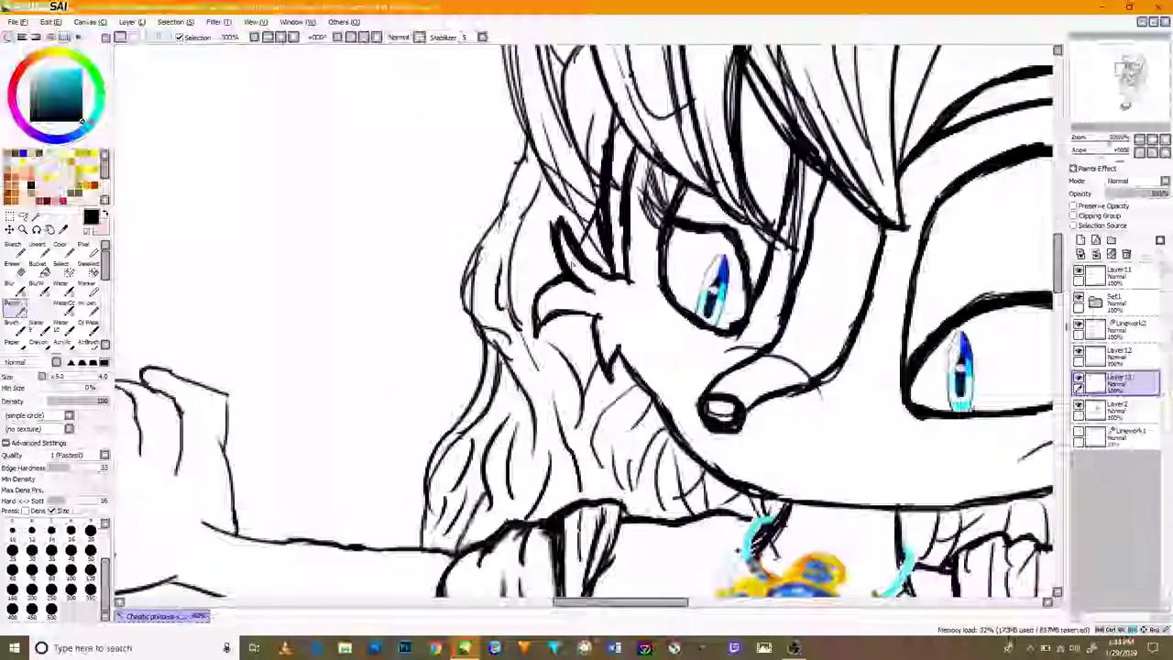
drag(605, 550, 630, 433)
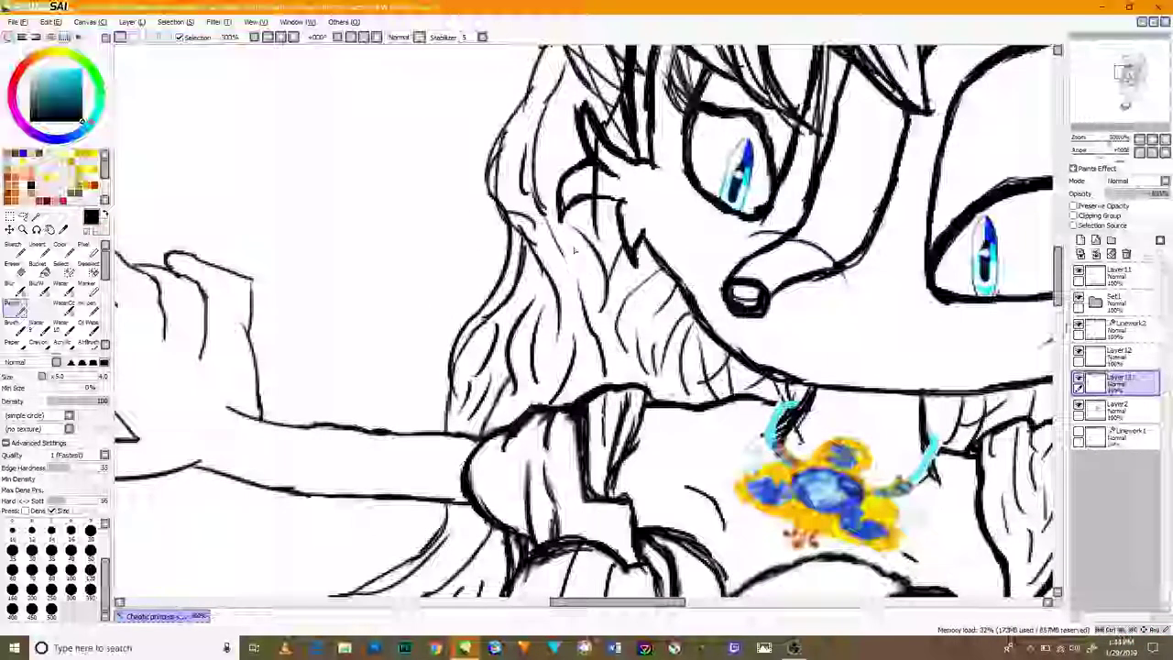
drag(672, 341, 681, 273)
- Lower Layer13's opacity to about 35% and extend the far-side lock down over the shoulder
click(1129, 194)
drag(838, 343, 848, 307)
drag(682, 286, 692, 334)
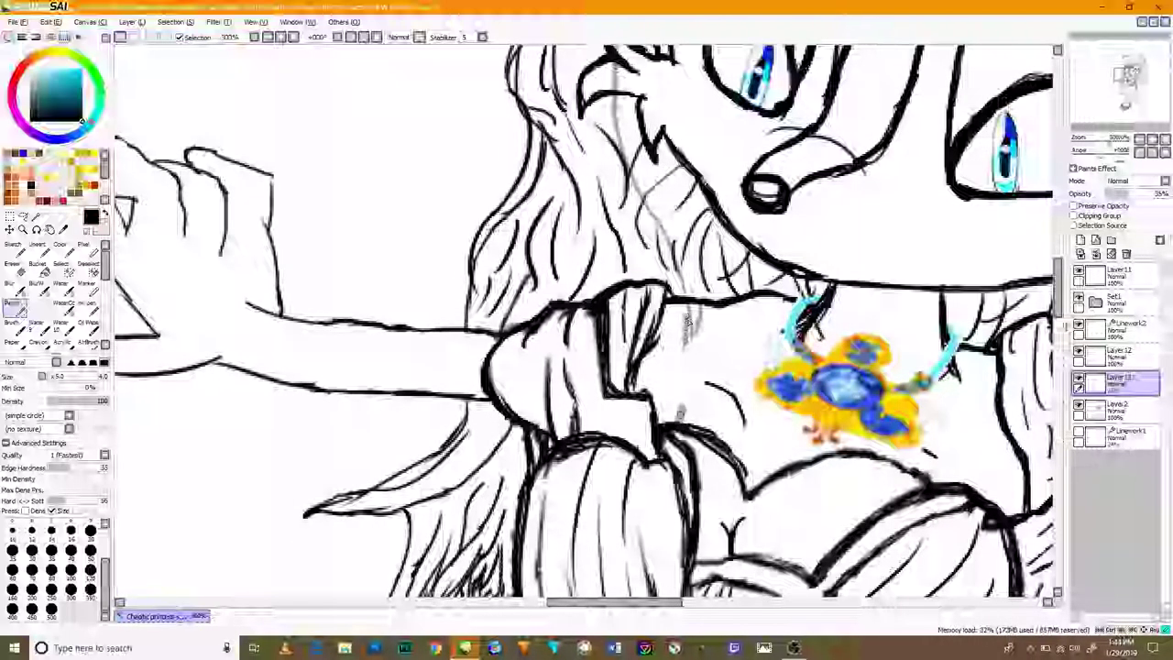
click(1113, 354)
key(e)
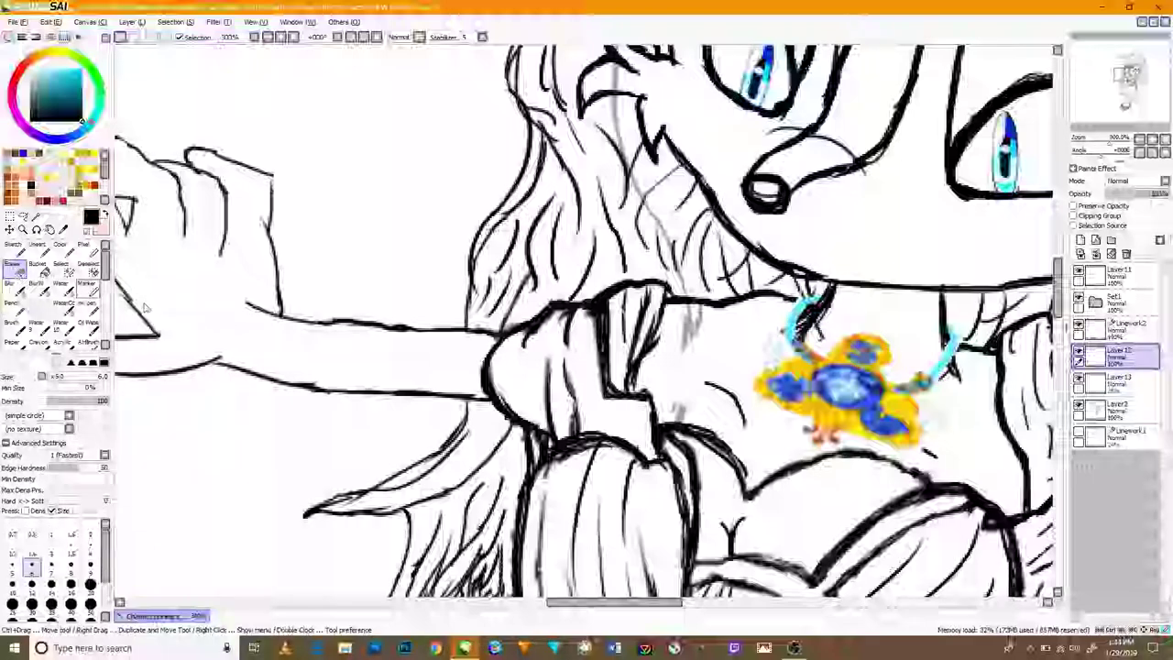
click(1120, 381)
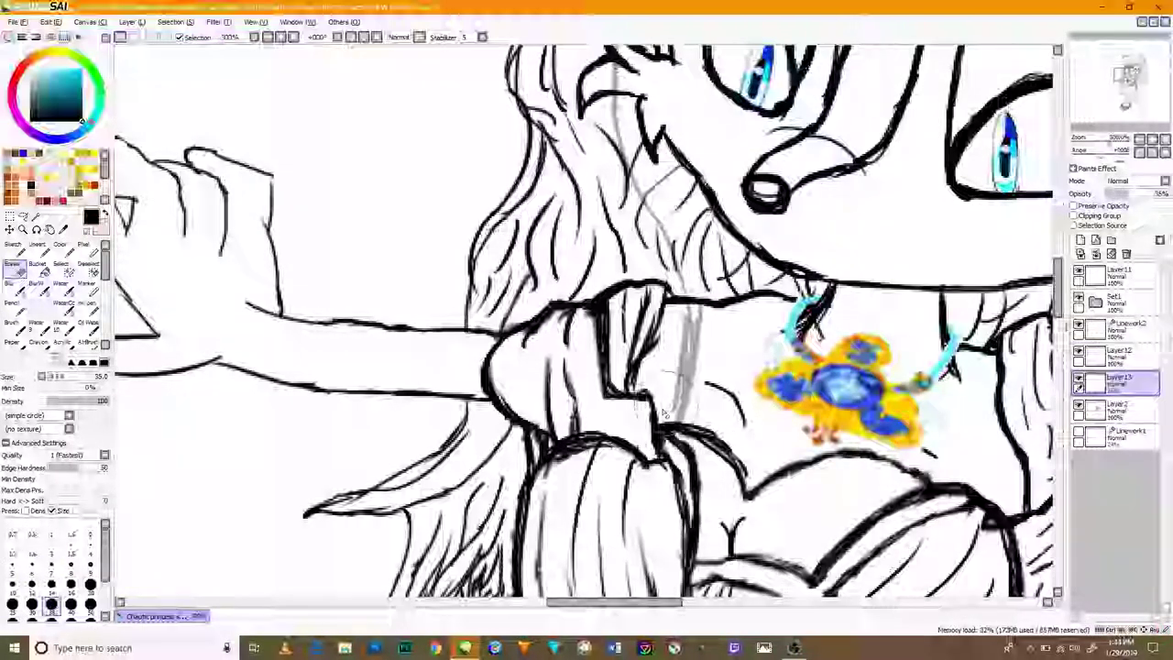
- Draw the far-side lock's upper strands with the pencil, from under the bangs down behind the cheek fur
click(15, 307)
mouse_move(692, 378)
mouse_down()
mouse_move(712, 306)
mouse_move(677, 353)
mouse_up()
mouse_move(673, 401)
mouse_down()
mouse_move(684, 363)
mouse_move(629, 473)
mouse_up()
drag(630, 318, 636, 371)
mouse_move(640, 266)
mouse_down()
mouse_move(632, 374)
mouse_move(650, 467)
mouse_up()
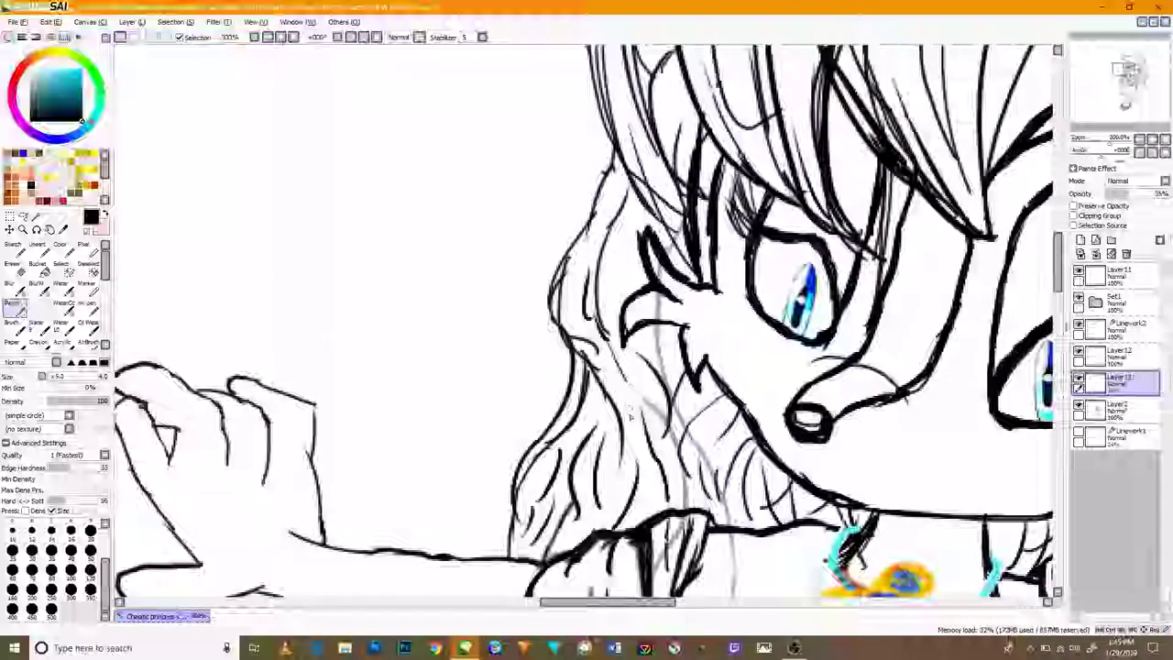
drag(632, 385, 598, 500)
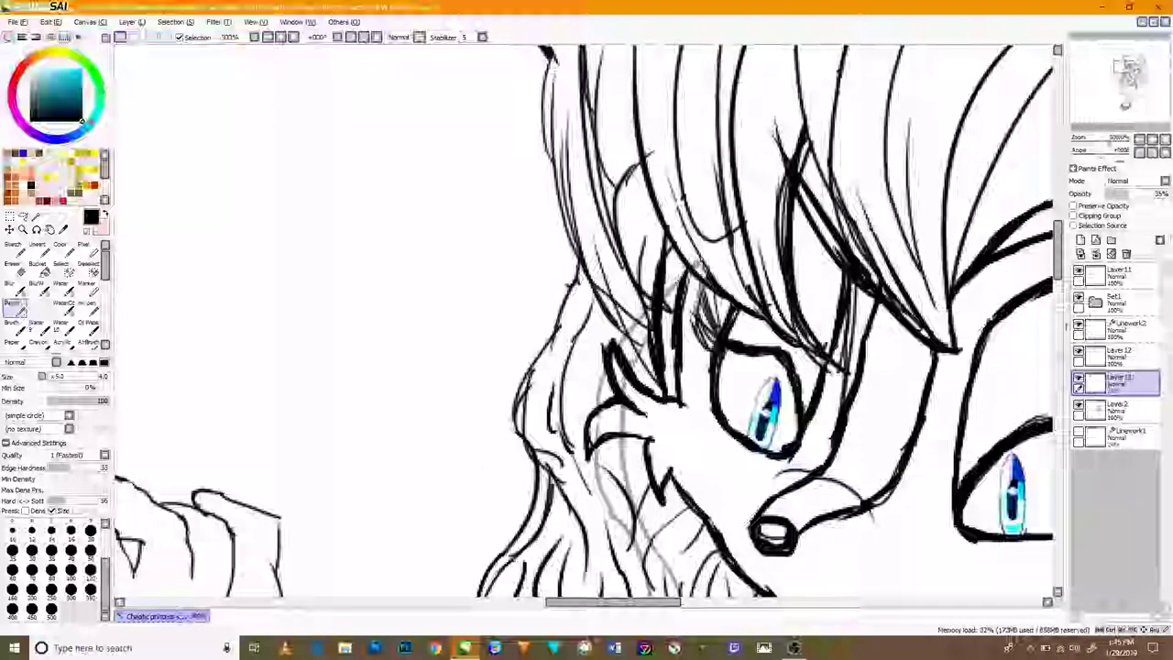
- Extend the far-side lock's outer strands down across the puffed sleeve to the bodice
scroll(584, 449, down, 3)
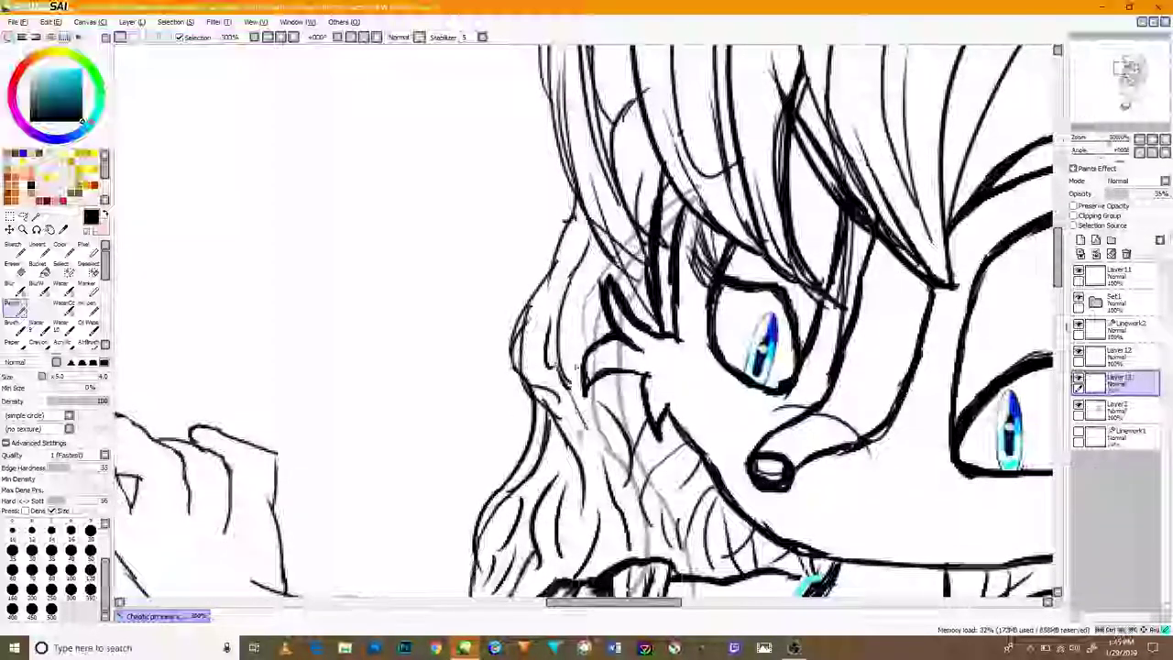
scroll(581, 403, down, 1)
scroll(578, 388, down, 7)
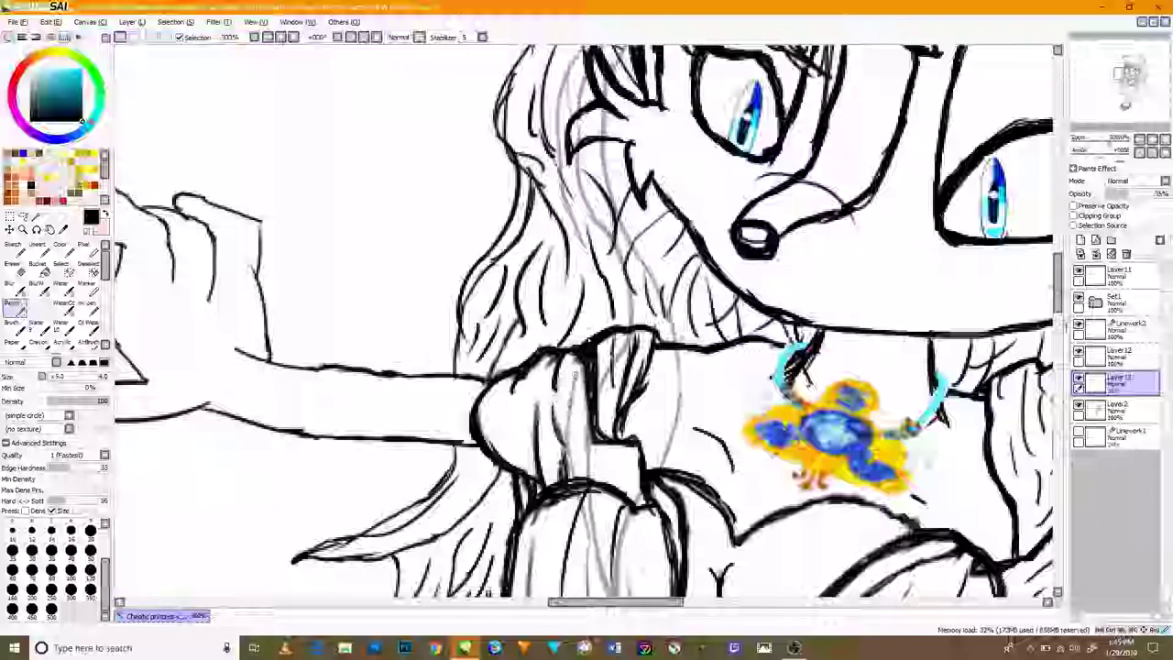
scroll(600, 305, up, 2)
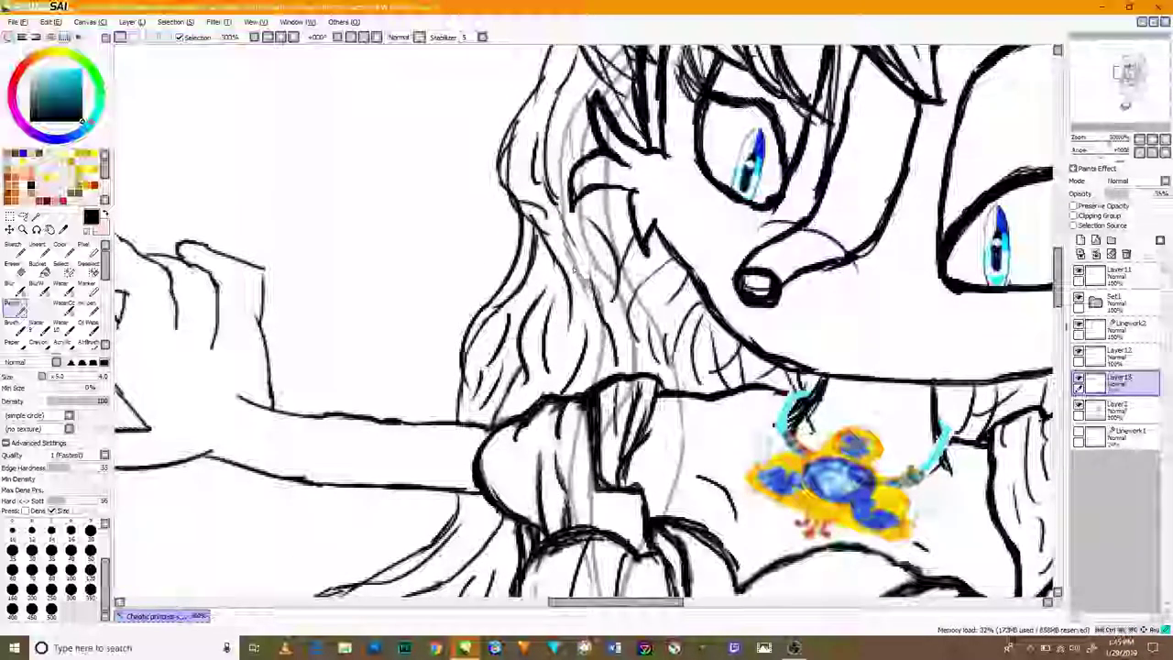
scroll(674, 448, down, 7)
scroll(686, 440, up, 5)
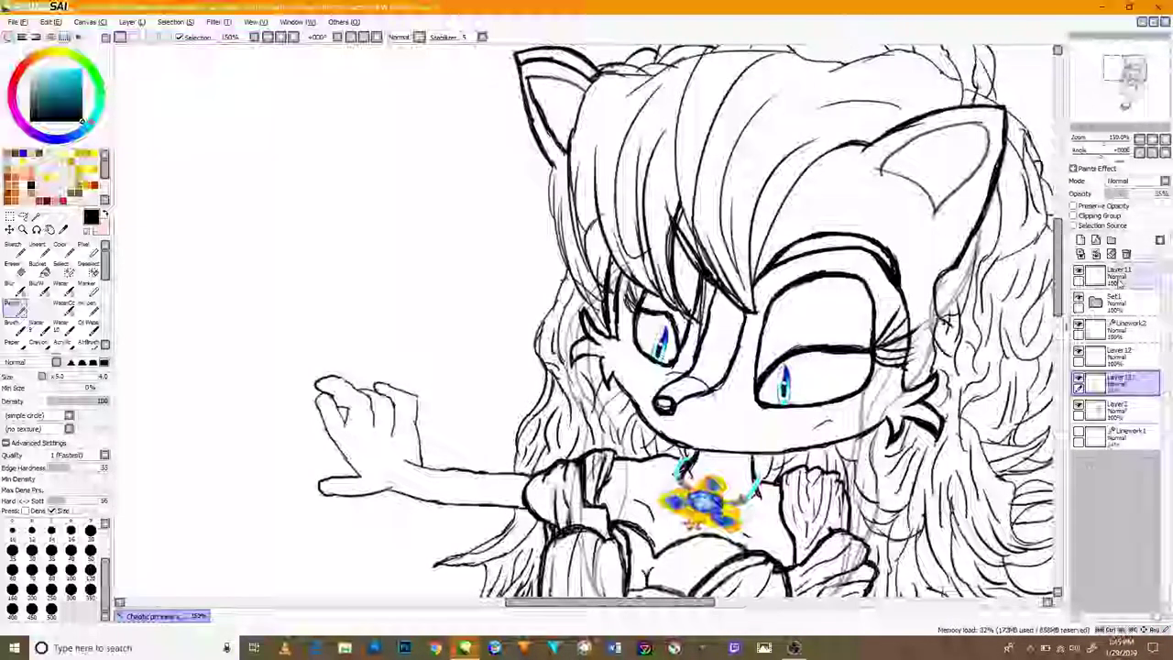
drag(732, 386, 750, 449)
scroll(632, 344, up, 4)
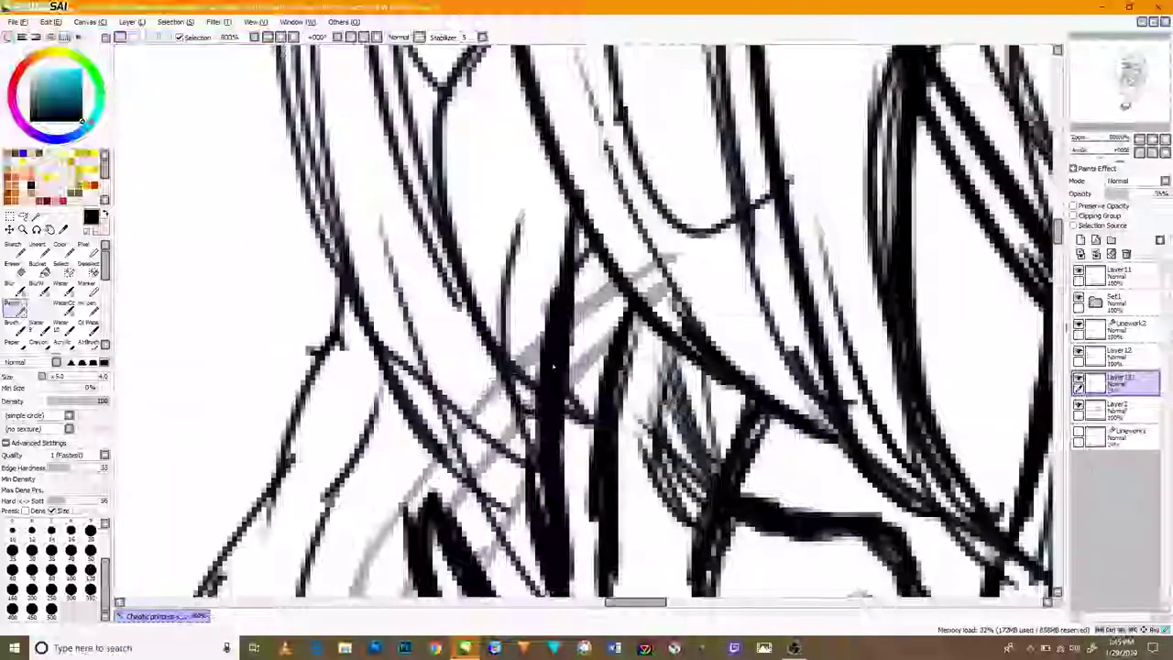
scroll(598, 353, down, 4)
scroll(767, 458, down, 3)
- On Layer2, erase the jaw line, face outline and lower lash tips inside the near-side lock with the Eraser at size 9
click(1120, 410)
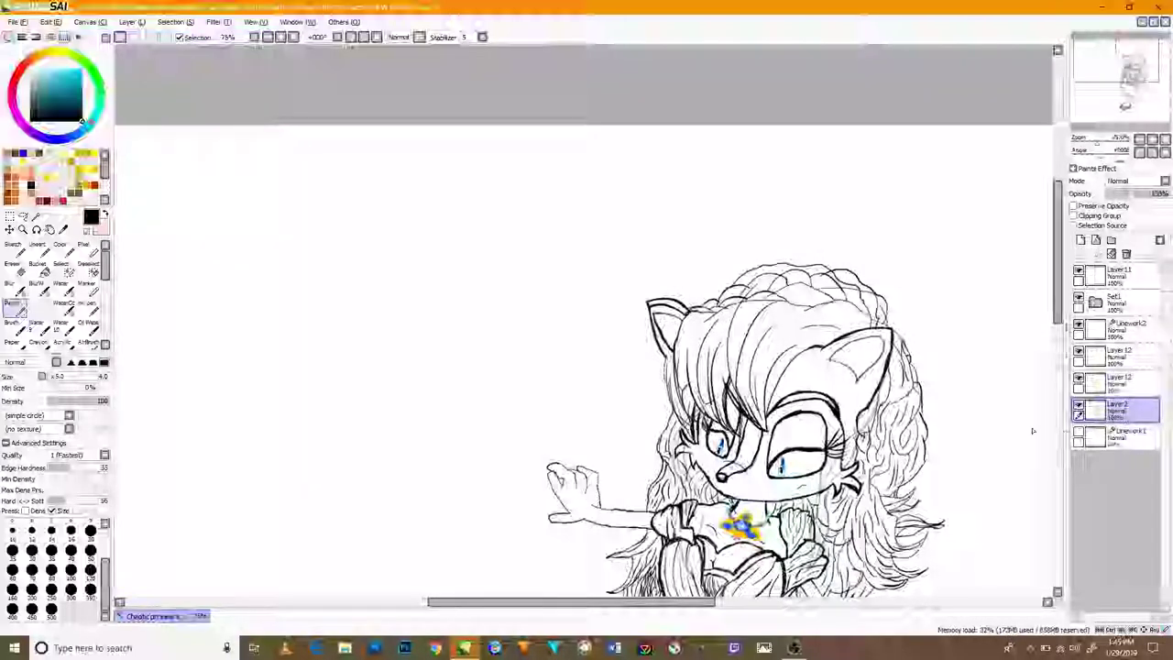
scroll(830, 481, up, 6)
key(e)
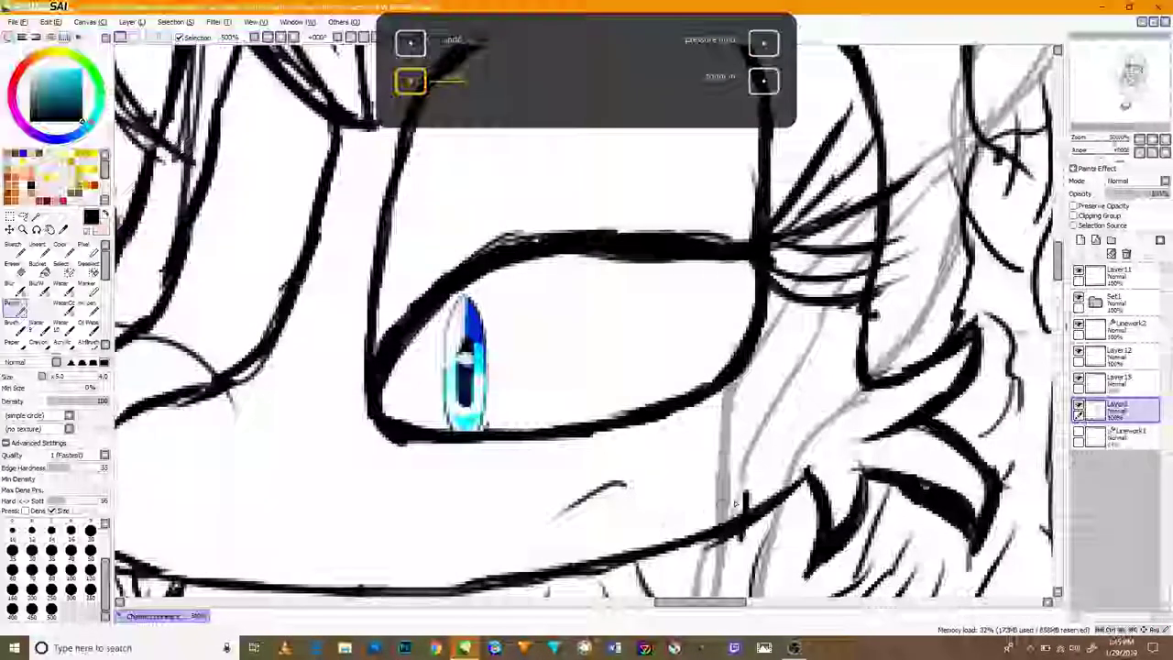
key(bracketleft)
key(bracketleft)
key(bracketleft)
key(bracketleft)
key(bracketleft)
key(bracketleft)
key(bracketleft)
key(bracketleft)
drag(772, 504, 744, 540)
mouse_move(802, 372)
mouse_down()
mouse_move(754, 468)
mouse_move(816, 479)
mouse_up()
mouse_move(847, 392)
mouse_down()
mouse_move(789, 479)
mouse_move(849, 343)
mouse_up()
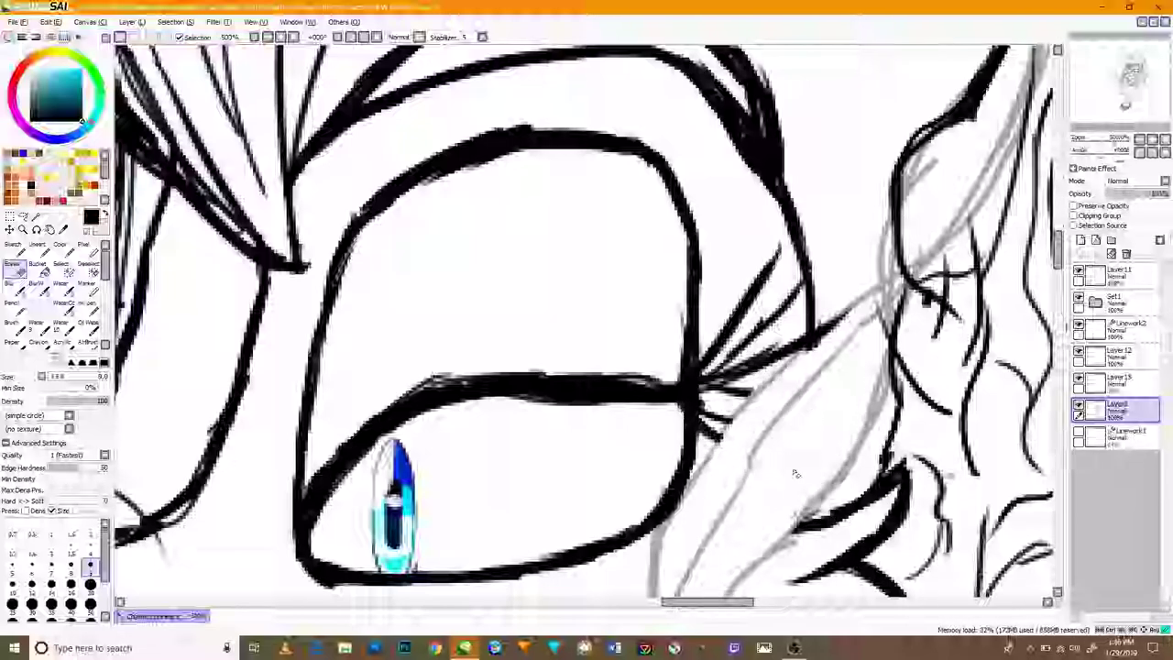
- Trim the upper lash tip and erase the hair and ear-base lines crossing the near-side lock below the ear
drag(860, 365, 793, 475)
drag(852, 389, 840, 439)
drag(916, 260, 861, 307)
drag(825, 374, 812, 459)
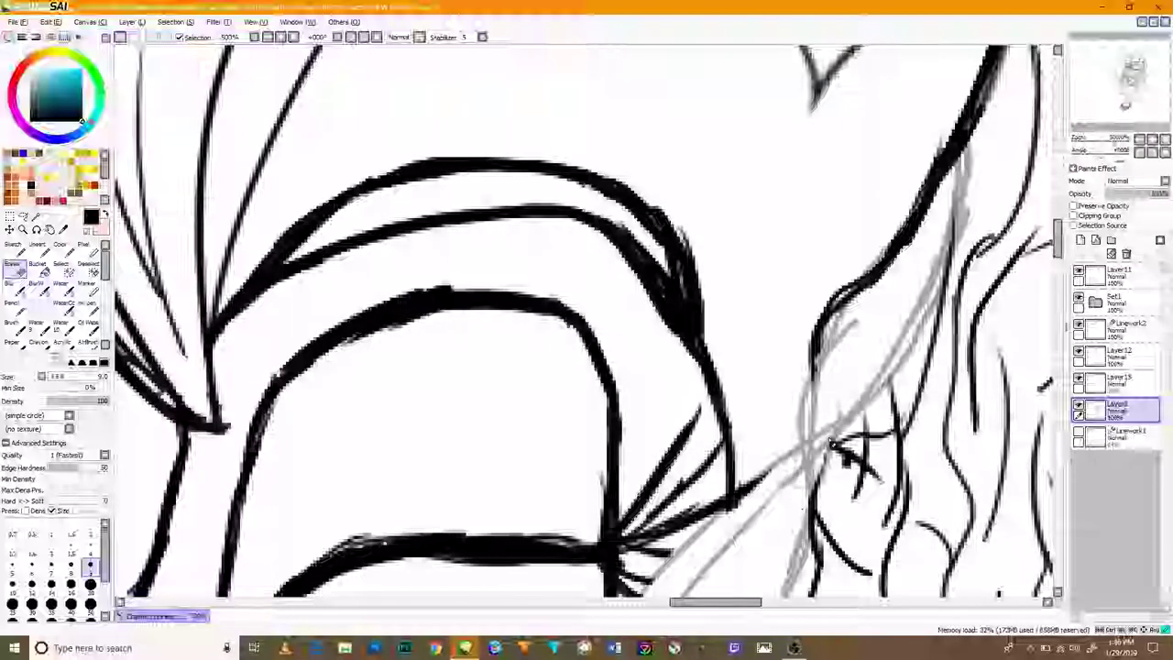
- Enlarge the Eraser to size 25 and erase the jaw and neck-hair lines inside the near-side lock beside the cheek fur
drag(859, 374, 871, 331)
drag(831, 502, 887, 276)
drag(734, 516, 754, 426)
mouse_move(717, 377)
mouse_down()
mouse_move(701, 423)
mouse_move(651, 447)
mouse_up()
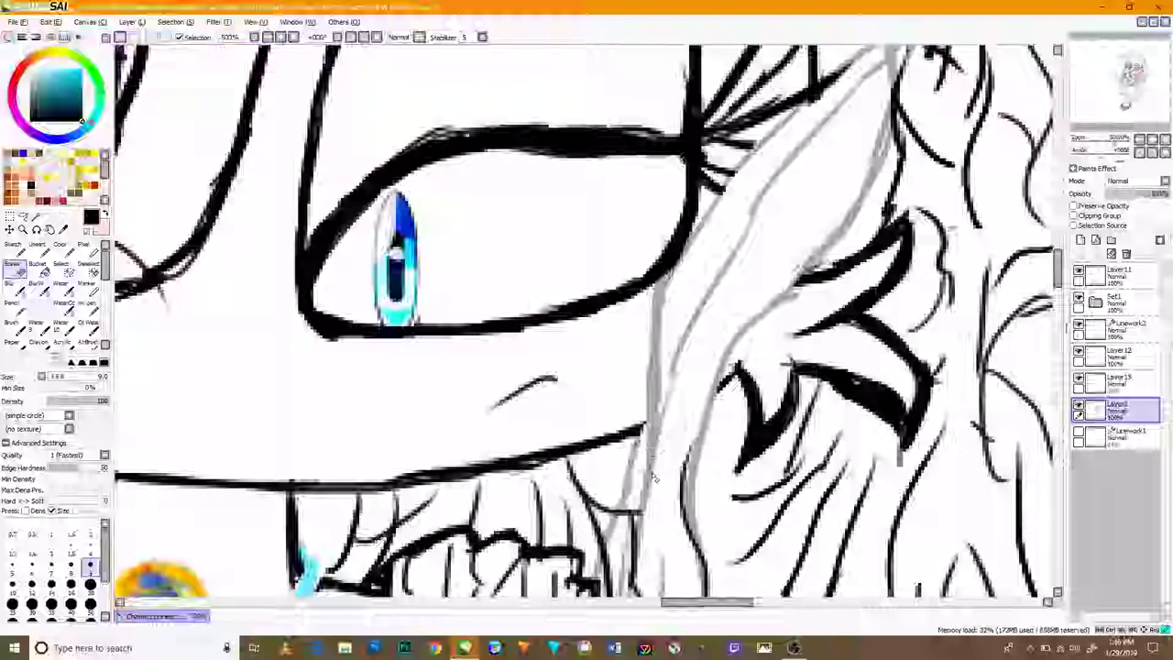
scroll(652, 469, down, 3)
key(bracketright)
key(bracketright)
key(bracketright)
key(bracketright)
key(bracketright)
key(bracketright)
drag(667, 451, 682, 486)
drag(649, 347, 627, 580)
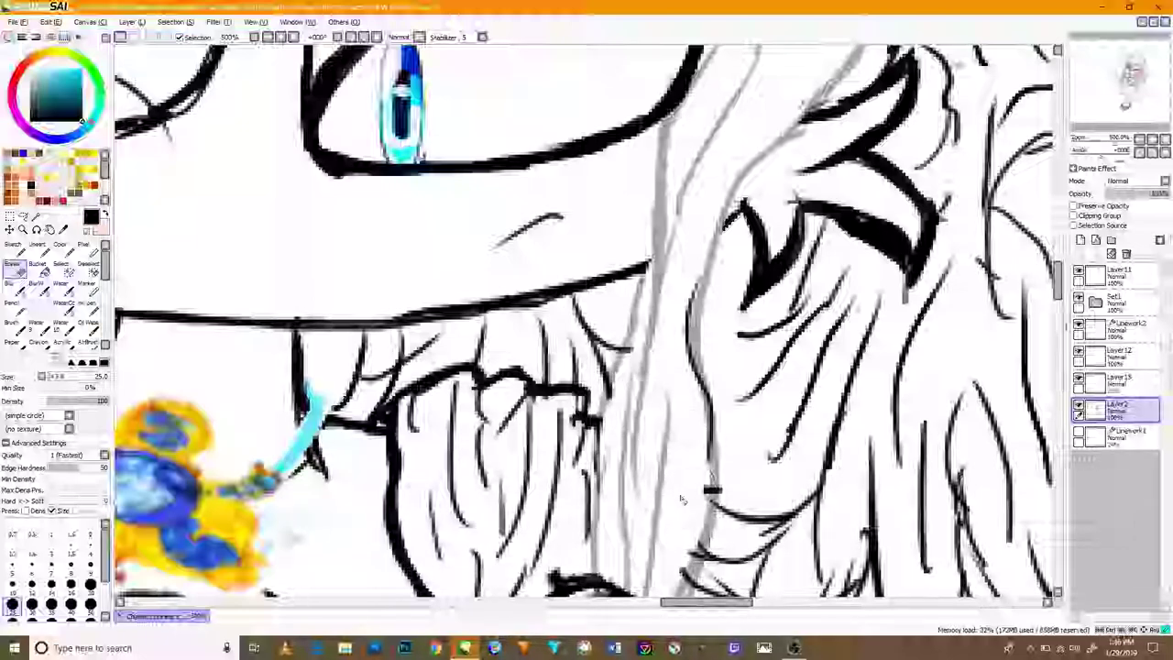
- Erase the sleeve and hair lines inside the near-side lock's lower end, reducing the Eraser to size 12 and then 7
mouse_move(691, 389)
mouse_down()
mouse_move(700, 267)
mouse_move(716, 457)
mouse_up()
scroll(671, 477, down, 5)
scroll(662, 503, up, 4)
scroll(635, 495, up, 2)
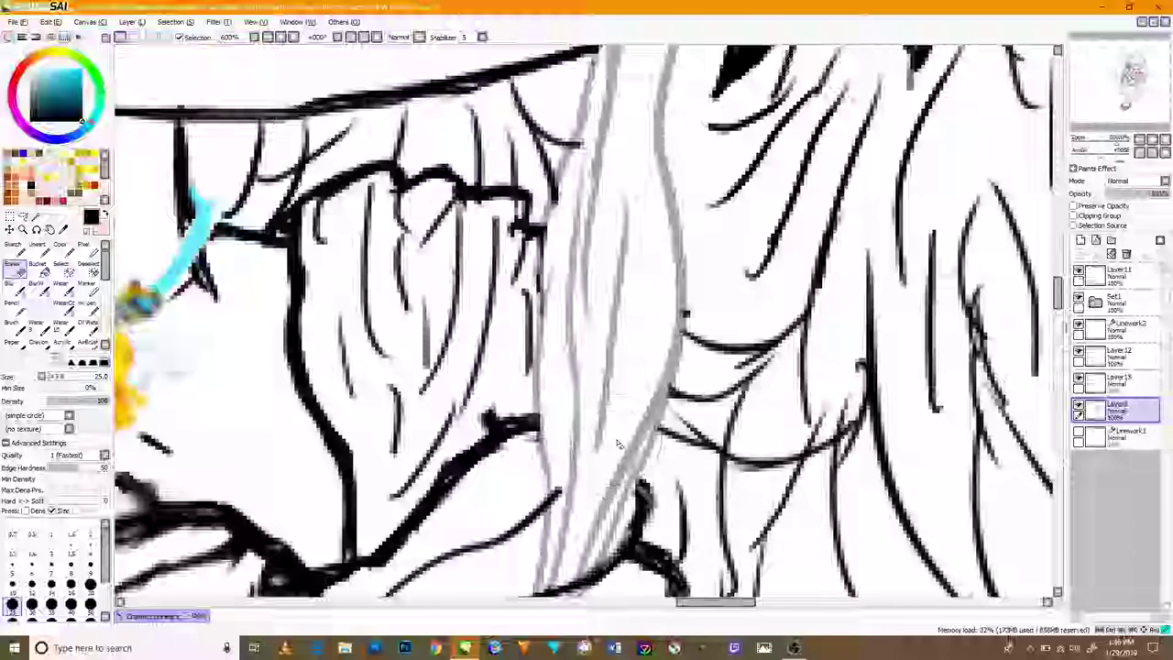
drag(576, 593, 632, 369)
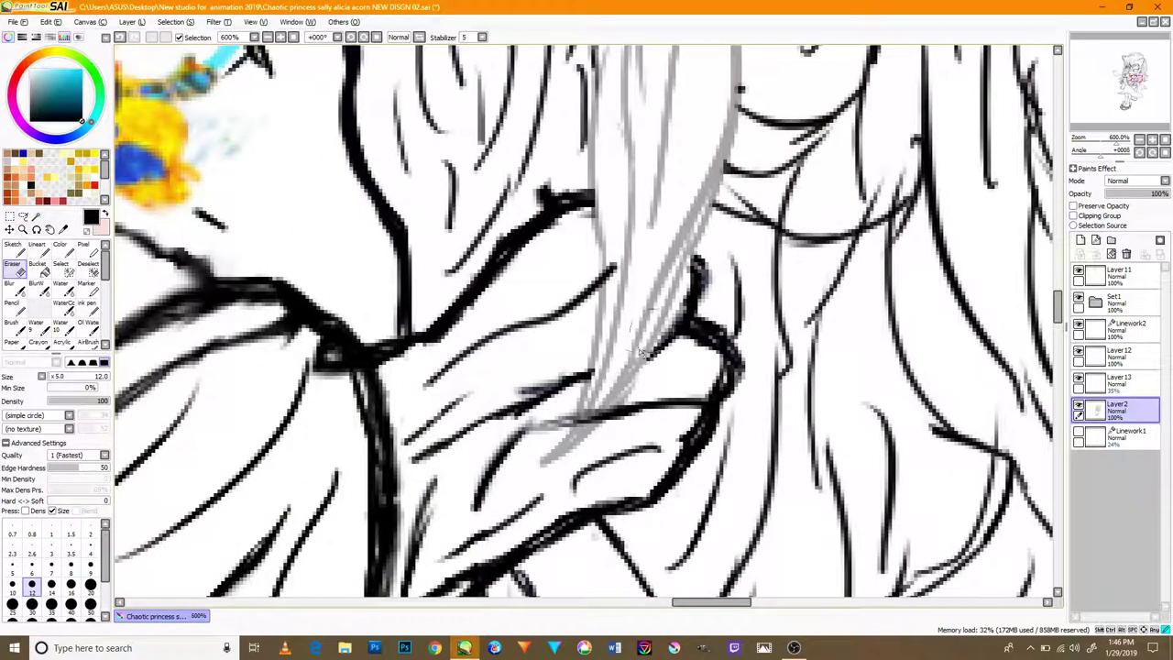
scroll(590, 320, down, 5)
scroll(588, 404, up, 4)
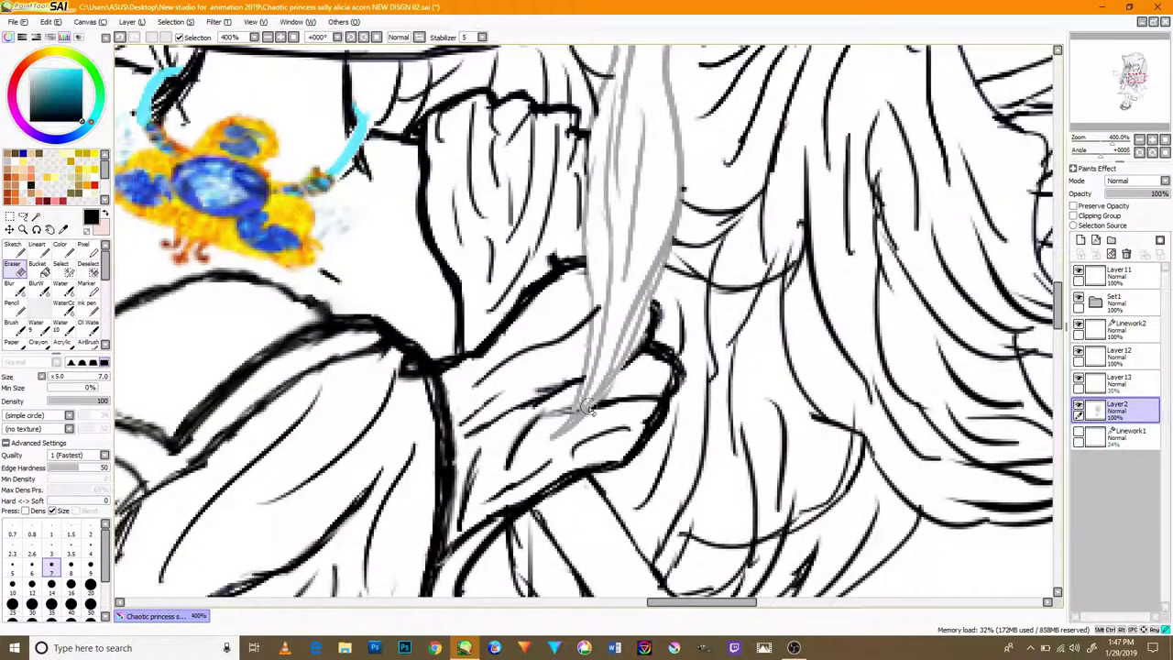
scroll(390, 318, down, 5)
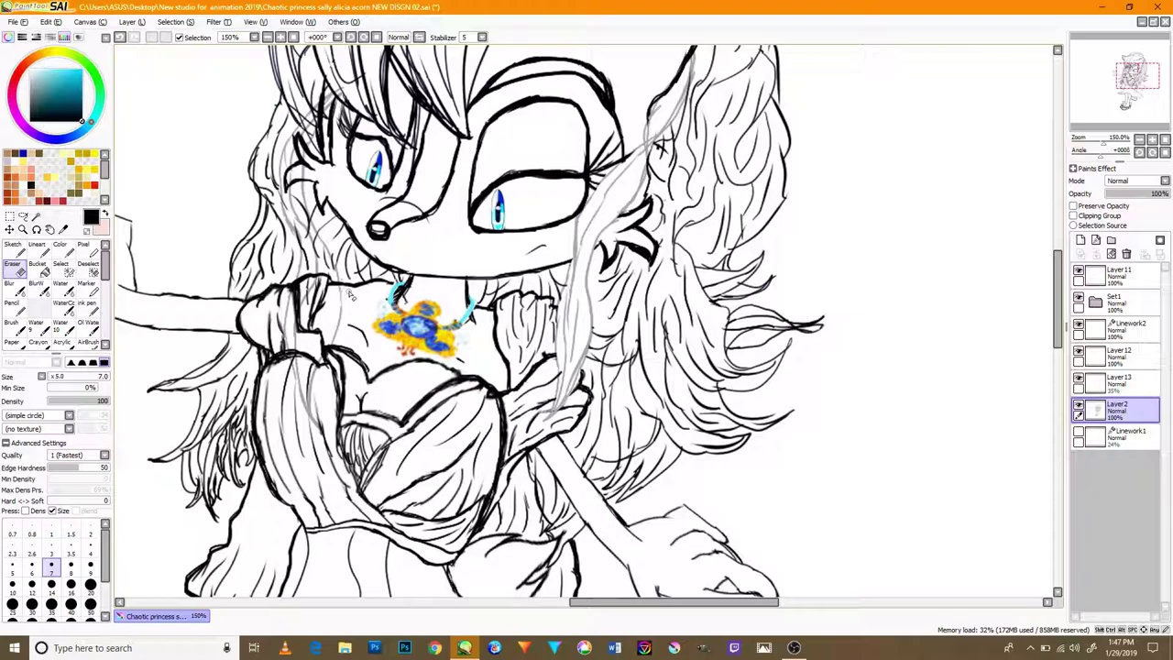
- Erase the hair strands crossing the far-side lock just below the bangs with the Eraser at size 7
drag(352, 293, 520, 458)
scroll(452, 264, up, 6)
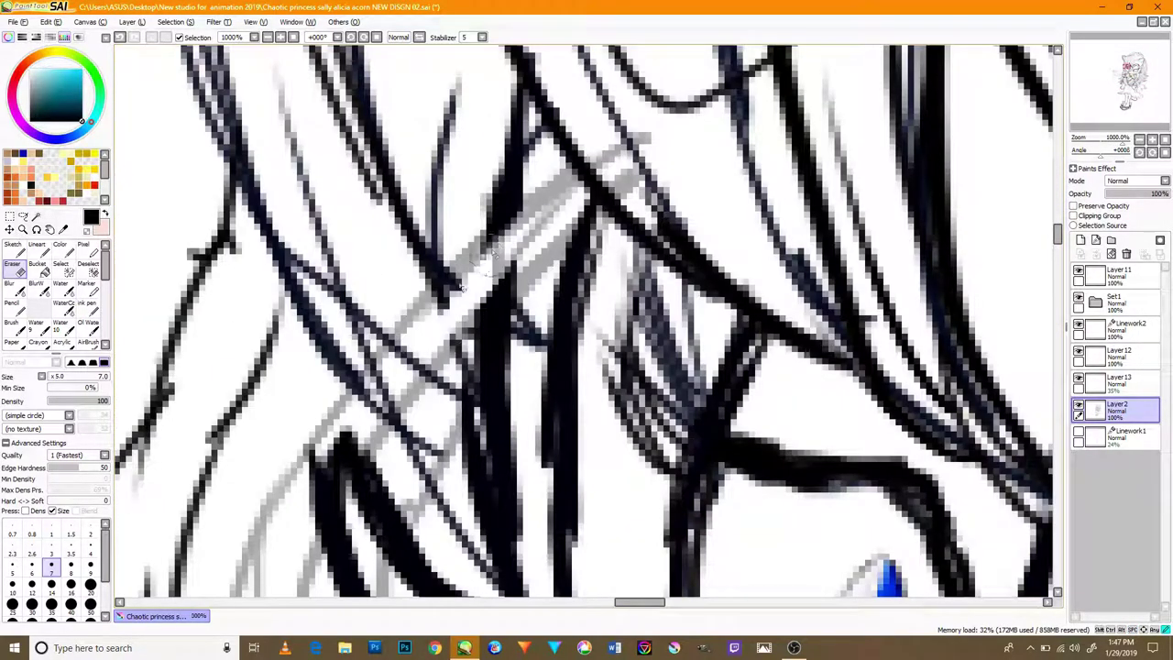
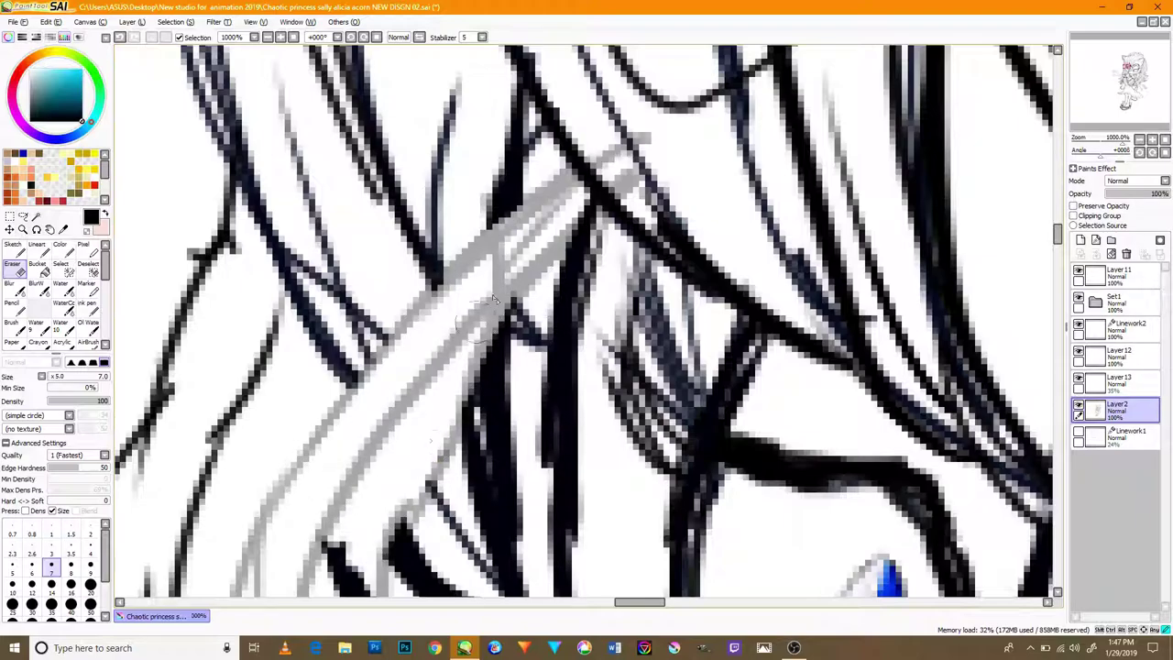
scroll(486, 500, down, 8)
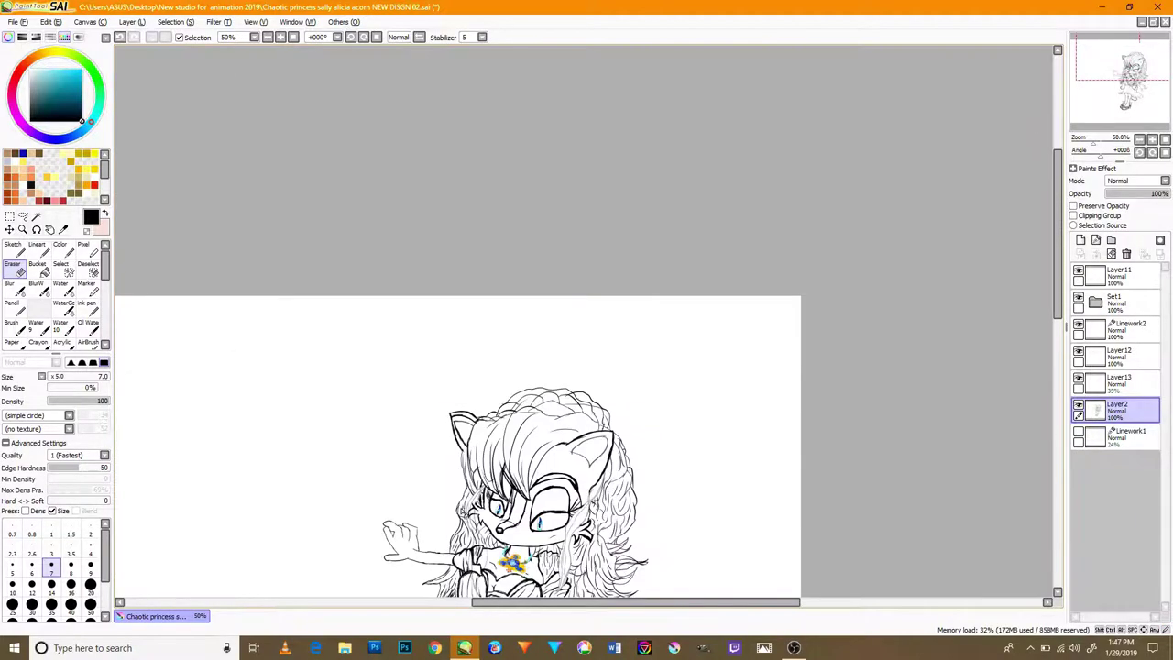
- Set the Eraser to size 12 and erase the cheek fur and hair lines inside the far-side lock beside the face
scroll(511, 537, up, 6)
mouse_move(548, 484)
mouse_down()
mouse_move(547, 338)
mouse_move(588, 244)
mouse_up()
key(bracketright)
key(bracketright)
key(bracketright)
key(bracketright)
mouse_move(543, 368)
mouse_down()
mouse_move(548, 275)
mouse_move(553, 354)
mouse_up()
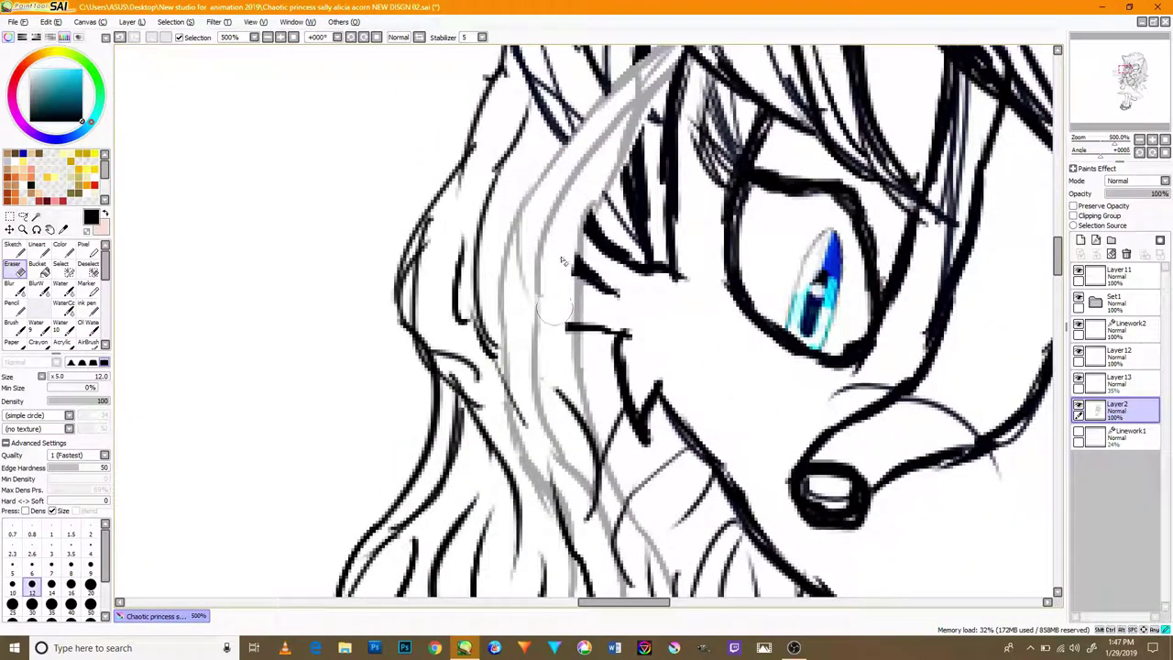
mouse_move(591, 435)
mouse_down()
mouse_move(584, 255)
mouse_move(630, 343)
mouse_move(614, 513)
mouse_move(653, 305)
mouse_up()
mouse_move(656, 423)
mouse_down()
mouse_move(658, 463)
mouse_move(630, 312)
mouse_move(638, 403)
mouse_move(612, 481)
mouse_move(673, 275)
mouse_move(716, 259)
mouse_move(704, 375)
mouse_up()
mouse_move(642, 279)
mouse_down()
mouse_move(643, 262)
mouse_move(690, 405)
mouse_up()
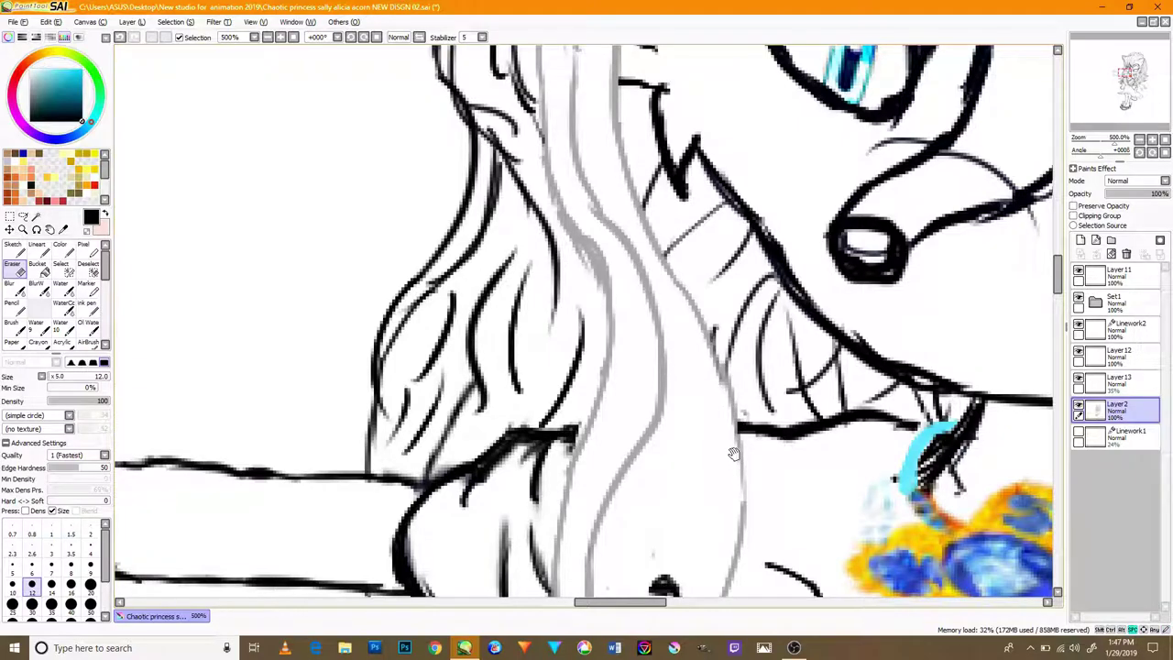
- Erase the shoulder, puffed-sleeve and bodice-edge lines inside the far-side lock's lower half
drag(734, 458, 747, 316)
drag(631, 537, 649, 519)
drag(694, 473, 744, 351)
drag(703, 408, 696, 504)
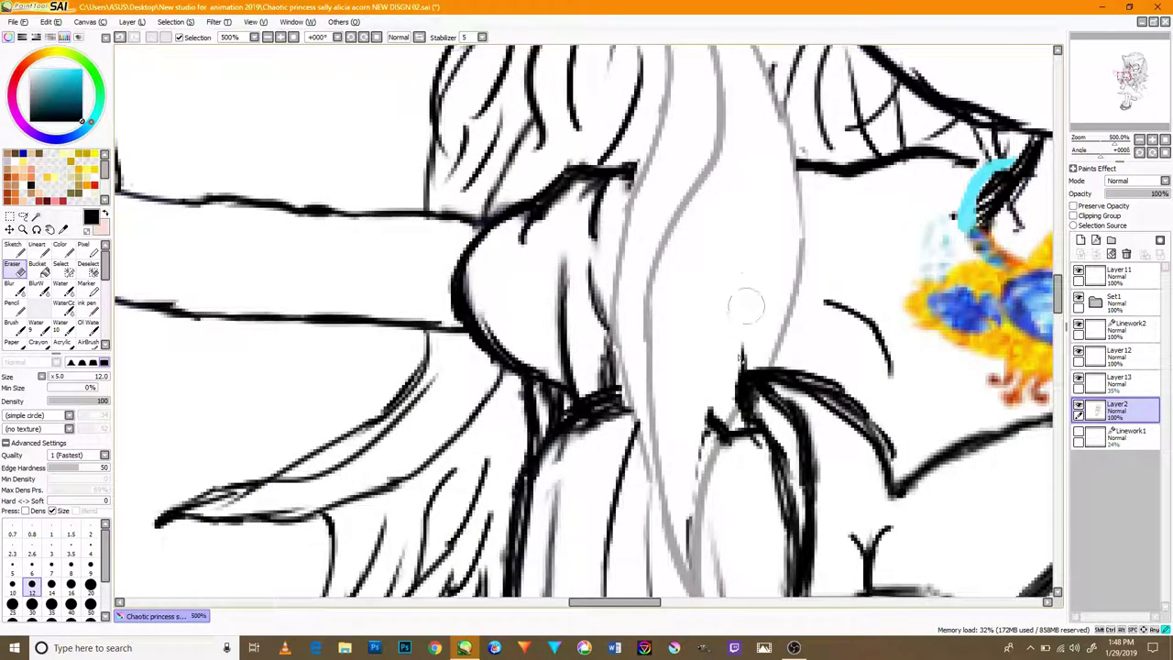
drag(747, 319, 683, 483)
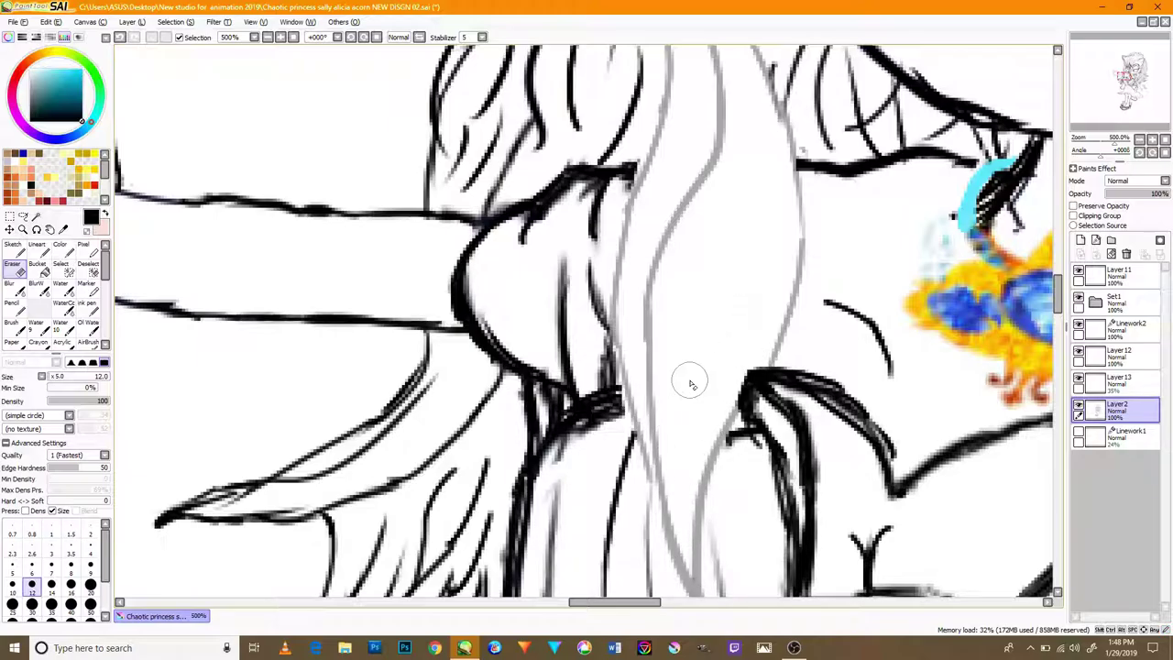
scroll(714, 436, down, 5)
scroll(703, 429, up, 6)
drag(660, 494, 648, 499)
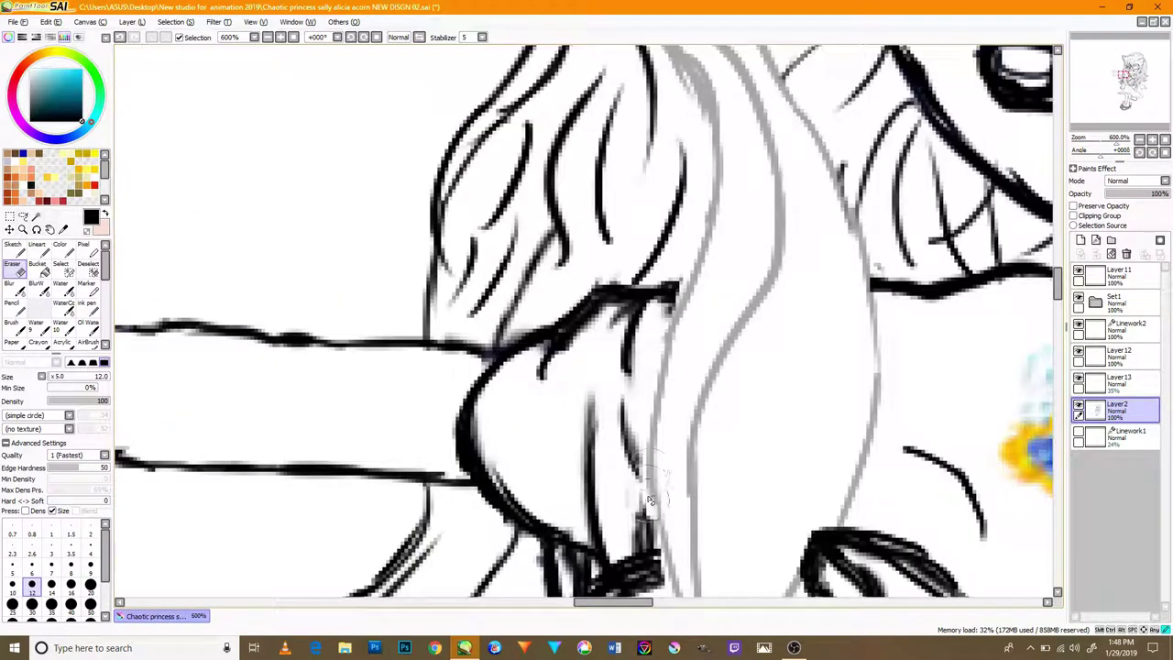
- Examine both hair locks from the bangs and ear down to the bodice for leftover overlapping lines
scroll(648, 505, down, 8)
scroll(796, 326, up, 8)
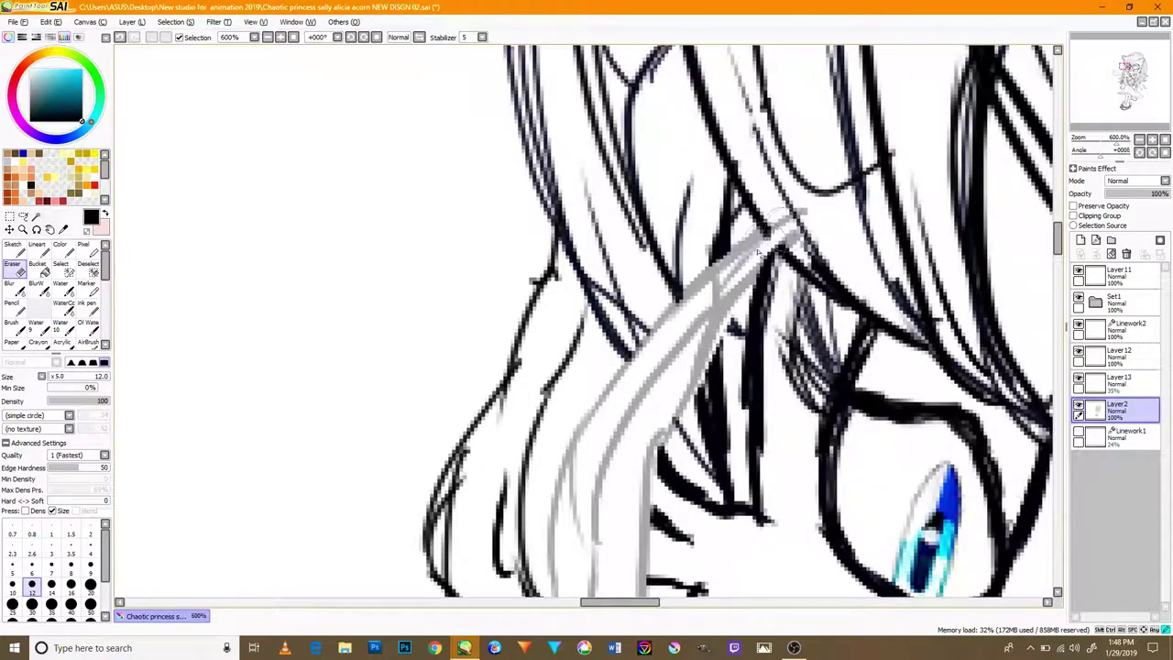
scroll(796, 326, down, 6)
drag(937, 385, 733, 431)
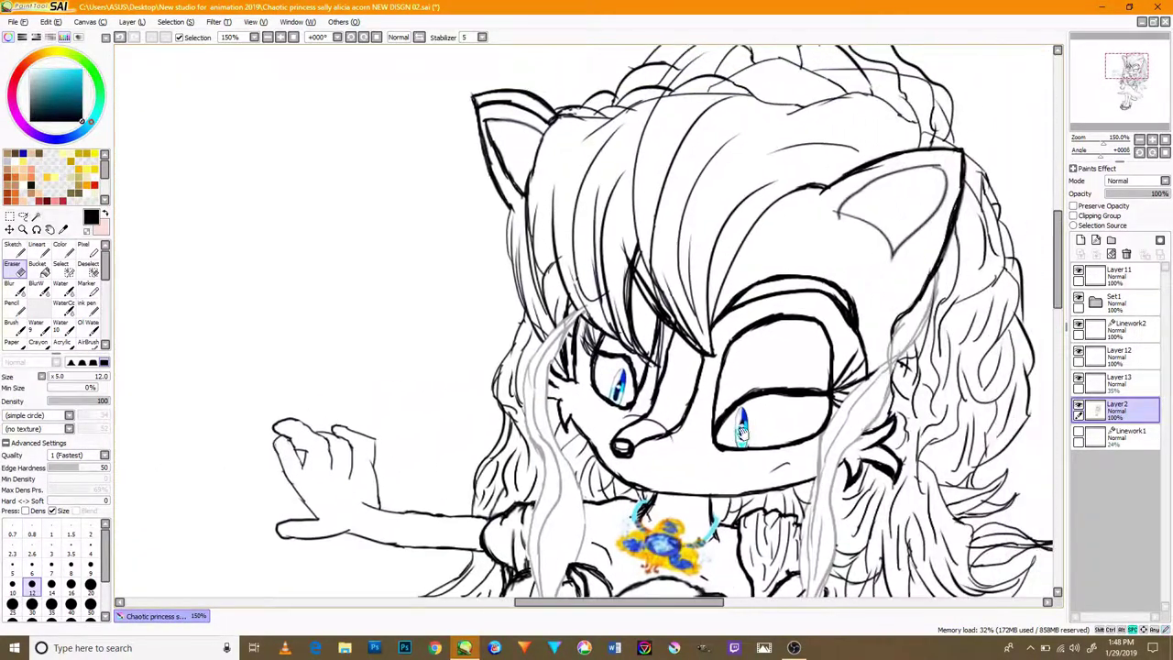
scroll(901, 374, up, 5)
scroll(906, 381, down, 4)
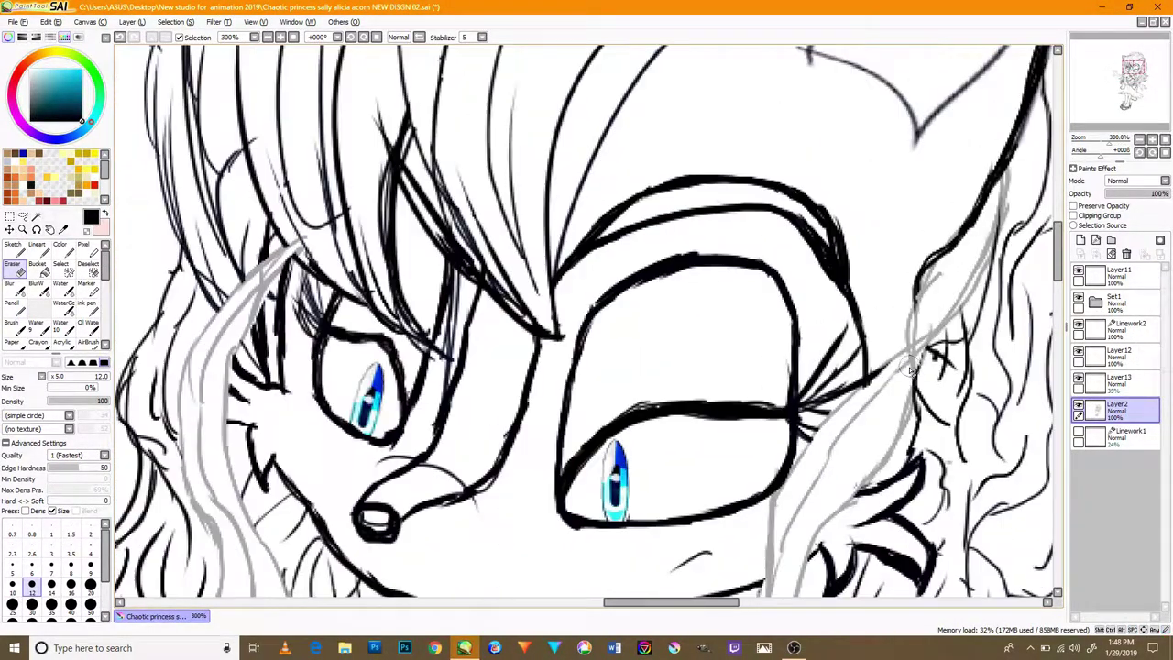
scroll(905, 380, down, 3)
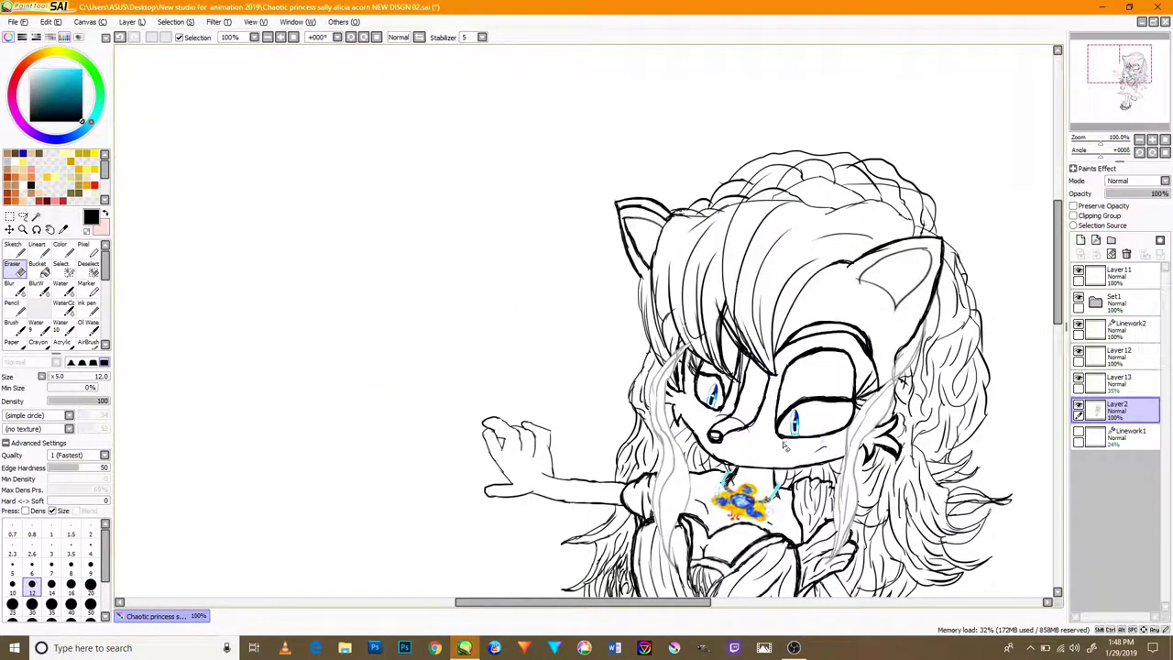
drag(795, 445, 785, 228)
mouse_move(872, 334)
mouse_down()
mouse_move(836, 285)
mouse_move(798, 334)
mouse_up()
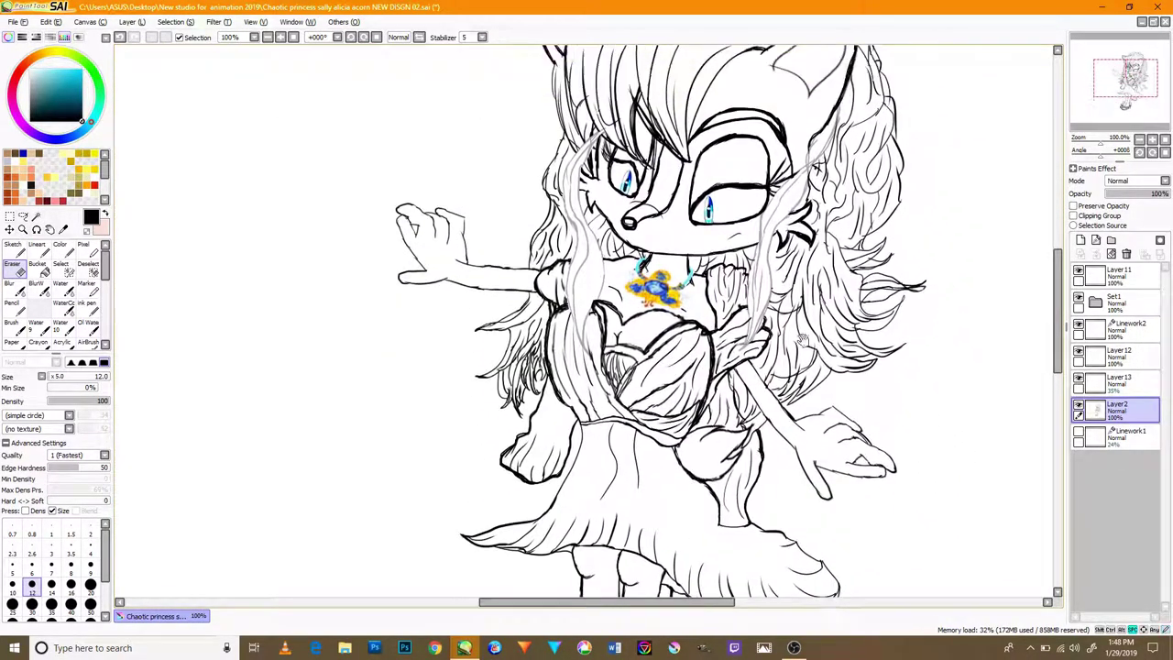
- Raise Layer13's opacity to 100%, try clipping it to the layer below, and undo the clipping
click(1112, 383)
drag(1137, 195, 1172, 199)
click(1073, 215)
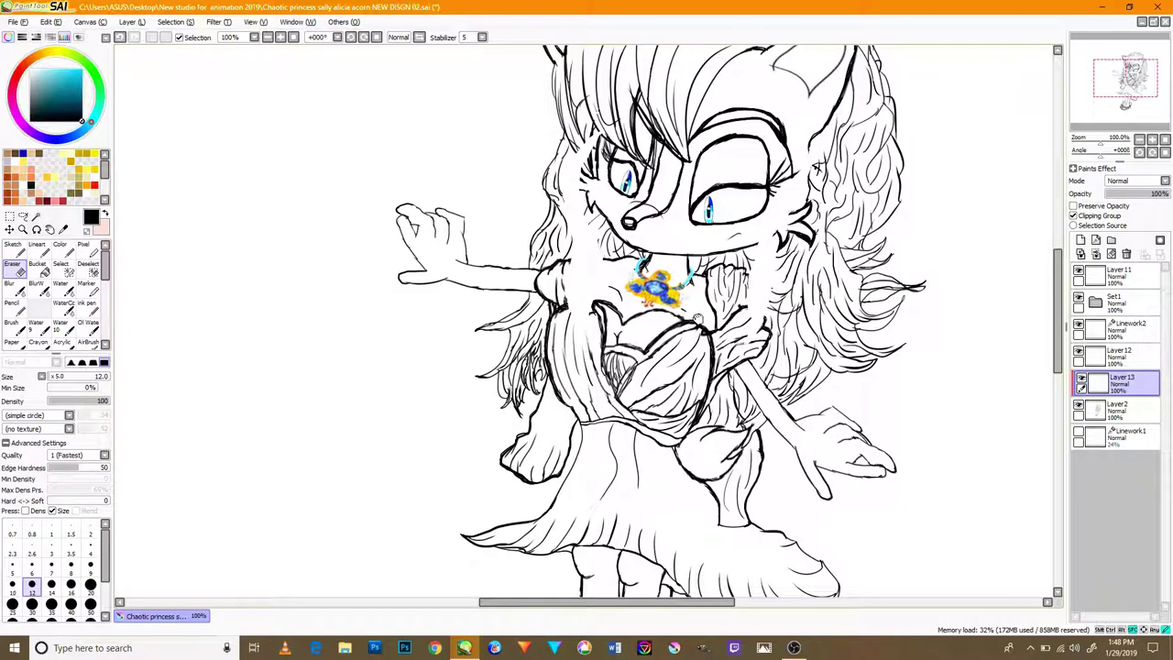
key(ctrl+z)
- Set Layer13's opacity to 46% and erase the crossed strands where the near-side lock narrows beside the upper lashes
scroll(933, 337, down, 3)
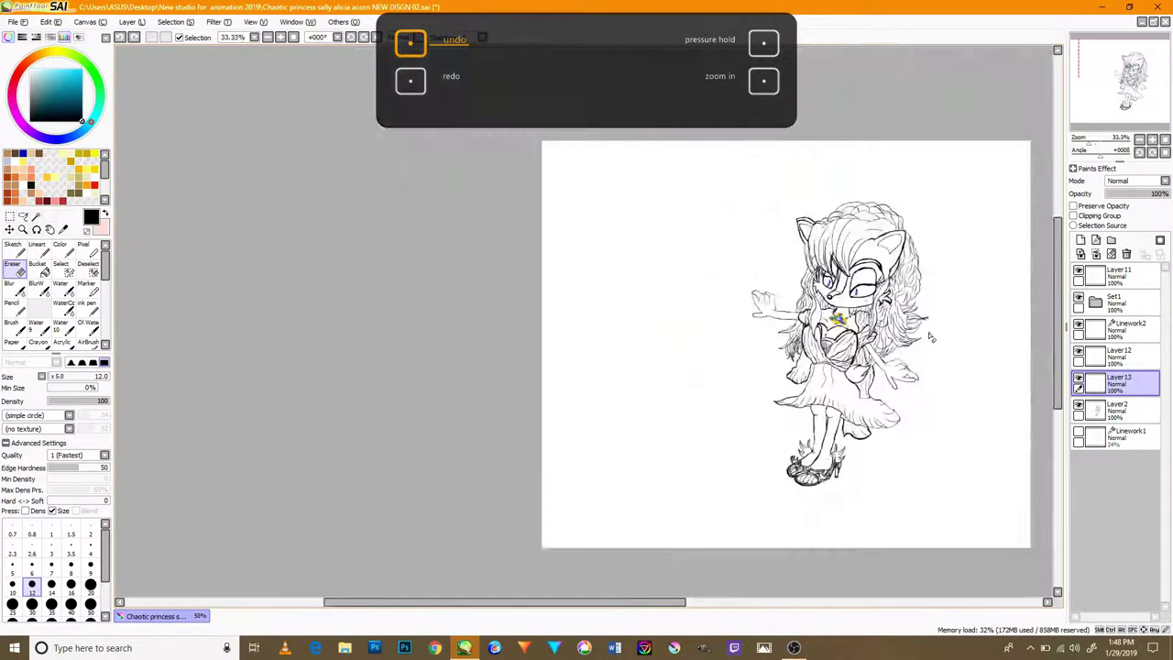
scroll(919, 307, up, 4)
drag(811, 199, 754, 410)
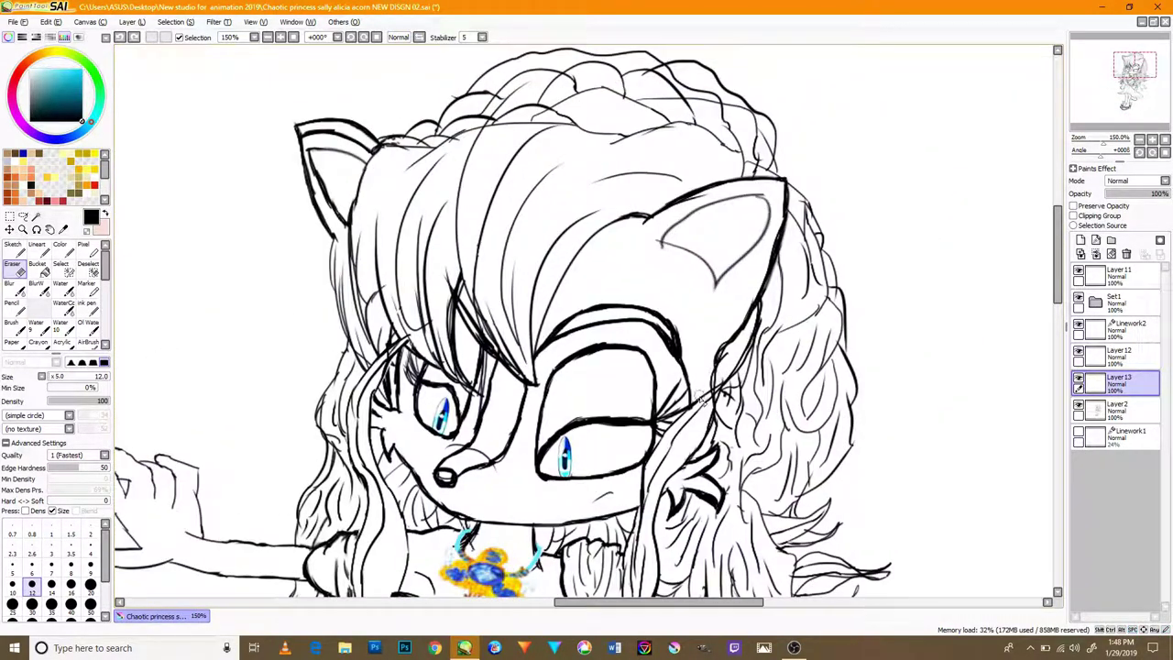
scroll(700, 396, up, 7)
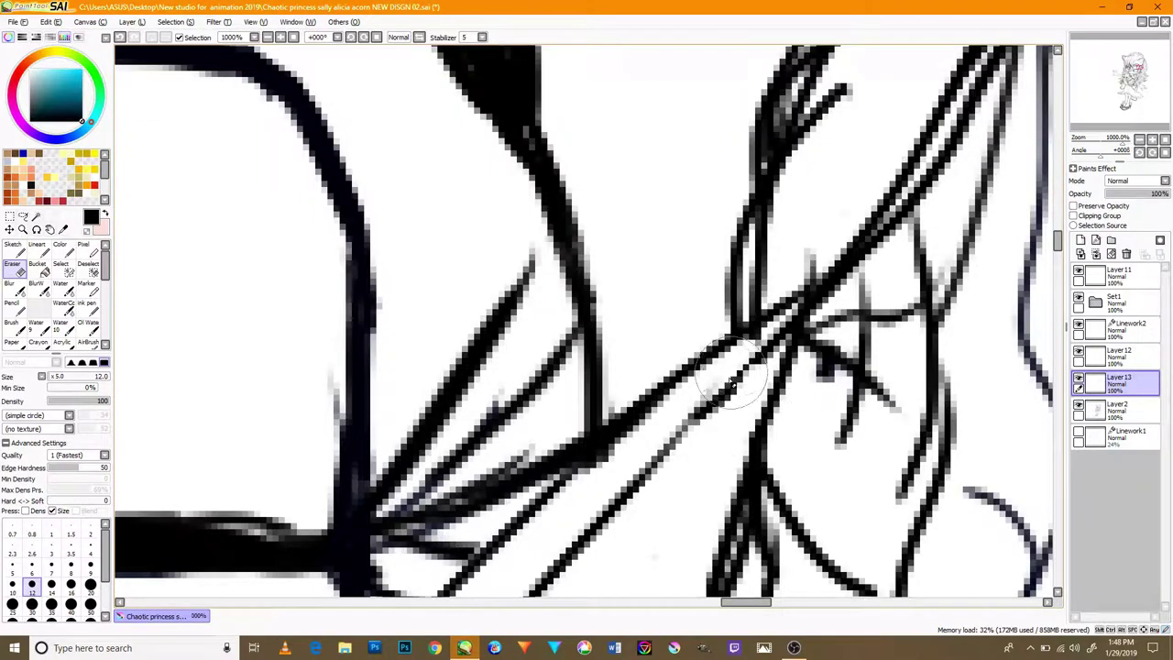
scroll(734, 374, down, 7)
click(1137, 196)
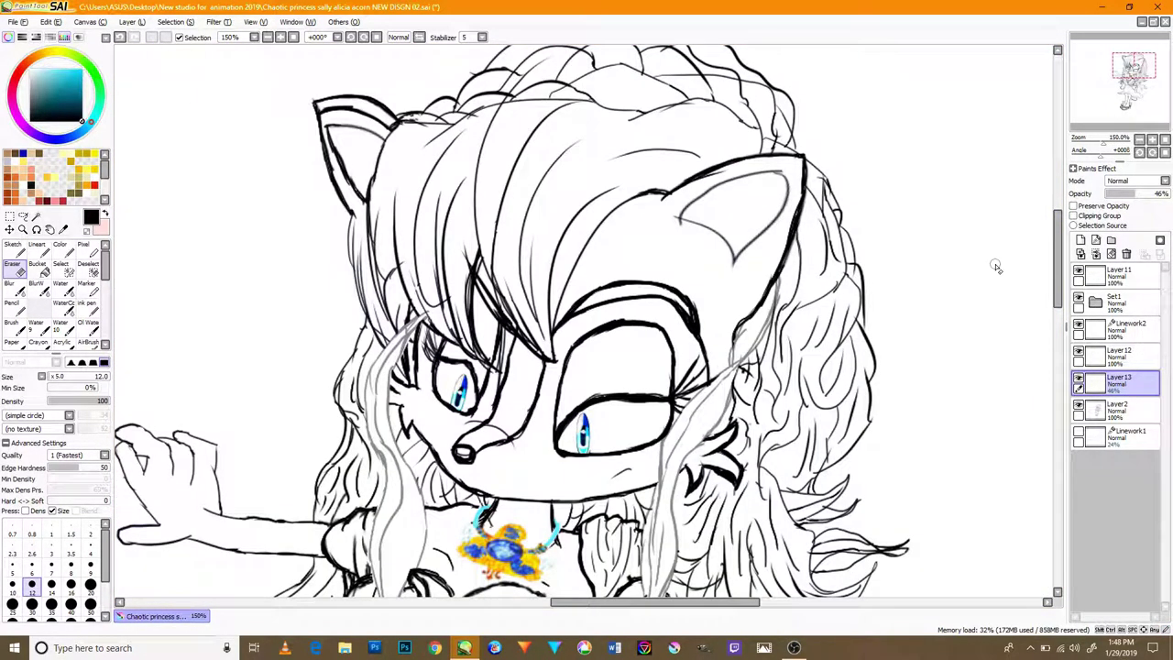
scroll(779, 369, up, 4)
scroll(664, 238, down, 2)
scroll(675, 332, up, 2)
drag(618, 344, 665, 274)
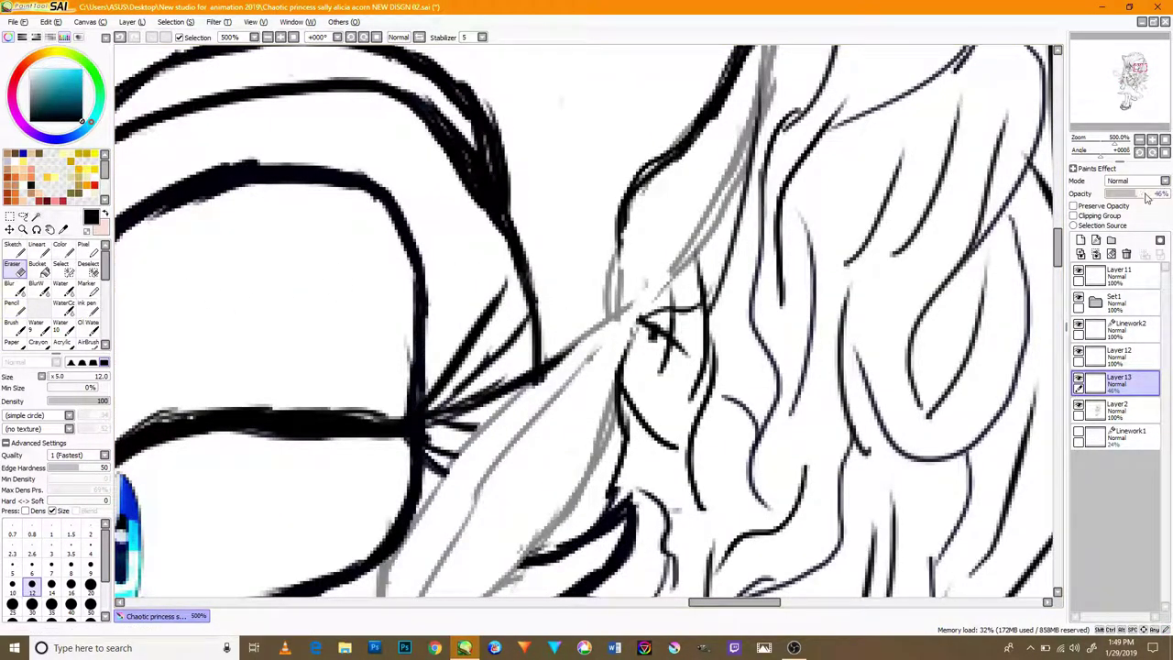
- Restore Layer13's opacity to 100% and redraw the near-side lock's strands below the ear with the Pencil at size 4
drag(1145, 197, 1168, 195)
click(16, 307)
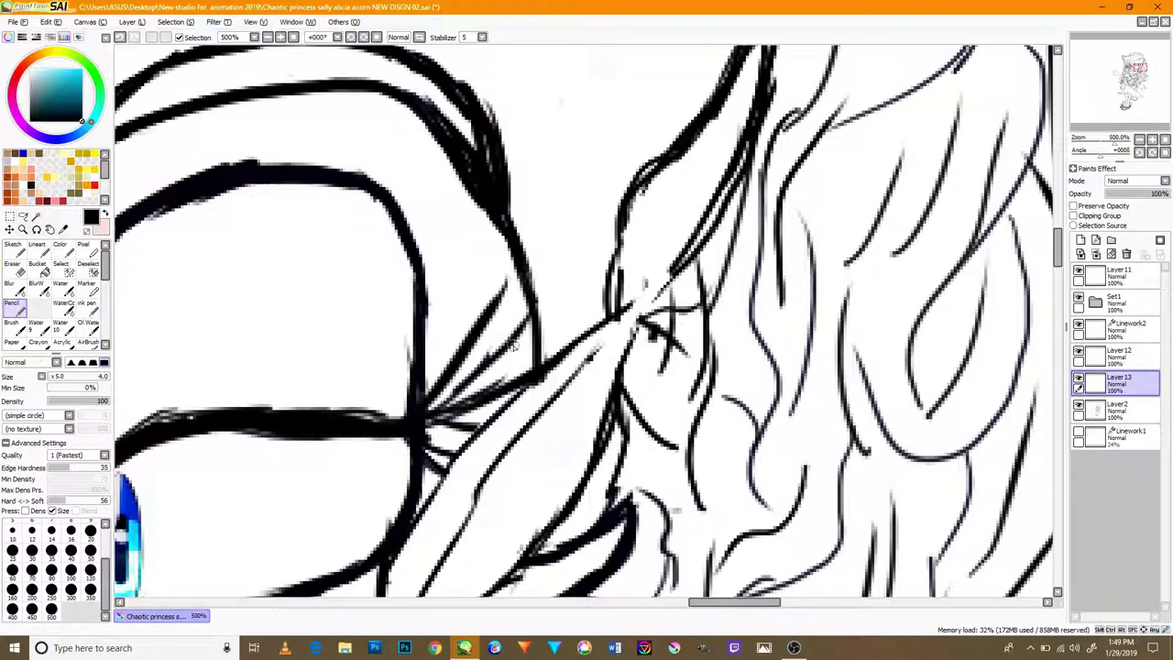
drag(612, 368, 684, 263)
drag(576, 340, 673, 266)
mouse_move(612, 299)
mouse_down()
mouse_move(647, 189)
mouse_move(659, 259)
mouse_up()
drag(725, 184, 729, 103)
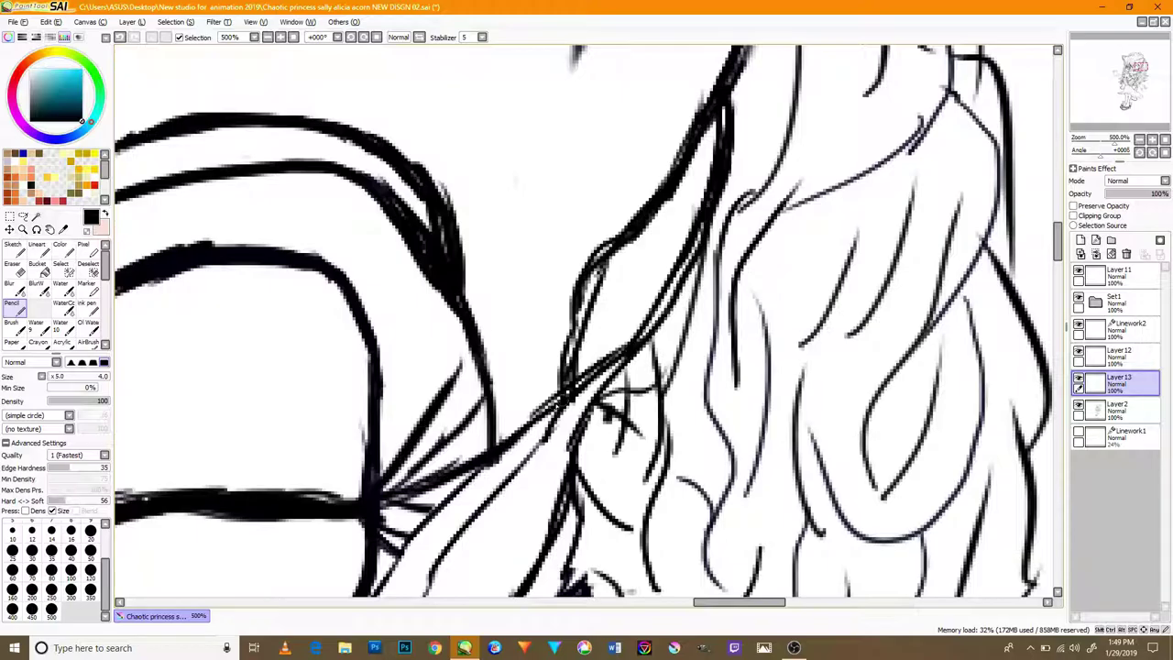
scroll(532, 433, down, 3)
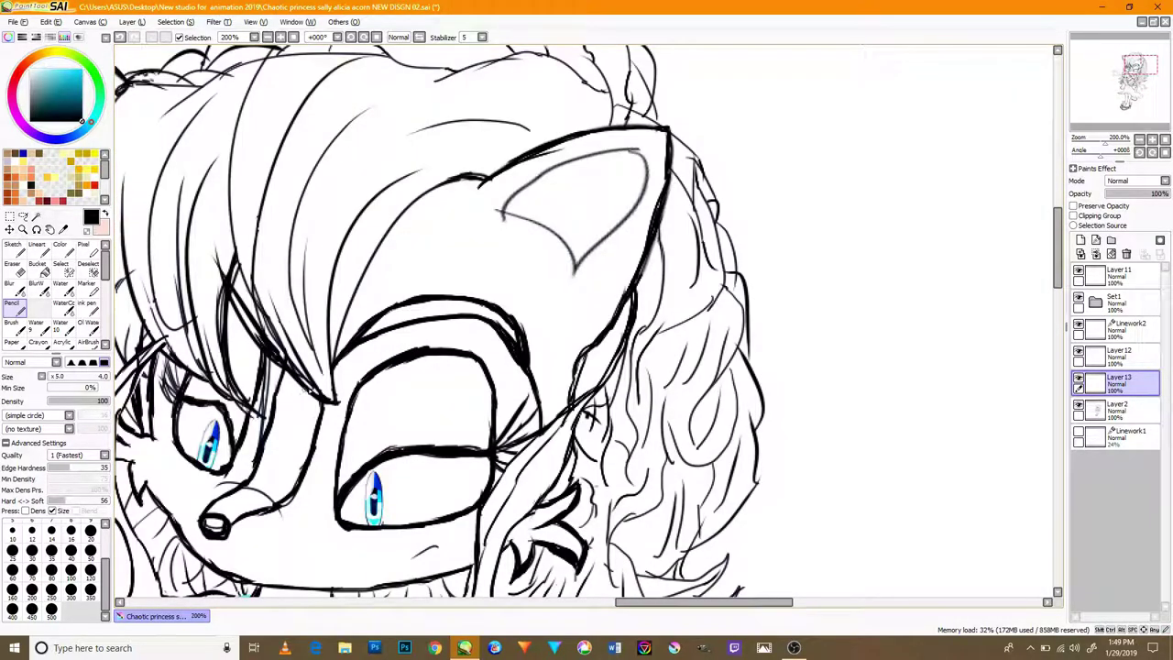
- Thicken the far-side lock's root where it meets the bangs with the Pencil on Layer13
drag(317, 366, 600, 356)
scroll(435, 337, up, 8)
drag(533, 291, 502, 340)
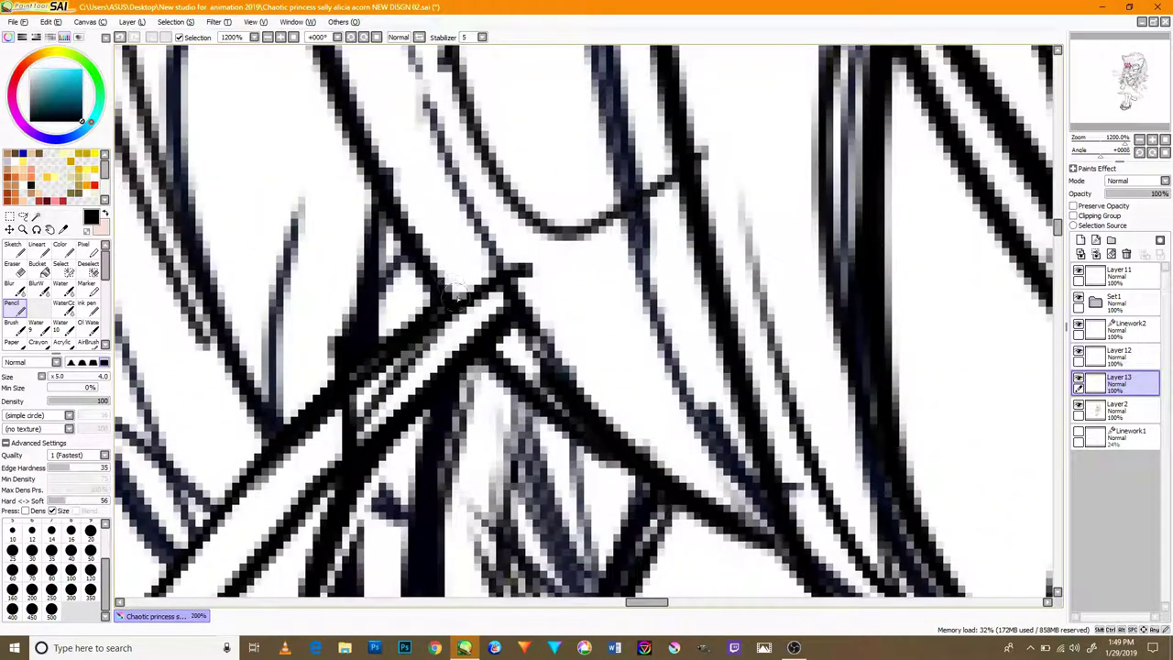
drag(463, 244, 414, 301)
scroll(425, 271, down, 6)
scroll(400, 374, up, 4)
- Touch up the far-side lock's strands beside the eye and join the cheek-fur lines to its inner edge
mouse_move(374, 348)
mouse_down()
mouse_move(359, 431)
mouse_move(382, 372)
mouse_up()
scroll(383, 371, down, 4)
scroll(334, 438, up, 5)
drag(339, 457, 361, 506)
scroll(347, 437, down, 3)
mouse_move(346, 467)
mouse_down()
mouse_move(341, 489)
mouse_move(593, 338)
mouse_up()
scroll(341, 524, up, 3)
drag(633, 516, 596, 513)
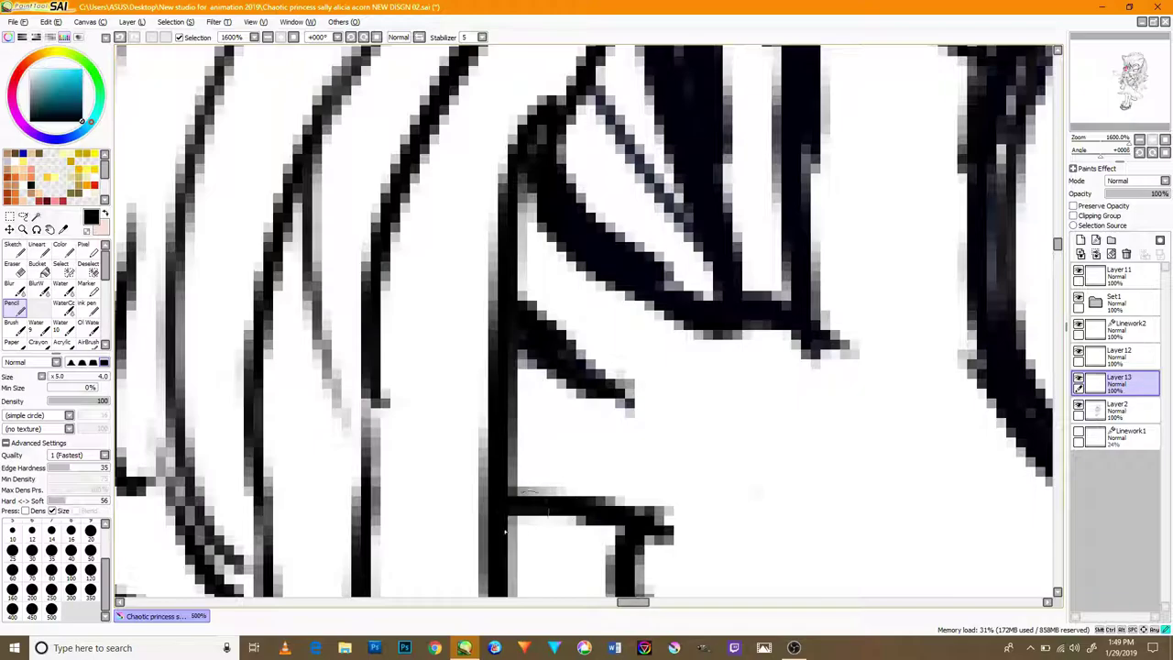
drag(361, 446, 363, 372)
drag(346, 464, 330, 317)
- Pencil extra strands into the bangs so they run into the far-side lock's root
scroll(342, 332, down, 4)
scroll(619, 428, up, 3)
drag(619, 423, 584, 381)
mouse_move(640, 443)
mouse_down()
mouse_move(593, 374)
mouse_move(533, 179)
mouse_up()
drag(585, 366, 517, 285)
mouse_move(790, 547)
mouse_down()
mouse_move(713, 461)
mouse_move(720, 433)
mouse_up()
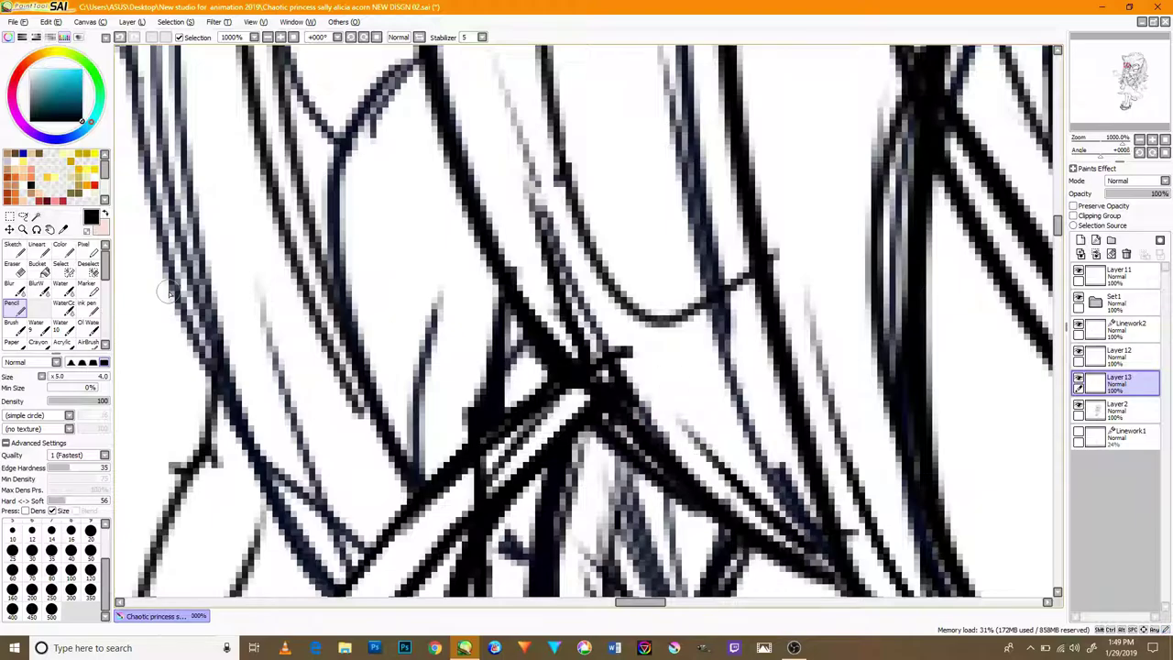
- On Layer2, erase the stray mark between the dark hair strands under the far-side lock's root with the Eraser at size 12
key(e)
click(1081, 403)
scroll(761, 275, down, 4)
scroll(748, 311, down, 4)
scroll(663, 303, up, 8)
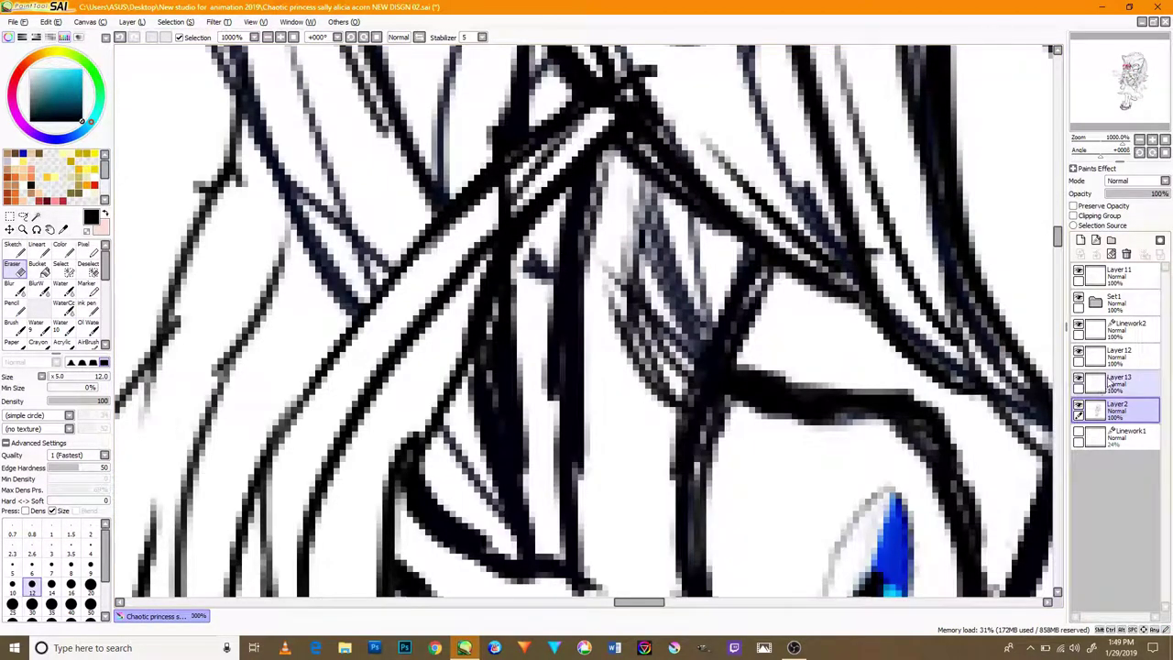
click(1112, 385)
scroll(553, 307, down, 1)
scroll(543, 284, up, 3)
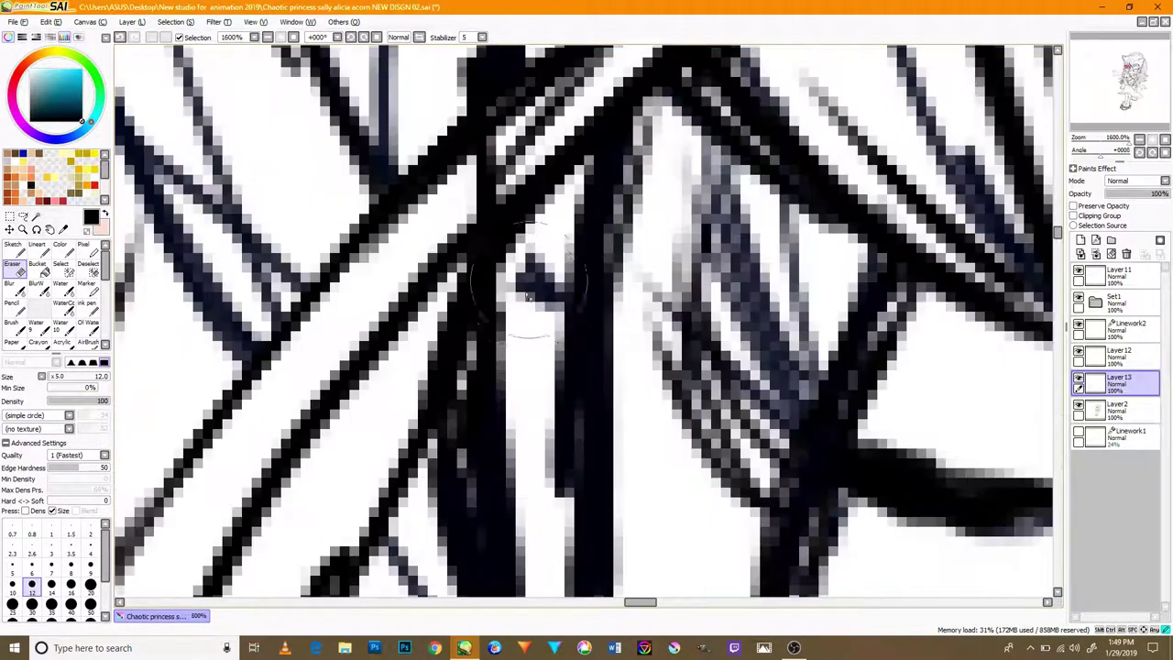
click(1150, 413)
drag(527, 284, 548, 314)
scroll(521, 397, down, 2)
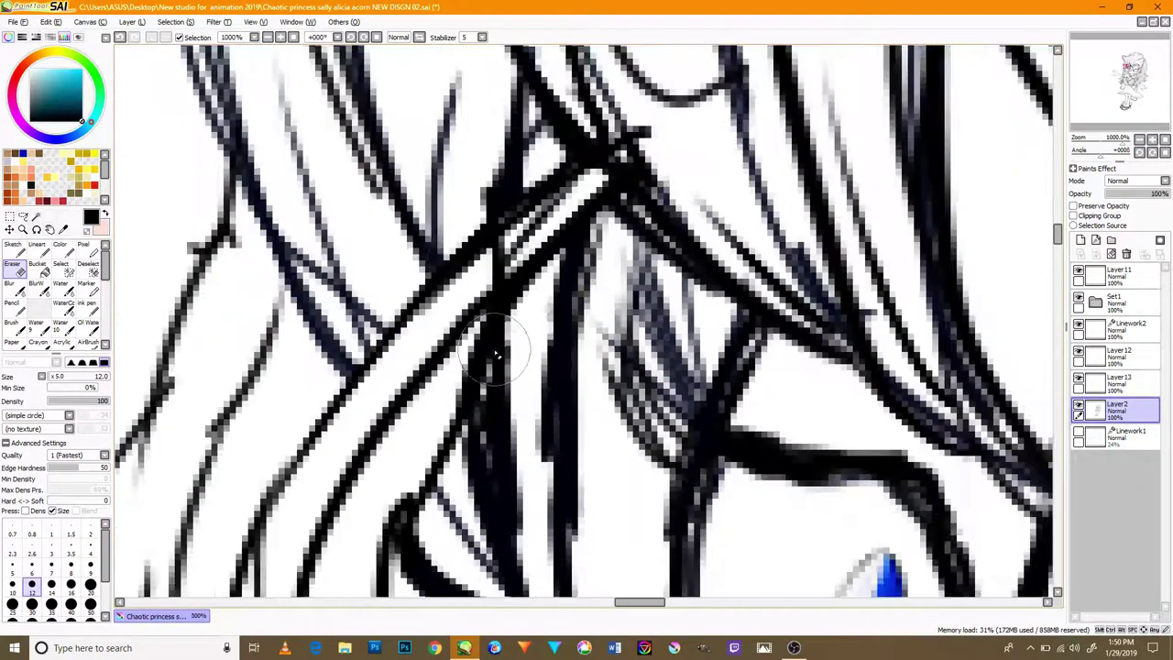
scroll(496, 353, up, 1)
- On Layer13, thicken the far-side lock's outer edge where it crosses the puffed shoulder sleeve with the Pencil
scroll(614, 292, down, 7)
scroll(557, 417, up, 2)
drag(385, 436, 658, 440)
drag(759, 458, 727, 151)
drag(811, 504, 765, 229)
drag(798, 449, 801, 311)
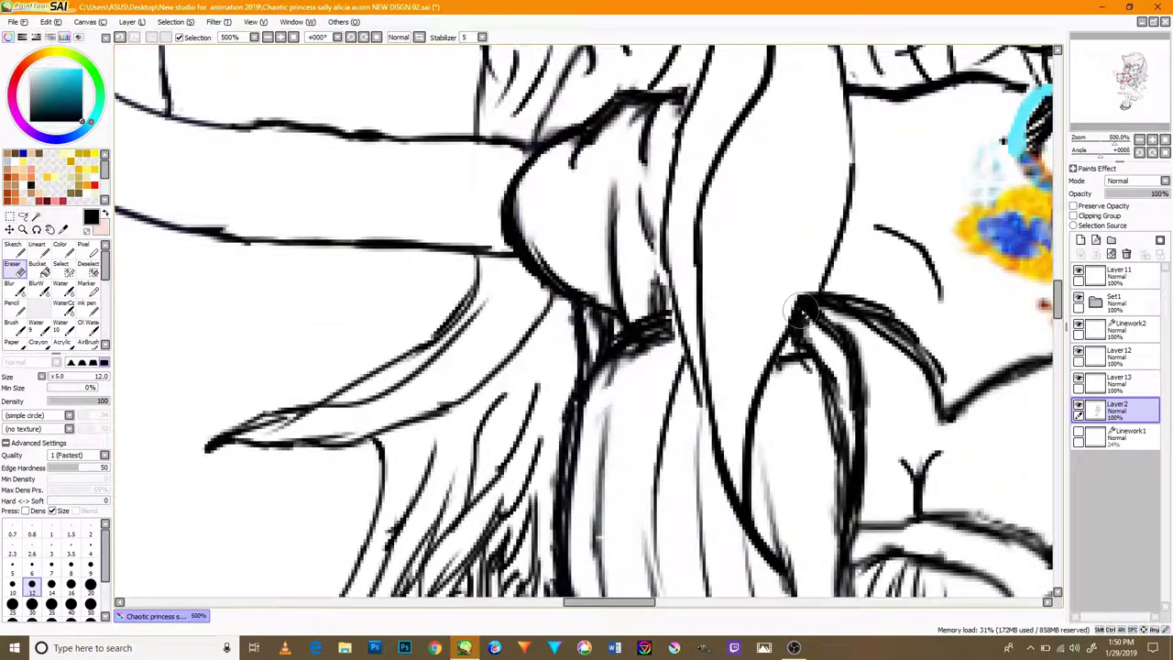
scroll(797, 292, up, 2)
scroll(642, 367, down, 3)
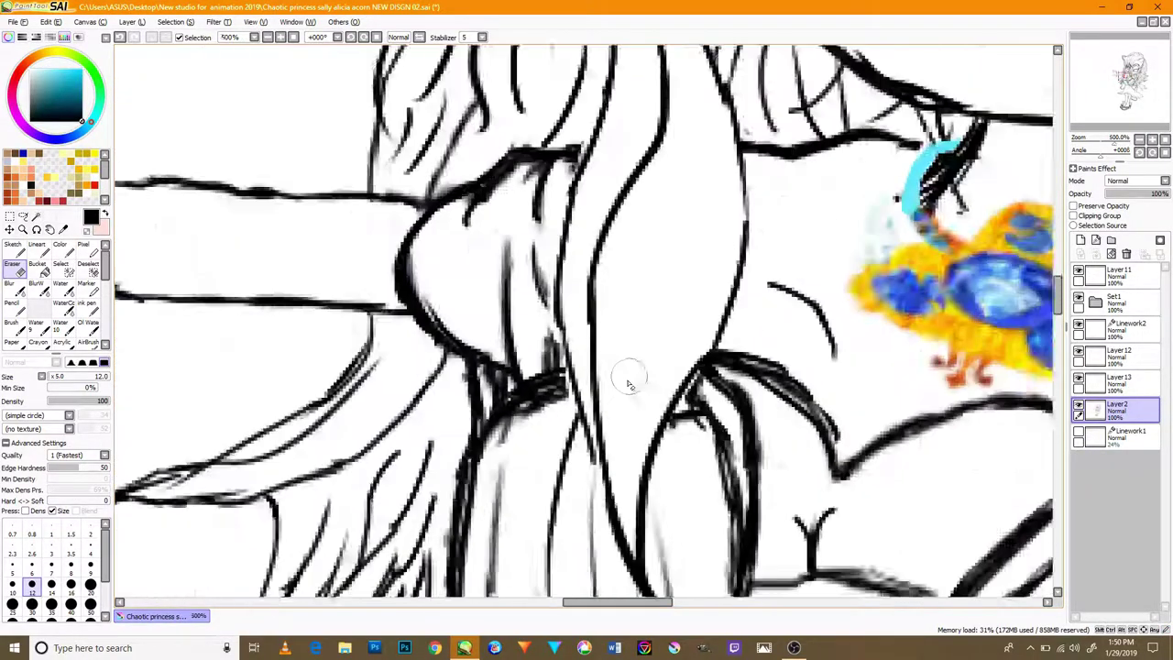
scroll(614, 429, up, 2)
click(1118, 383)
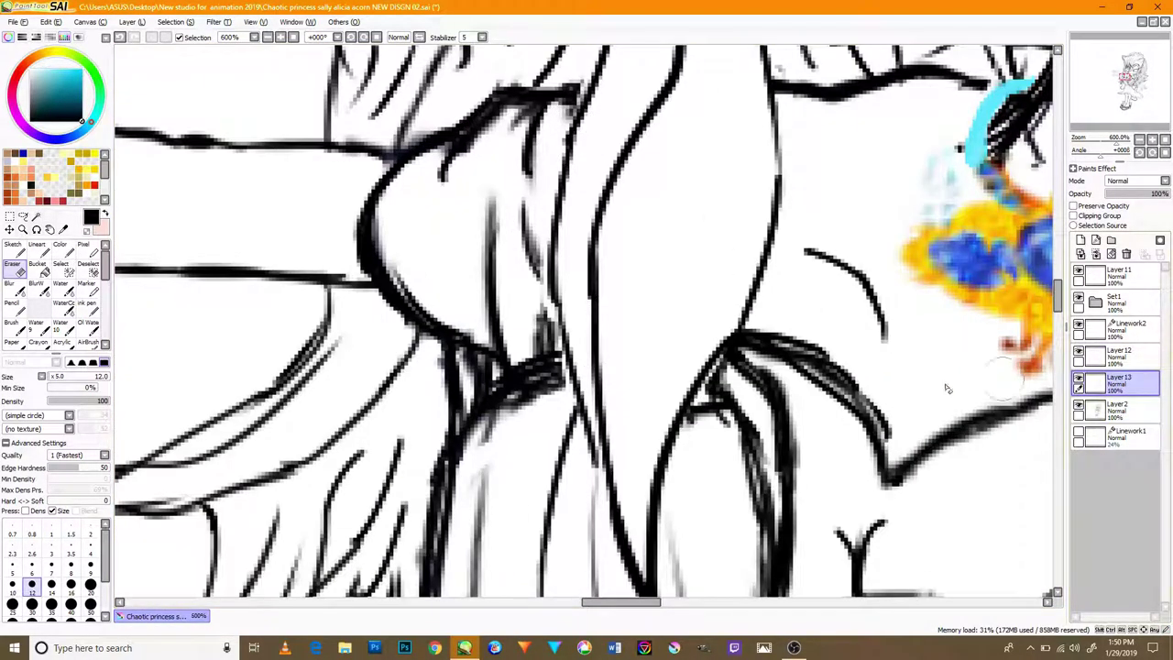
click(14, 309)
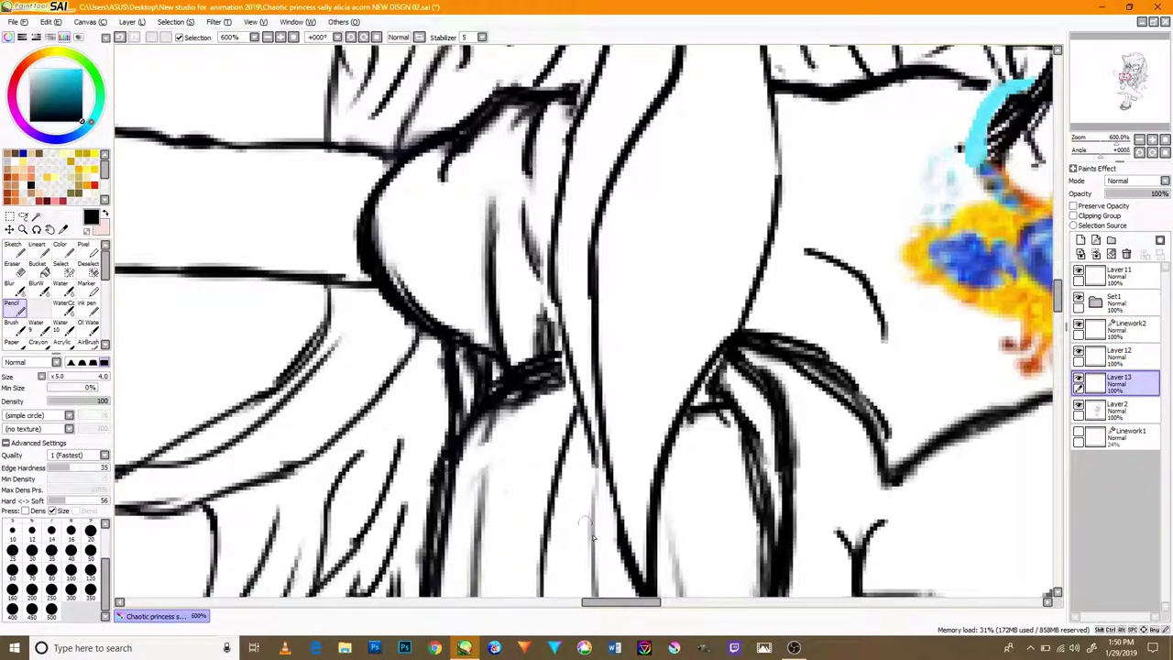
mouse_move(579, 442)
mouse_down()
mouse_move(619, 555)
mouse_move(575, 429)
mouse_up()
drag(572, 279, 587, 380)
drag(592, 538, 551, 345)
drag(573, 431, 592, 550)
drag(579, 319, 559, 463)
mouse_move(600, 188)
mouse_down()
mouse_move(564, 284)
mouse_move(566, 352)
mouse_up()
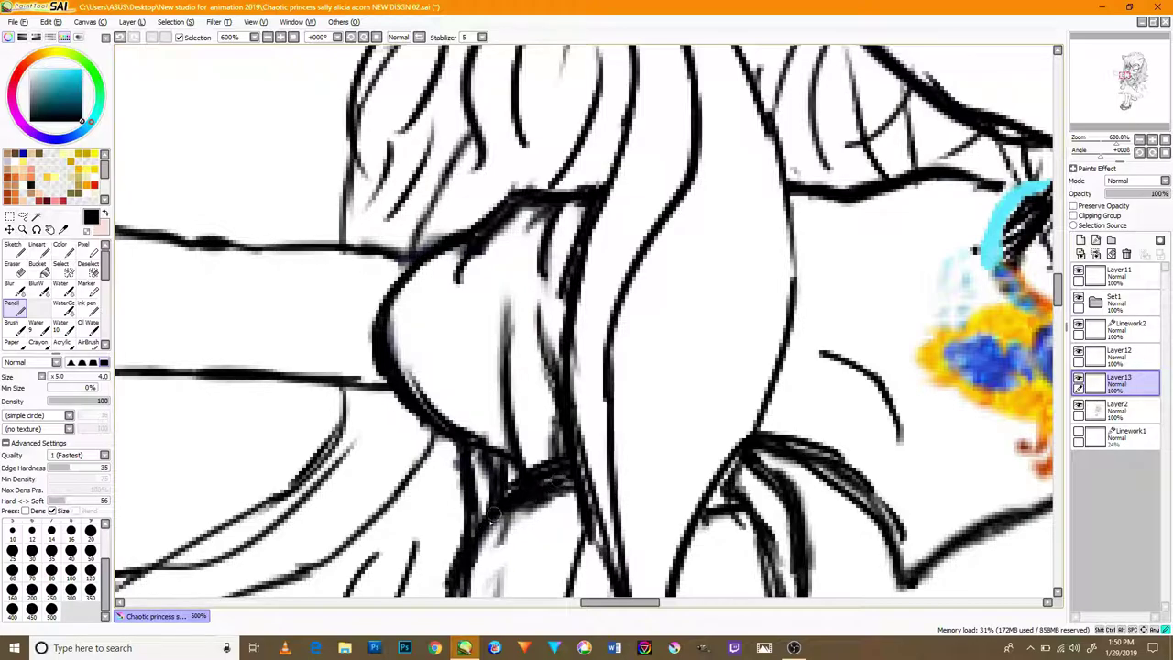
- Thicken the far-side lock's inner edge where it passes the cheek fur and the shoulder line
drag(558, 172, 535, 284)
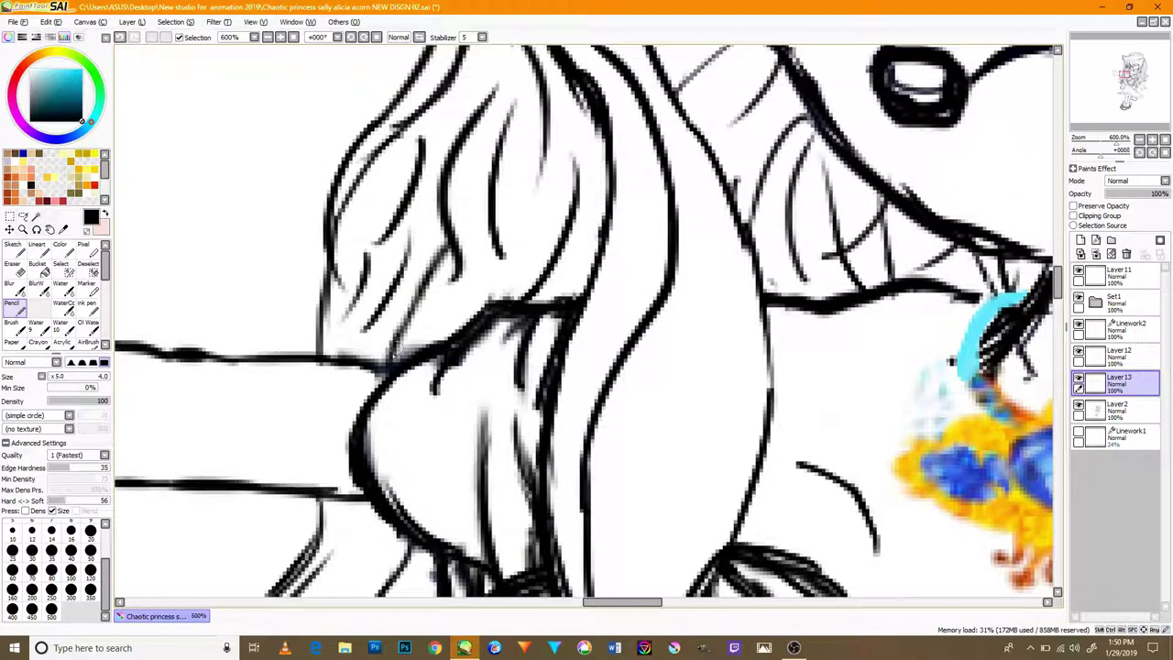
drag(393, 357, 448, 240)
drag(771, 394, 757, 211)
mouse_move(726, 169)
mouse_down()
mouse_move(753, 325)
mouse_move(756, 312)
mouse_up()
scroll(751, 469, down, 6)
scroll(768, 481, up, 6)
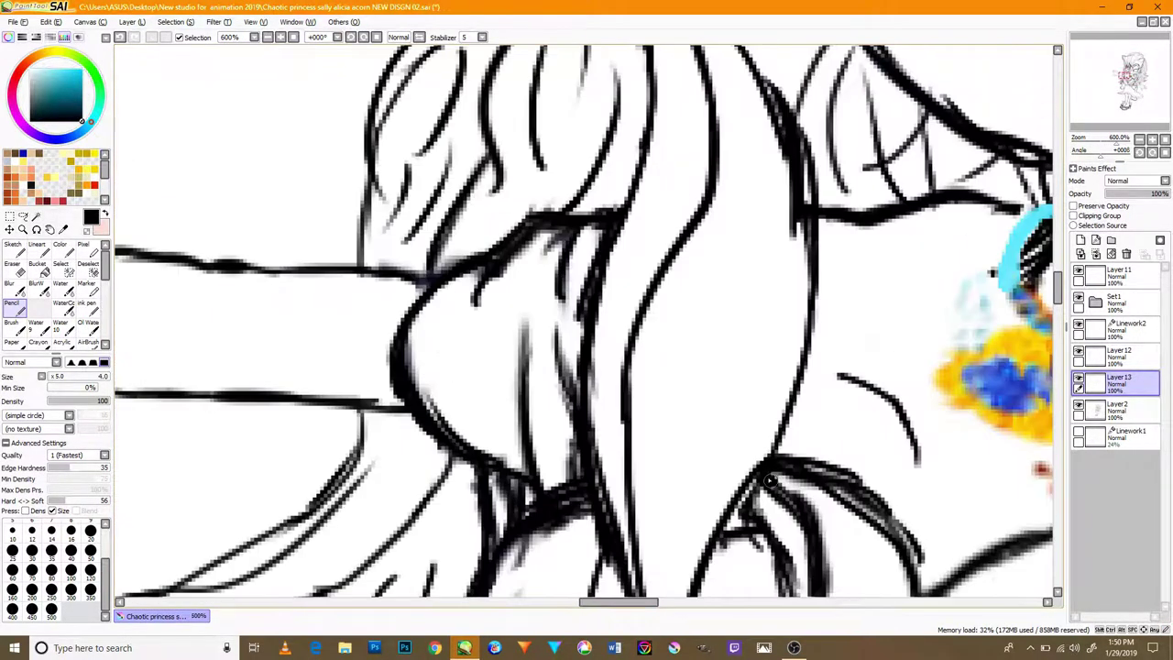
- Pencil an extra strand inside the far-side lock's lower half, following its inner edge
mouse_move(756, 455)
mouse_down()
mouse_move(786, 376)
mouse_move(749, 495)
mouse_up()
drag(746, 550, 758, 453)
drag(782, 537, 757, 402)
mouse_move(764, 526)
mouse_down()
mouse_move(785, 292)
mouse_move(759, 432)
mouse_move(755, 388)
mouse_up()
drag(730, 535, 787, 260)
drag(800, 218, 763, 392)
mouse_move(749, 396)
mouse_down()
mouse_move(702, 207)
mouse_move(689, 422)
mouse_up()
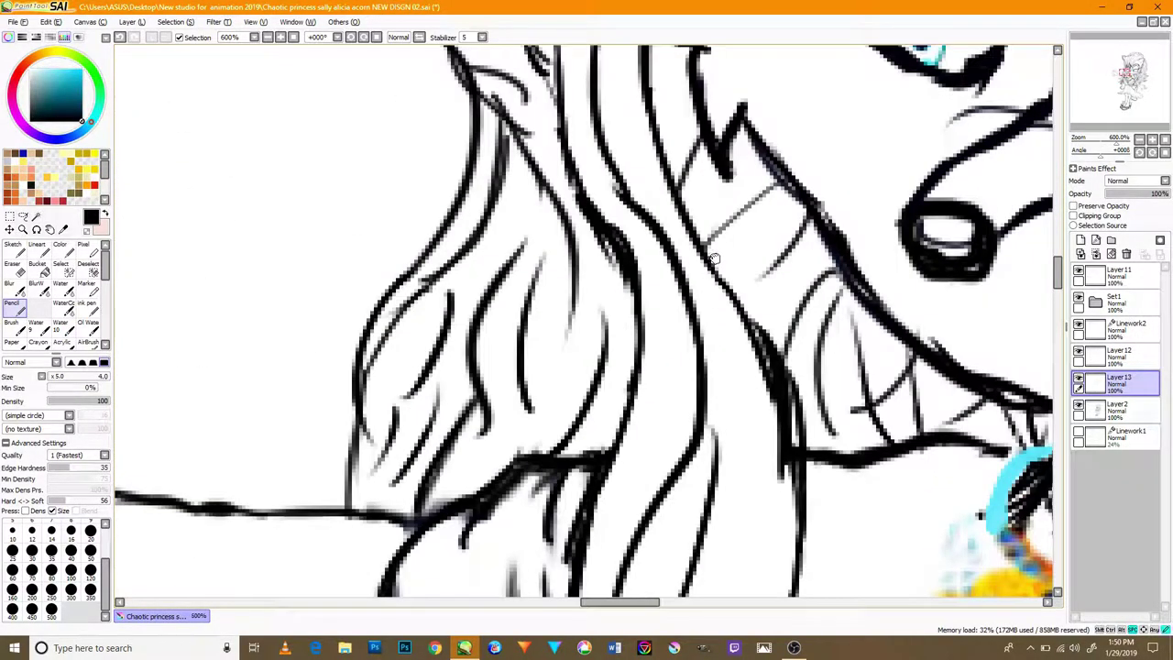
drag(712, 254, 741, 537)
drag(655, 327, 645, 447)
mouse_move(643, 539)
mouse_down()
mouse_move(620, 445)
mouse_move(659, 283)
mouse_up()
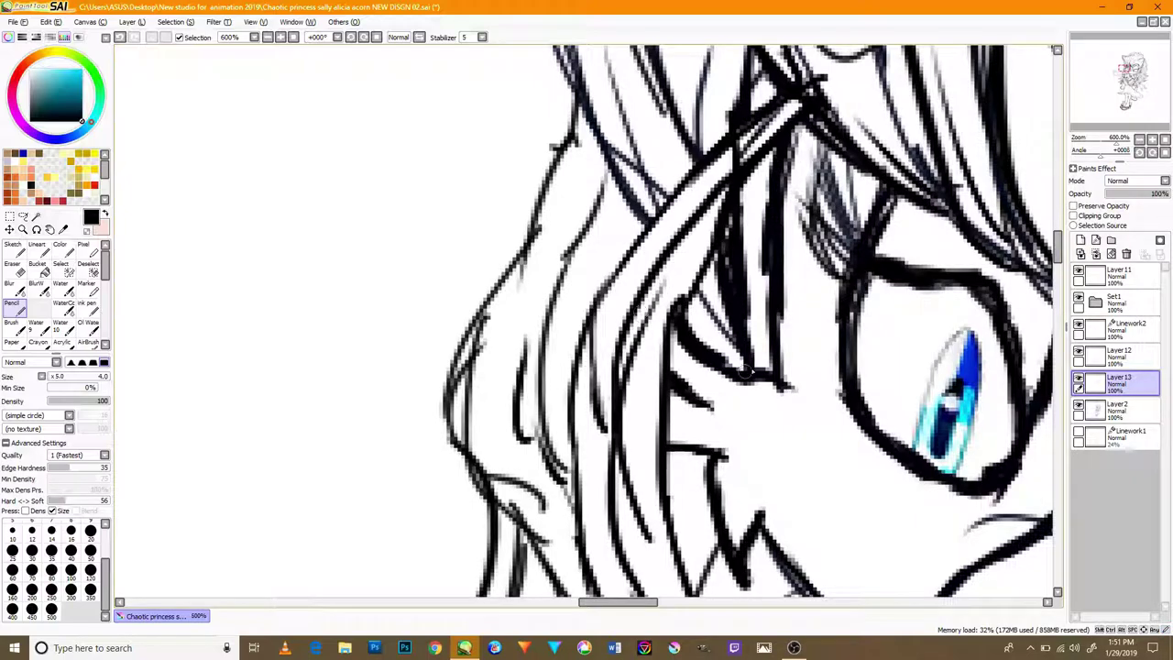
- Lasso the near-side hair lock from beside the ear down to its tip, adding the missed area near its root with the selection brush
scroll(757, 369, down, 6)
scroll(919, 332, up, 1)
drag(940, 526, 785, 352)
mouse_move(821, 241)
mouse_down()
mouse_move(781, 290)
mouse_move(748, 394)
mouse_up()
scroll(781, 290, up, 3)
click(24, 217)
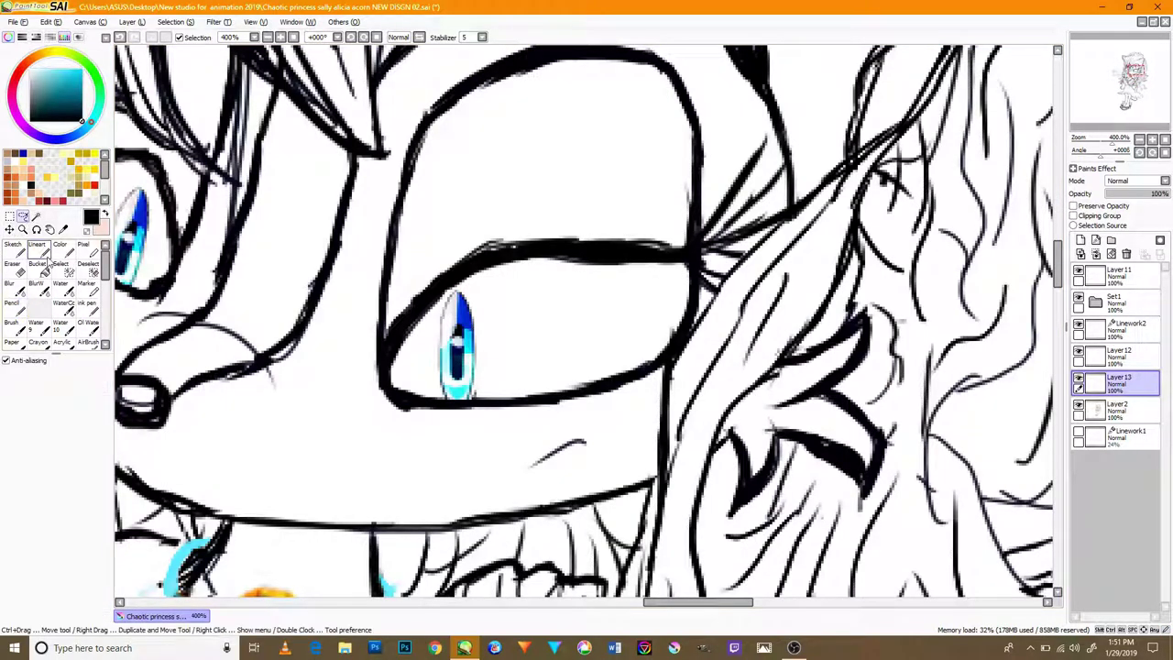
scroll(944, 419, down, 4)
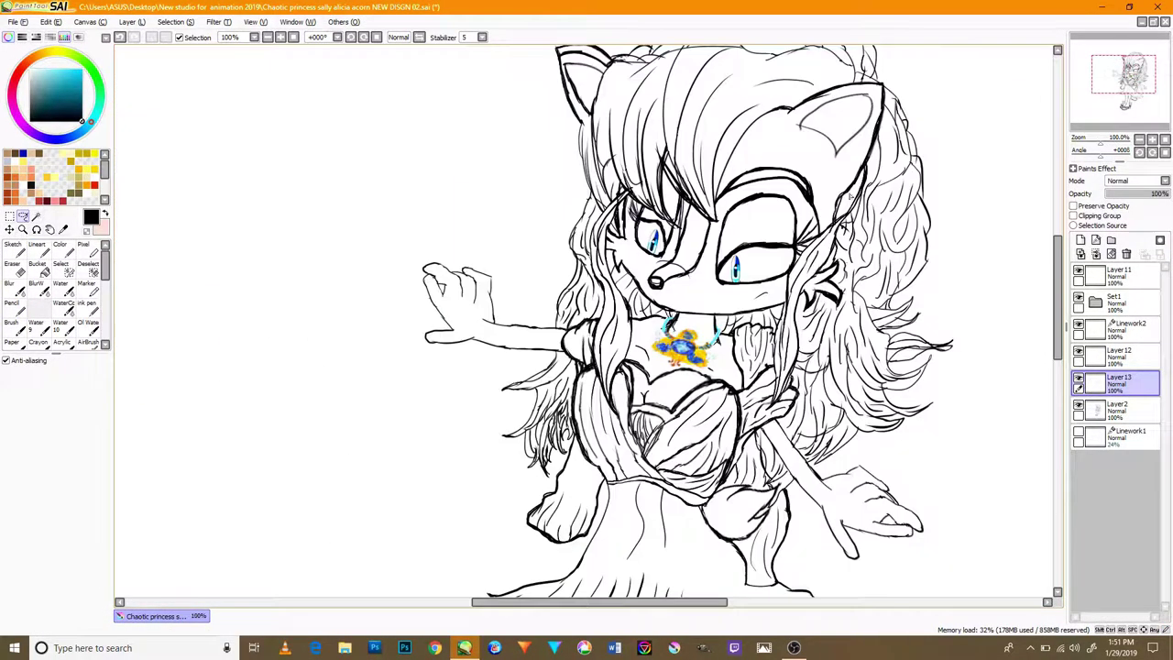
scroll(578, 528, up, 2)
drag(887, 259, 906, 205)
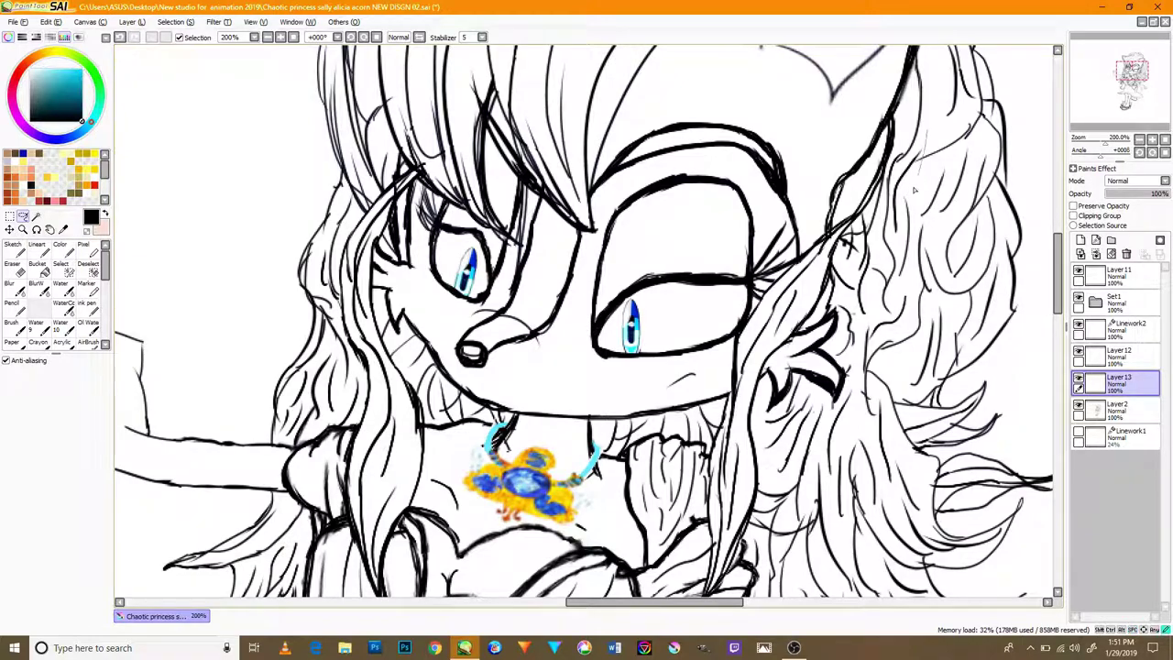
drag(961, 152, 921, 117)
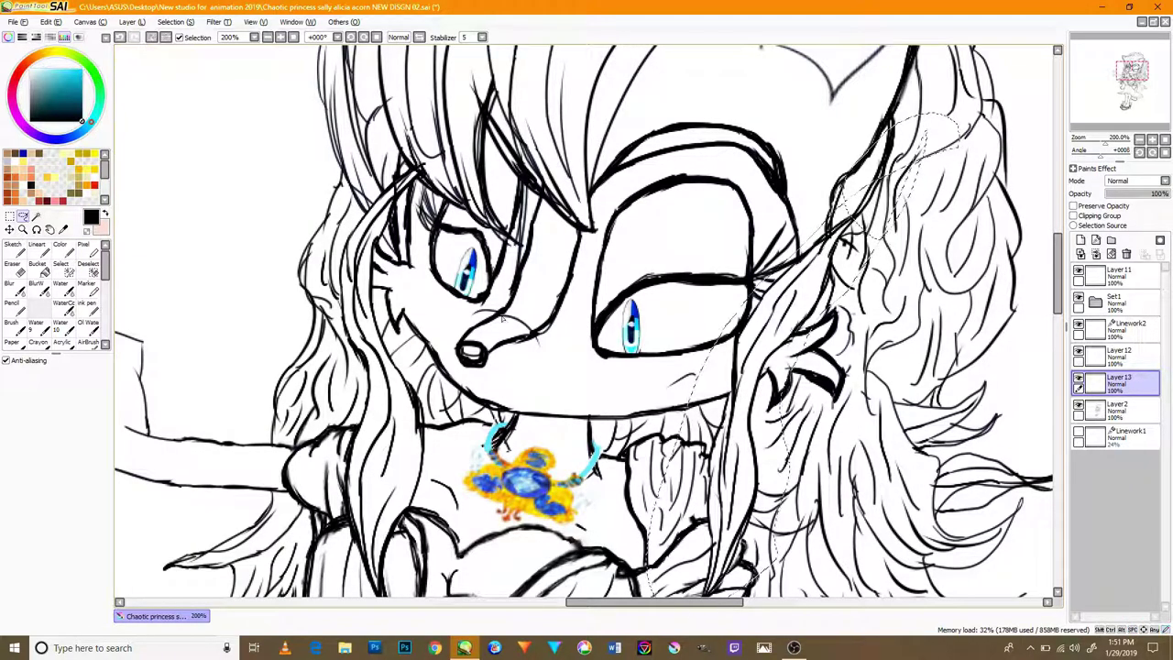
key(ctrl+t)
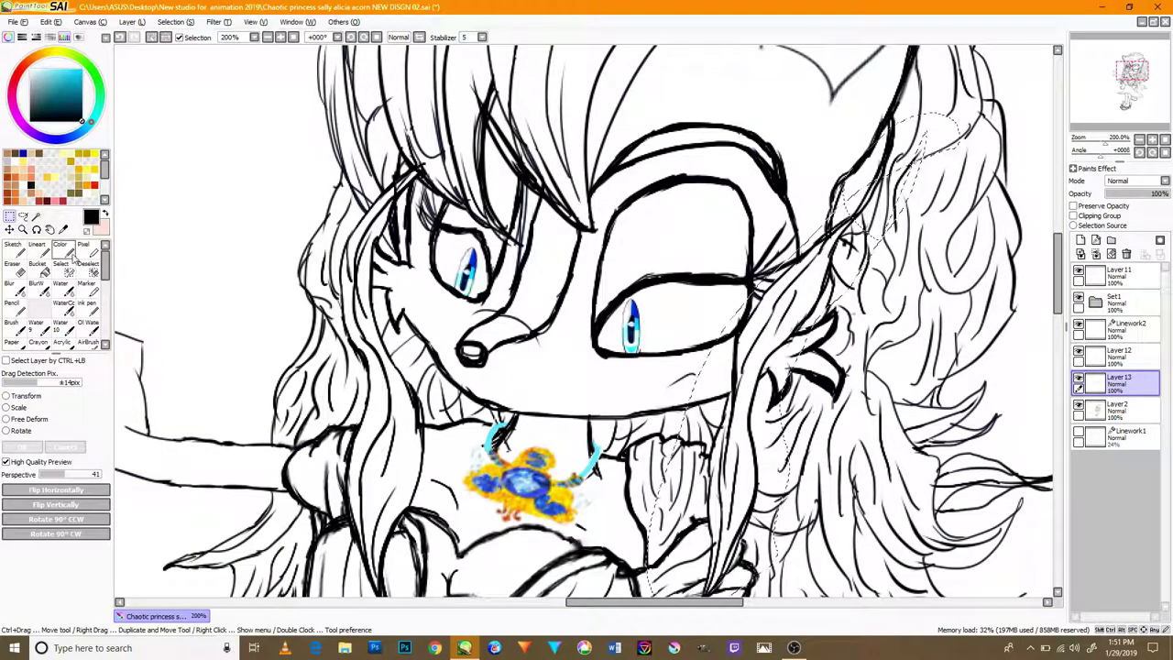
click(60, 267)
drag(852, 189, 845, 246)
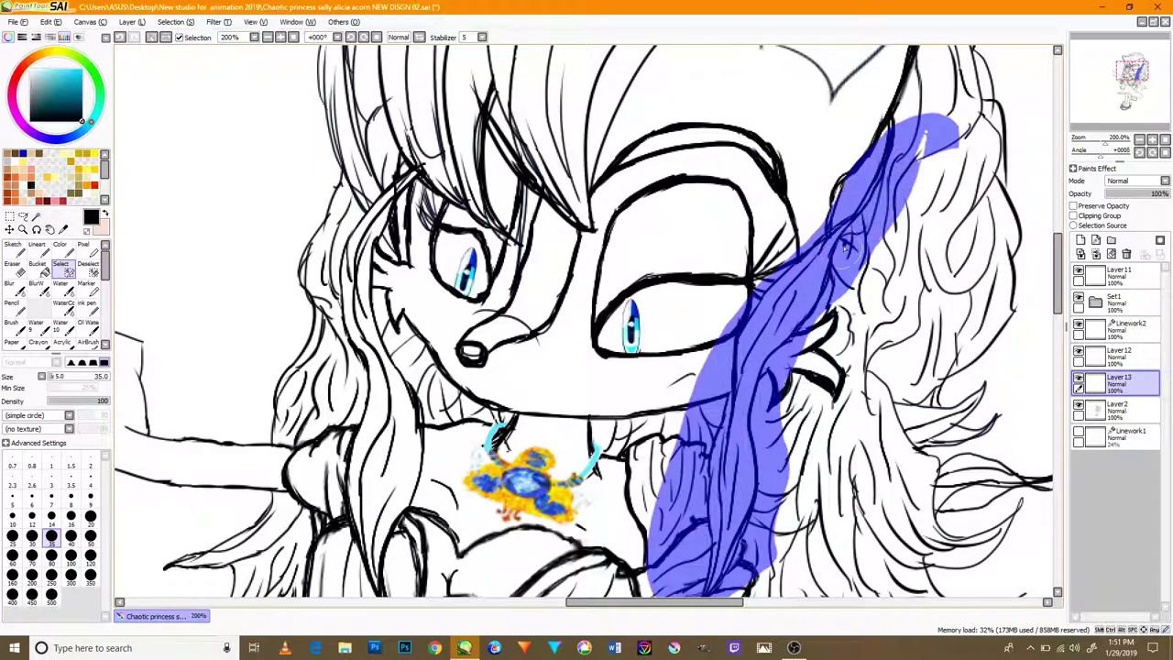
- Narrow the near-side lock with Free Deform, keeping its tip over the hand, and apply the deformation
click(10, 218)
click(7, 419)
drag(647, 442, 728, 307)
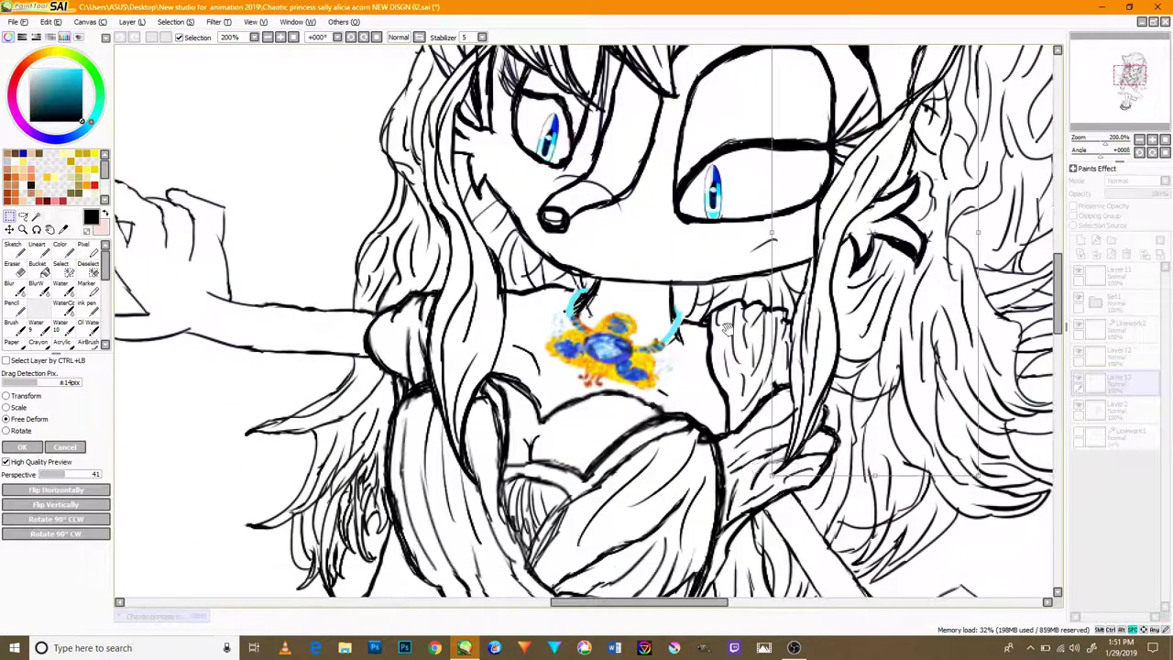
mouse_move(859, 475)
mouse_down()
mouse_move(834, 471)
mouse_move(844, 486)
mouse_up()
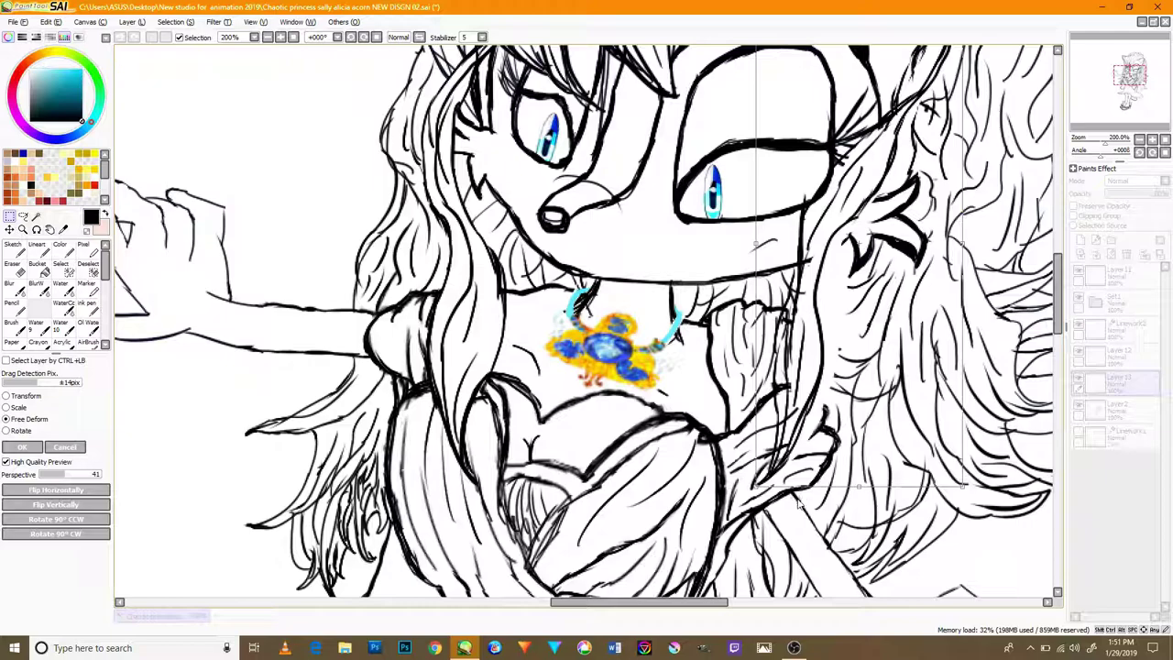
key(ctrl+z)
drag(962, 488, 734, 529)
drag(757, 488, 783, 486)
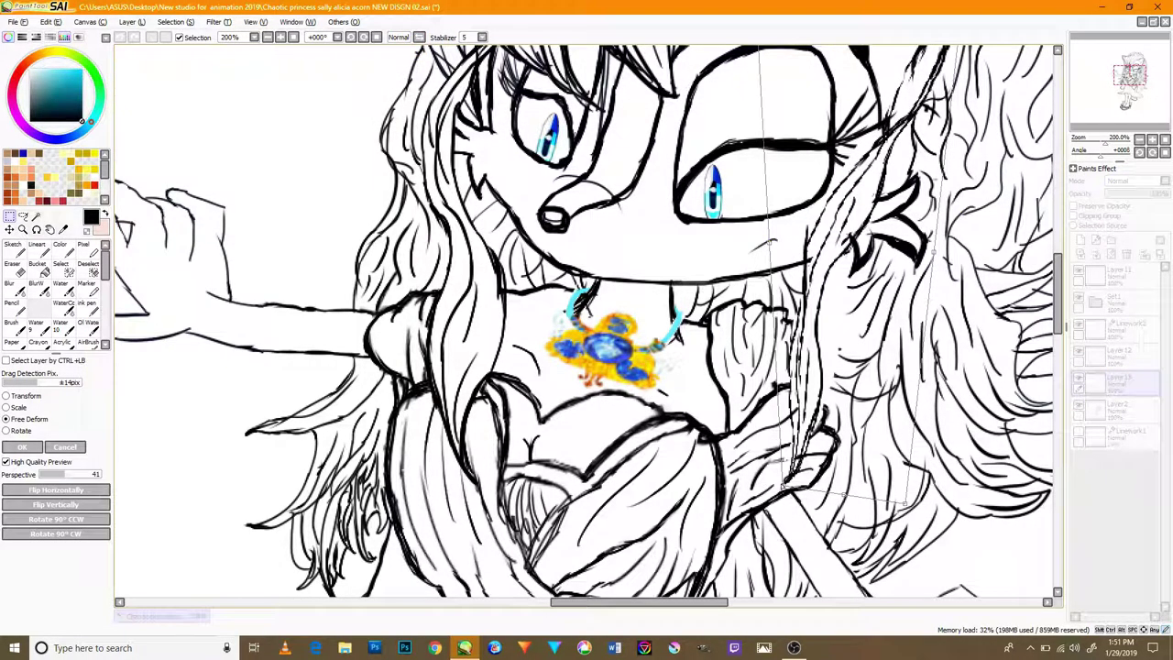
drag(936, 515, 910, 500)
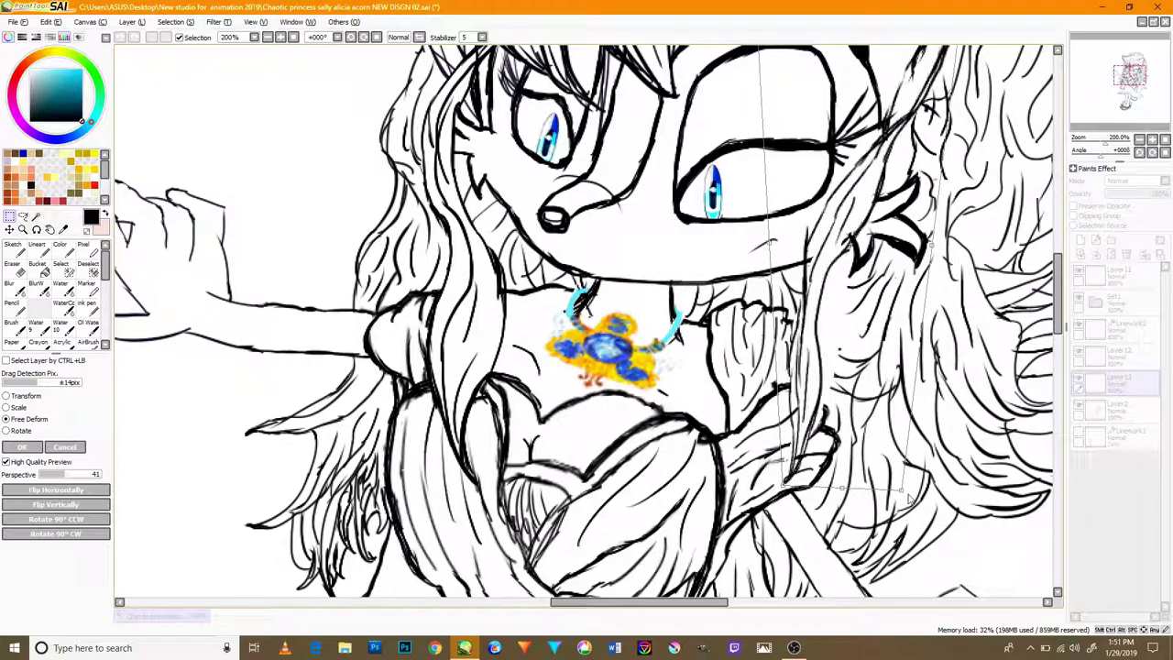
drag(949, 255, 879, 486)
mouse_move(688, 235)
mouse_down()
mouse_move(708, 232)
mouse_move(707, 245)
mouse_up()
key(Return)
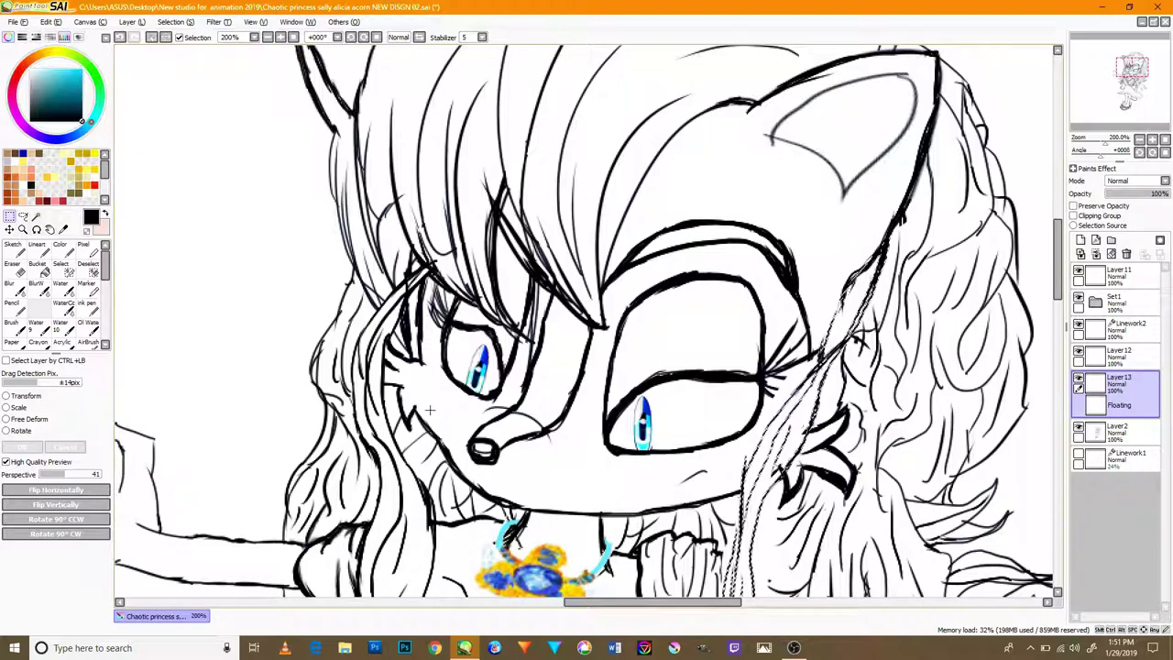
- Replace the selection with a lasso around the whole far-side hair lock, from the bangs down to the sleeve
mouse_move(423, 472)
mouse_down()
mouse_move(480, 394)
mouse_move(488, 325)
mouse_up()
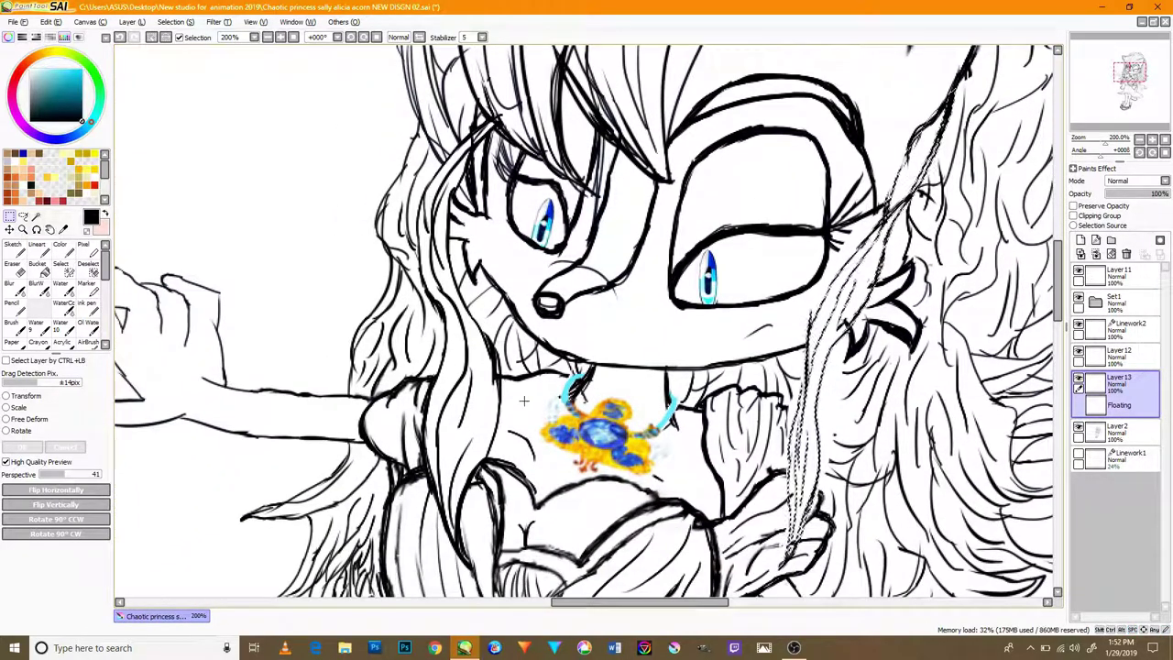
drag(525, 400, 509, 453)
click(23, 216)
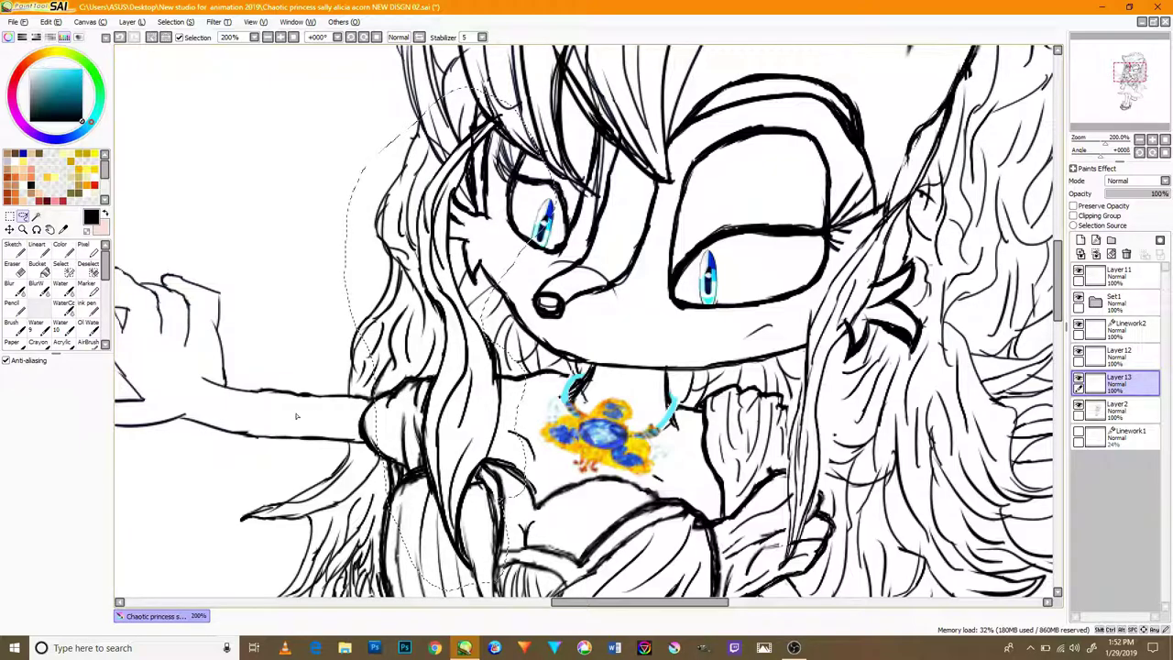
click(60, 265)
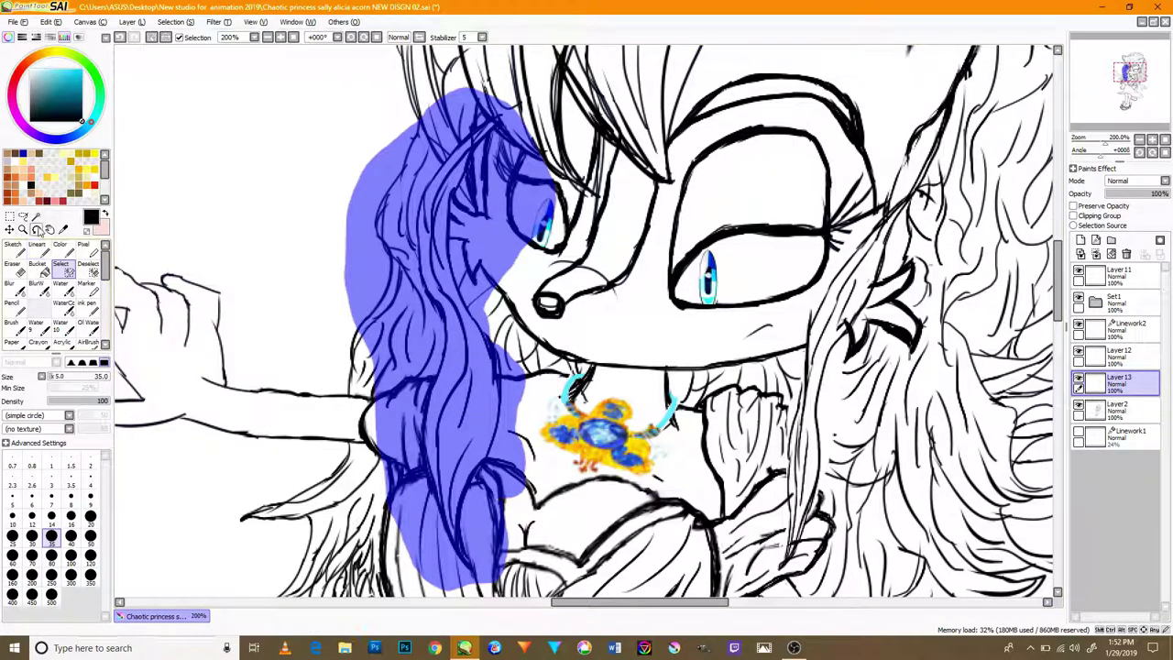
- Shorten the far-side lock with Free Deform so its tip ends near the sleeve's upper edge
key(ctrl+t)
drag(474, 416, 492, 353)
drag(561, 510, 560, 458)
drag(394, 510, 535, 402)
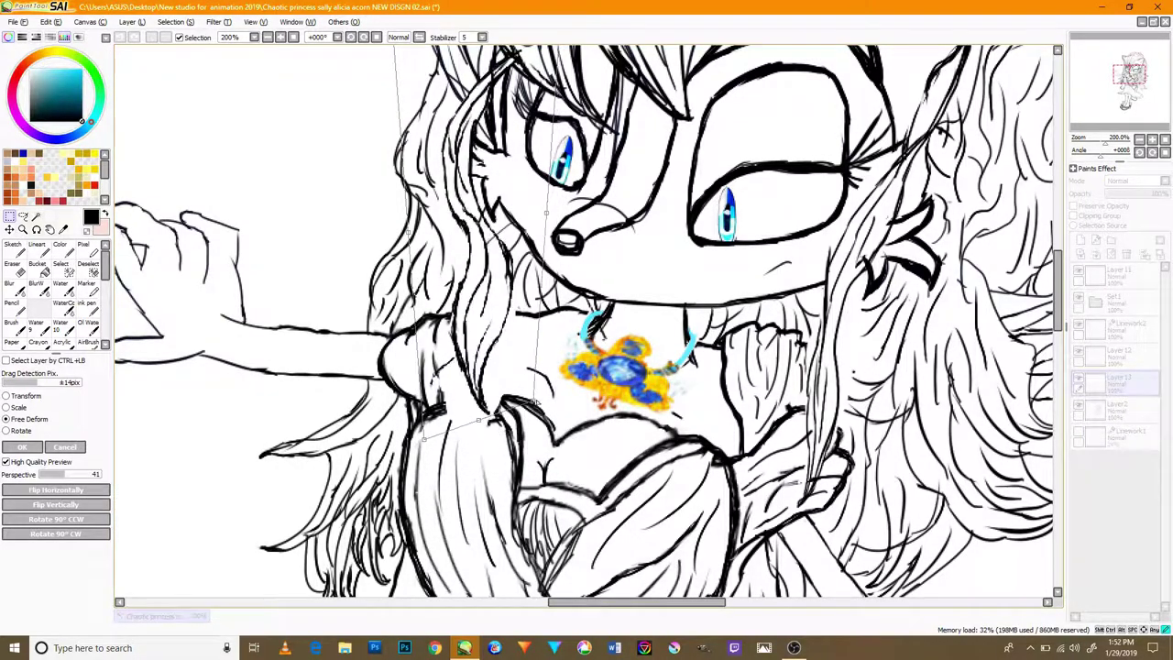
drag(424, 439, 443, 413)
drag(500, 342, 477, 419)
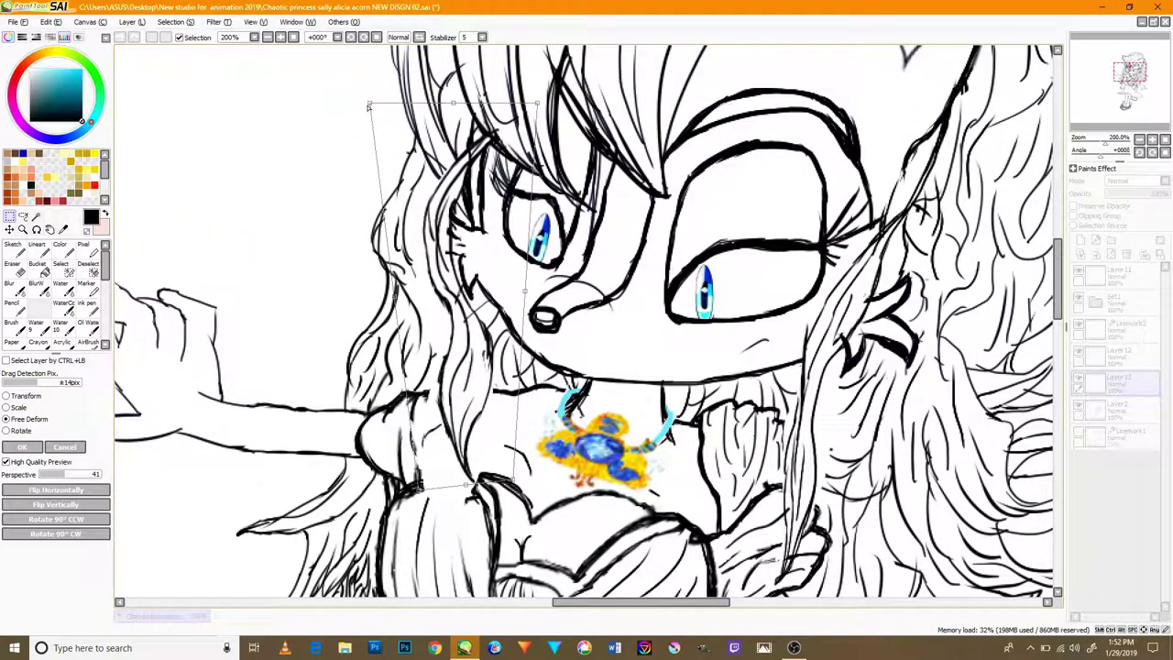
- Adjust the deformation's corners to narrow the far-side lock's lower end, apply it and clear the selection
drag(385, 104, 388, 109)
drag(518, 484, 493, 474)
drag(423, 492, 429, 468)
drag(397, 307, 390, 304)
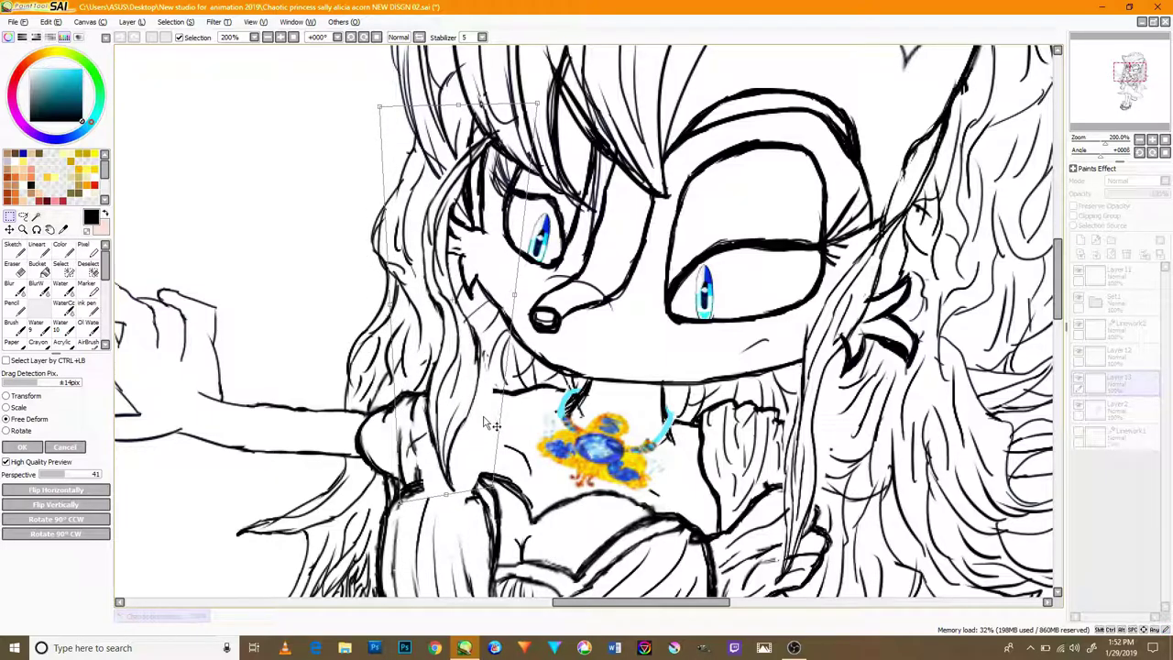
scroll(576, 470, up, 2)
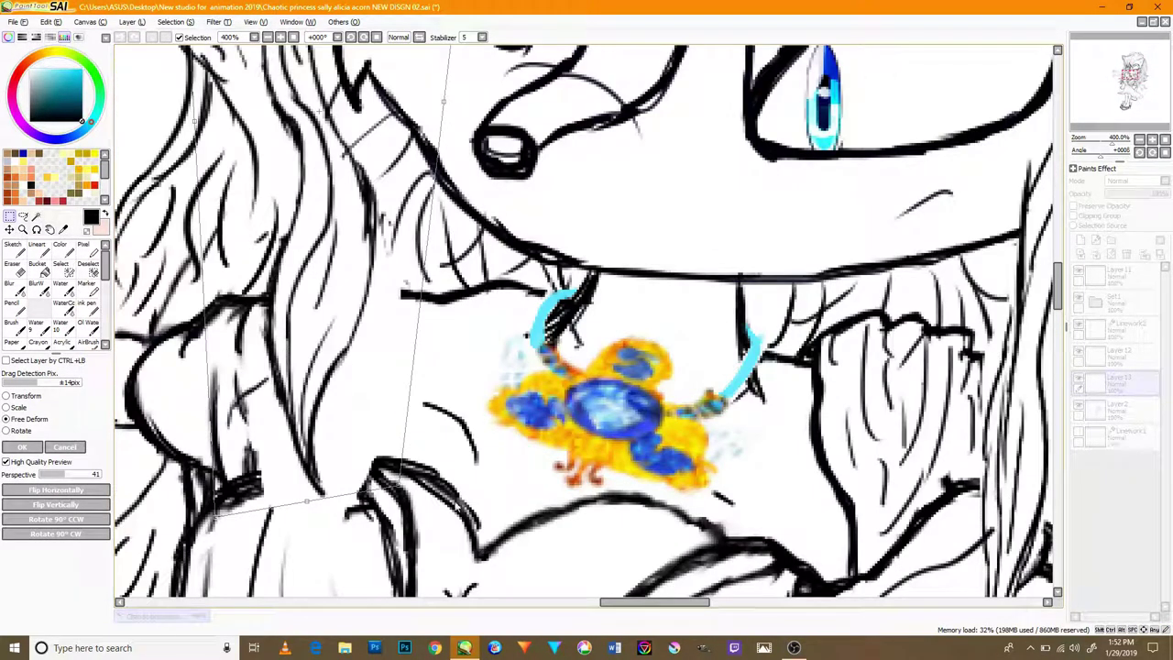
drag(365, 495, 393, 472)
scroll(465, 519, down, 2)
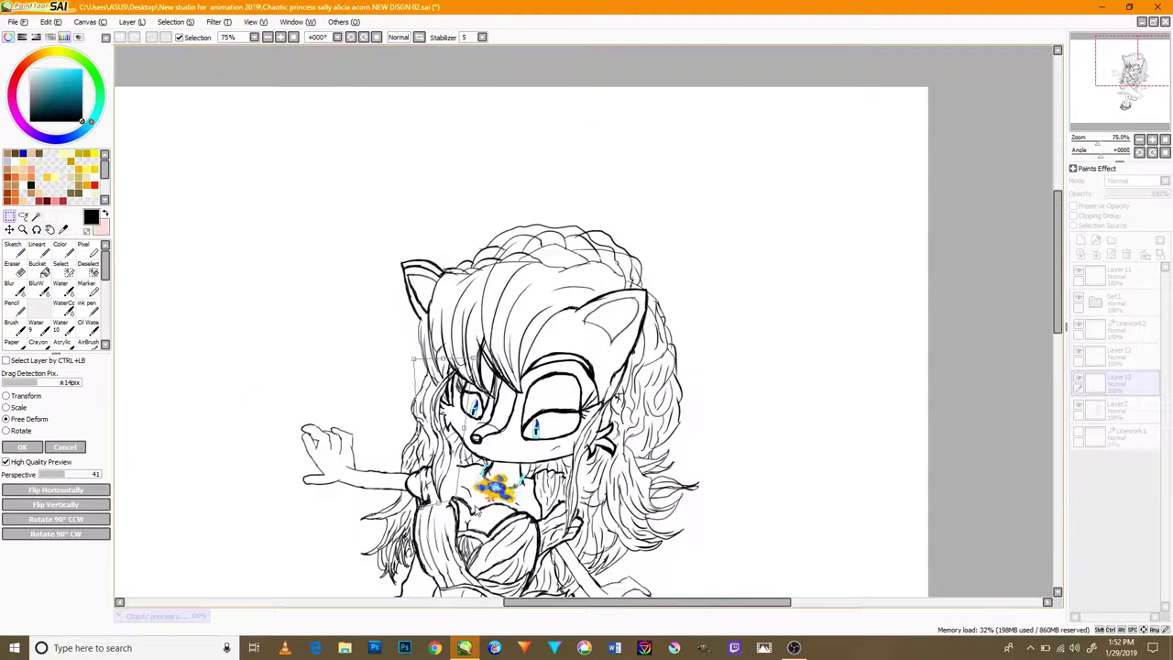
key(Return)
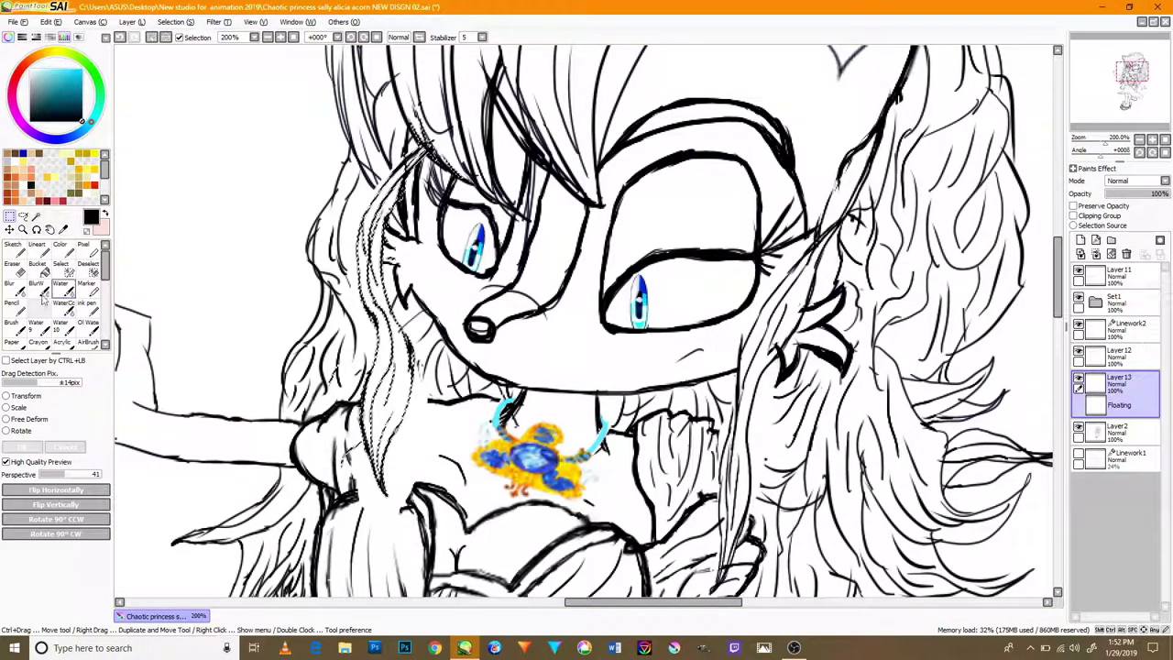
click(166, 37)
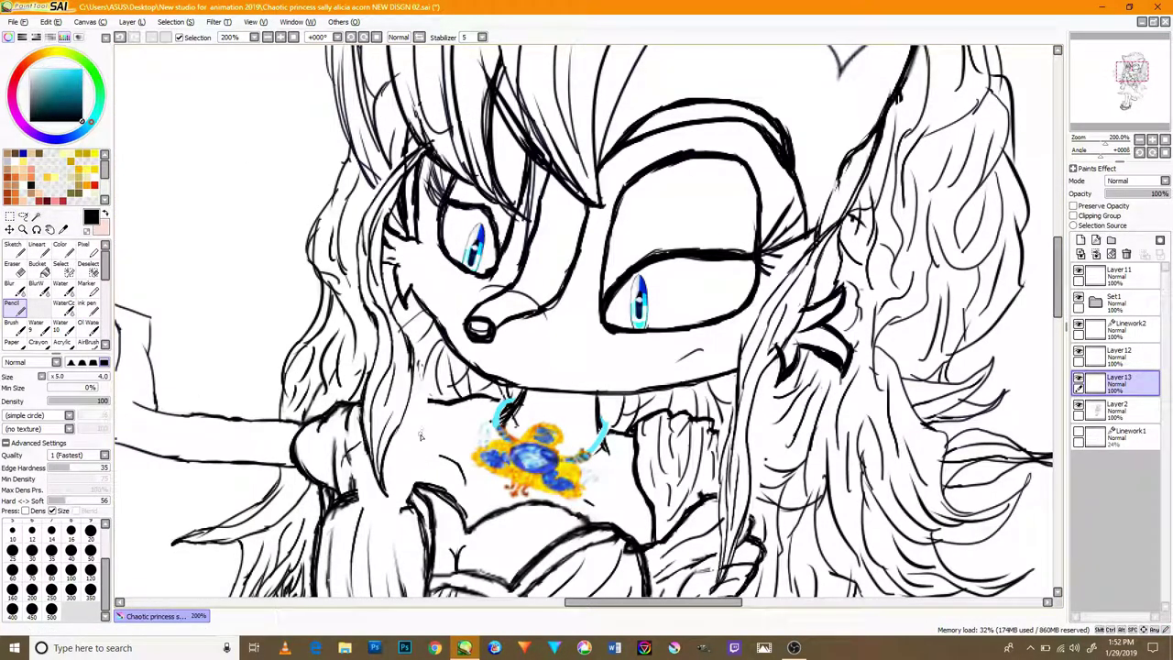
- Pencil the missing upper band of the sleeve across the gap beneath the far-side lock's tip
scroll(425, 427, up, 1)
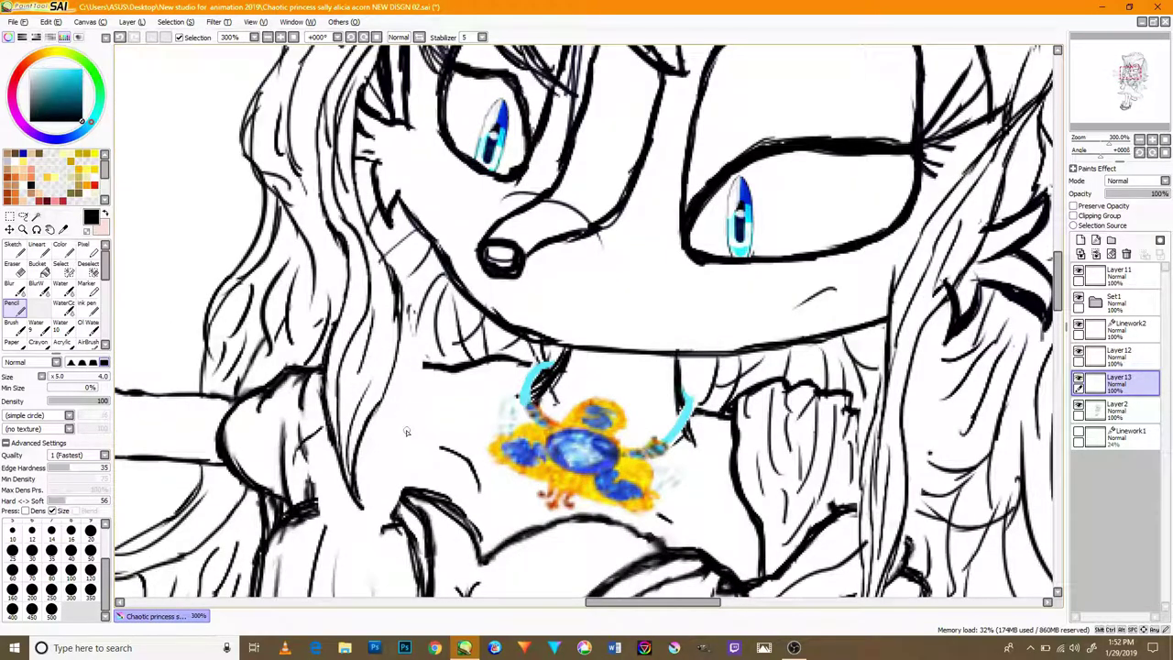
drag(445, 479, 468, 336)
mouse_move(490, 386)
mouse_down()
mouse_move(587, 414)
mouse_move(527, 394)
mouse_move(375, 396)
mouse_up()
scroll(472, 391, up, 3)
drag(495, 396, 477, 299)
drag(590, 378, 495, 370)
drag(360, 374, 468, 371)
mouse_move(609, 349)
mouse_down()
mouse_move(492, 353)
mouse_move(307, 408)
mouse_up()
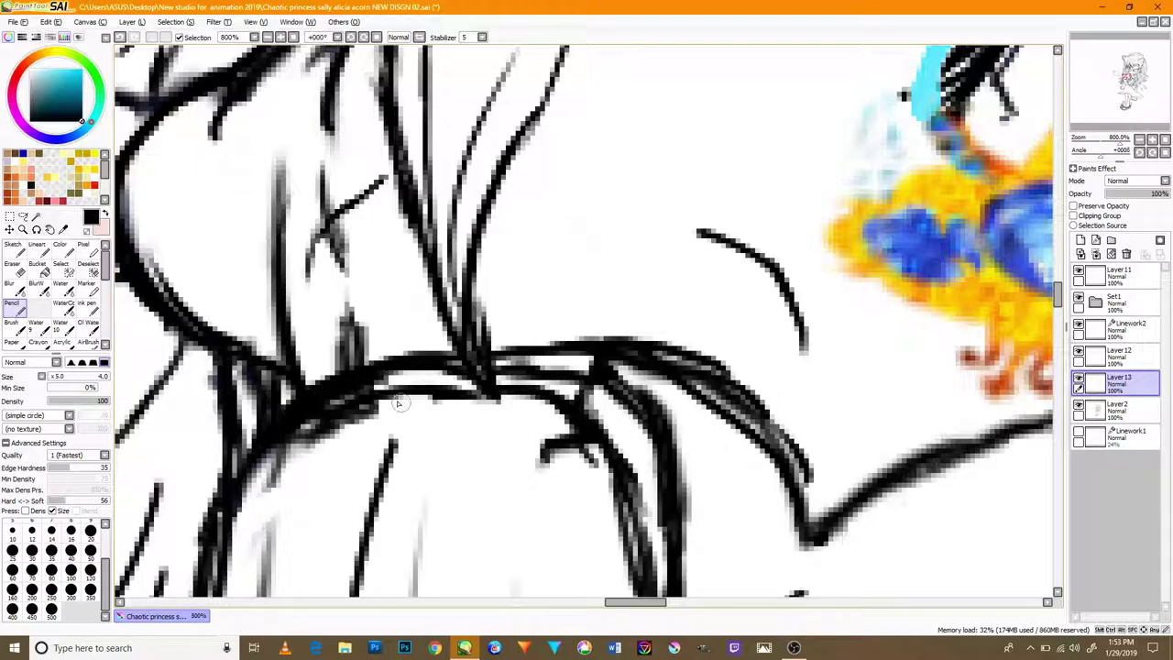
- Touch up the far-side lock's inner edge and strands just above its tip
scroll(275, 366, down, 3)
drag(356, 264, 292, 268)
scroll(292, 272, up, 2)
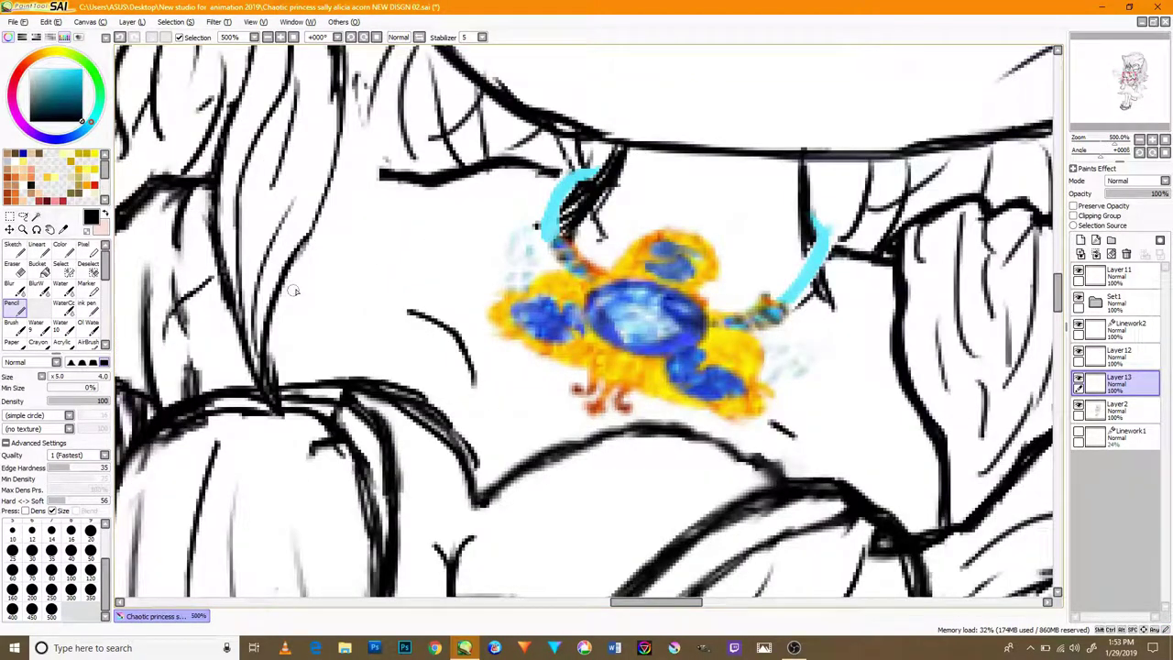
mouse_move(318, 227)
mouse_down()
mouse_move(286, 345)
mouse_move(300, 225)
mouse_up()
mouse_move(301, 183)
mouse_down()
mouse_move(296, 300)
mouse_move(353, 284)
mouse_up()
- Inspect the line art of the sleeves, bodice, necklace and hair around the face for spots that still need work
drag(817, 487, 542, 386)
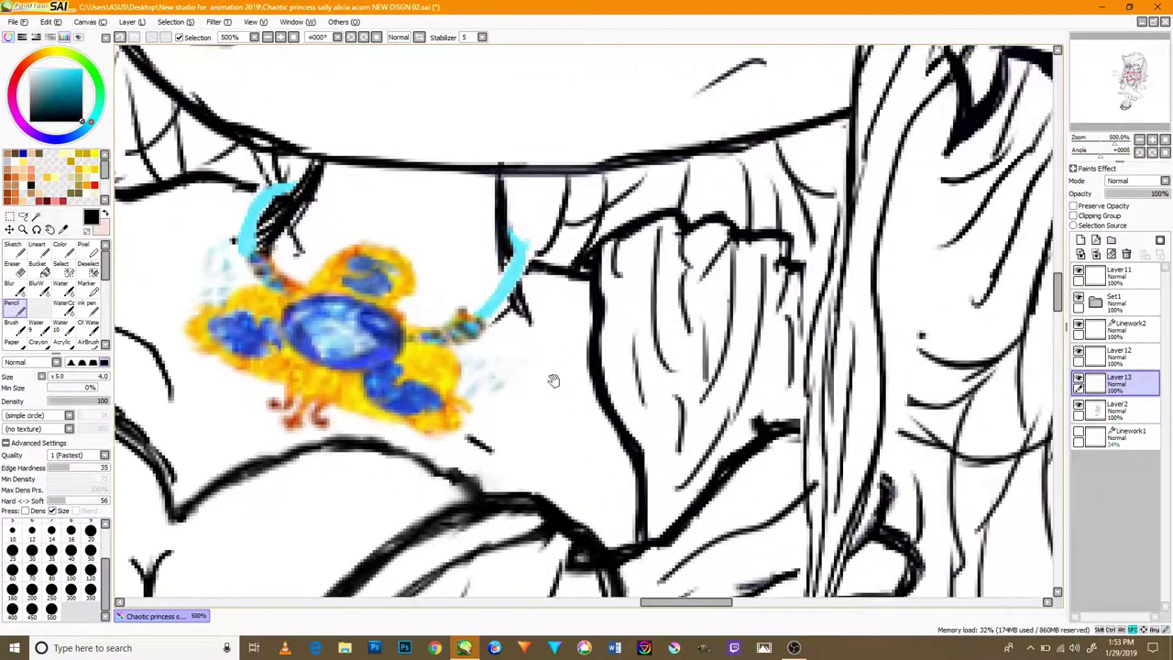
drag(800, 389, 819, 307)
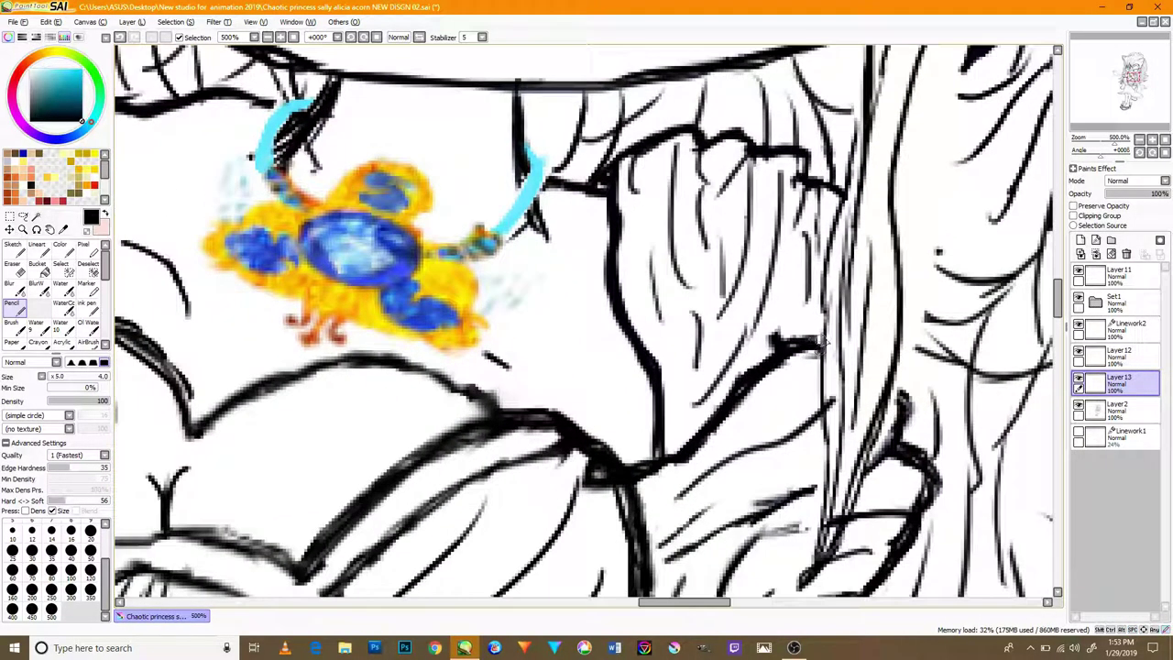
drag(642, 510, 714, 460)
scroll(732, 438, down, 7)
scroll(739, 447, up, 5)
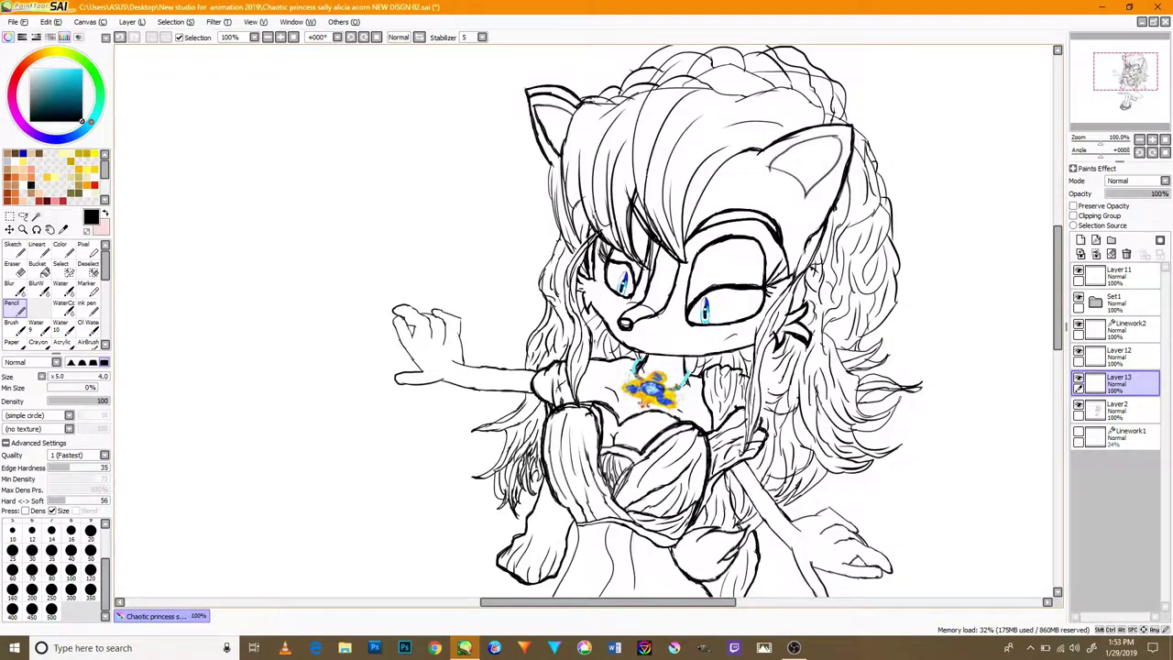
scroll(724, 450, down, 5)
scroll(724, 450, up, 3)
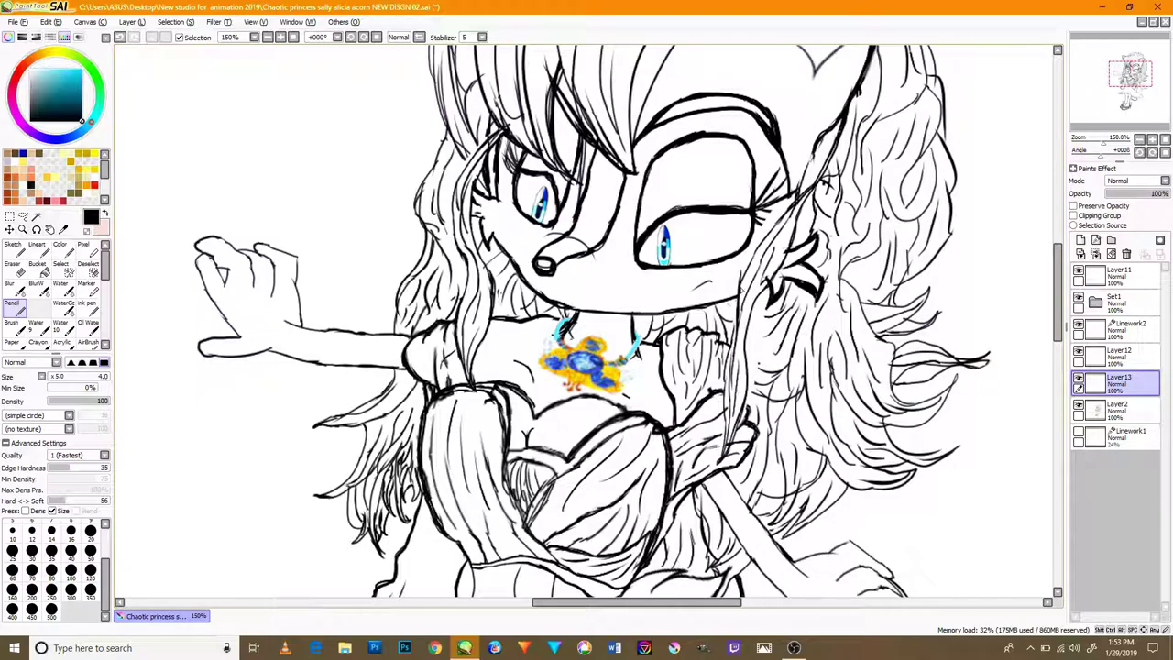
drag(814, 286, 668, 446)
drag(737, 350, 711, 379)
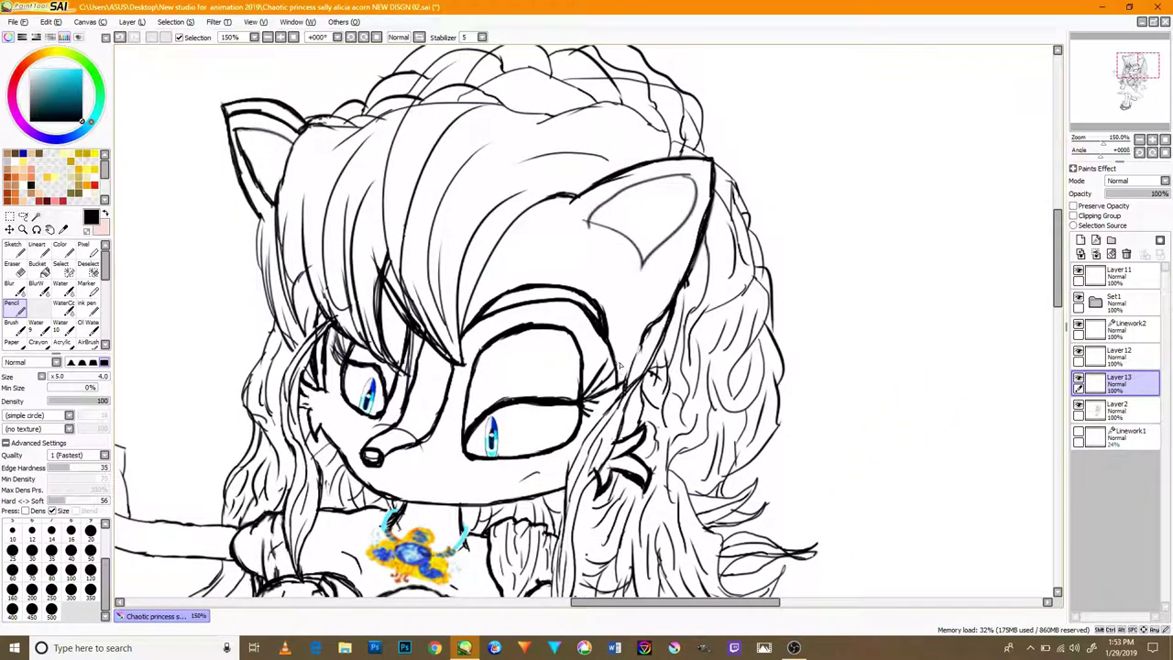
- Pencil curved, crossing strands into the hair just behind the near eye's lashes, beneath the base of the ear
scroll(620, 365, up, 4)
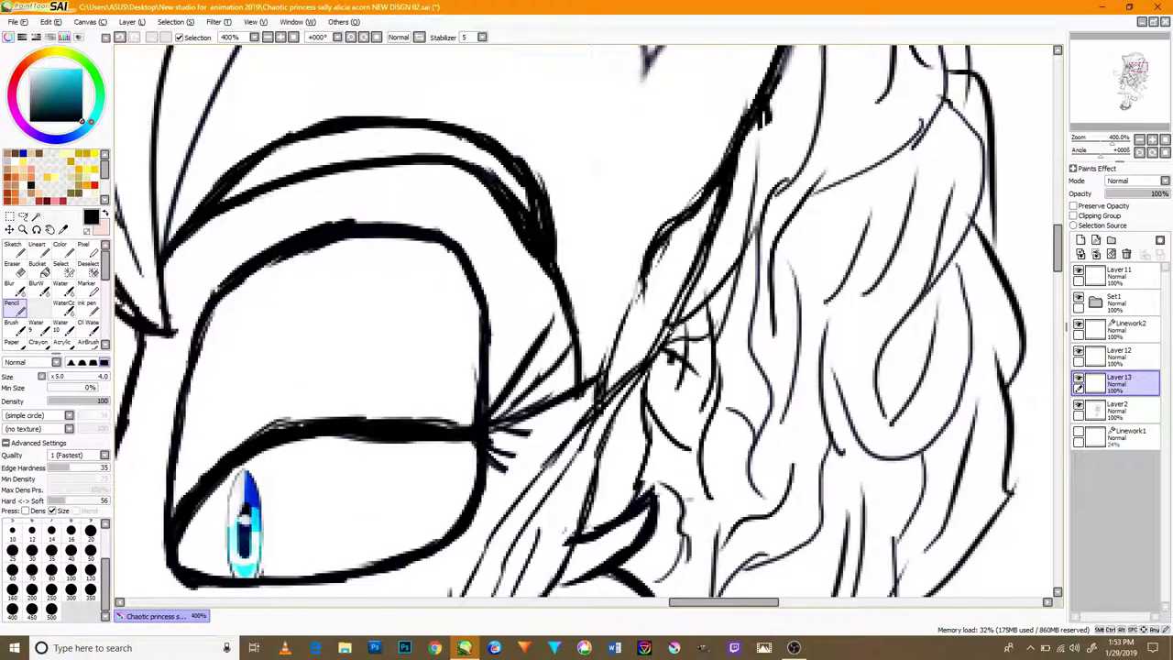
drag(642, 385, 820, 264)
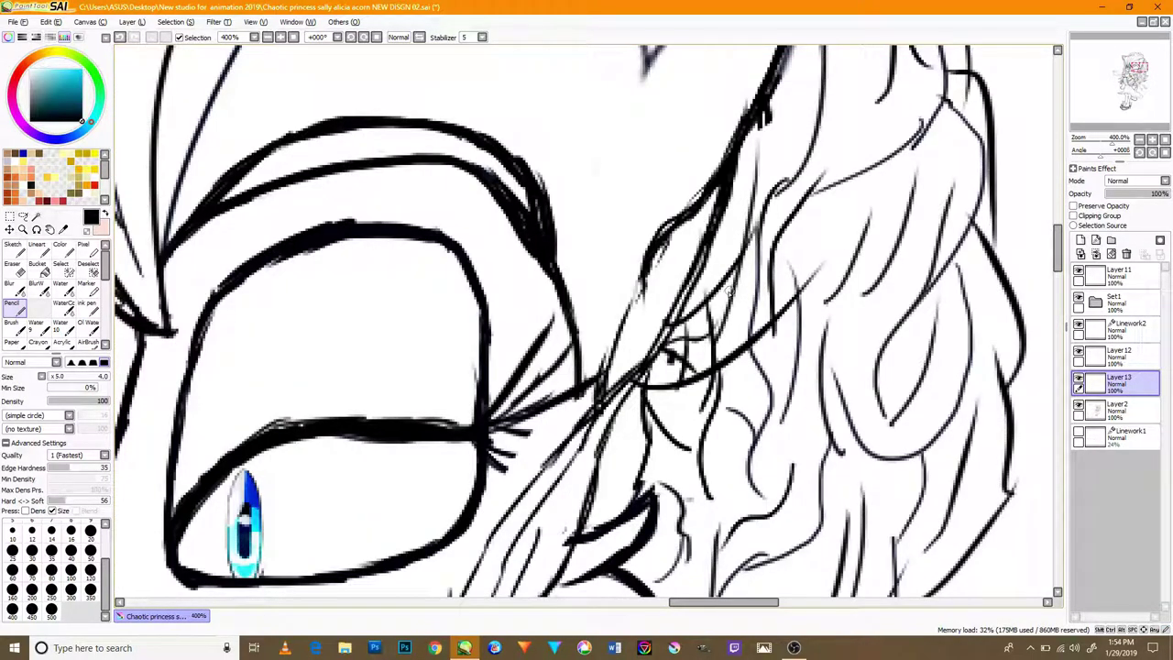
drag(645, 365, 739, 277)
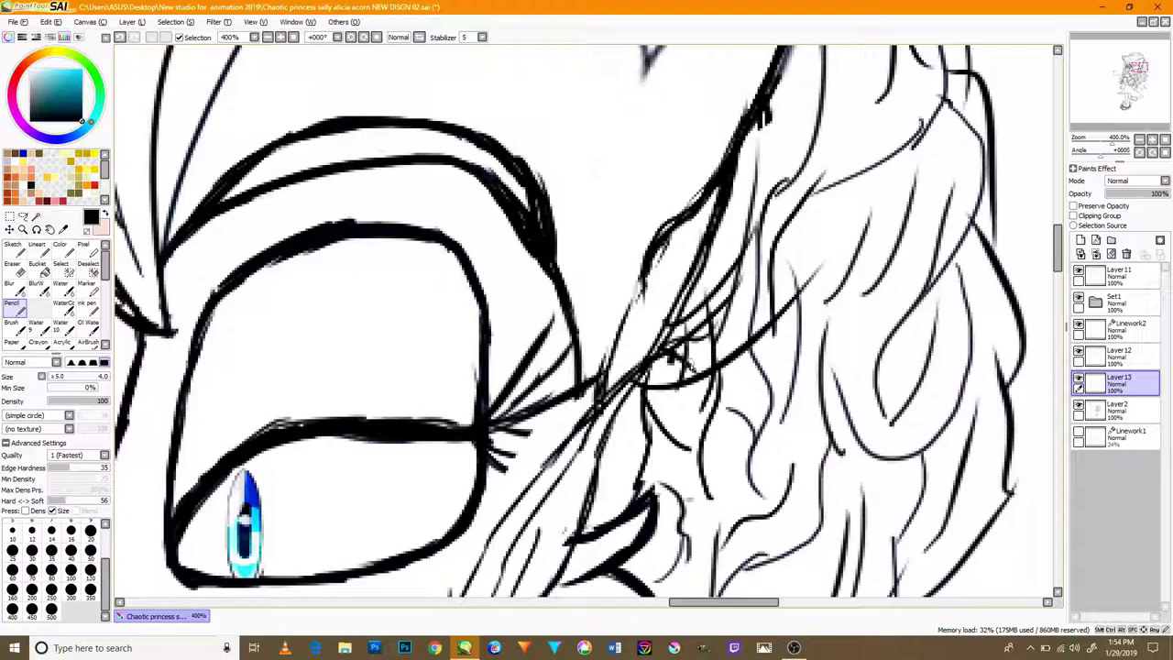
mouse_move(639, 486)
mouse_down()
mouse_move(668, 414)
mouse_move(644, 427)
mouse_move(704, 385)
mouse_up()
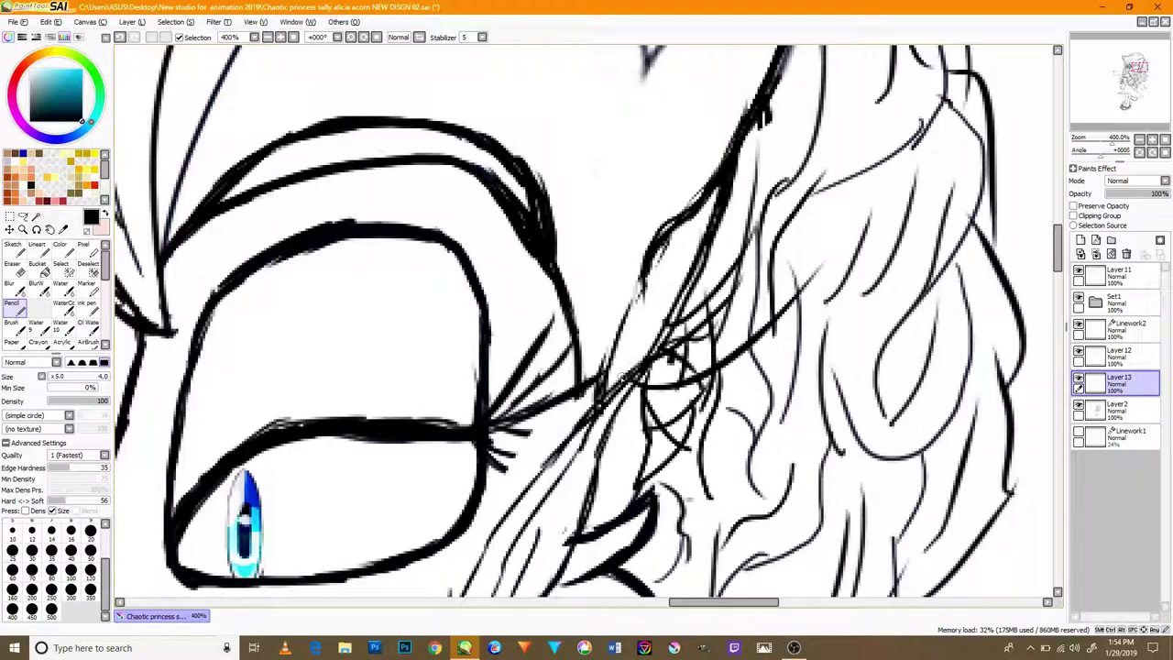
mouse_move(680, 308)
mouse_down()
mouse_move(738, 258)
mouse_move(776, 176)
mouse_move(772, 156)
mouse_up()
- Pencil overlapping curved strands along the outer edge of the near-side hair, just above its flared tips
scroll(686, 265, down, 5)
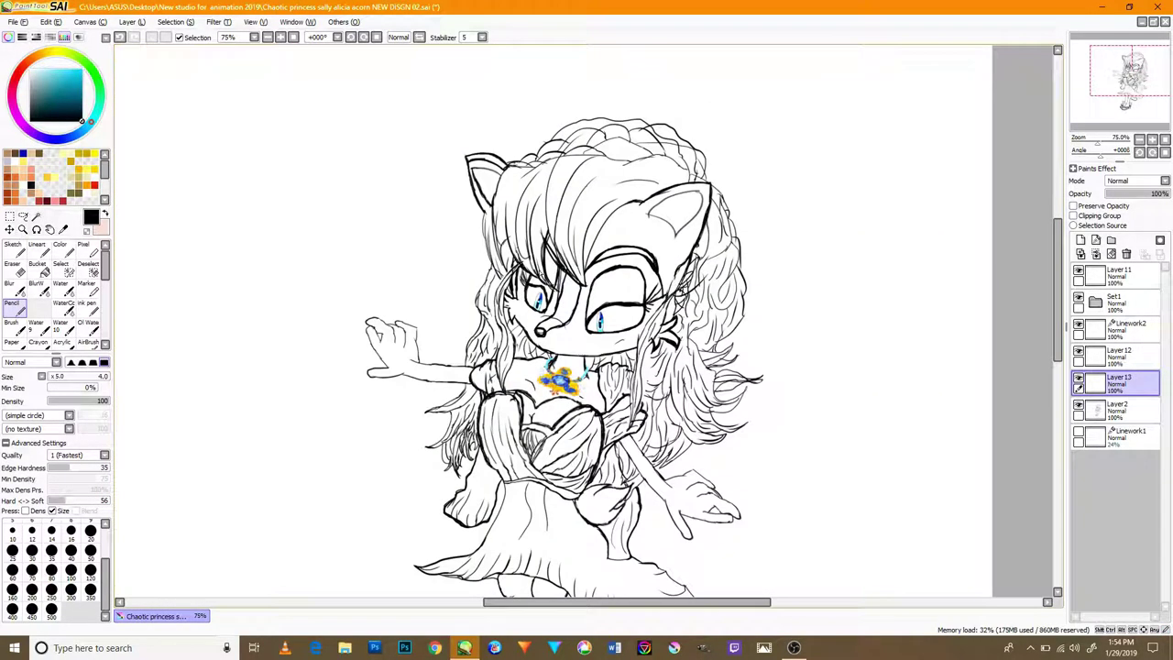
scroll(480, 278, up, 2)
drag(793, 305, 651, 339)
scroll(690, 392, up, 4)
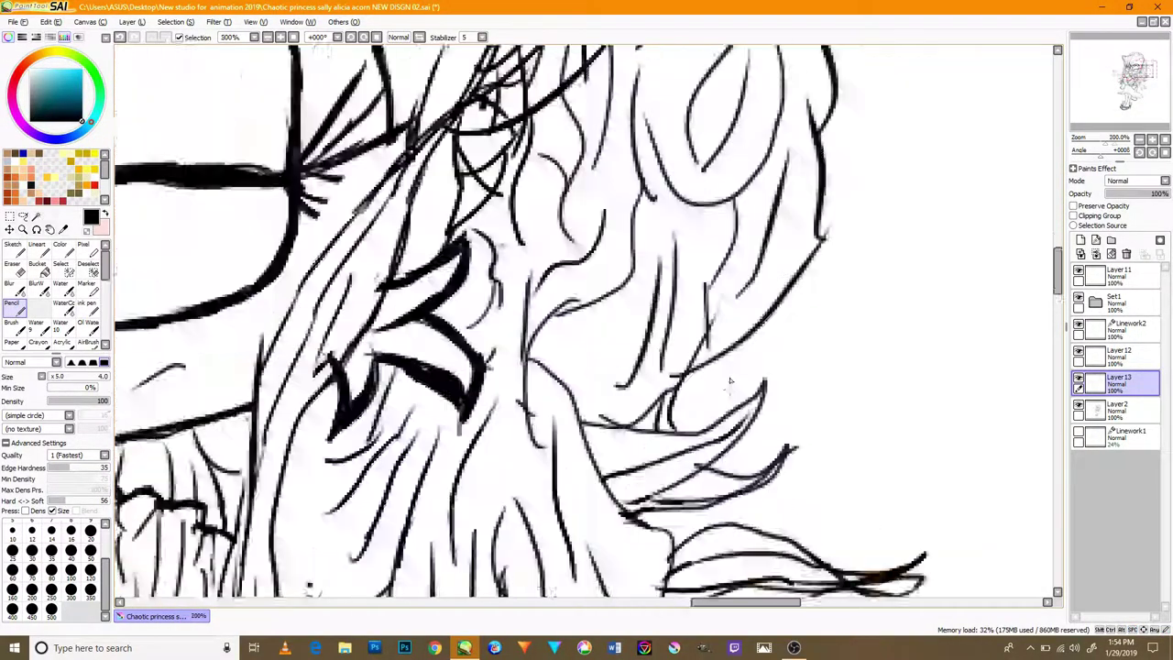
mouse_move(677, 466)
mouse_down()
mouse_move(763, 321)
mouse_move(799, 320)
mouse_move(771, 364)
mouse_up()
drag(718, 427, 811, 286)
mouse_move(805, 342)
mouse_down()
mouse_move(860, 203)
mouse_move(821, 314)
mouse_move(801, 165)
mouse_up()
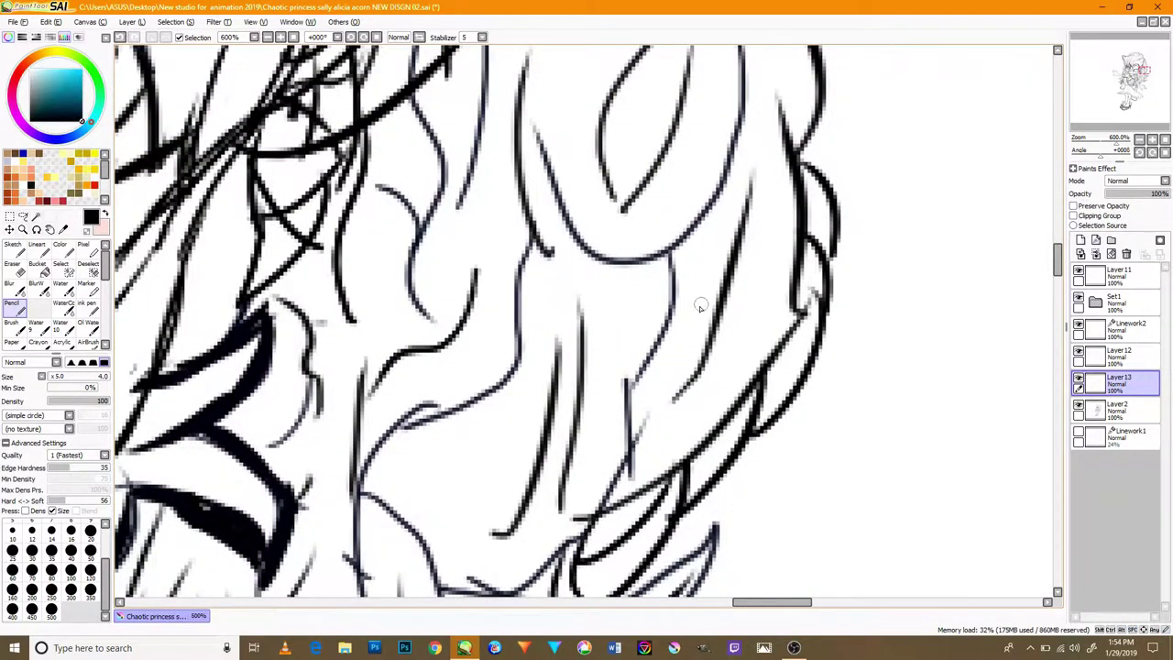
- Add a new layer above Layer13 and lower its opacity to 51%
scroll(700, 307, down, 8)
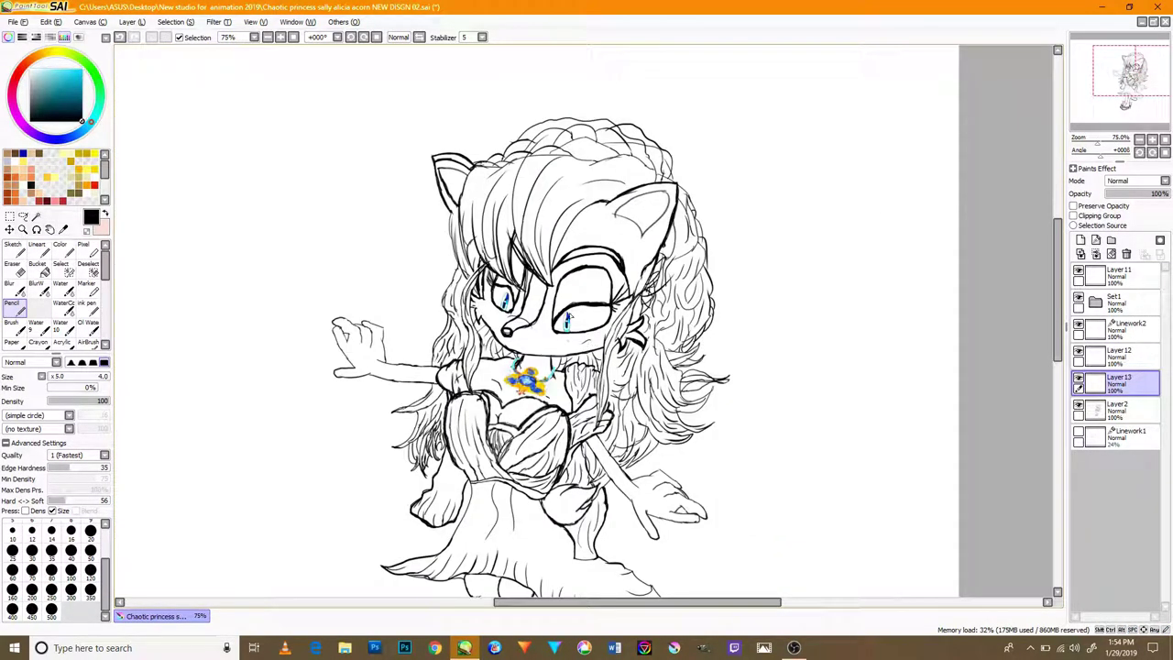
drag(604, 325, 689, 329)
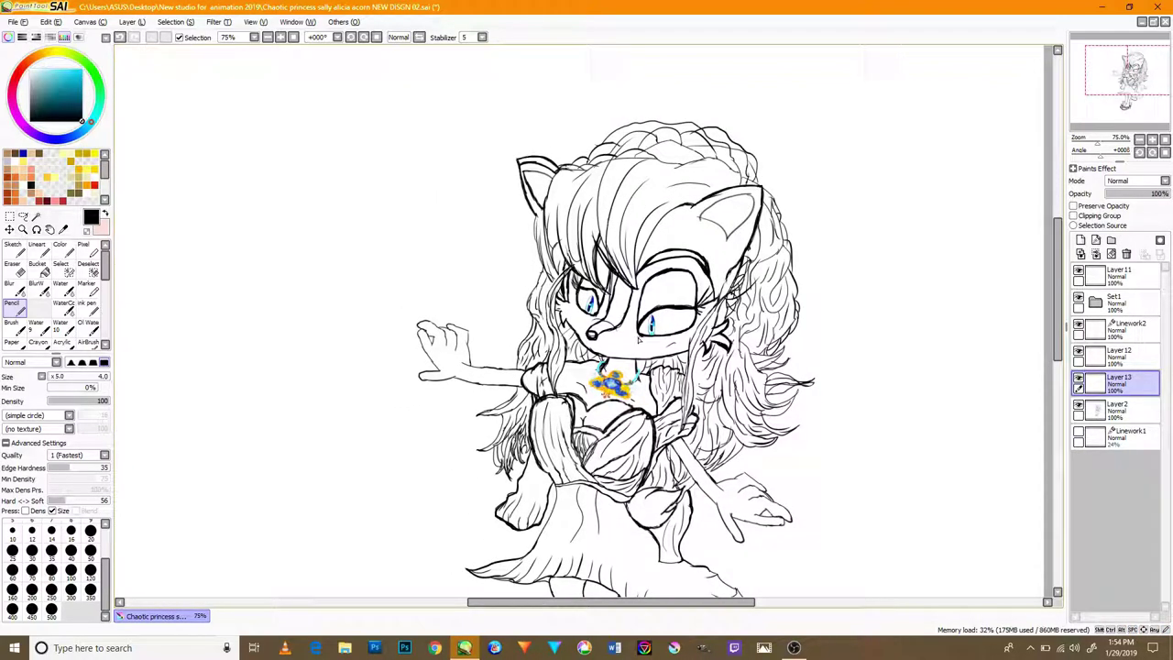
drag(760, 296, 619, 374)
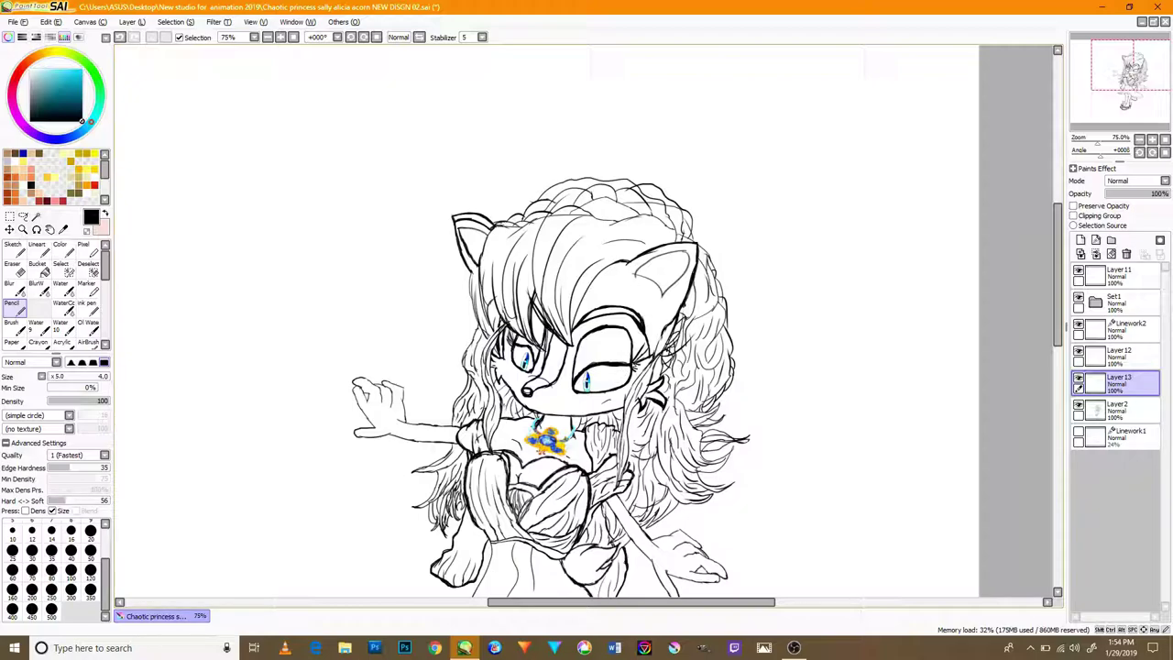
click(1081, 254)
scroll(659, 382, up, 6)
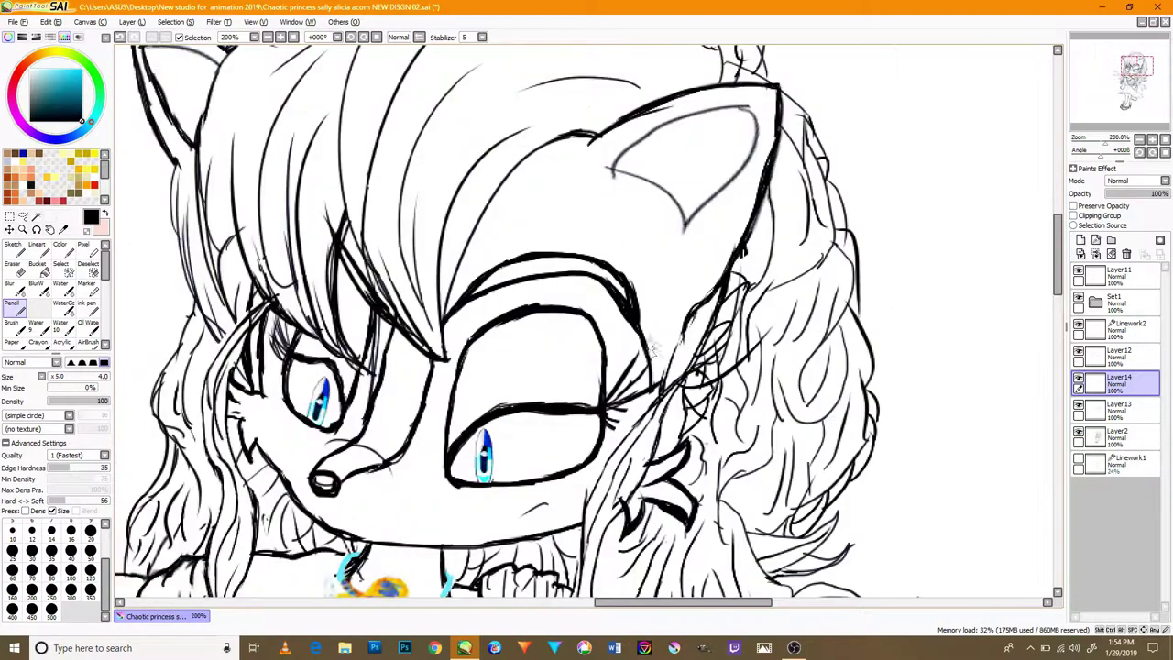
click(1137, 193)
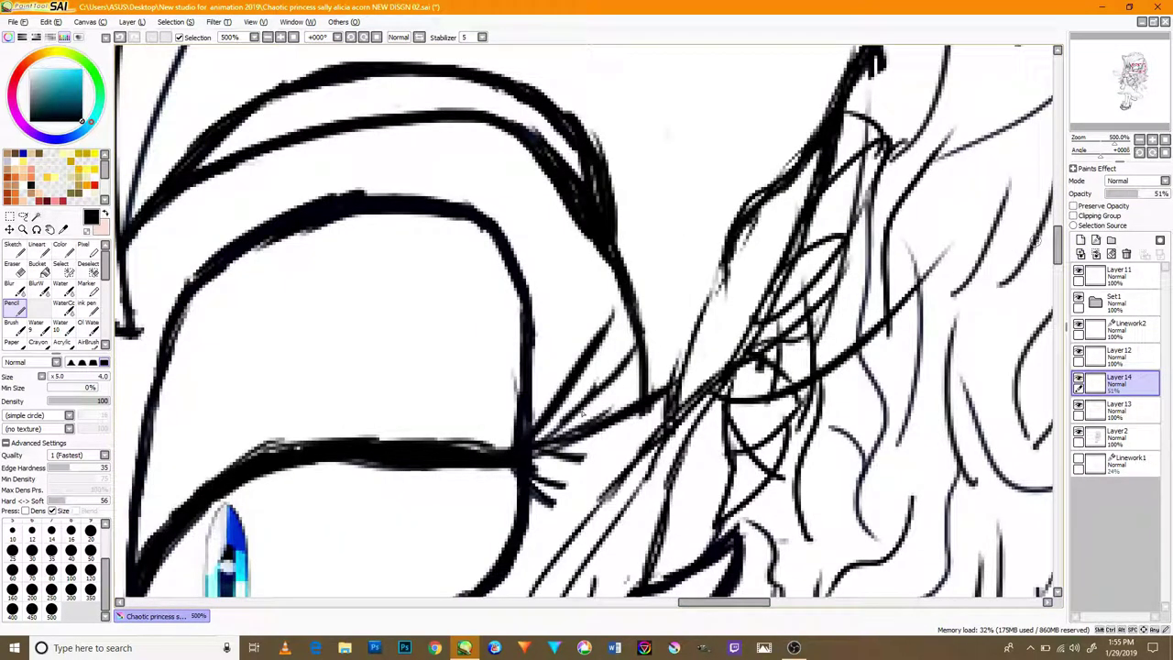
- Sketch a pointed tuft between the near eye's outer lashes and the lower edge of the ear, undoing a stray stroke
mouse_move(629, 486)
mouse_down()
mouse_move(680, 273)
mouse_move(655, 412)
mouse_move(628, 366)
mouse_up()
drag(647, 407, 614, 316)
mouse_move(729, 314)
mouse_down()
mouse_move(619, 356)
mouse_move(607, 258)
mouse_up()
key(ctrl+z)
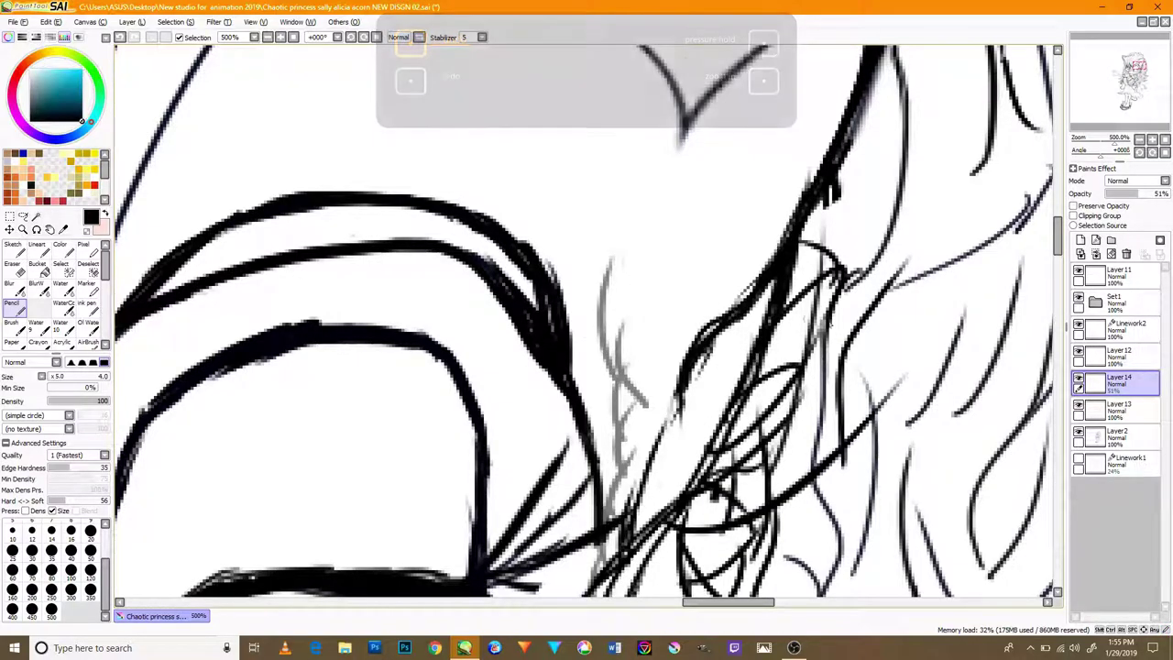
mouse_move(834, 292)
mouse_down()
mouse_move(791, 273)
mouse_move(607, 227)
mouse_up()
mouse_move(600, 307)
mouse_down()
mouse_move(591, 215)
mouse_move(649, 233)
mouse_up()
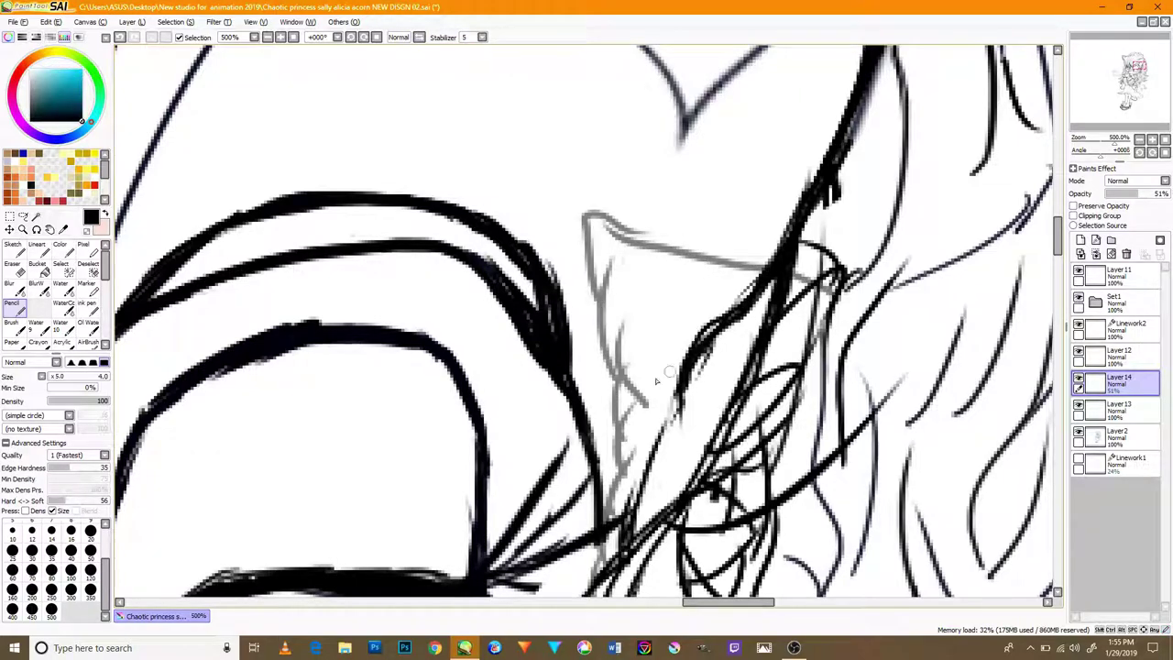
- Add pencil strokes on Layer14 to complete the open side of the pointed grey shape between the eye and hair
drag(678, 365, 707, 333)
mouse_move(637, 583)
mouse_down()
mouse_move(755, 338)
mouse_move(718, 399)
mouse_move(790, 267)
mouse_up()
mouse_move(757, 344)
mouse_down()
mouse_move(838, 255)
mouse_move(754, 408)
mouse_up()
scroll(683, 282, down, 2)
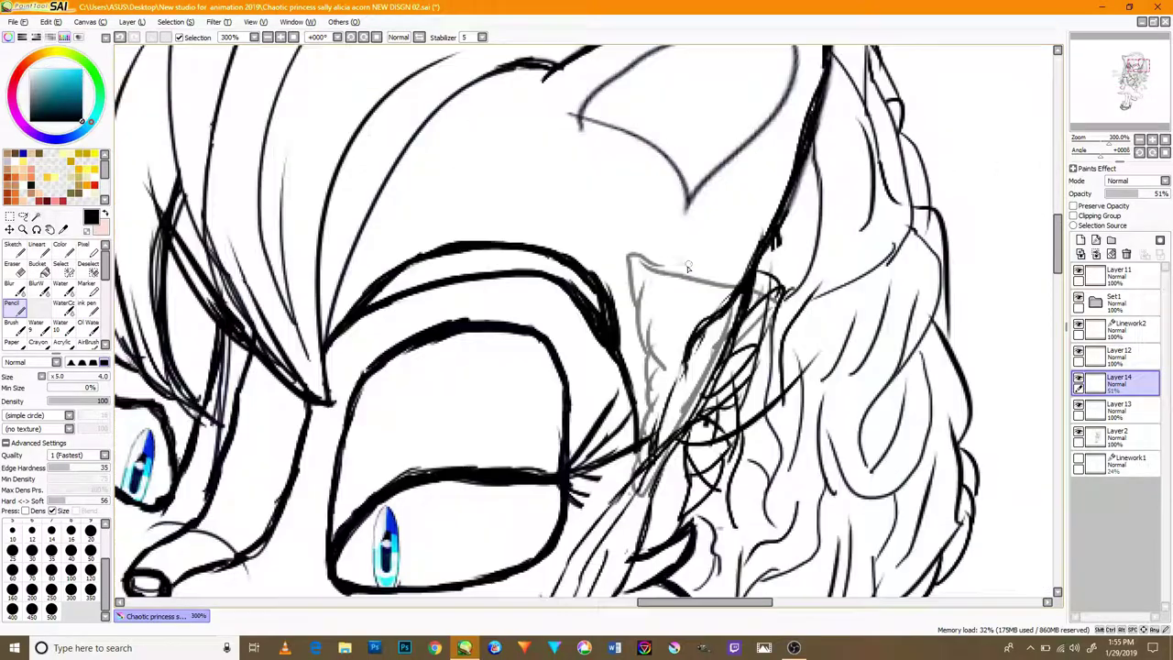
- Move the grey Layer14 sketch away from the eye, over the crossing hair strands below the ear
scroll(677, 288, up, 2)
scroll(644, 309, down, 5)
scroll(761, 320, up, 1)
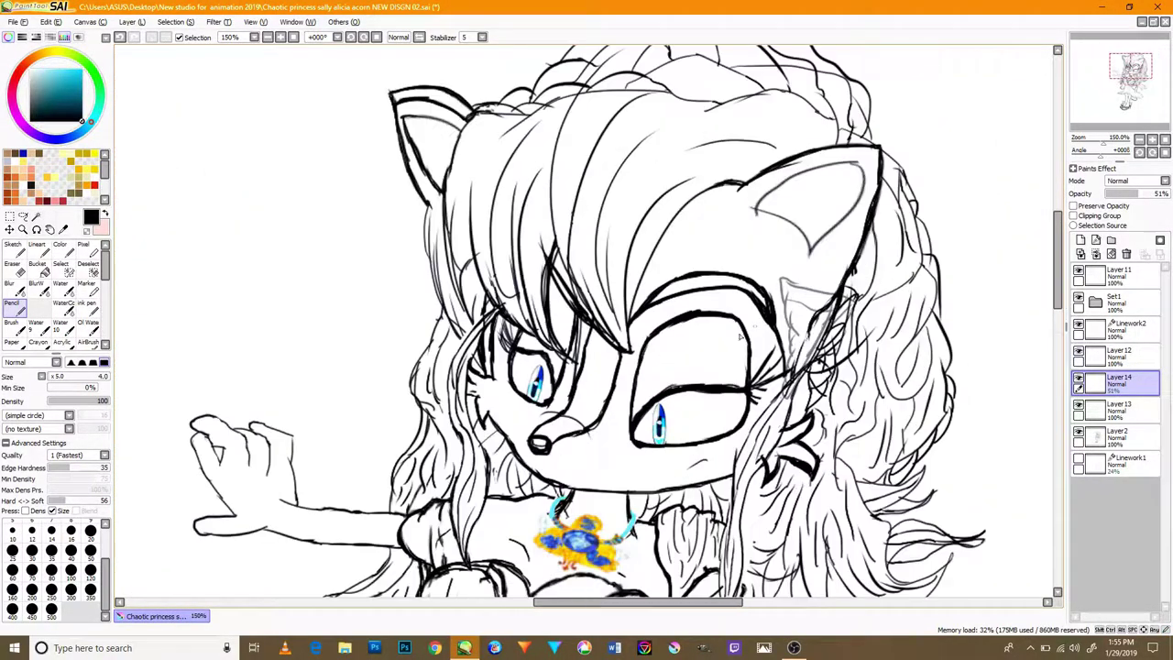
click(9, 229)
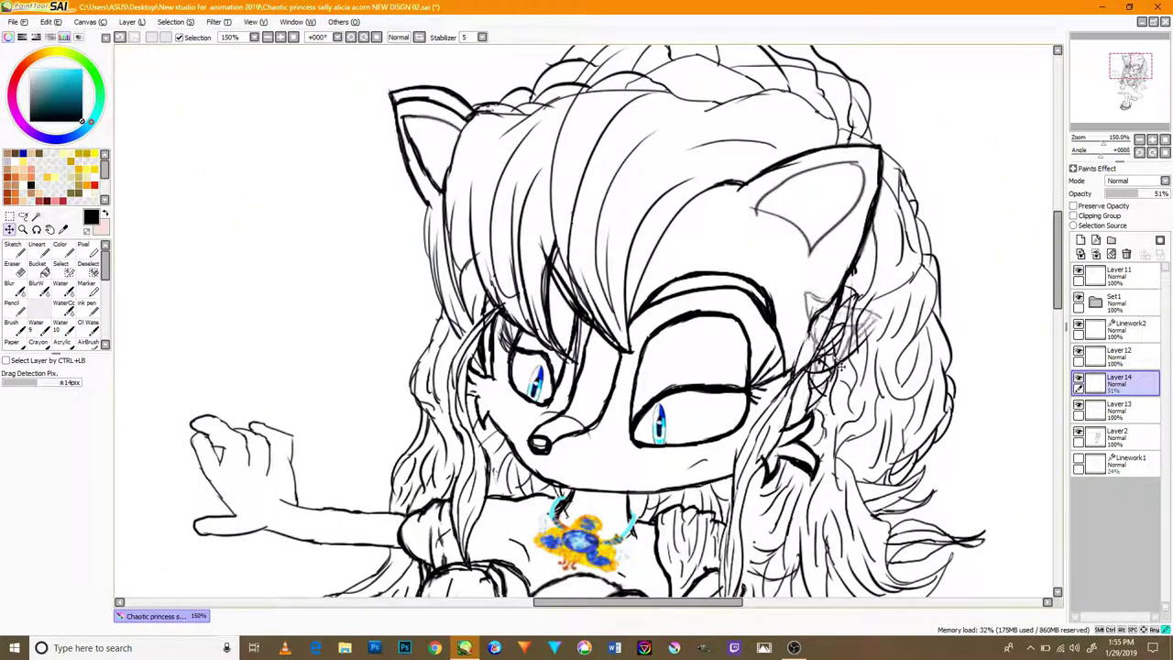
- Free-deform the Layer14 sketch into a smaller, narrower shape fitting the strands beside the eye, and apply the transformation
click(9, 217)
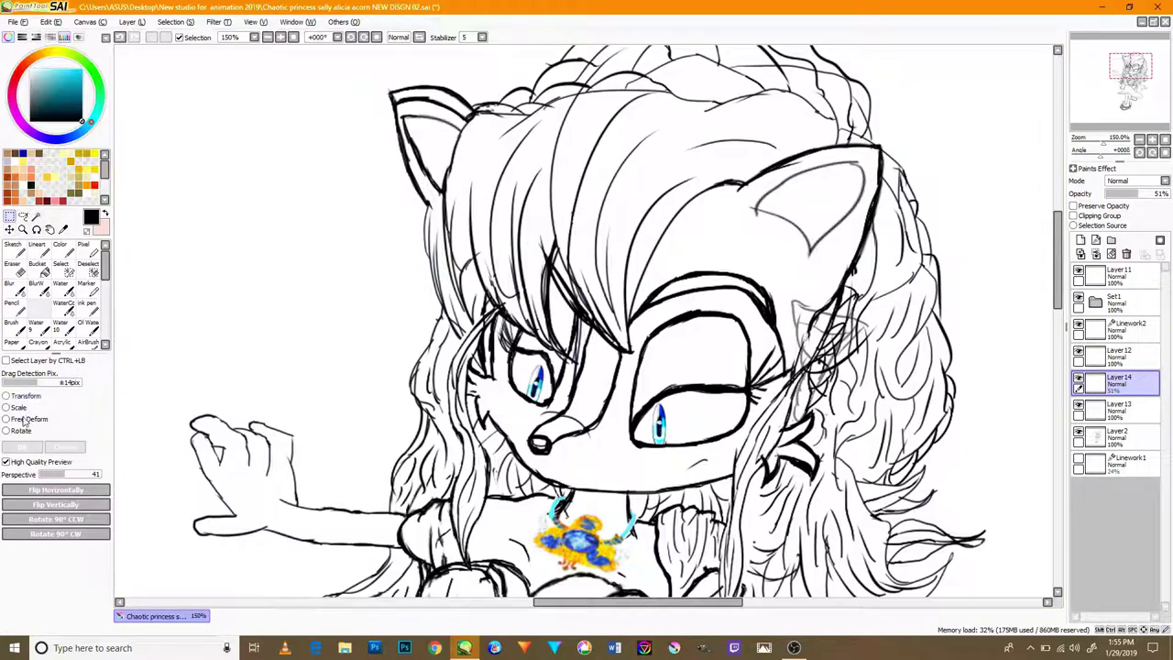
click(7, 419)
scroll(832, 435, up, 3)
drag(832, 400, 800, 396)
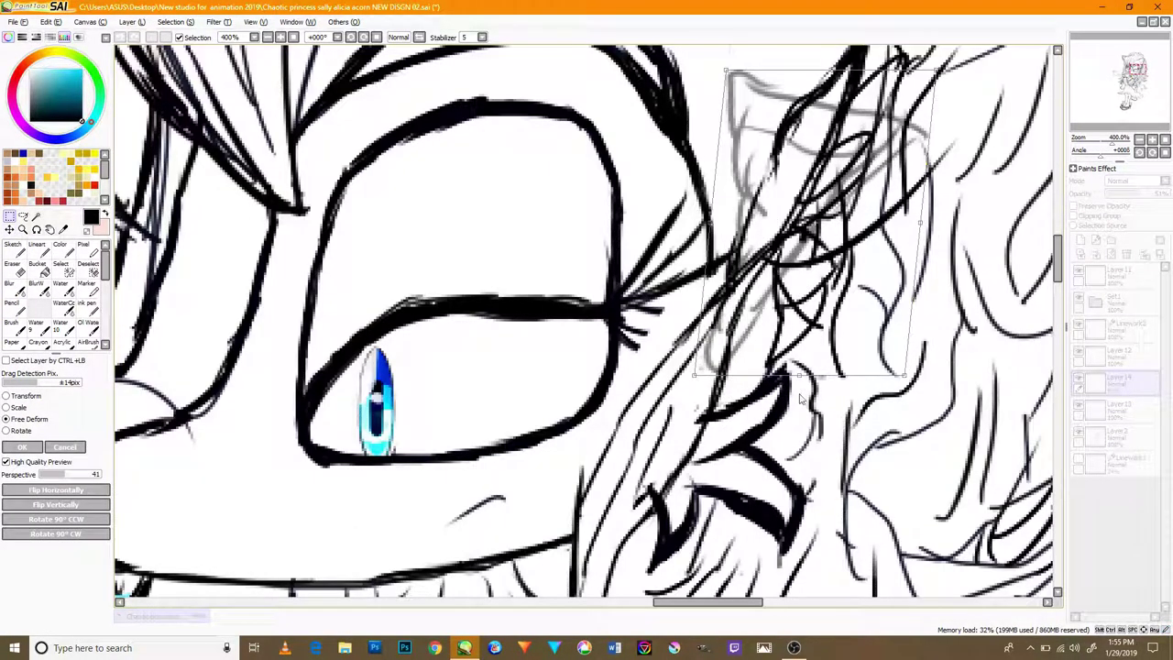
drag(852, 282, 845, 347)
drag(718, 136, 752, 161)
drag(912, 288, 892, 285)
drag(910, 139, 880, 104)
drag(686, 441, 703, 373)
drag(882, 440, 845, 395)
drag(909, 156, 852, 200)
drag(823, 149, 855, 138)
drag(822, 288, 794, 267)
mouse_move(694, 203)
mouse_down()
mouse_move(647, 183)
mouse_move(700, 206)
mouse_up()
drag(678, 313, 664, 327)
drag(644, 433, 612, 451)
drag(695, 441, 709, 458)
drag(778, 437, 813, 442)
click(16, 445)
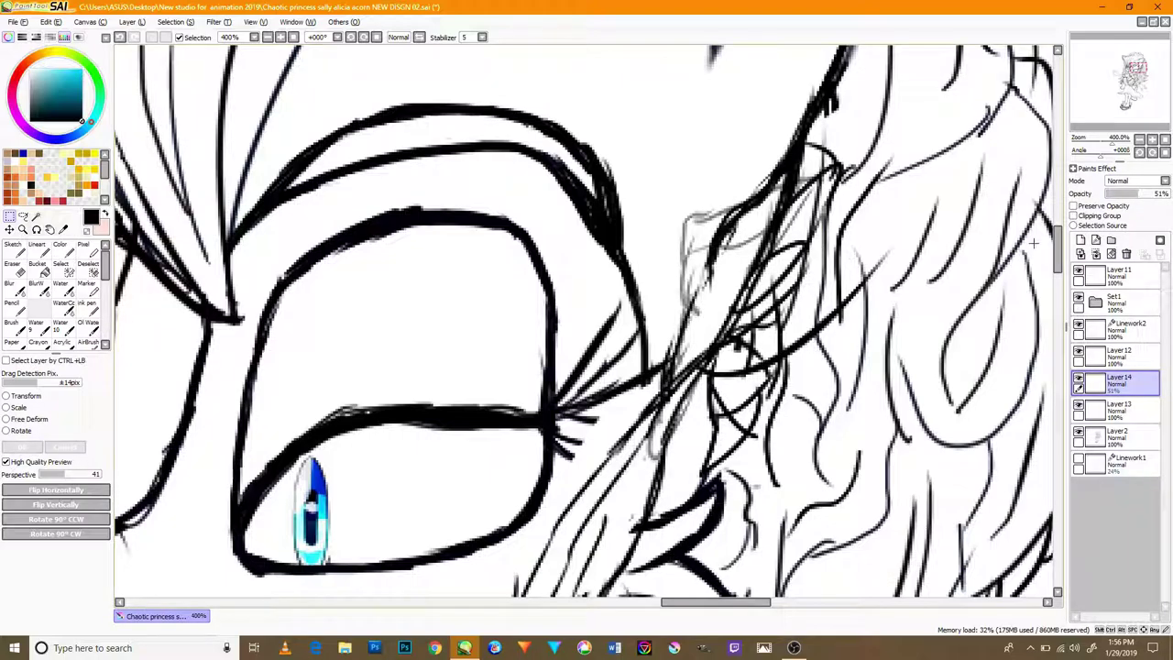
- Set Layer14's opacity to 100% and turn it into a clipping group
drag(1137, 197, 1170, 196)
click(1075, 216)
scroll(641, 220, down, 6)
scroll(394, 214, up, 1)
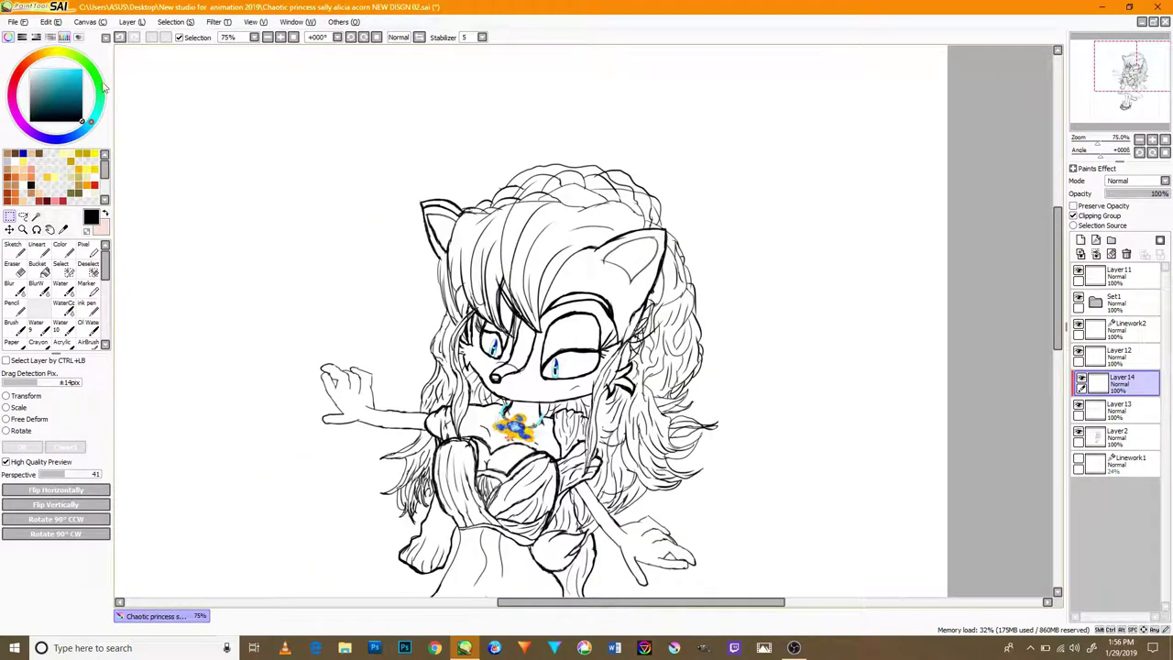
click(56, 23)
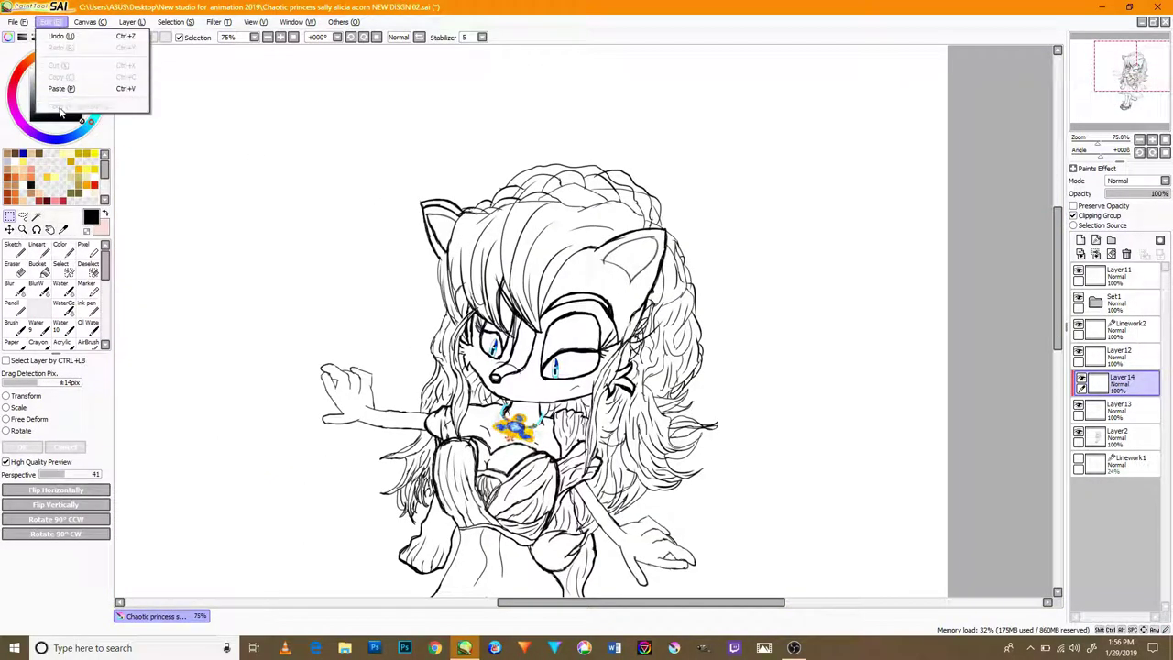
click(62, 89)
click(120, 38)
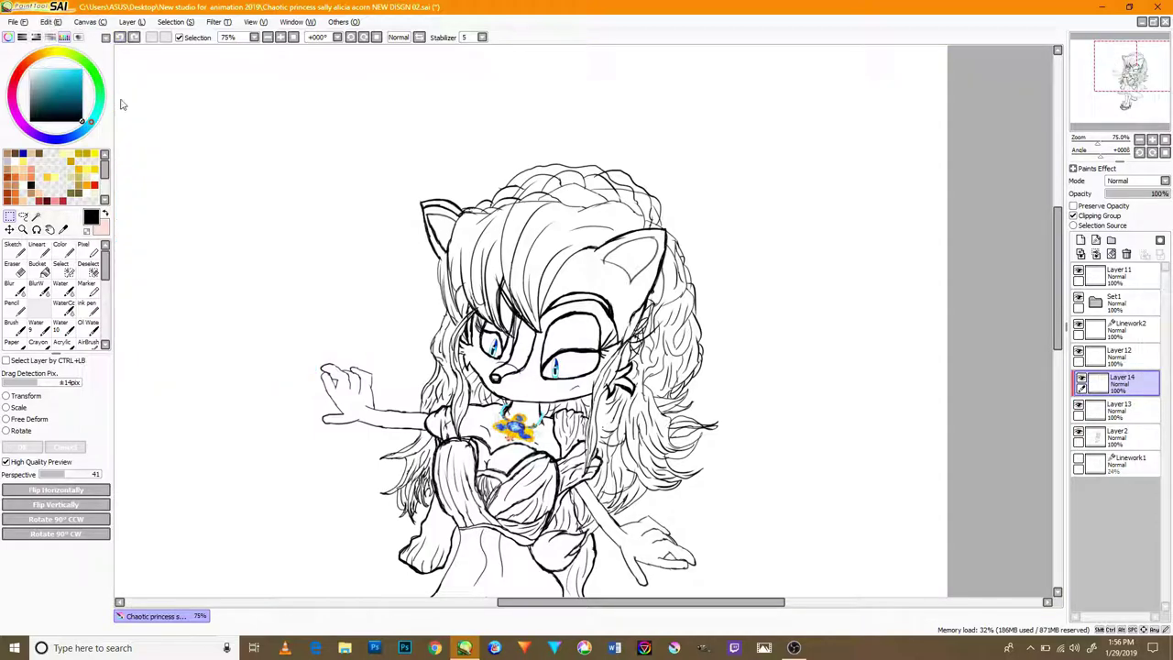
- Examine the strands beside the eye by toggling Layer14's visibility and switching between Layer12, Layer13 and Layer14
key(ctrl+plus)
key(ctrl+plus)
key(ctrl+plus)
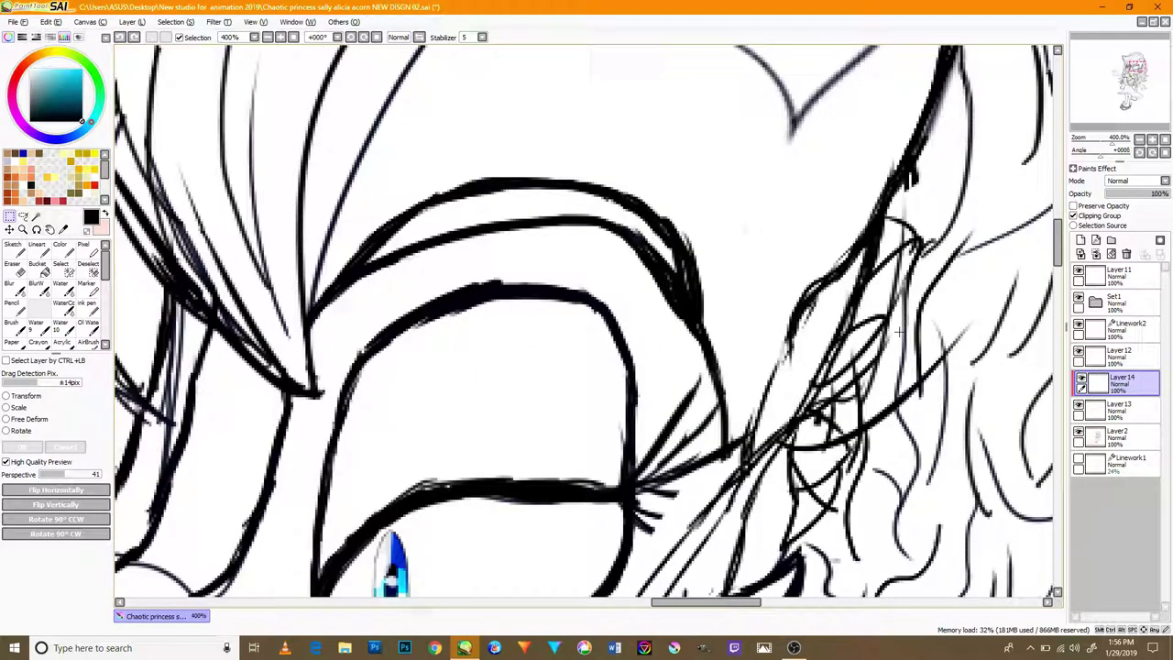
mouse_move(1137, 196)
mouse_down()
mouse_move(1128, 195)
mouse_move(1171, 185)
mouse_move(1139, 193)
mouse_up()
drag(997, 374, 898, 321)
click(1081, 378)
click(1082, 377)
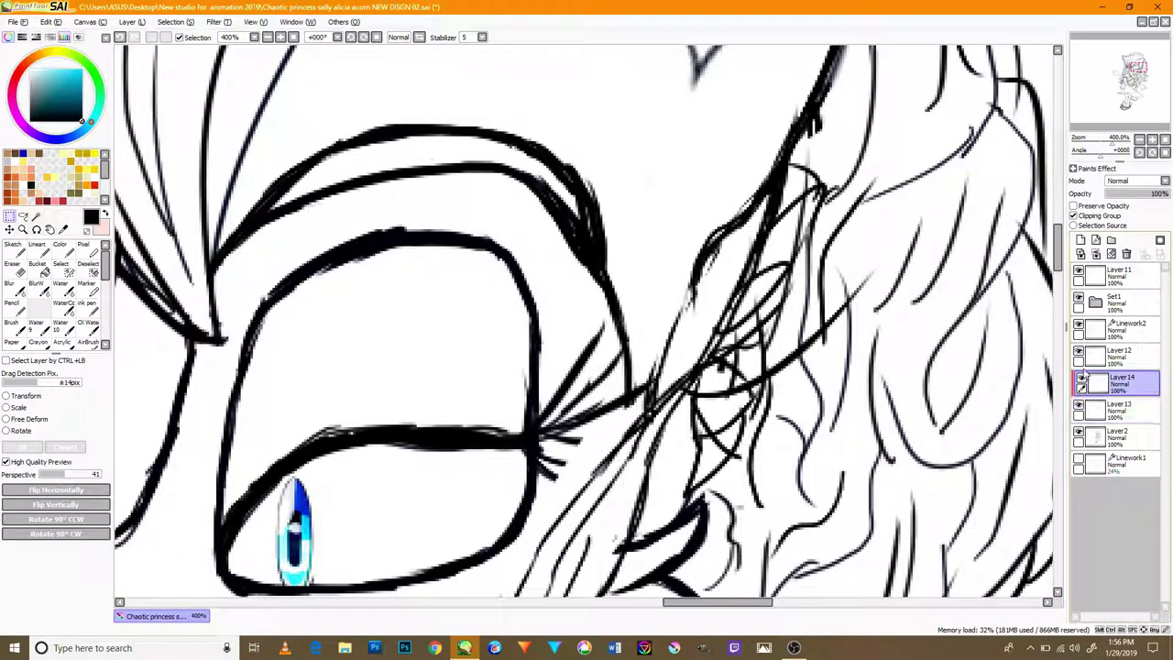
click(1090, 357)
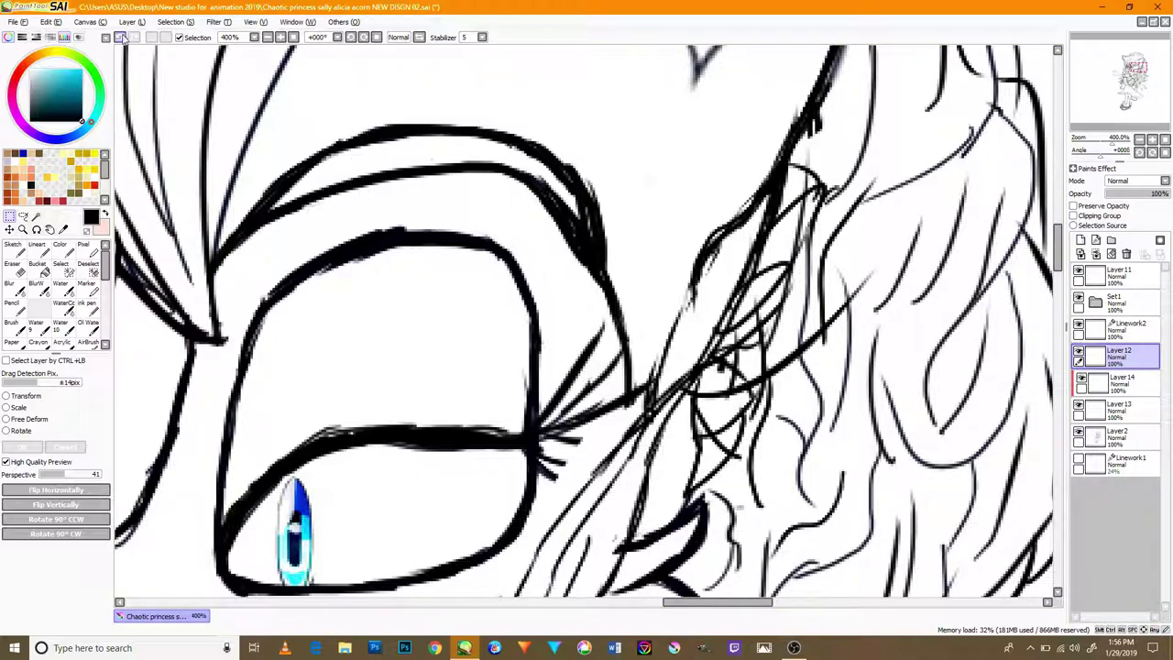
click(1082, 386)
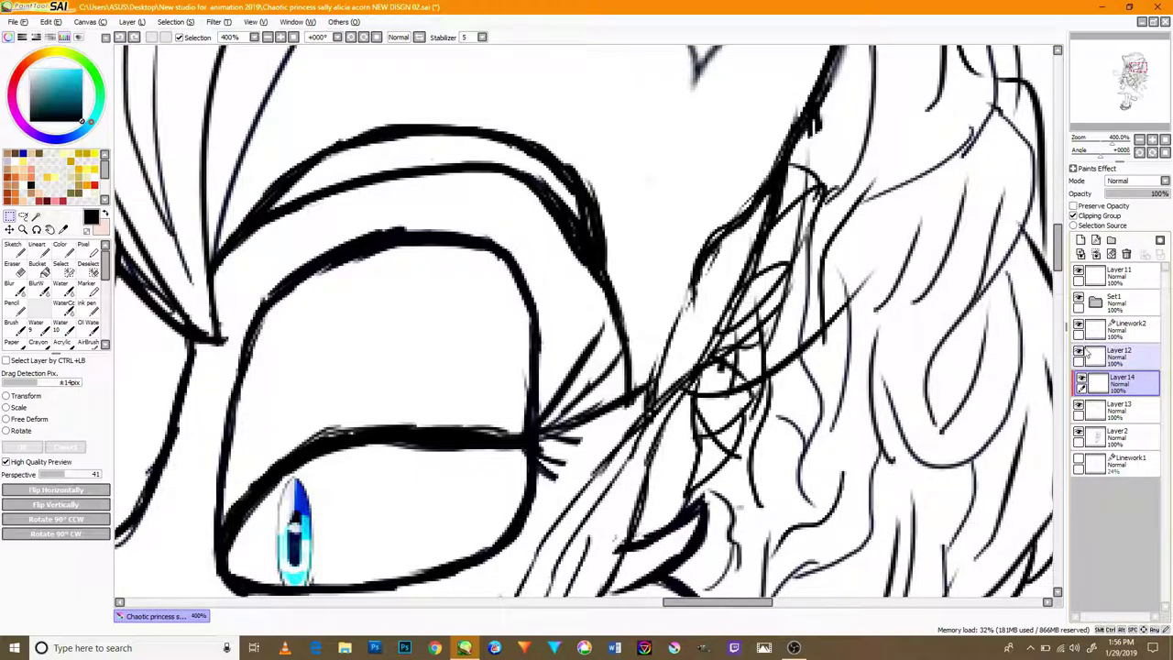
drag(1157, 193, 1133, 193)
click(1119, 408)
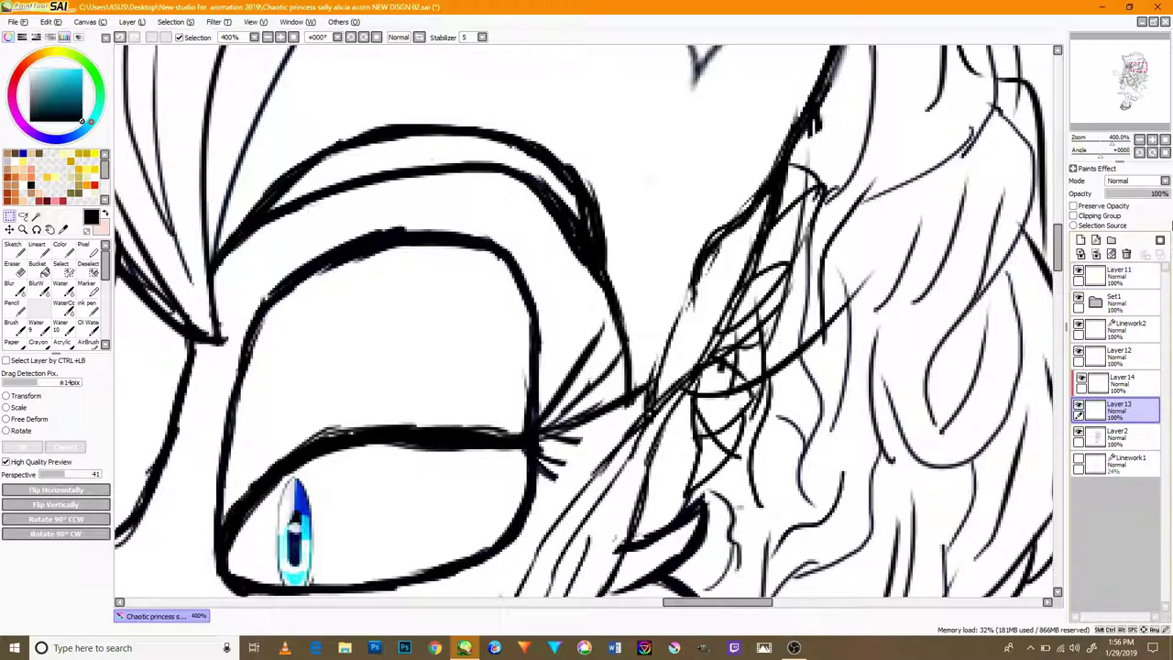
click(1119, 383)
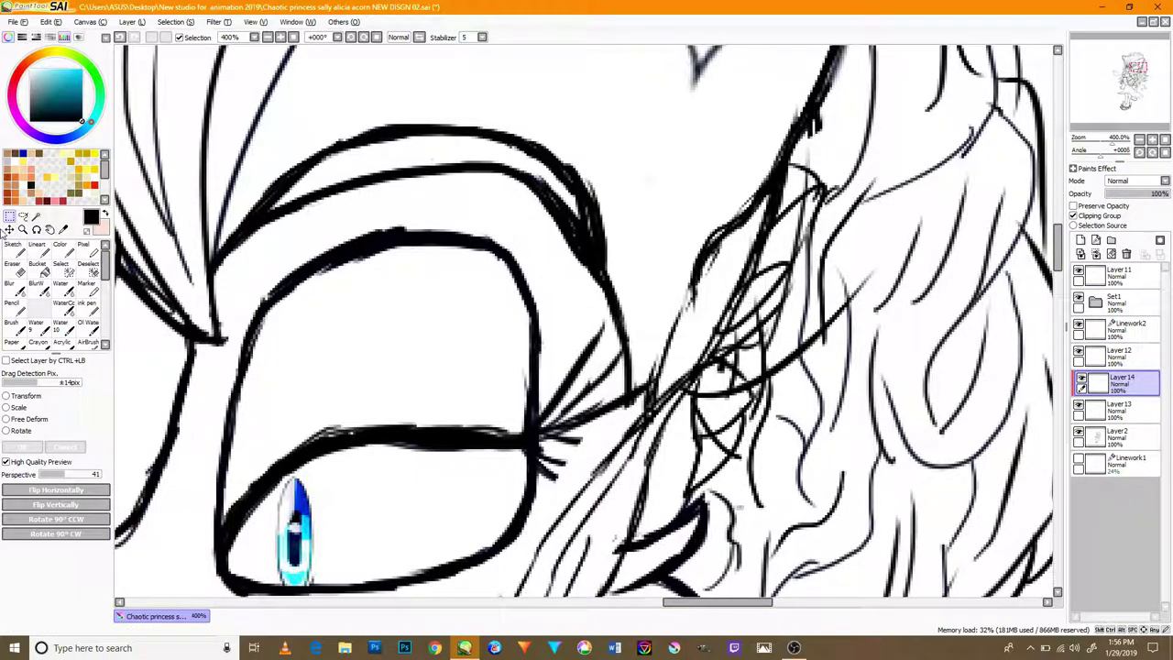
click(9, 229)
click(1119, 356)
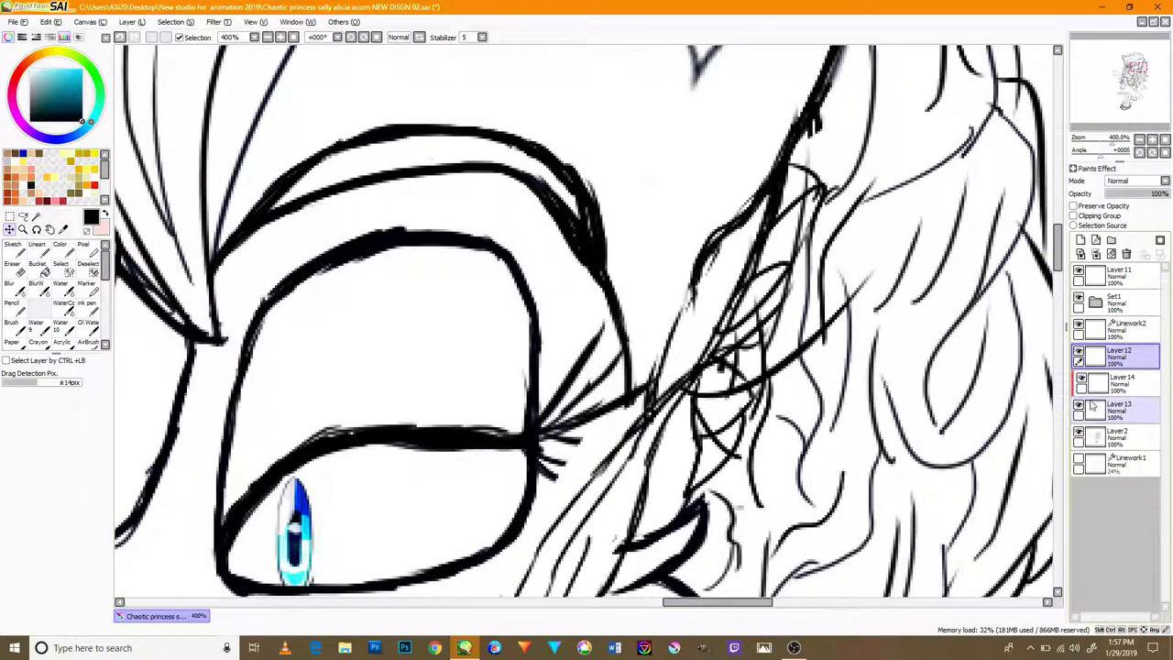
click(119, 38)
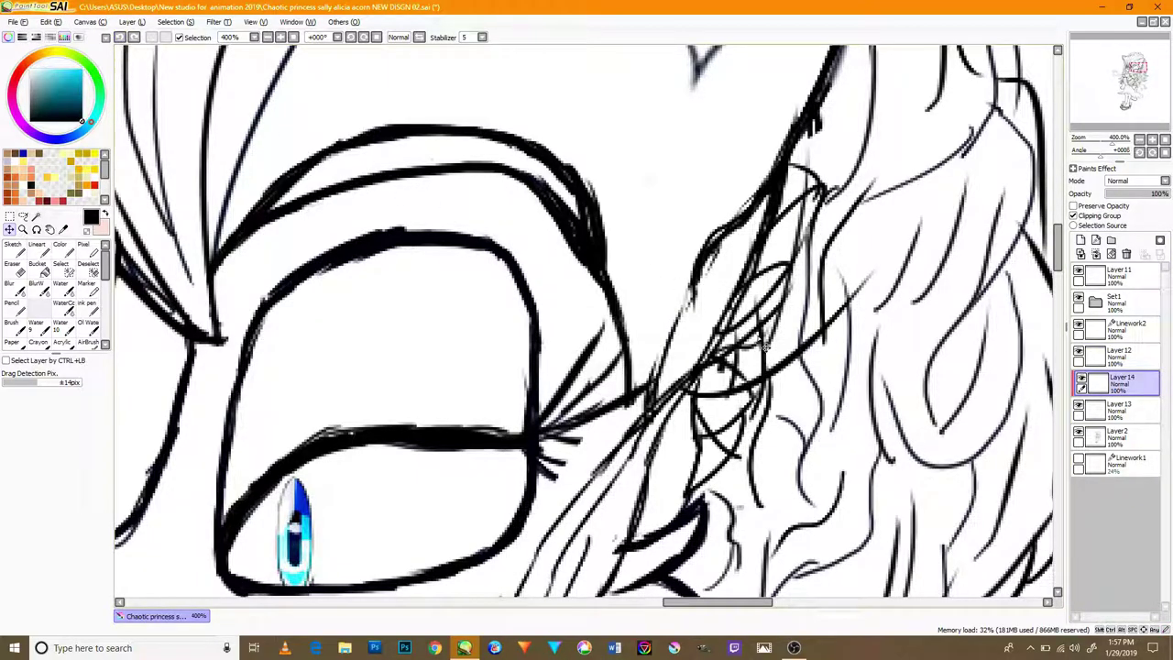
- Try to copy a rectangular area of the strands beside the eye from Layer12 and paste it into Layer14
click(10, 217)
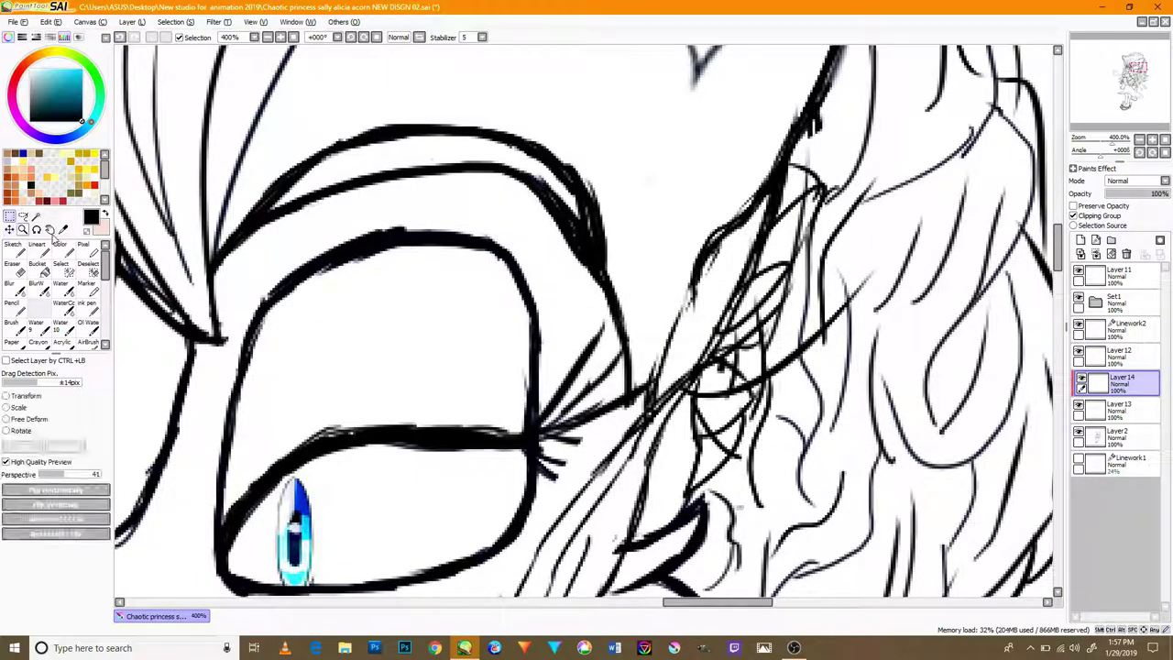
click(1139, 363)
drag(637, 127, 902, 517)
key(ctrl+c)
click(1122, 382)
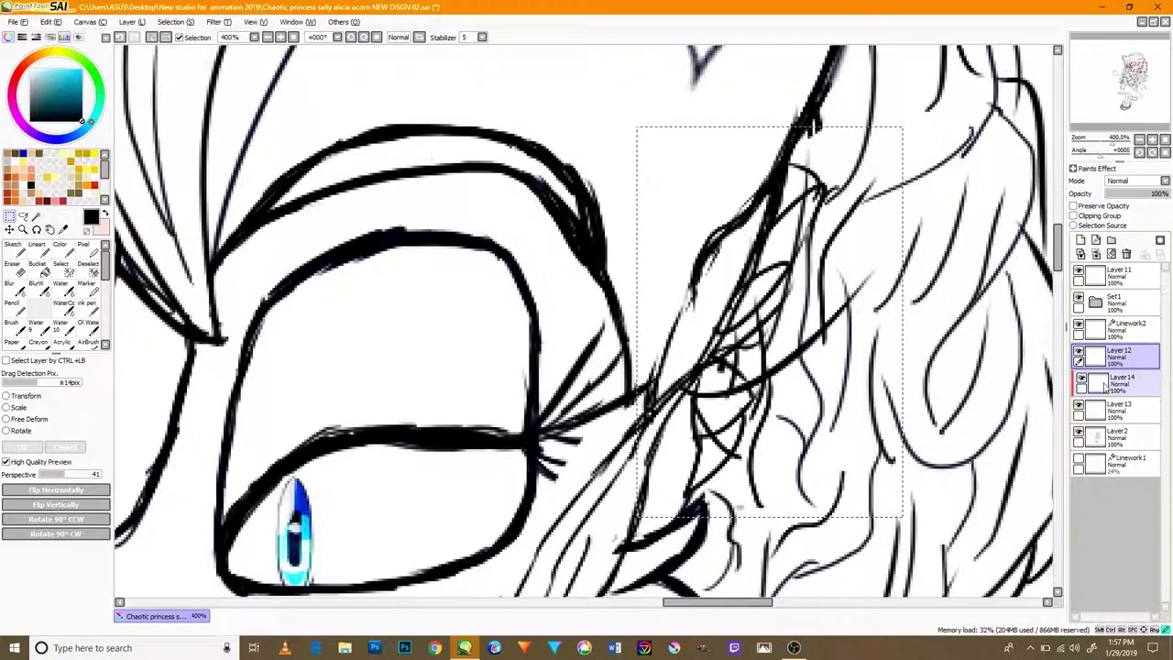
key(ctrl+v)
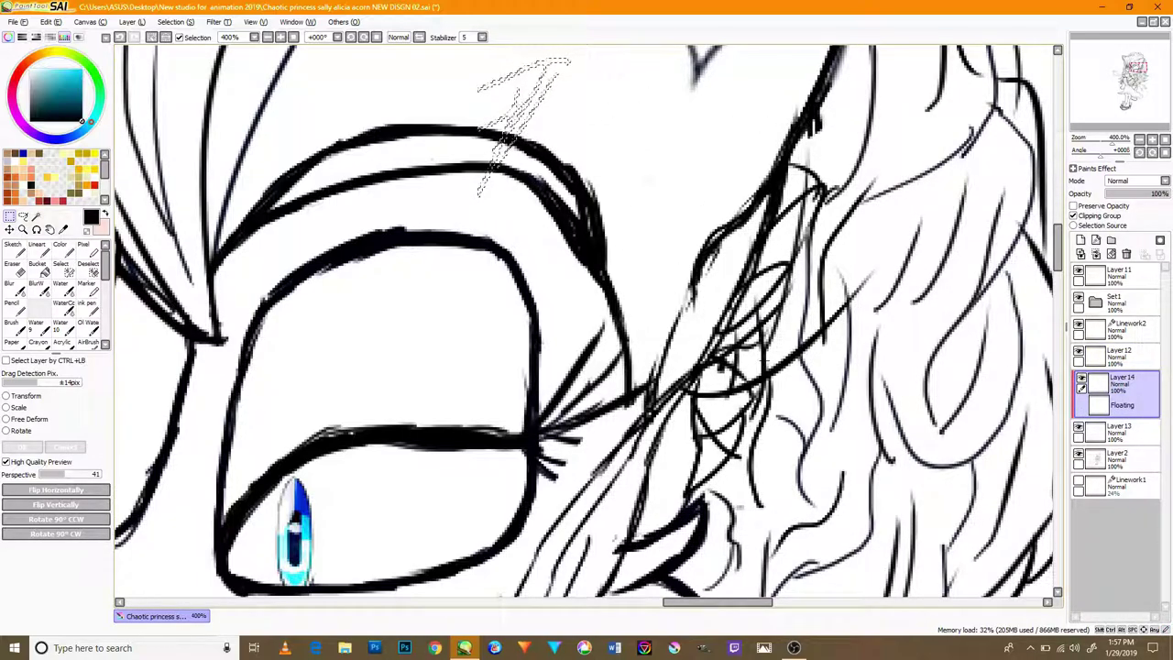
key(ctrl+z)
key(ctrl+z)
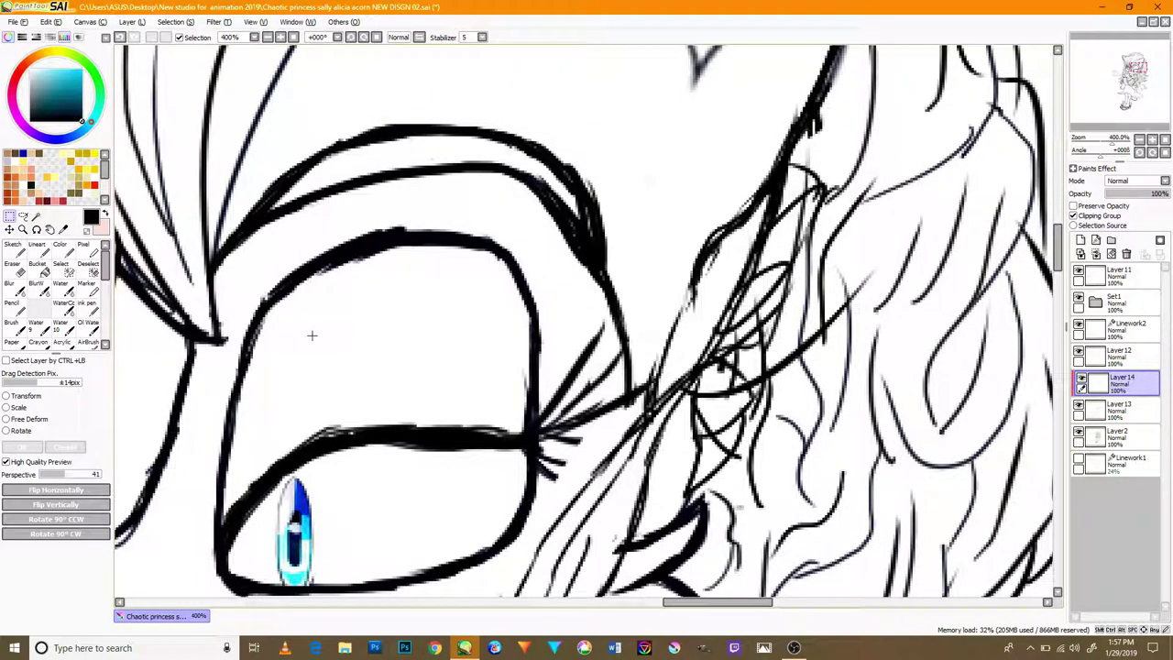
scroll(521, 375, down, 5)
scroll(521, 375, up, 4)
scroll(521, 376, down, 4)
drag(531, 421, 594, 320)
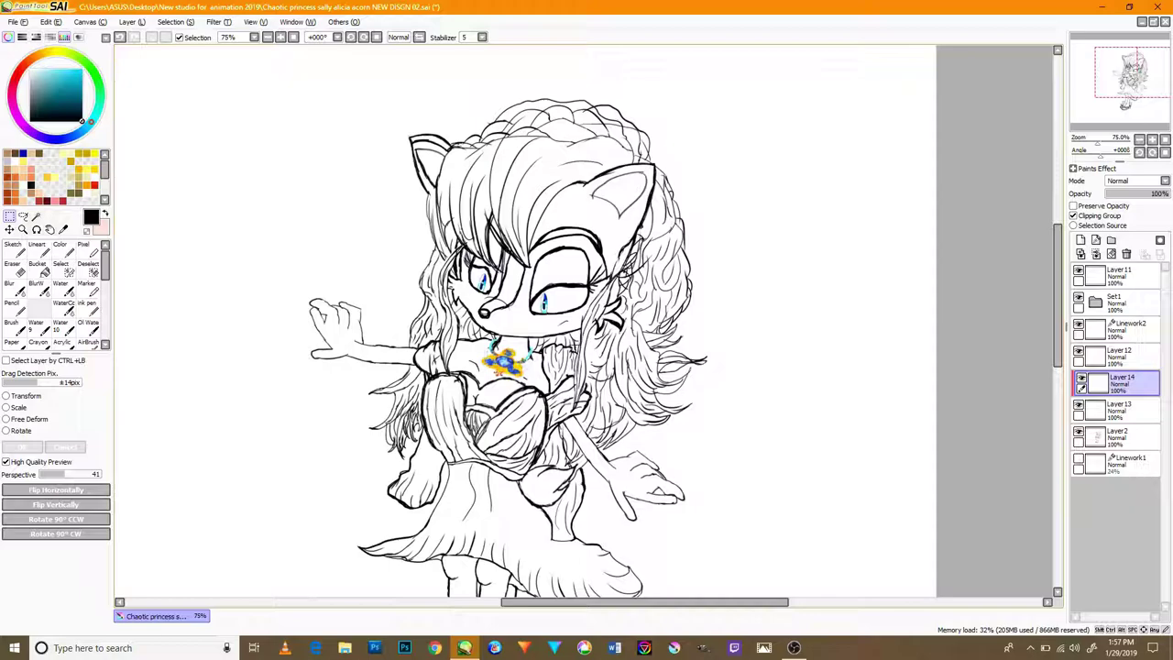
mouse_move(585, 341)
mouse_down()
mouse_move(706, 178)
mouse_move(745, 189)
mouse_move(641, 244)
mouse_move(640, 399)
mouse_up()
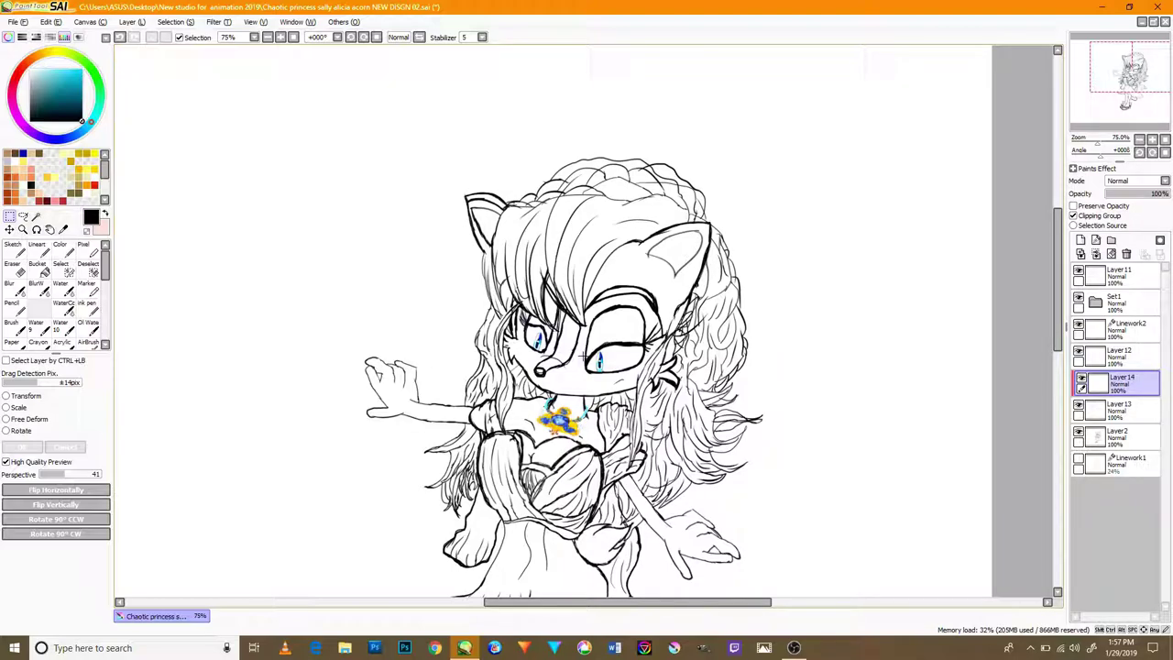
drag(625, 374, 641, 115)
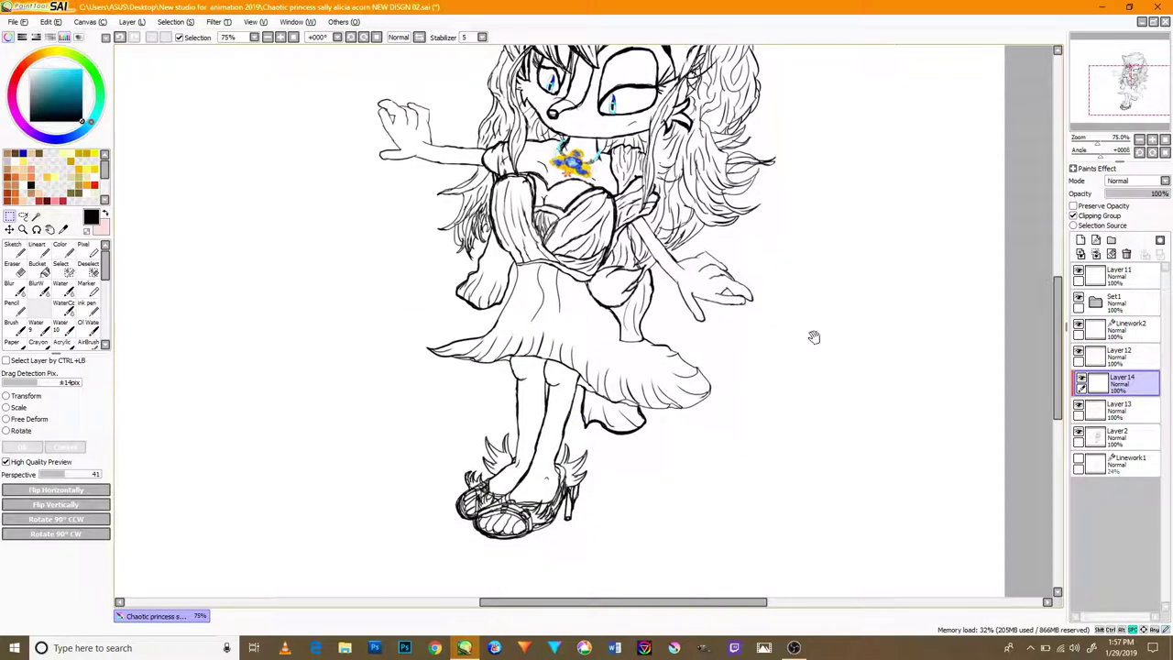
- Draw a small slanted oval ornament with the Pencil on Layer12, on the ankle above the shoe
click(1128, 357)
scroll(573, 465, up, 1)
scroll(528, 478, up, 3)
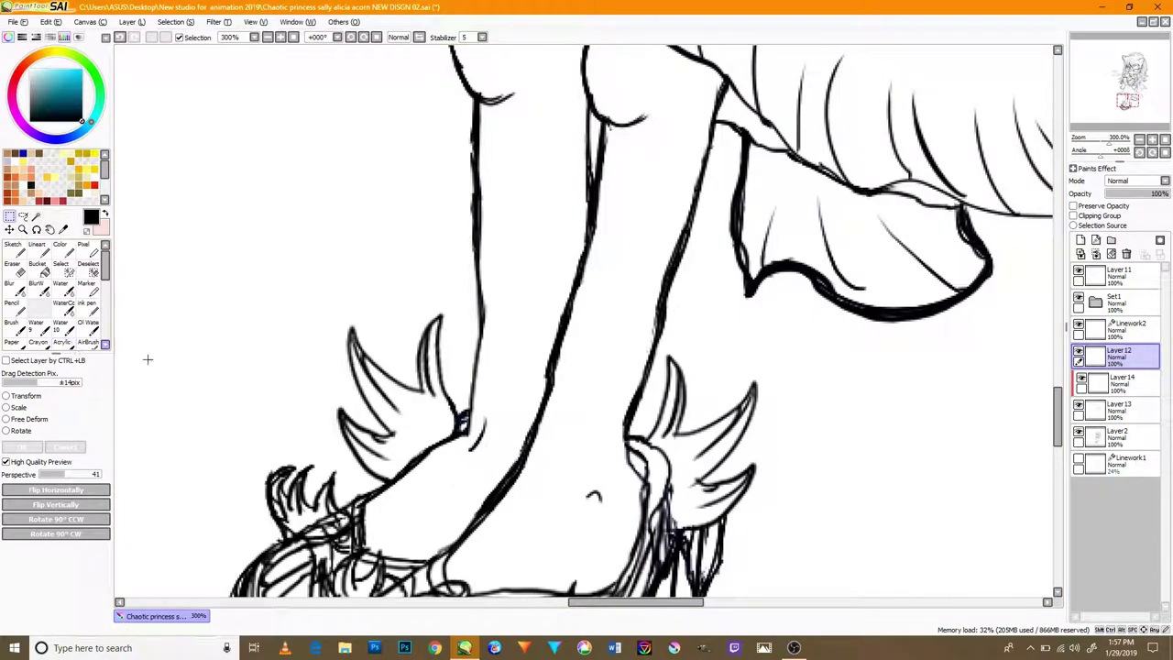
scroll(108, 298, down, 3)
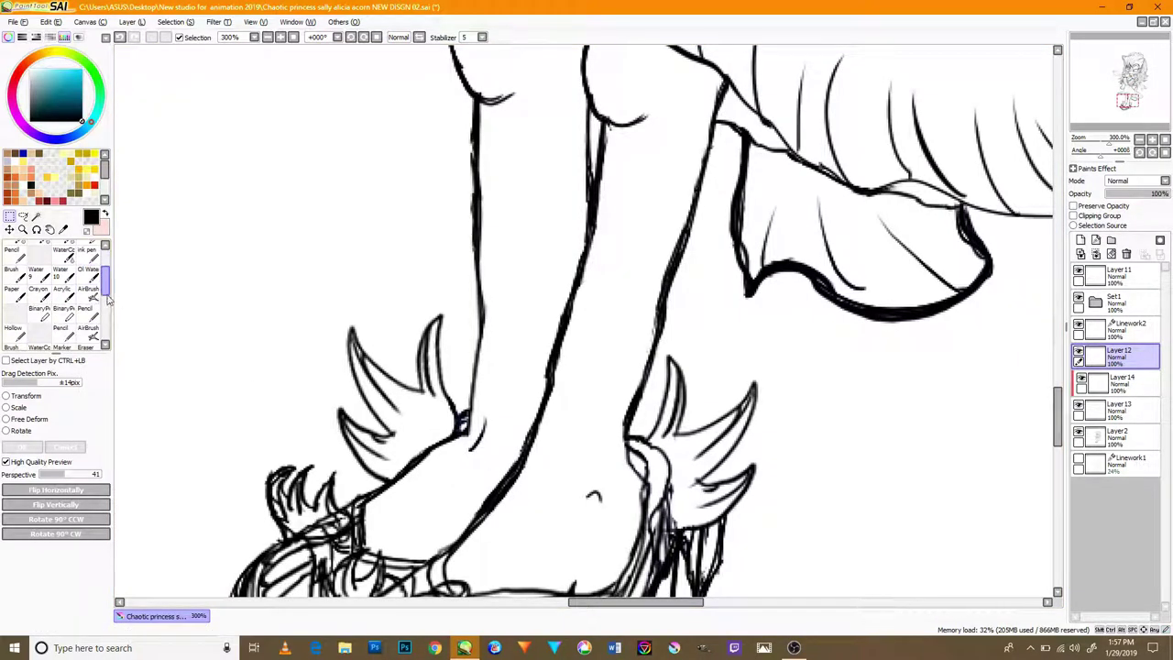
click(12, 255)
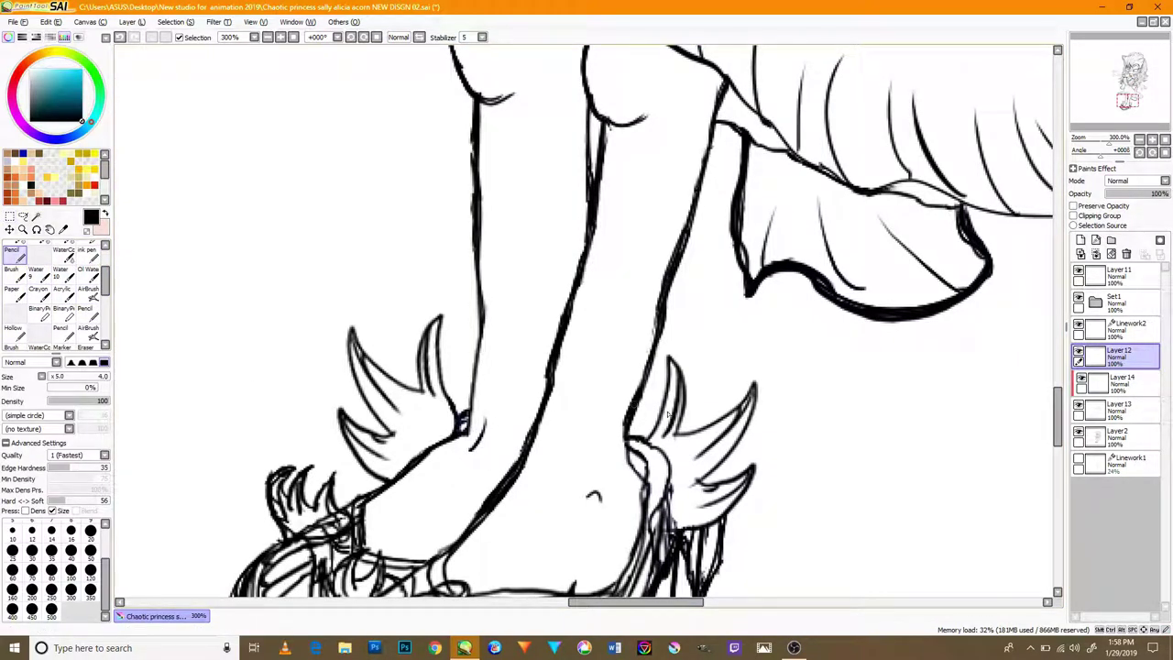
scroll(538, 518, up, 2)
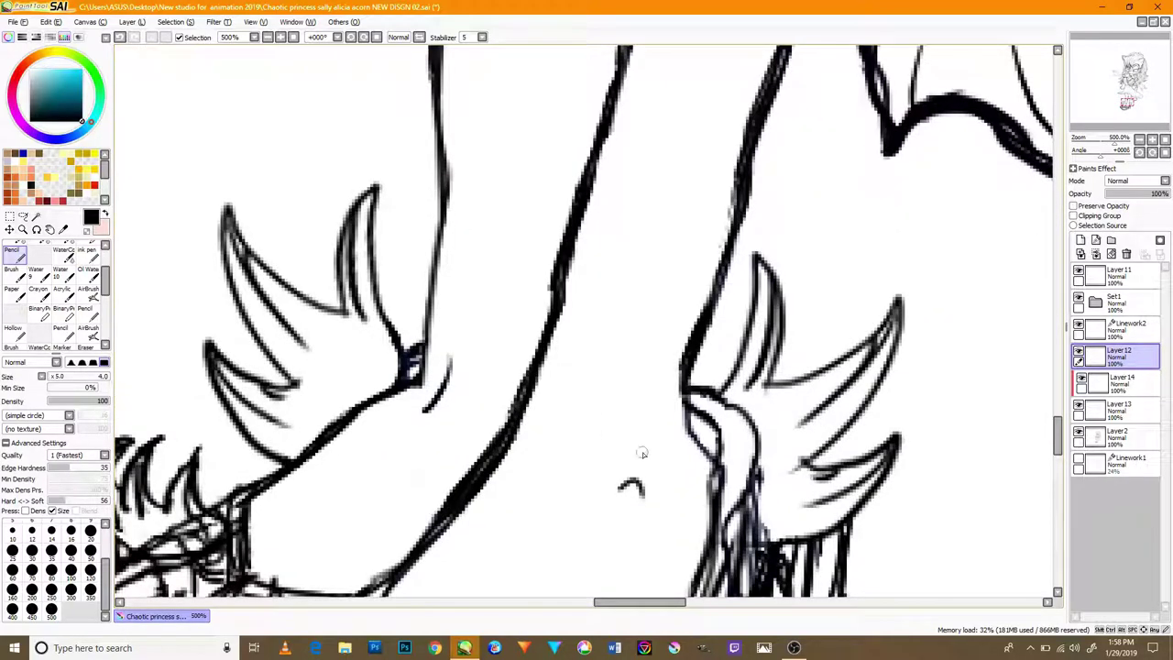
scroll(629, 405, up, 2)
mouse_move(599, 411)
mouse_down()
mouse_move(631, 381)
mouse_move(632, 362)
mouse_move(632, 415)
mouse_up()
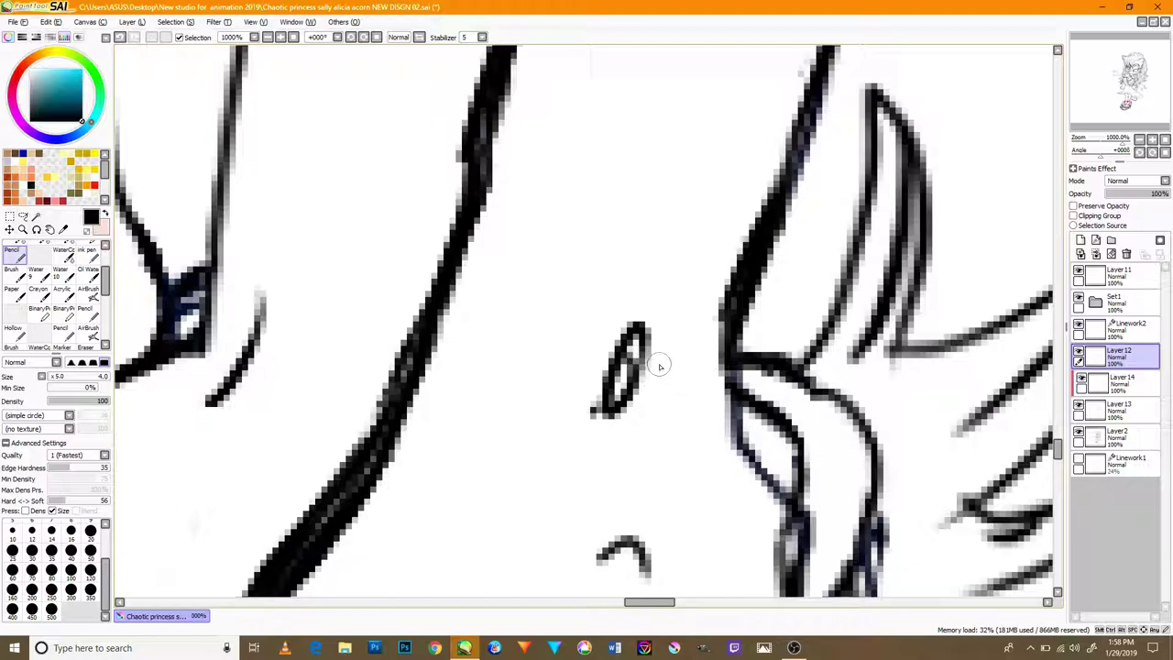
drag(659, 368, 644, 374)
- Draw pointed spikes above the oval ornament and a two-line strap from it to both edges of the ankle
drag(590, 257, 618, 312)
mouse_move(653, 322)
mouse_down()
mouse_move(673, 312)
mouse_move(697, 246)
mouse_up()
mouse_move(586, 251)
mouse_down()
mouse_move(557, 390)
mouse_move(642, 442)
mouse_move(701, 302)
mouse_move(697, 251)
mouse_up()
mouse_move(578, 321)
mouse_down()
mouse_move(564, 332)
mouse_move(500, 328)
mouse_move(451, 285)
mouse_up()
mouse_move(572, 374)
mouse_down()
mouse_move(500, 377)
mouse_move(417, 349)
mouse_move(453, 275)
mouse_up()
drag(682, 346, 745, 298)
mouse_move(662, 373)
mouse_down()
mouse_move(692, 368)
mouse_move(757, 313)
mouse_up()
- Draw a second strap line beneath the anklet on both sides of the ornament, reaching the ankle's edges
scroll(633, 330, up, 2)
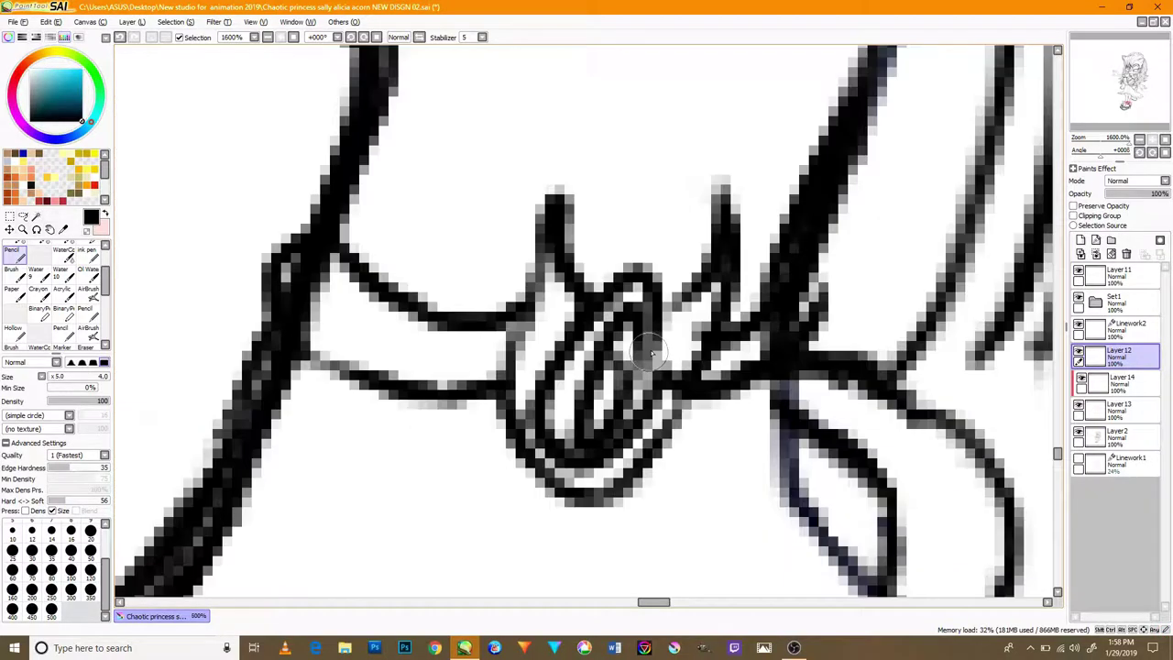
scroll(644, 321, down, 10)
scroll(635, 358, down, 4)
scroll(631, 327, up, 5)
scroll(637, 330, up, 2)
scroll(672, 436, down, 2)
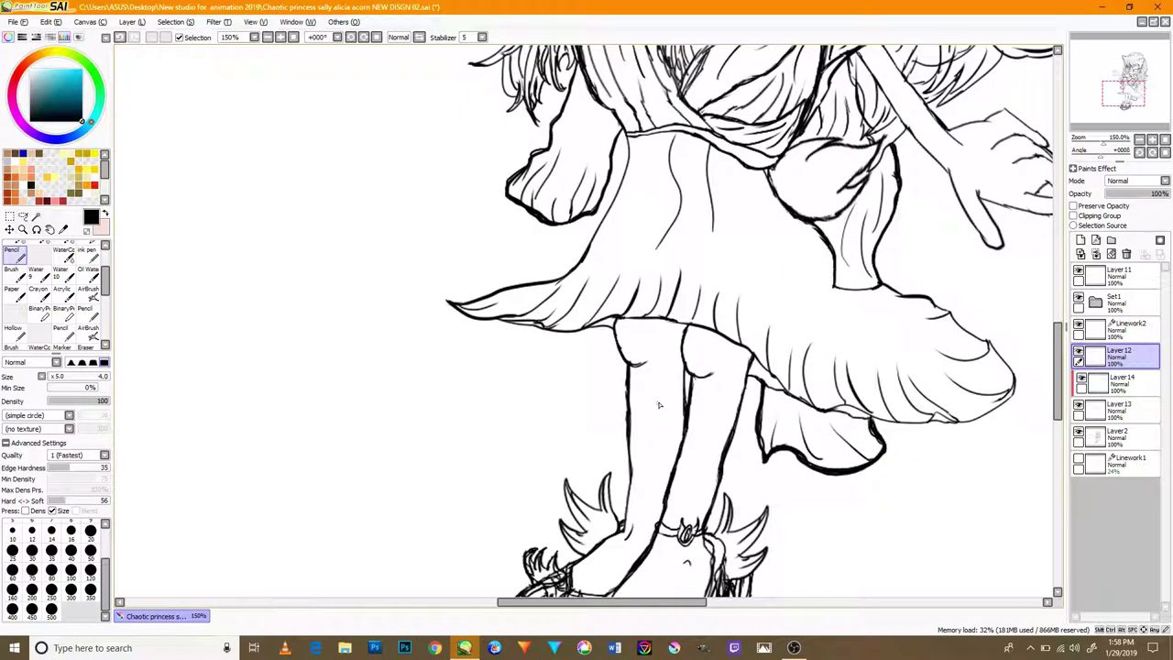
scroll(658, 405, down, 2)
scroll(725, 490, up, 7)
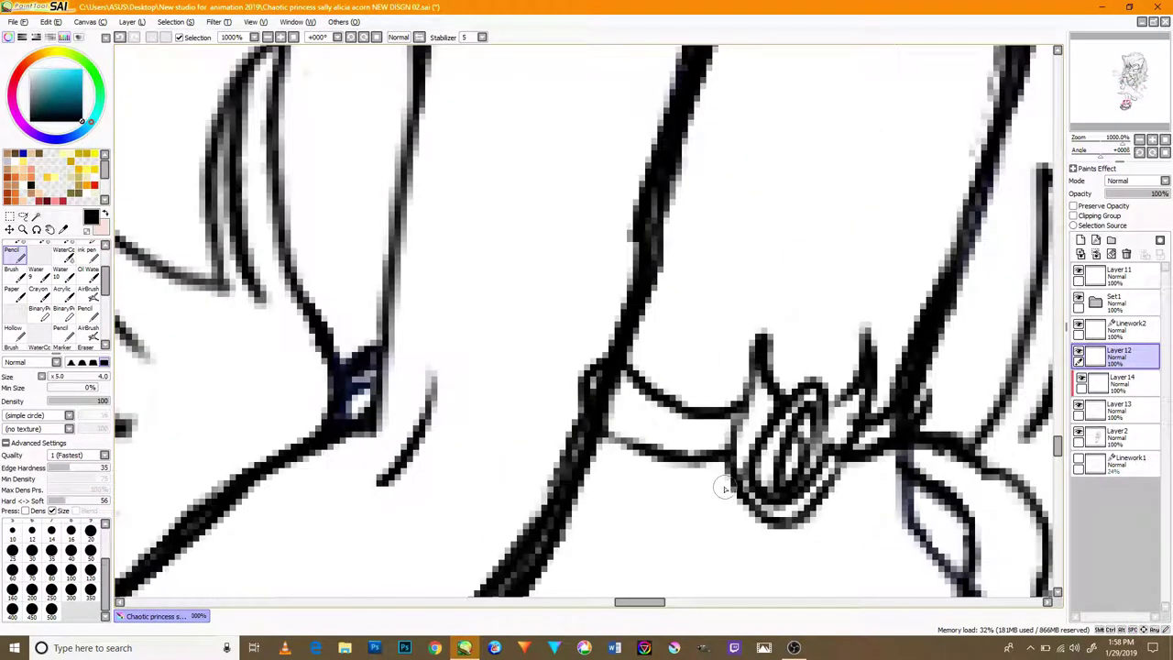
drag(734, 495, 639, 446)
drag(822, 499, 904, 451)
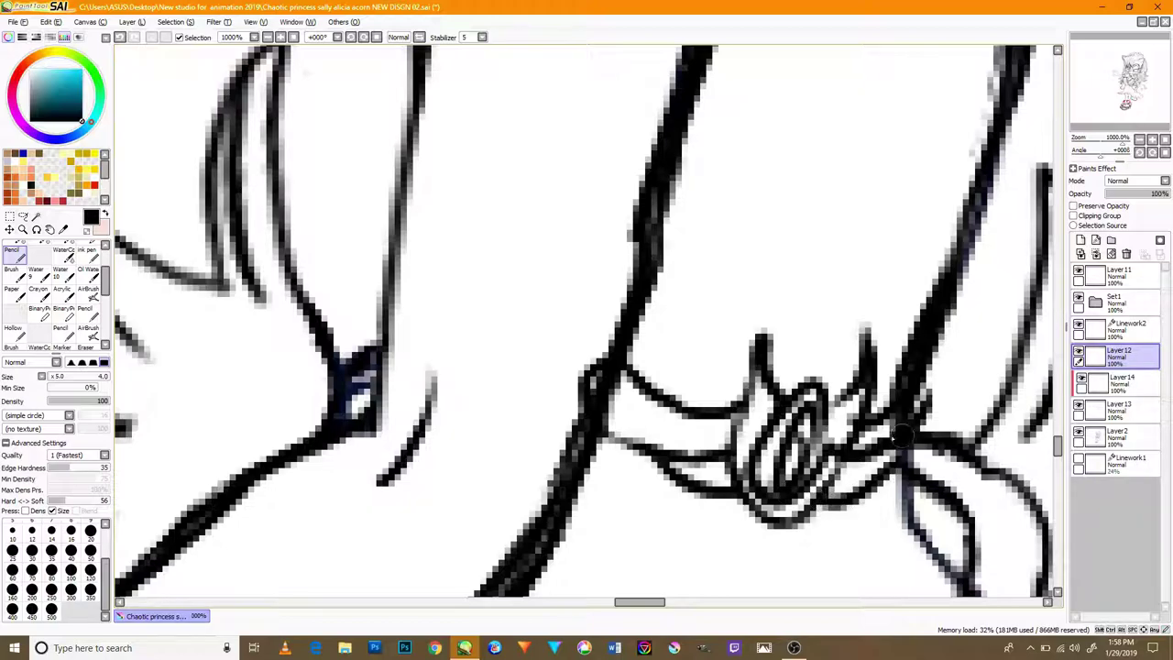
key(ctrl+z)
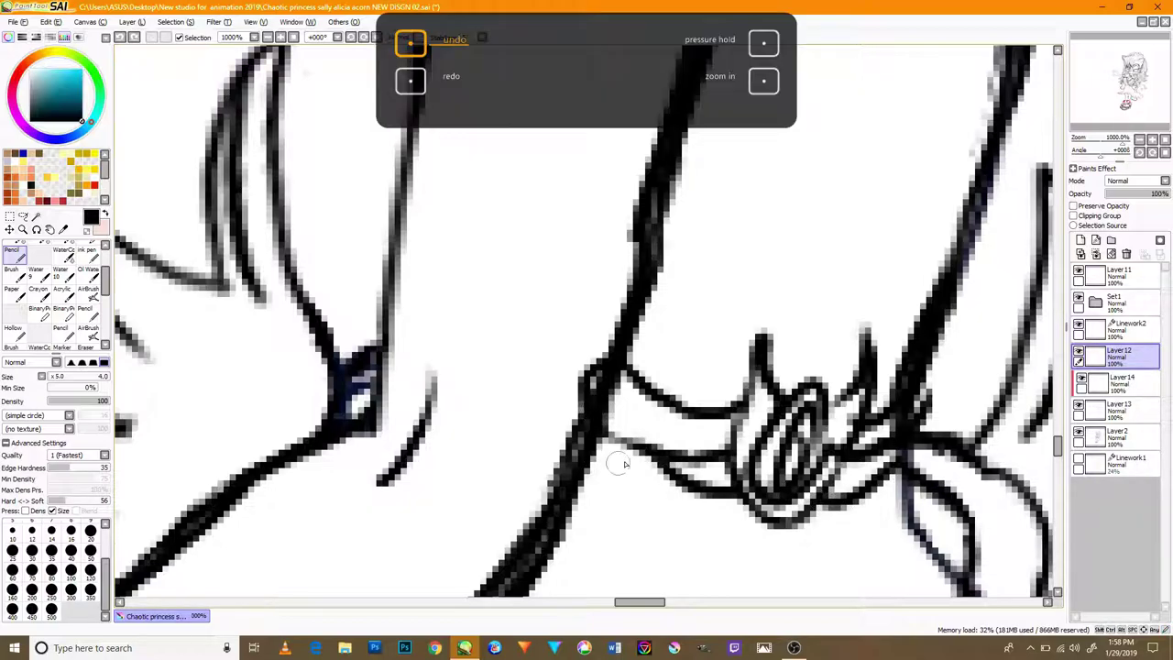
drag(659, 472, 598, 445)
drag(866, 495, 909, 473)
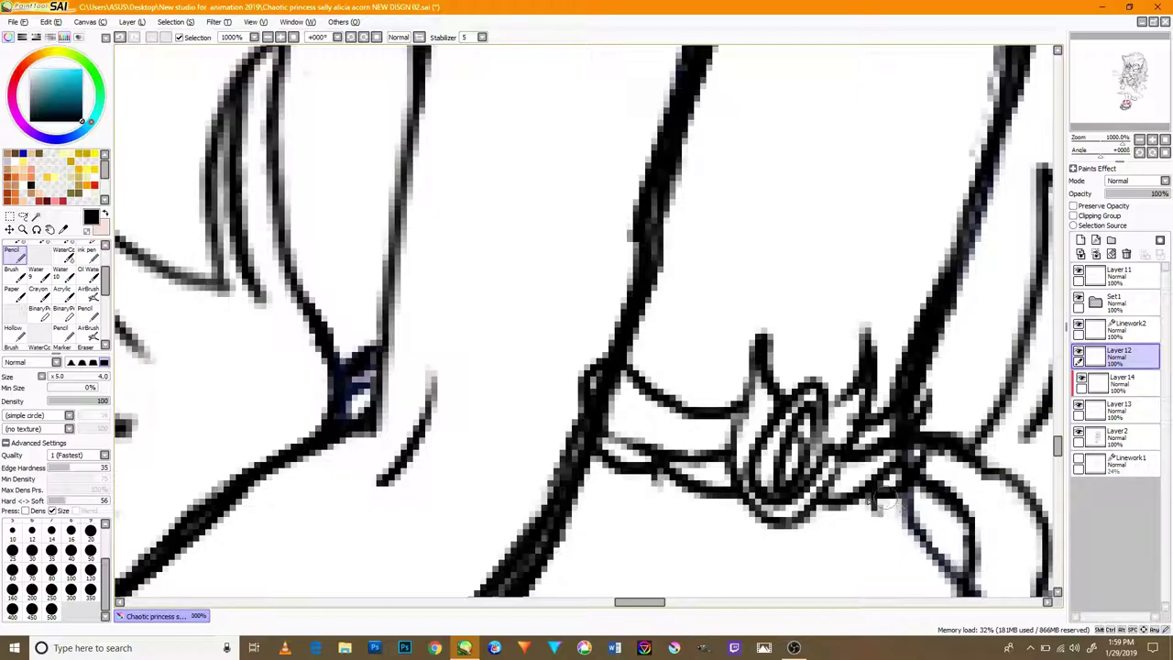
- Add a new layer directly above Layer12
scroll(766, 413, down, 6)
scroll(770, 408, down, 3)
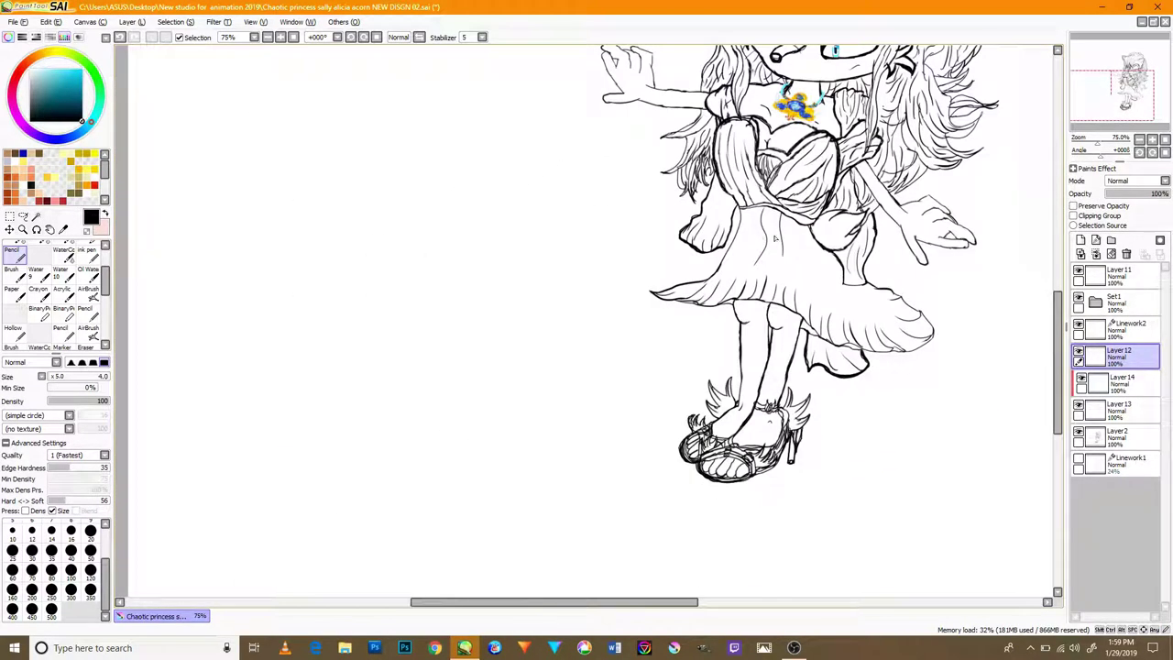
drag(808, 196, 743, 312)
drag(667, 357, 675, 281)
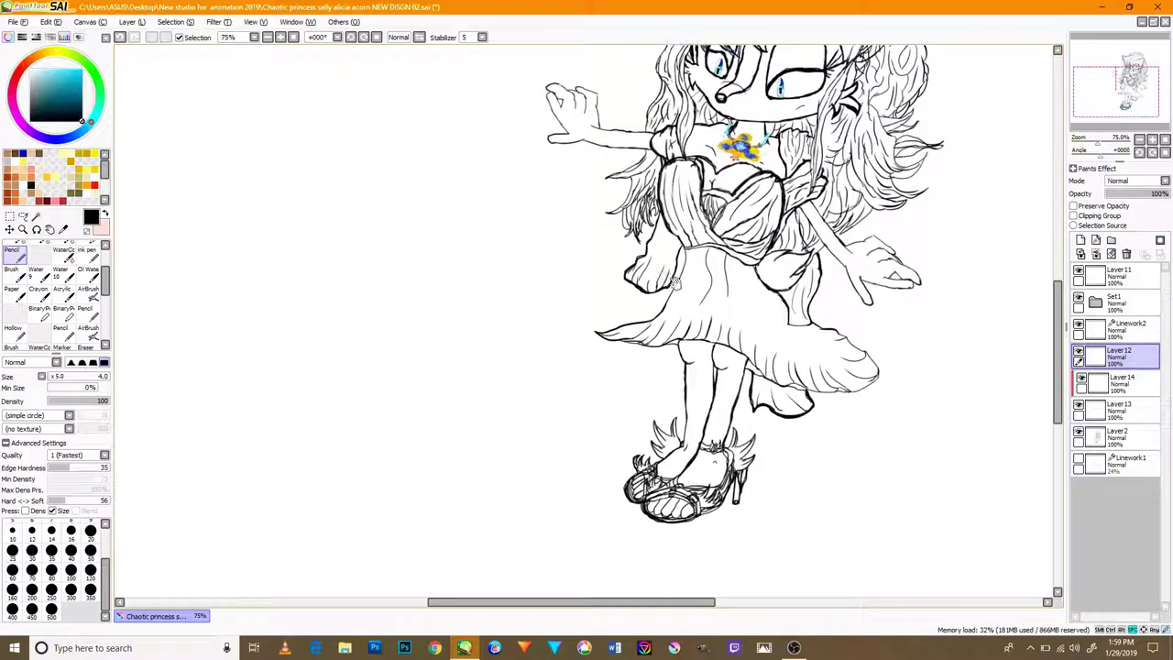
scroll(632, 461, up, 3)
scroll(635, 465, down, 3)
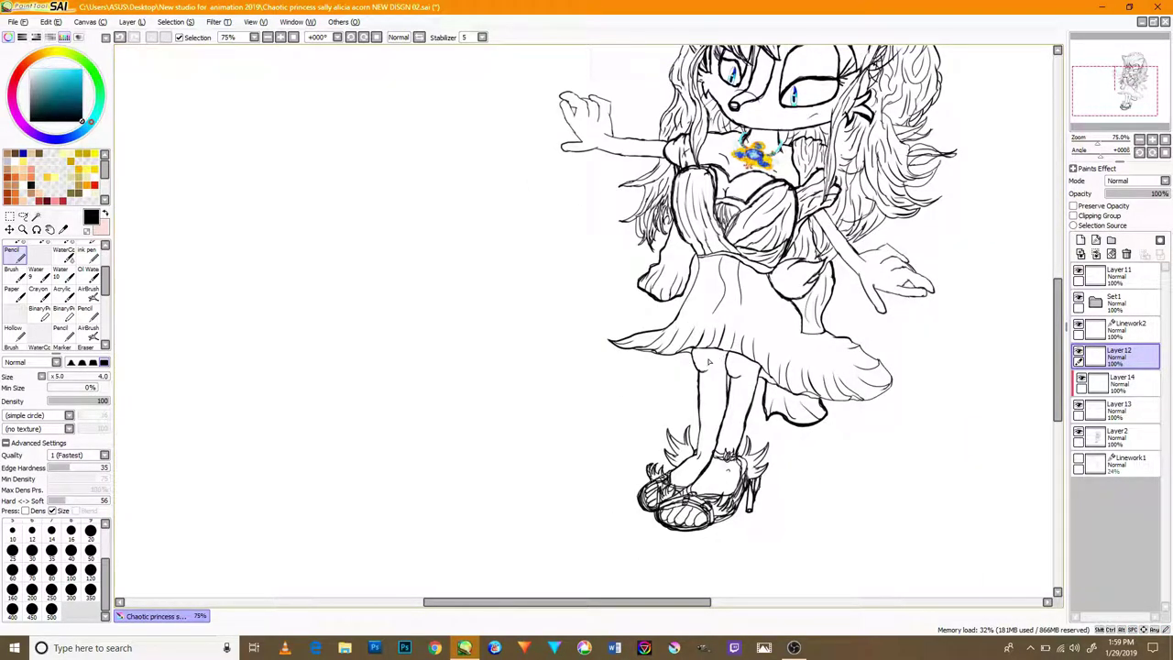
scroll(711, 365, up, 3)
drag(827, 425, 712, 324)
drag(877, 377, 824, 344)
click(1112, 440)
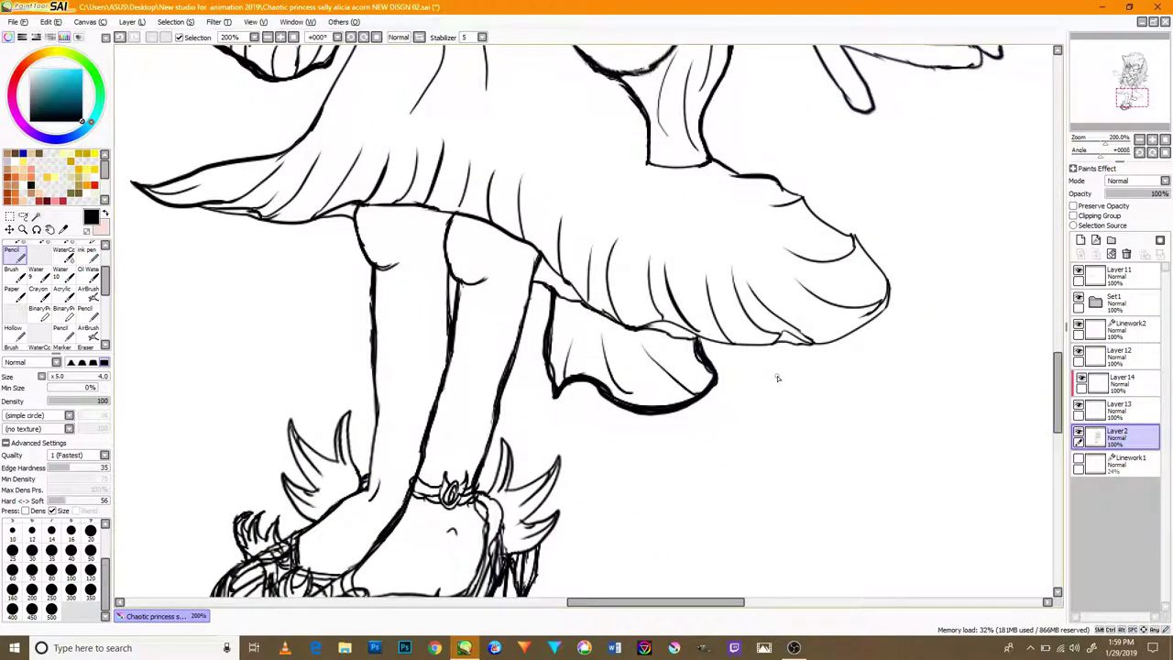
click(1118, 354)
click(1080, 240)
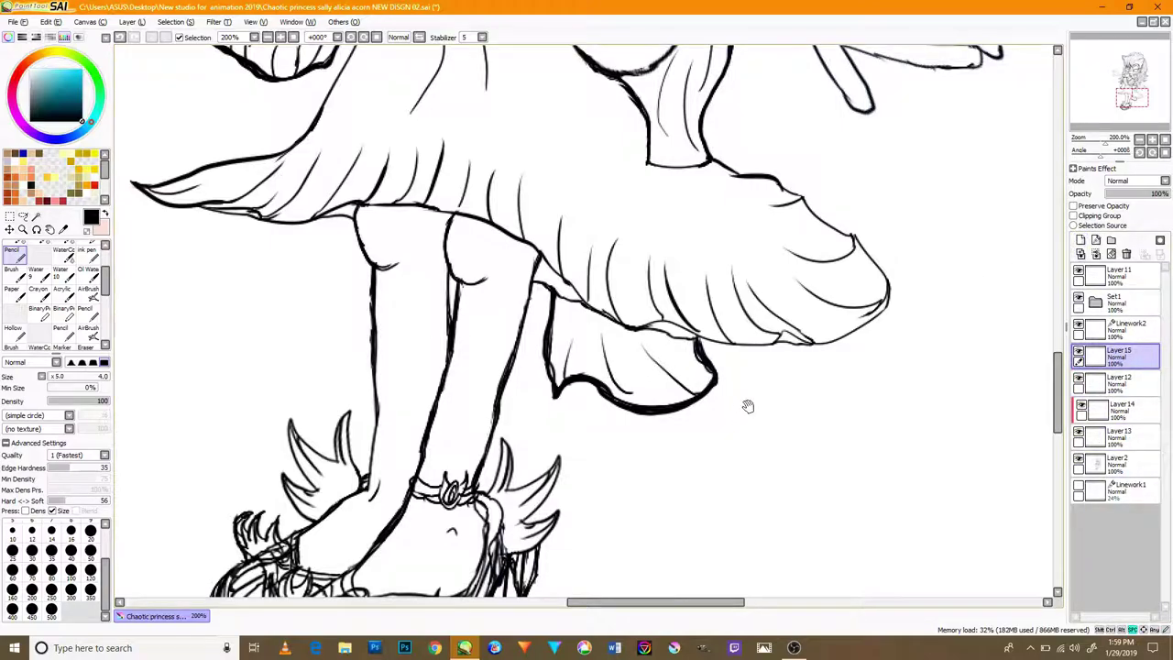
- Try a long, wavy underskirt outline with the Pencil, hanging below the right end of the skirt on Layer15
drag(748, 406, 748, 379)
drag(875, 360, 775, 440)
mouse_move(905, 363)
mouse_down()
mouse_move(874, 400)
mouse_move(870, 312)
mouse_up()
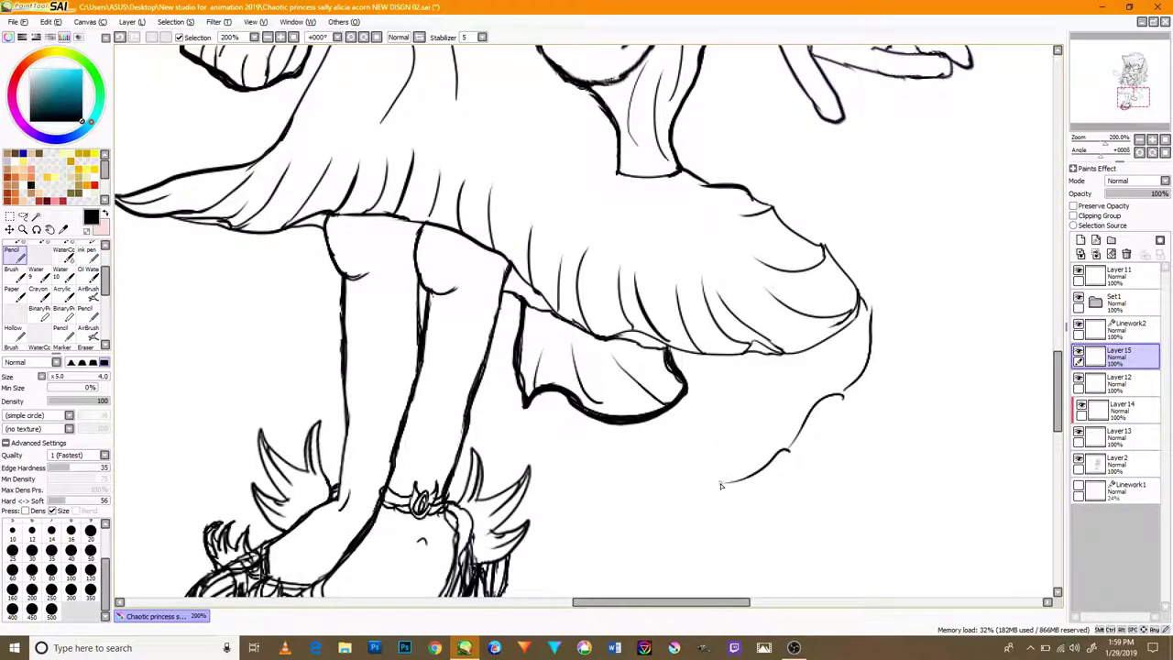
mouse_move(671, 442)
mouse_down()
mouse_move(698, 377)
mouse_move(718, 377)
mouse_move(694, 421)
mouse_move(659, 393)
mouse_up()
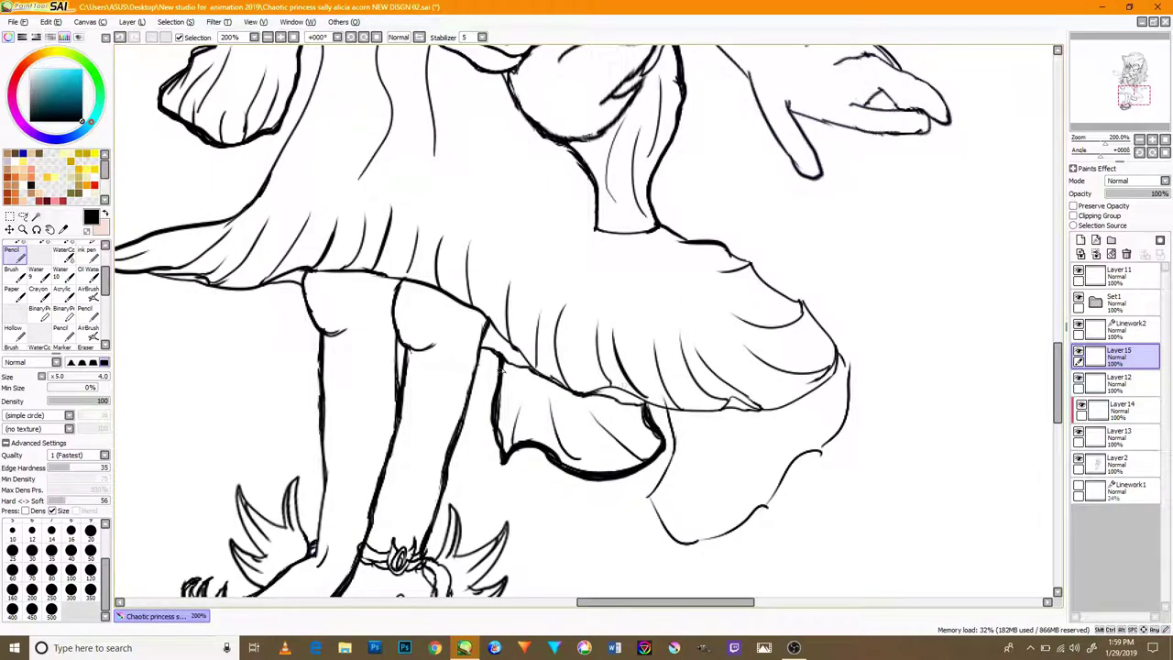
- Try a matching wavy underskirt outline below the skirt's left side, then undo both underskirt outlines
drag(500, 381, 570, 392)
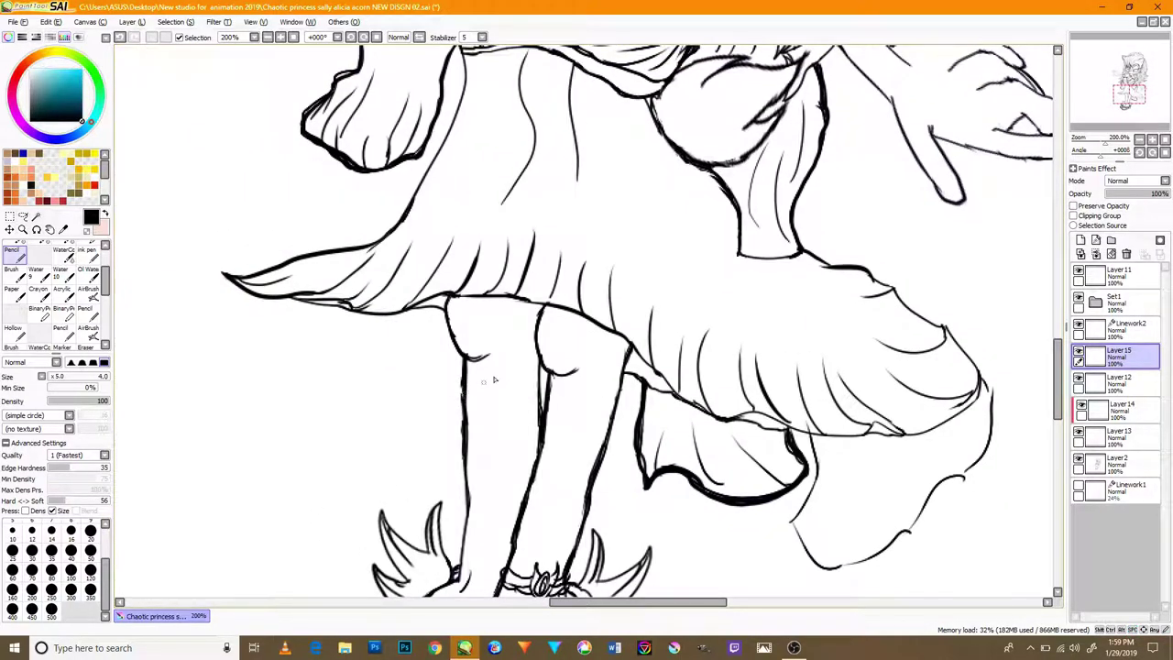
drag(427, 304, 388, 376)
scroll(413, 385, up, 2)
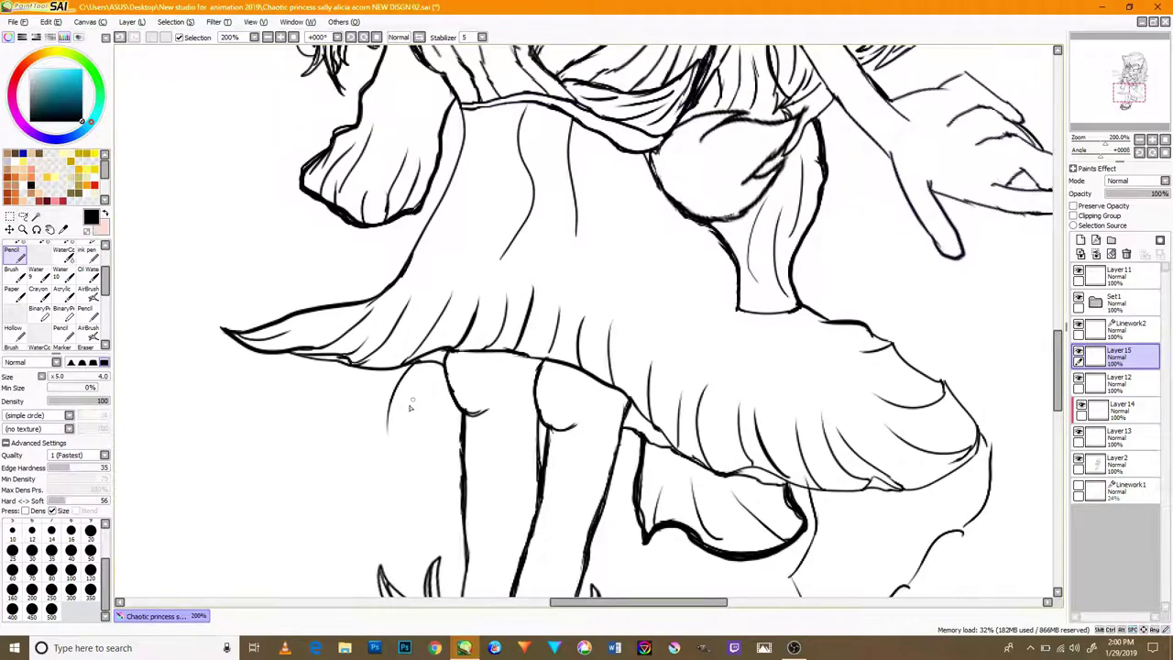
drag(386, 427, 397, 486)
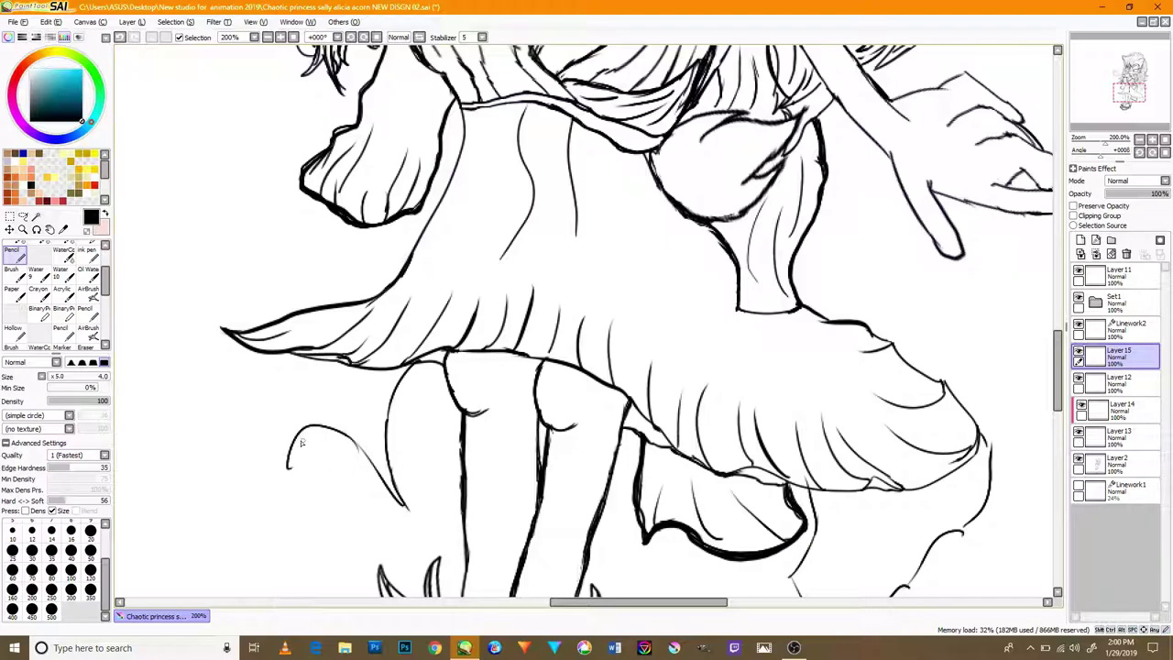
drag(272, 413, 293, 428)
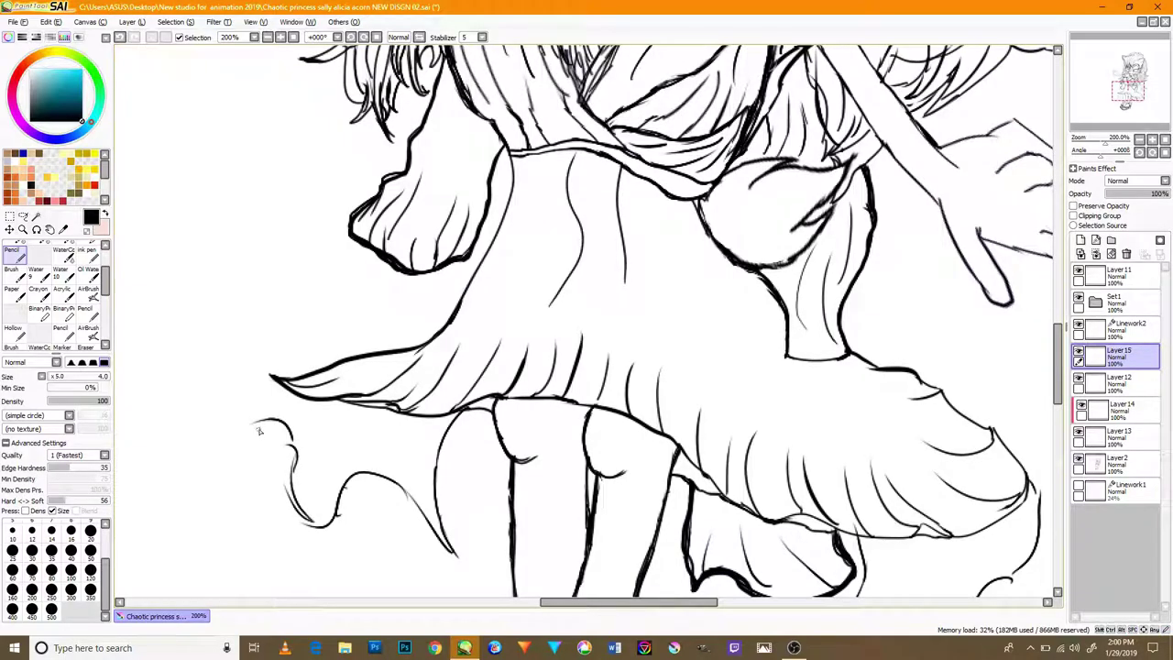
scroll(451, 402, down, 3)
scroll(481, 394, up, 2)
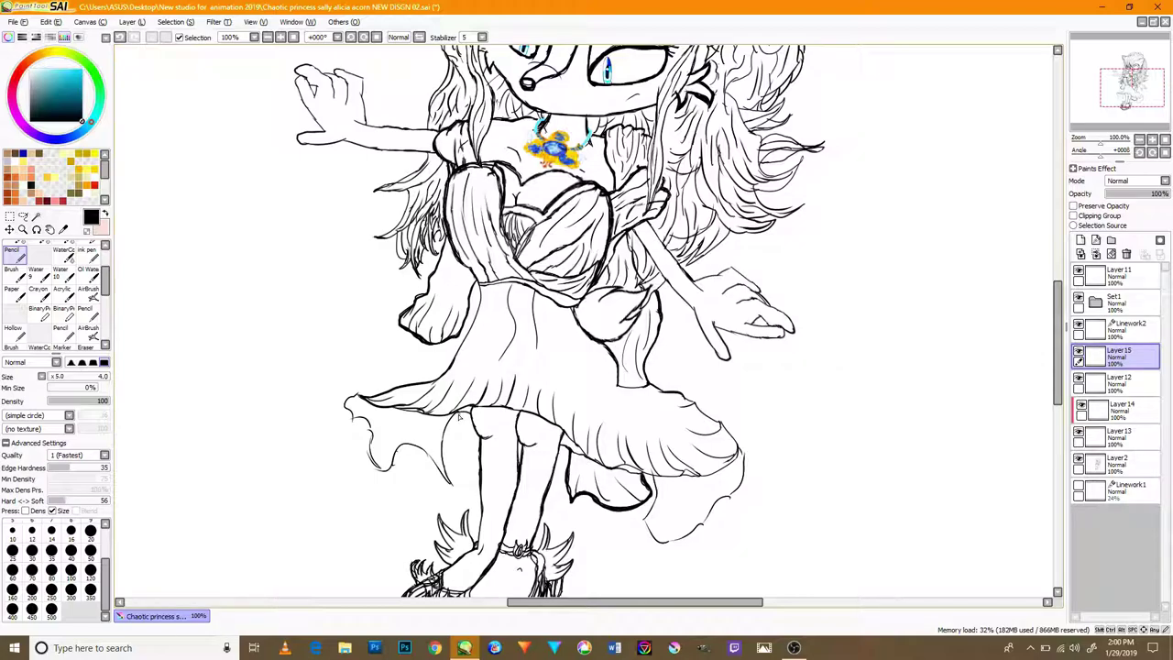
drag(788, 475, 733, 506)
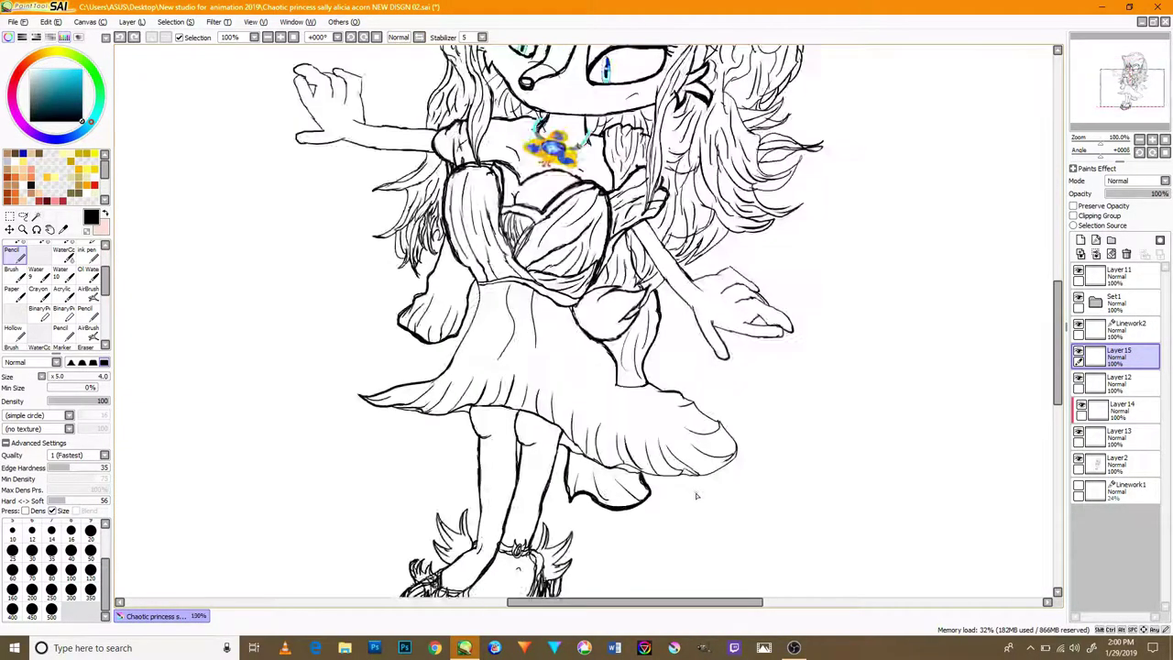
- Draw a small pointed ruffle beneath the skirt's left tip with the Pencil on Layer15
scroll(678, 476, up, 2)
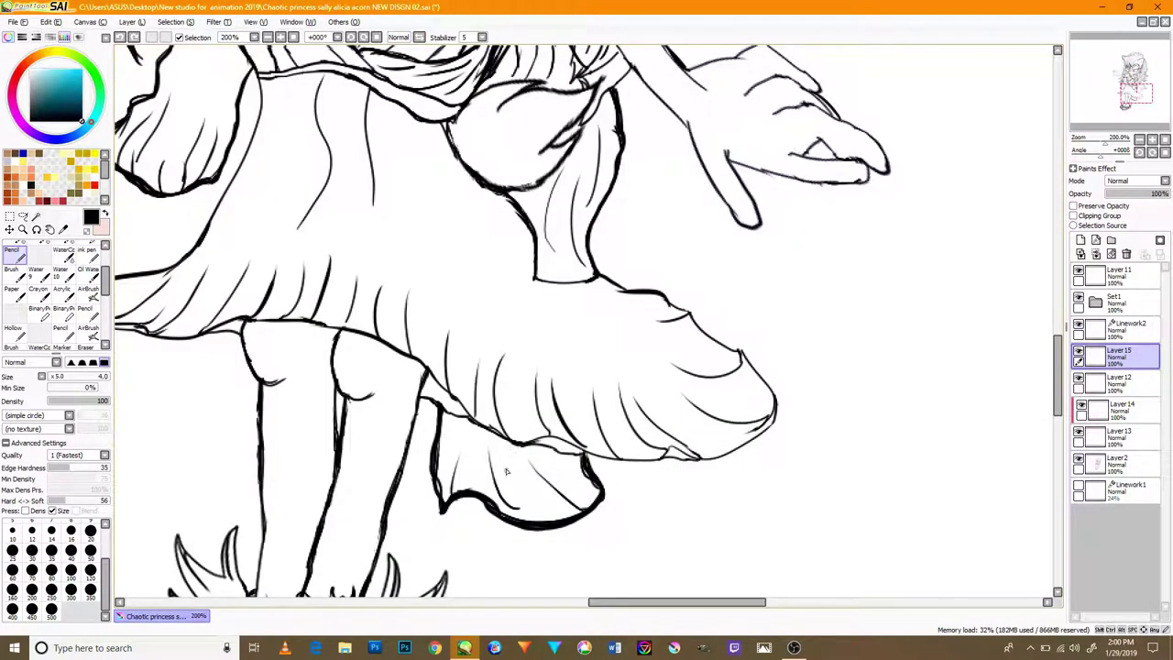
drag(428, 411, 734, 493)
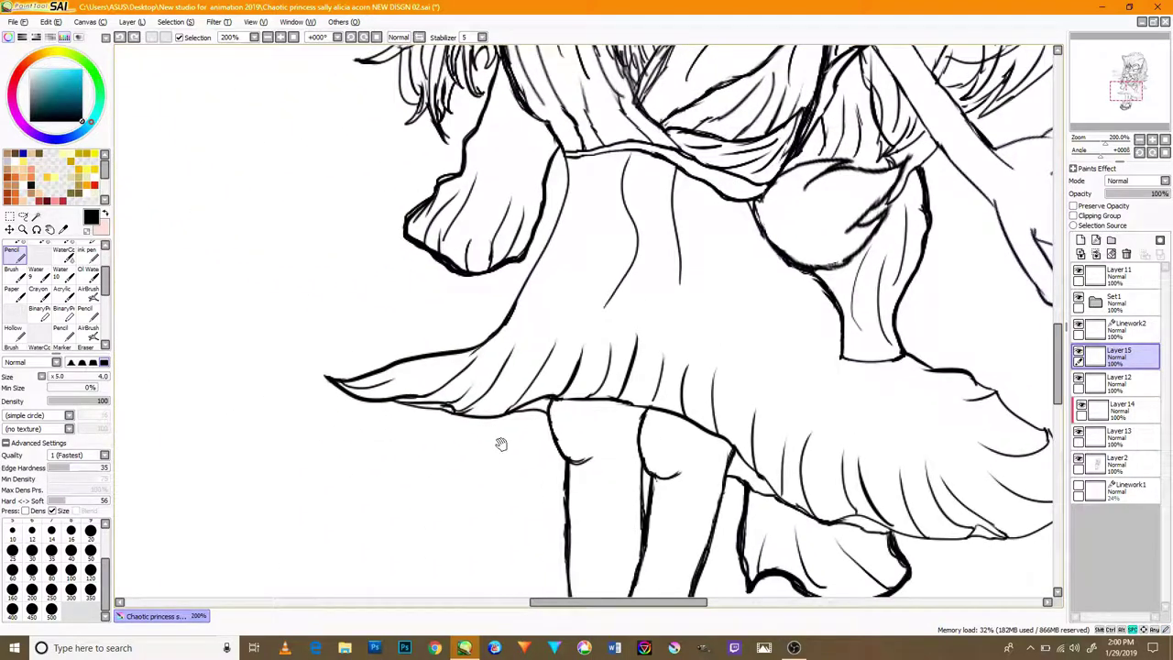
drag(532, 442, 605, 440)
scroll(346, 400, up, 3)
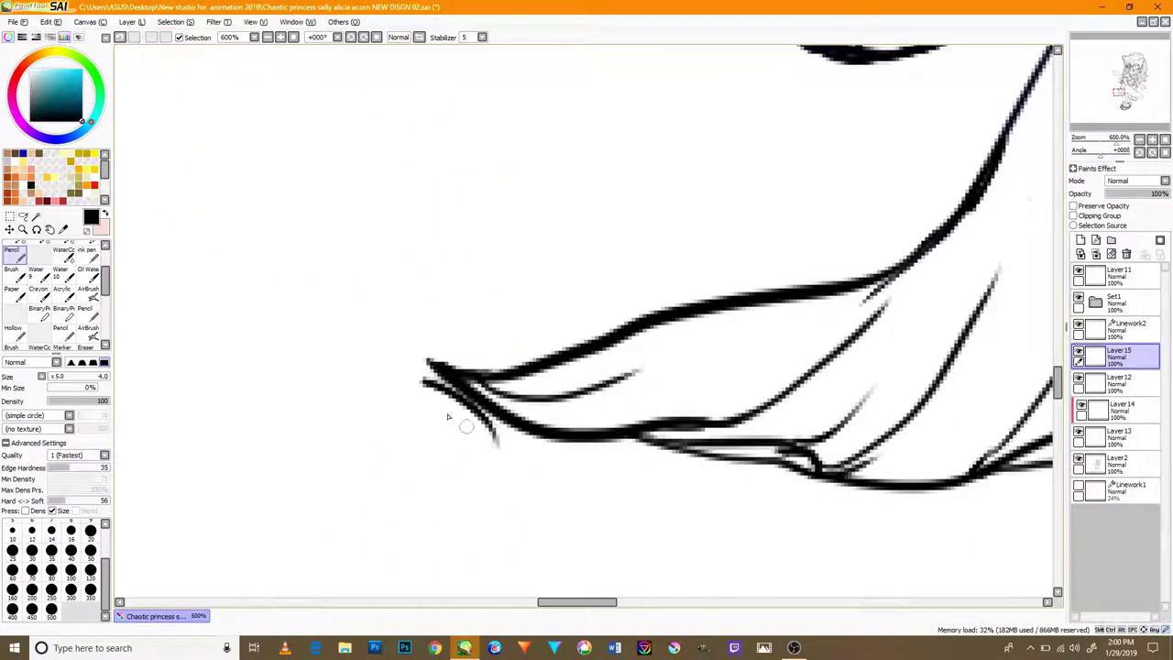
drag(403, 372, 431, 370)
scroll(496, 394, down, 2)
scroll(518, 427, up, 3)
drag(479, 427, 603, 400)
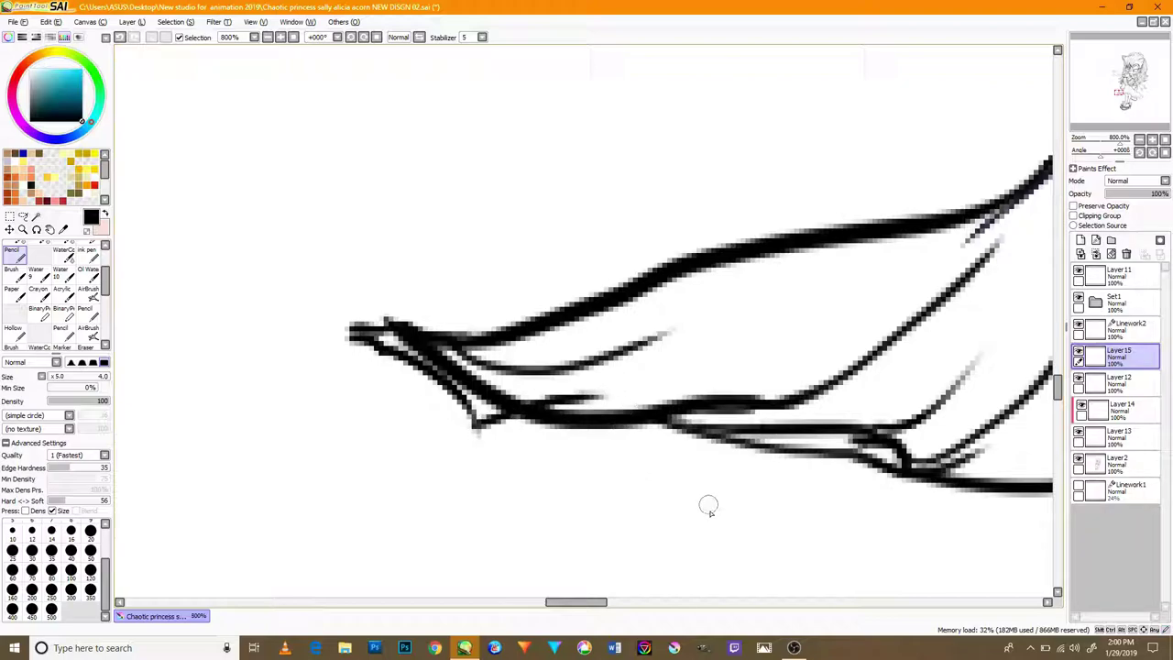
- Continue the ruffle on Layer15 with wider pointed scallops along the left hem, ending at the nearest leg
mouse_move(707, 510)
mouse_down()
mouse_move(630, 429)
mouse_move(575, 395)
mouse_up()
scroll(573, 420, down, 3)
drag(637, 462, 735, 427)
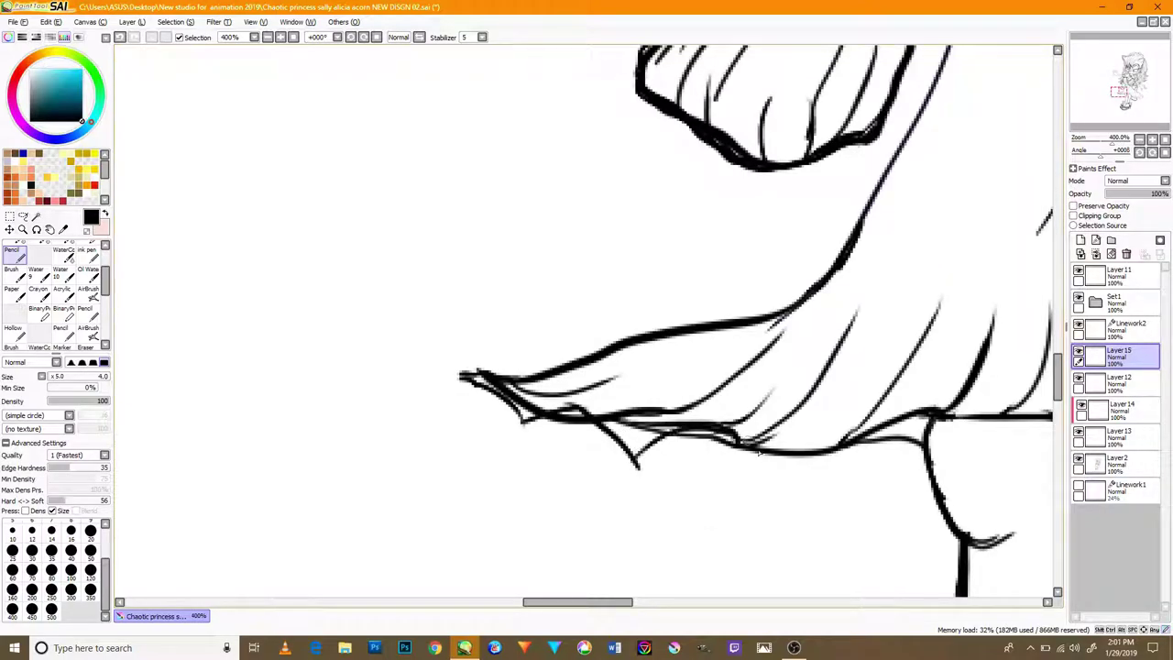
drag(777, 474, 718, 435)
mouse_move(789, 498)
mouse_down()
mouse_move(902, 500)
mouse_move(849, 453)
mouse_move(697, 435)
mouse_up()
drag(898, 454, 630, 414)
drag(910, 439, 683, 338)
drag(760, 426, 758, 424)
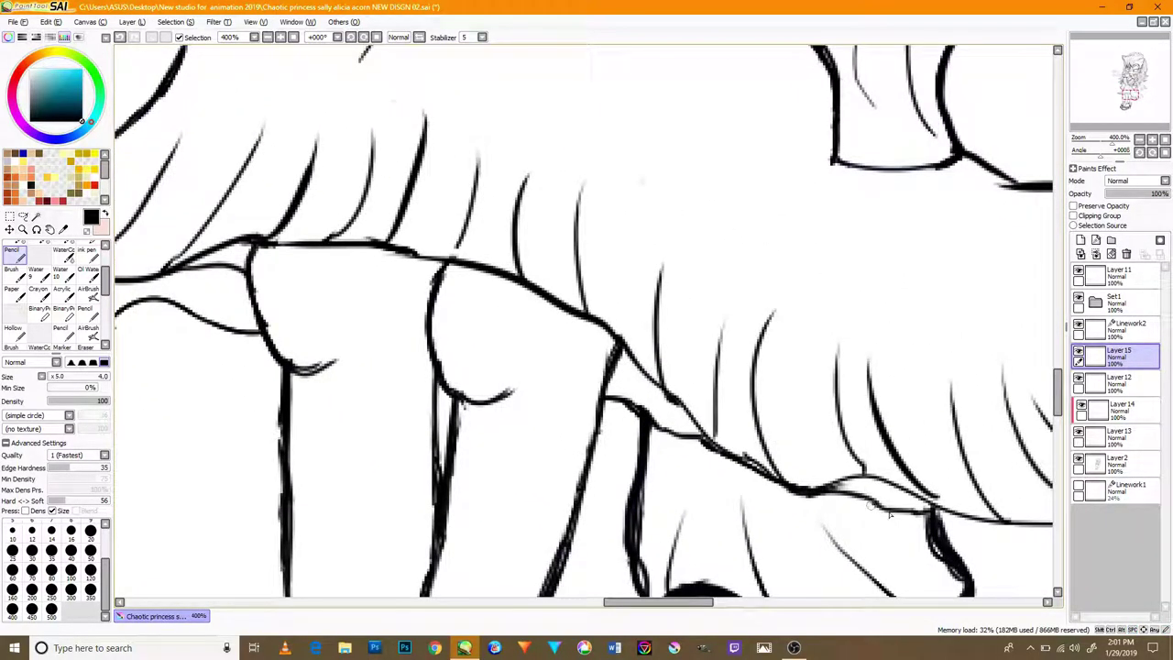
- Draw a pointed, scalloped ruffle beneath the right end of the skirt, running back along the hem on Layer15
scroll(875, 510, down, 7)
scroll(908, 491, up, 5)
scroll(877, 476, up, 4)
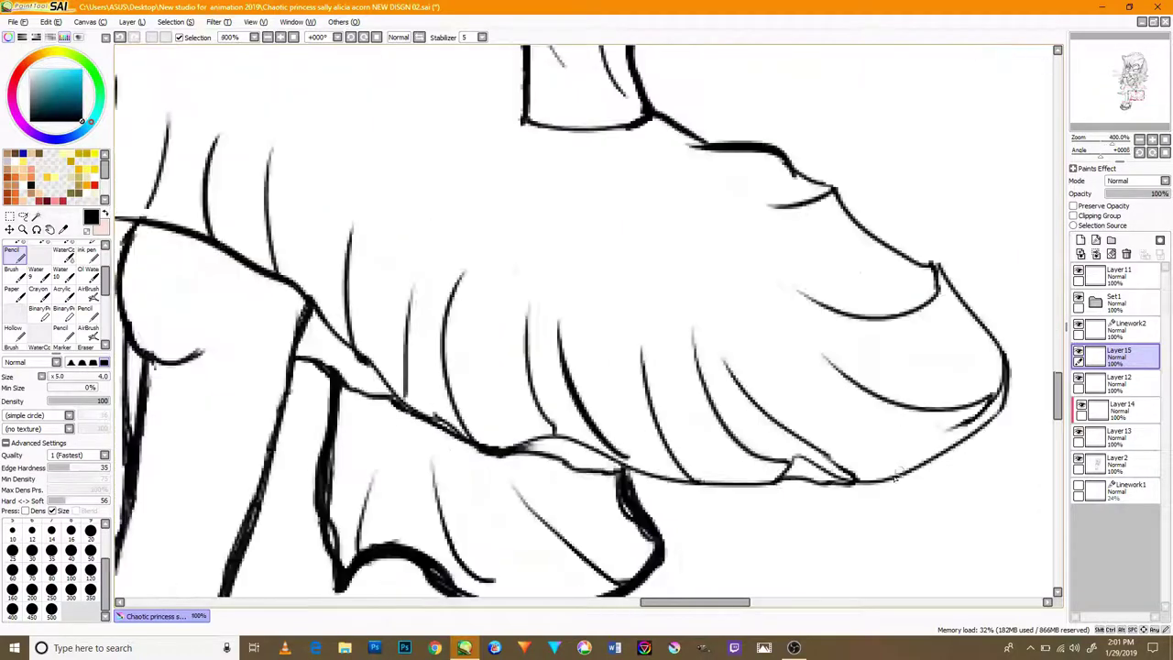
mouse_move(812, 515)
mouse_down()
mouse_move(954, 414)
mouse_move(1026, 426)
mouse_move(884, 503)
mouse_move(1017, 410)
mouse_move(975, 346)
mouse_up()
drag(772, 541, 828, 483)
mouse_move(789, 520)
mouse_down()
mouse_move(490, 487)
mouse_move(530, 481)
mouse_move(475, 490)
mouse_move(445, 472)
mouse_up()
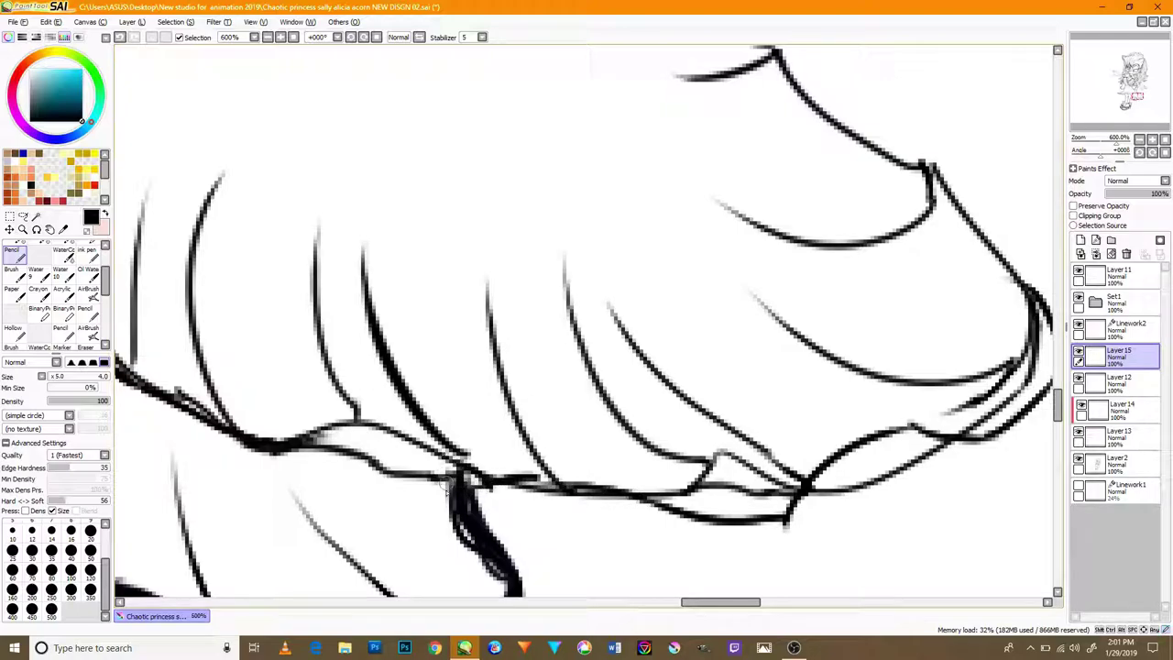
scroll(483, 474, down, 8)
scroll(404, 444, up, 5)
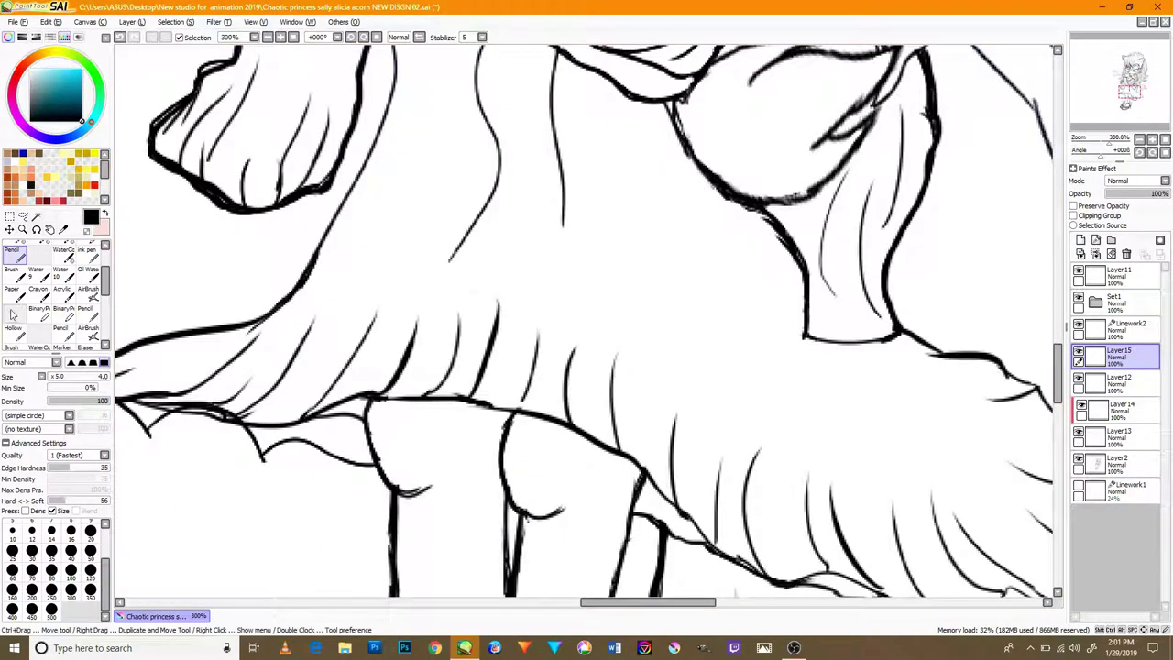
- Erase the parts of the old left hem line on Layer2 that cross the new scalloped ruffle
click(1116, 464)
drag(253, 298, 384, 322)
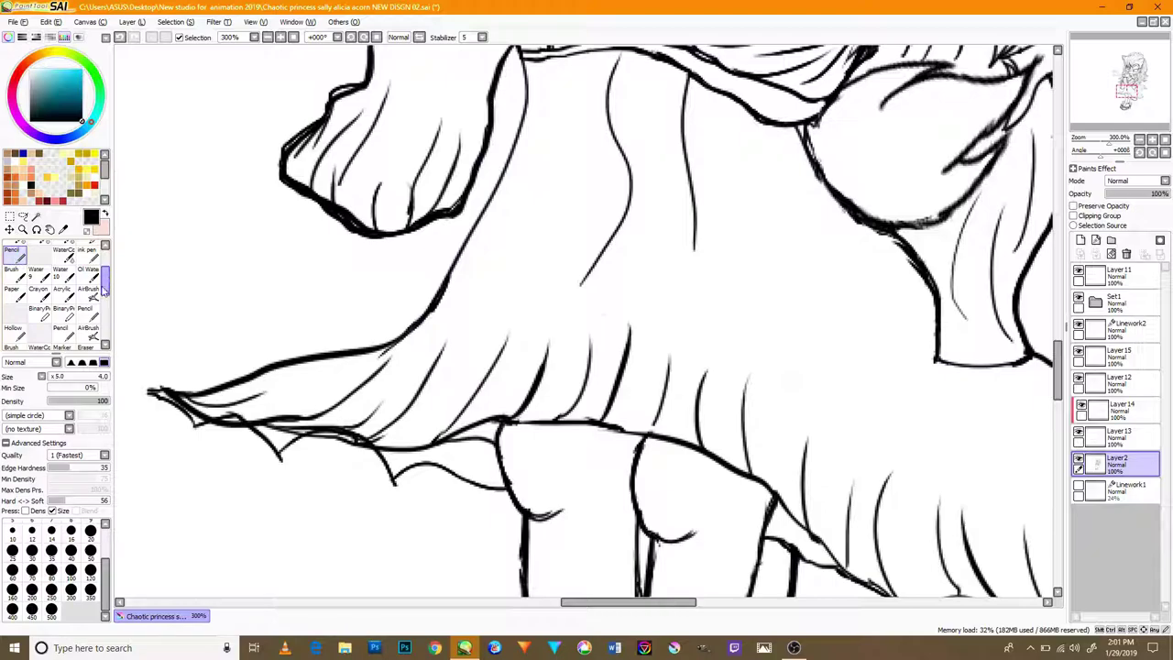
scroll(103, 289, up, 3)
key(e)
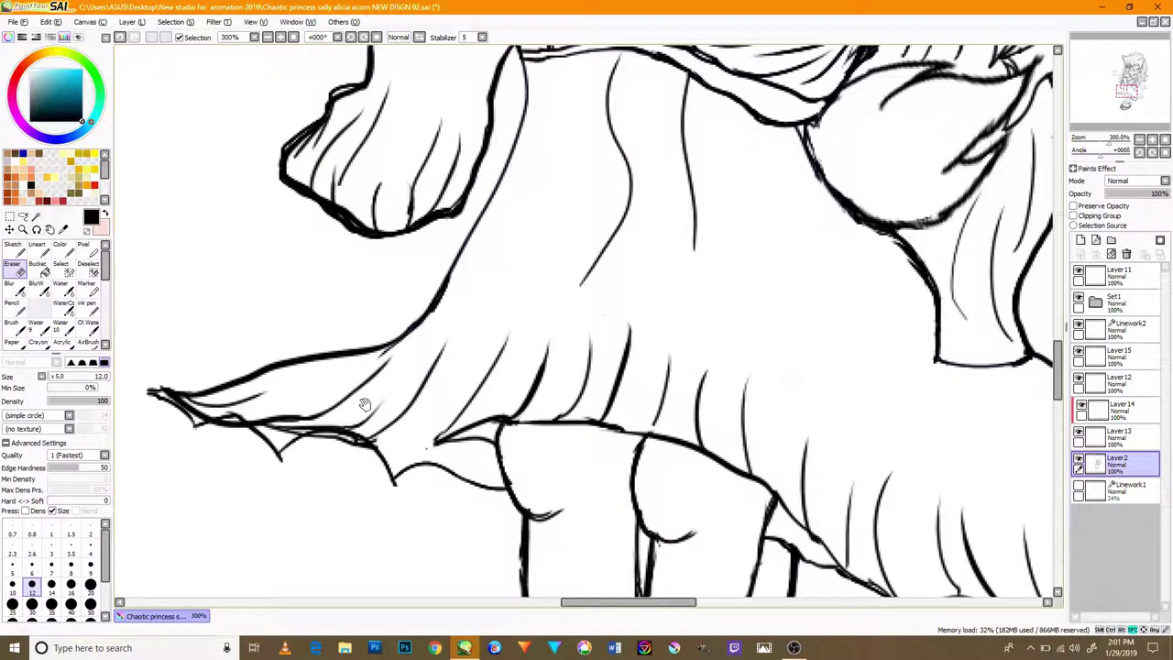
scroll(363, 404, up, 1)
scroll(427, 369, down, 4)
scroll(417, 403, up, 5)
mouse_move(334, 489)
mouse_down()
mouse_move(388, 488)
mouse_move(332, 504)
mouse_move(298, 501)
mouse_move(257, 480)
mouse_up()
scroll(335, 502, down, 3)
scroll(319, 500, up, 4)
scroll(244, 505, down, 4)
scroll(193, 527, up, 3)
drag(193, 527, 194, 495)
scroll(607, 314, down, 5)
scroll(716, 412, up, 2)
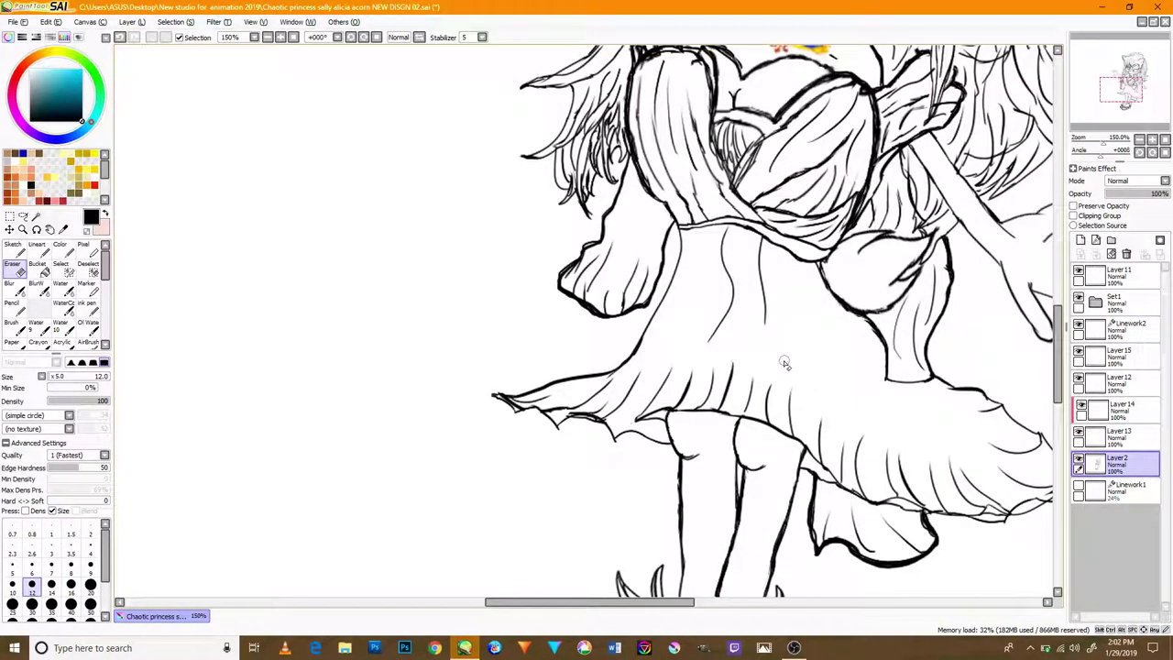
drag(742, 451, 679, 264)
drag(789, 230, 717, 419)
mouse_move(793, 189)
mouse_down()
mouse_move(713, 471)
mouse_move(785, 310)
mouse_move(795, 208)
mouse_up()
drag(796, 506, 800, 496)
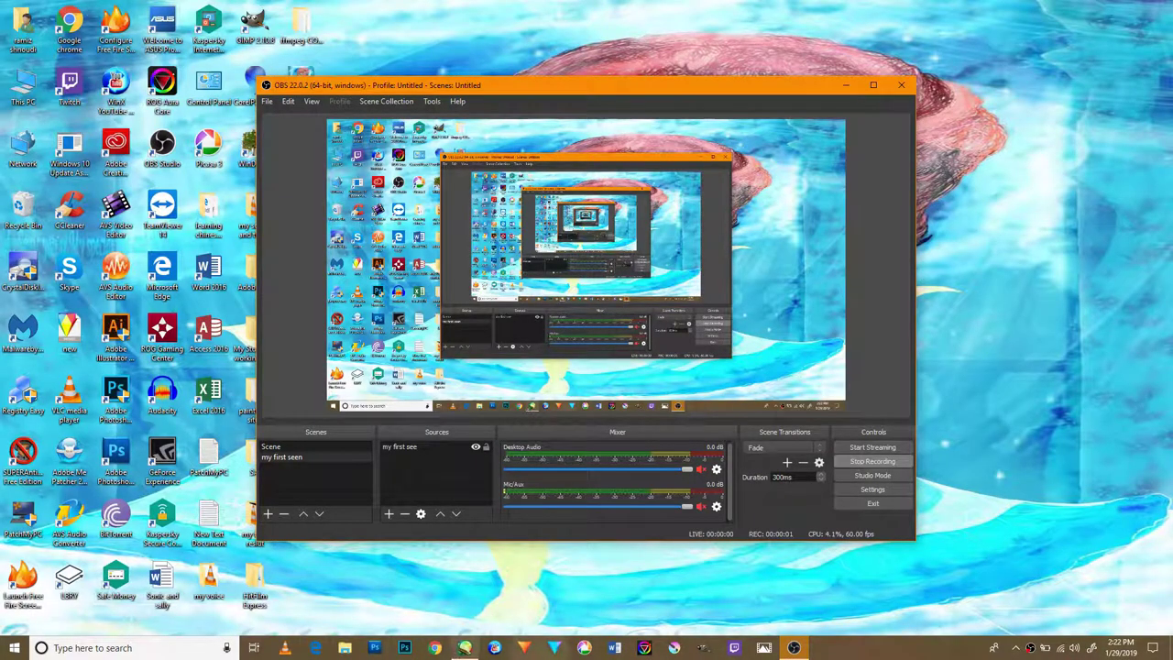
click(1029, 647)
right_click(1006, 598)
click(1035, 449)
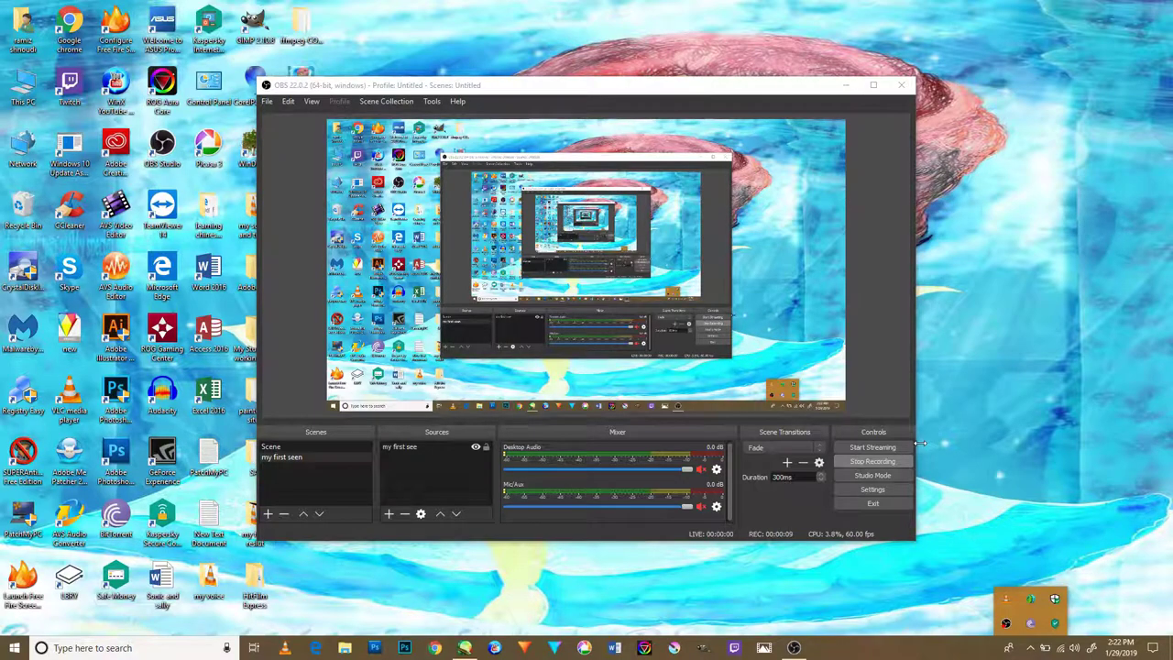
- Switch back to PaintTool SAI and erase the leg outline on Layer2 where it crosses the ankle strap
click(465, 648)
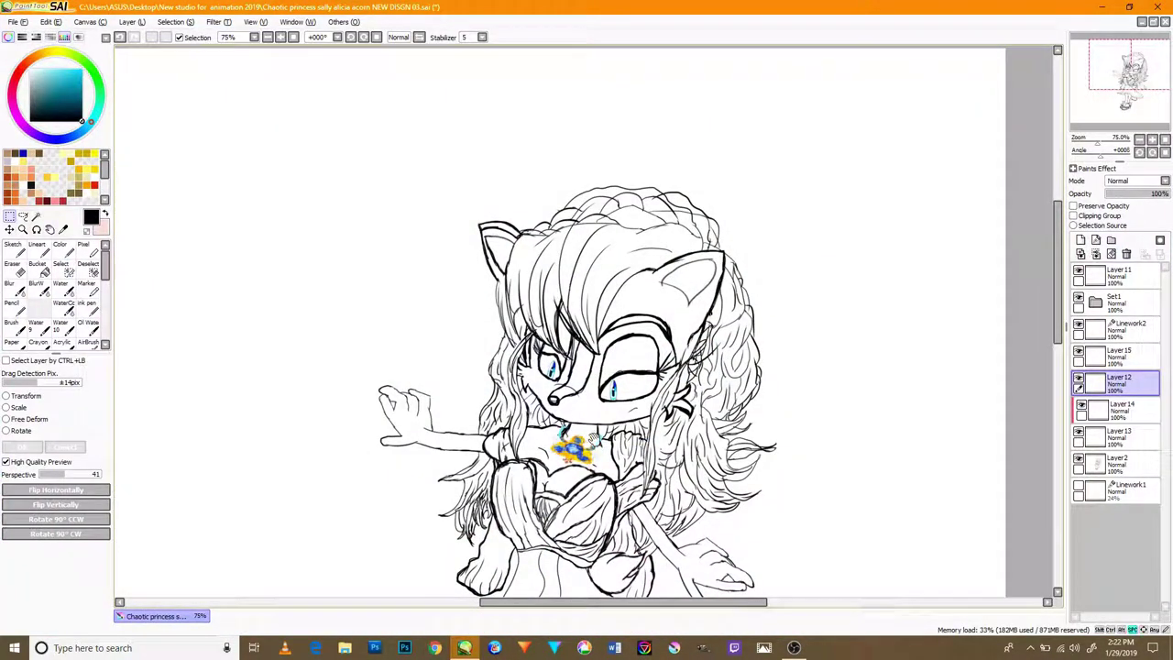
drag(591, 440, 647, 79)
scroll(577, 385, up, 5)
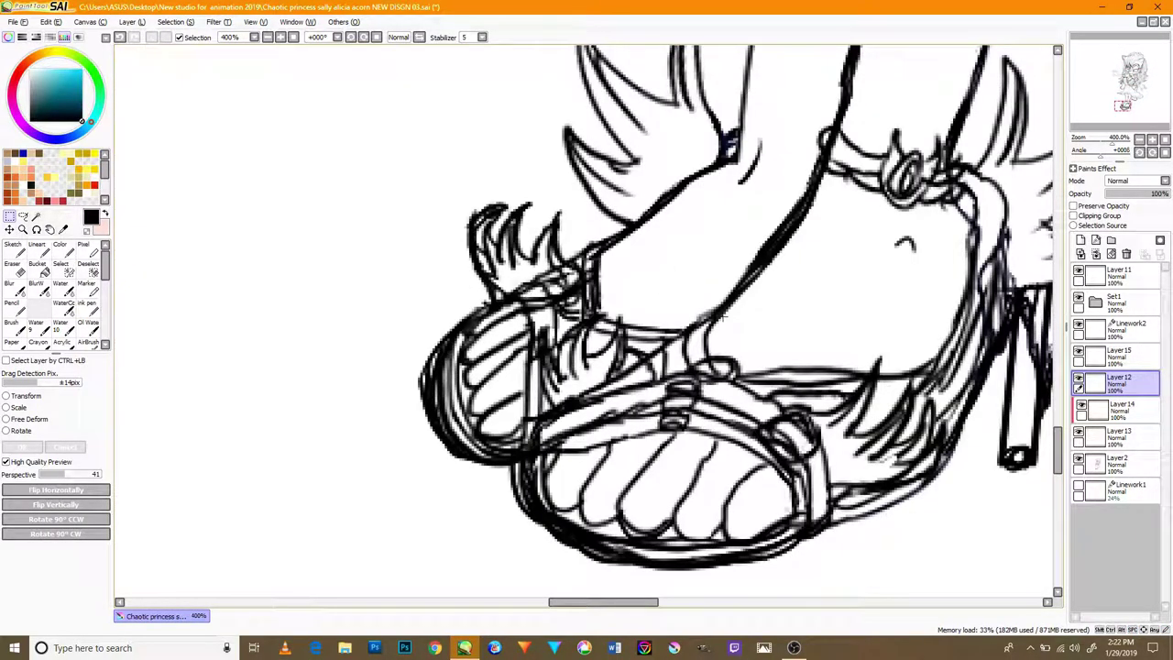
click(1120, 464)
click(13, 269)
mouse_move(798, 141)
mouse_down()
mouse_move(807, 209)
mouse_move(767, 338)
mouse_move(791, 361)
mouse_move(779, 396)
mouse_up()
scroll(809, 339, up, 4)
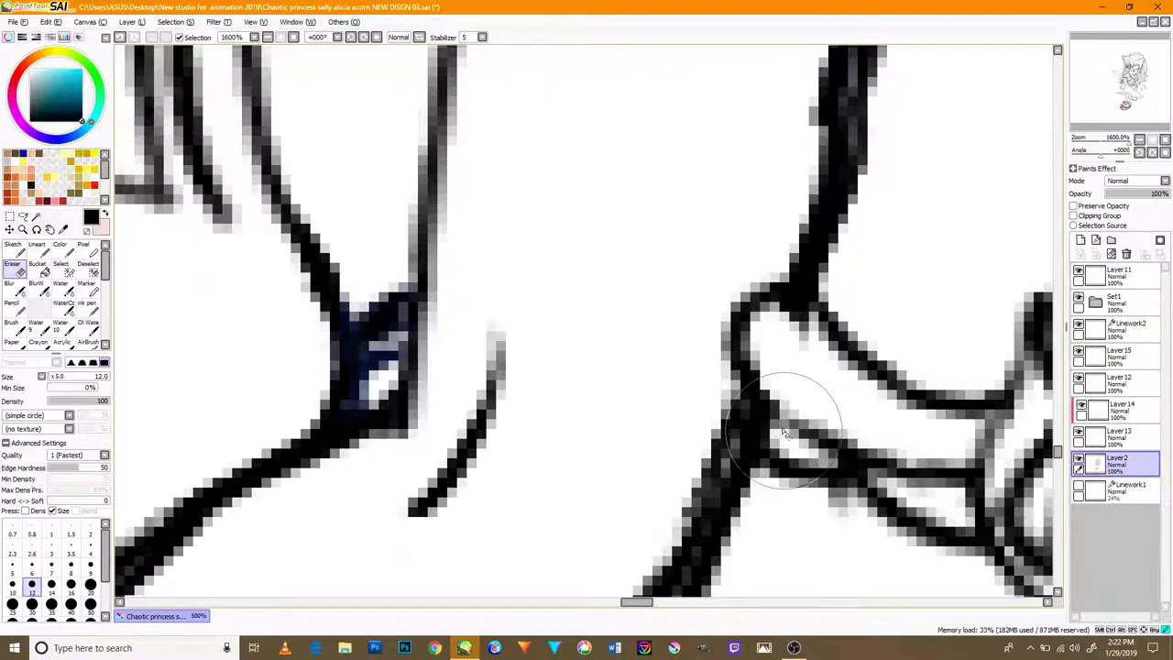
scroll(783, 430, down, 2)
scroll(784, 426, up, 2)
scroll(806, 417, down, 2)
scroll(829, 408, up, 1)
scroll(747, 472, down, 1)
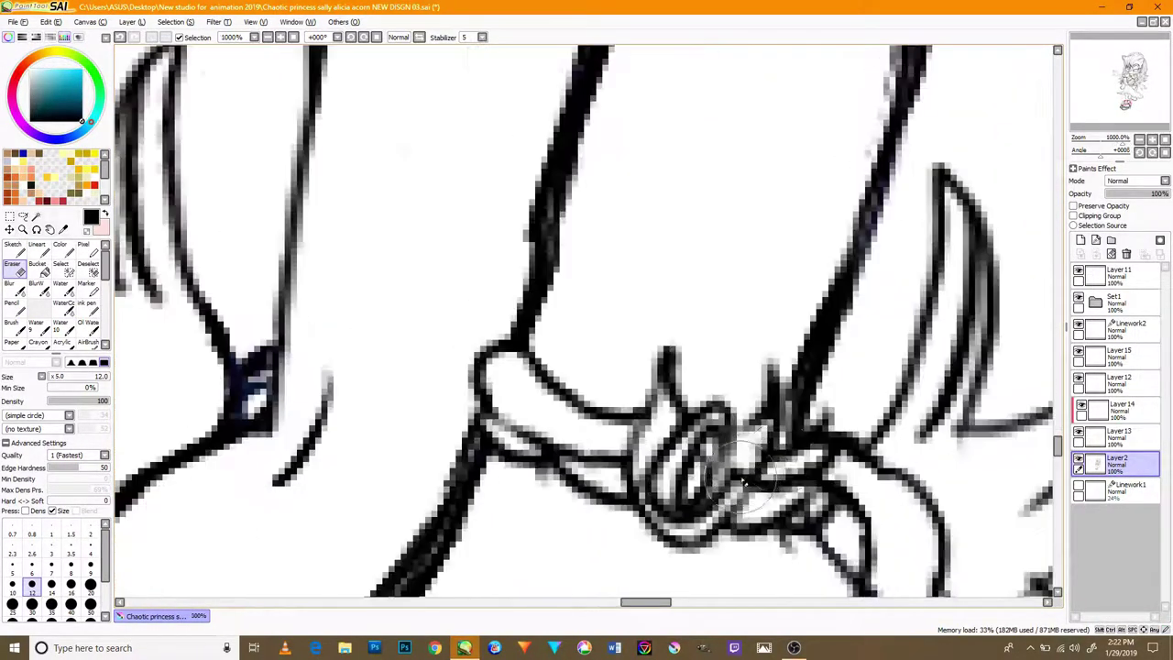
scroll(744, 467, up, 1)
scroll(797, 404, down, 3)
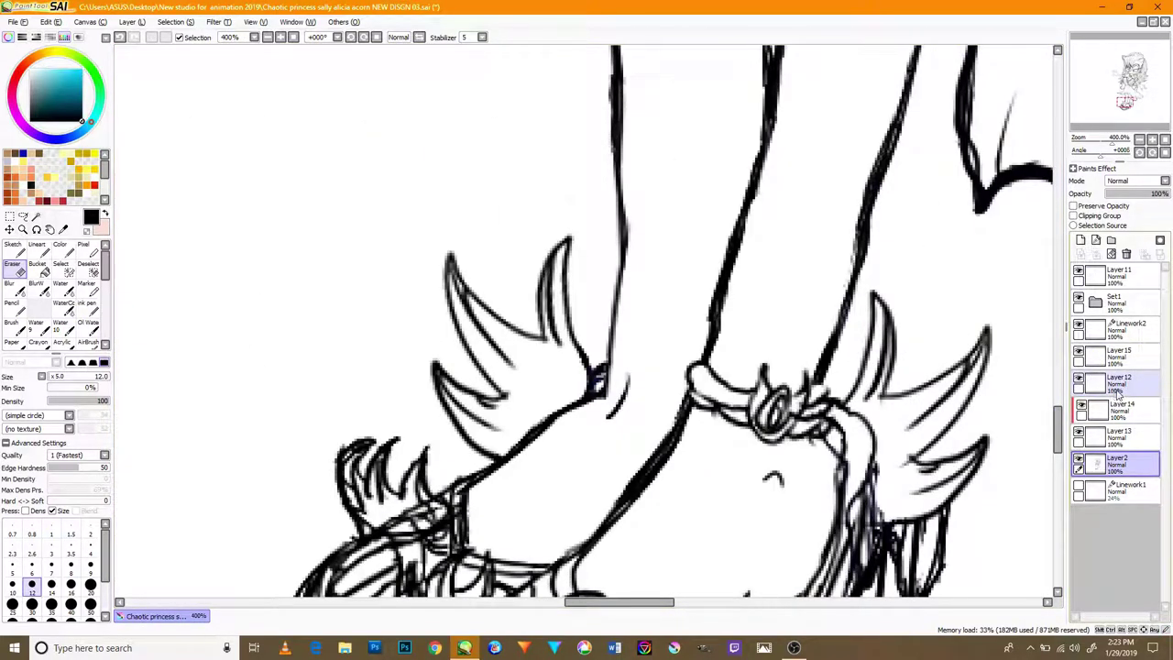
- Draw small curved edging lines beneath the ankle strap with the Pencil on Layer12
click(1117, 392)
click(13, 308)
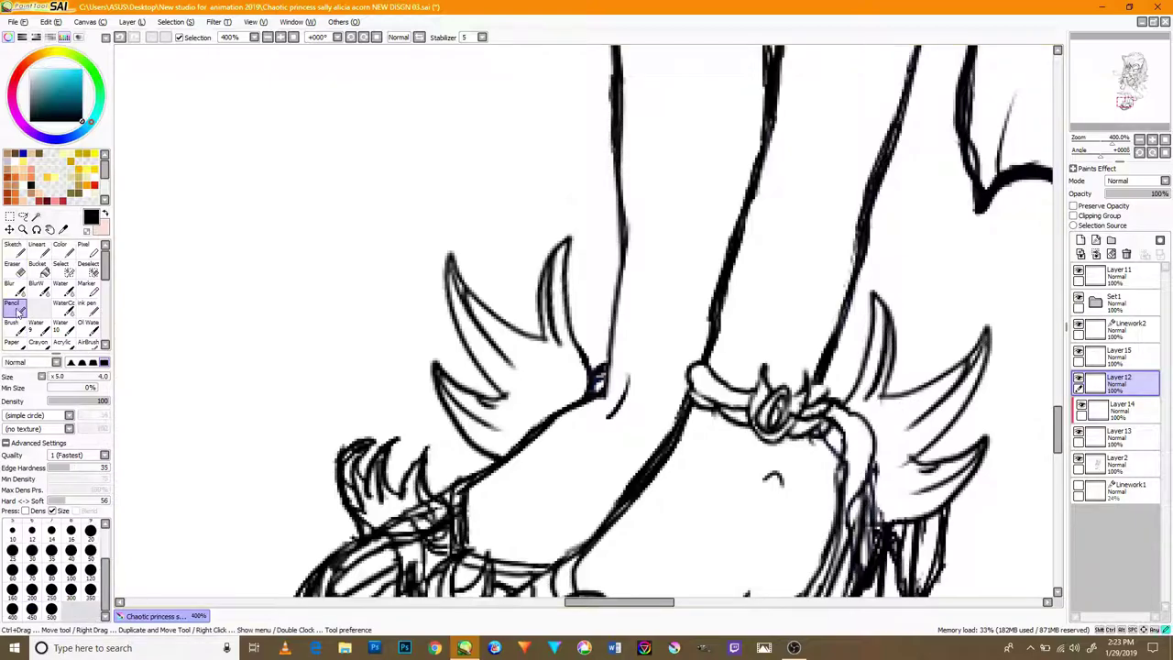
scroll(793, 430, up, 4)
drag(795, 539, 791, 503)
drag(260, 429, 233, 389)
drag(380, 517, 308, 497)
drag(581, 408, 548, 321)
mouse_move(494, 474)
mouse_down()
mouse_move(519, 332)
mouse_move(534, 318)
mouse_up()
drag(711, 494, 722, 362)
scroll(666, 422, down, 3)
mouse_move(691, 434)
mouse_down()
mouse_move(660, 457)
mouse_move(664, 486)
mouse_up()
scroll(642, 468, up, 1)
drag(537, 477, 469, 467)
scroll(349, 371, up, 2)
drag(568, 465, 462, 420)
scroll(485, 477, down, 3)
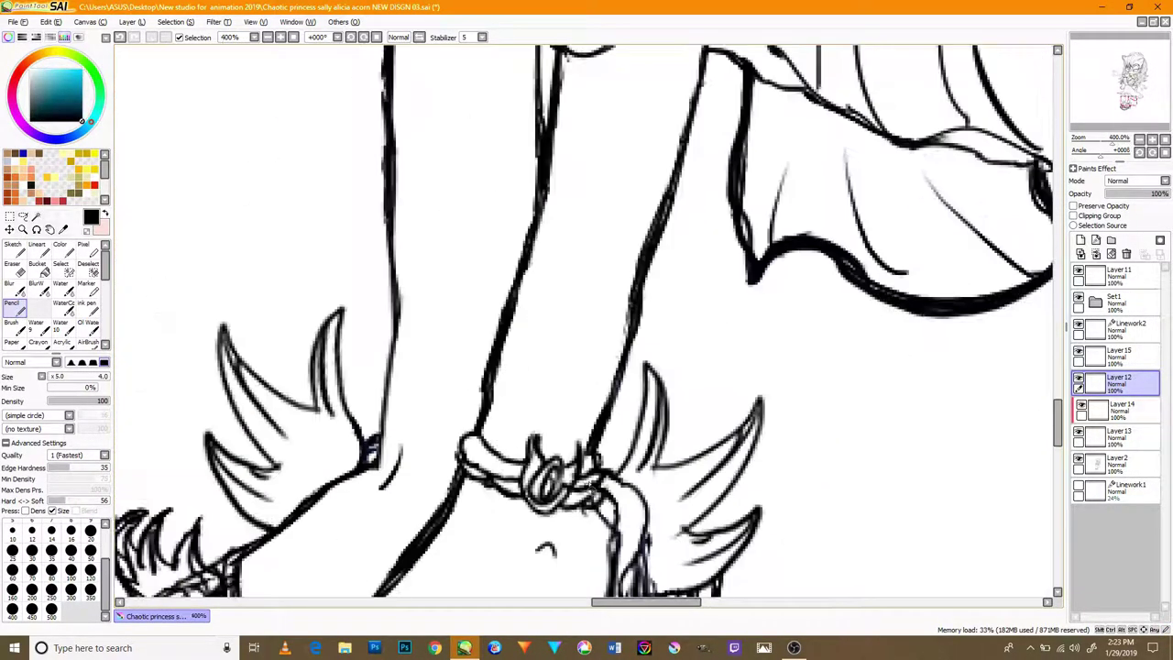
scroll(595, 502, up, 2)
mouse_move(579, 545)
mouse_down()
mouse_move(491, 566)
mouse_move(394, 527)
mouse_up()
mouse_move(388, 520)
mouse_down()
mouse_move(329, 522)
mouse_move(299, 486)
mouse_up()
drag(299, 486, 263, 464)
scroll(266, 464, down, 4)
scroll(313, 475, up, 5)
drag(332, 554, 224, 502)
scroll(229, 502, down, 5)
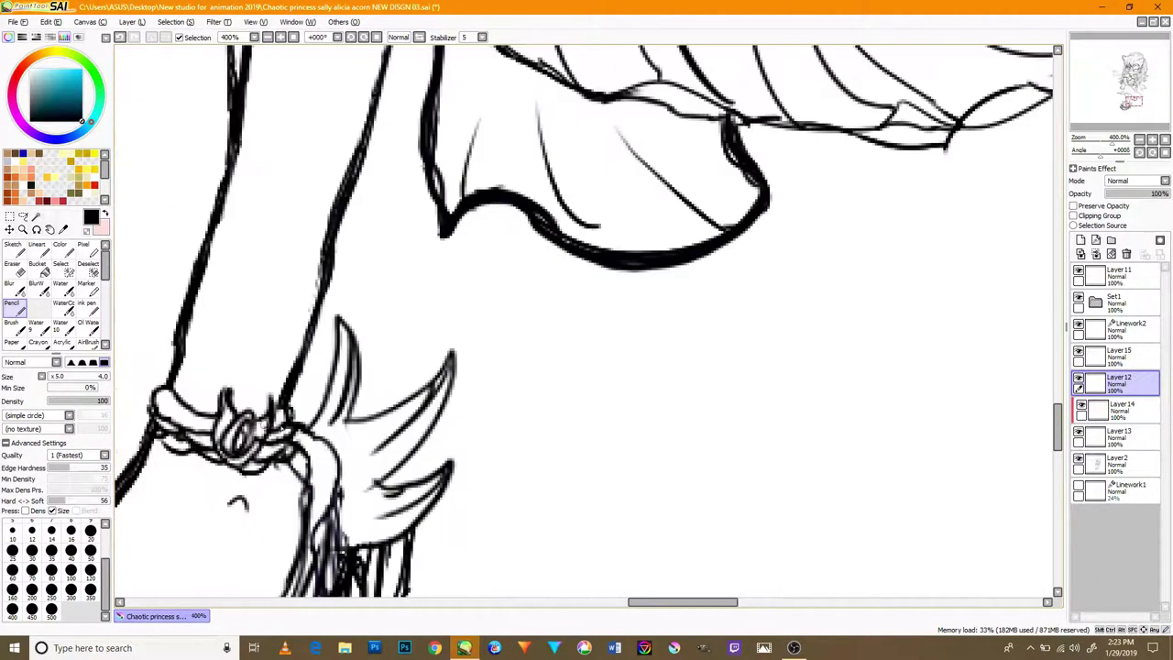
- Lasso the left end of the skirt on Layer2 and free-deform it, pulling its tip inward and its hem downward toward the scalloped ruffle
scroll(391, 367, up, 6)
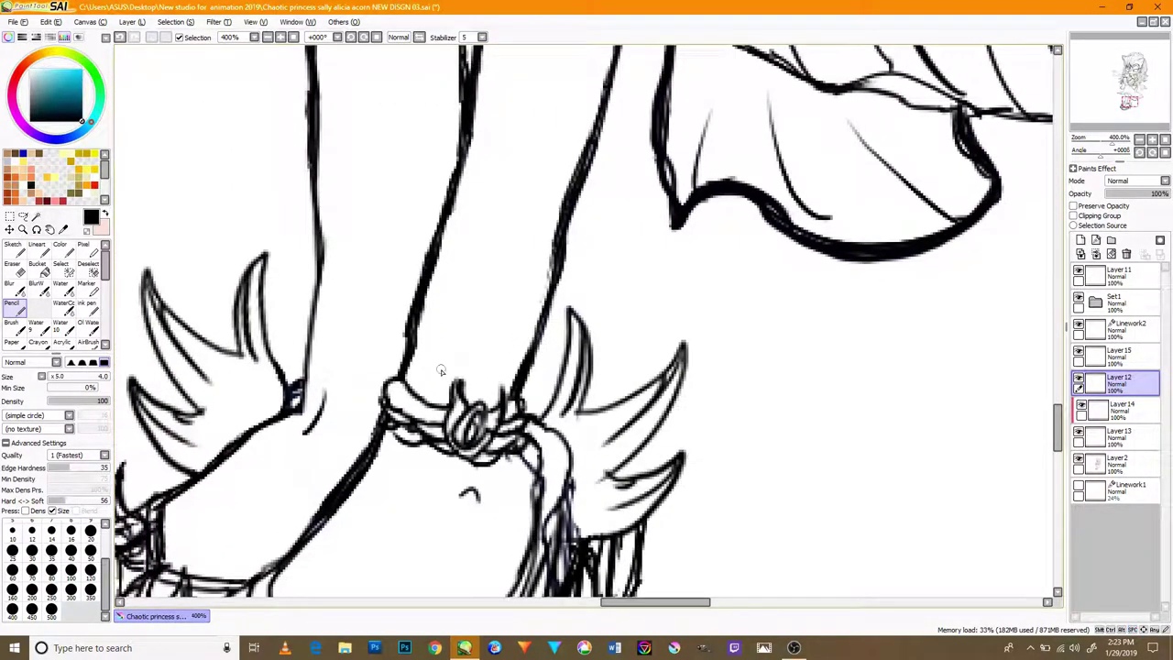
scroll(657, 465, down, 5)
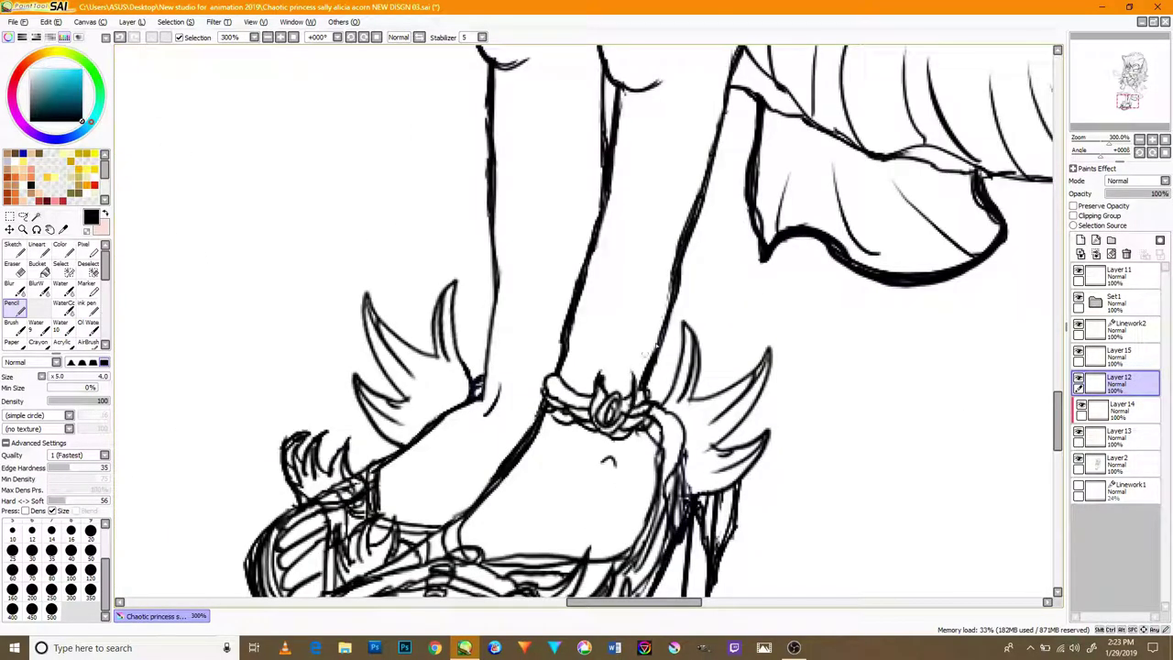
drag(605, 225, 612, 322)
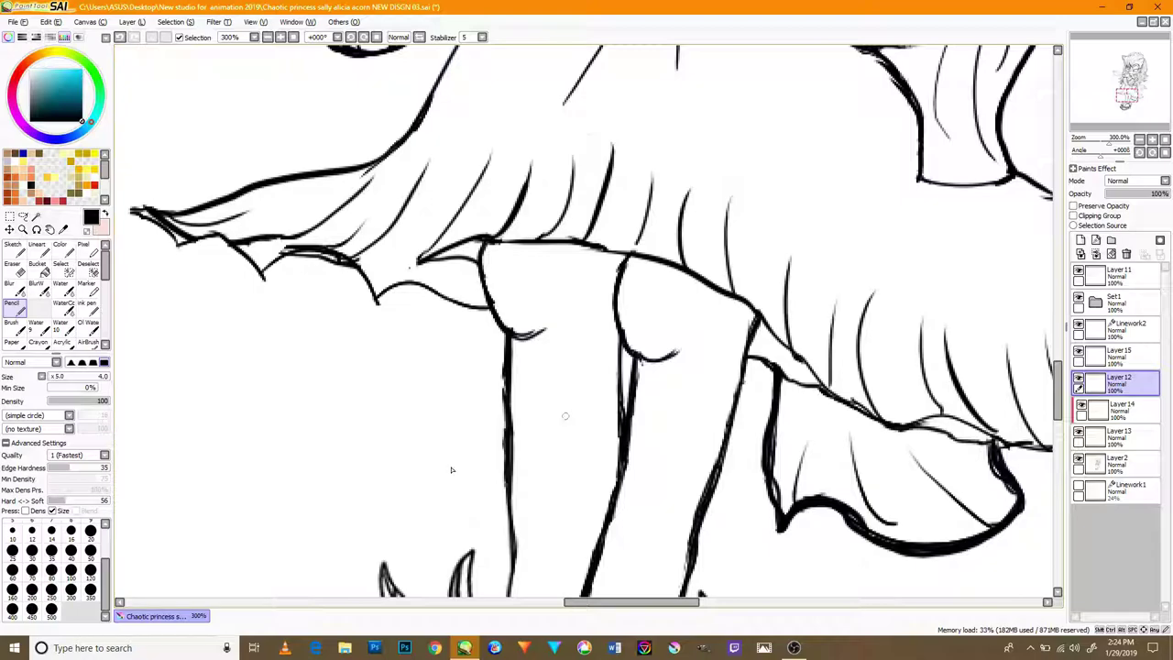
drag(450, 397, 610, 497)
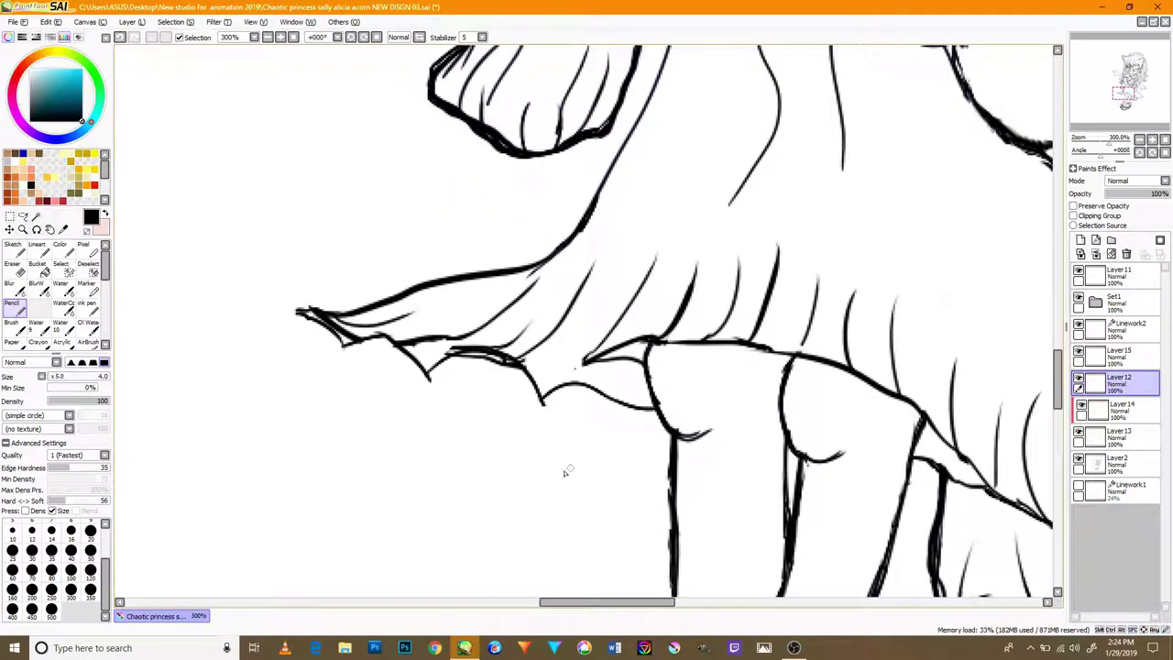
click(24, 216)
double_click(24, 217)
click(644, 282)
mouse_move(579, 409)
mouse_down()
mouse_move(267, 354)
mouse_move(467, 197)
mouse_move(585, 300)
mouse_move(610, 380)
mouse_up()
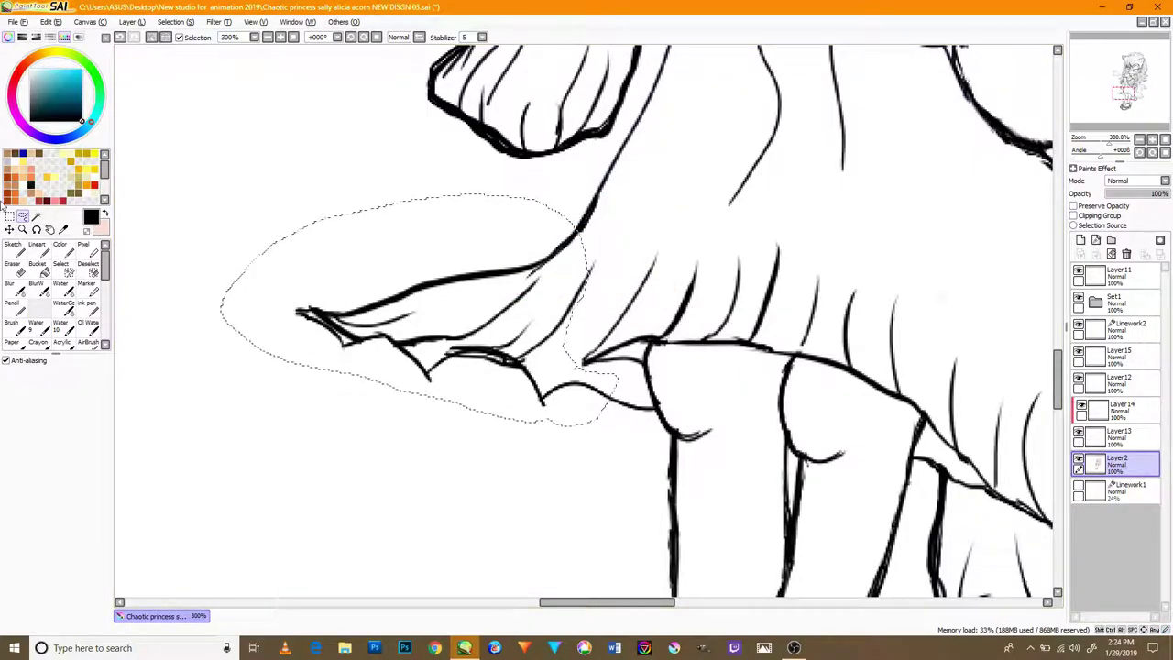
key(ctrl+t)
click(22, 420)
drag(304, 393, 296, 402)
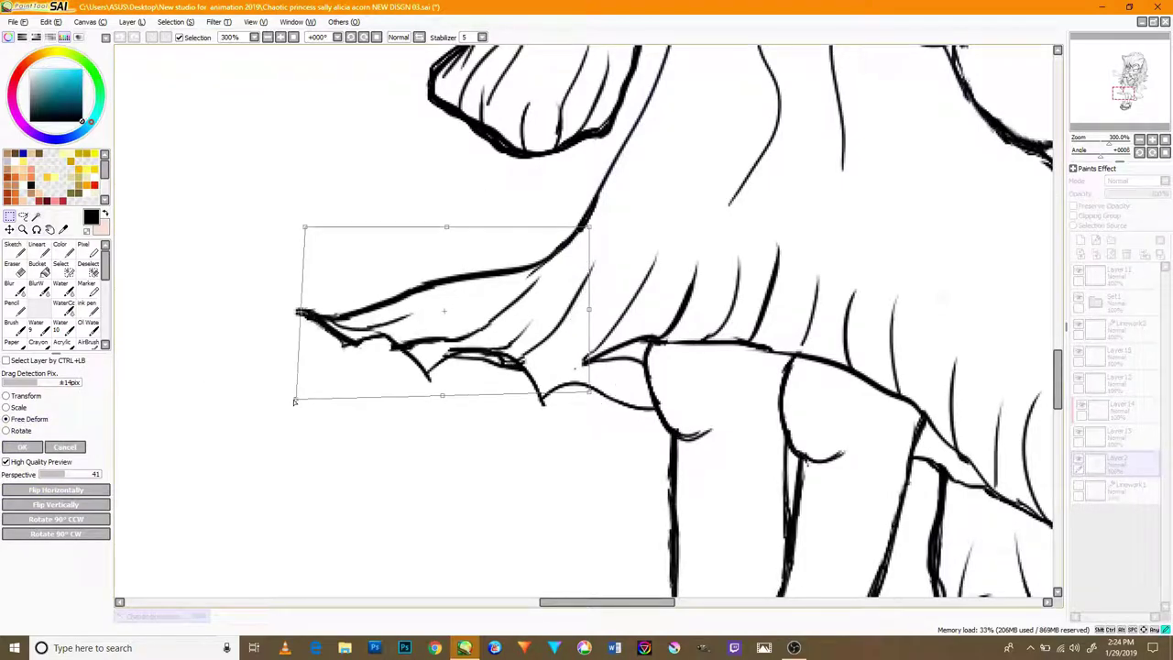
drag(304, 227, 341, 263)
drag(591, 395, 622, 433)
drag(579, 229, 592, 221)
drag(341, 263, 347, 282)
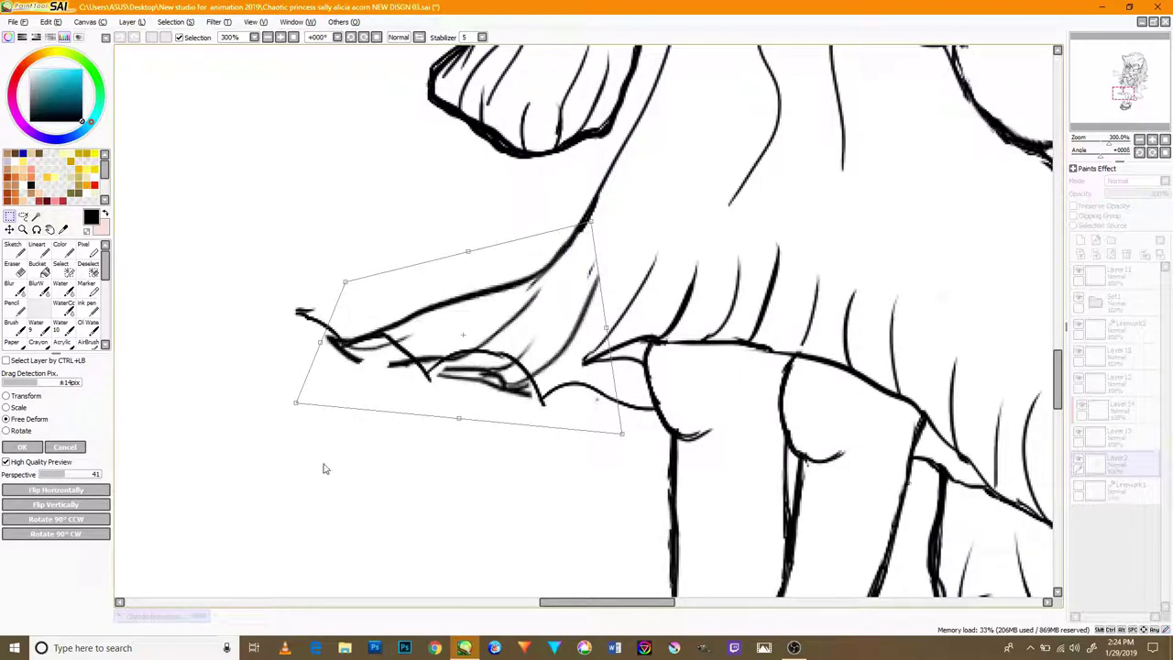
drag(460, 421, 466, 430)
click(25, 449)
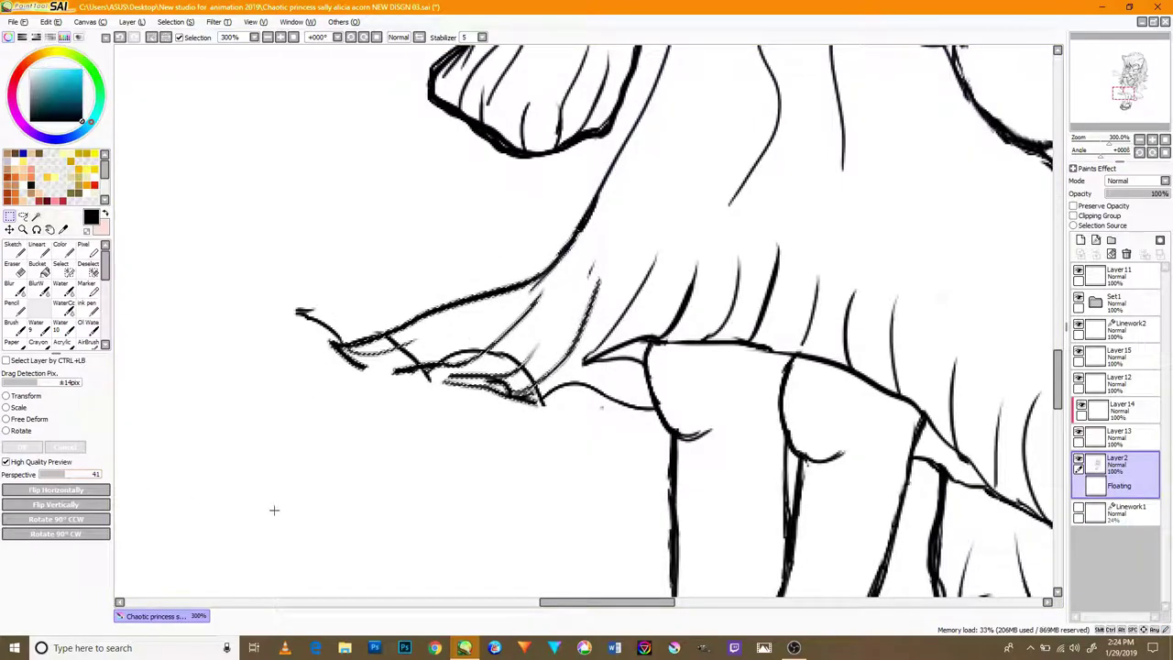
- Lasso the right end of the skirt on Layer2 and free-deform it, pulling its upper edge outward and slightly downward
scroll(582, 520, down, 7)
scroll(581, 519, up, 4)
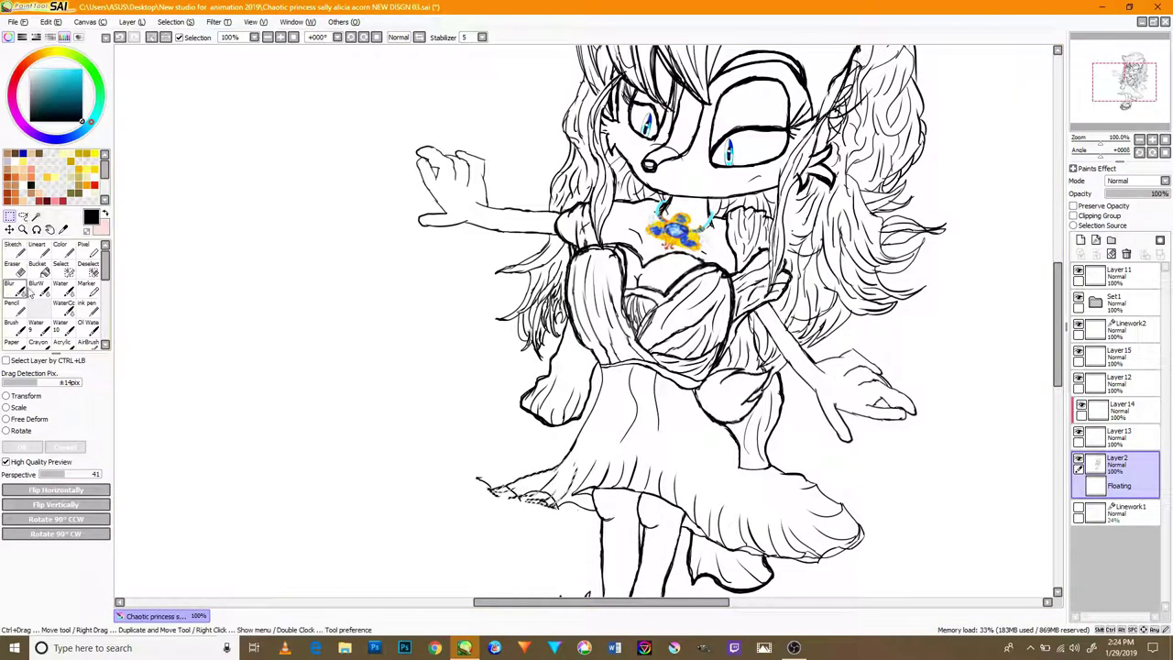
click(26, 217)
drag(565, 560, 421, 480)
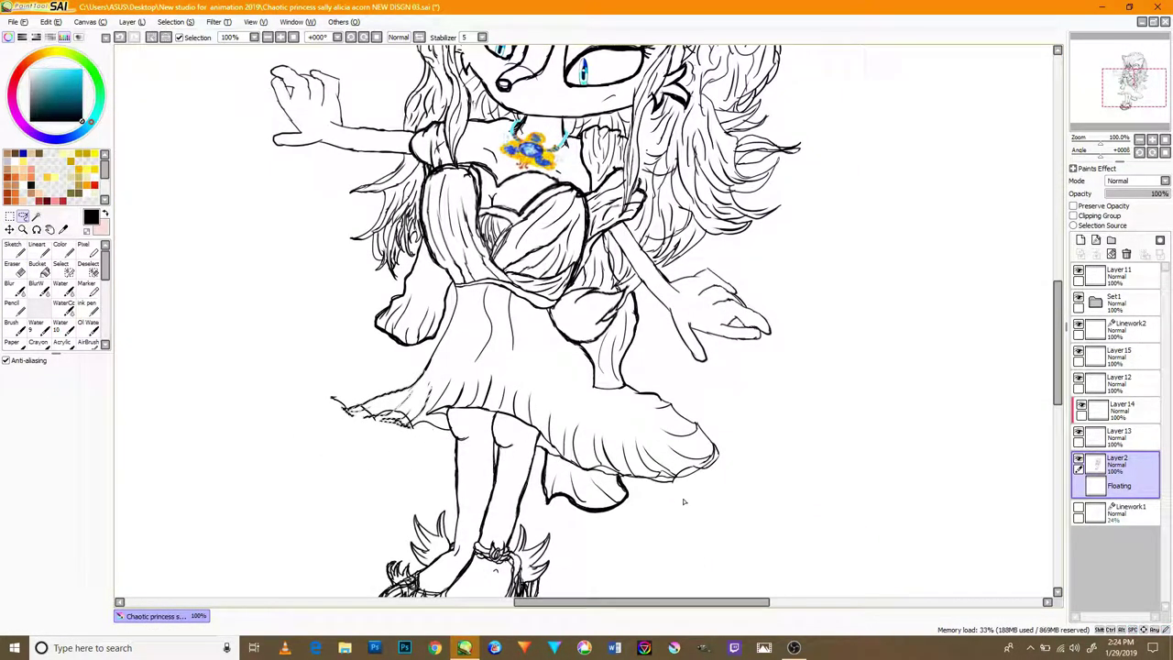
scroll(608, 461, up, 2)
scroll(558, 471, down, 1)
scroll(565, 445, up, 1)
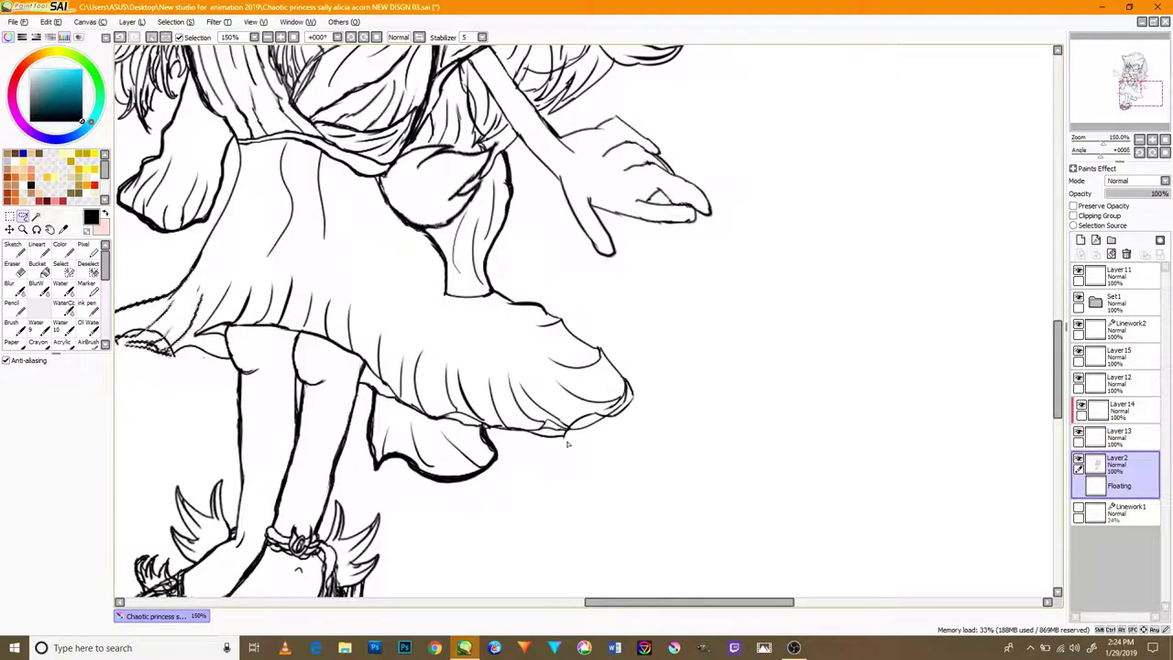
drag(496, 448, 516, 409)
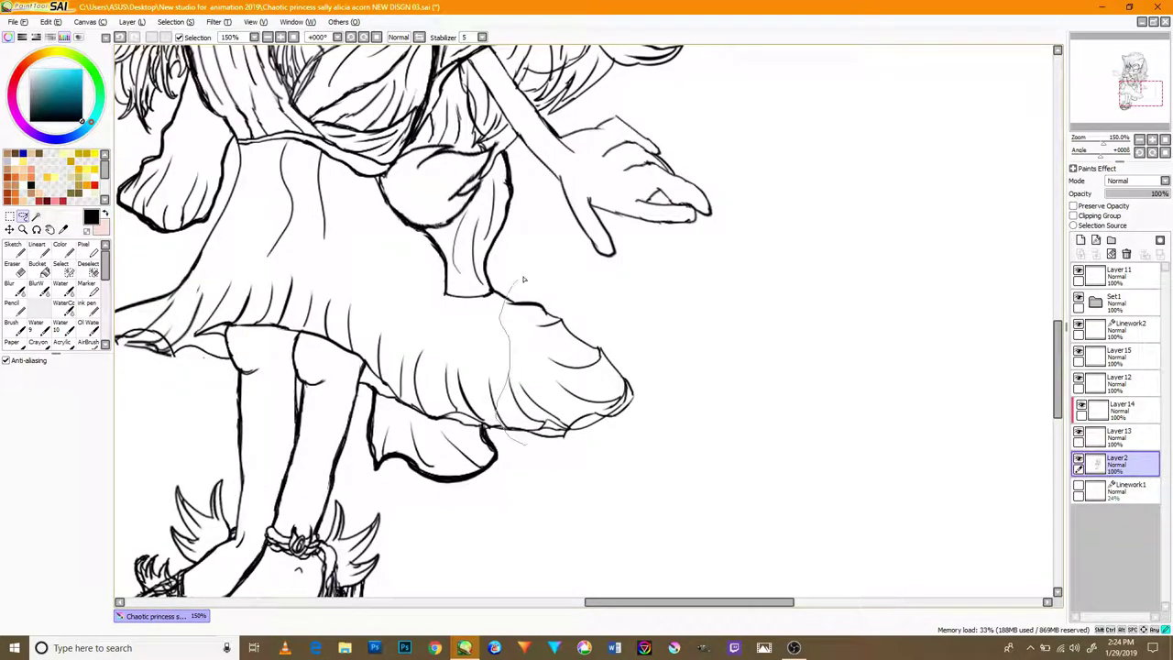
drag(557, 447, 554, 449)
click(9, 229)
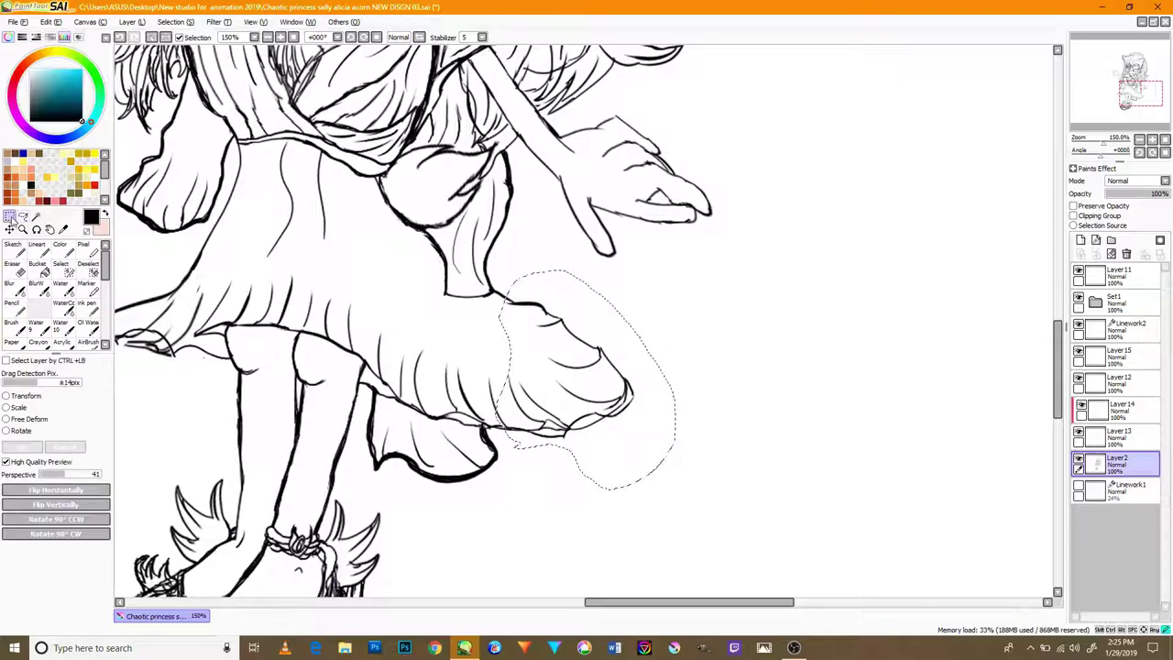
click(28, 420)
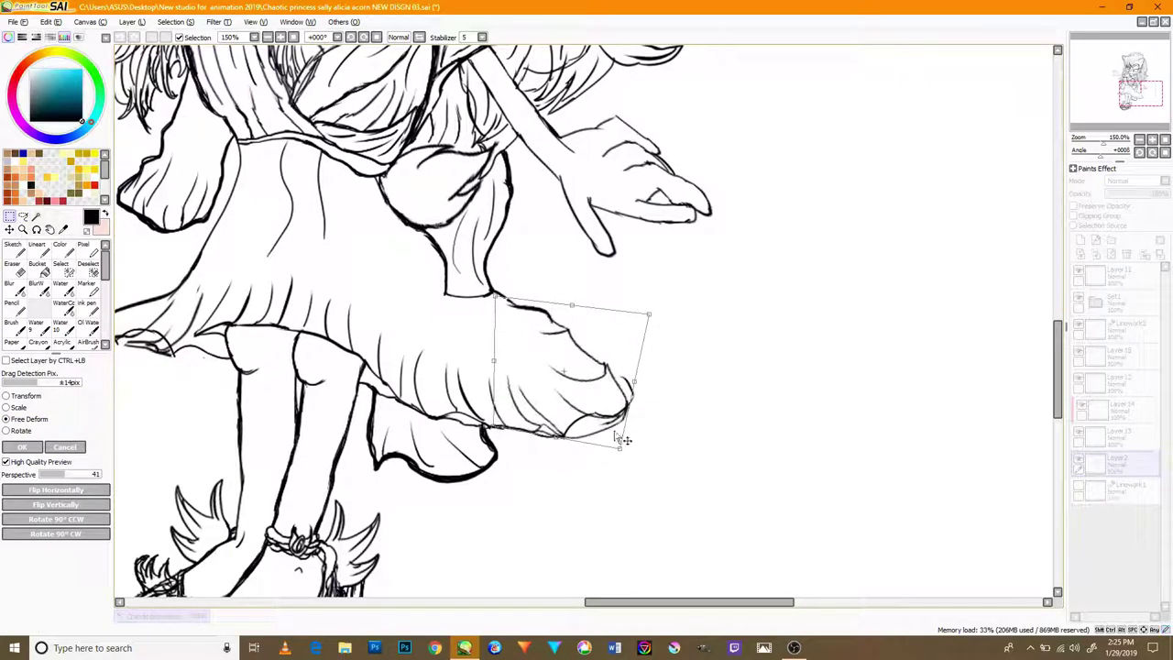
drag(634, 383, 641, 394)
drag(591, 352, 654, 345)
drag(492, 290, 489, 293)
drag(479, 423, 473, 425)
drag(603, 446, 620, 444)
drag(652, 342, 676, 346)
drag(508, 424, 689, 403)
key(Return)
scroll(629, 437, down, 1)
drag(629, 438, 666, 445)
scroll(666, 445, up, 1)
- Switch to VLC media player, jump to another position in the playing video, and minimize the player
click(1009, 648)
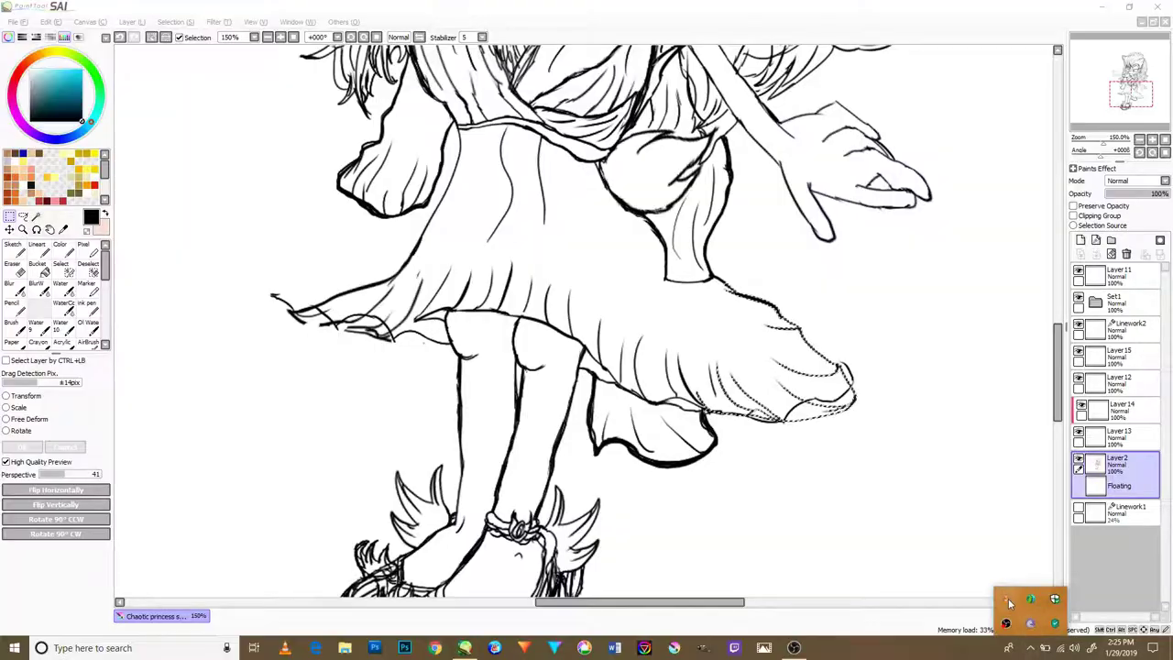
click(1007, 600)
click(135, 605)
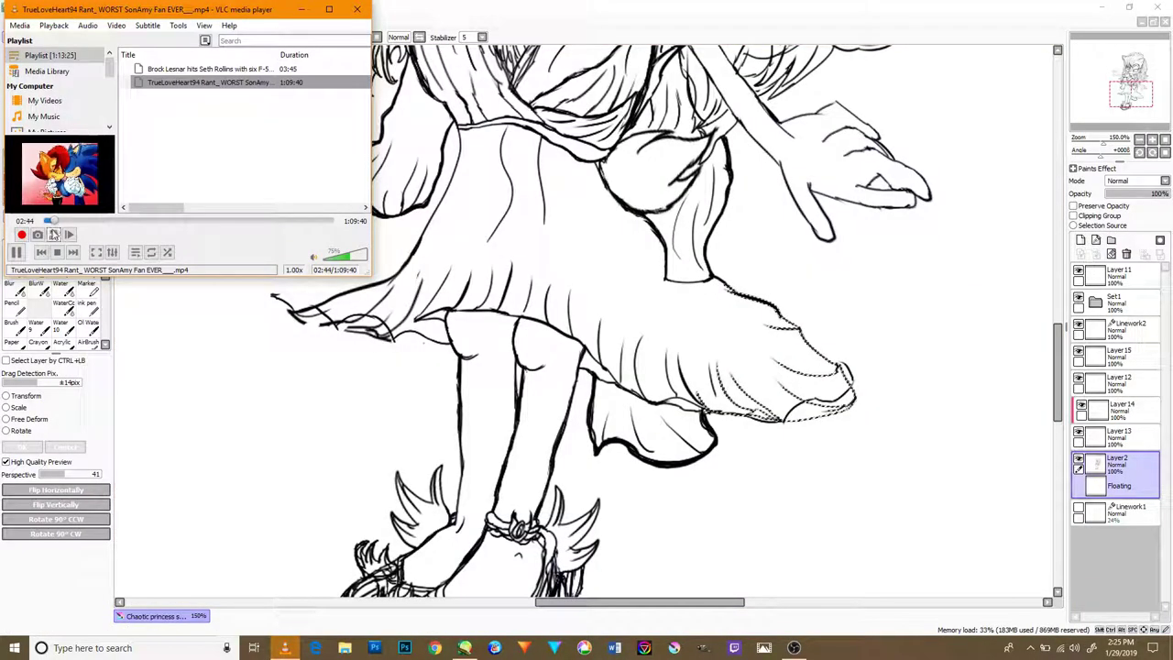
click(52, 220)
click(305, 10)
click(1030, 647)
click(1008, 599)
click(1008, 599)
- Lasso the middle of the skirt hem above the legs on Layer2, free-deform it slightly downward, and clear the selection
scroll(346, 257, up, 3)
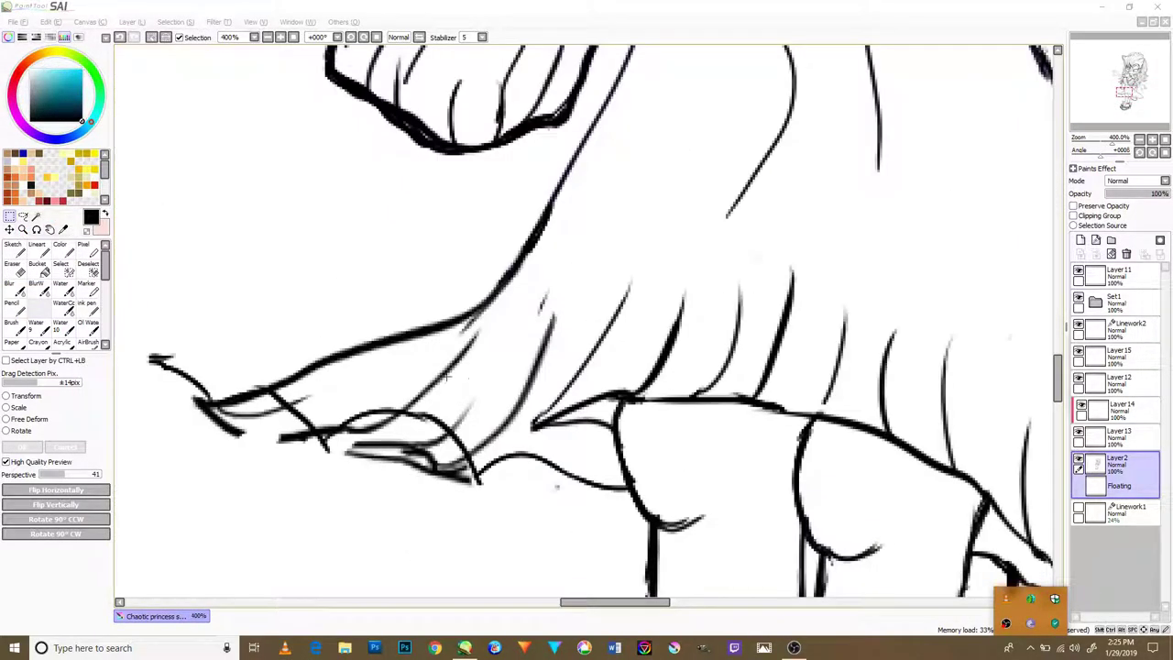
click(661, 390)
click(23, 217)
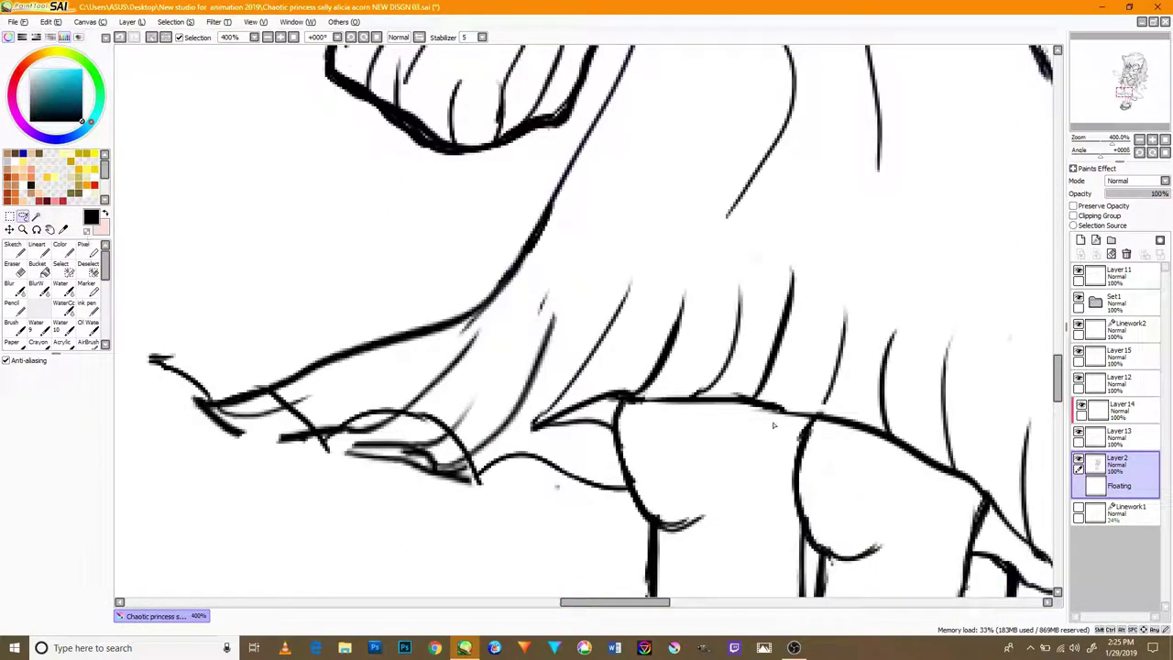
key(ctrl+z)
key(ctrl+y)
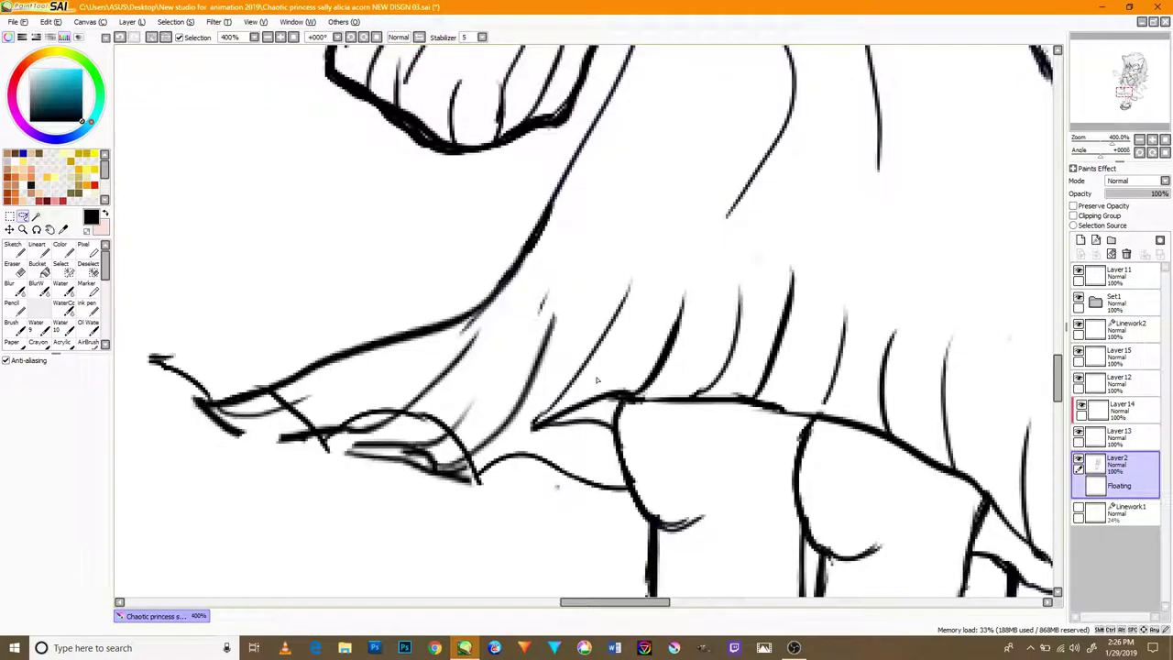
scroll(715, 400, down, 5)
key(ctrl+d)
scroll(750, 404, up, 3)
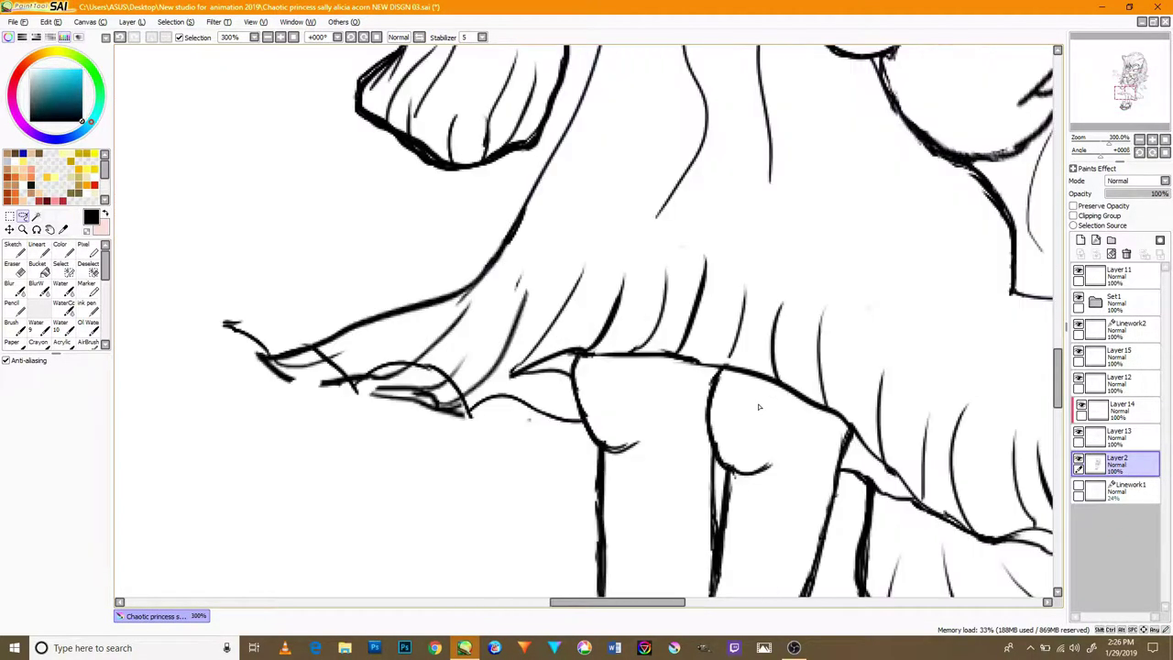
drag(852, 458, 852, 459)
key(ctrl+t)
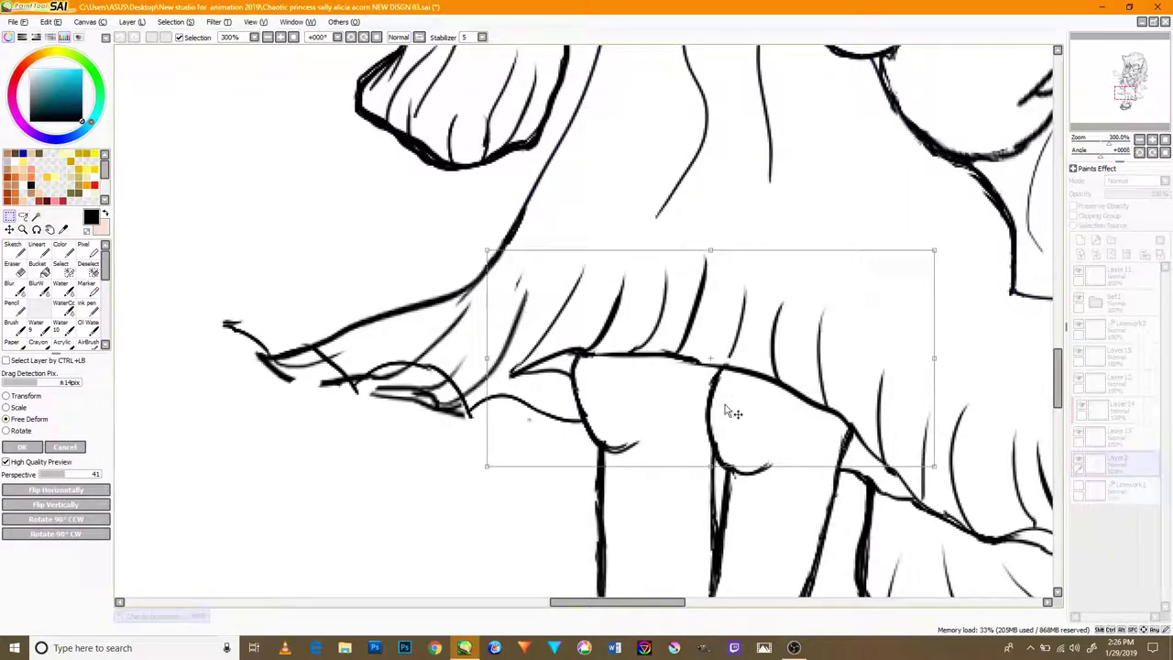
mouse_move(711, 465)
mouse_down()
mouse_move(702, 478)
mouse_move(717, 476)
mouse_up()
drag(487, 251, 474, 280)
drag(717, 476, 731, 474)
drag(703, 265, 703, 256)
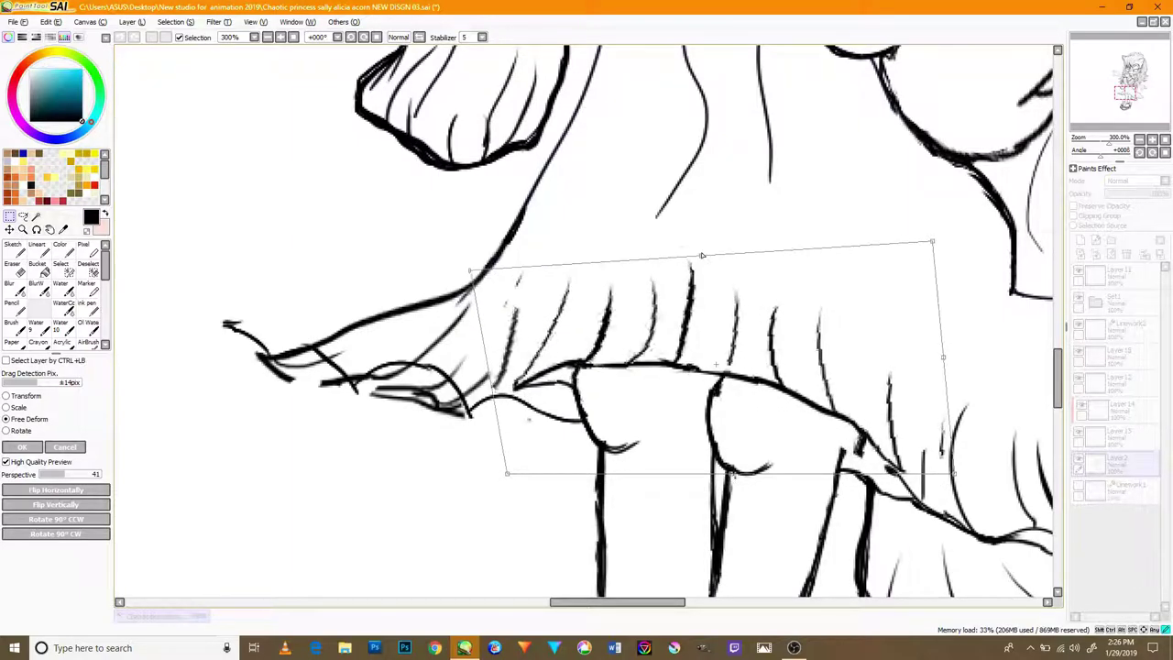
drag(932, 245, 904, 246)
mouse_move(508, 475)
mouse_down()
mouse_move(522, 488)
mouse_move(512, 489)
mouse_up()
drag(470, 271, 457, 272)
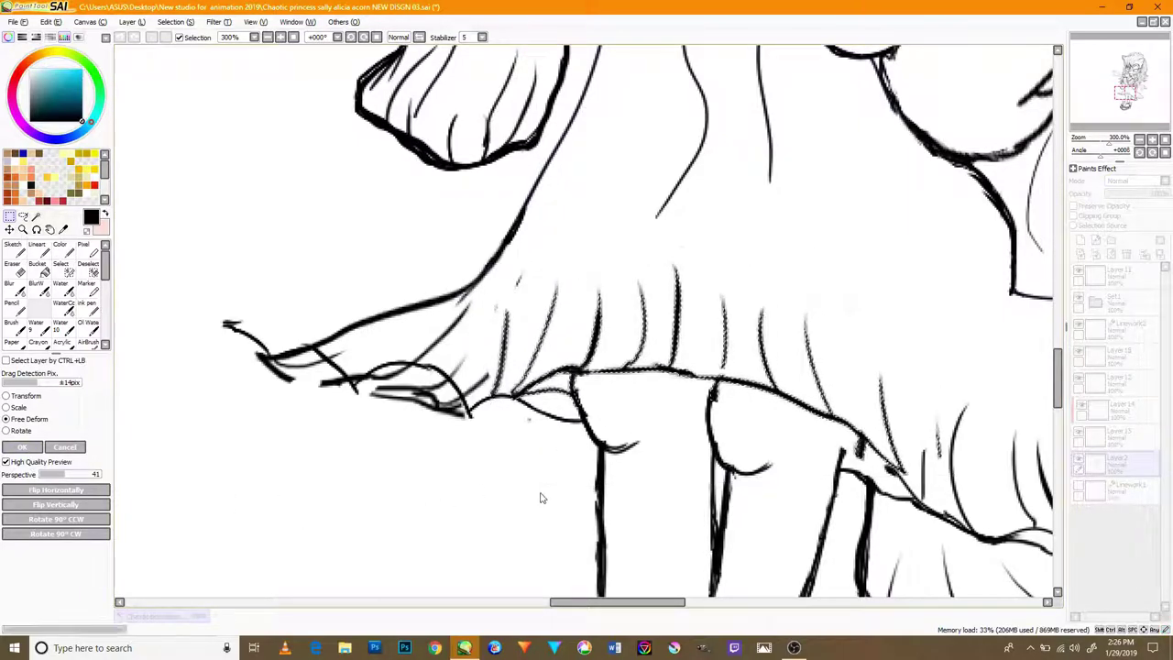
key(Return)
scroll(644, 392, down, 2)
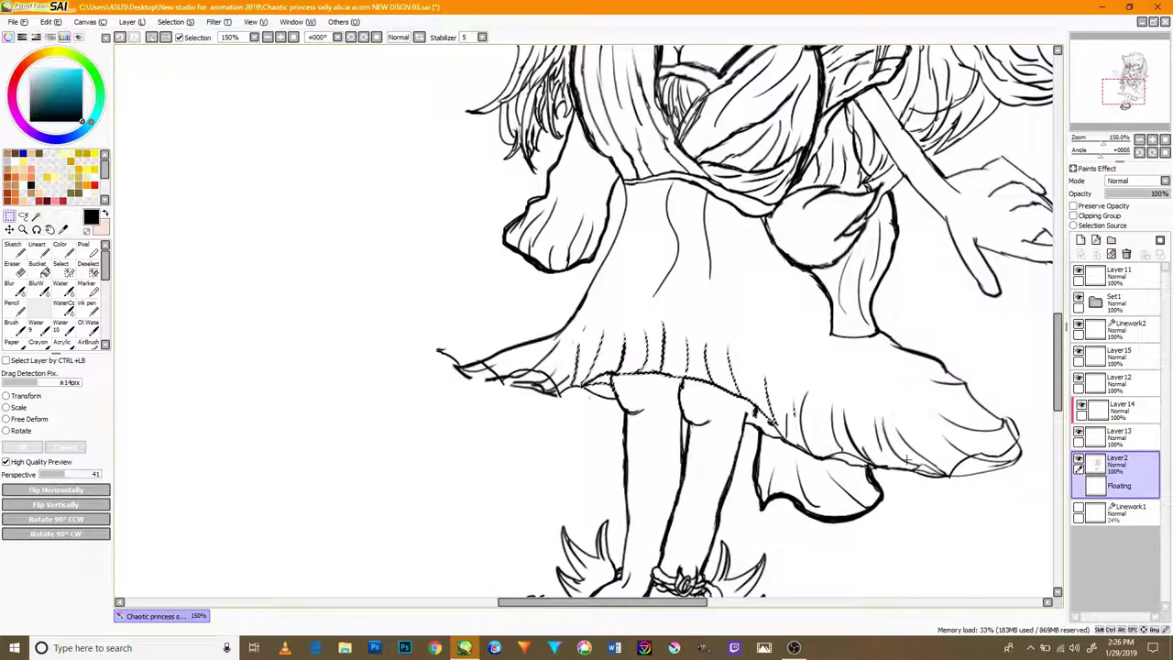
click(156, 40)
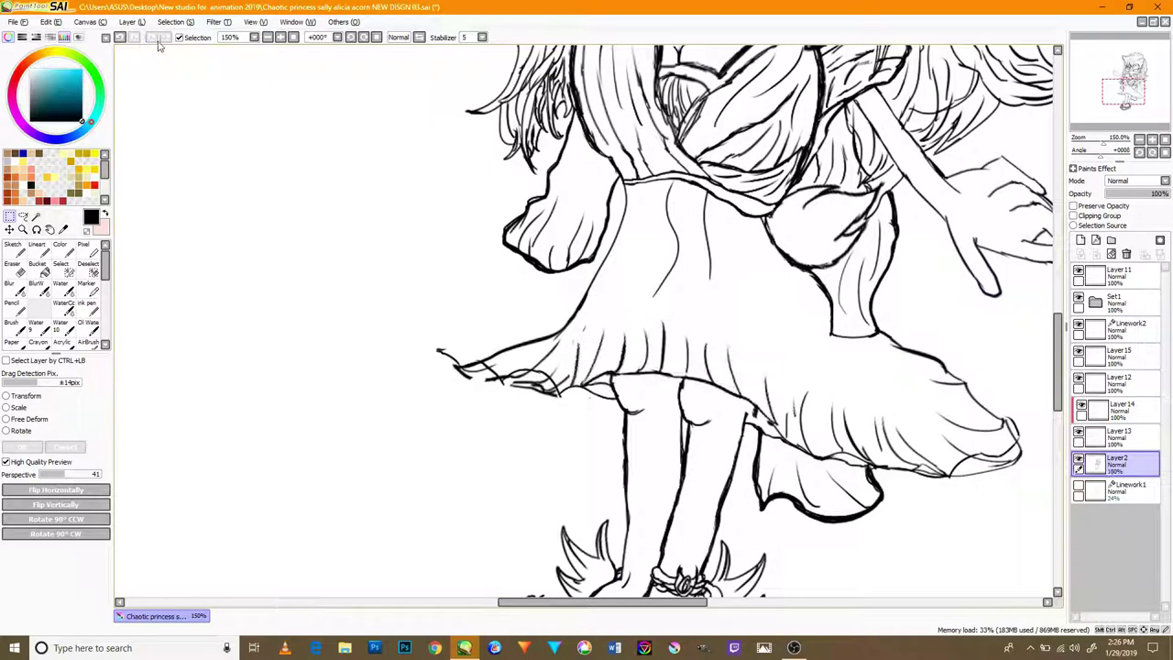
- Make Layer13 active and toggle the visibility of Layer2 and Layer12 to check which lines they hold
click(1114, 437)
click(1081, 460)
click(1080, 460)
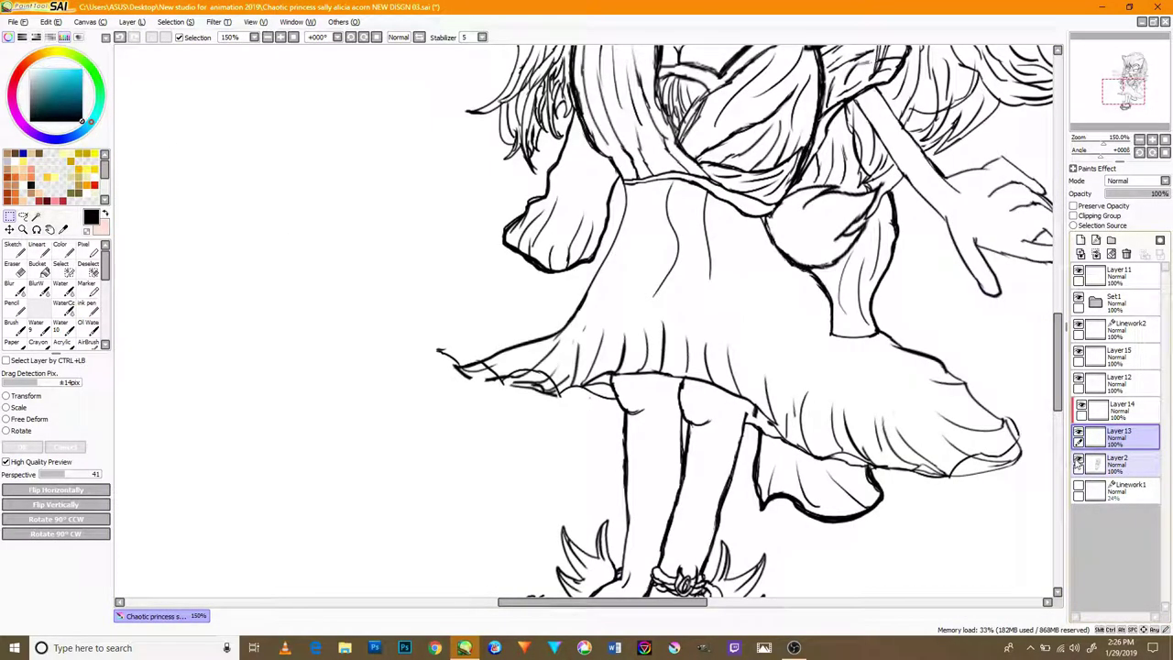
click(1083, 405)
click(1080, 379)
click(1079, 379)
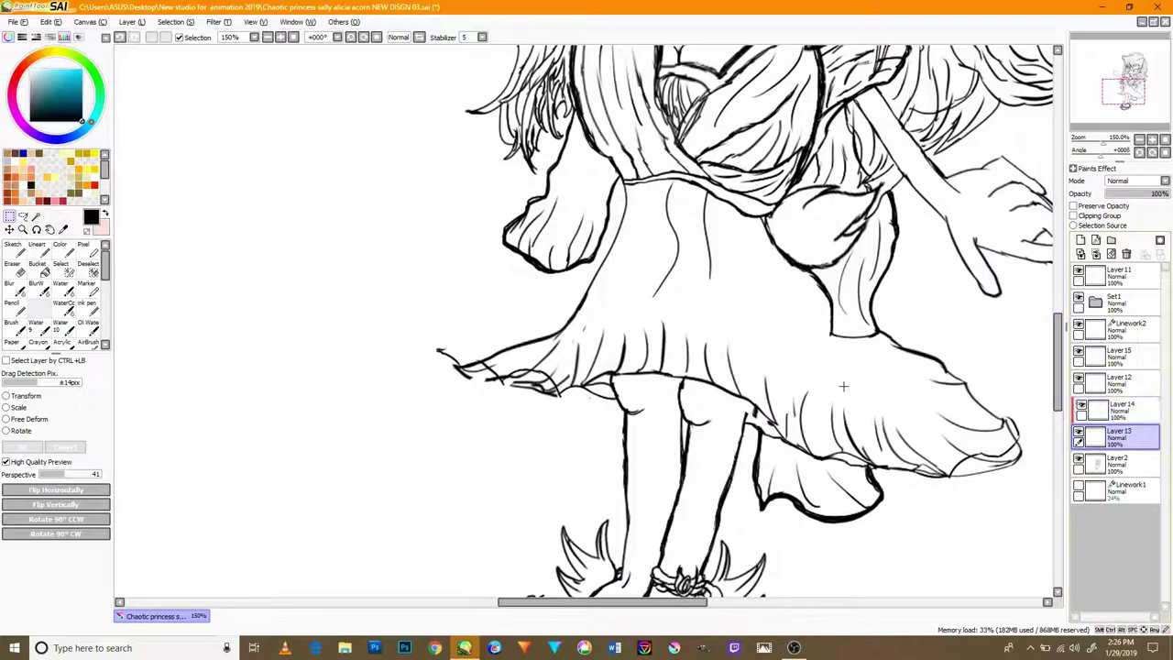
- Draw joining lines between the broken segments of the left skirt hem with the Pencil on Layer13
scroll(407, 366, up, 3)
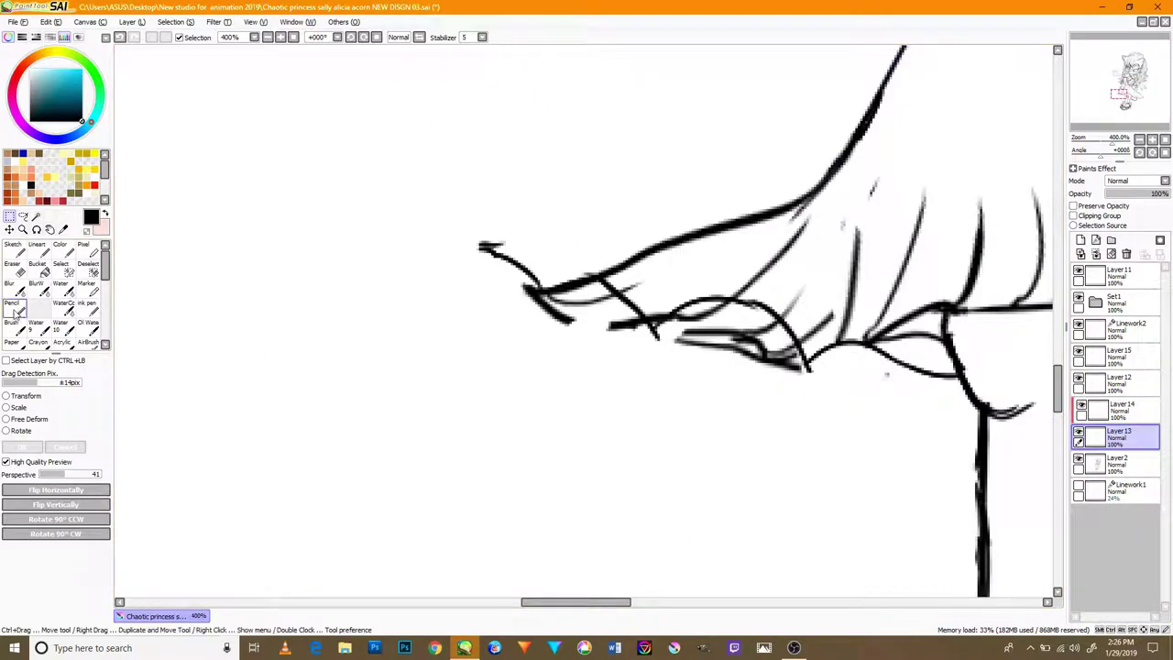
click(15, 309)
scroll(623, 332, up, 2)
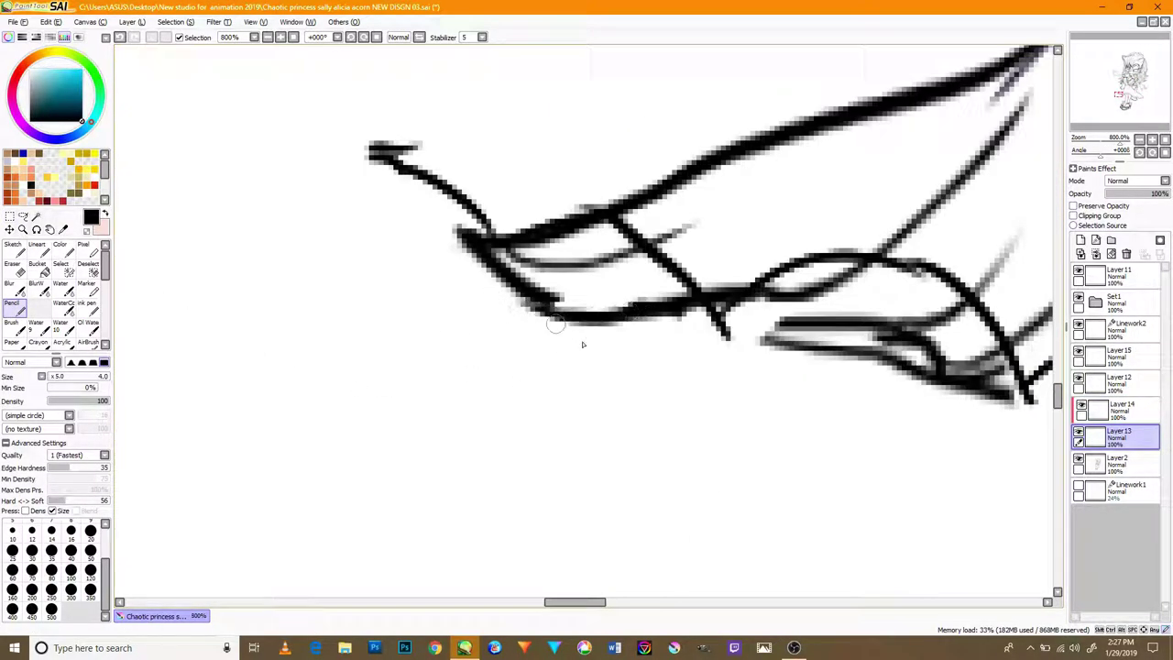
drag(807, 379, 514, 393)
alt+click(711, 402)
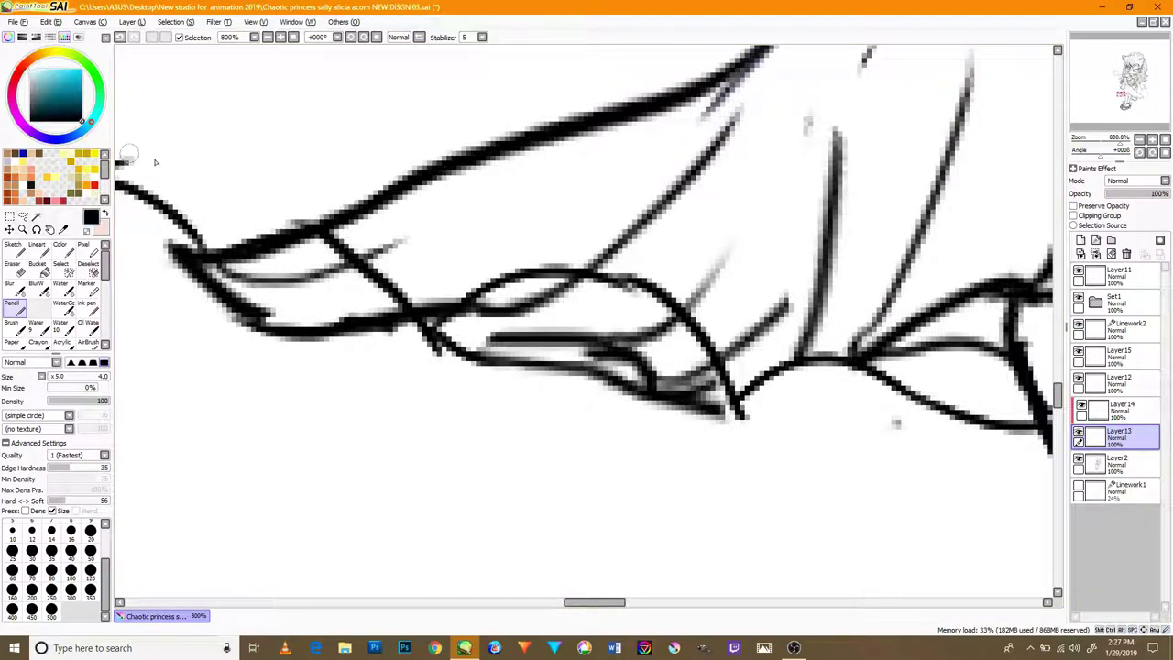
drag(750, 430, 679, 440)
drag(794, 375, 669, 415)
mouse_move(321, 333)
mouse_down()
mouse_move(362, 348)
mouse_move(349, 335)
mouse_up()
drag(620, 404, 634, 409)
- Continue the Pencil hem line on Layer13 from the left ruffle's lowest point toward the nearest leg
scroll(647, 402, down, 4)
scroll(647, 402, up, 4)
drag(896, 418, 602, 453)
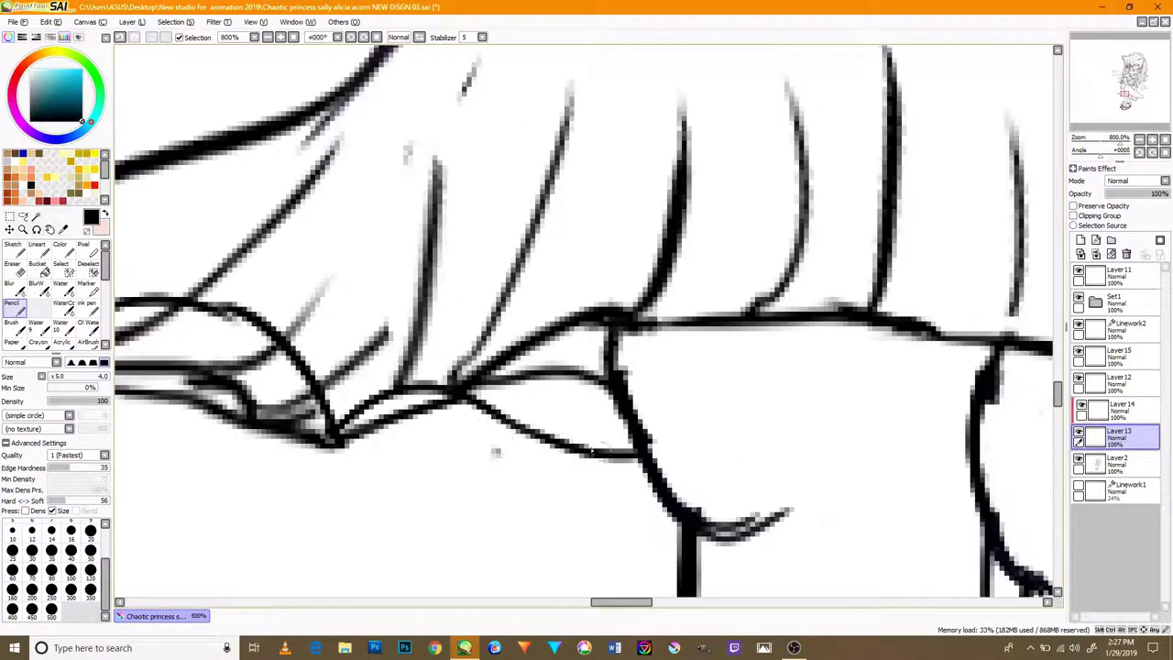
drag(353, 439, 541, 425)
- Choose the Eraser at size 12 and make Layer15 active for work on the skirt's left tip
scroll(605, 445, down, 5)
scroll(799, 453, up, 3)
scroll(851, 497, down, 4)
scroll(816, 449, up, 3)
scroll(888, 503, up, 2)
scroll(428, 472, up, 1)
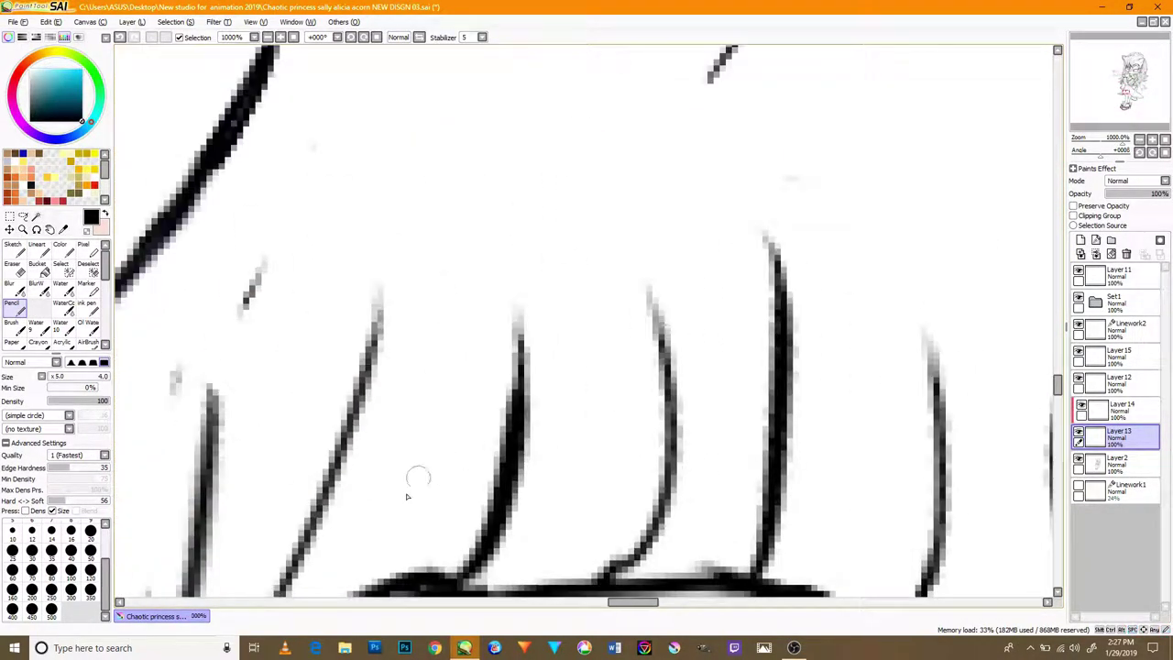
mouse_move(436, 309)
mouse_down()
mouse_move(750, 152)
mouse_move(580, 404)
mouse_up()
drag(429, 365, 714, 300)
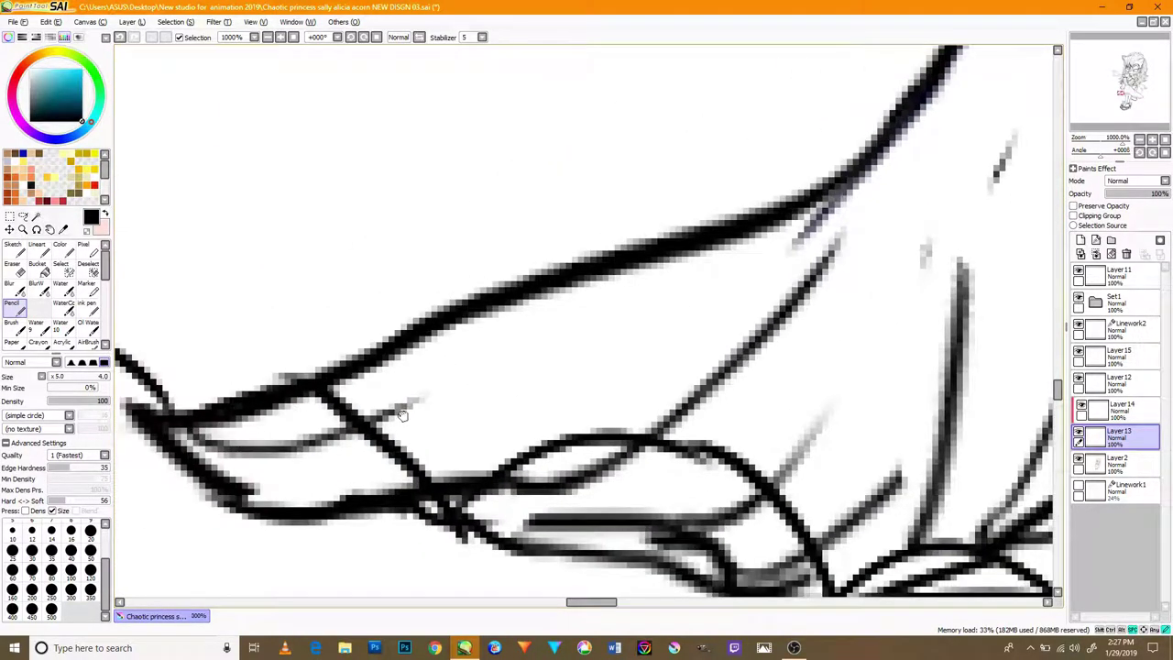
drag(401, 414, 637, 411)
click(17, 270)
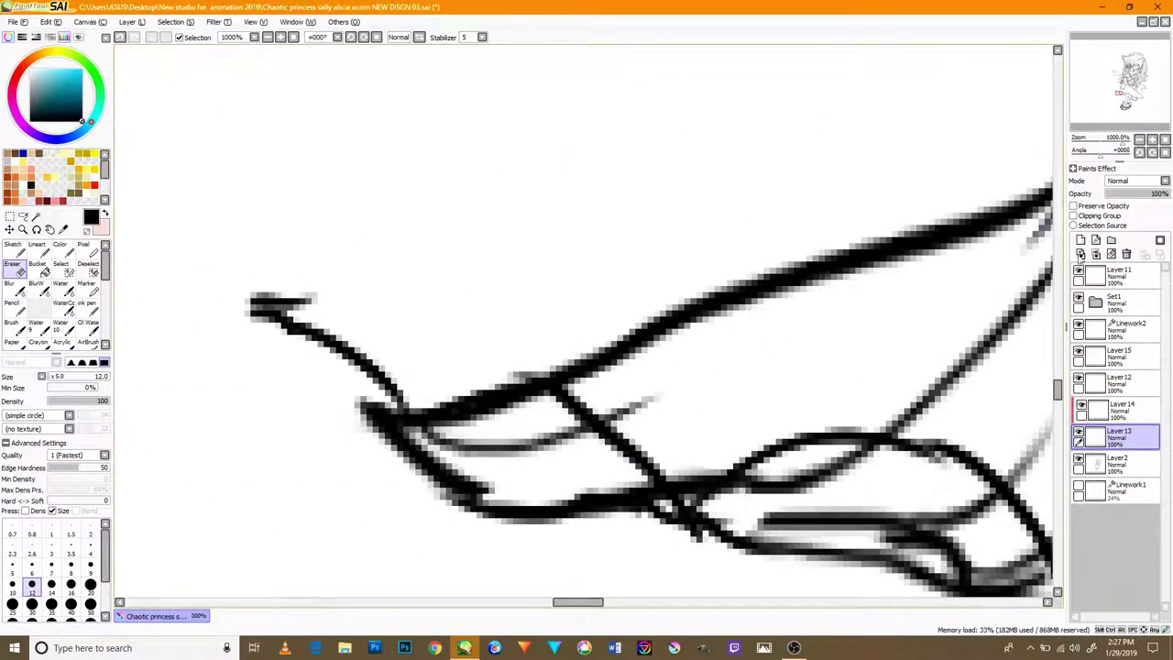
click(1119, 357)
mouse_move(399, 409)
mouse_down()
mouse_move(418, 387)
mouse_move(403, 399)
mouse_up()
mouse_move(577, 409)
mouse_down()
mouse_move(594, 421)
mouse_move(563, 393)
mouse_up()
mouse_move(356, 353)
mouse_down()
mouse_move(367, 359)
mouse_move(315, 320)
mouse_up()
key(ctrl+z)
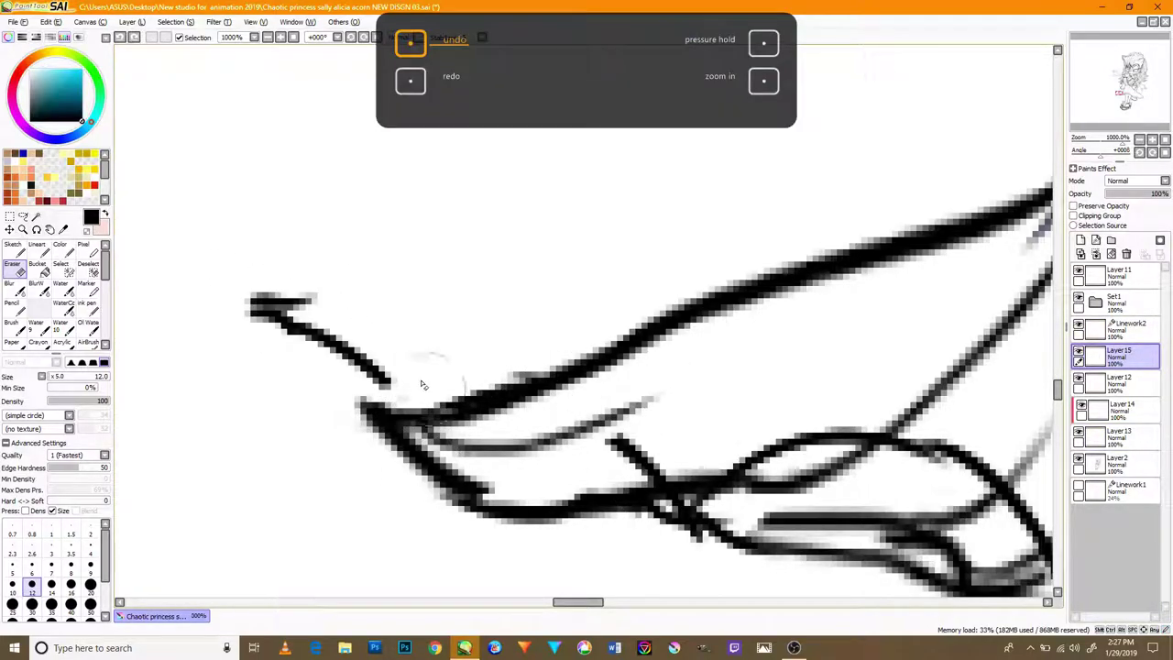
key(ctrl+z)
key(ctrl+z)
- Erase the stray curved line extending outward above the skirt's left tip on Layer15
mouse_move(388, 369)
mouse_down()
mouse_move(247, 287)
mouse_move(233, 316)
mouse_up()
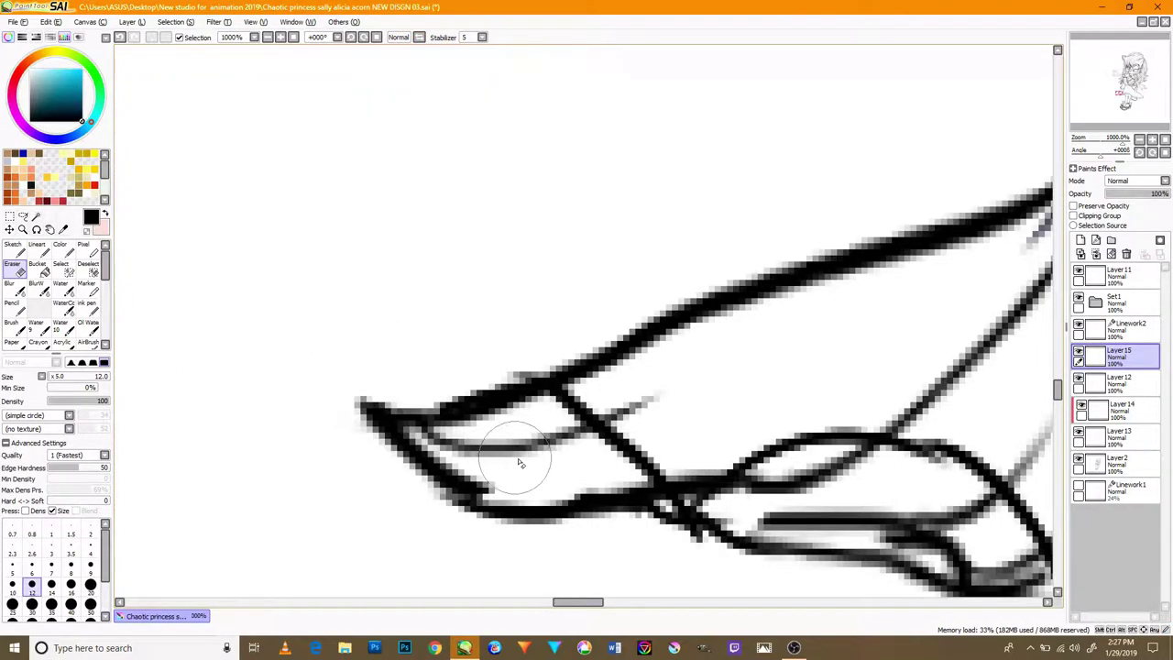
scroll(516, 459, down, 6)
scroll(614, 385, up, 5)
scroll(782, 438, down, 5)
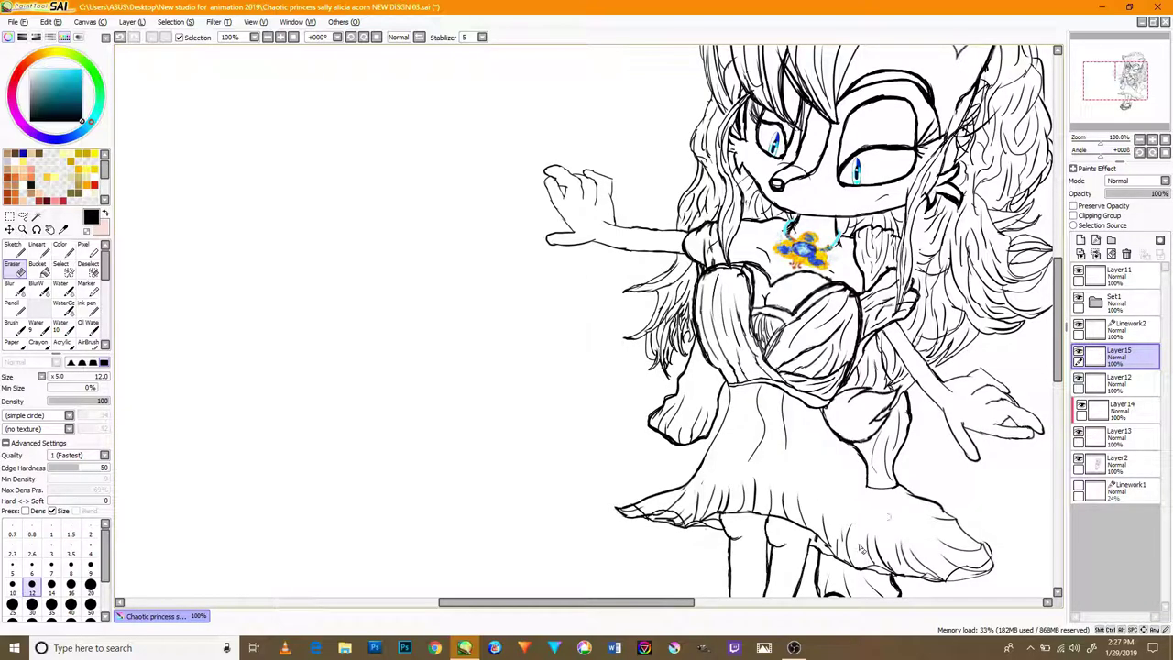
- Merge Layer15 down into Layer12
scroll(863, 557, up, 1)
scroll(864, 558, up, 3)
click(1088, 383)
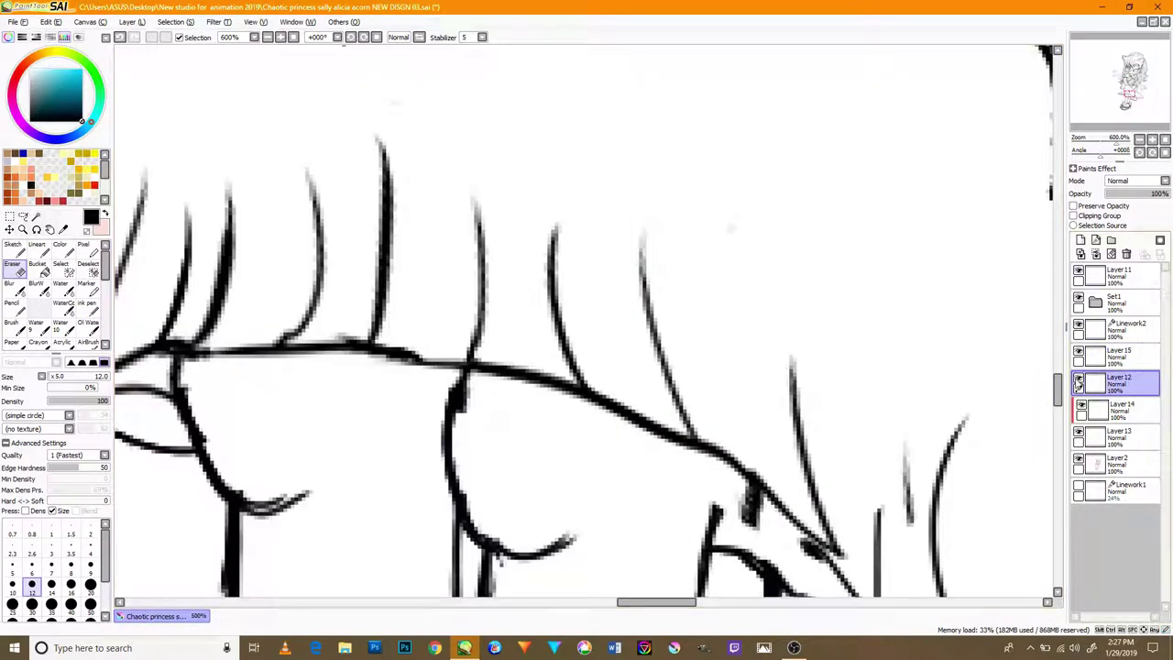
click(1116, 356)
click(1097, 254)
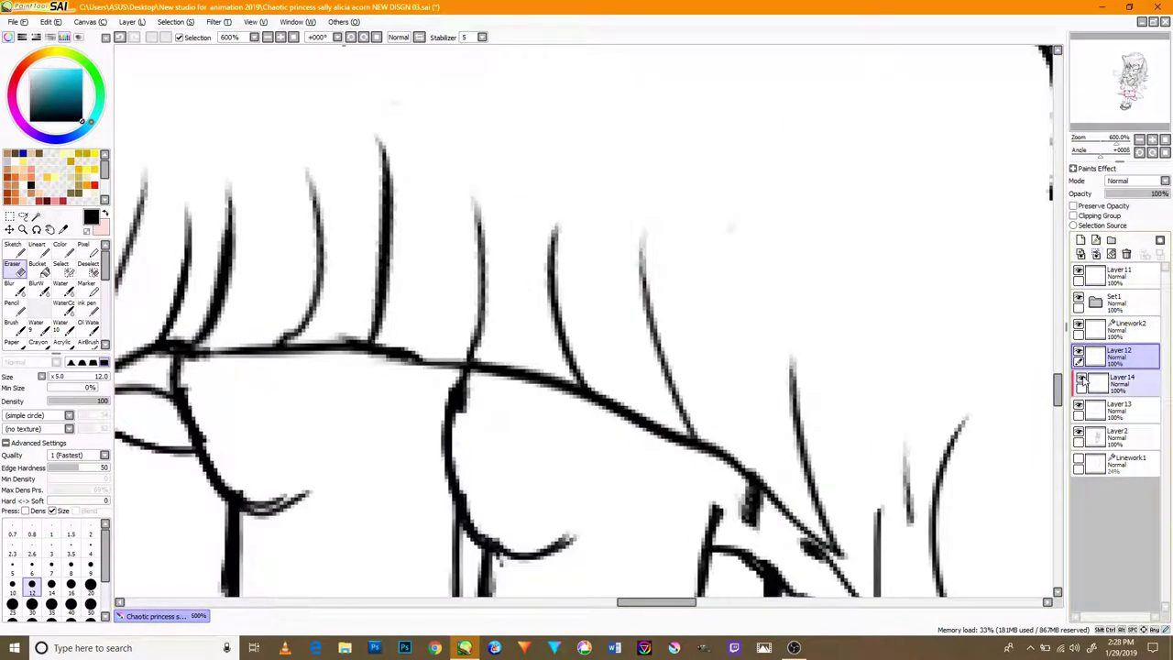
- Try to merge Layer12 down into Layer14, check the skirt hem, and undo that merge
click(1096, 254)
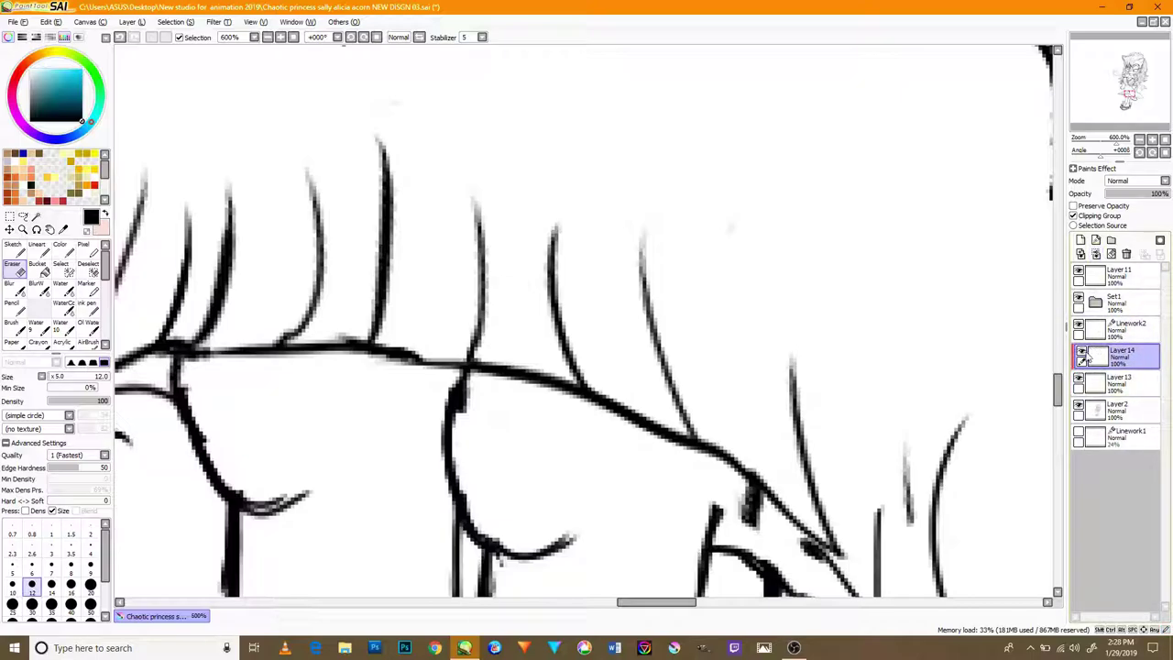
scroll(705, 505, up, 3)
scroll(706, 505, down, 8)
scroll(674, 506, up, 5)
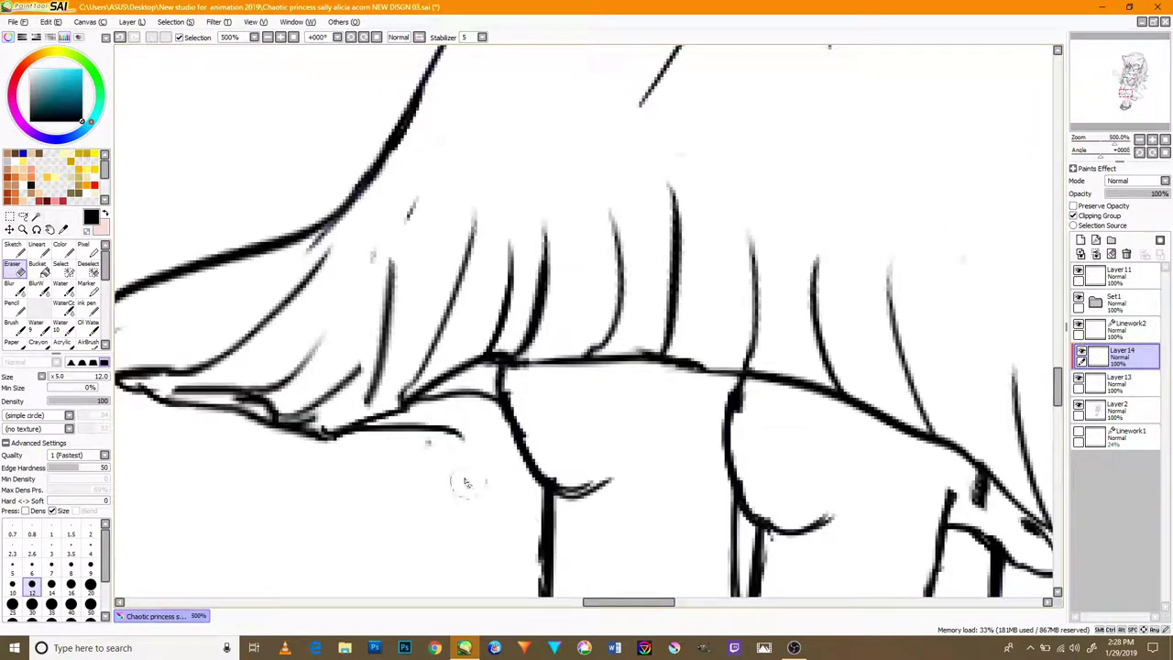
scroll(440, 477, down, 5)
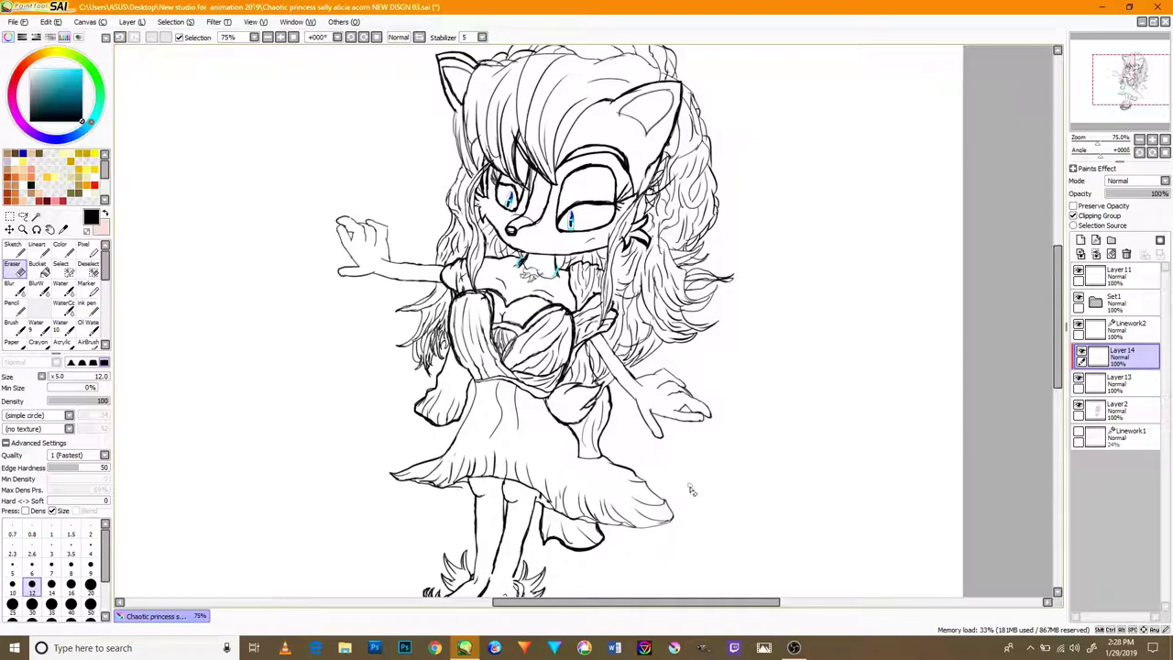
key(ctrl+z)
scroll(697, 496, up, 5)
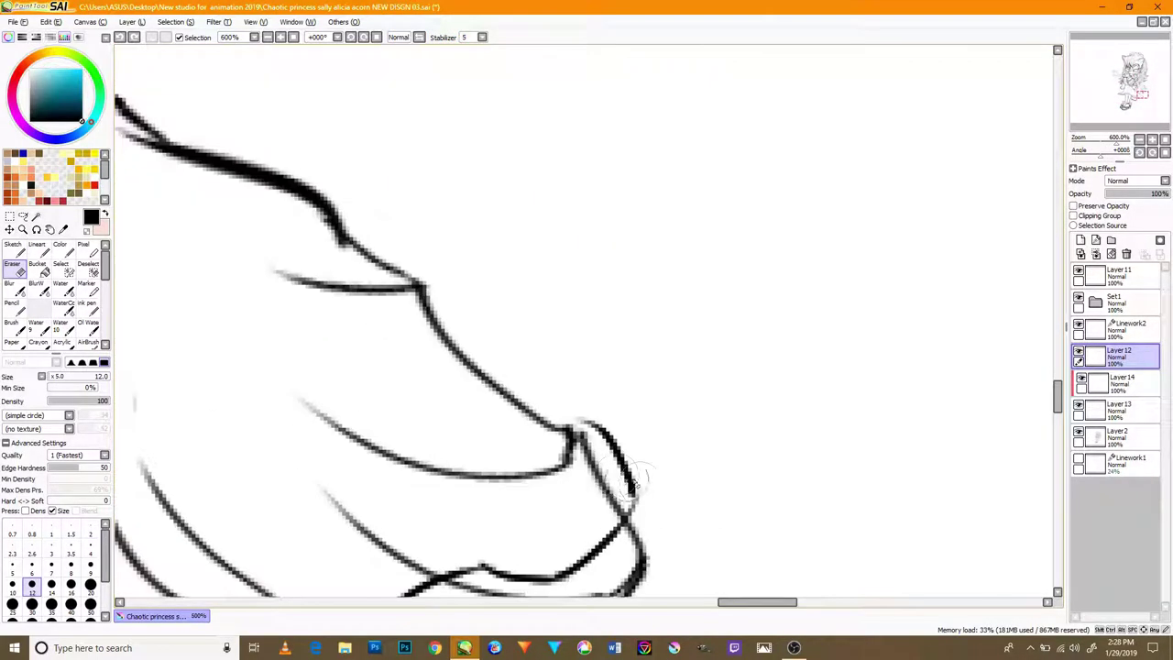
scroll(586, 412, down, 2)
scroll(339, 458, up, 1)
scroll(339, 455, up, 2)
scroll(312, 422, down, 2)
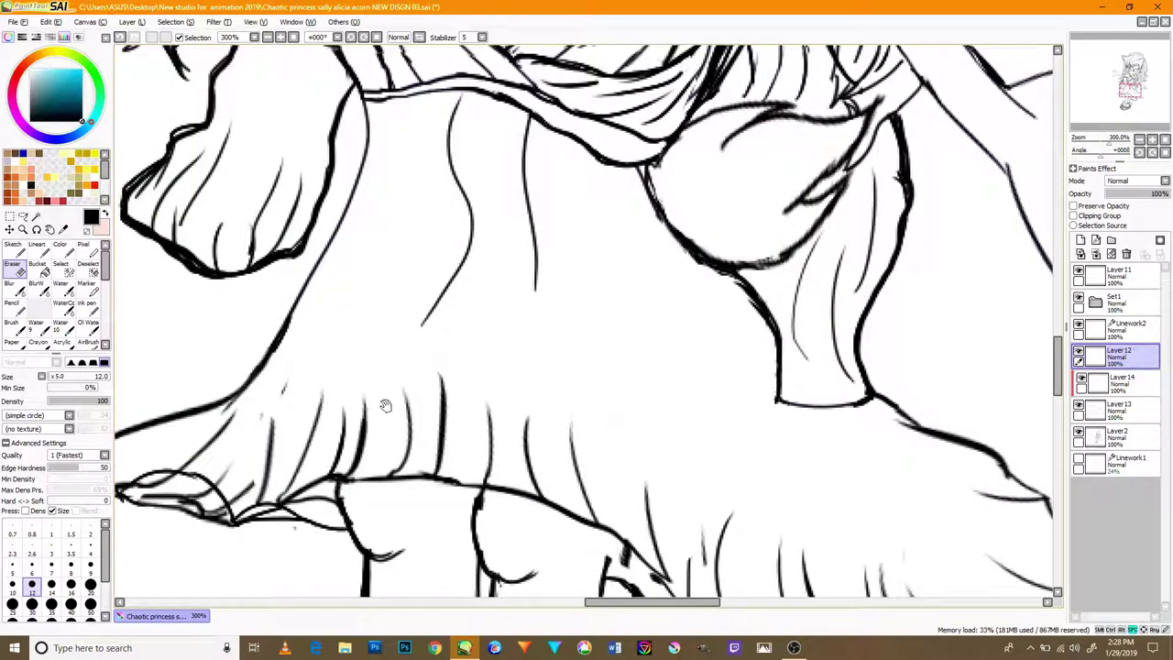
- Extend the pleat lines on the left half of the skirt upward with the Pencil on Layer12
drag(383, 406, 570, 404)
click(89, 310)
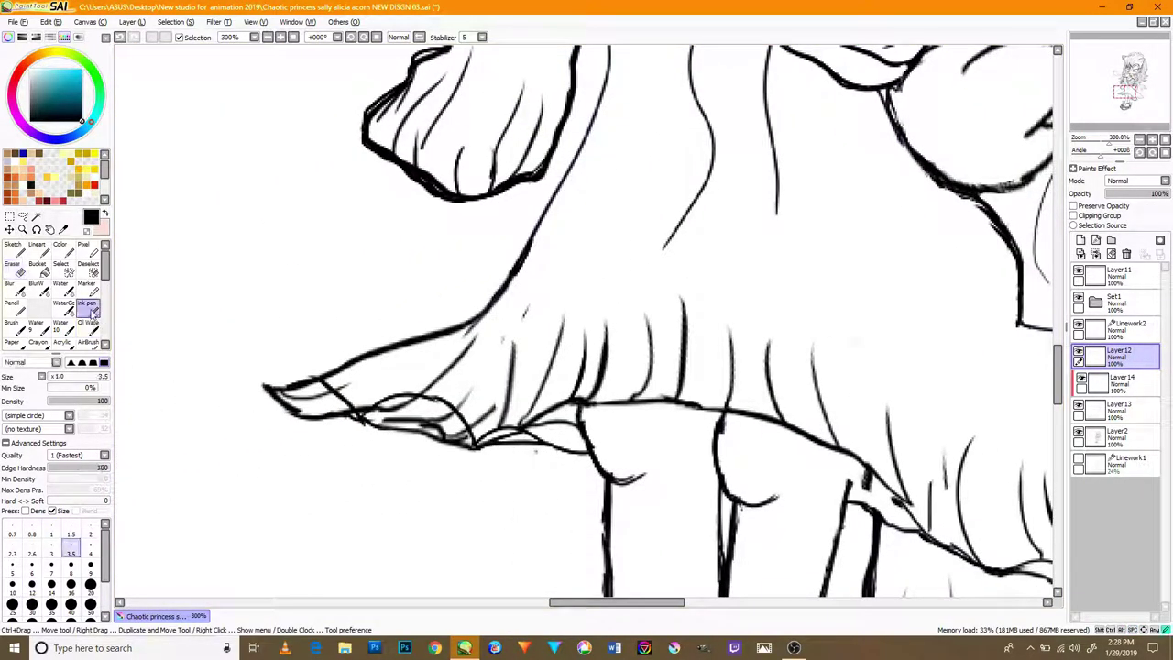
click(14, 309)
scroll(365, 407, up, 3)
drag(371, 430, 453, 439)
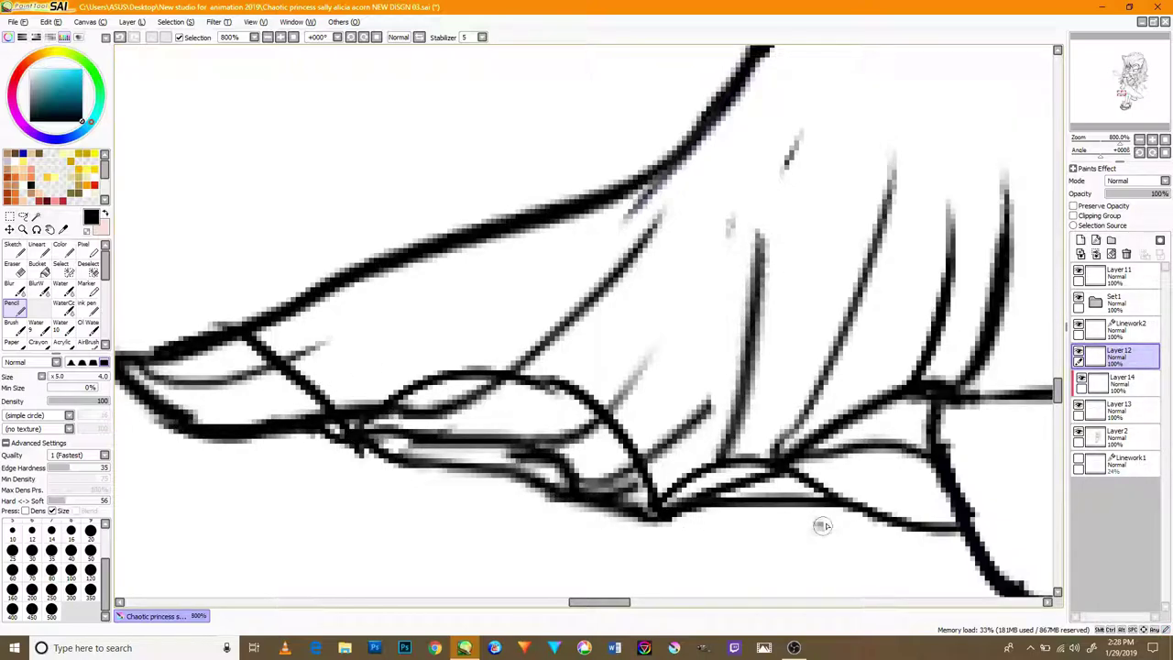
scroll(823, 527, down, 1)
scroll(757, 336, up, 2)
drag(788, 299, 847, 153)
scroll(785, 336, down, 3)
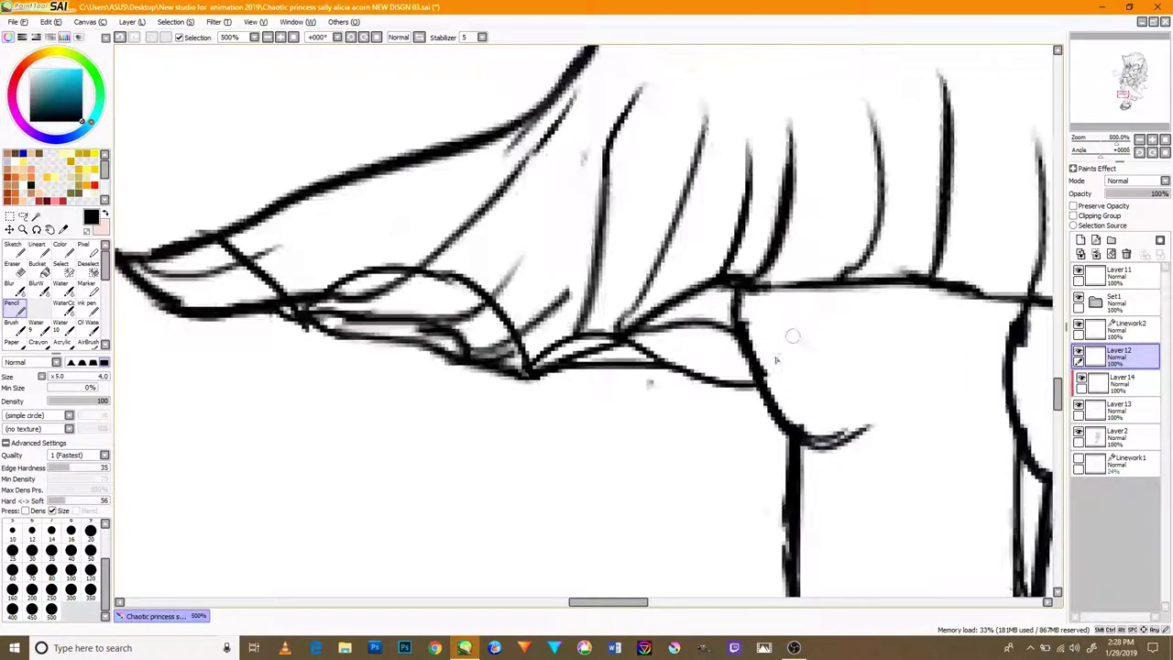
scroll(807, 525, up, 2)
drag(753, 371, 776, 246)
drag(819, 496, 815, 398)
- Draw the outer outline of the right-hand leg up to the skirt hem with the Pencil on Layer12
drag(1021, 178, 790, 377)
drag(705, 308, 748, 309)
mouse_move(939, 372)
mouse_down()
mouse_move(921, 470)
mouse_move(768, 432)
mouse_up()
drag(793, 371, 547, 352)
mouse_move(807, 430)
mouse_down()
mouse_move(812, 299)
mouse_move(842, 359)
mouse_up()
drag(813, 452, 835, 365)
drag(790, 530, 816, 412)
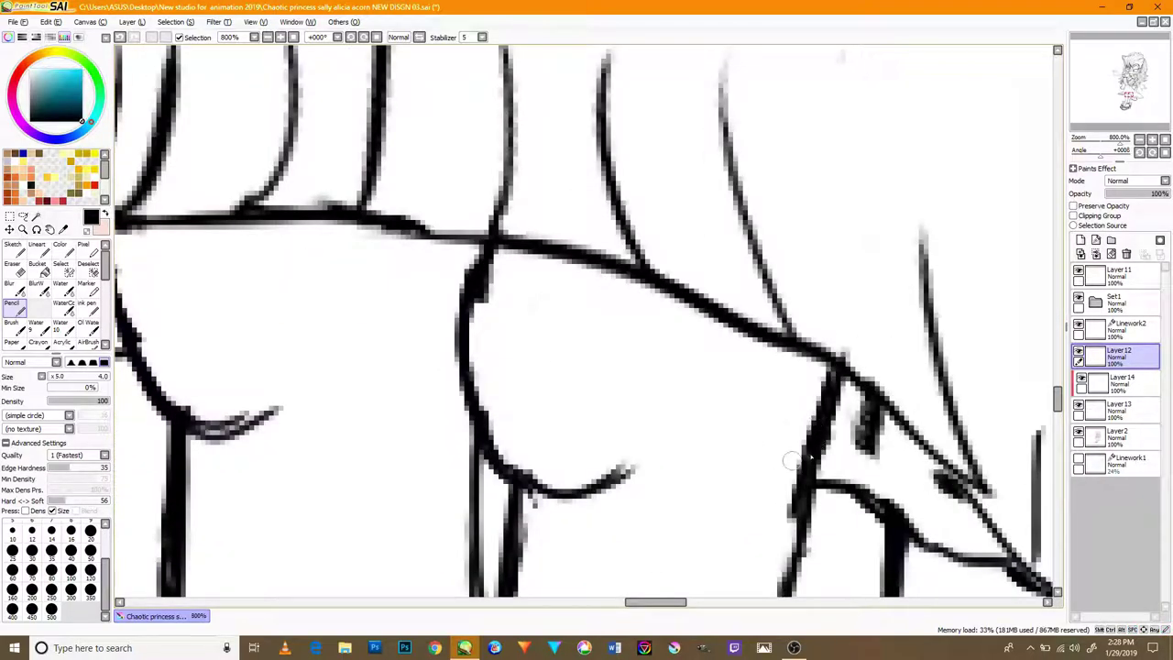
- Make Layer2 active and erase the stray thick marks just under the hem beside the right-hand leg
scroll(780, 470, down, 7)
scroll(780, 452, up, 6)
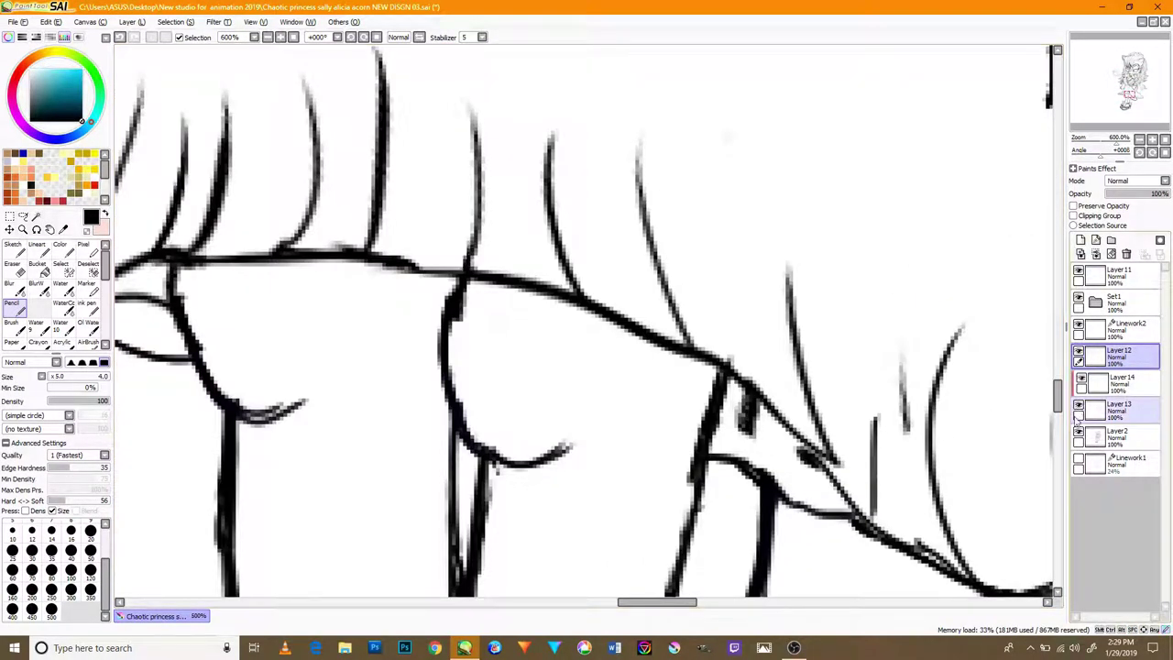
click(1116, 437)
key(e)
drag(748, 431, 754, 423)
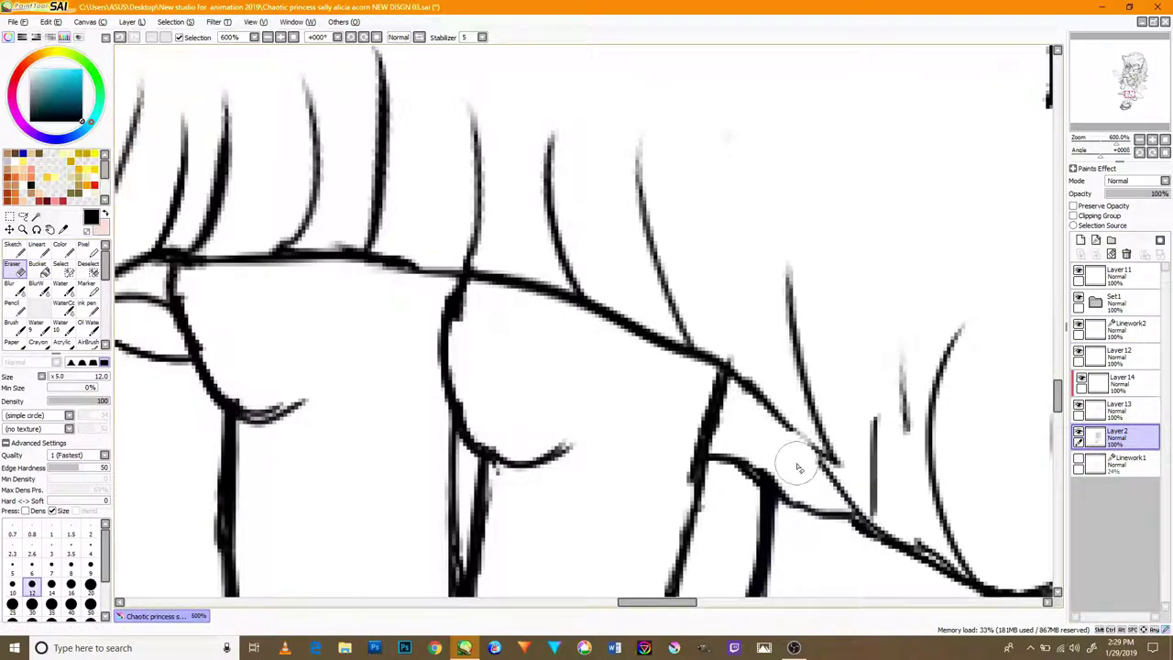
scroll(799, 466, down, 5)
scroll(789, 440, up, 5)
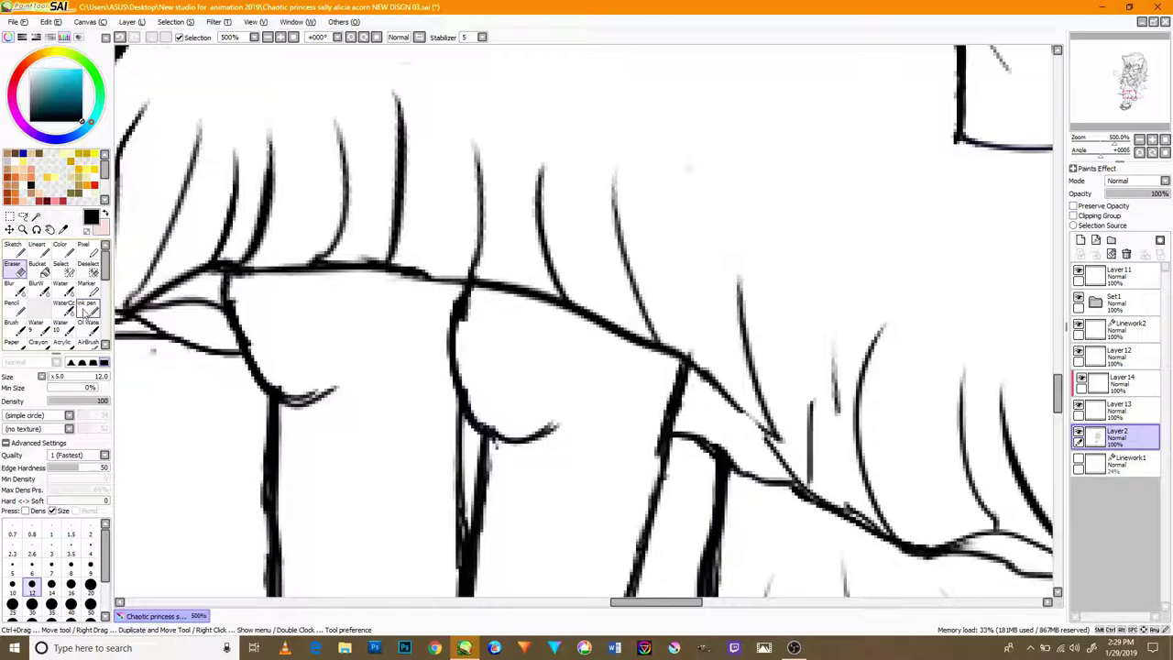
- Redraw the broken hem line beside the right-hand leg and add Pencil pleat lines rising from the hem on Layer2
click(86, 311)
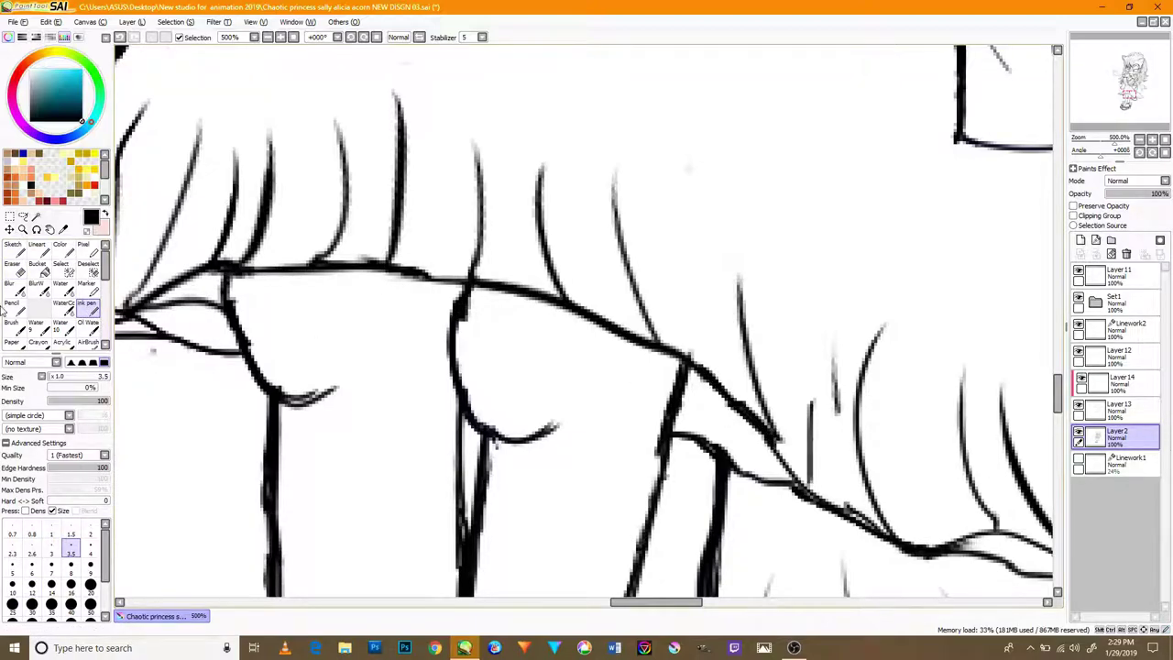
click(13, 310)
drag(825, 434, 789, 244)
mouse_move(893, 345)
mouse_down()
mouse_move(697, 380)
mouse_move(863, 366)
mouse_up()
drag(649, 288, 659, 335)
drag(605, 402, 580, 237)
drag(564, 363, 541, 218)
drag(558, 258, 546, 144)
mouse_move(833, 345)
mouse_down()
mouse_move(794, 333)
mouse_move(765, 340)
mouse_up()
mouse_move(846, 474)
mouse_down()
mouse_move(802, 394)
mouse_move(793, 274)
mouse_up()
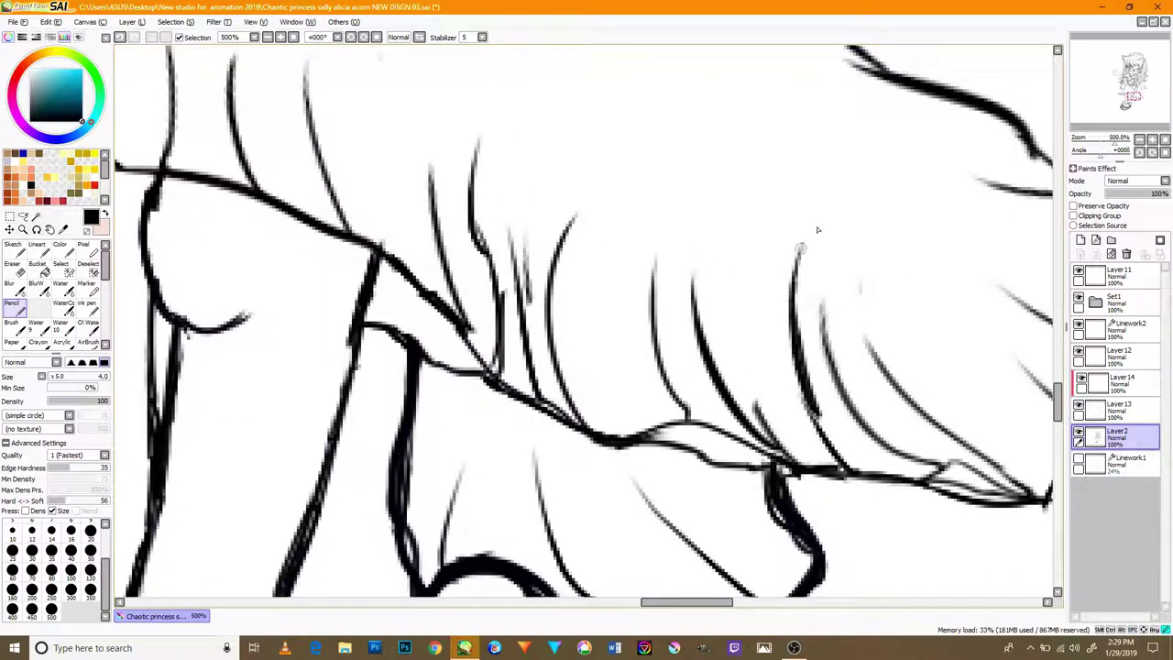
- Continue the Pencil pleat and fold lines across the skirt toward its right tip on Layer2
drag(737, 303, 741, 256)
drag(930, 370, 797, 384)
drag(956, 475, 813, 298)
mouse_move(966, 269)
mouse_down()
mouse_move(929, 335)
mouse_move(776, 306)
mouse_up()
drag(835, 254, 827, 363)
mouse_move(845, 321)
mouse_down()
mouse_move(806, 333)
mouse_move(676, 295)
mouse_up()
drag(682, 239, 574, 232)
scroll(630, 298, down, 9)
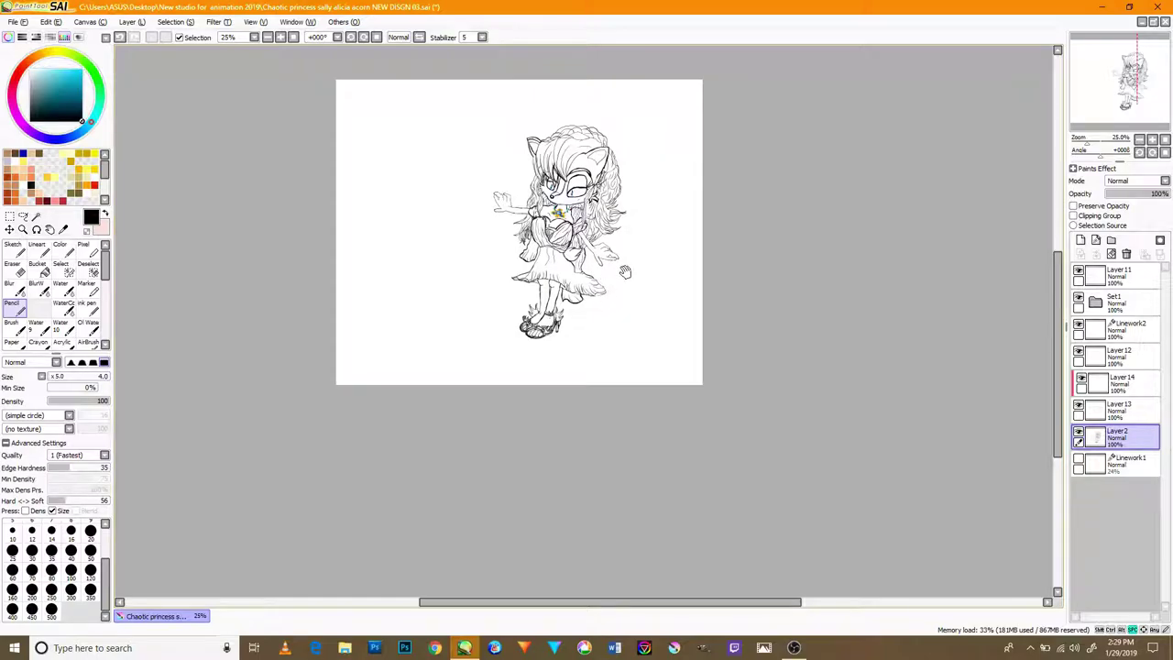
- Set the Eraser to size 5 and clean up the rough lines around the top of the right shoe's heel on Layer2
drag(620, 272, 656, 343)
scroll(558, 436, up, 5)
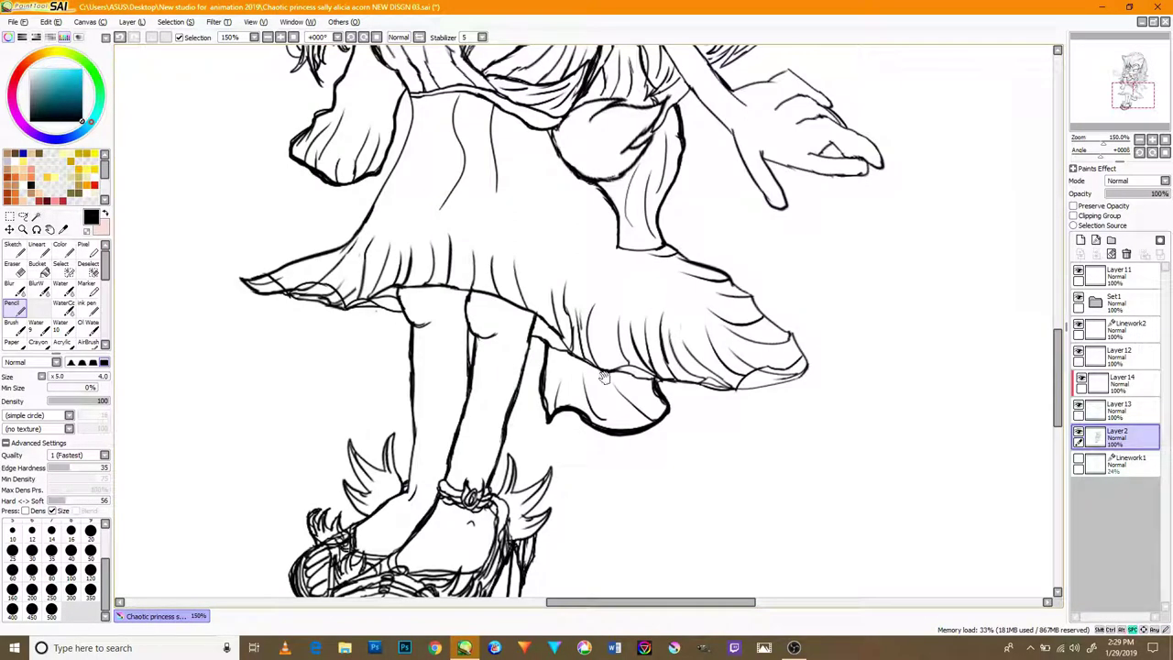
drag(591, 390, 608, 322)
scroll(601, 329, down, 5)
scroll(592, 329, up, 6)
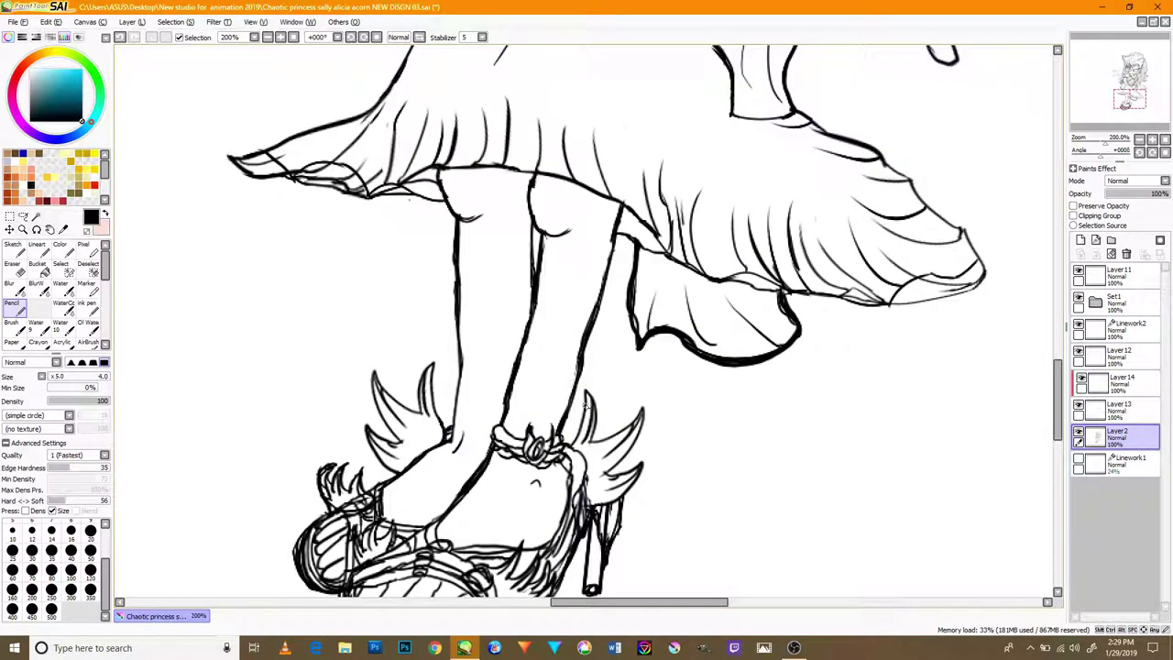
drag(734, 446, 743, 299)
key(e)
scroll(601, 359, up, 6)
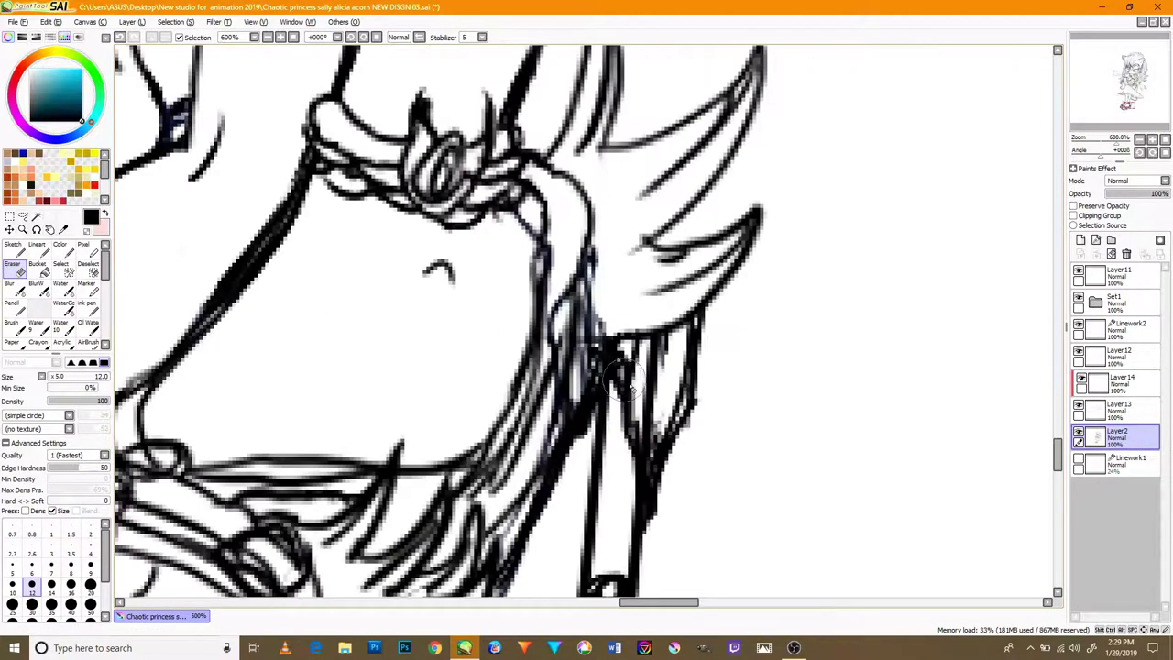
key(bracketleft)
key(bracketleft)
key(bracketleft)
key(bracketleft)
key(bracketleft)
key(bracketleft)
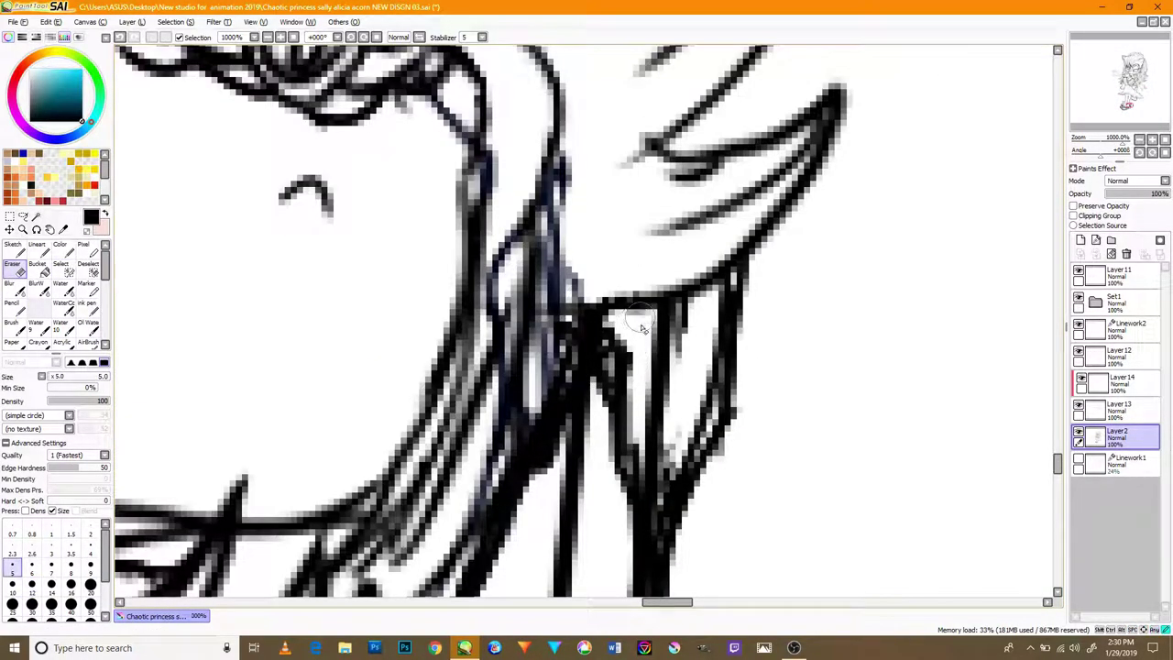
drag(733, 181, 690, 178)
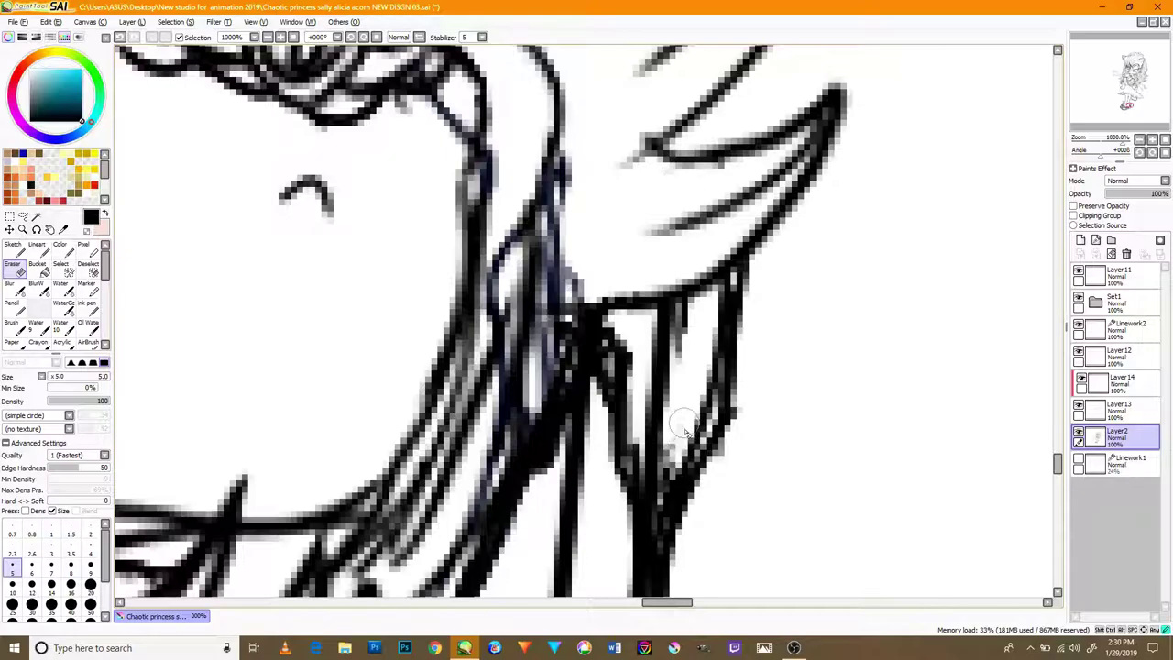
drag(689, 367, 686, 382)
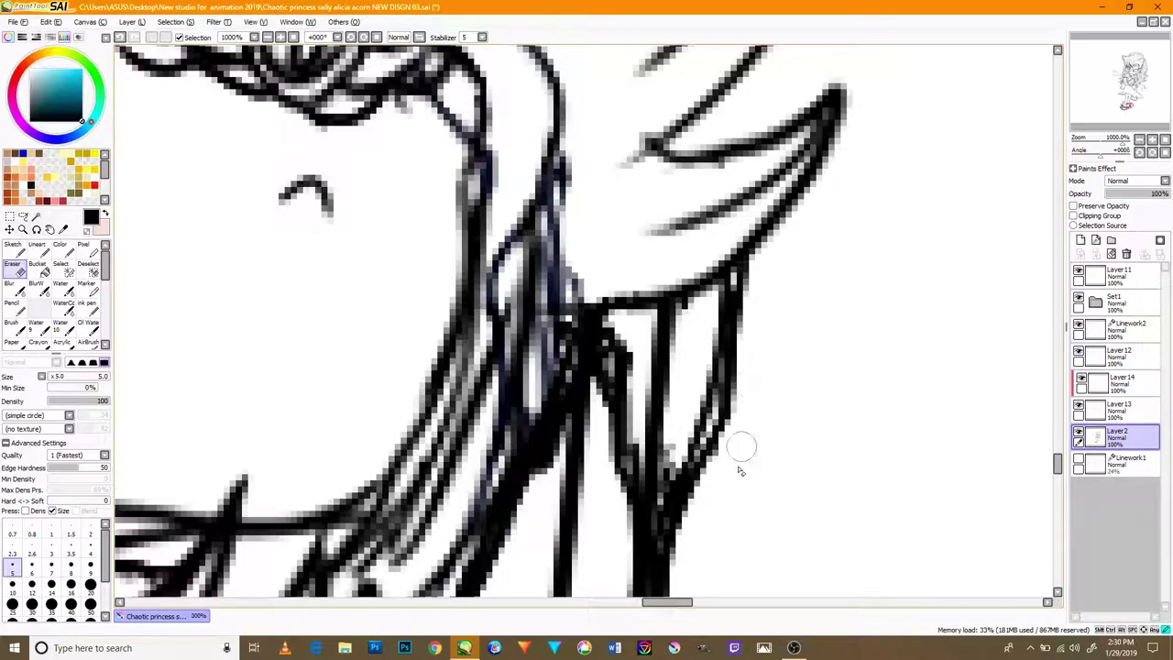
- Erase overlapping rough lines along the front straps of the shoes near the toe on Layer2
scroll(717, 469, down, 7)
scroll(598, 442, up, 3)
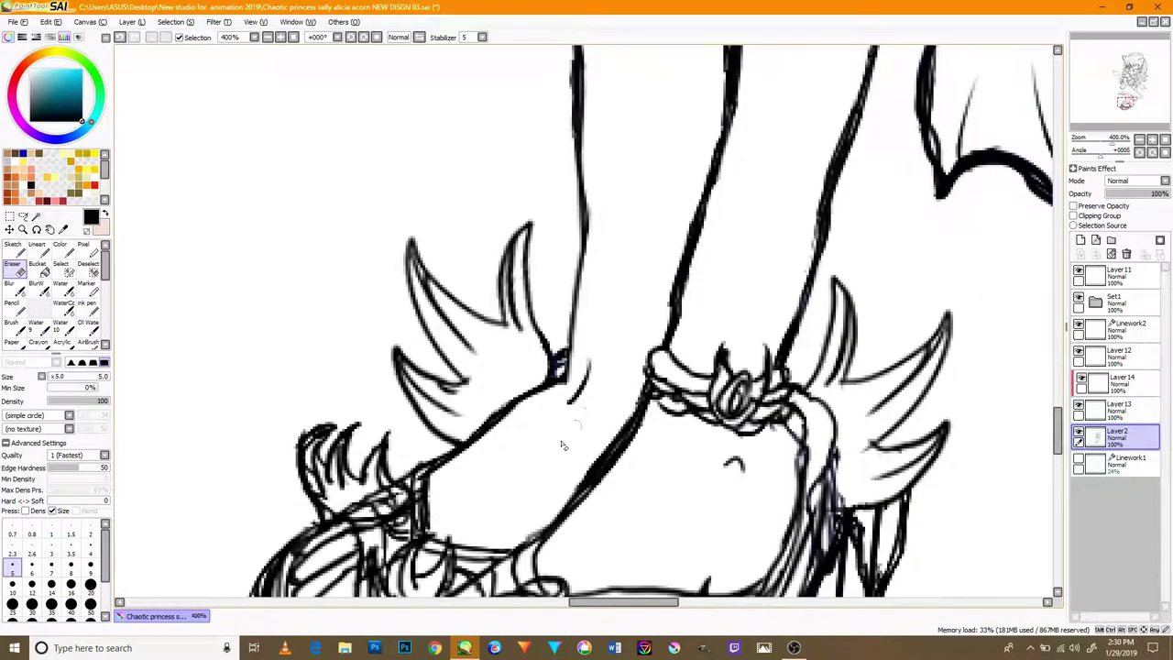
scroll(440, 431, up, 2)
drag(599, 434, 699, 199)
drag(596, 469, 623, 399)
drag(509, 415, 538, 305)
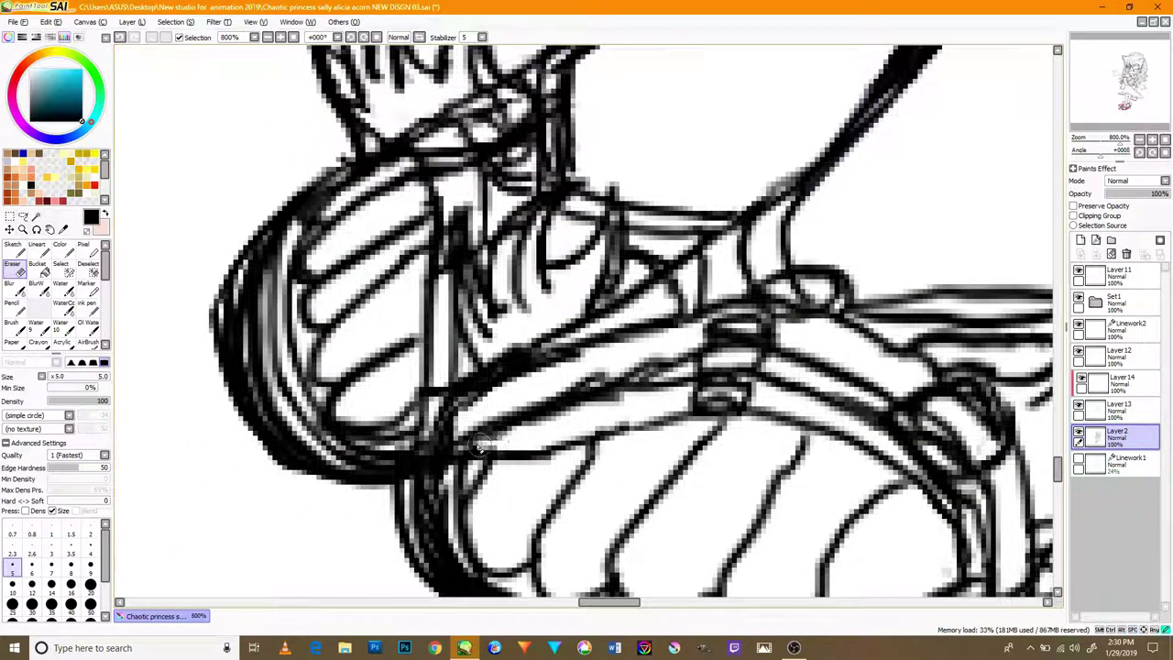
drag(530, 438, 607, 426)
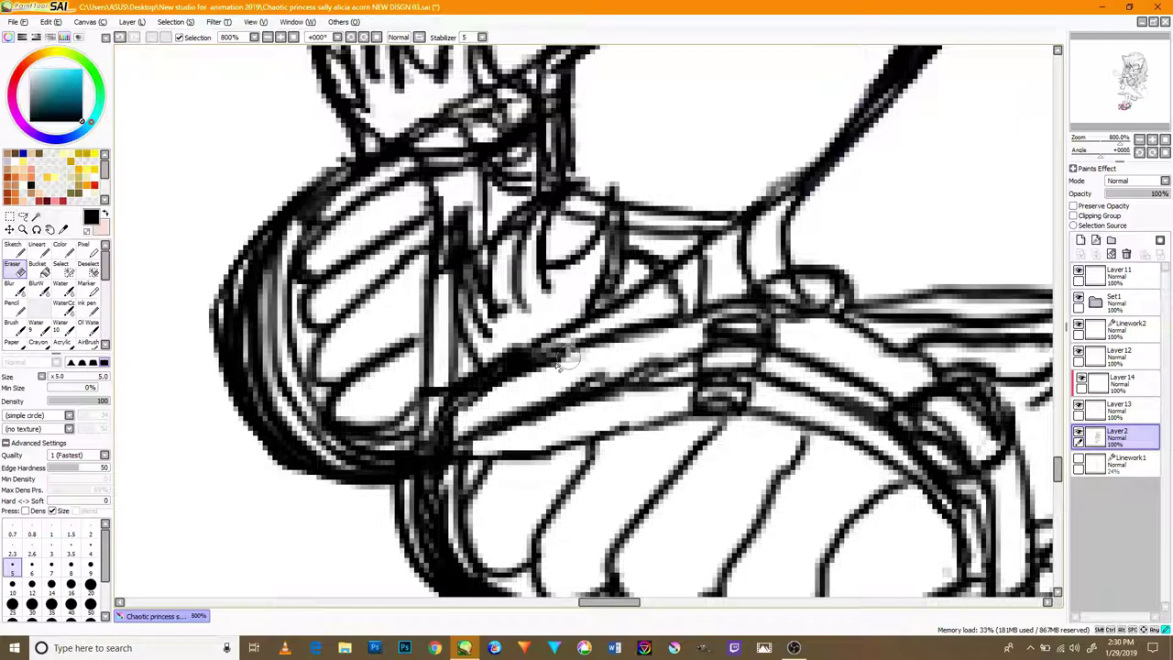
drag(723, 434, 654, 335)
drag(809, 289, 974, 345)
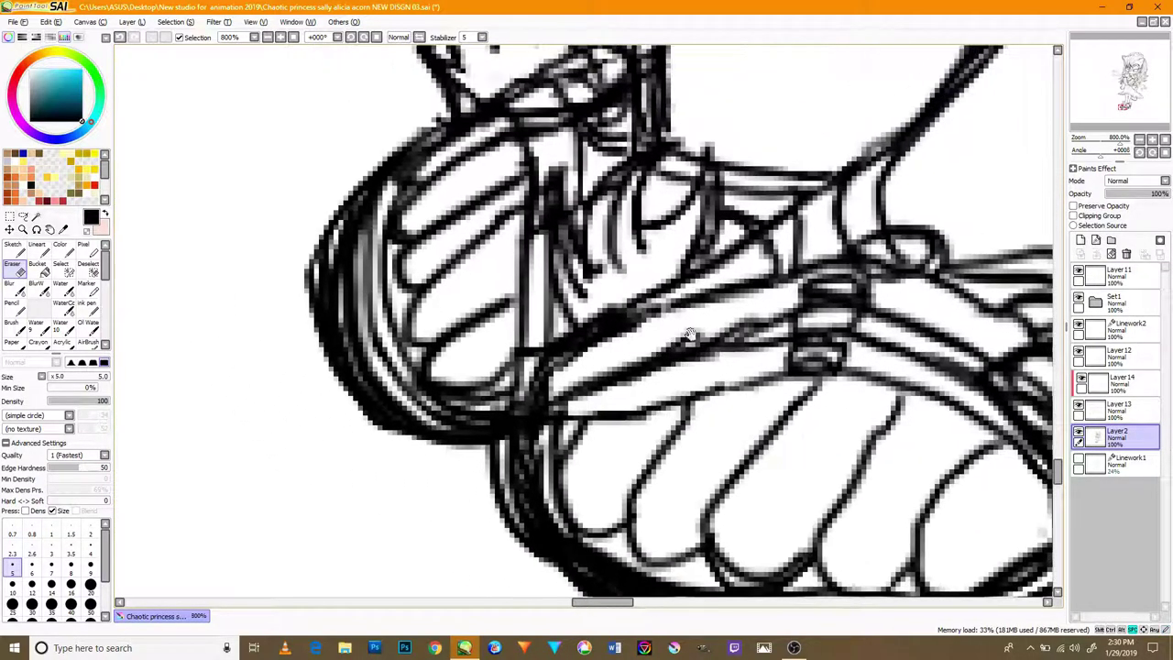
- Switch to the Pencil at size 4 and thicken the rounded sole outline of the rear shoe on Layer2
click(87, 309)
click(15, 309)
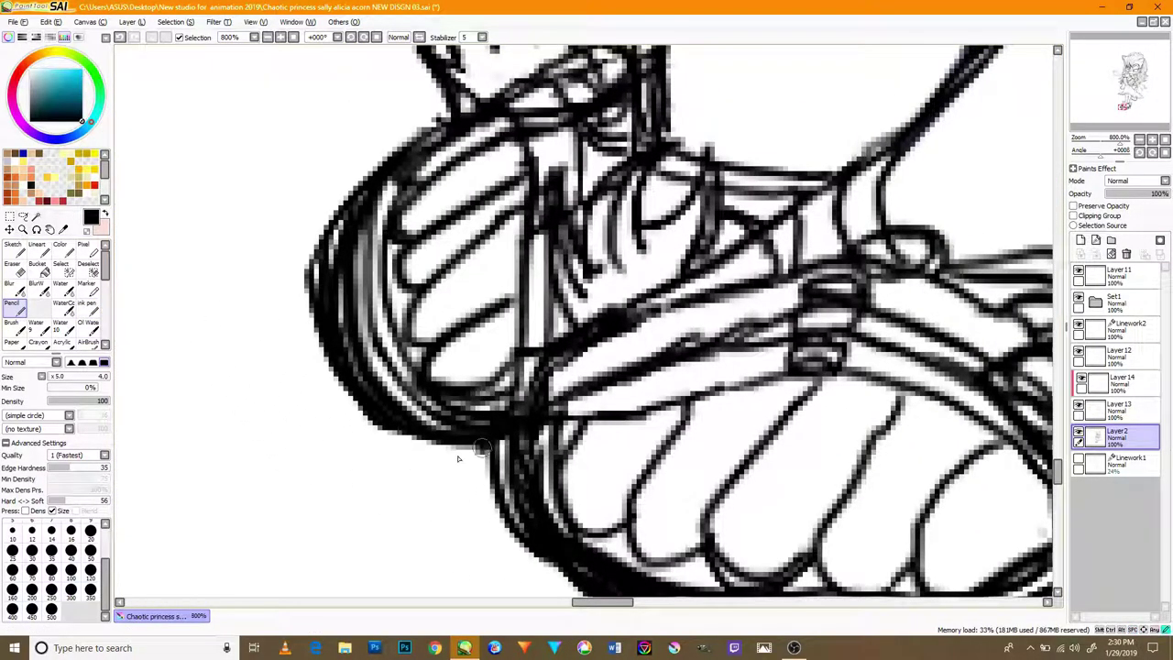
drag(489, 450, 374, 421)
drag(535, 434, 583, 384)
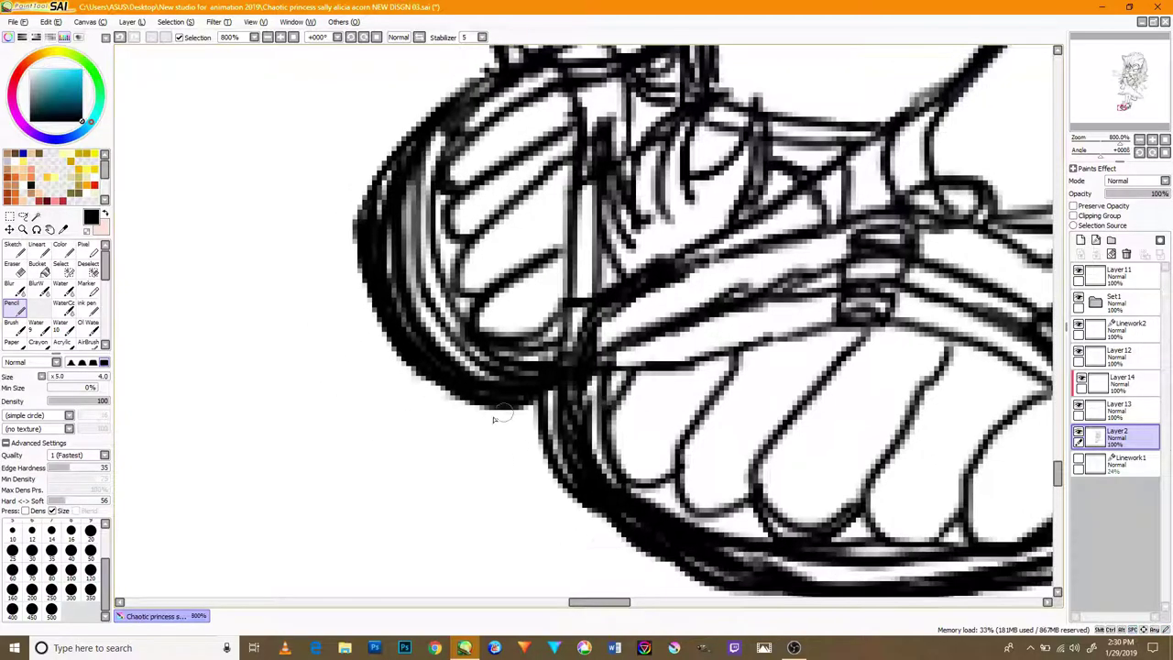
drag(634, 477, 537, 398)
mouse_move(605, 509)
mouse_down()
mouse_move(515, 449)
mouse_move(439, 321)
mouse_up()
drag(783, 436, 709, 442)
mouse_move(913, 498)
mouse_down()
mouse_move(781, 521)
mouse_move(554, 505)
mouse_up()
mouse_move(752, 514)
mouse_down()
mouse_move(429, 484)
mouse_move(377, 405)
mouse_up()
drag(451, 486, 352, 341)
scroll(560, 376, down, 6)
- Darken the front shoe's sole outline and the curved bases of the toes with the Pencil
scroll(669, 334, up, 7)
mouse_move(398, 520)
mouse_down()
mouse_move(526, 492)
mouse_move(634, 425)
mouse_up()
mouse_move(765, 247)
mouse_down()
mouse_move(708, 419)
mouse_move(619, 595)
mouse_up()
drag(843, 225, 791, 351)
drag(718, 259, 816, 271)
mouse_move(372, 437)
mouse_down()
mouse_move(704, 295)
mouse_move(863, 201)
mouse_up()
drag(529, 288, 763, 9)
mouse_move(408, 495)
mouse_down()
mouse_move(506, 491)
mouse_move(613, 521)
mouse_up()
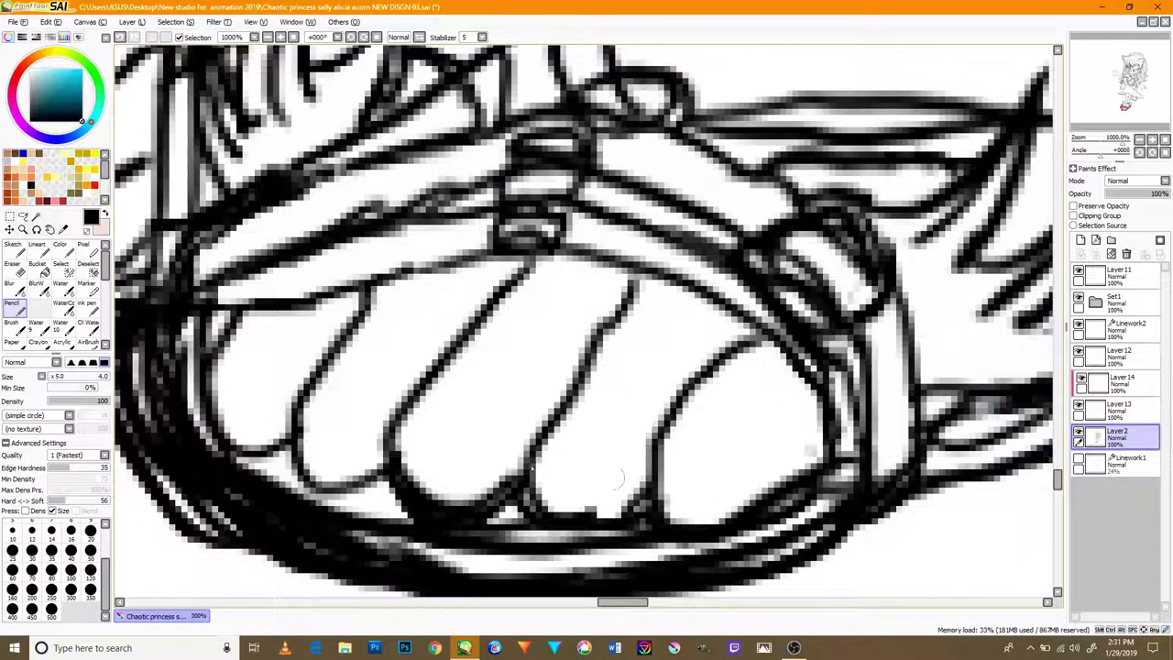
drag(424, 446, 517, 462)
drag(466, 491, 321, 449)
drag(322, 369, 502, 495)
mouse_move(312, 404)
mouse_down()
mouse_move(280, 292)
mouse_move(290, 161)
mouse_up()
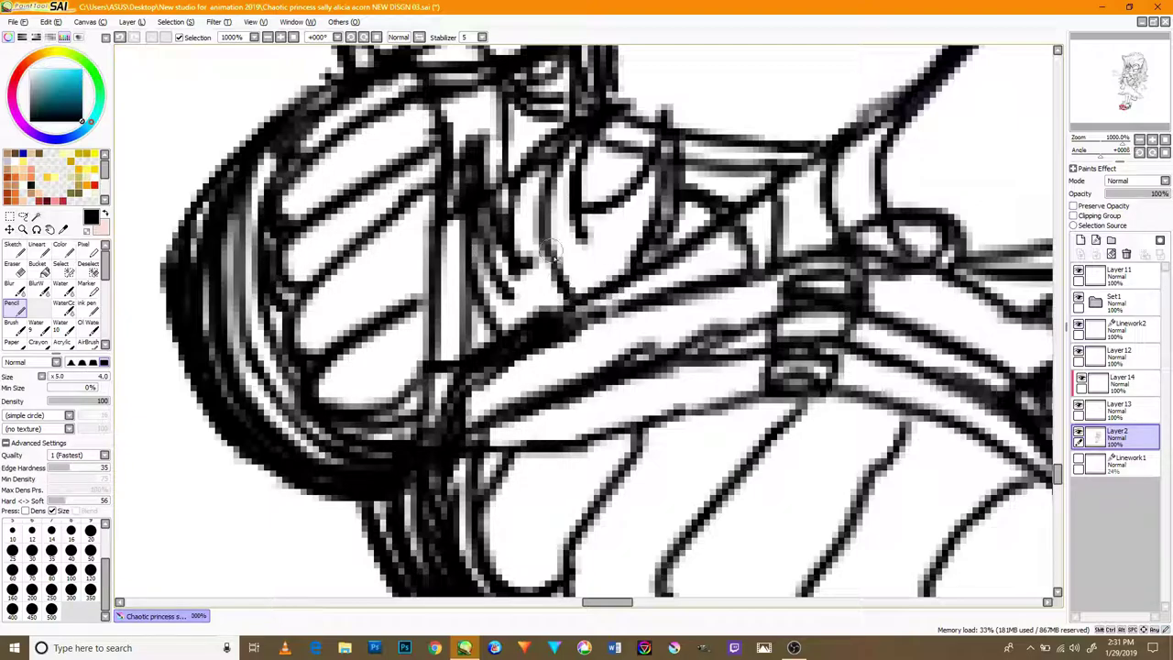
- Examine the ankle straps, fur tufts and lower leg lines for gaps and rough spots
drag(603, 288, 583, 224)
scroll(525, 259, down, 3)
scroll(644, 107, up, 2)
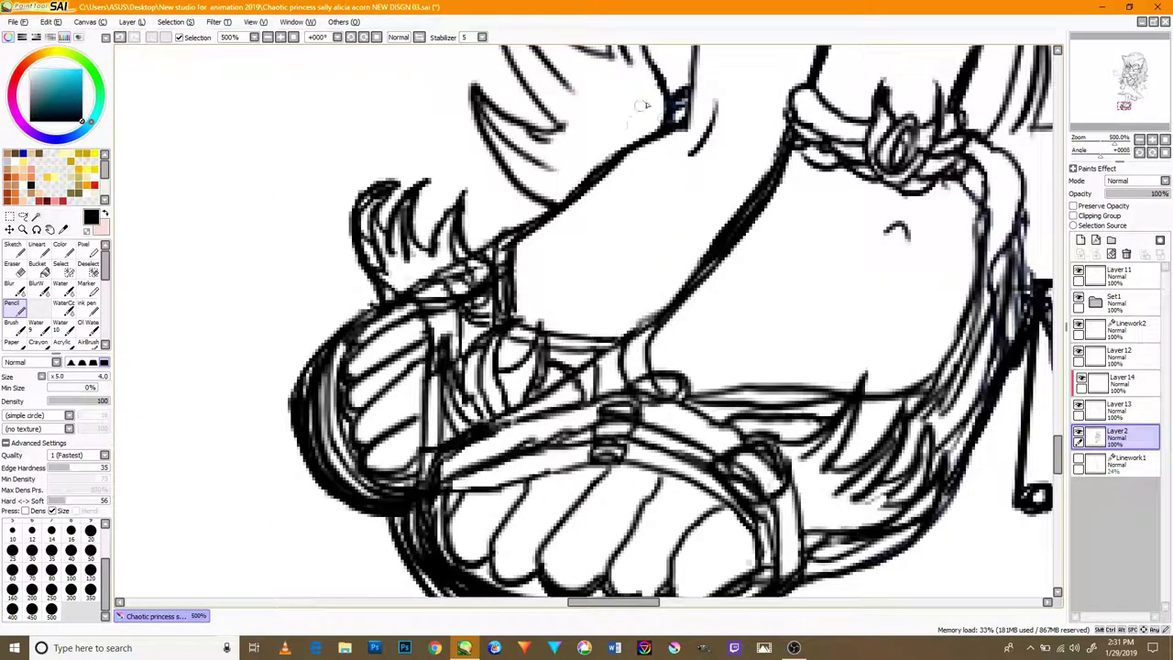
drag(717, 144, 658, 266)
drag(760, 149, 723, 252)
scroll(777, 308, up, 2)
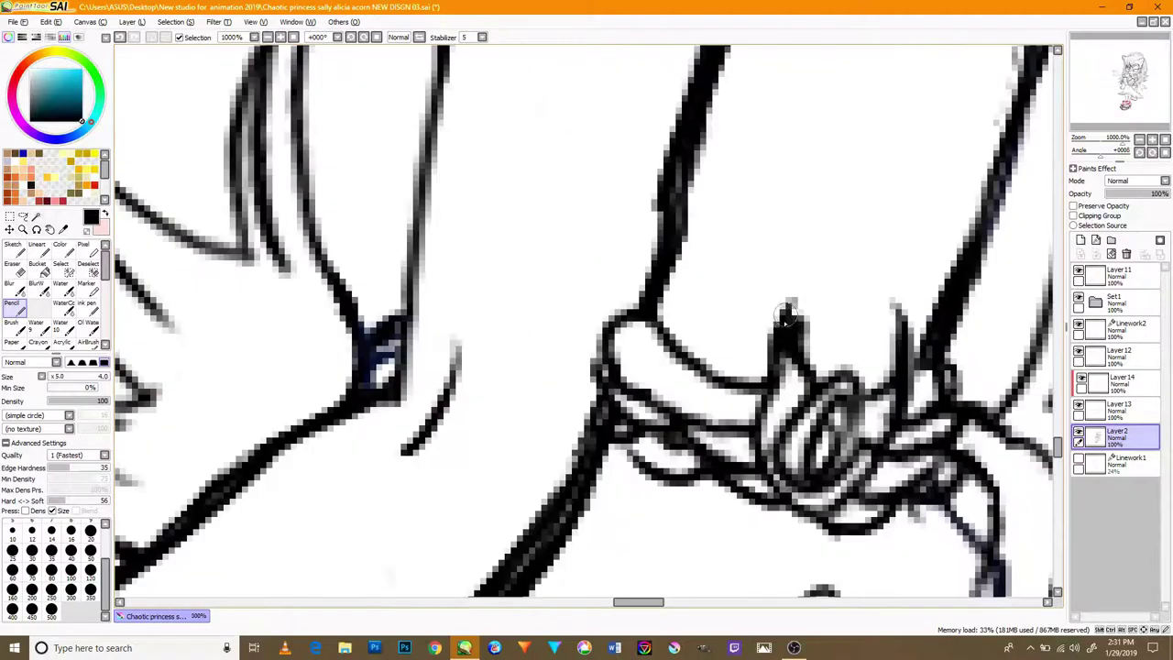
scroll(803, 305, down, 3)
scroll(418, 380, up, 3)
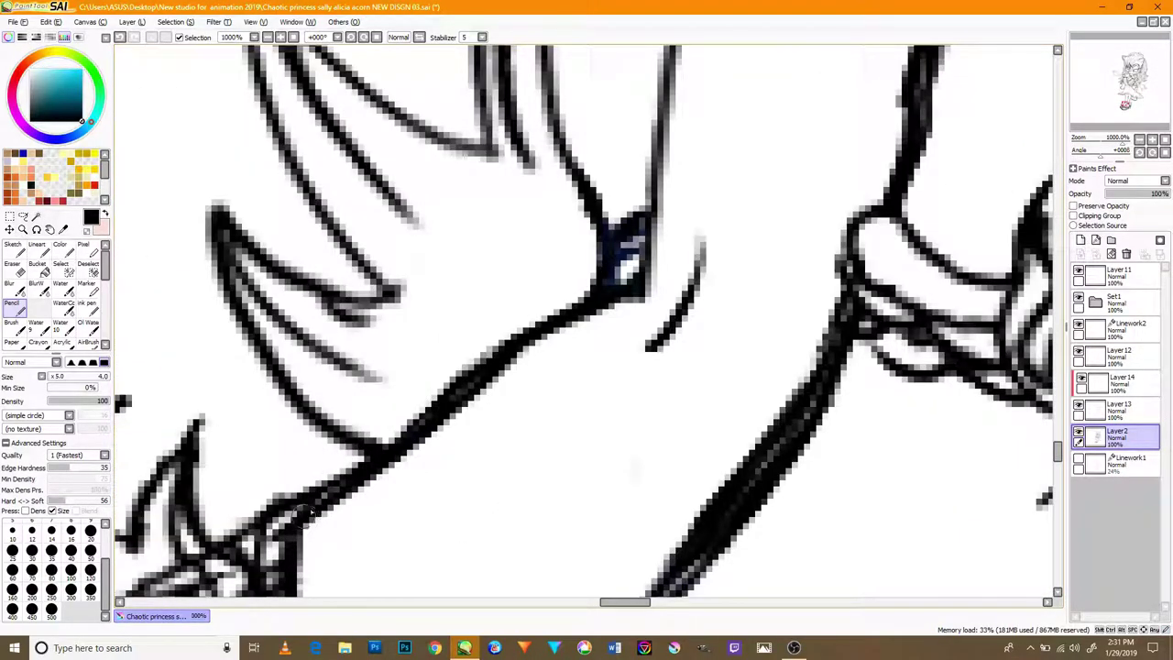
scroll(557, 289, down, 4)
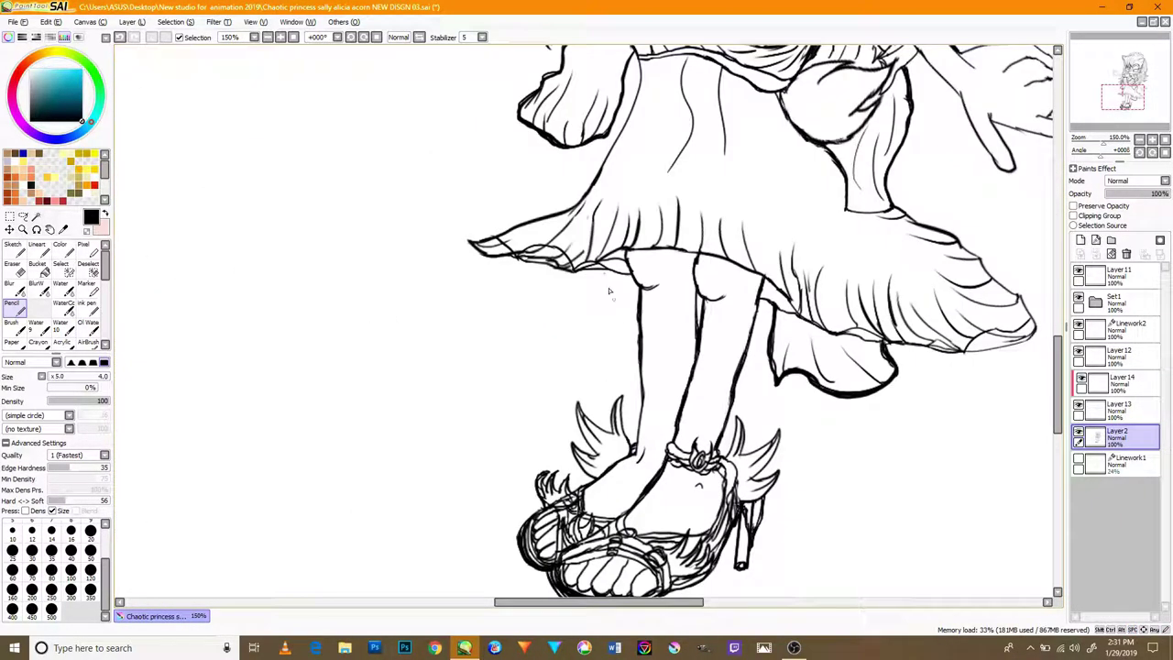
- Strengthen the hem and leg outlines around the knees with Pencil strokes on Layer2
scroll(614, 297, up, 3)
drag(694, 320, 598, 339)
scroll(676, 317, down, 3)
scroll(810, 351, up, 3)
drag(787, 327, 695, 358)
drag(662, 408, 680, 350)
scroll(673, 366, down, 2)
drag(788, 357, 768, 477)
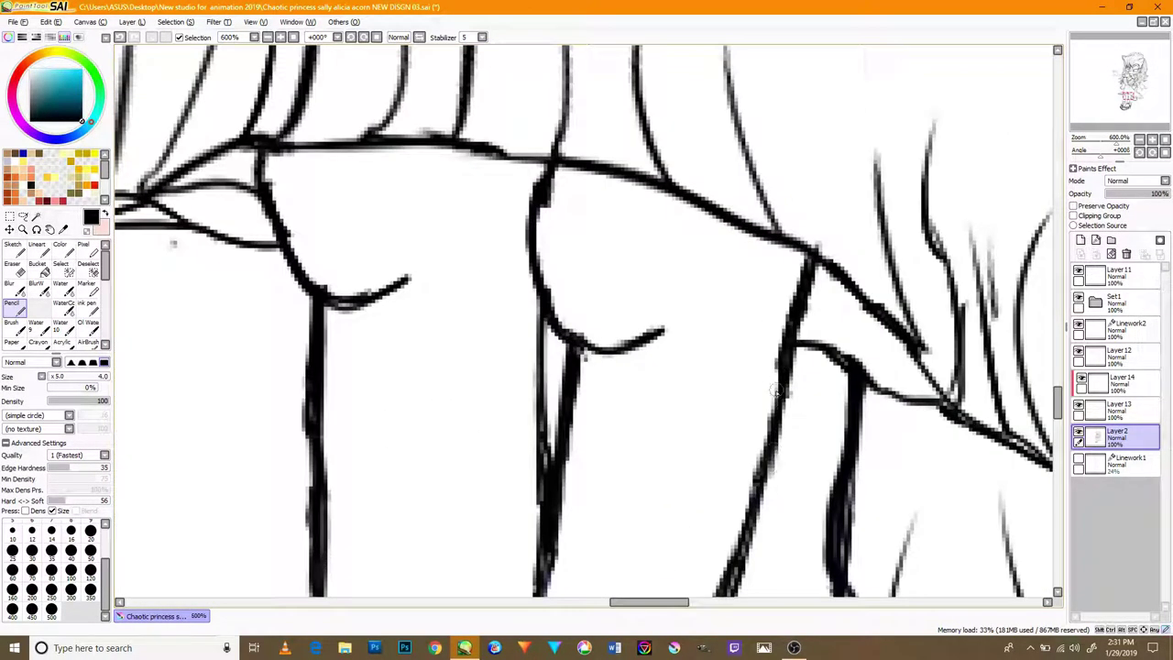
drag(800, 342, 826, 349)
scroll(813, 477, down, 3)
- Thicken the outlines of the bow's hanging tail and join its side line to the lower edge
scroll(819, 570, up, 6)
drag(847, 534, 800, 426)
scroll(797, 483, down, 6)
mouse_move(917, 170)
mouse_down()
mouse_move(707, 358)
mouse_move(737, 499)
mouse_up()
scroll(634, 438, up, 5)
mouse_move(585, 509)
mouse_down()
mouse_move(532, 388)
mouse_move(514, 302)
mouse_up()
drag(523, 343, 554, 279)
scroll(553, 294, down, 4)
scroll(624, 431, up, 3)
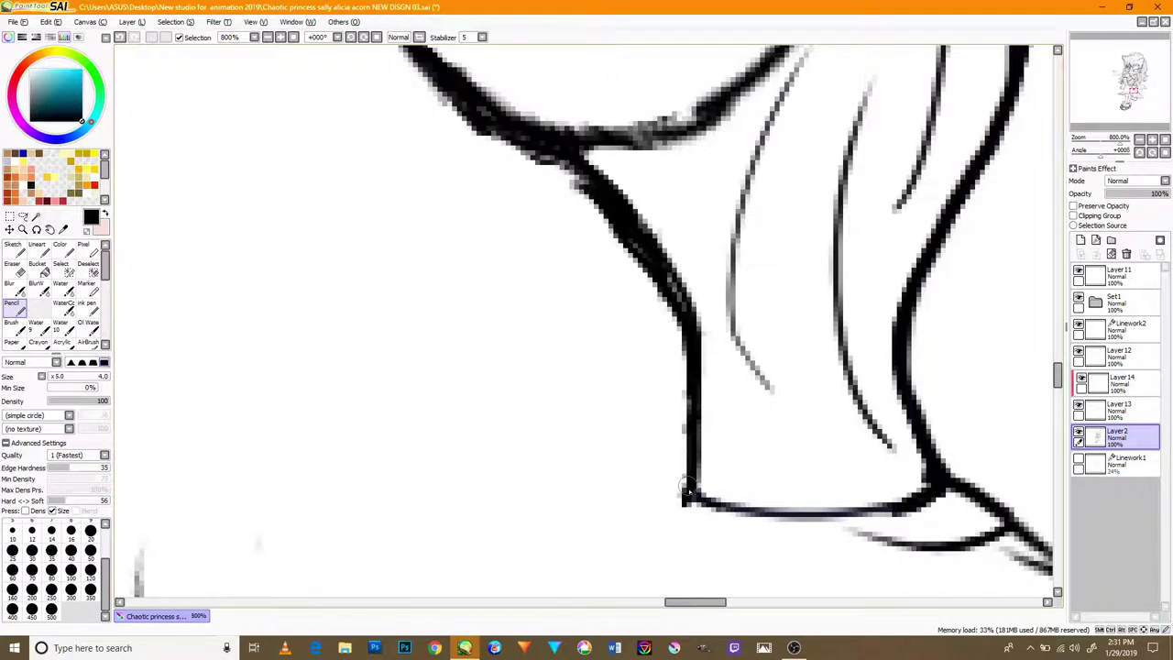
drag(687, 488, 669, 322)
drag(865, 512, 692, 502)
scroll(641, 367, down, 4)
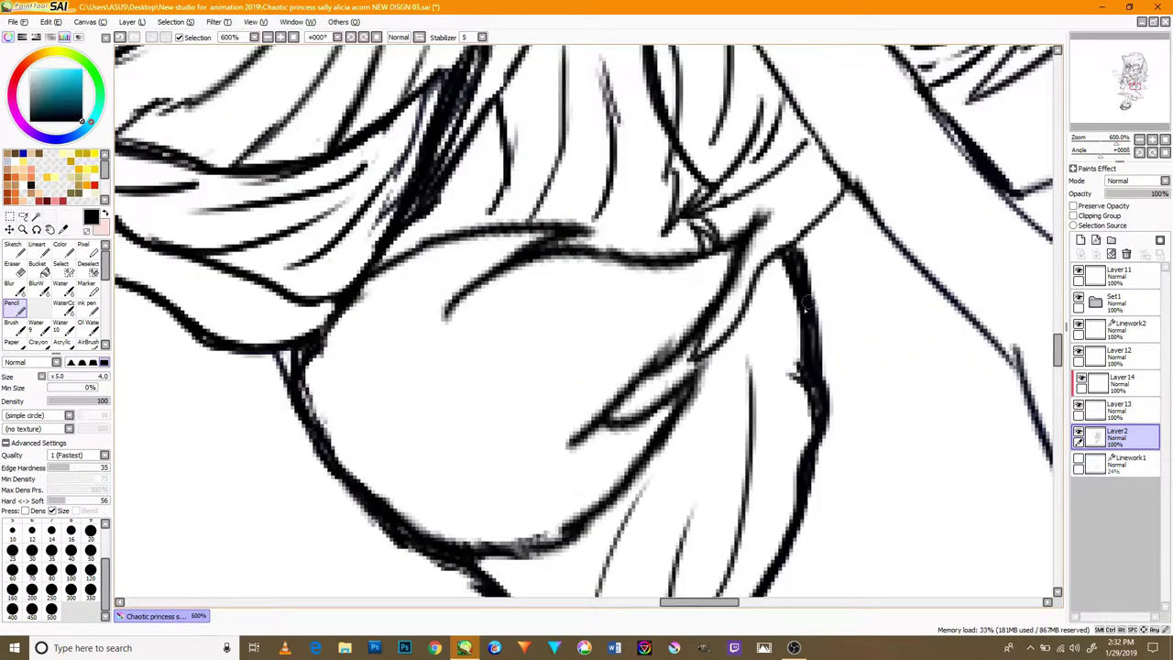
drag(524, 332, 698, 367)
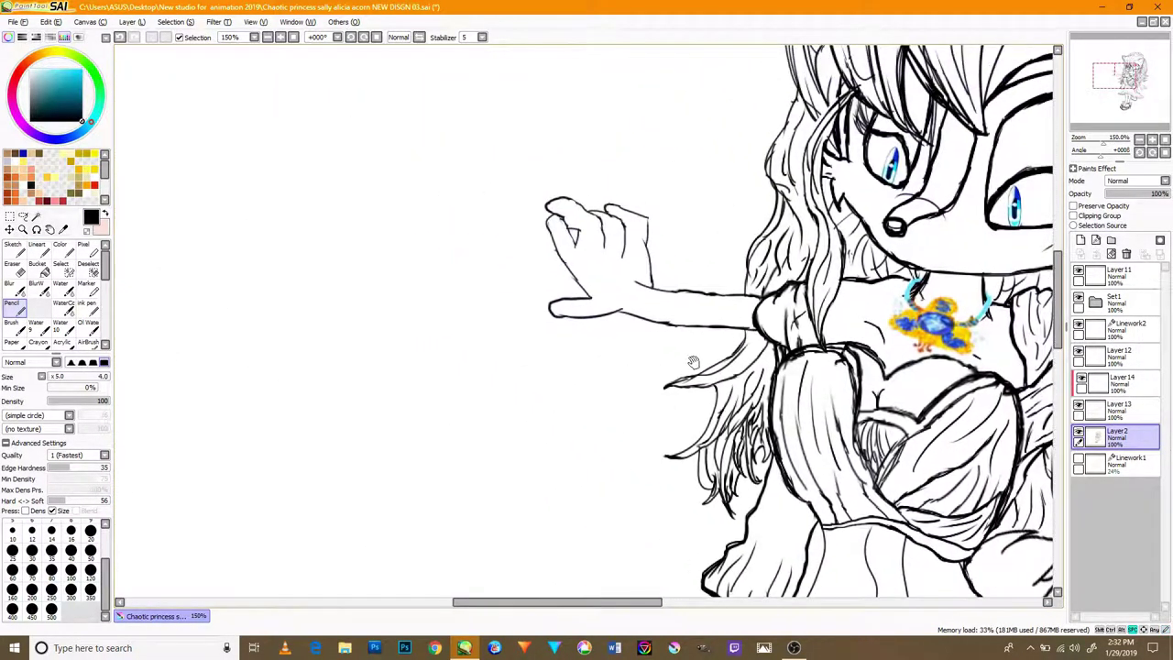
- Trace heavier Pencil lines over the fingers, thumb and palm edge of the raised hand
scroll(574, 293, up, 5)
mouse_move(668, 321)
mouse_down()
mouse_move(607, 270)
mouse_move(572, 209)
mouse_up()
mouse_move(601, 252)
mouse_down()
mouse_move(555, 185)
mouse_move(651, 440)
mouse_up()
mouse_move(577, 396)
mouse_down()
mouse_move(511, 299)
mouse_move(495, 152)
mouse_up()
mouse_move(629, 298)
mouse_down()
mouse_move(543, 143)
mouse_move(473, 206)
mouse_move(600, 218)
mouse_up()
drag(773, 308, 772, 463)
mouse_move(779, 395)
mouse_down()
mouse_move(766, 289)
mouse_move(801, 404)
mouse_up()
mouse_move(779, 396)
mouse_down()
mouse_move(775, 317)
mouse_move(675, 275)
mouse_move(625, 227)
mouse_move(539, 218)
mouse_move(471, 260)
mouse_up()
drag(471, 260, 527, 295)
drag(949, 409, 893, 444)
drag(948, 499, 959, 374)
mouse_move(959, 374)
mouse_down()
mouse_move(953, 446)
mouse_move(894, 316)
mouse_move(743, 275)
mouse_move(906, 329)
mouse_move(959, 462)
mouse_up()
mouse_move(970, 519)
mouse_down()
mouse_move(942, 332)
mouse_move(974, 367)
mouse_up()
drag(951, 479, 938, 339)
scroll(897, 371, down, 5)
scroll(896, 371, up, 3)
key(ctrl+z)
key(ctrl+z)
key(ctrl+z)
key(ctrl+z)
key(ctrl+z)
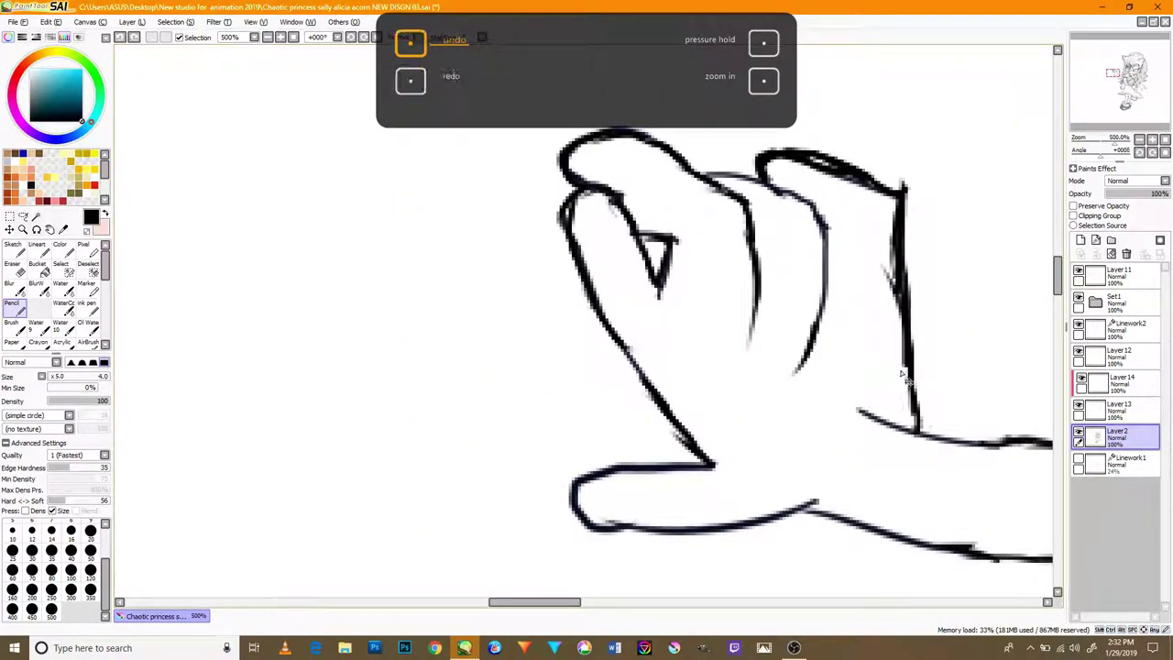
- Undo the latest heavy strokes on the raised hand's little finger and redraw the hand's outer edge
mouse_move(917, 406)
mouse_down()
mouse_move(895, 277)
mouse_move(903, 188)
mouse_move(881, 282)
mouse_up()
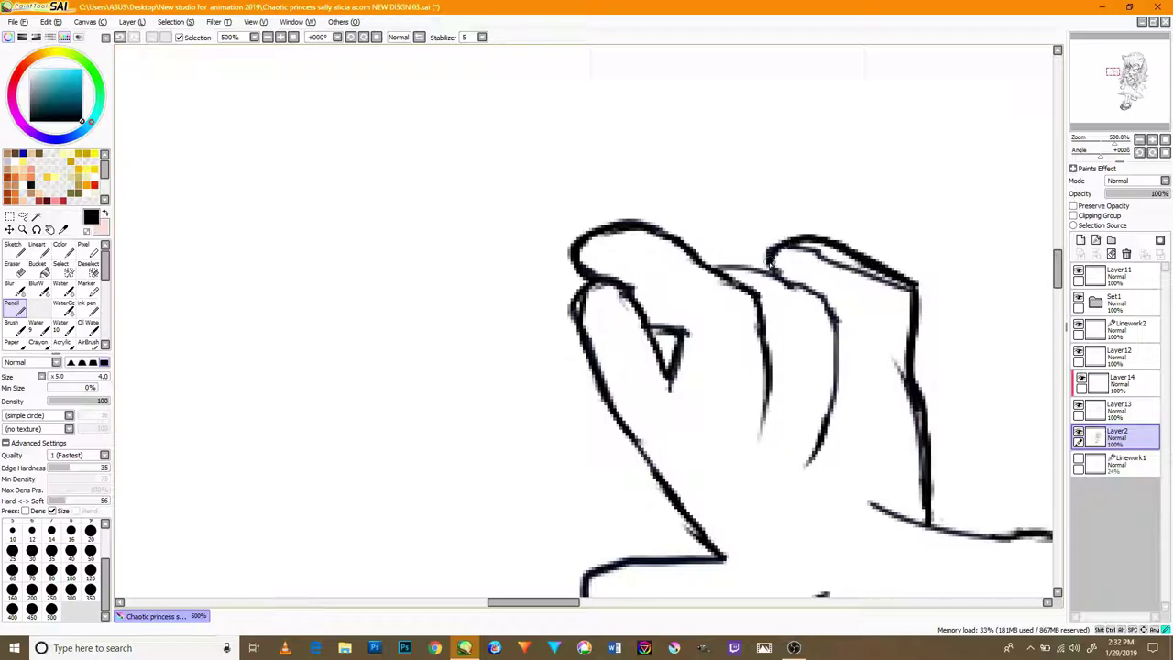
scroll(932, 355, down, 7)
scroll(943, 358, up, 2)
key(ctrl+z)
scroll(907, 341, up, 4)
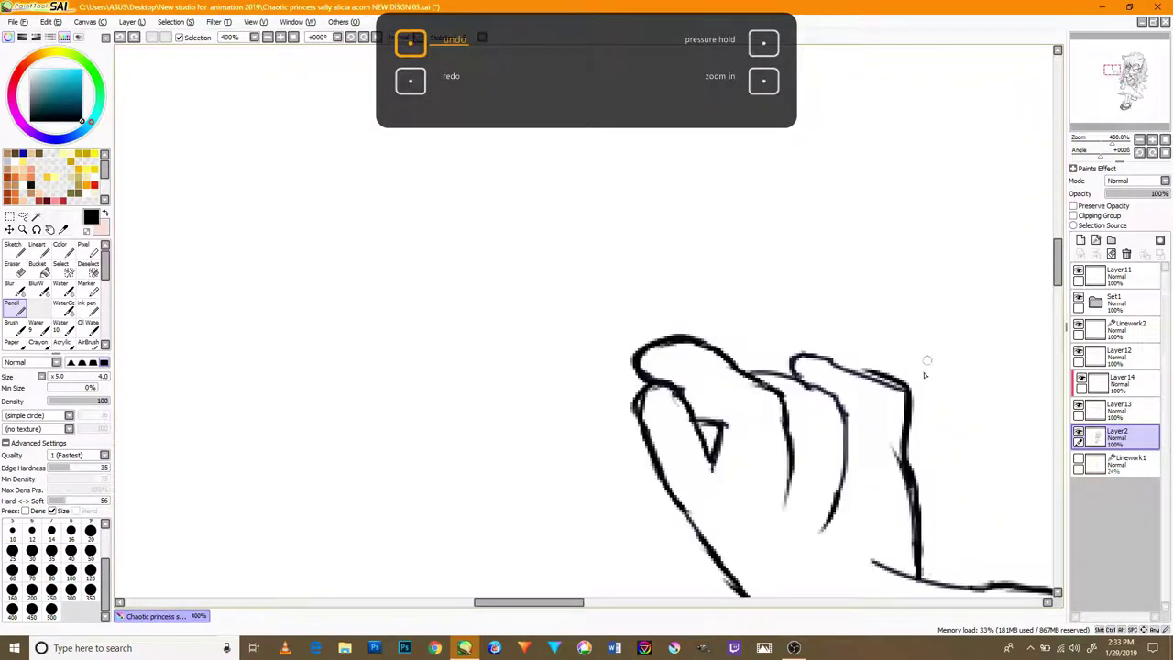
key(ctrl+z)
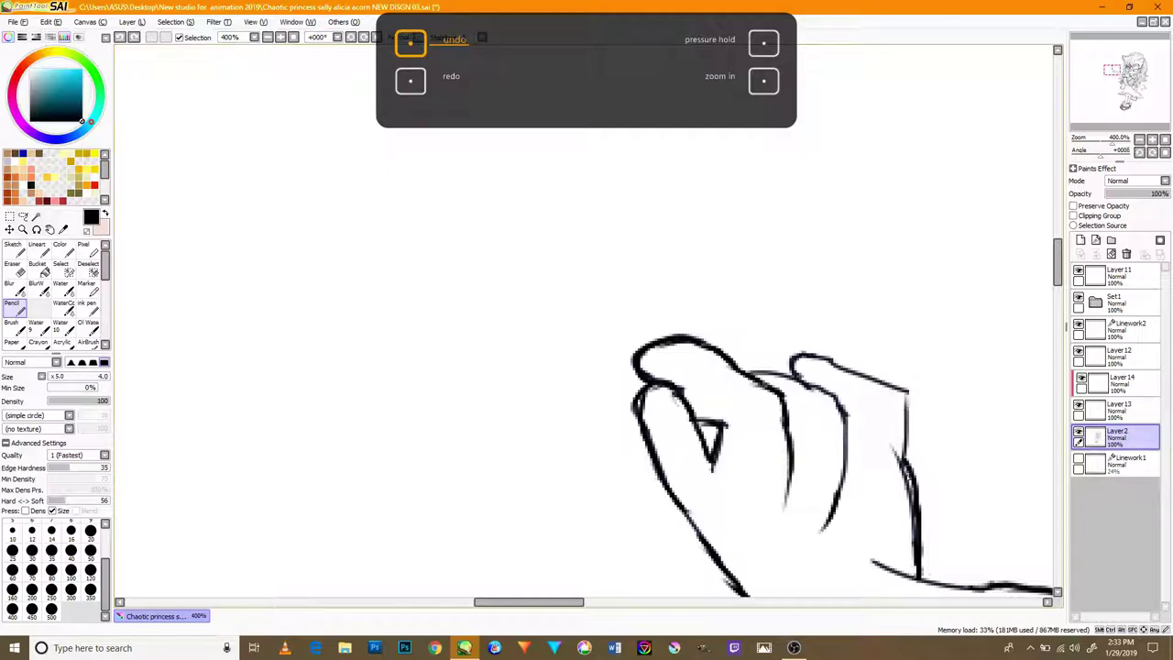
scroll(892, 437, down, 2)
scroll(892, 436, up, 5)
drag(923, 355, 922, 519)
scroll(923, 554, down, 5)
- Reinforce the thumb outline of the lowered hand with Pencil strokes on Layer2
drag(903, 473, 568, 281)
mouse_move(874, 459)
mouse_down()
mouse_move(712, 286)
mouse_move(584, 247)
mouse_move(492, 189)
mouse_up()
scroll(745, 415, up, 3)
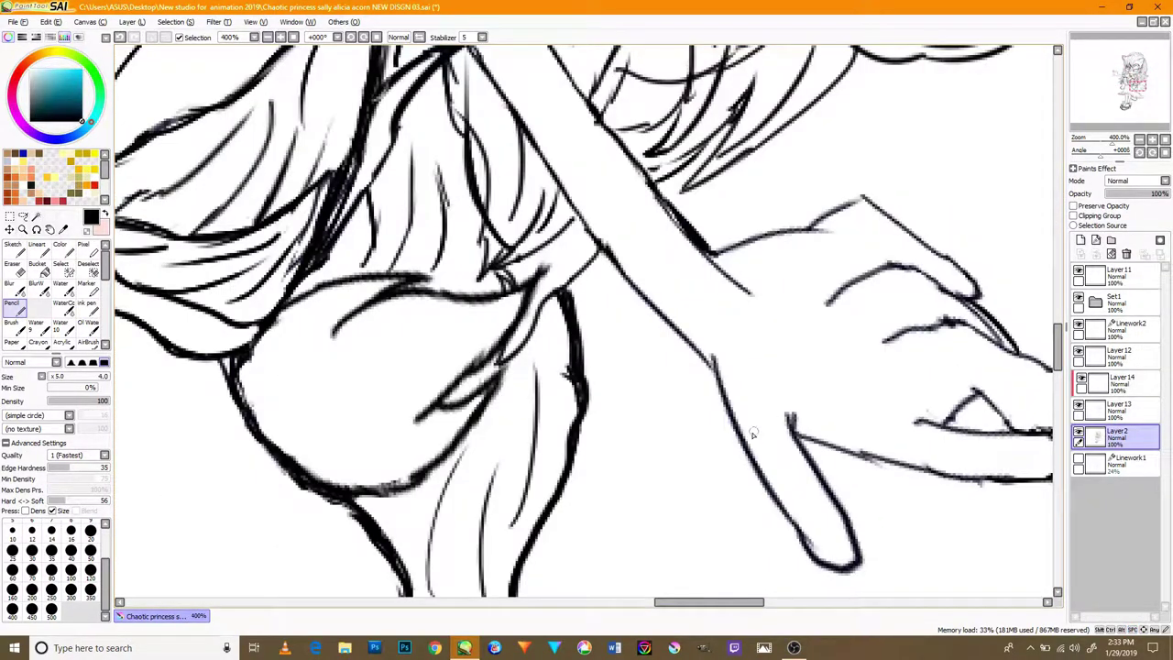
scroll(754, 434, up, 2)
drag(829, 515, 794, 458)
drag(817, 359, 796, 299)
mouse_move(975, 387)
mouse_down()
mouse_move(884, 375)
mouse_move(849, 339)
mouse_up()
drag(903, 367, 814, 335)
mouse_move(990, 389)
mouse_down()
mouse_move(846, 369)
mouse_move(793, 376)
mouse_up()
drag(916, 376, 755, 338)
key(ctrl+z)
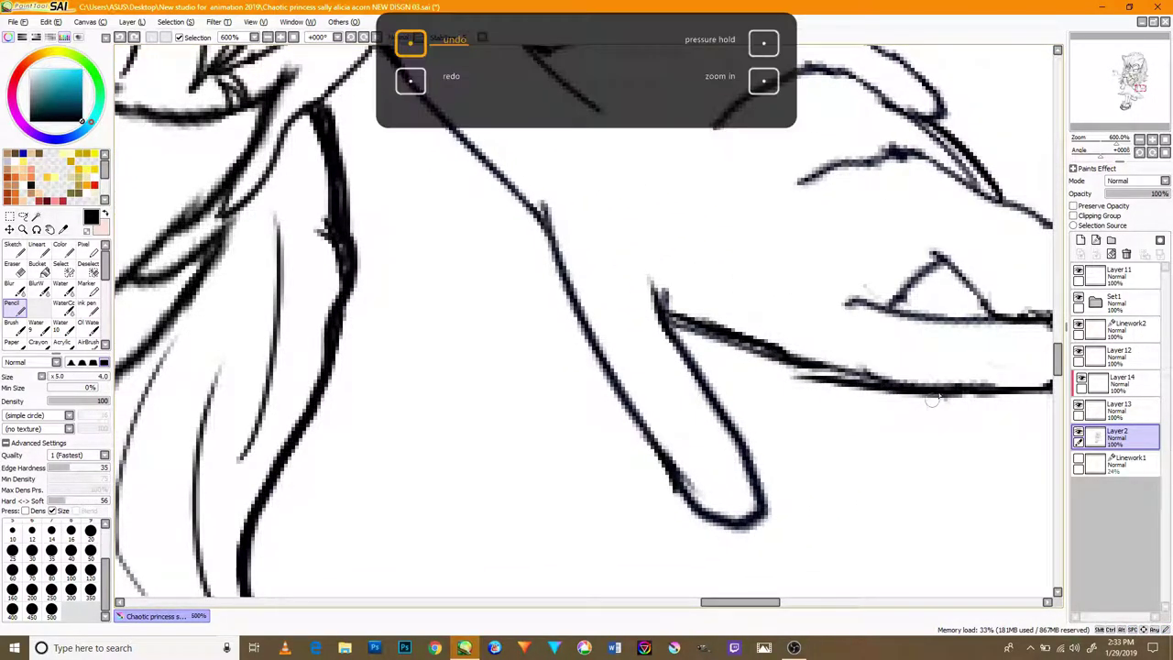
key(ctrl+z)
mouse_move(977, 392)
mouse_down()
mouse_move(678, 315)
mouse_move(895, 398)
mouse_move(1001, 406)
mouse_move(655, 297)
mouse_up()
key(ctrl+z)
key(ctrl+z)
- Redraw the lowered hand's bottom finger with a heavier outline and extend the finger lines into the palm
drag(918, 352, 796, 364)
drag(959, 401, 800, 398)
mouse_move(664, 367)
mouse_down()
mouse_move(729, 384)
mouse_move(955, 356)
mouse_up()
drag(869, 332, 824, 331)
drag(734, 317, 646, 271)
drag(710, 184, 603, 247)
drag(567, 192, 602, 121)
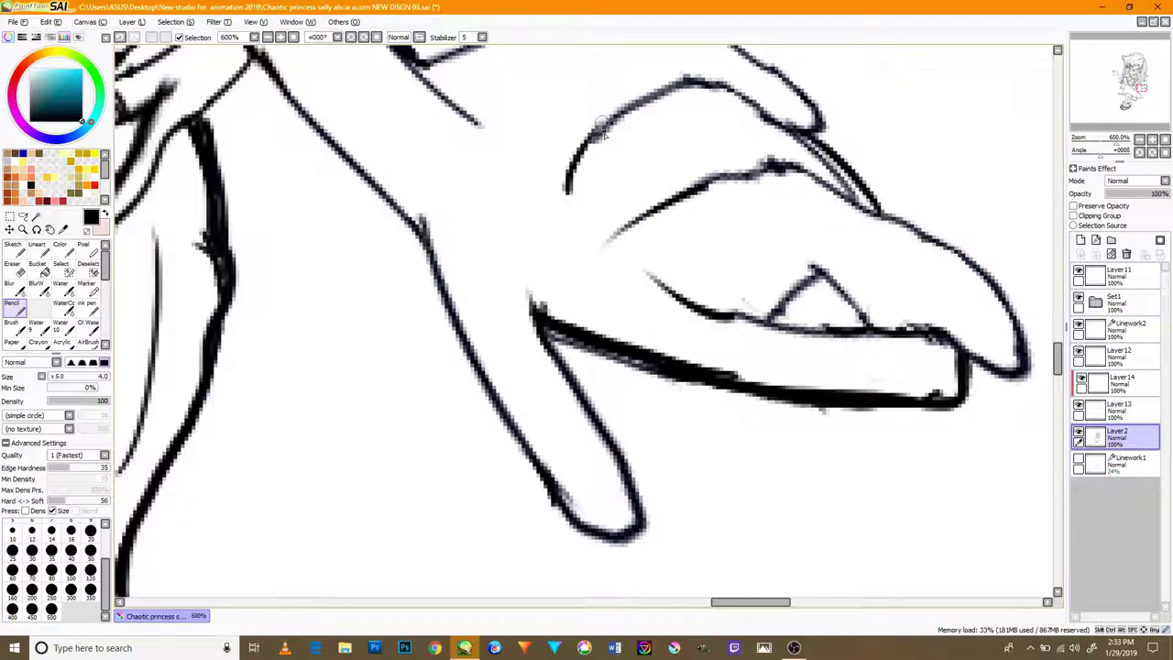
- Thicken the lowered hand's upper outline from the wrist over the knuckle to the fingertip
drag(788, 259, 721, 380)
mouse_move(719, 242)
mouse_down()
mouse_move(623, 199)
mouse_move(538, 226)
mouse_up()
mouse_move(351, 175)
mouse_down()
mouse_move(410, 166)
mouse_move(395, 167)
mouse_move(495, 133)
mouse_up()
mouse_move(460, 145)
mouse_down()
mouse_move(515, 134)
mouse_move(581, 90)
mouse_move(489, 135)
mouse_up()
drag(728, 191, 721, 249)
mouse_move(743, 300)
mouse_down()
mouse_move(645, 213)
mouse_move(482, 215)
mouse_up()
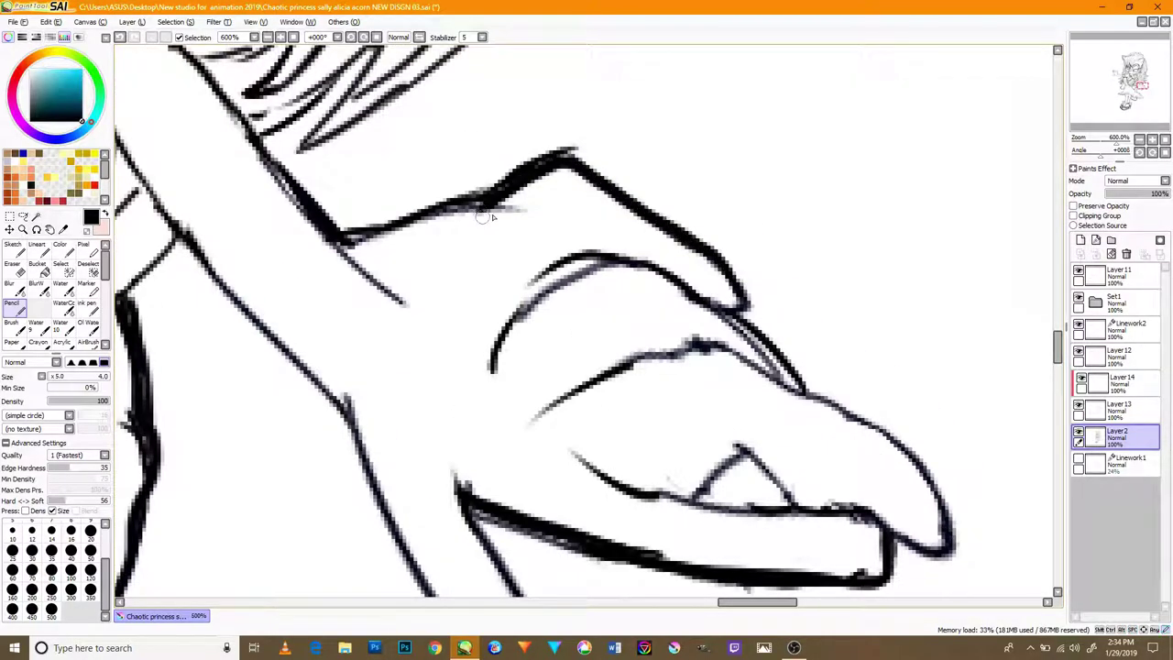
scroll(737, 401, down, 7)
scroll(671, 334, up, 5)
scroll(692, 477, down, 3)
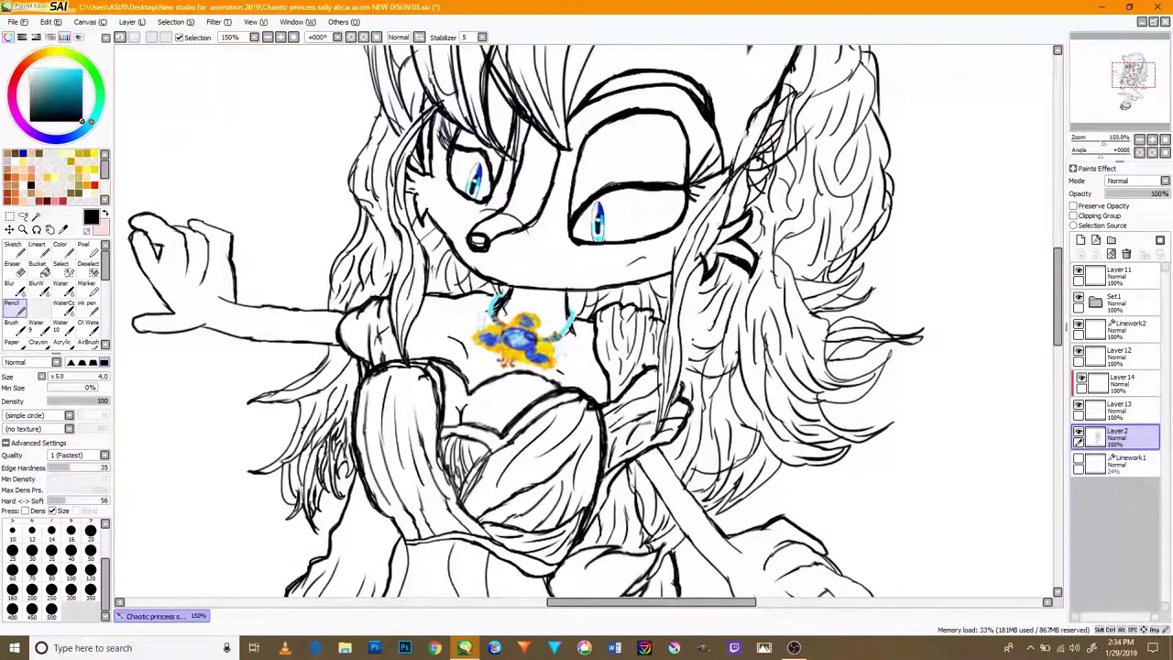
- Retouch the side edge of the bodice below the off-shoulder sleeve with Pencil strokes
scroll(669, 545, up, 2)
drag(595, 536, 591, 485)
drag(594, 438, 569, 495)
drag(583, 409, 561, 535)
drag(547, 431, 538, 454)
drag(543, 442, 502, 510)
- Erase stray line ends beside the hair lock over the sleeve and redraw the sleeve folds up to the lock with the Pencil
key(e)
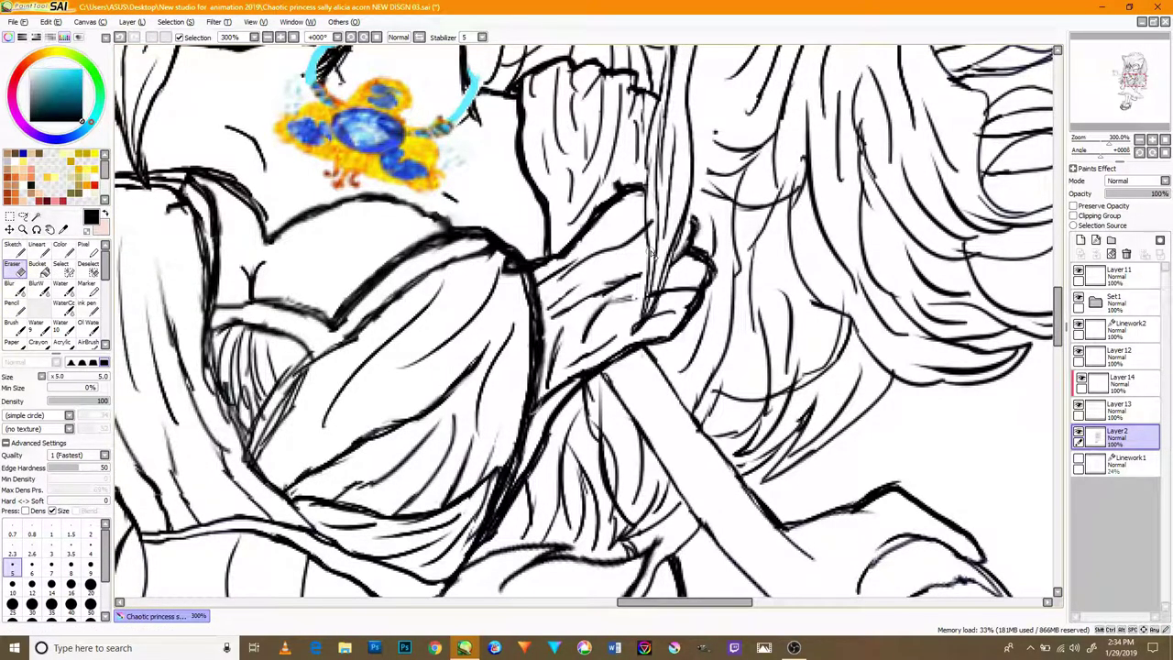
scroll(646, 248, up, 3)
drag(653, 372, 636, 413)
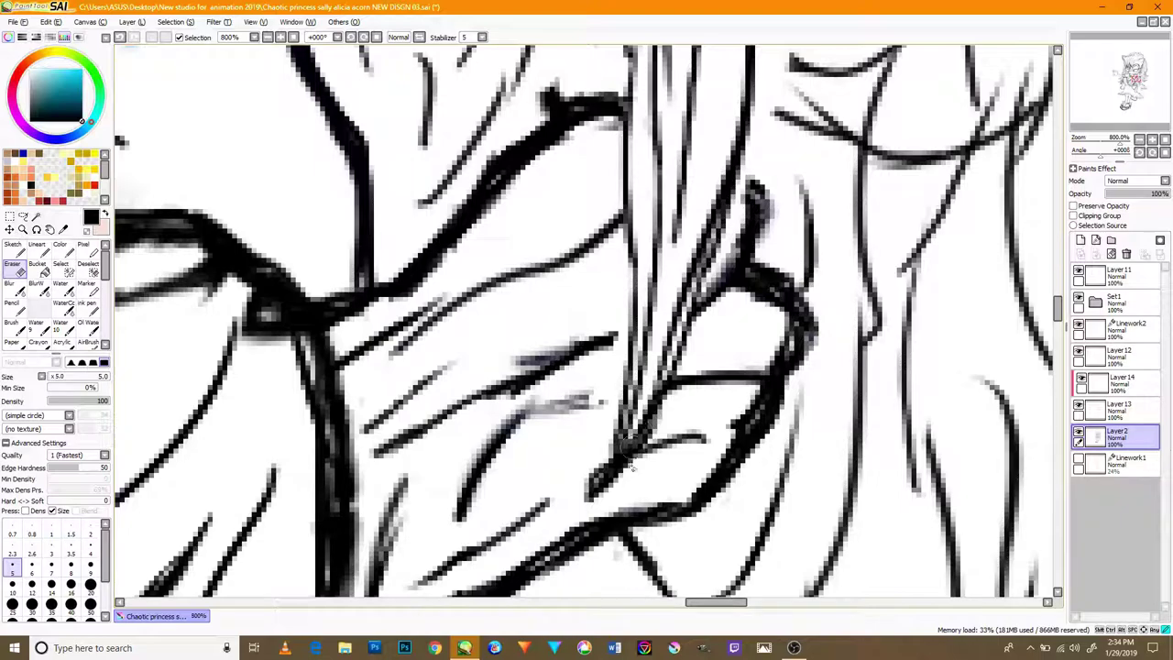
click(16, 310)
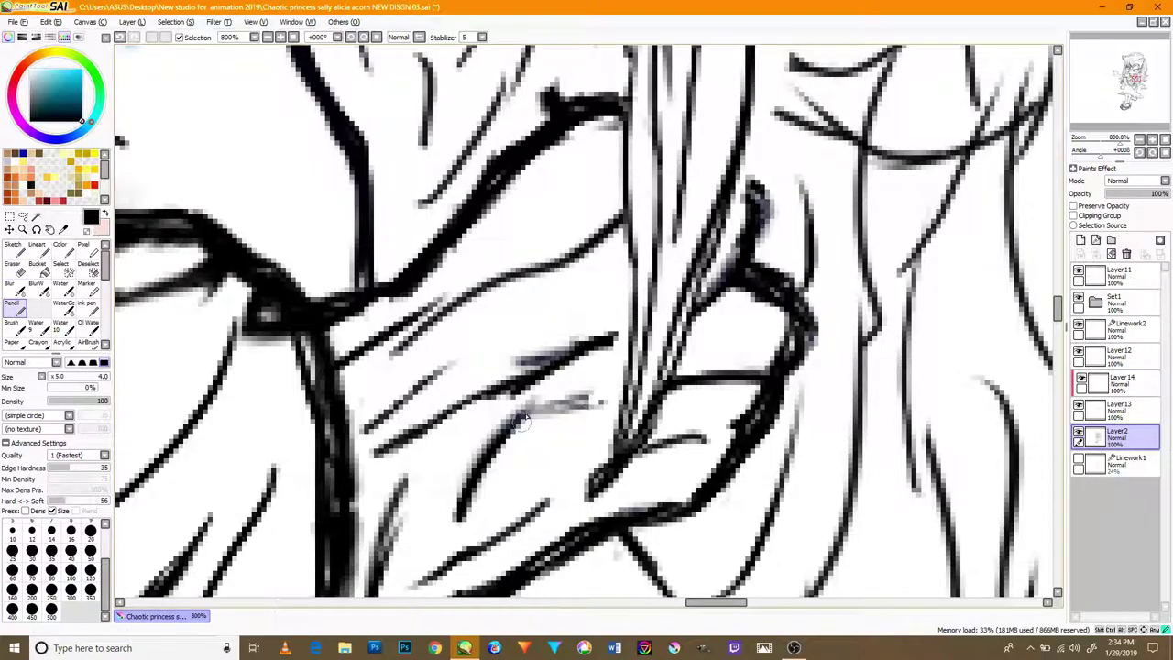
drag(515, 422, 628, 384)
drag(608, 341, 629, 336)
drag(616, 99, 632, 107)
drag(758, 190, 740, 172)
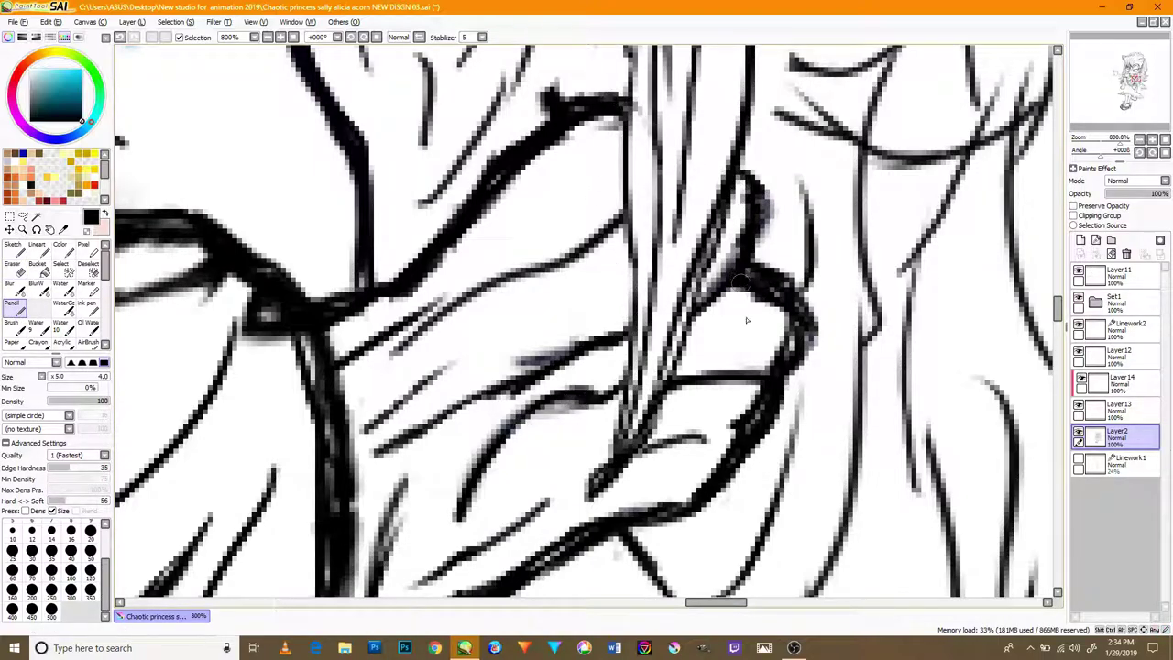
- Examine the linework of both sleeves, the bodice panels and the waistline for gaps and rough overlaps
mouse_move(412, 262)
mouse_down()
mouse_move(487, 430)
mouse_move(444, 341)
mouse_up()
drag(452, 403, 453, 350)
drag(627, 278, 614, 231)
scroll(807, 374, down, 5)
scroll(462, 295, up, 5)
scroll(462, 304, down, 3)
scroll(461, 305, up, 1)
scroll(588, 513, up, 2)
drag(464, 484, 336, 509)
scroll(636, 456, down, 5)
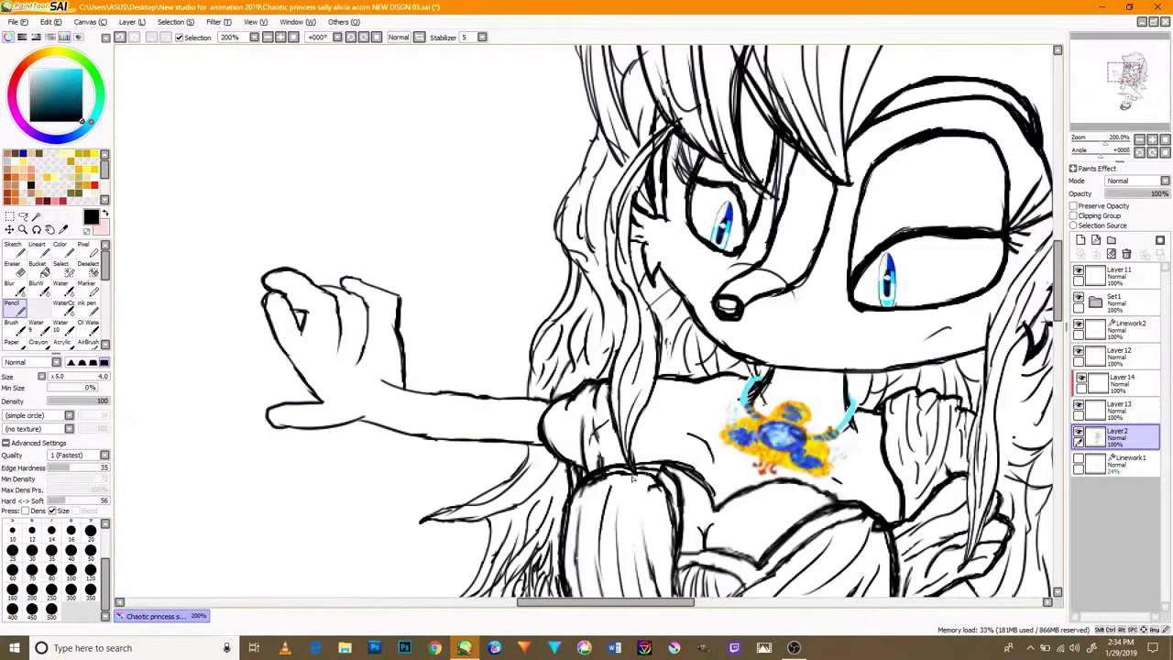
scroll(570, 472, up, 4)
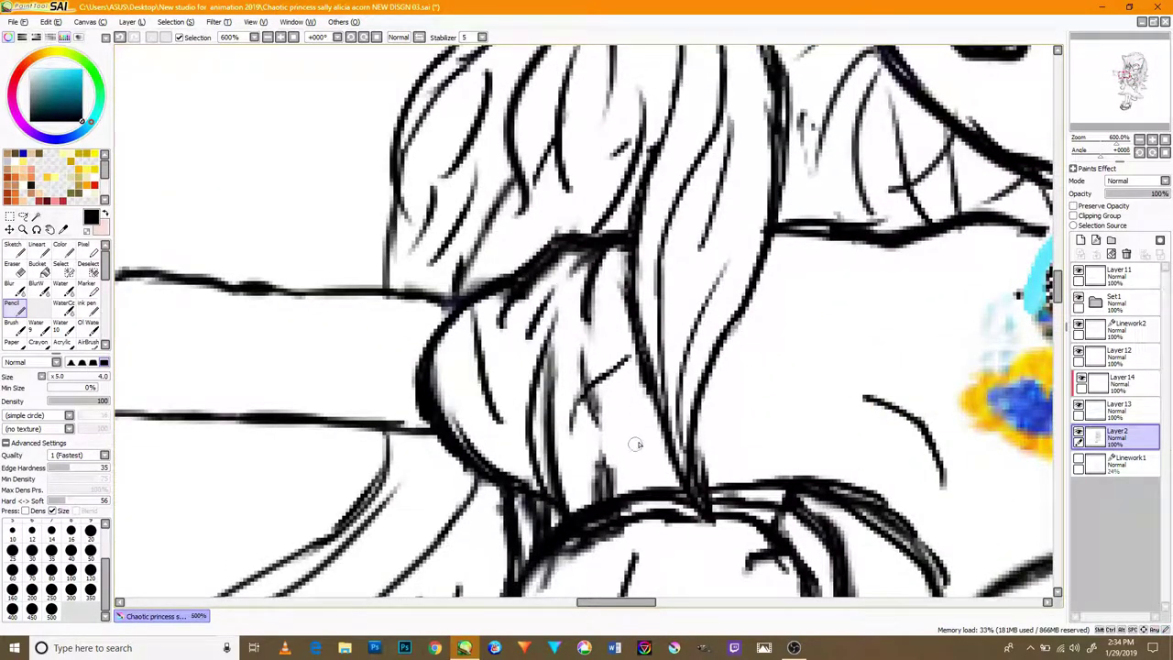
scroll(653, 418, down, 3)
scroll(653, 418, up, 2)
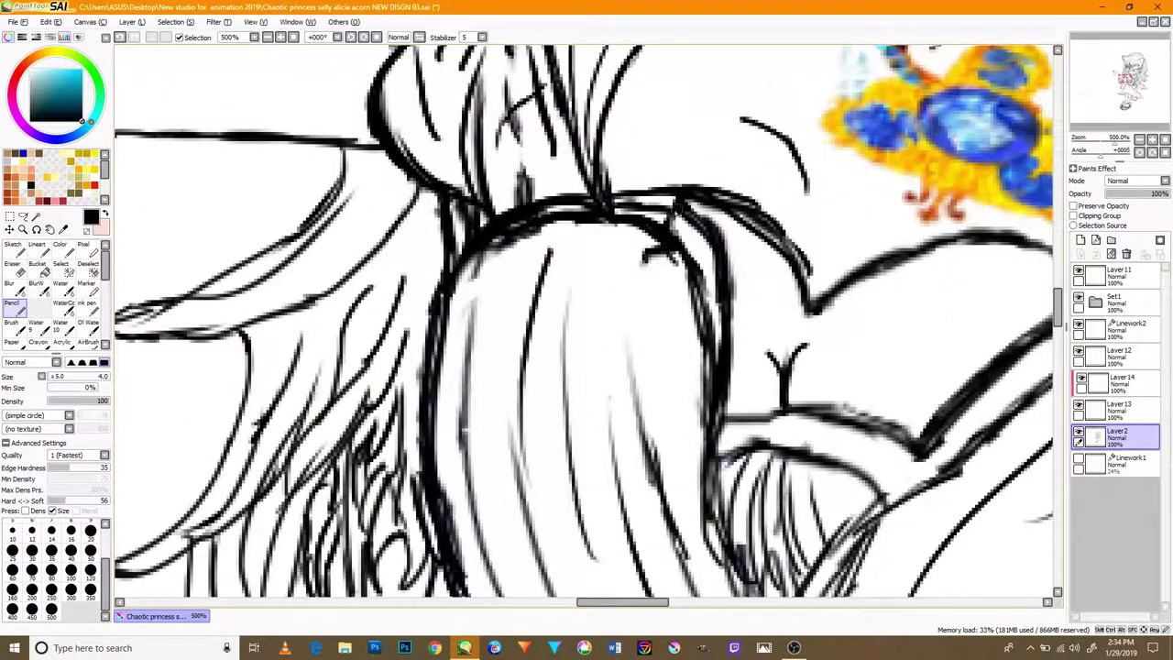
scroll(678, 367, down, 3)
scroll(599, 399, up, 2)
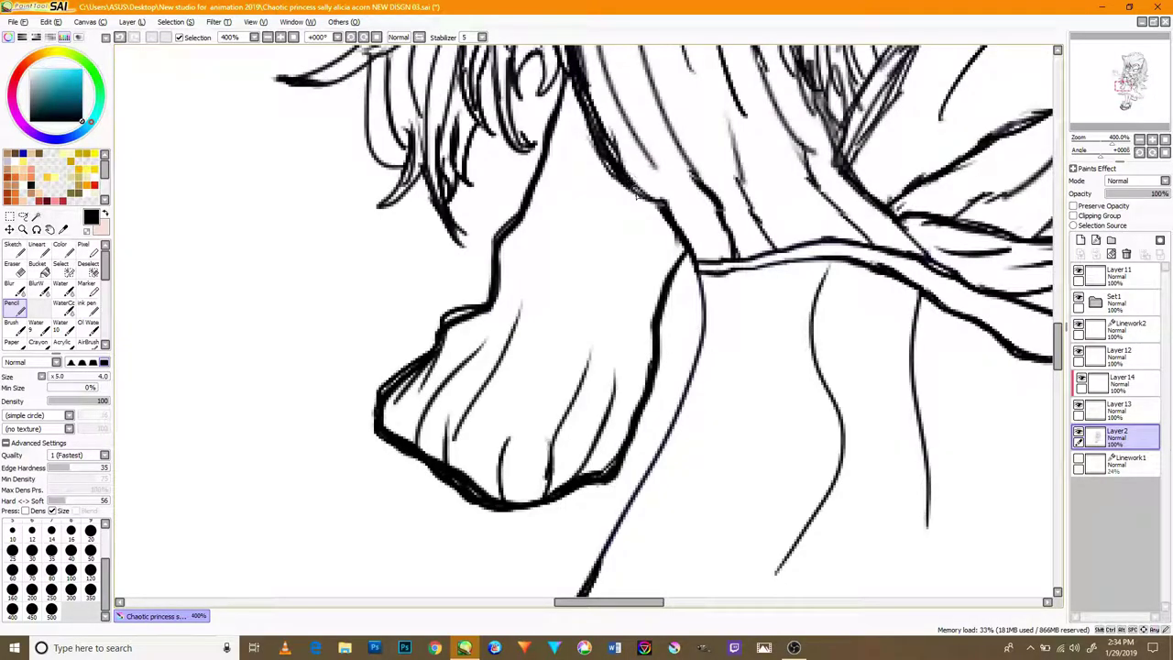
drag(907, 248, 709, 369)
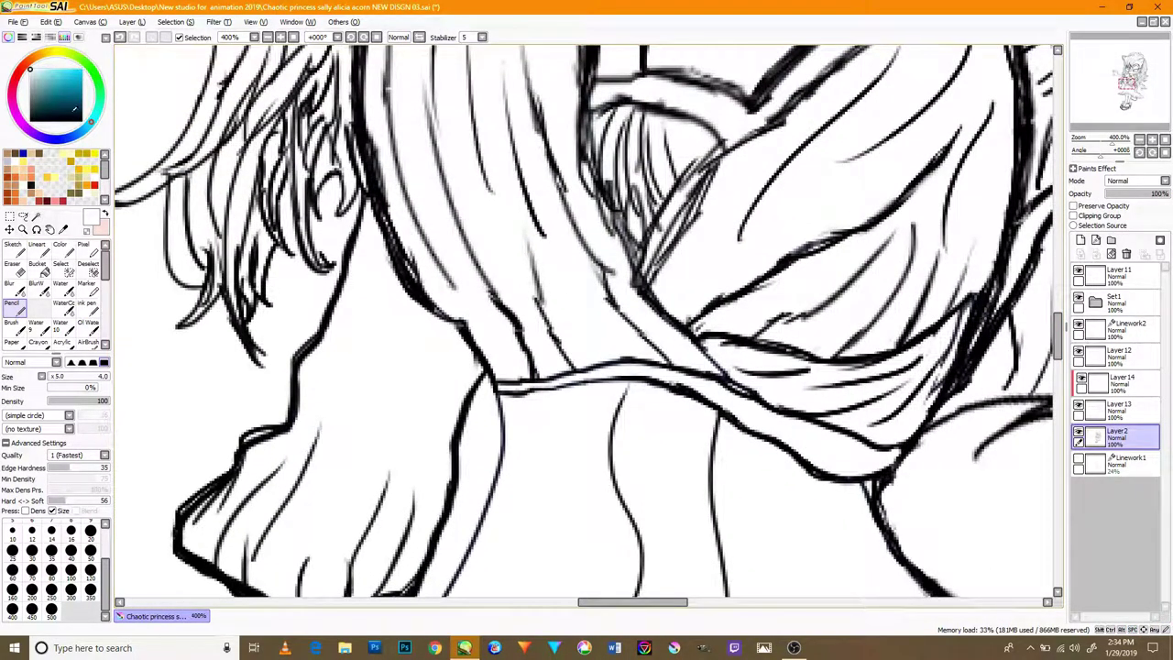
- Resample the black line color from the drawing and inspect the linework from the bodice up to the face
right_click(786, 351)
drag(787, 351, 629, 338)
drag(701, 277, 602, 340)
drag(644, 123, 548, 450)
drag(733, 294, 605, 273)
drag(715, 159, 682, 278)
drag(680, 428, 678, 275)
drag(767, 154, 660, 366)
drag(616, 182, 641, 315)
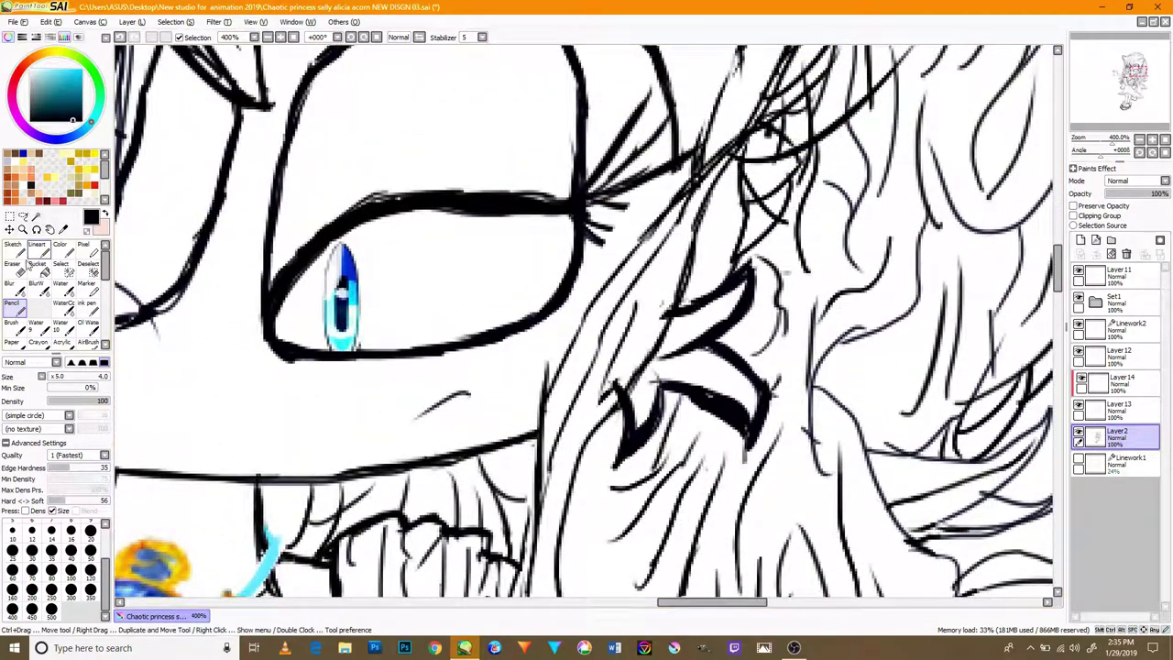
- Draw a fan of eyelashes at the larger eye's outer corner and thicken the top and outer side of its outline with the Pencil
key(e)
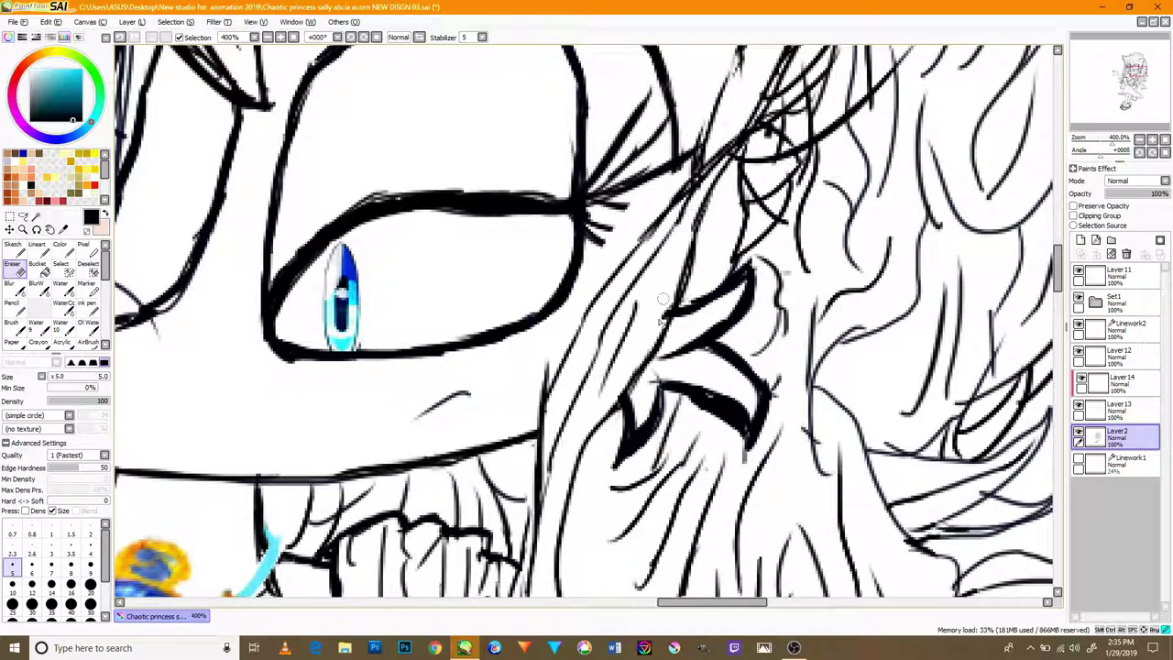
drag(495, 312, 721, 353)
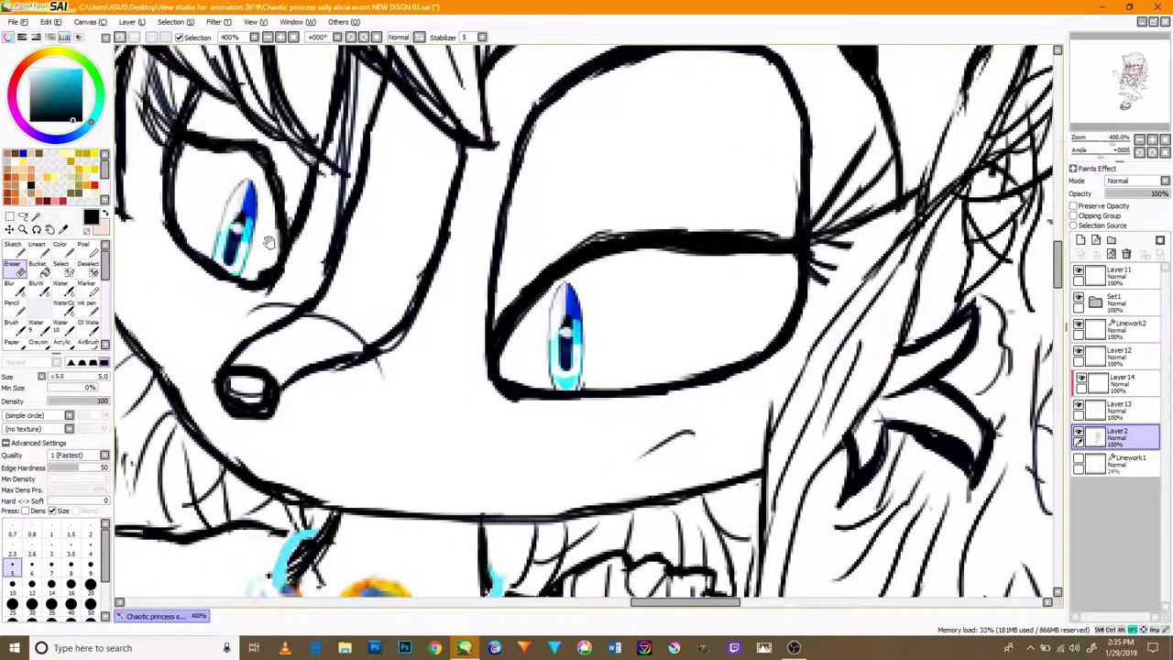
drag(302, 254, 540, 455)
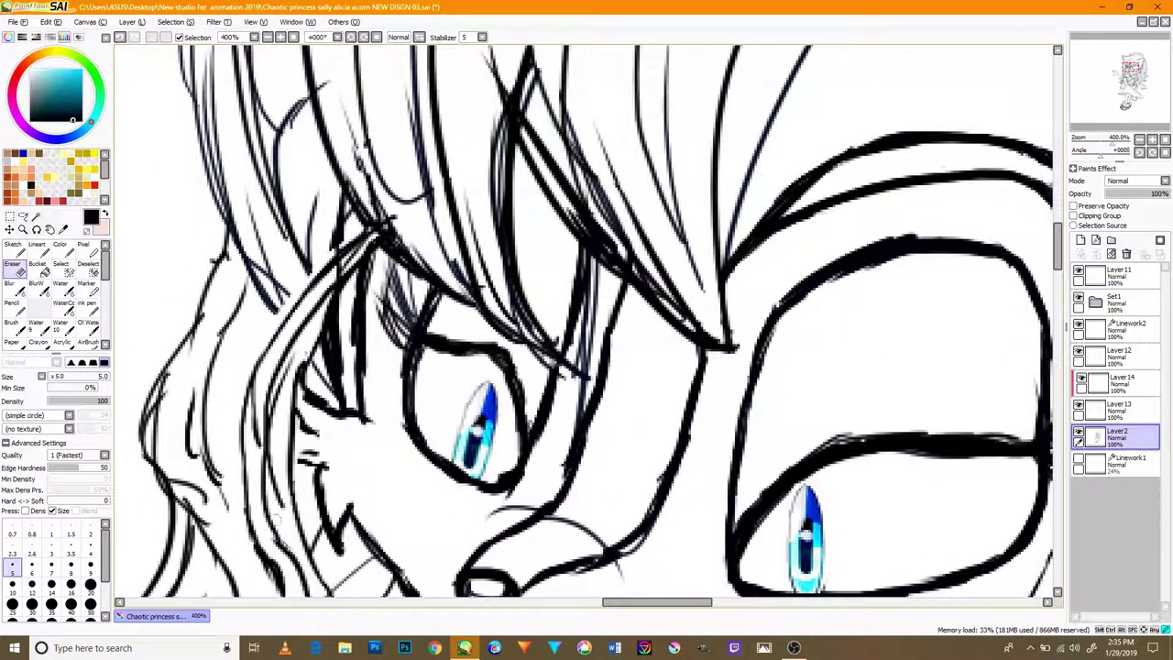
click(19, 308)
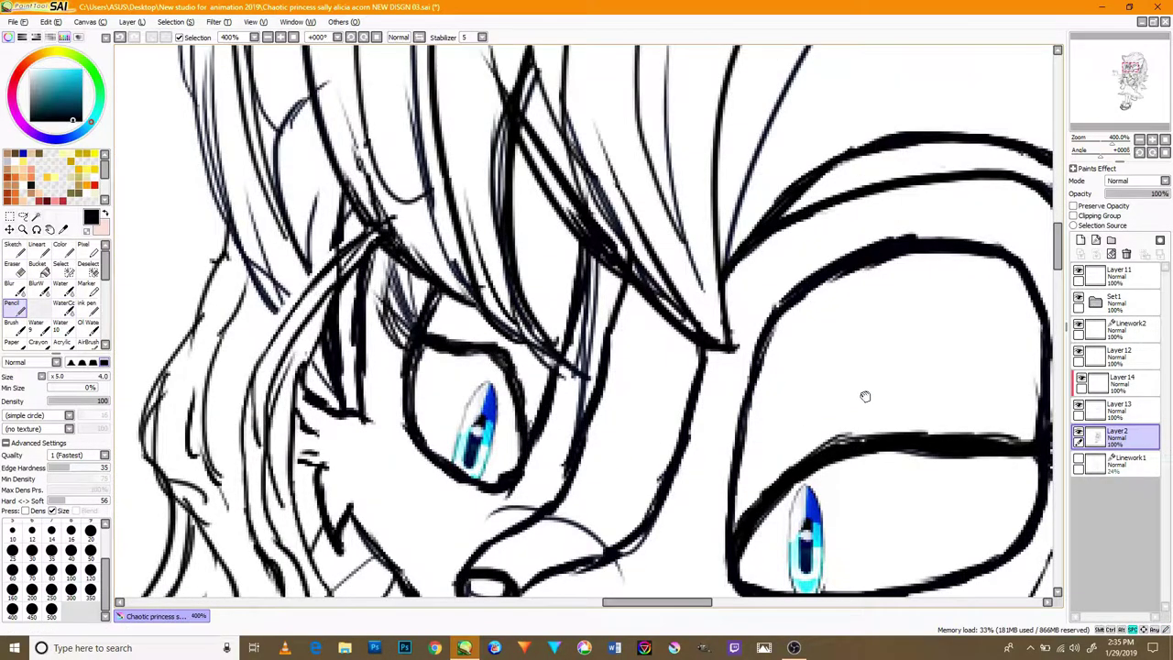
drag(872, 393, 731, 404)
mouse_move(913, 471)
mouse_down()
mouse_move(981, 481)
mouse_move(1005, 434)
mouse_up()
drag(945, 445, 1017, 415)
mouse_move(907, 436)
mouse_down()
mouse_move(944, 338)
mouse_move(962, 409)
mouse_up()
drag(953, 412, 949, 390)
drag(929, 442, 997, 398)
mouse_move(908, 491)
mouse_down()
mouse_move(968, 478)
mouse_move(990, 451)
mouse_up()
drag(902, 466, 972, 461)
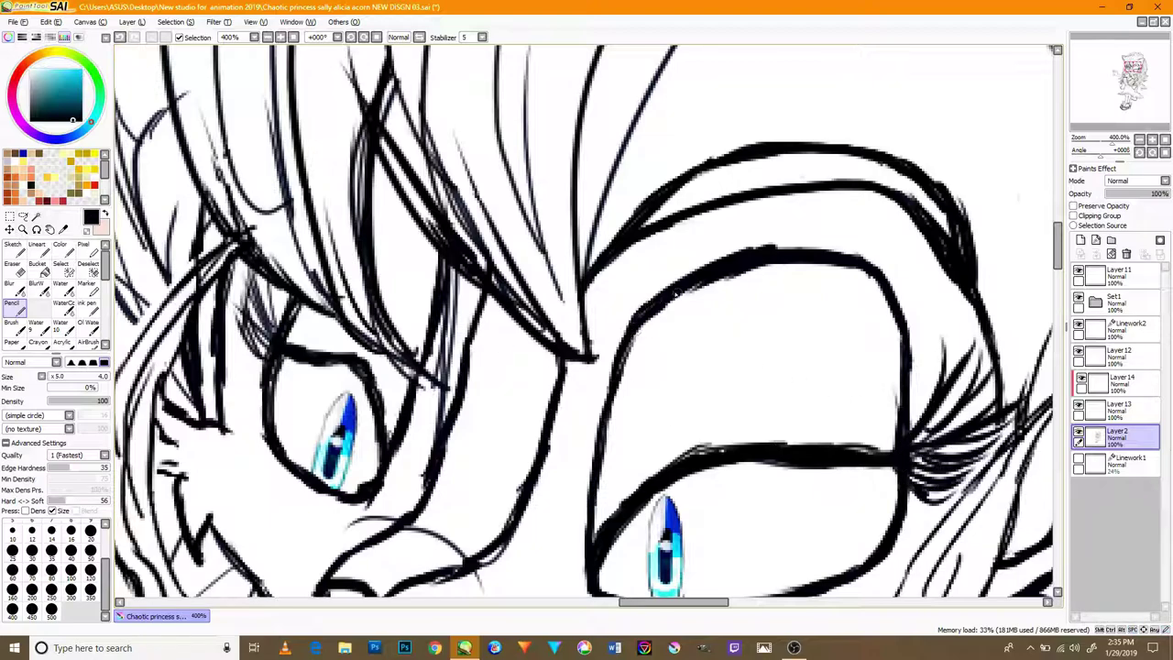
drag(770, 256, 882, 271)
mouse_move(889, 413)
mouse_down()
mouse_move(895, 326)
mouse_move(866, 277)
mouse_up()
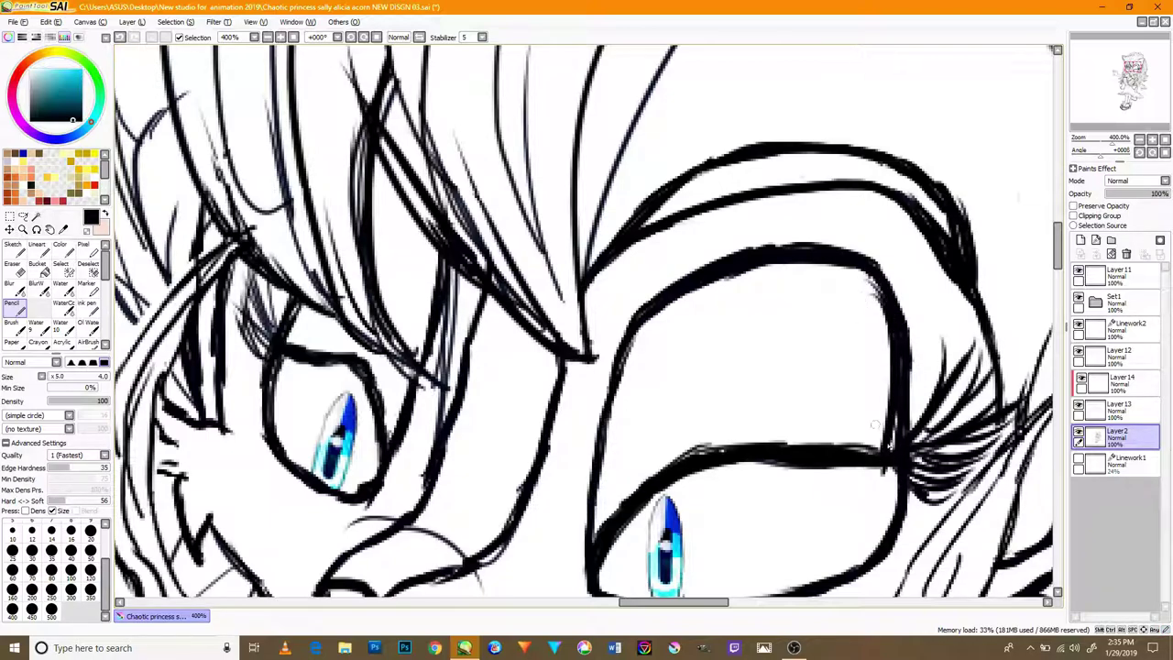
- Darken the lashes above the smaller eye and thicken that eye's outline with Pencil strokes
drag(517, 355, 659, 474)
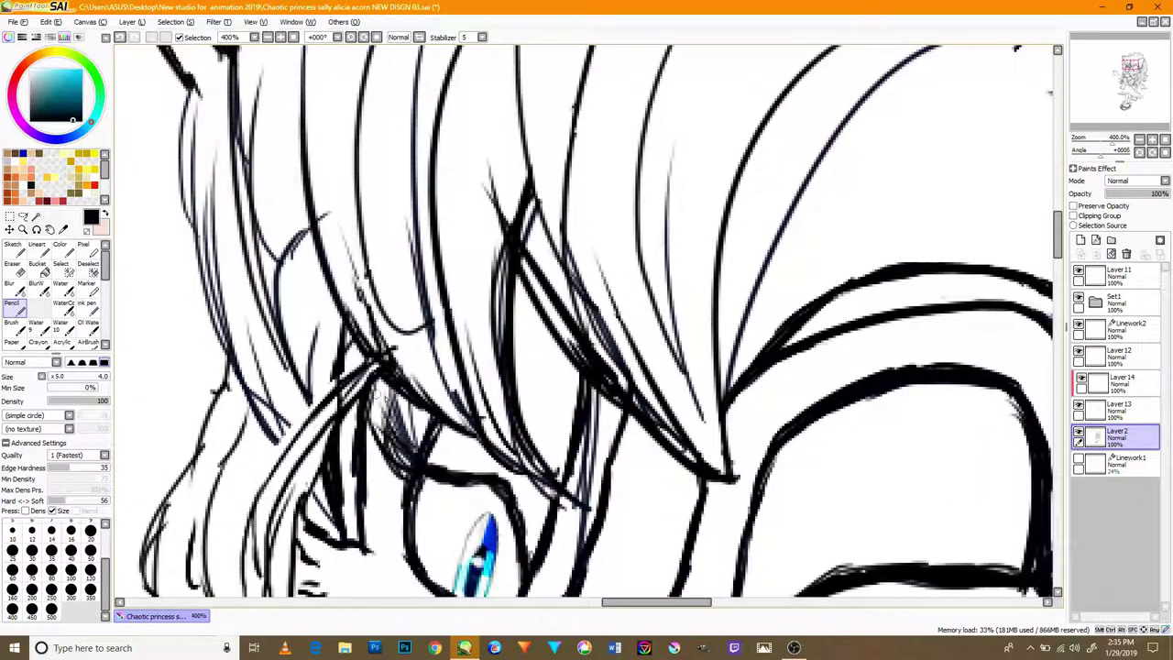
mouse_move(380, 396)
mouse_down()
mouse_move(403, 480)
mouse_move(419, 452)
mouse_move(413, 471)
mouse_up()
drag(424, 478, 459, 392)
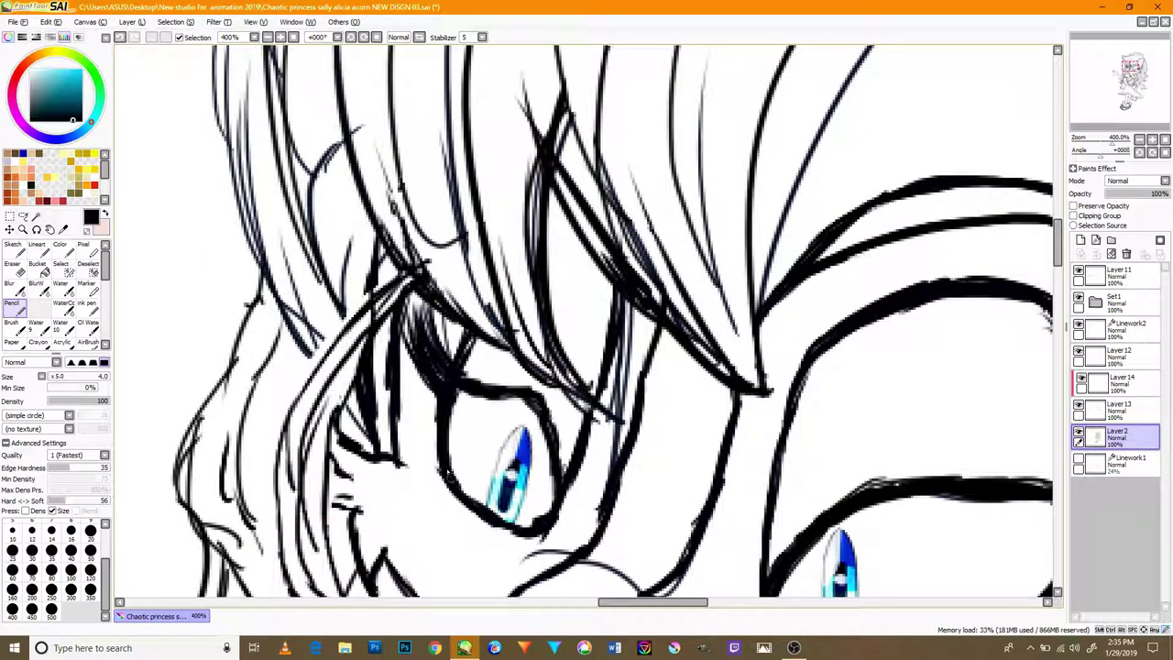
scroll(509, 509, down, 3)
scroll(490, 469, up, 5)
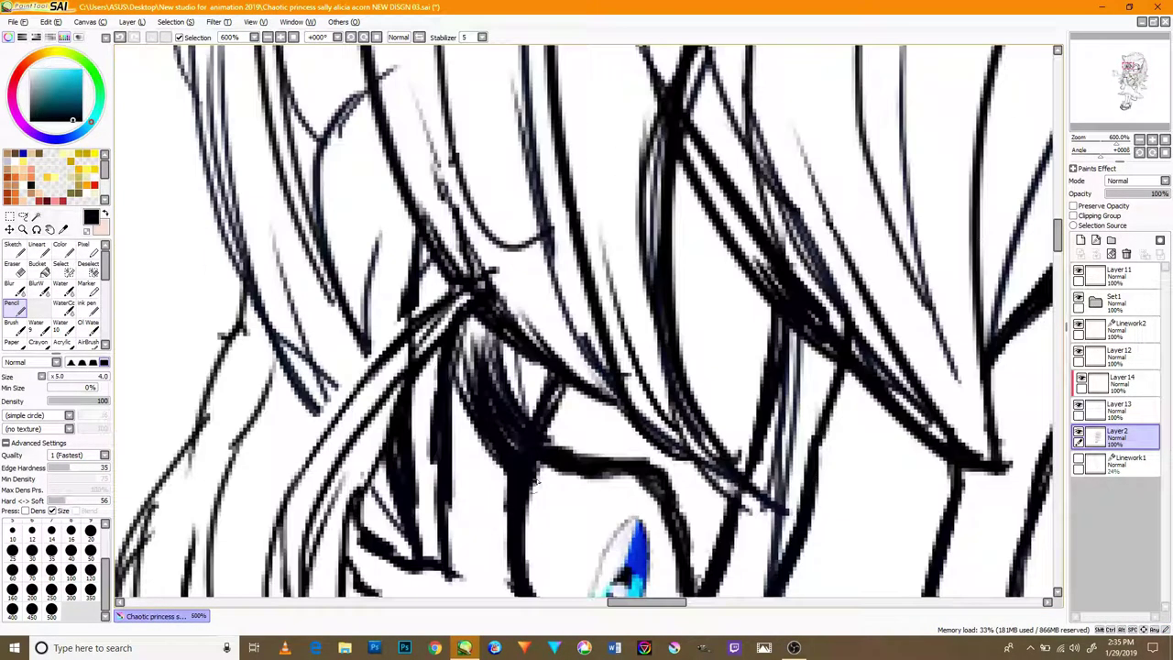
drag(547, 423, 526, 282)
mouse_move(647, 539)
mouse_down()
mouse_move(572, 522)
mouse_move(486, 385)
mouse_move(484, 321)
mouse_move(488, 434)
mouse_move(602, 520)
mouse_up()
scroll(666, 459, down, 5)
- Thicken the lower outline of the larger eye beneath the pupil with long Pencil strokes
scroll(779, 490, up, 4)
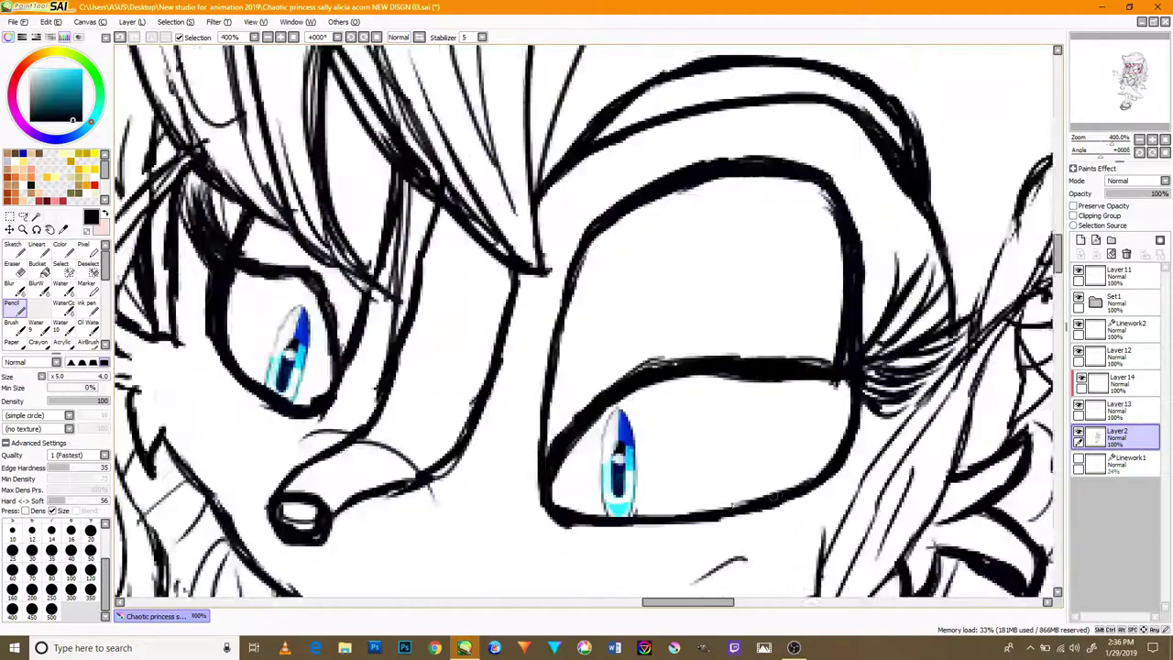
drag(524, 532, 681, 529)
drag(561, 539, 777, 505)
drag(607, 545, 683, 530)
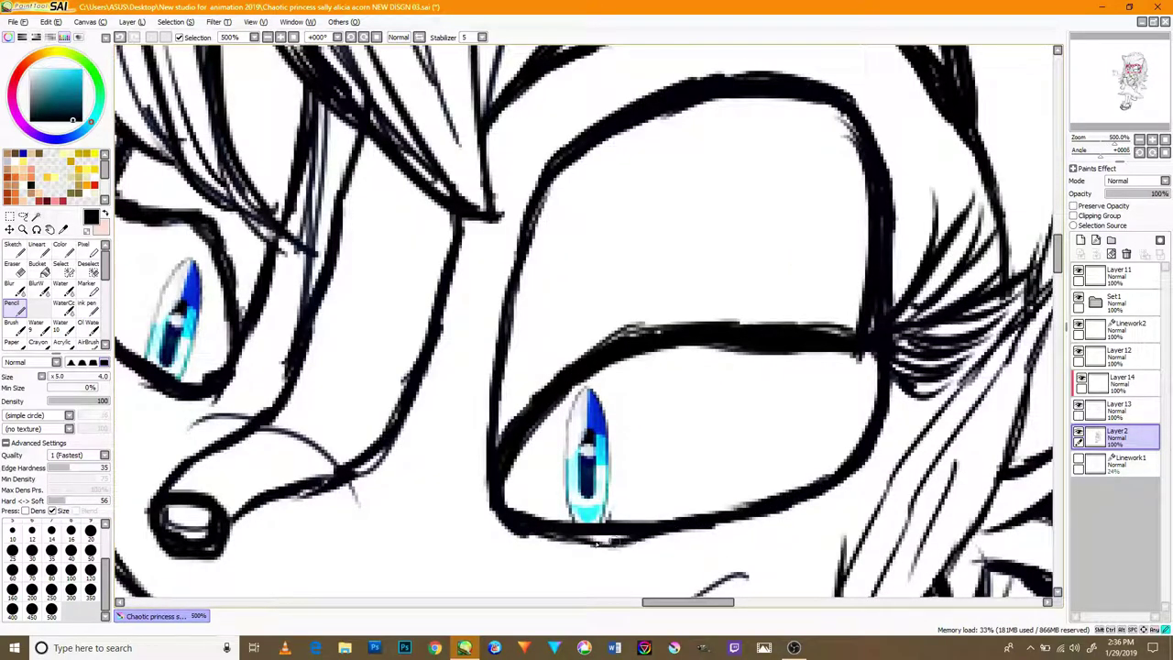
scroll(678, 527, down, 3)
scroll(550, 417, up, 1)
- Thicken the inner side of the larger eye's outline, from the upper curve down towards the inner corner
drag(615, 443, 621, 294)
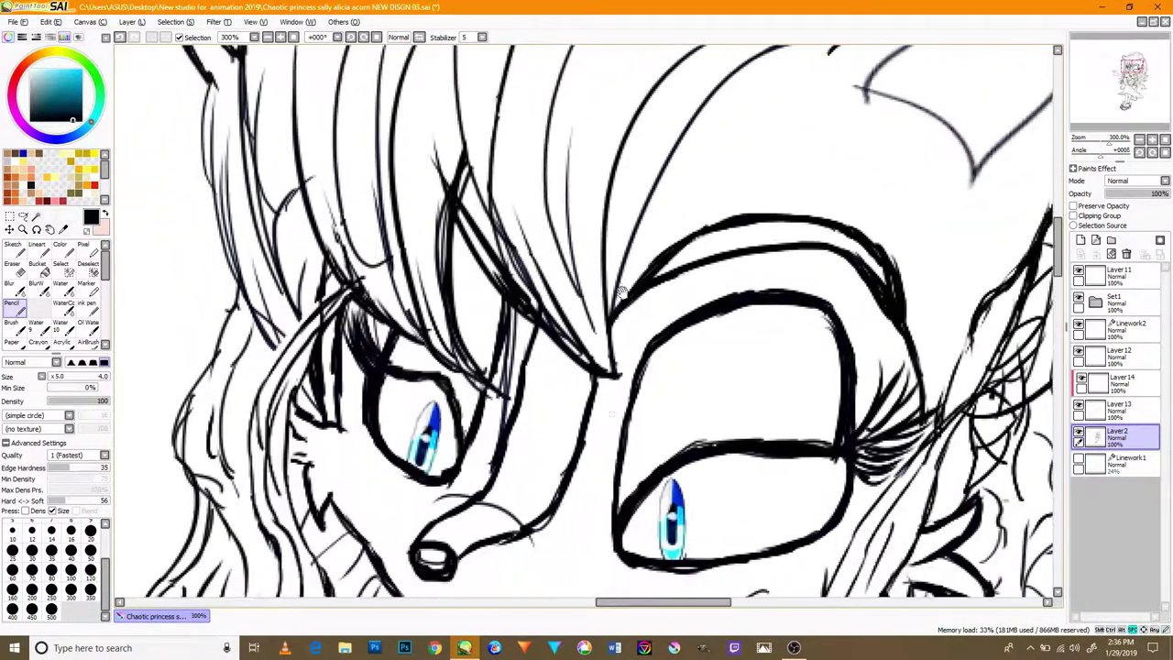
drag(612, 472, 563, 401)
scroll(567, 421, up, 5)
mouse_move(552, 458)
mouse_down()
mouse_move(563, 297)
mouse_move(581, 340)
mouse_move(548, 431)
mouse_up()
mouse_move(526, 499)
mouse_down()
mouse_move(559, 256)
mouse_move(590, 156)
mouse_up()
drag(596, 145, 558, 268)
drag(543, 316, 500, 451)
drag(585, 248, 533, 474)
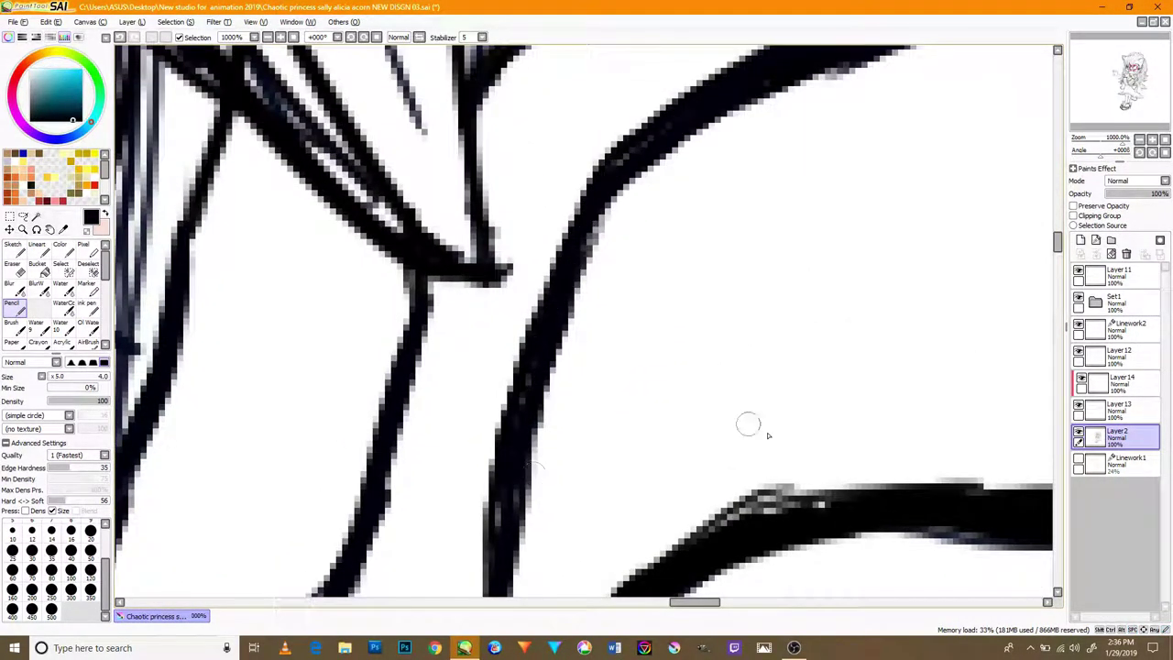
- Fill the light gaps and smooth the upper edge of the larger eye's eyelid line
drag(738, 538, 686, 564)
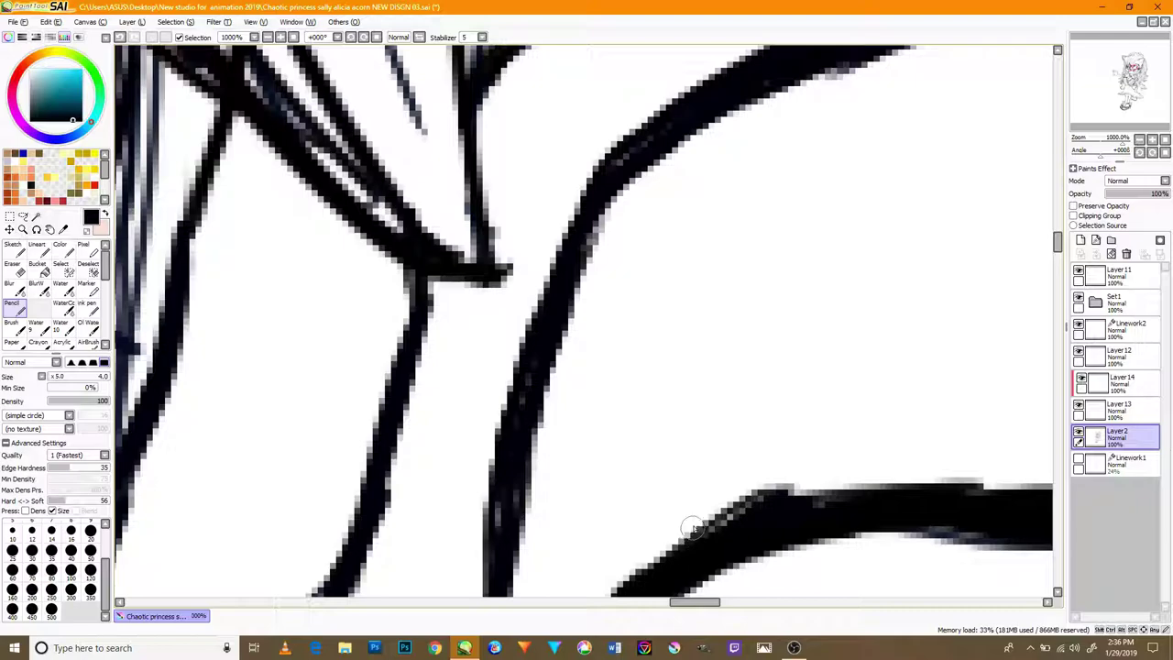
drag(838, 489, 570, 409)
drag(970, 413, 771, 435)
drag(971, 419, 806, 424)
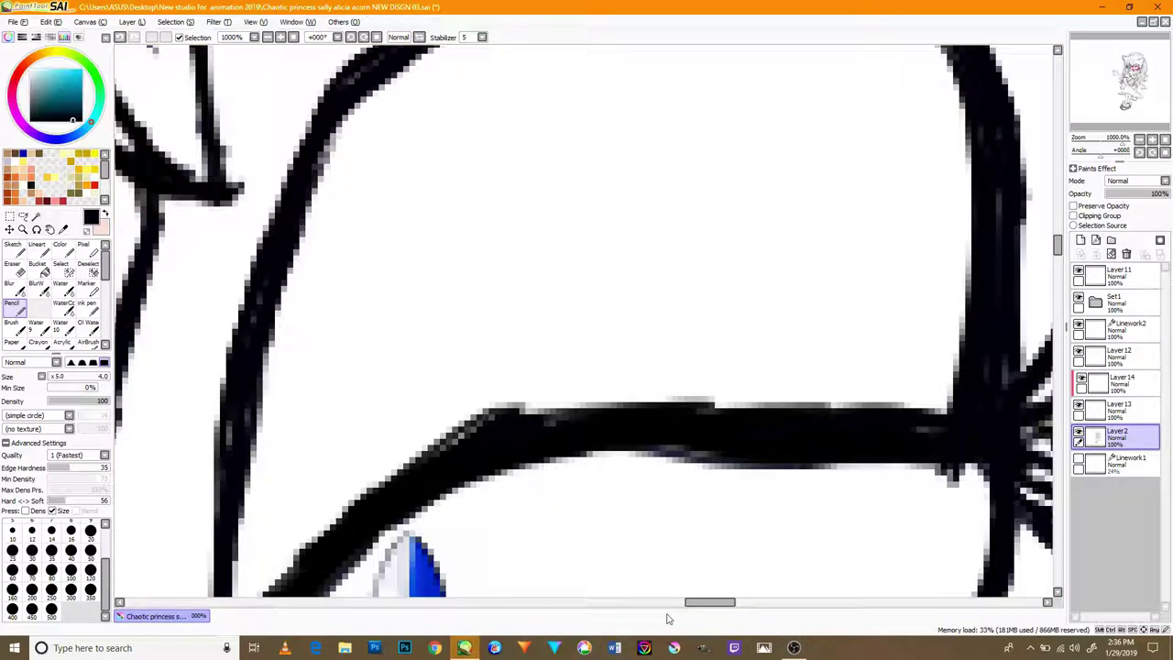
scroll(805, 465, down, 10)
mouse_move(361, 334)
mouse_down()
mouse_move(365, 392)
mouse_move(349, 360)
mouse_up()
drag(406, 349, 387, 409)
drag(406, 365, 425, 398)
drag(448, 334, 424, 407)
drag(444, 337, 413, 389)
right_click(373, 5)
click(358, 124)
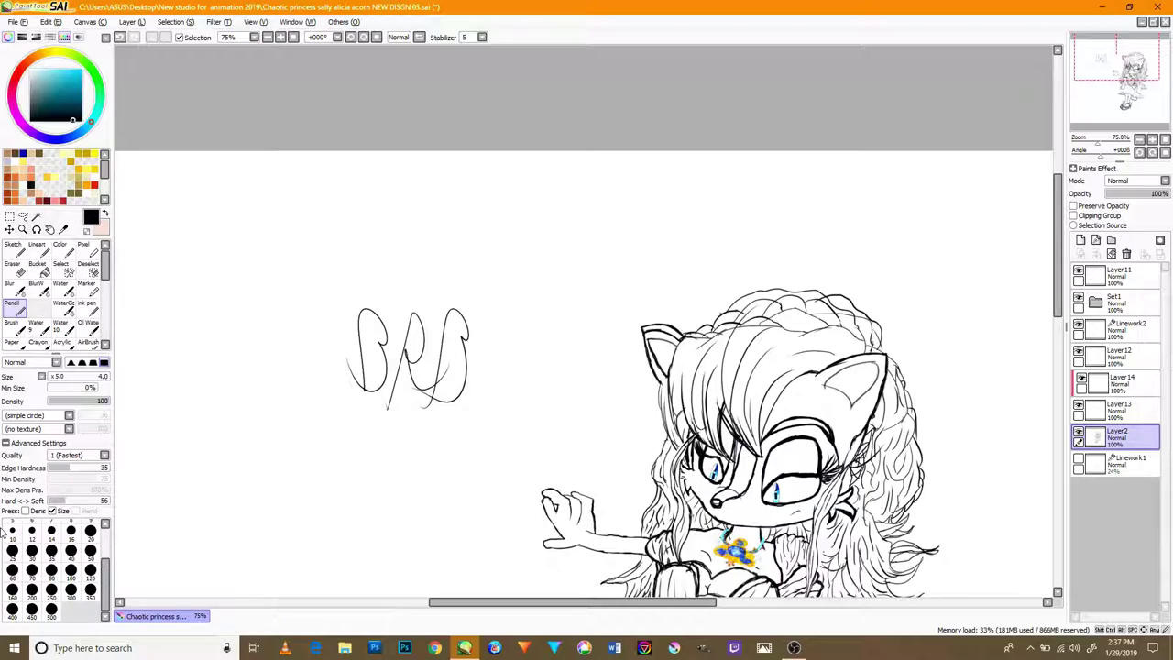
key(ctrl+z)
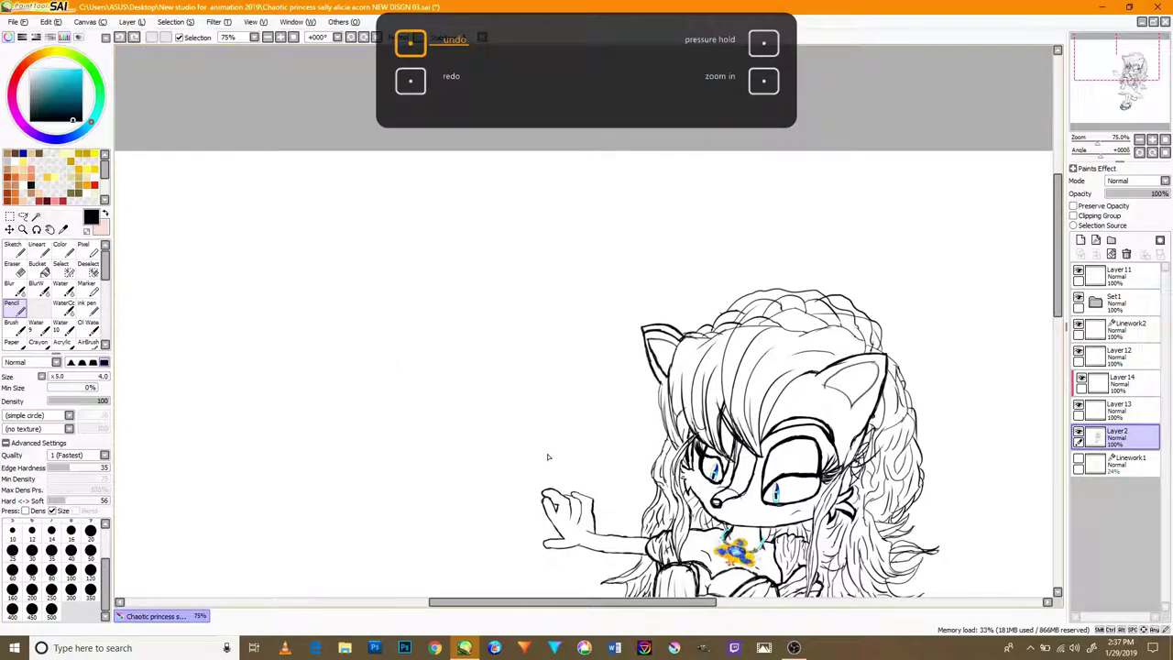
- Darken the narrow hair strands hanging between the two eyes beside the smaller eye with the Pencil
drag(752, 386, 717, 240)
scroll(672, 401, up, 7)
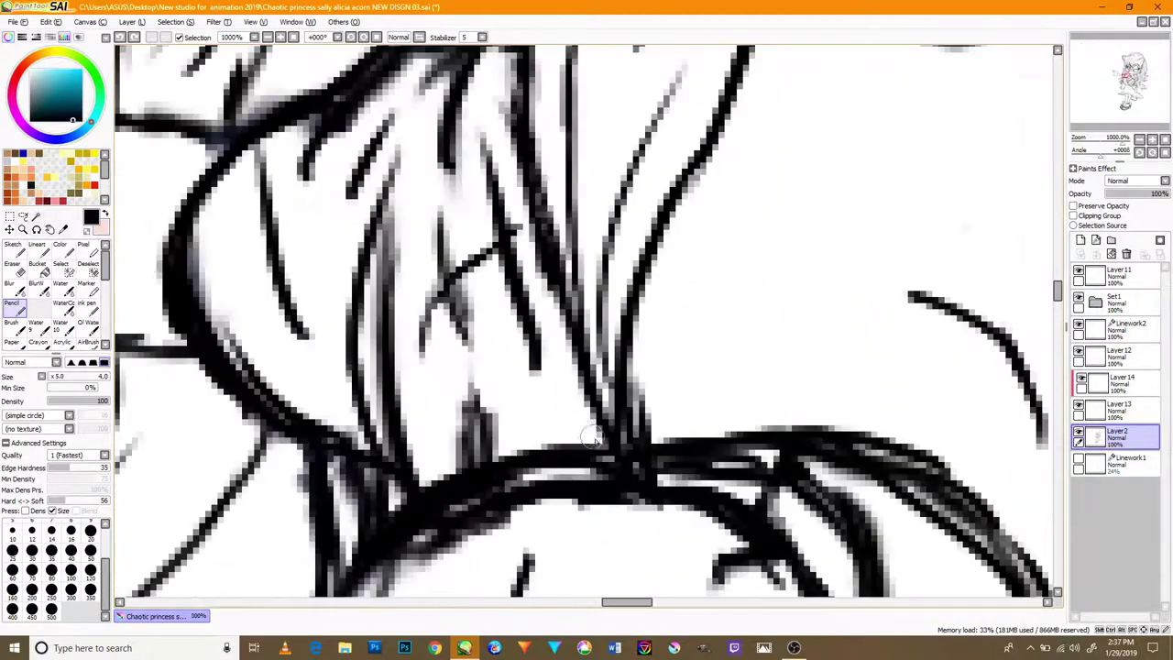
scroll(692, 422, down, 4)
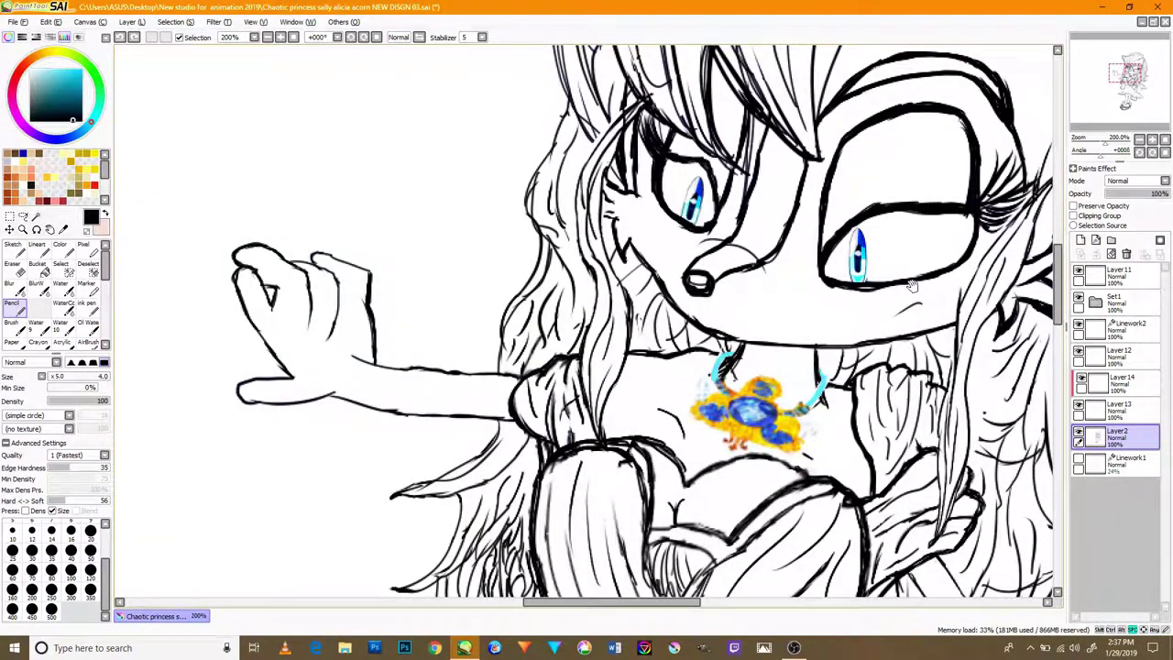
scroll(917, 287, up, 4)
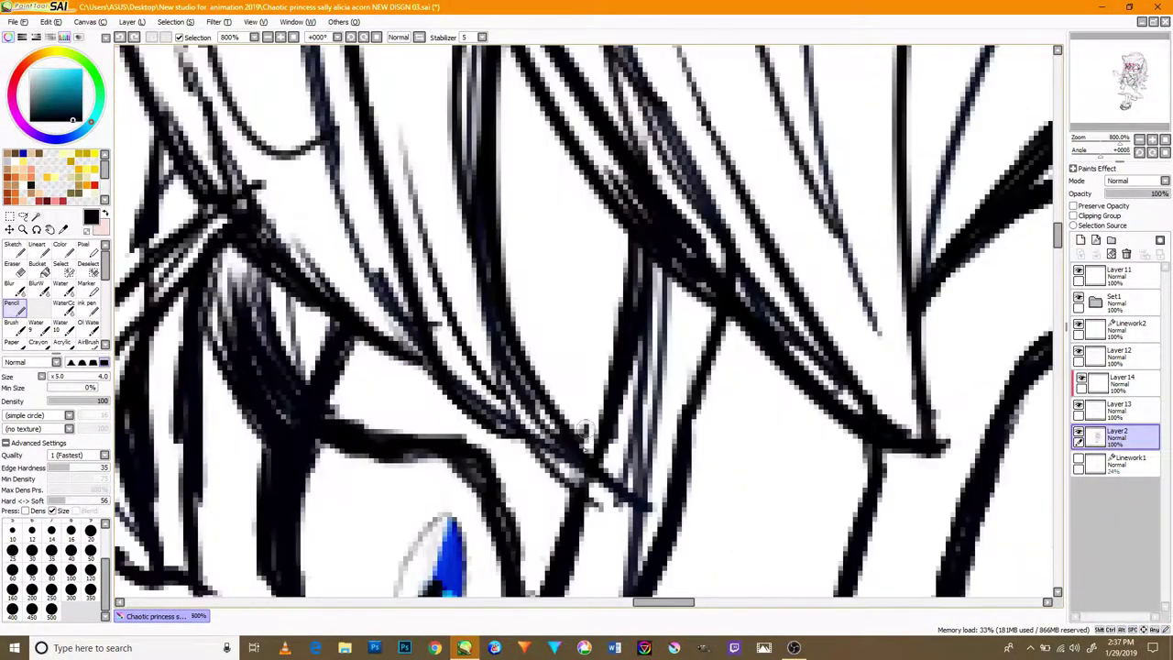
drag(597, 449, 612, 302)
mouse_move(634, 260)
mouse_down()
mouse_move(641, 476)
mouse_move(631, 356)
mouse_up()
scroll(636, 346, down, 2)
scroll(472, 376, up, 1)
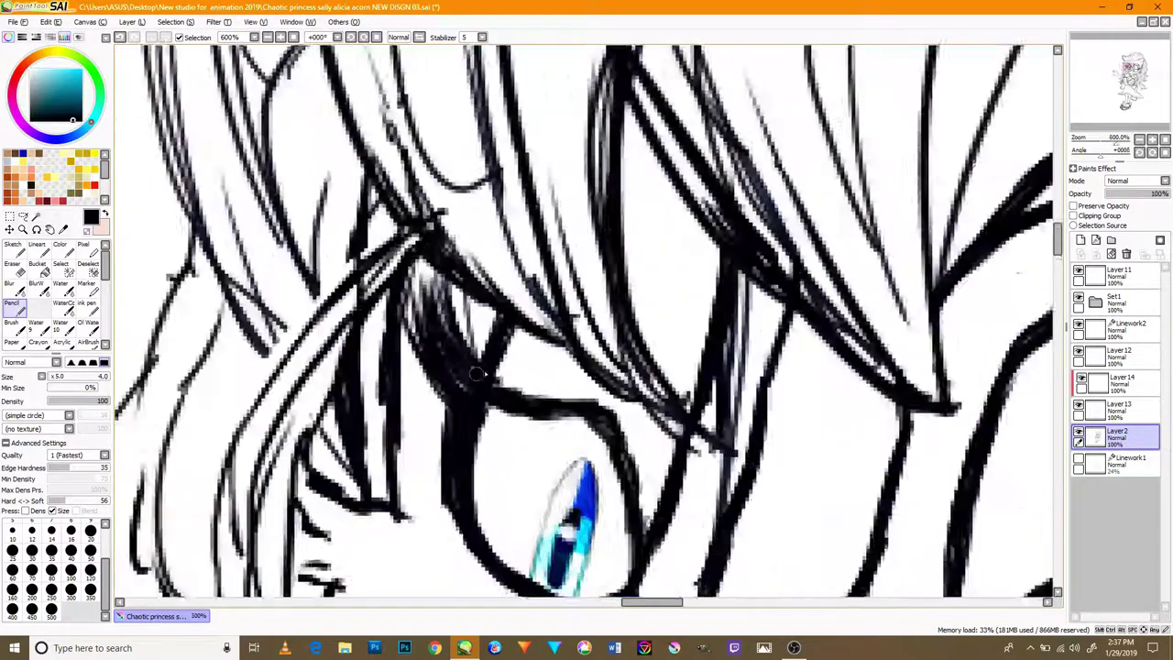
- Add more eyelash strokes at the outer corner of the smaller eye under the bangs
scroll(471, 374, up, 2)
drag(350, 374, 443, 401)
drag(349, 425, 443, 399)
drag(343, 317, 423, 403)
drag(349, 367, 407, 416)
scroll(336, 368, down, 4)
scroll(349, 376, down, 2)
- Add further upward and downward lash strokes at the outer corner of the larger eye
scroll(486, 398, up, 4)
drag(683, 437, 749, 418)
mouse_move(673, 422)
mouse_down()
mouse_move(746, 321)
mouse_move(737, 314)
mouse_up()
scroll(691, 387, down, 4)
scroll(691, 407, up, 2)
drag(651, 373, 717, 398)
drag(650, 377, 711, 402)
- Draw extra Pencil strokes along the bangs' edge beside the forehead, from the pointed tip upward past the brow
scroll(685, 385, down, 2)
scroll(658, 188, up, 1)
drag(658, 188, 528, 486)
drag(553, 426, 560, 260)
scroll(540, 442, up, 2)
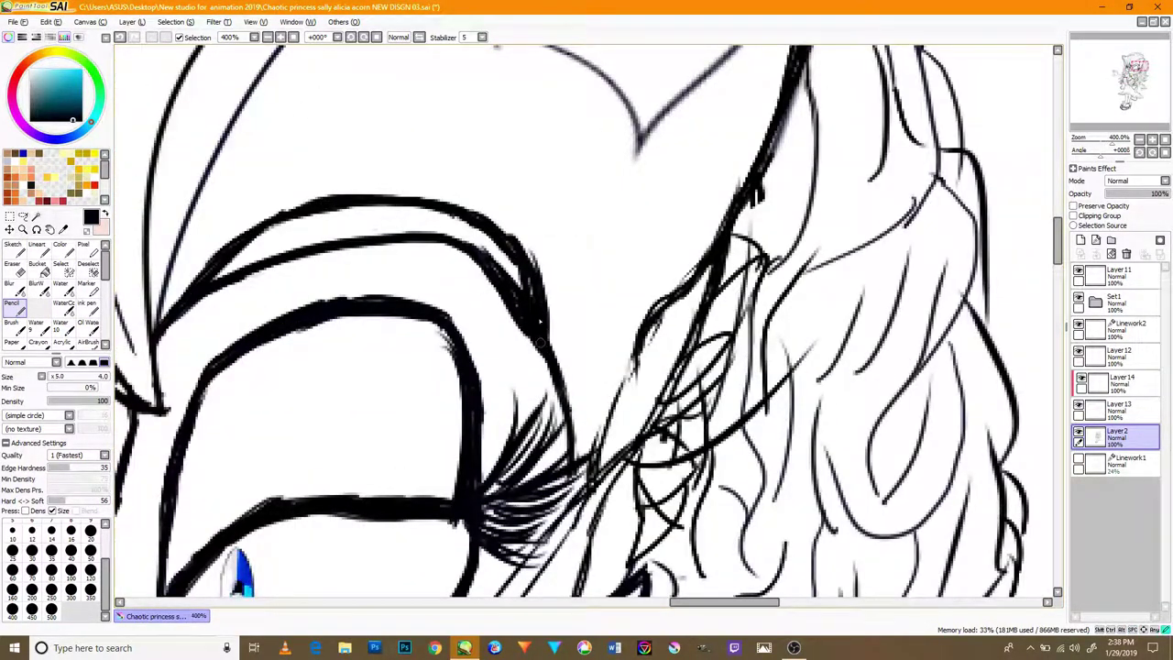
scroll(531, 310, down, 3)
scroll(403, 327, up, 3)
scroll(511, 339, up, 1)
mouse_move(561, 190)
mouse_down()
mouse_move(551, 423)
mouse_move(539, 403)
mouse_up()
scroll(552, 402, down, 1)
mouse_move(574, 213)
mouse_down()
mouse_move(516, 406)
mouse_move(542, 202)
mouse_up()
drag(500, 415, 633, 174)
drag(502, 322, 678, 181)
drag(600, 202, 776, 146)
scroll(582, 366, down, 1)
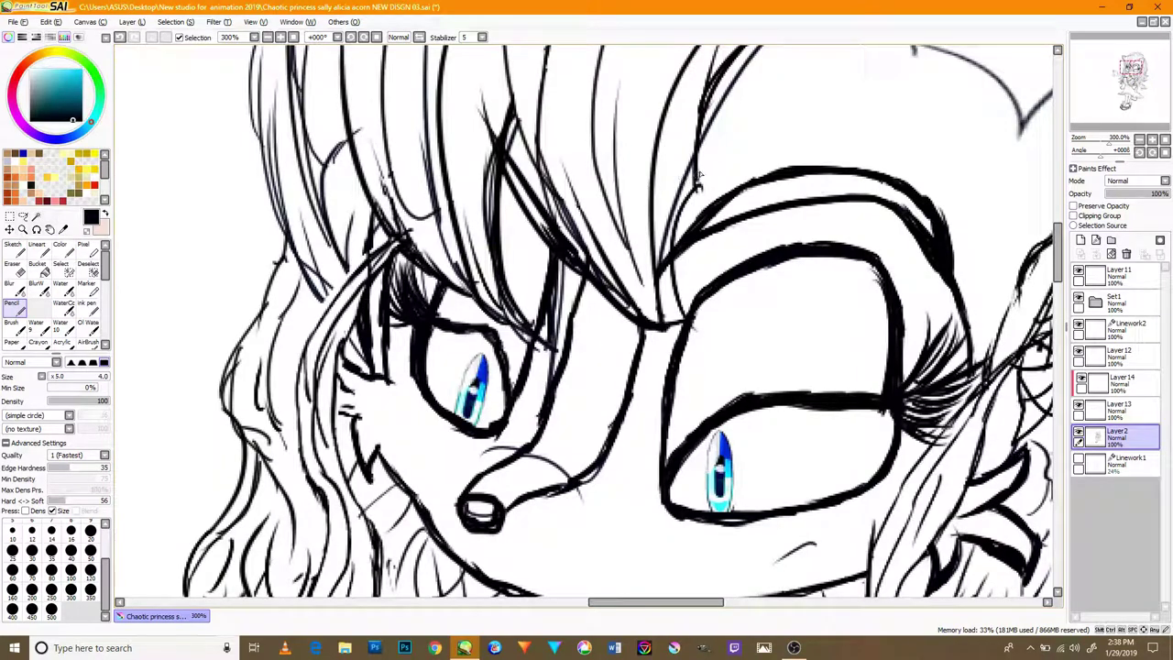
- Retrace the lower edge of the bangs above the smaller eye with Pencil strokes
drag(699, 179, 708, 341)
mouse_move(534, 330)
mouse_down()
mouse_move(501, 180)
mouse_move(443, 228)
mouse_up()
drag(475, 299, 429, 185)
drag(380, 232, 345, 135)
- Draw additional long strands through the bangs between the lower tips and the upper hair
drag(596, 220, 614, 309)
drag(669, 394, 616, 283)
drag(657, 373, 568, 158)
drag(643, 277, 648, 351)
drag(669, 396, 716, 125)
drag(600, 156, 674, 232)
drag(479, 385, 493, 116)
mouse_move(412, 367)
mouse_down()
mouse_move(454, 145)
mouse_move(495, 231)
mouse_up()
mouse_move(500, 158)
mouse_down()
mouse_move(451, 302)
mouse_move(523, 151)
mouse_move(451, 362)
mouse_up()
scroll(661, 378, down, 4)
scroll(697, 355, up, 3)
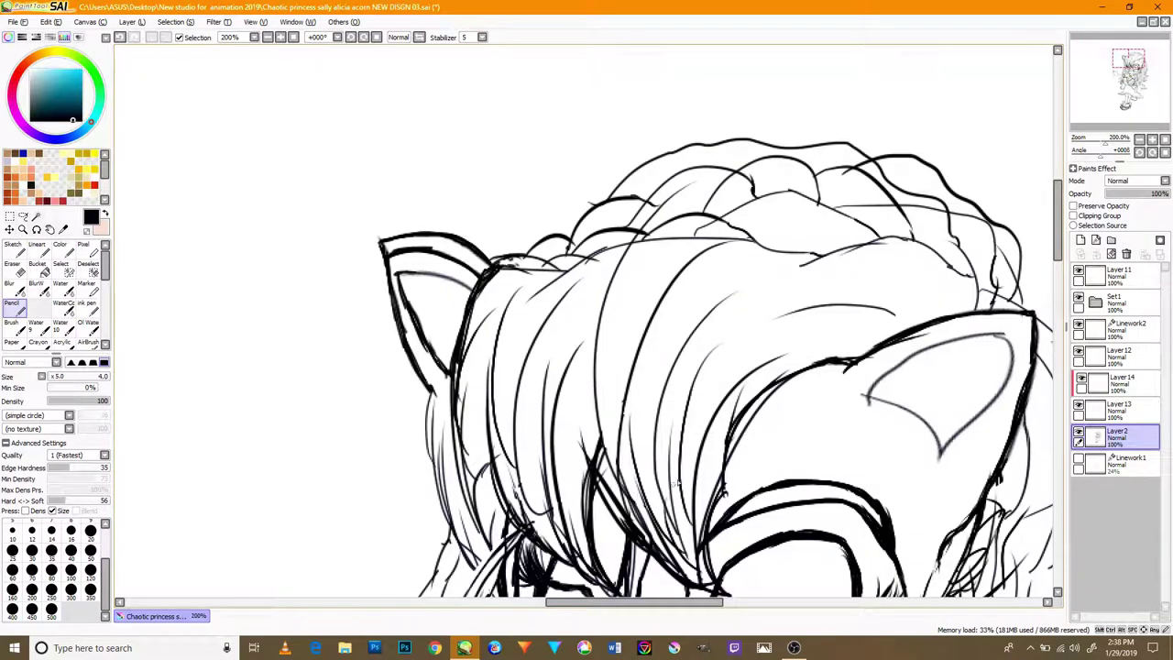
- Darken the bangs' lower edge and add short strands where the hair crosses above the smaller eye
scroll(675, 479, down, 2)
scroll(683, 436, up, 5)
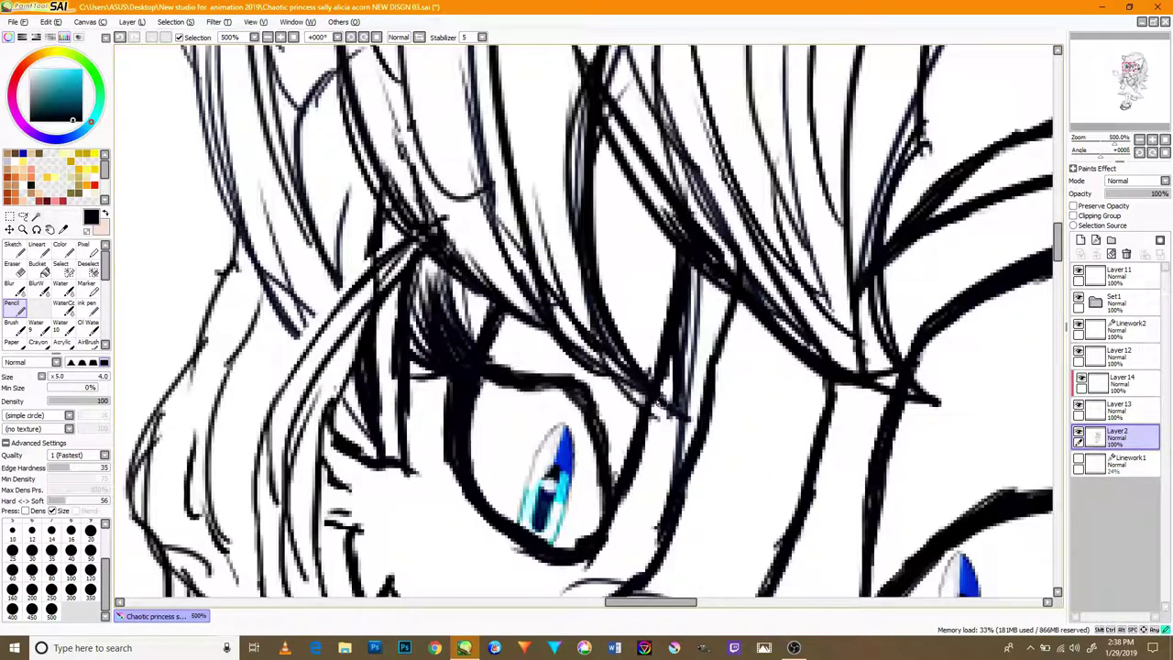
drag(660, 402, 460, 276)
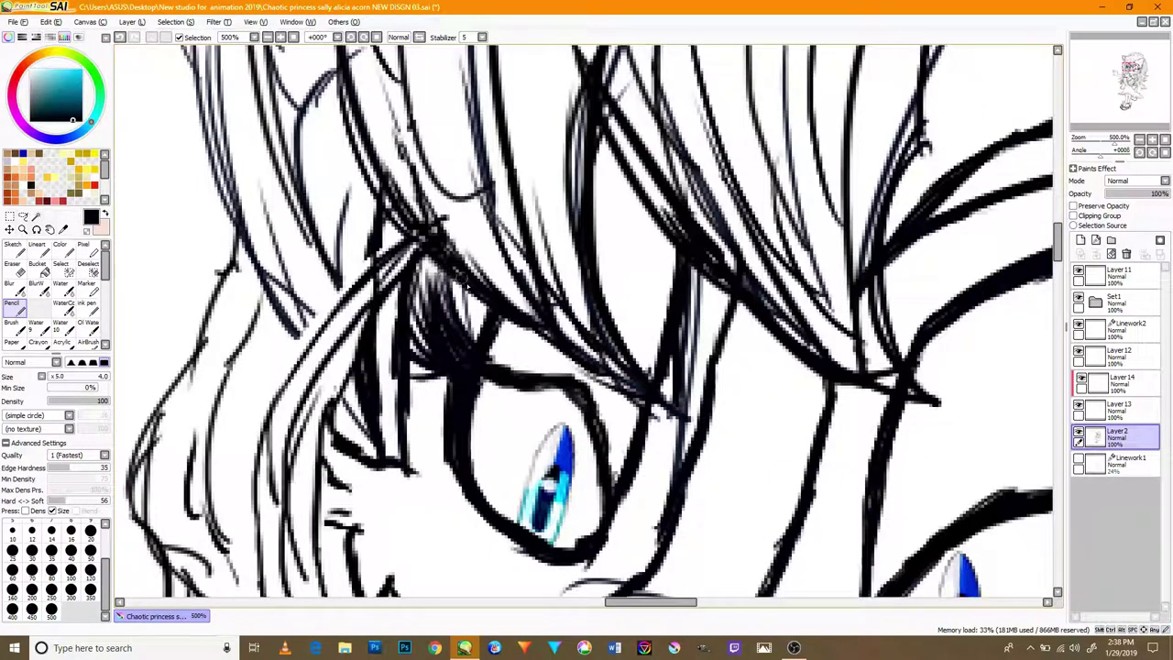
drag(407, 245, 359, 142)
scroll(418, 199, down, 3)
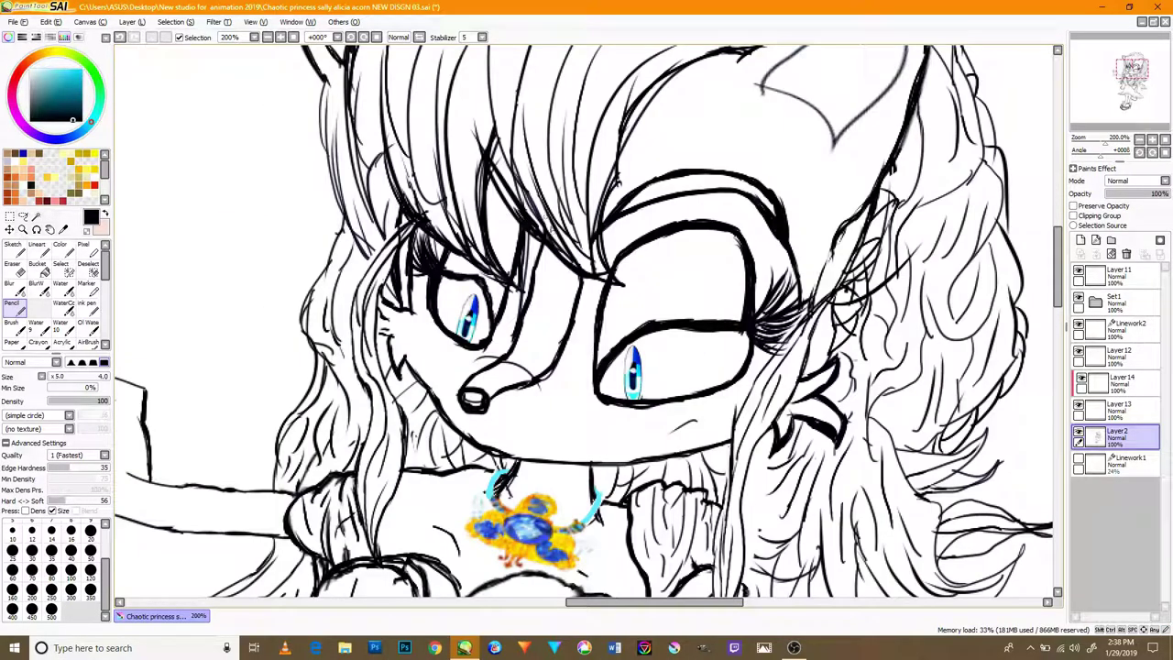
scroll(567, 227, up, 3)
drag(453, 350, 435, 193)
mouse_move(440, 323)
mouse_down()
mouse_move(418, 117)
mouse_move(414, 285)
mouse_up()
- Examine the linework of the larger eye, its eyelid, the brow and the surrounding hair for gaps
scroll(417, 174, down, 5)
scroll(548, 193, up, 3)
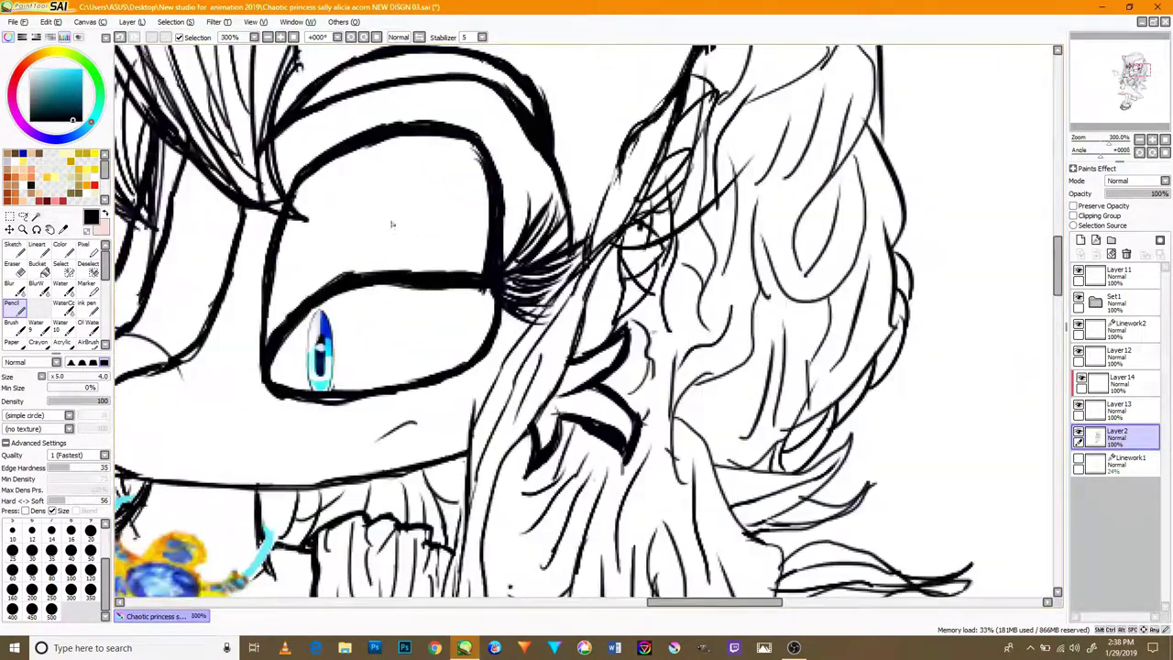
scroll(337, 196, down, 2)
scroll(538, 502, up, 5)
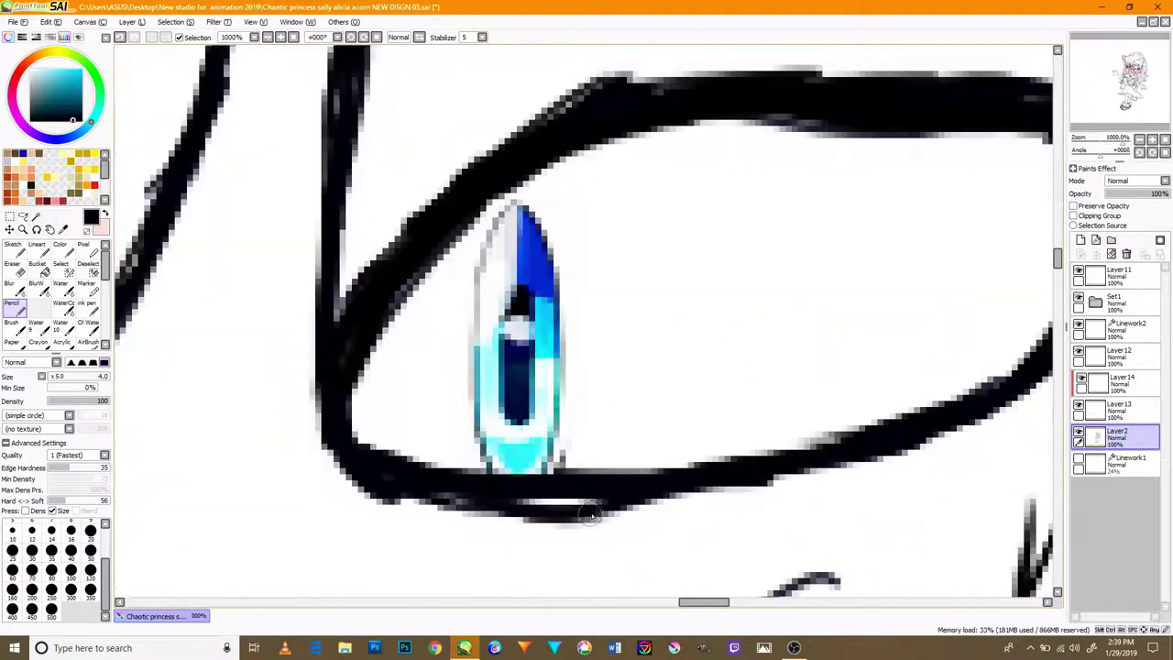
scroll(537, 502, down, 3)
scroll(430, 312, up, 2)
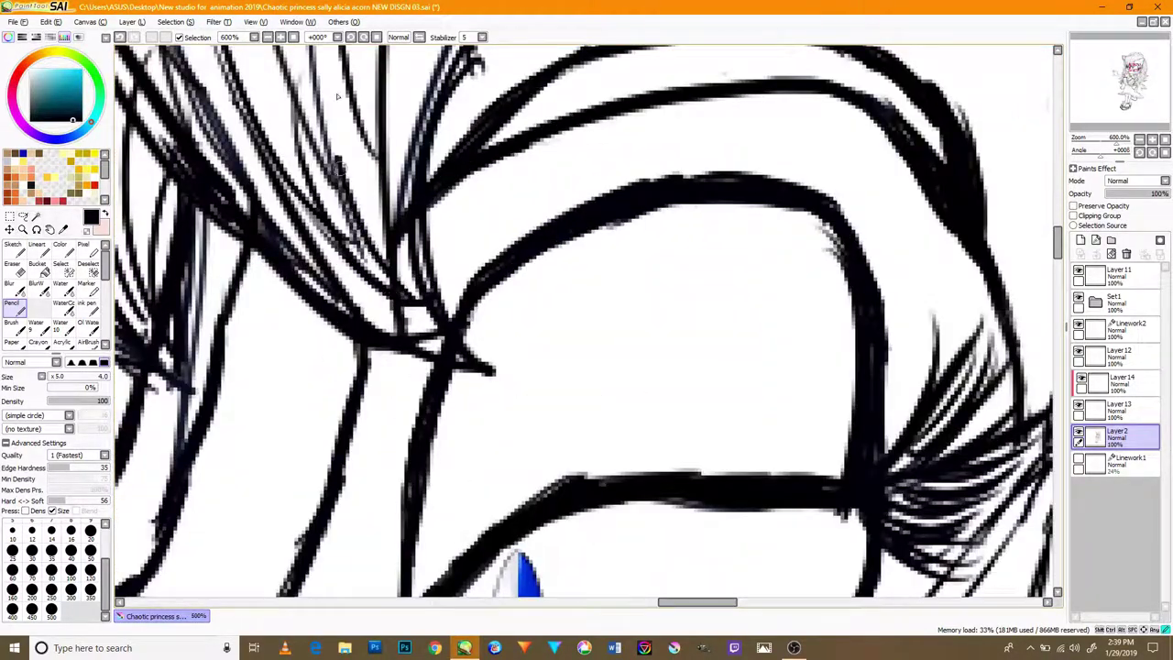
scroll(436, 321, down, 4)
scroll(294, 238, up, 3)
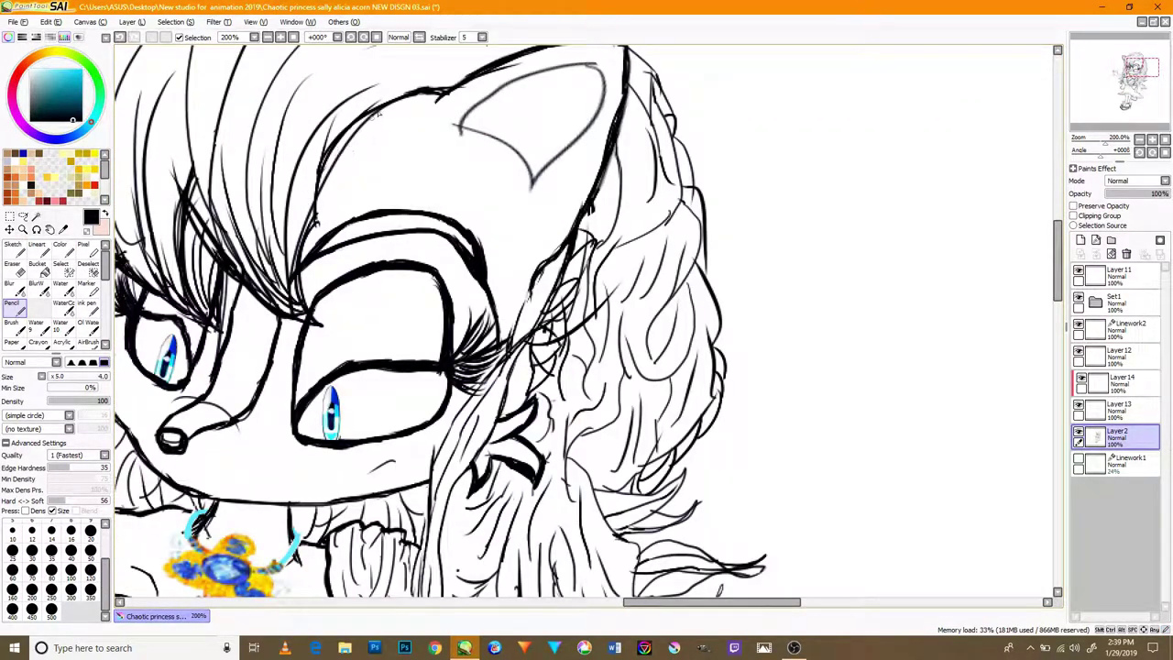
scroll(308, 219, up, 3)
drag(360, 183, 295, 378)
drag(508, 110, 374, 216)
drag(453, 144, 330, 325)
drag(394, 206, 321, 422)
drag(381, 176, 270, 403)
drag(417, 171, 283, 407)
drag(440, 147, 278, 454)
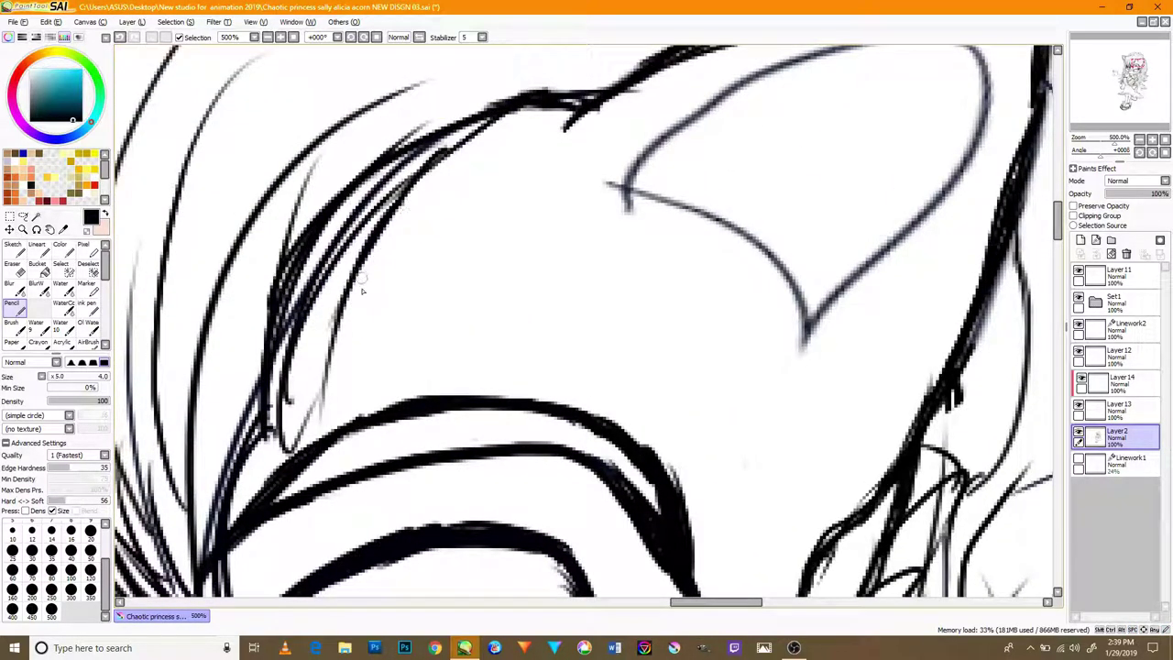
key(ctrl+z)
key(ctrl+z)
key(ctrl+y)
key(ctrl+z)
key(ctrl+z)
key(ctrl+z)
- Redraw and thicken the bangs' edge along the forehead, from the base of the larger ear down towards the brow
drag(408, 190, 247, 455)
drag(480, 144, 295, 371)
mouse_move(536, 107)
mouse_down()
mouse_move(361, 220)
mouse_move(374, 195)
mouse_up()
drag(570, 119, 413, 181)
drag(513, 127, 264, 379)
drag(372, 233, 222, 466)
scroll(292, 455, down, 2)
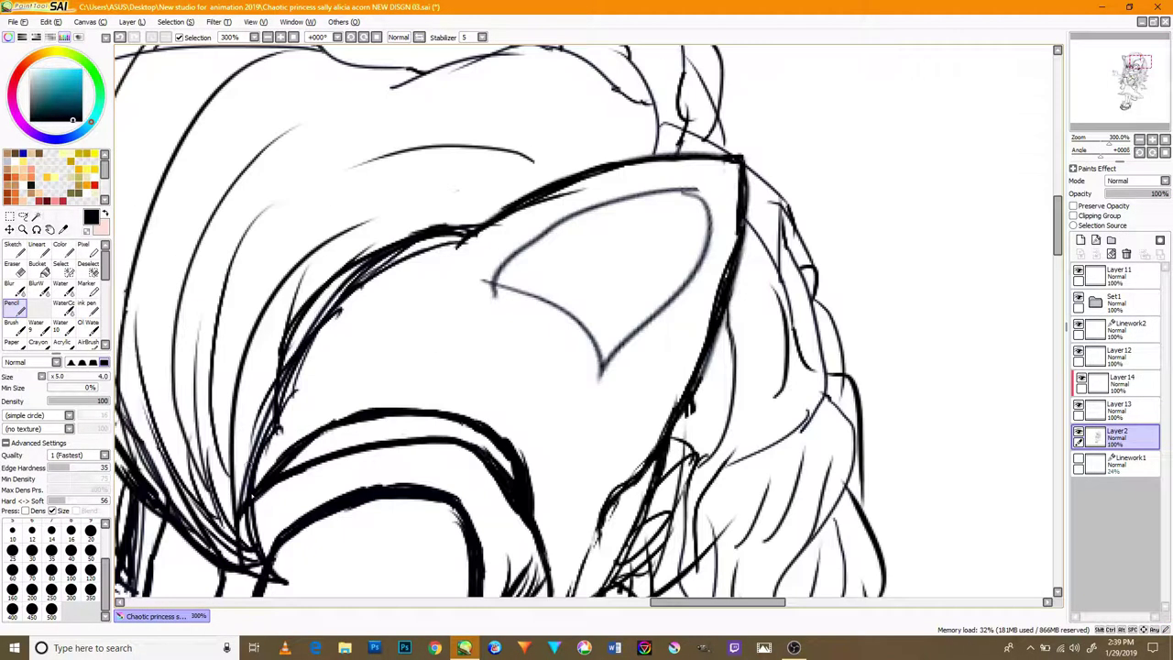
- Darken the bangs strands converging at the pointed tip beside the larger eye's brow with Pencil strokes
scroll(266, 541, up, 2)
drag(253, 312, 231, 473)
drag(271, 546, 293, 255)
mouse_move(281, 549)
mouse_down()
mouse_move(257, 470)
mouse_move(290, 276)
mouse_up()
mouse_move(287, 550)
mouse_down()
mouse_move(287, 287)
mouse_move(330, 200)
mouse_up()
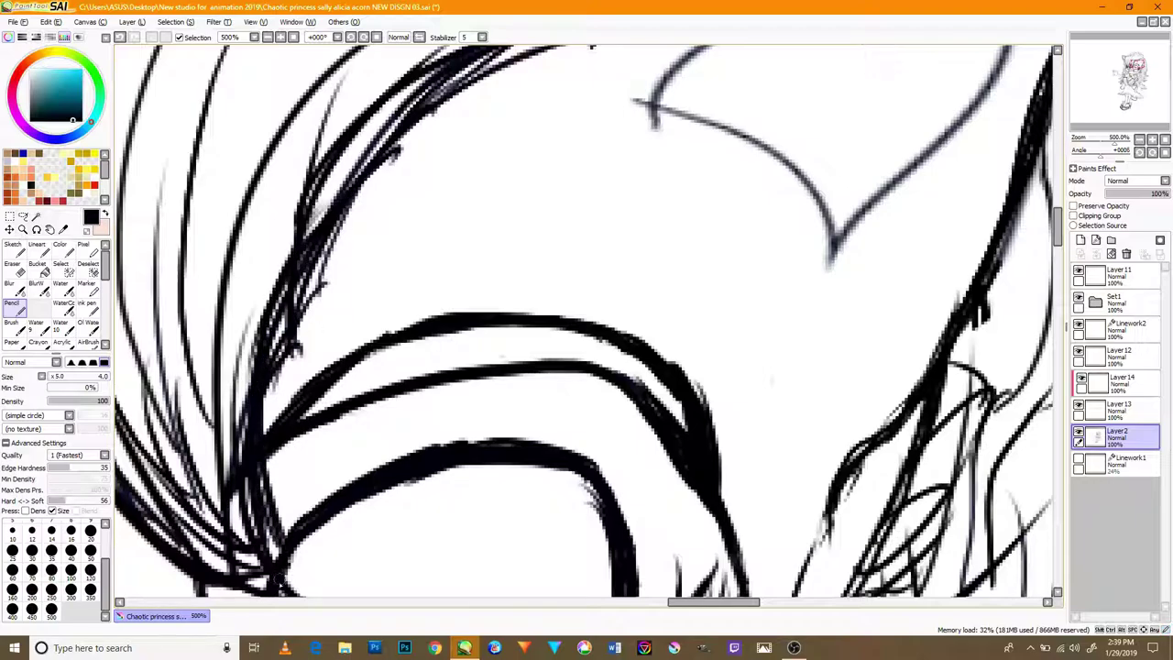
drag(209, 459, 273, 235)
- Draw two long curved strands up through the middle of the bangs
scroll(267, 230, down, 2)
scroll(266, 230, down, 3)
drag(231, 297, 295, 111)
drag(227, 335, 336, 127)
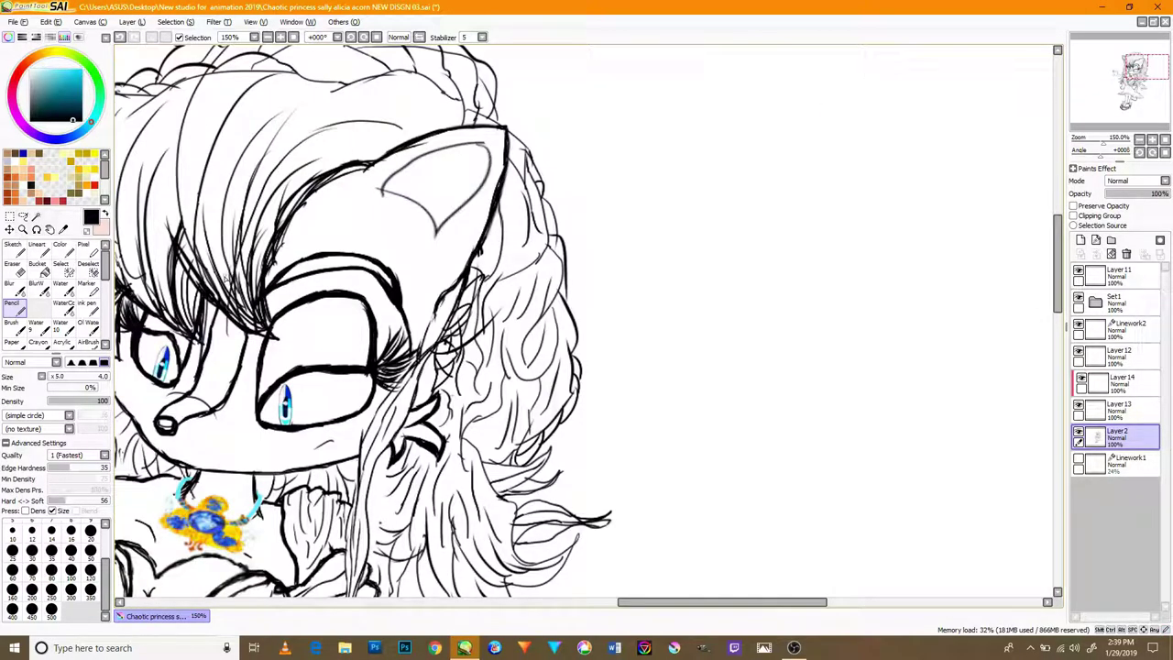
- Undo the last bangs stroke and draw new curved strands through the middle of the bangs
key(ctrl+z)
drag(229, 159, 281, 298)
drag(289, 404, 348, 248)
drag(291, 369, 372, 283)
mouse_move(254, 331)
mouse_down()
mouse_move(288, 314)
mouse_move(313, 197)
mouse_move(273, 377)
mouse_up()
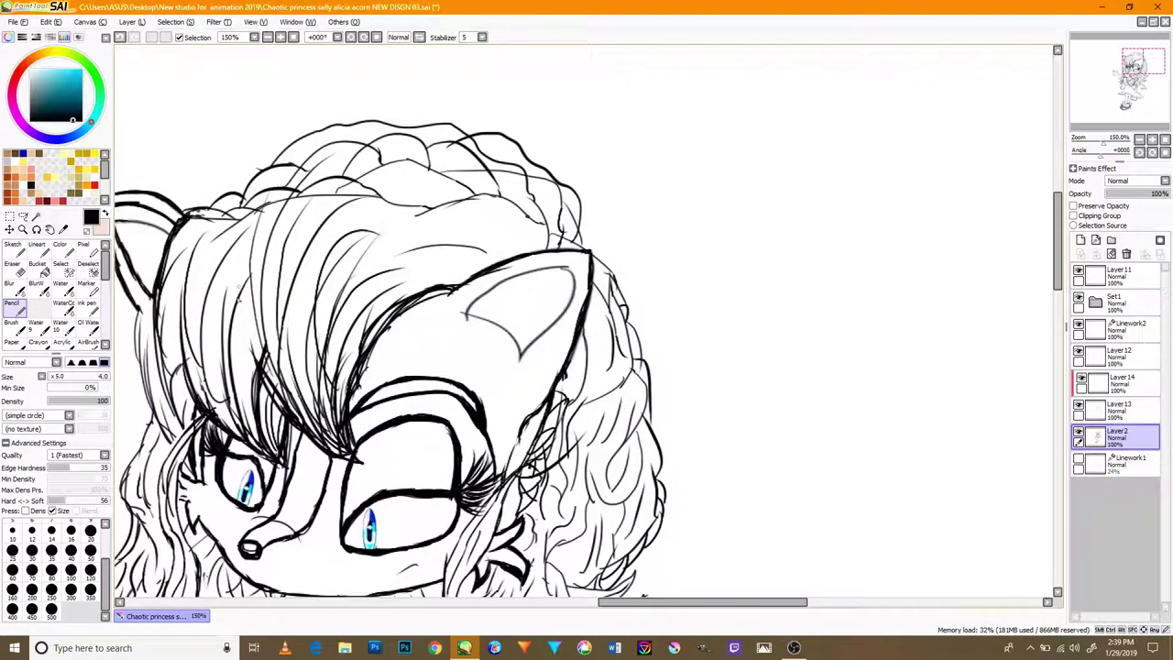
- Fill the bangs with more long Pencil strands running from the tips over the eyes up towards the crown
scroll(258, 406, up, 3)
drag(257, 427, 310, 530)
drag(310, 313, 306, 503)
drag(324, 541, 390, 476)
scroll(391, 476, up, 2)
mouse_move(405, 532)
mouse_down()
mouse_move(229, 440)
mouse_move(332, 361)
mouse_up()
drag(424, 508, 373, 255)
scroll(439, 273, down, 3)
key(ctrl+minus)
key(ctrl+minus)
key(ctrl+minus)
key(ctrl+minus)
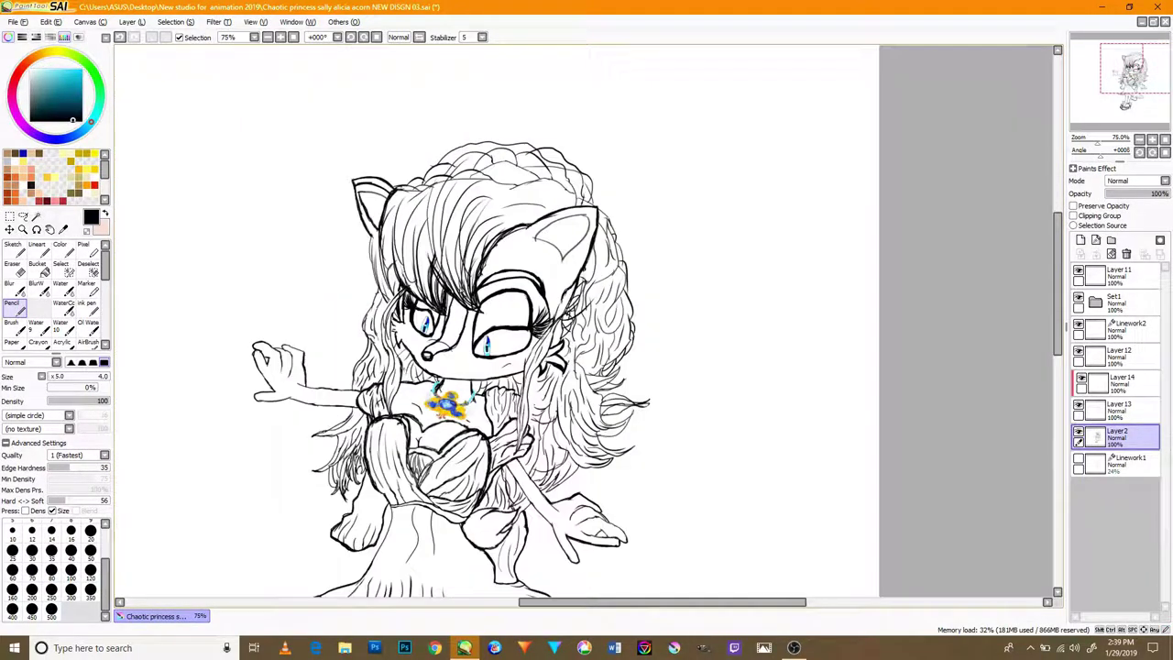
- Thicken and close the pointed hair tips above the open hand on the larger ear's side with Pencil strokes
scroll(513, 293, down, 5)
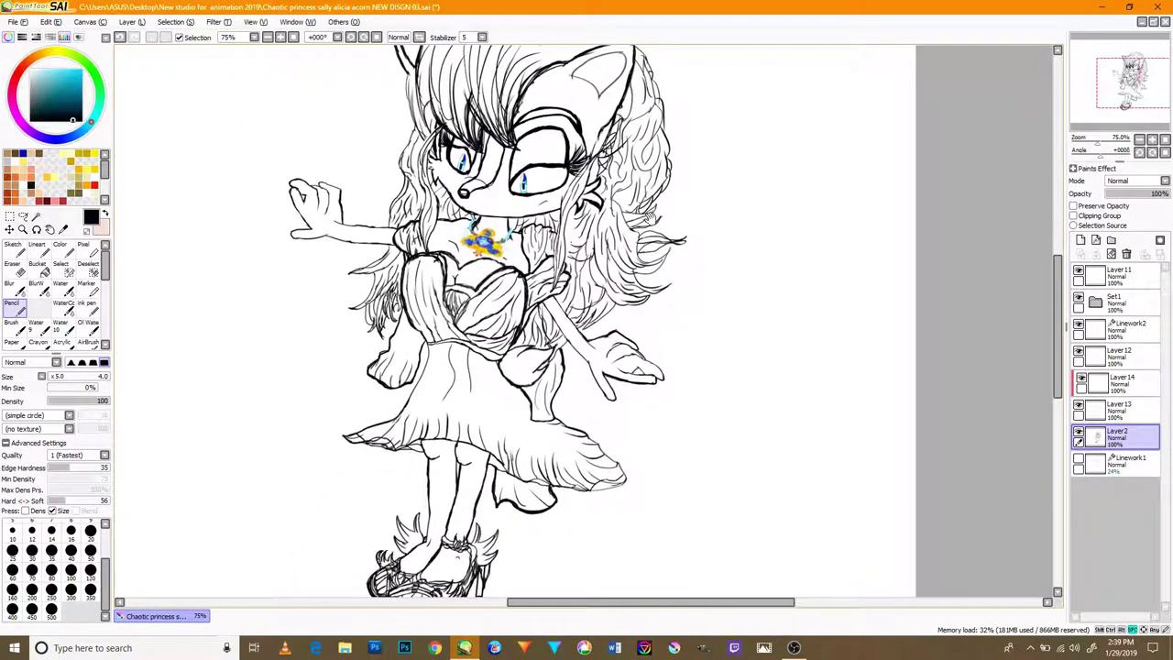
scroll(560, 279, up, 6)
drag(345, 495, 440, 374)
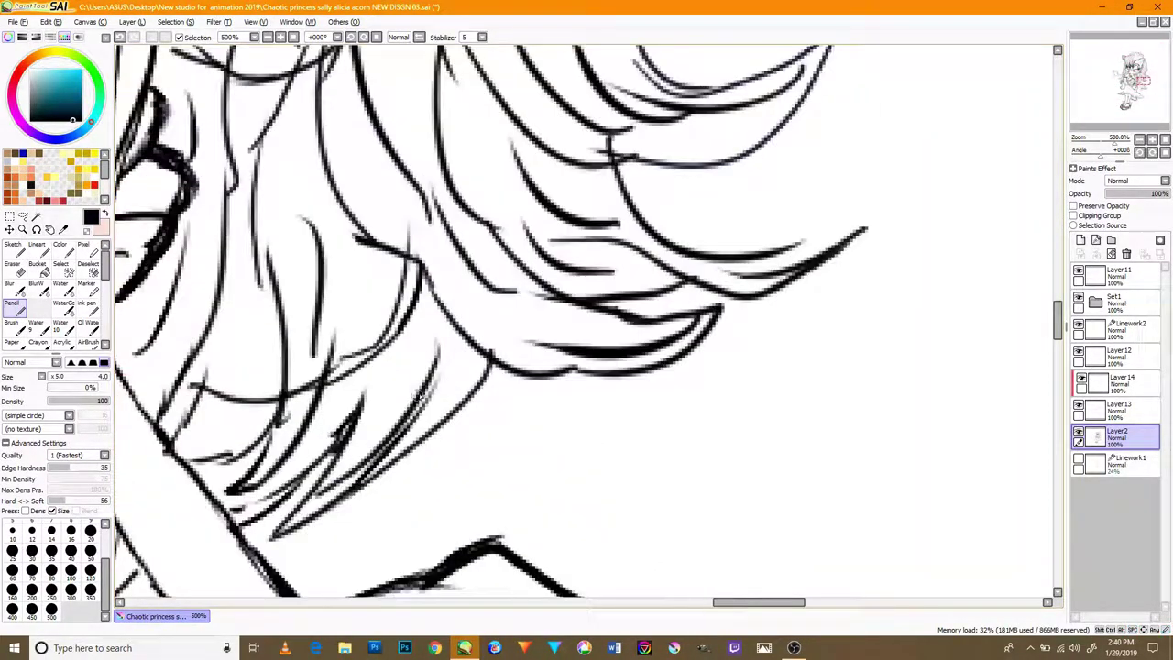
scroll(633, 321, up, 2)
drag(549, 391, 457, 394)
drag(305, 163, 332, 112)
scroll(333, 110, down, 4)
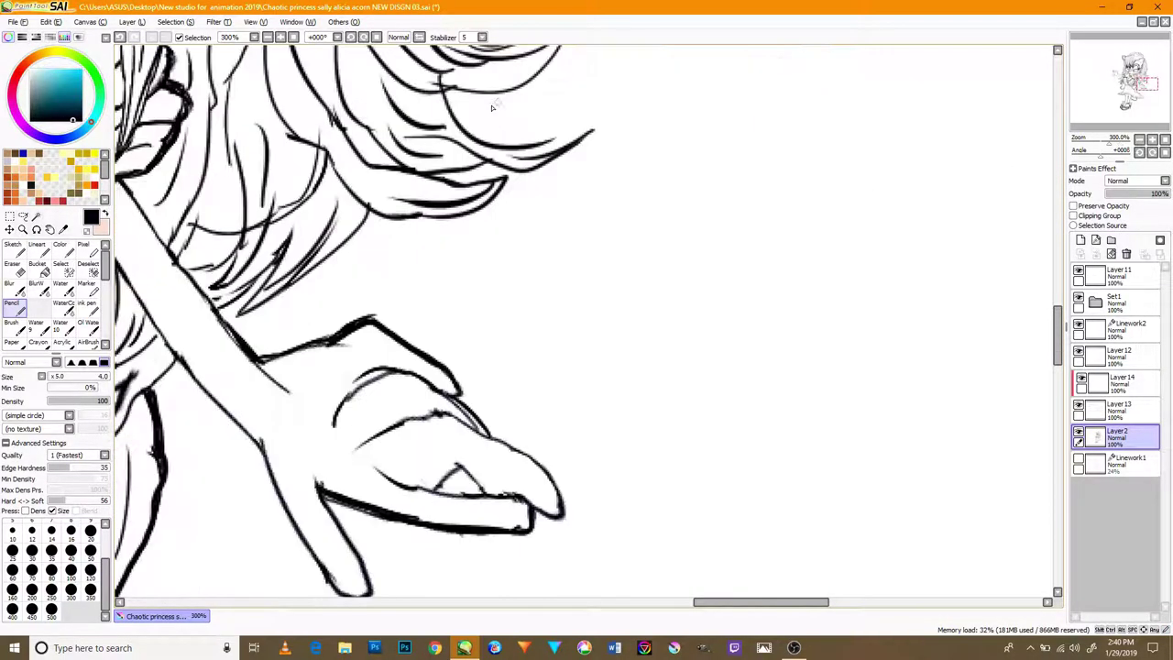
scroll(500, 112, up, 5)
drag(607, 189, 744, 151)
drag(663, 181, 686, 175)
scroll(687, 140, down, 10)
scroll(639, 154, up, 4)
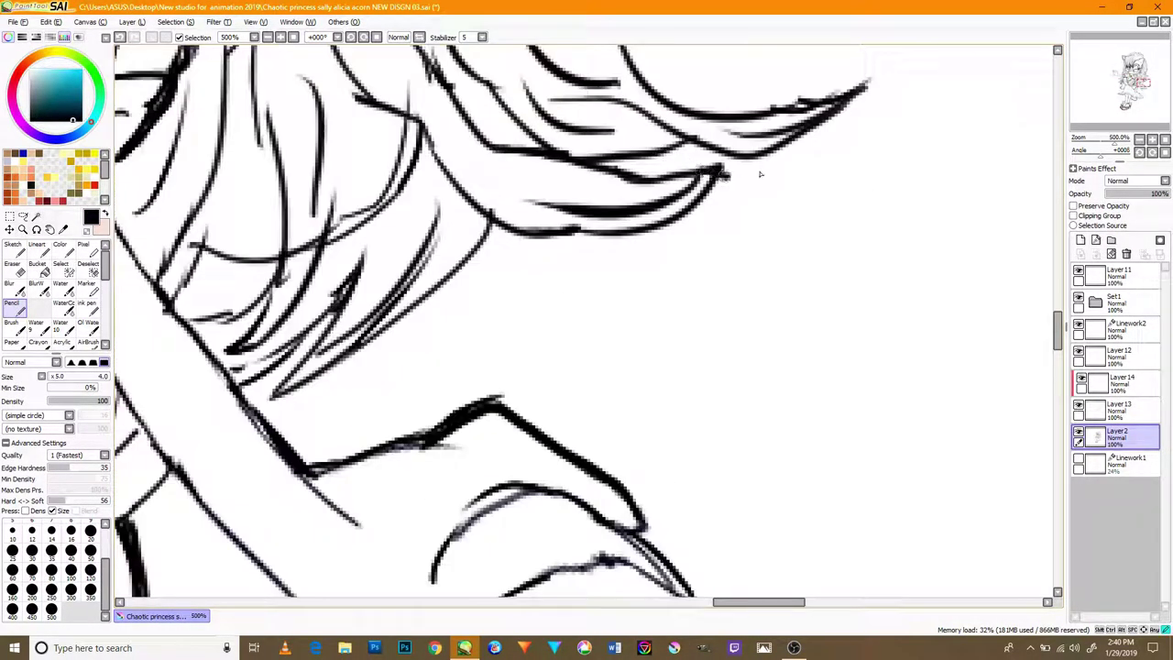
scroll(477, 210, down, 2)
scroll(385, 261, down, 1)
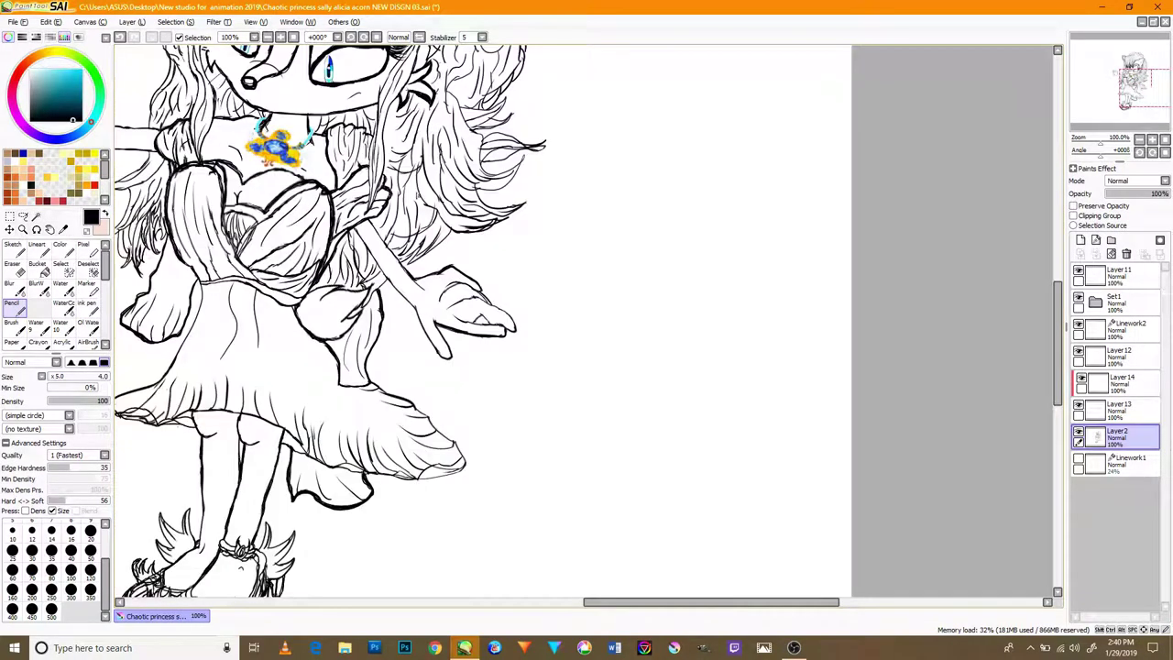
- Add long curved strands to the bangs section above the smaller eye
drag(407, 186, 687, 445)
scroll(676, 113, up, 3)
scroll(513, 275, down, 2)
scroll(493, 293, up, 4)
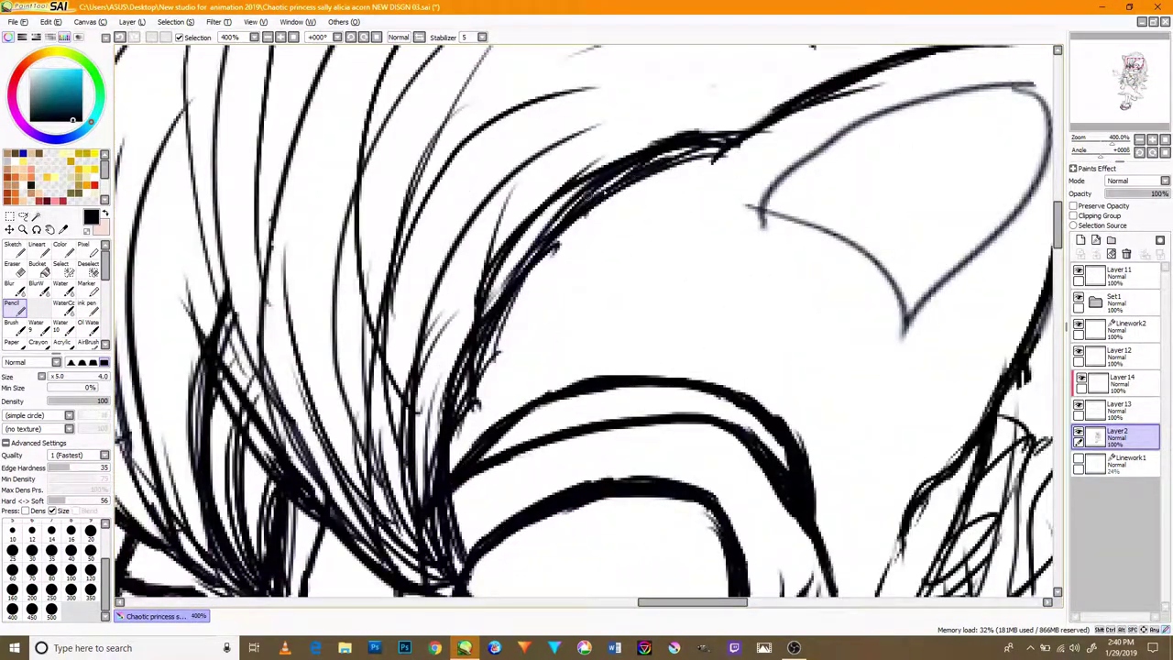
scroll(491, 397, down, 4)
scroll(251, 337, up, 3)
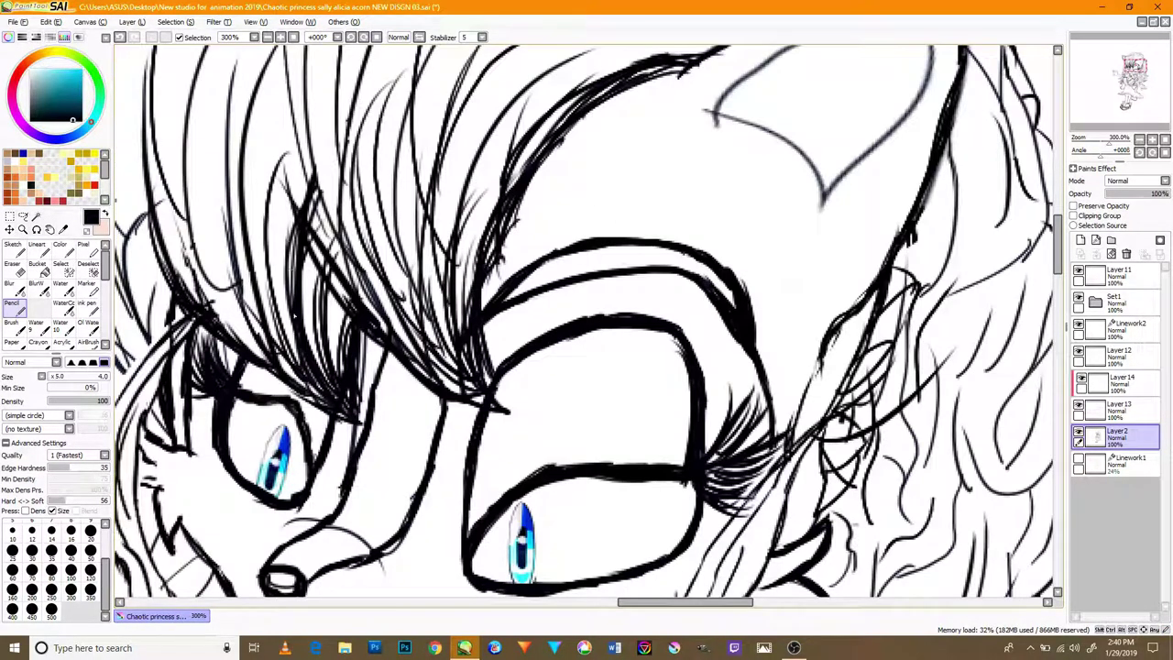
drag(238, 179, 290, 321)
drag(328, 414, 266, 147)
drag(295, 404, 248, 133)
drag(218, 308, 273, 224)
drag(271, 377, 242, 181)
drag(252, 343, 225, 137)
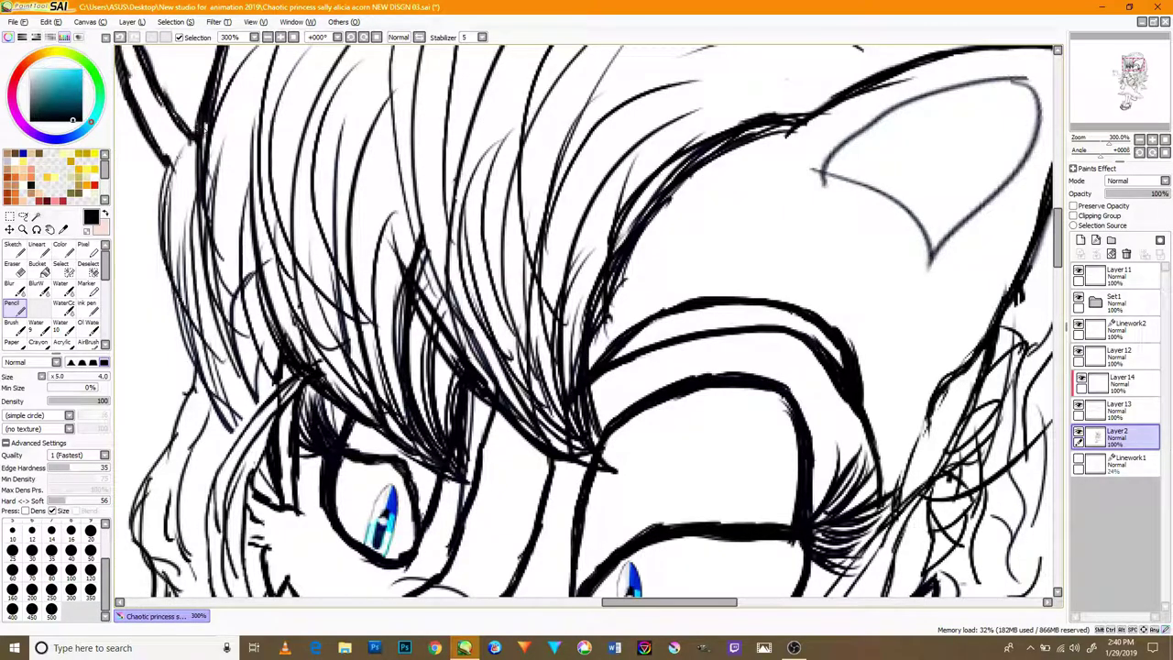
- Add Pencil strokes around the bangs' tips between the two eyes
drag(317, 266, 390, 183)
scroll(275, 126, up, 1)
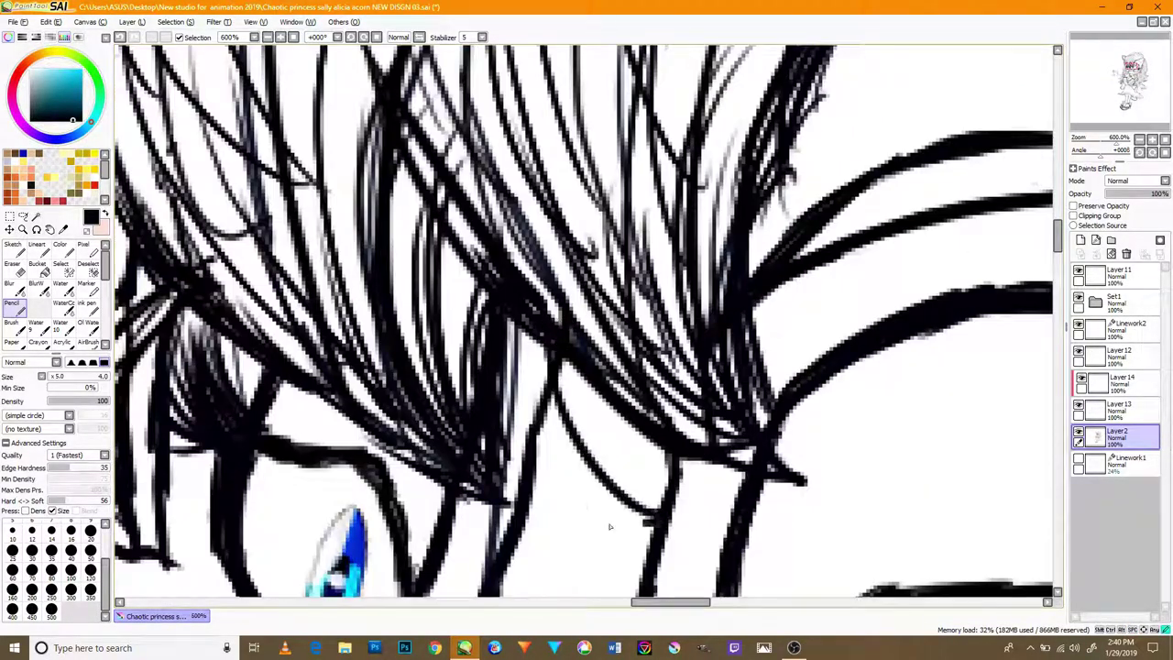
scroll(378, 404, down, 4)
scroll(379, 405, up, 4)
scroll(378, 404, down, 3)
scroll(379, 405, up, 2)
scroll(378, 404, down, 2)
scroll(379, 404, up, 2)
scroll(378, 405, down, 3)
- Thicken and join the outlines of the braid segments across the top of the head
drag(737, 96, 649, 293)
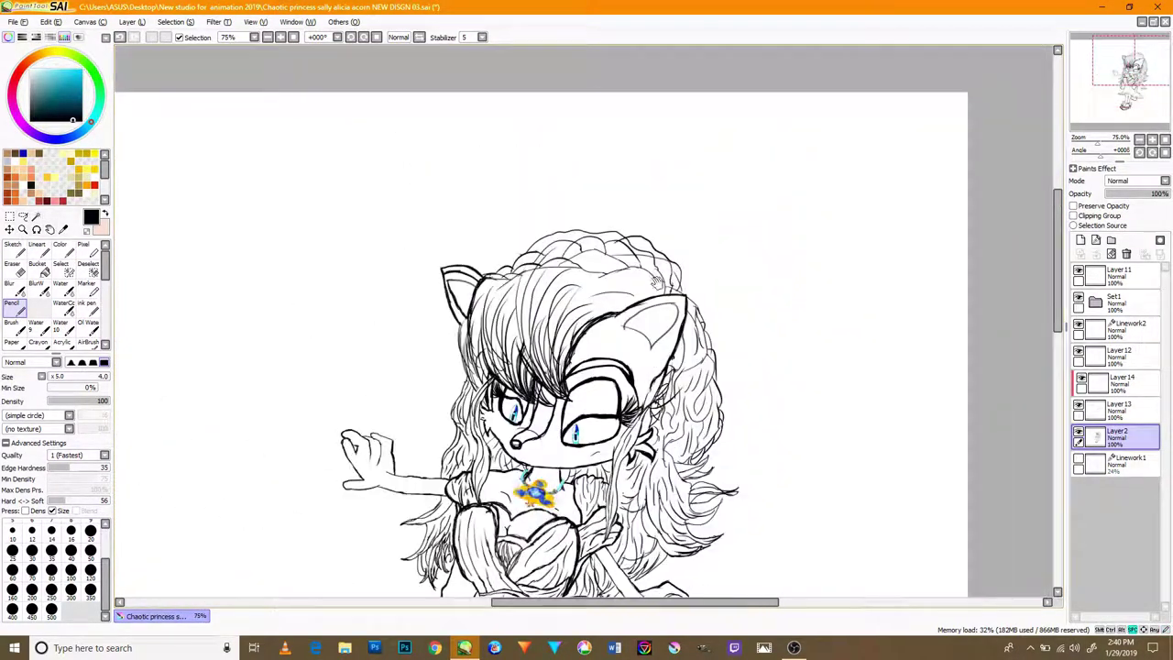
scroll(625, 272, up, 3)
scroll(686, 340, down, 2)
scroll(547, 427, up, 1)
scroll(546, 427, up, 1)
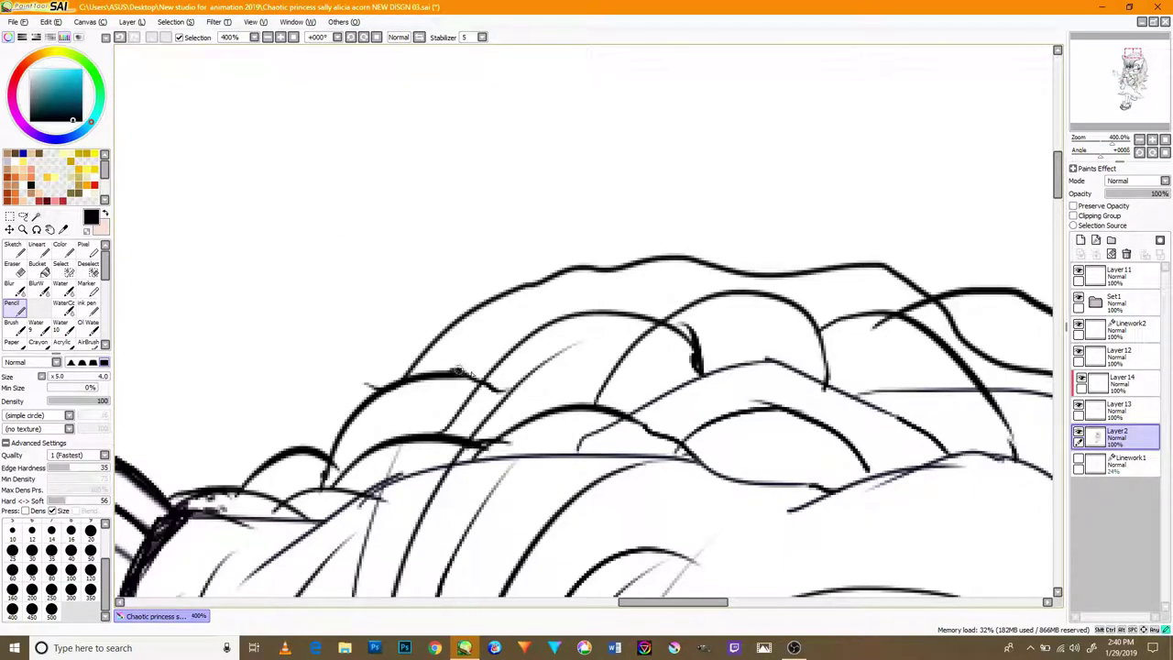
scroll(795, 361, down, 1)
scroll(780, 385, up, 1)
scroll(760, 403, down, 1)
scroll(744, 430, up, 2)
scroll(926, 505, up, 1)
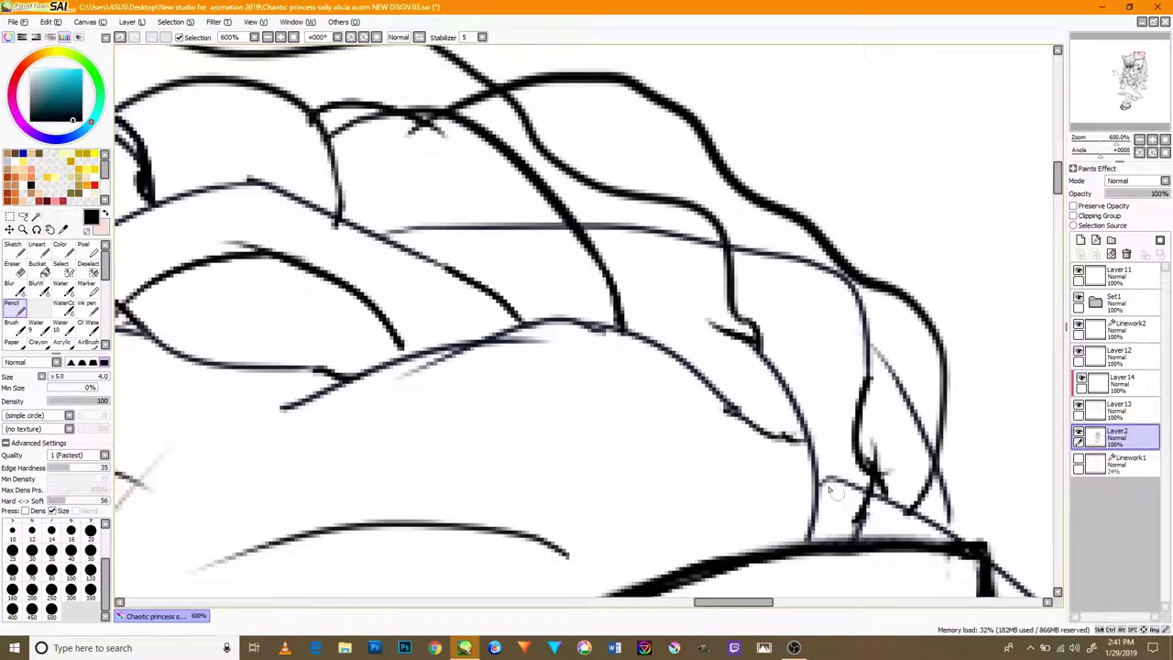
scroll(836, 496, down, 5)
scroll(721, 238, up, 4)
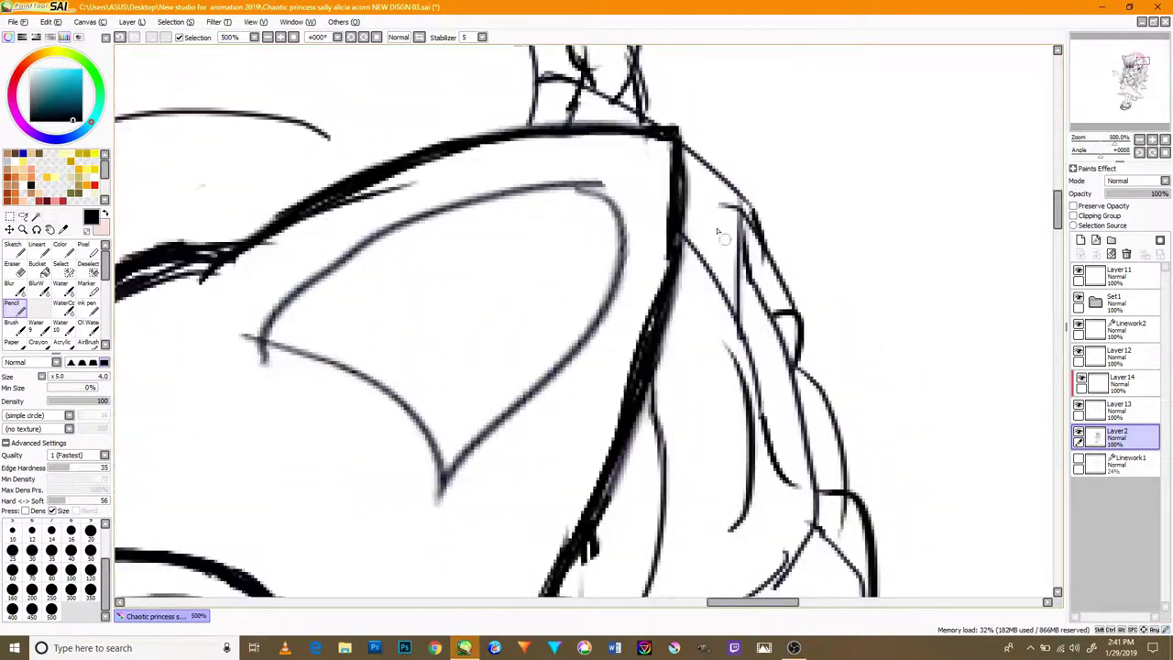
- Draw overlapping rounded braid lobes behind the larger ear's tip, continuing the crown braid down the hair's outer edge
scroll(721, 238, down, 5)
mouse_move(811, 250)
mouse_down()
mouse_move(825, 19)
mouse_move(553, 302)
mouse_move(586, 504)
mouse_up()
scroll(504, 239, up, 4)
scroll(548, 382, down, 5)
scroll(548, 381, up, 6)
drag(518, 222, 570, 367)
drag(440, 211, 527, 335)
drag(558, 392, 519, 244)
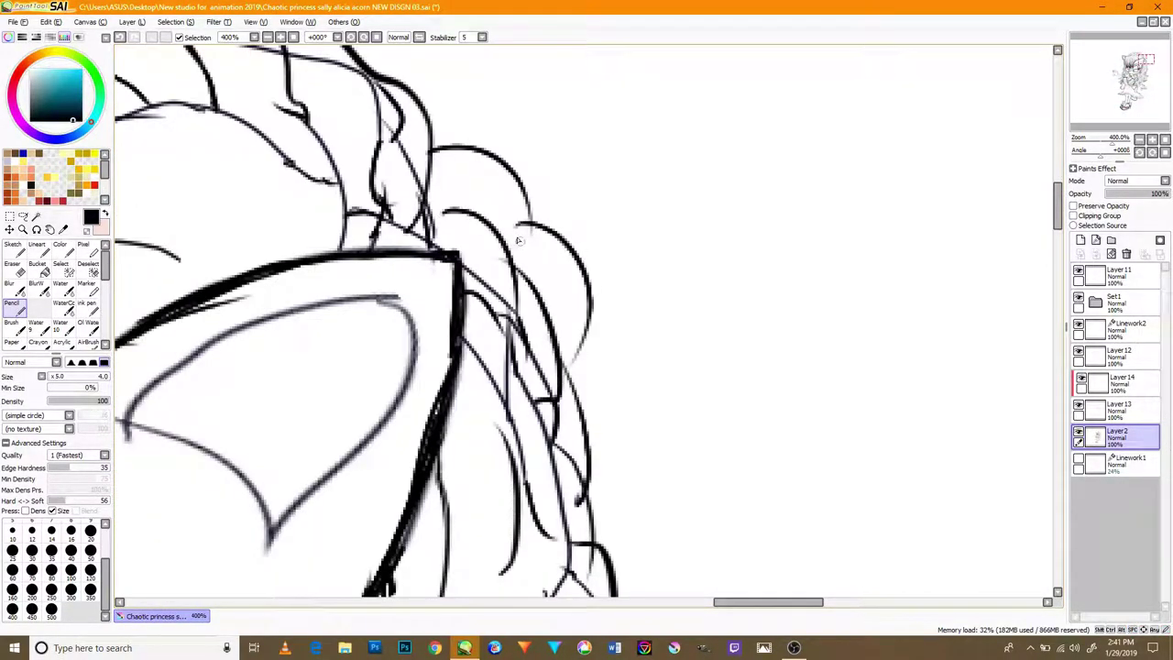
drag(595, 420, 581, 304)
scroll(575, 278, down, 4)
scroll(583, 341, up, 3)
mouse_move(566, 347)
mouse_down()
mouse_move(556, 212)
mouse_move(581, 226)
mouse_move(710, 212)
mouse_up()
scroll(487, 151, down, 4)
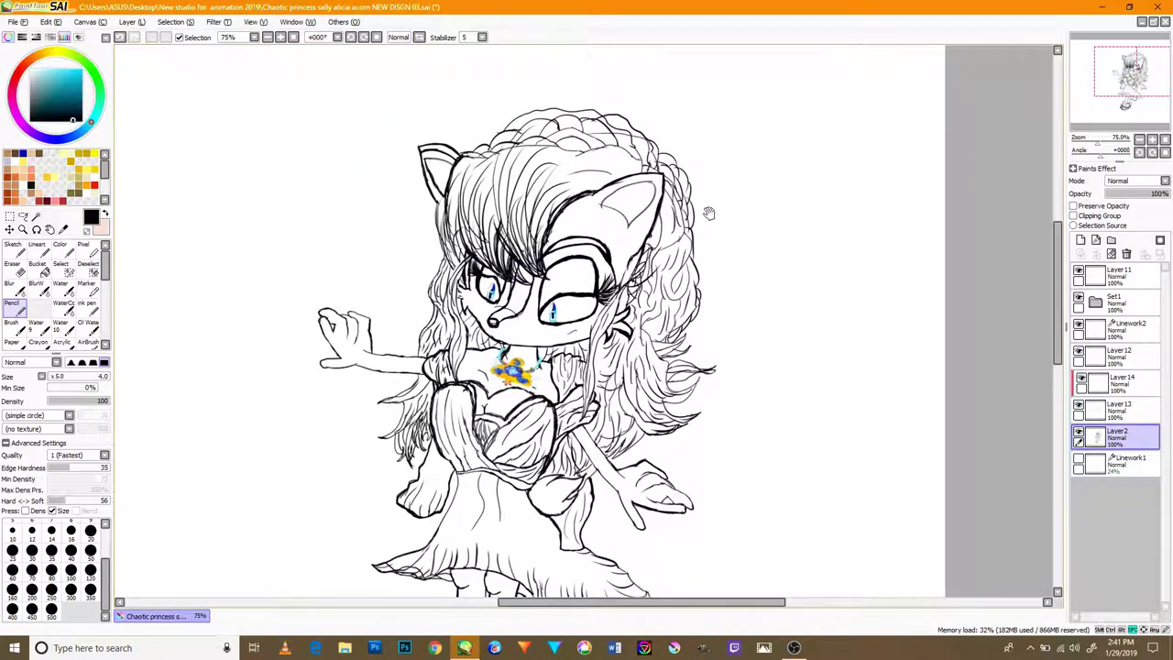
- Add a new layer above Layer12 and set its opacity to 40%
scroll(713, 230, down, 3)
scroll(645, 365, up, 5)
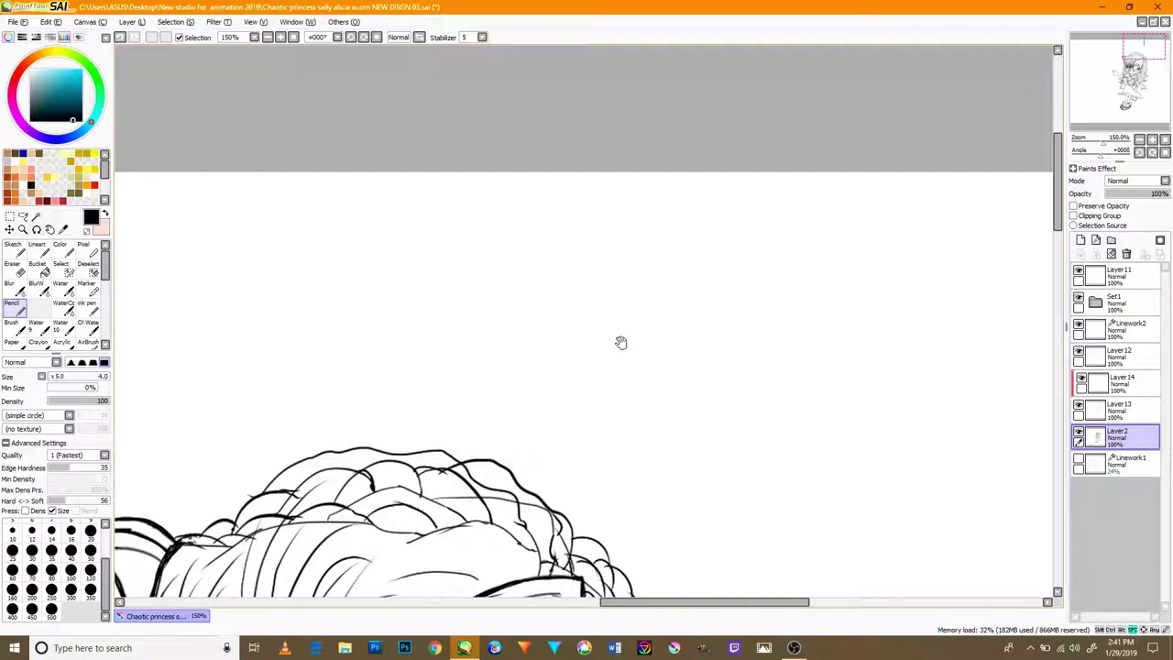
drag(623, 341, 676, 119)
drag(676, 349, 673, 174)
click(1120, 356)
click(1081, 240)
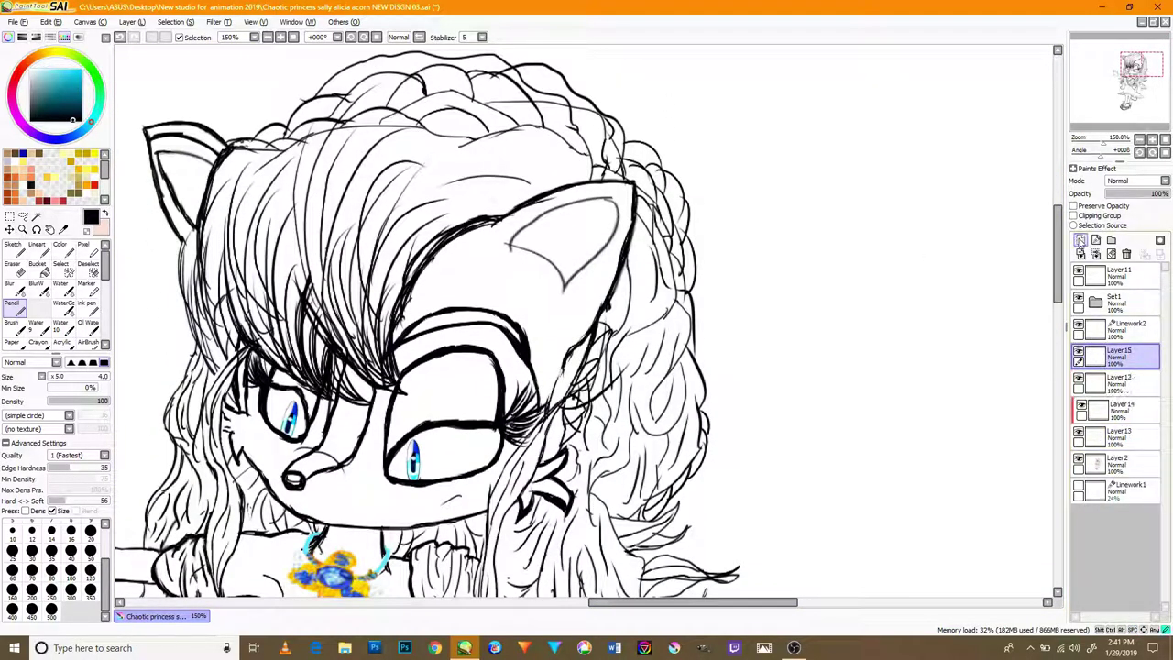
scroll(542, 377, up, 2)
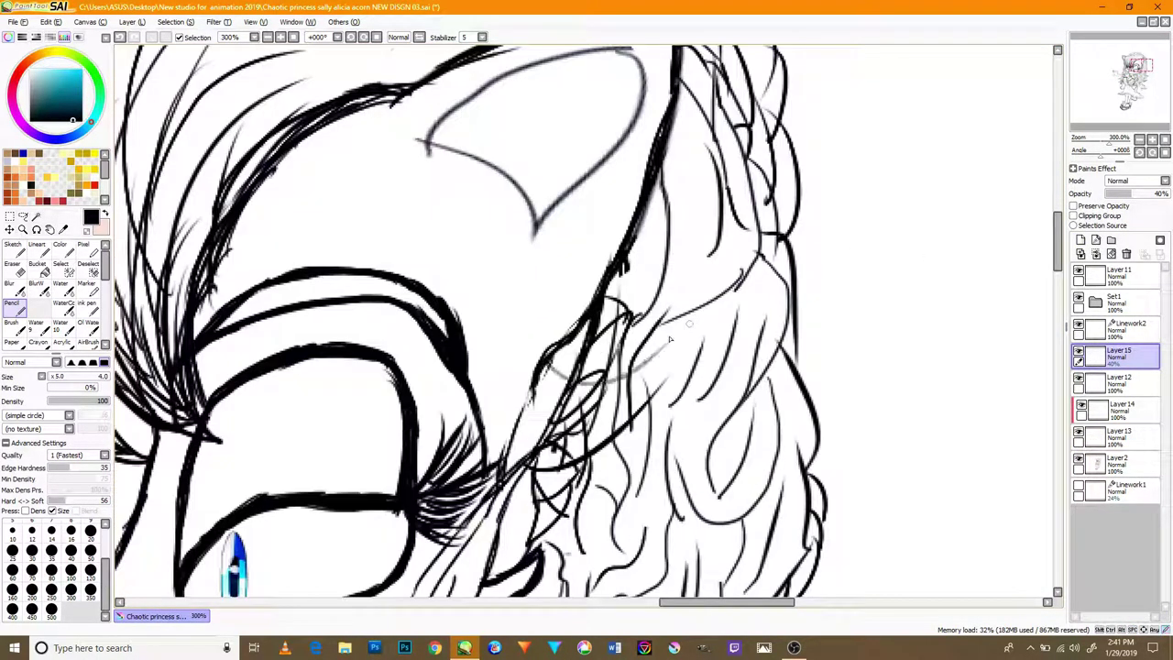
- Sketch a thin twisted braid from the larger ear's base up to the outer braid, undoing its overshooting end strokes
drag(515, 420, 642, 321)
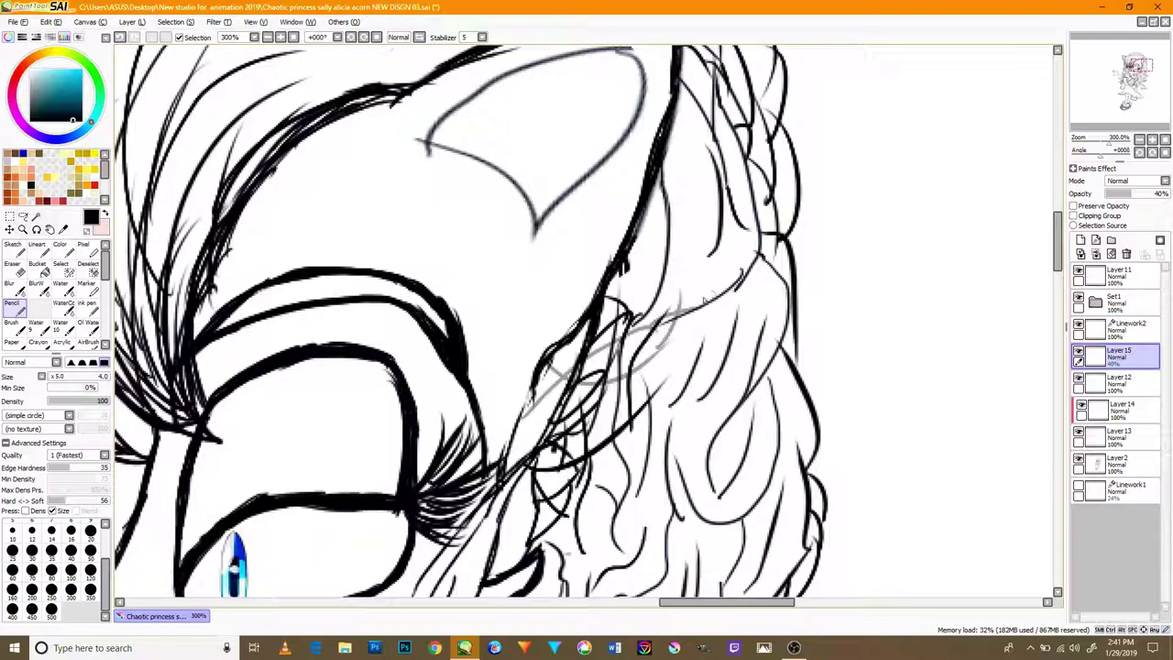
scroll(686, 288, down, 3)
scroll(834, 304, up, 4)
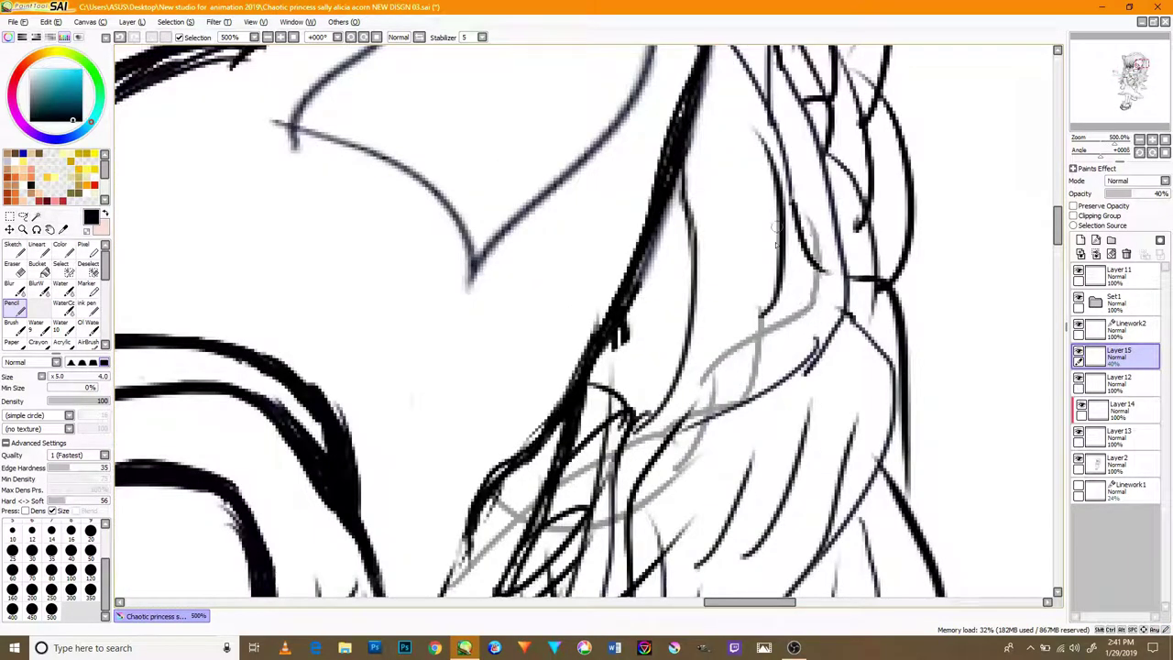
drag(747, 316, 825, 259)
drag(851, 186, 834, 336)
drag(793, 382, 820, 281)
mouse_move(822, 397)
mouse_down()
mouse_move(814, 279)
mouse_move(894, 244)
mouse_up()
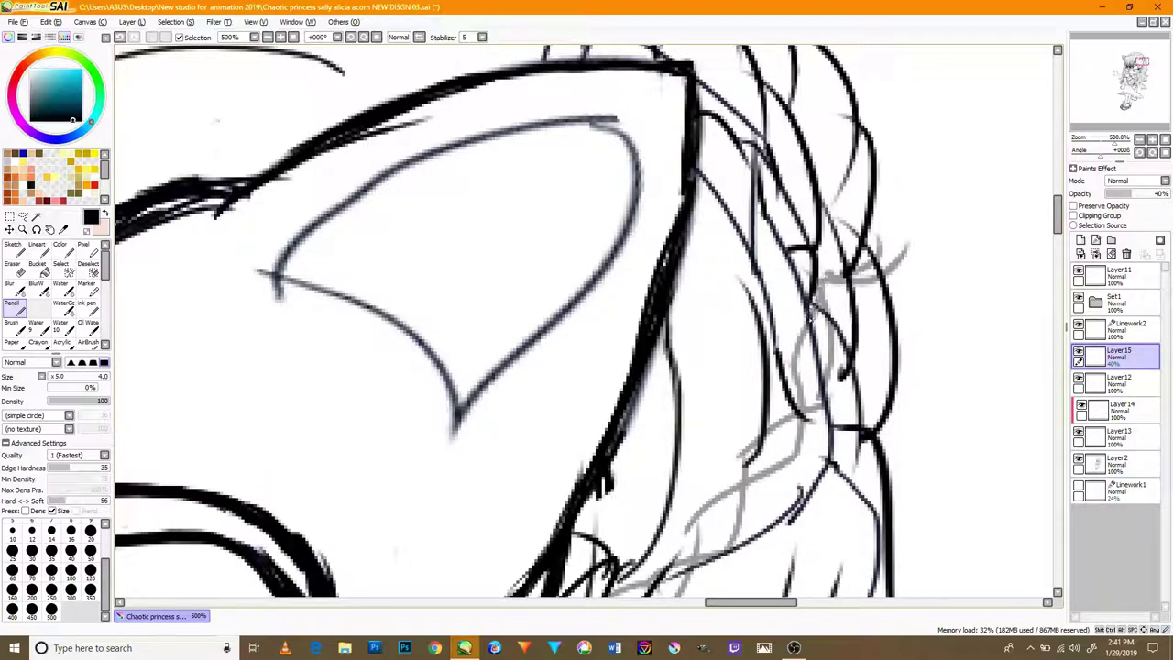
key(ctrl+z)
key(ctrl+z)
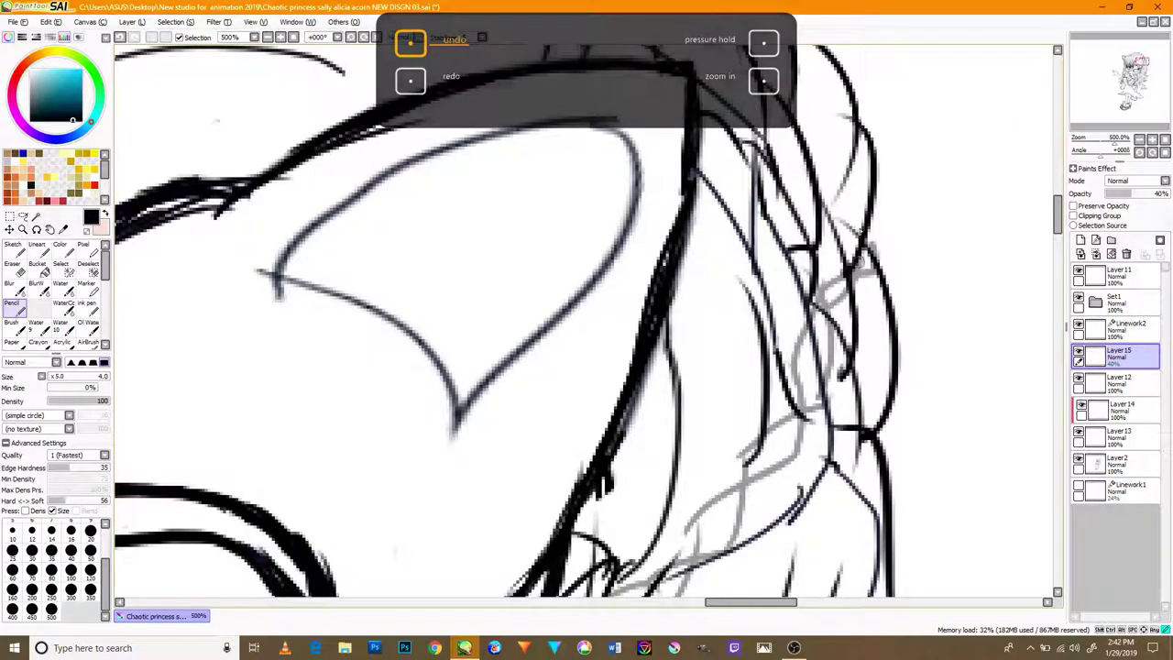
- Add crossing segments to the lower part of the sketched thin braid beside the larger ear's base
drag(693, 555, 685, 488)
scroll(640, 488, up, 4)
drag(641, 523, 734, 377)
drag(790, 341, 834, 262)
scroll(790, 306, down, 5)
scroll(701, 416, up, 2)
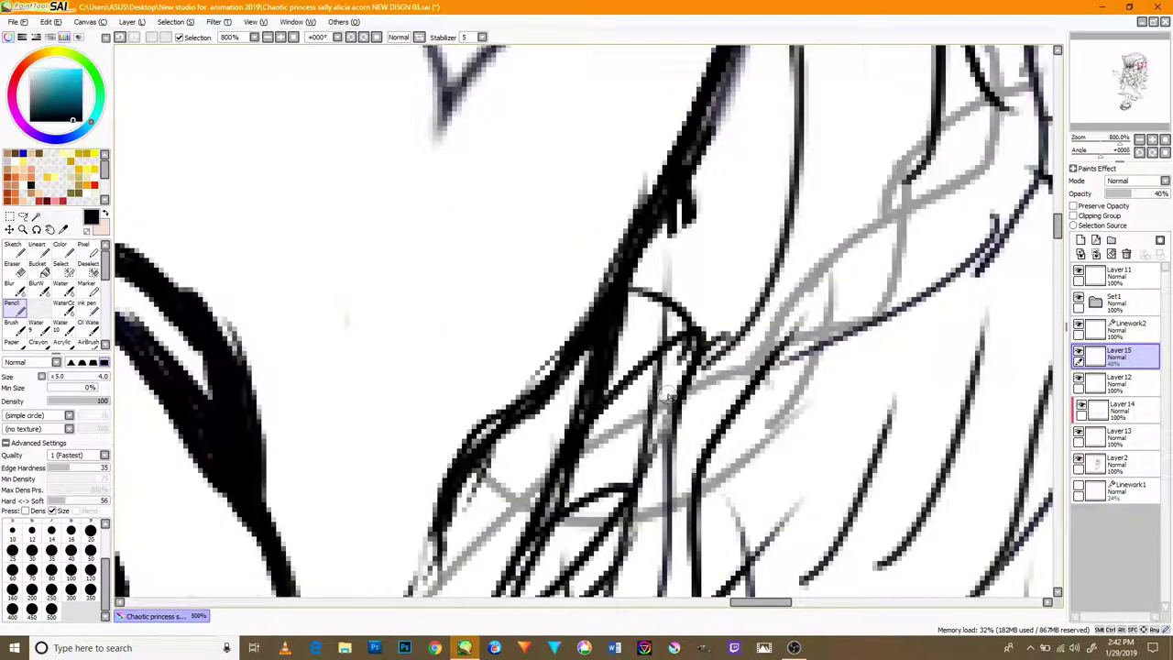
- Fill out the thin braid sketch with interwoven curves from the ear's base up into the outer braid
drag(693, 384, 821, 288)
mouse_move(677, 395)
mouse_down()
mouse_move(591, 391)
mouse_move(570, 415)
mouse_up()
mouse_move(527, 526)
mouse_down()
mouse_move(609, 405)
mouse_move(665, 363)
mouse_up()
drag(687, 351, 610, 446)
mouse_move(637, 410)
mouse_down()
mouse_move(829, 319)
mouse_move(830, 350)
mouse_up()
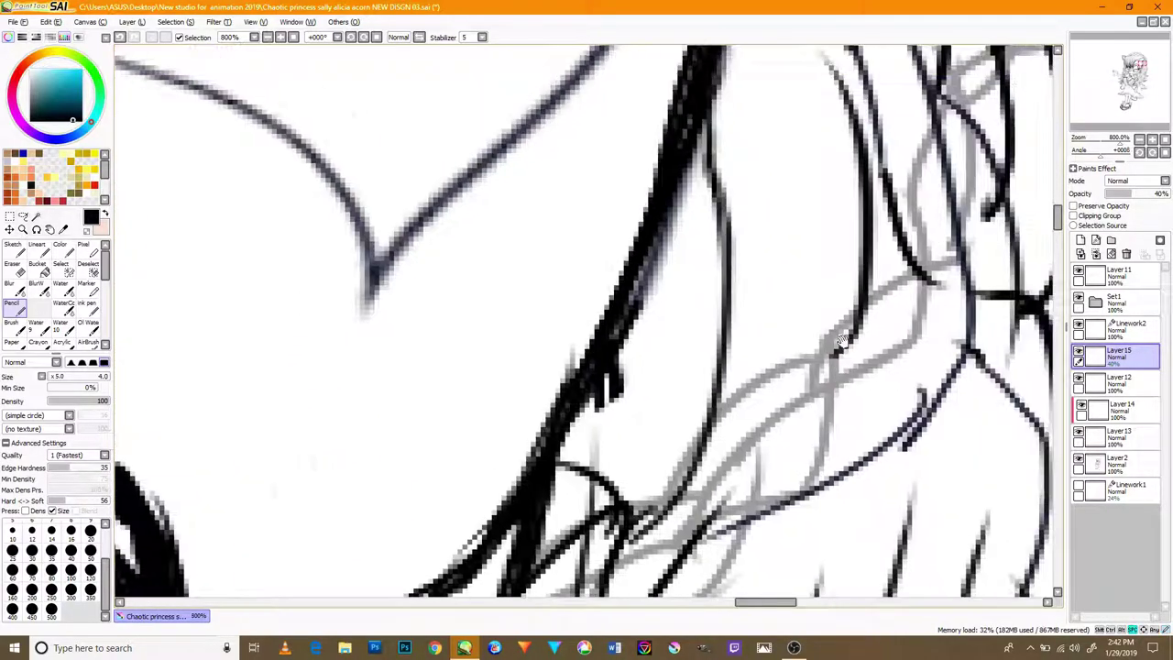
scroll(936, 313, up, 1)
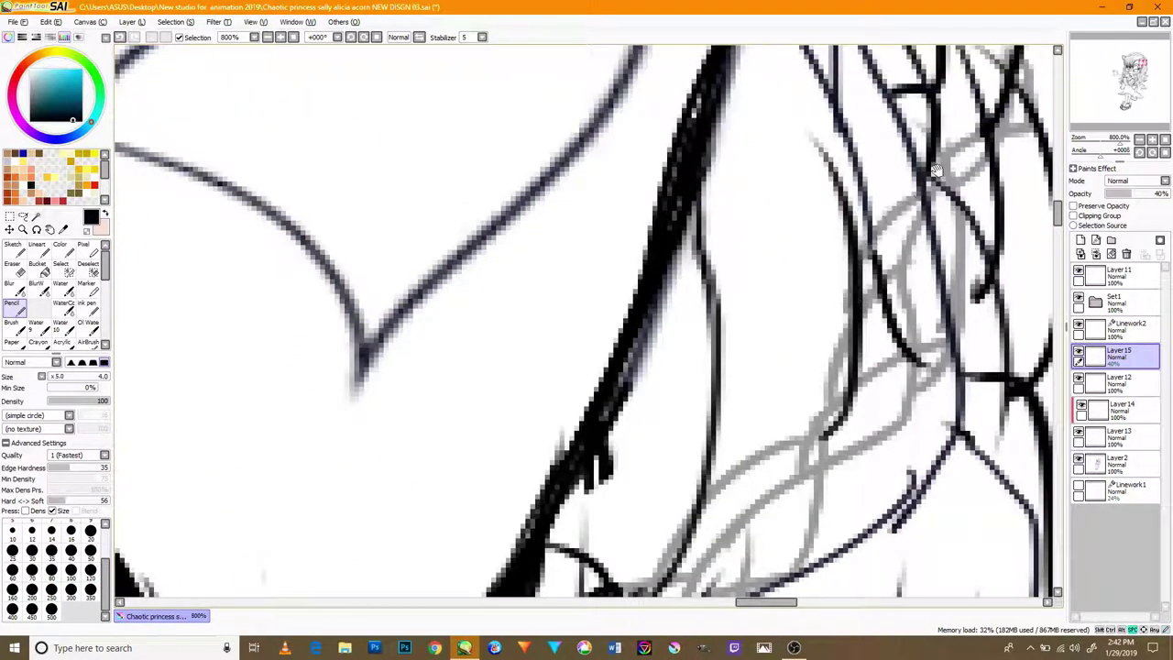
scroll(888, 304, up, 1)
drag(887, 303, 993, 176)
scroll(745, 285, down, 8)
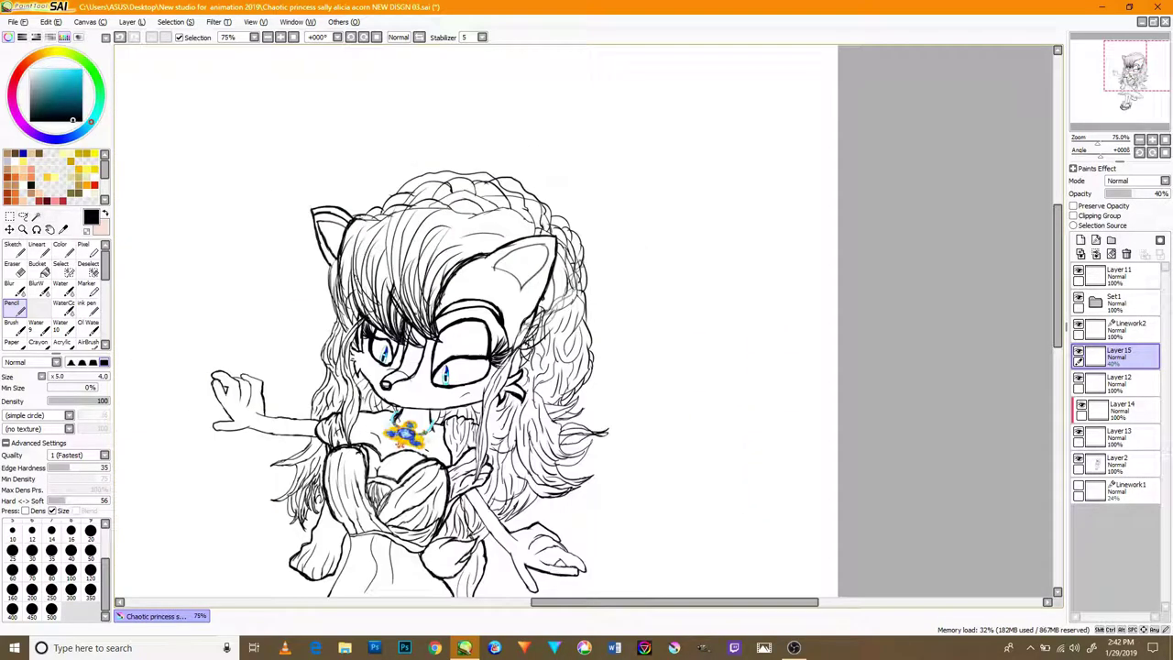
- Sketch small overlapping braid lobes along the hair's outer edge below the smaller ear on Layer15
scroll(346, 307, up, 9)
drag(364, 333, 282, 198)
mouse_move(368, 411)
mouse_down()
mouse_move(327, 244)
mouse_move(273, 222)
mouse_move(306, 85)
mouse_move(263, 98)
mouse_up()
mouse_move(261, 171)
mouse_down()
mouse_move(410, 369)
mouse_move(418, 212)
mouse_up()
drag(456, 283, 415, 209)
drag(376, 315, 416, 155)
drag(417, 218, 389, 128)
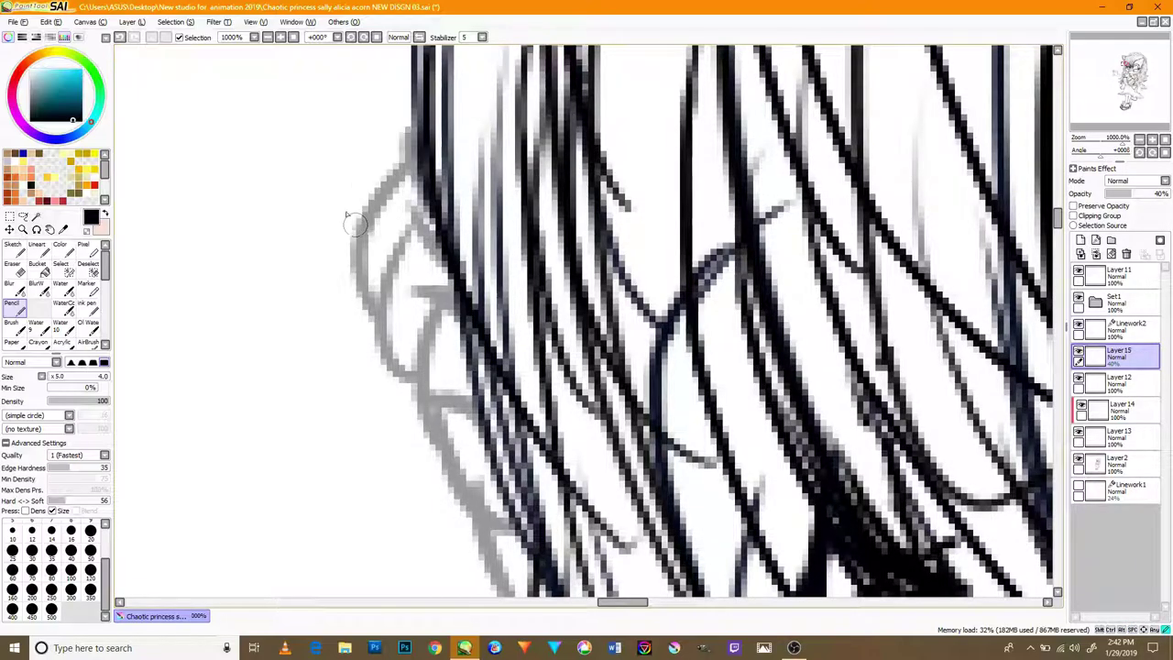
drag(347, 224, 413, 92)
- Add inner curves to the braid lobes sketched below the smaller ear
scroll(412, 464, down, 6)
scroll(402, 499, up, 5)
mouse_move(524, 517)
mouse_down()
mouse_move(469, 450)
mouse_move(460, 393)
mouse_up()
mouse_move(469, 437)
mouse_down()
mouse_move(402, 318)
mouse_move(405, 182)
mouse_up()
drag(385, 261, 403, 139)
scroll(396, 137, down, 10)
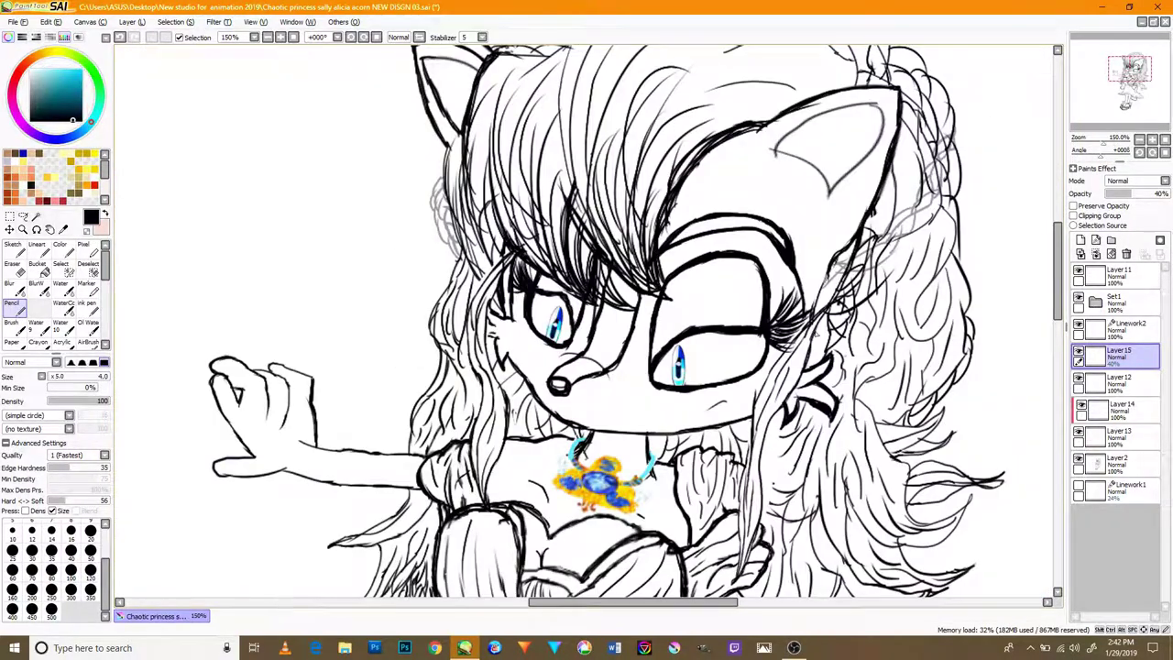
- Erase the Layer2 hair lines showing through the lower part of the thin braid beside the larger ear's base
drag(914, 246, 762, 282)
scroll(731, 237, up, 5)
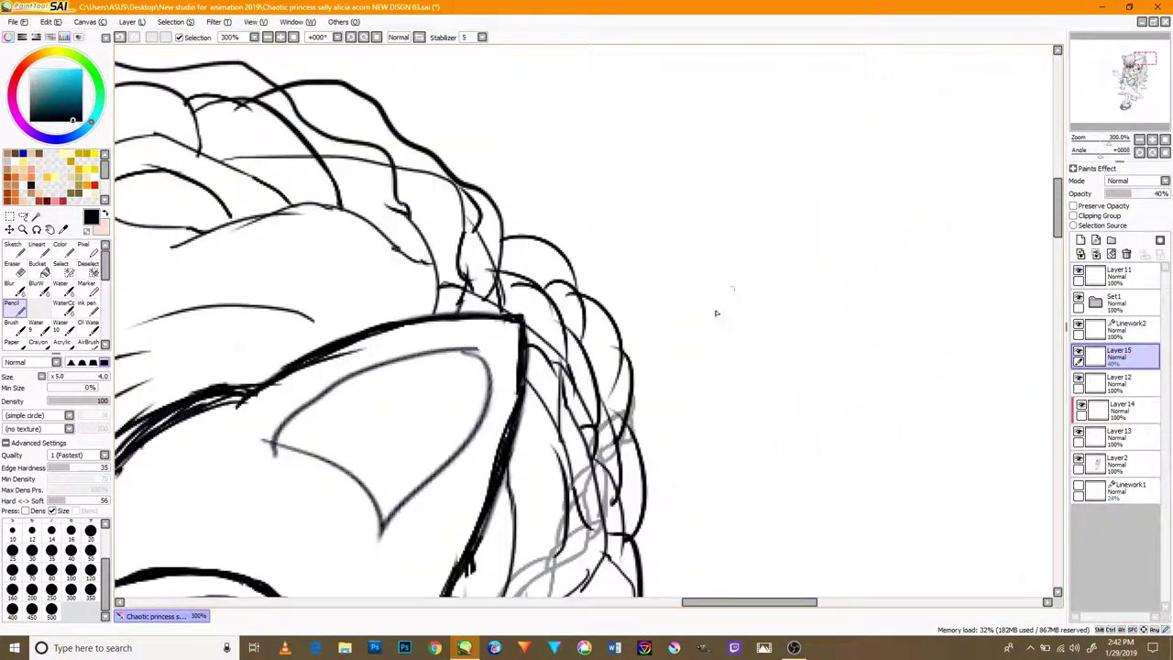
click(1121, 464)
click(15, 268)
drag(579, 483, 628, 331)
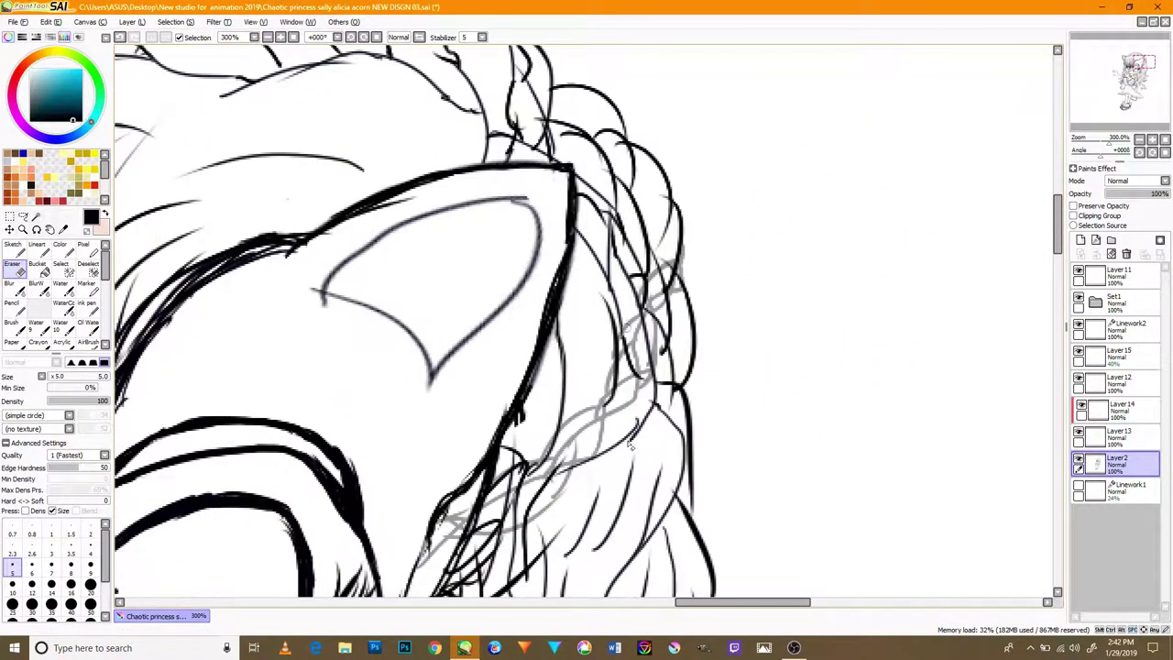
scroll(502, 460, down, 7)
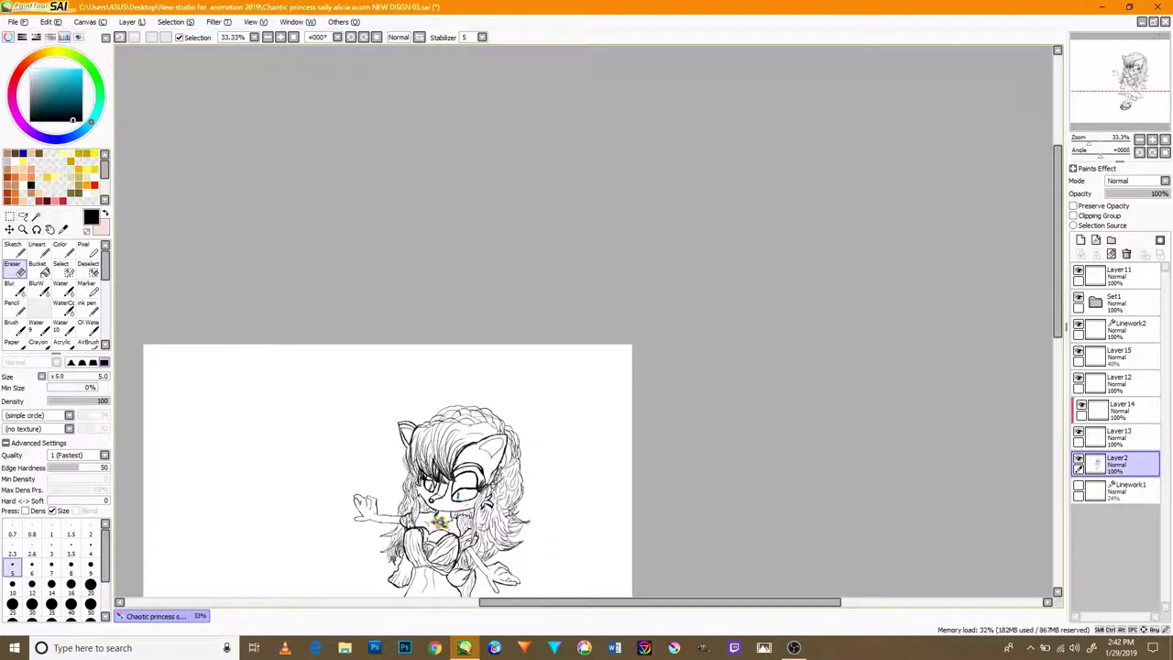
scroll(476, 507, up, 9)
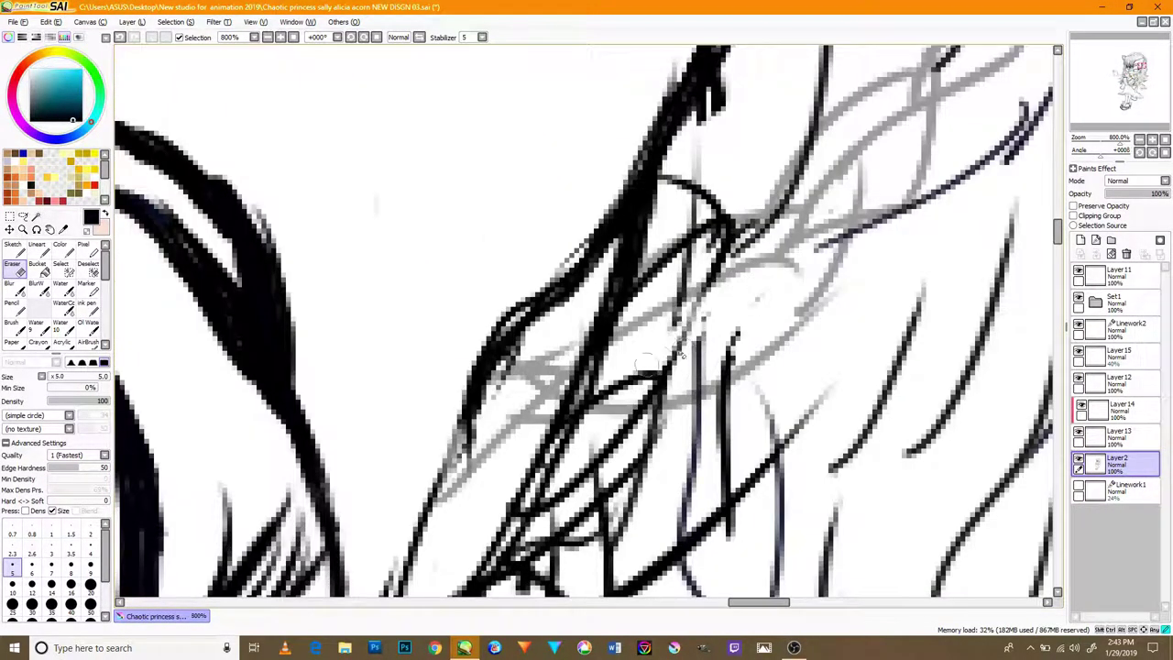
mouse_move(647, 352)
mouse_down()
mouse_move(747, 240)
mouse_move(725, 238)
mouse_up()
mouse_move(666, 376)
mouse_down()
mouse_move(701, 360)
mouse_move(709, 378)
mouse_move(620, 399)
mouse_up()
drag(800, 271, 851, 227)
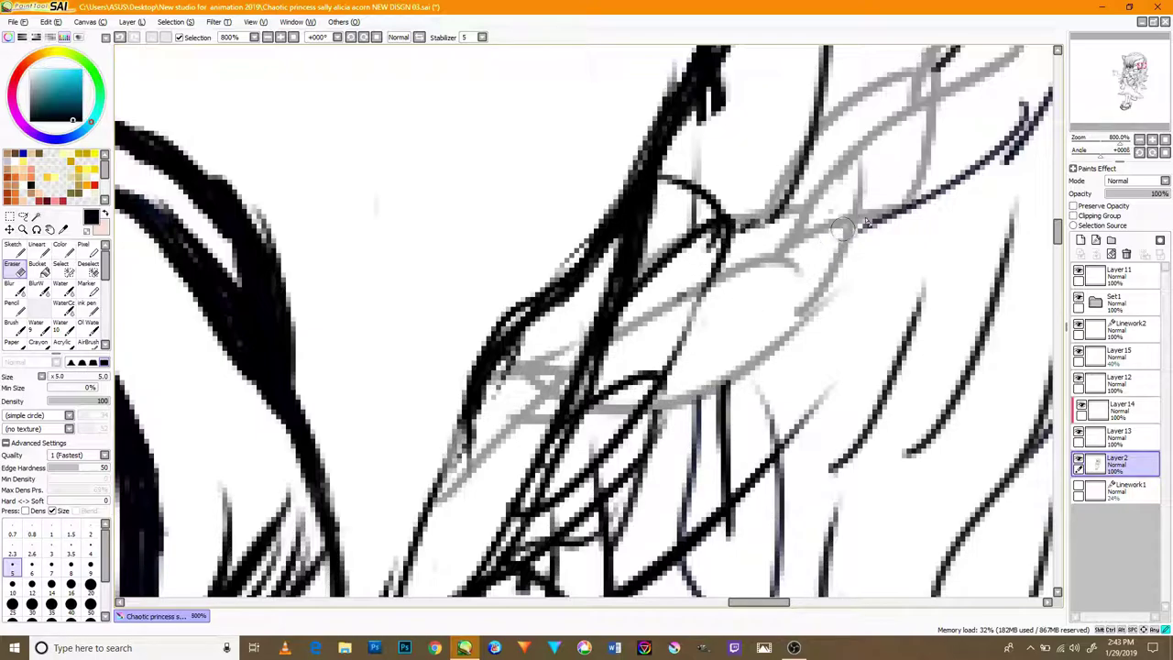
- Enlarge the eraser to 12 and clear more hair lines from inside the thin braid beside the larger ear
mouse_move(917, 66)
mouse_down()
mouse_move(744, 289)
mouse_move(808, 238)
mouse_move(871, 152)
mouse_move(830, 165)
mouse_move(797, 137)
mouse_move(850, 163)
mouse_move(812, 336)
mouse_up()
key(])
key(])
key(])
key(])
key(])
key(])
mouse_move(832, 292)
mouse_down()
mouse_move(836, 188)
mouse_move(878, 137)
mouse_move(888, 151)
mouse_move(832, 218)
mouse_move(821, 200)
mouse_move(764, 316)
mouse_up()
scroll(779, 321, down, 2)
scroll(692, 447, up, 2)
mouse_move(686, 536)
mouse_down()
mouse_move(652, 561)
mouse_move(610, 532)
mouse_move(577, 546)
mouse_up()
scroll(832, 380, down, 4)
scroll(799, 391, up, 3)
drag(810, 478, 864, 424)
- Erase the Layer2 hair lines running under the sketched braid lobes below the smaller ear
scroll(822, 437, down, 4)
scroll(386, 419, up, 4)
scroll(386, 420, up, 2)
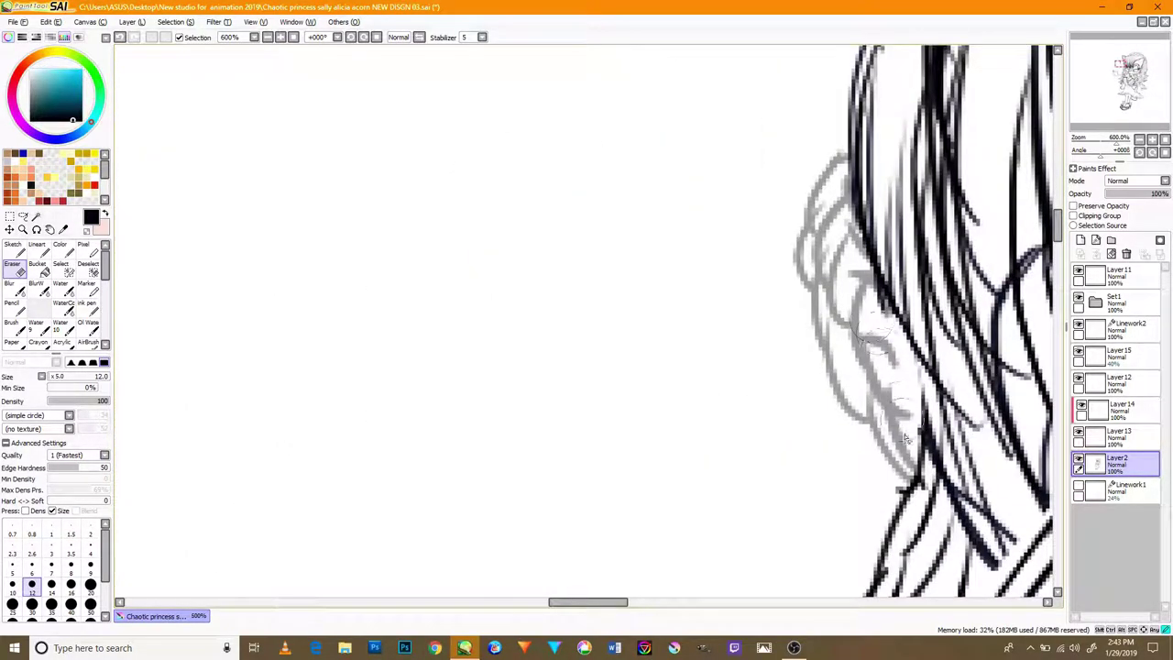
drag(873, 269, 842, 194)
mouse_move(915, 429)
mouse_down()
mouse_move(912, 482)
mouse_move(701, 340)
mouse_up()
scroll(900, 492, down, 4)
drag(863, 453, 644, 315)
drag(944, 326, 800, 389)
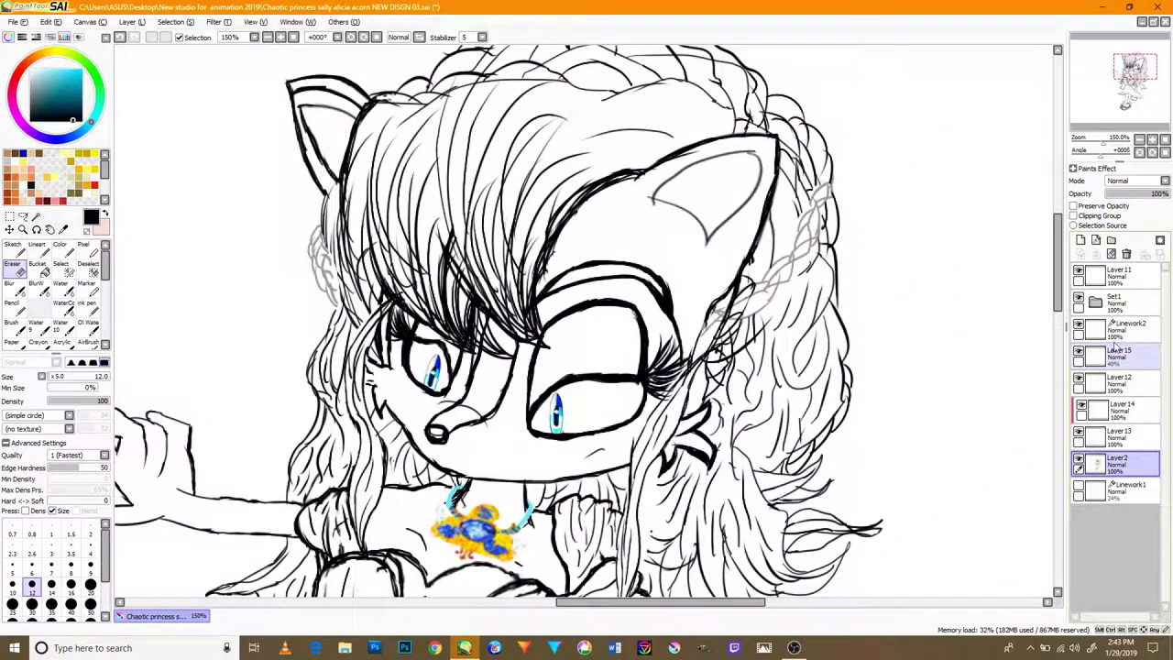
- Check the upper layers' visibility and erase the leftover hair lines inside the thin braid on Layer13
click(1079, 324)
click(1079, 351)
click(1079, 351)
click(1079, 325)
click(1079, 378)
click(1079, 379)
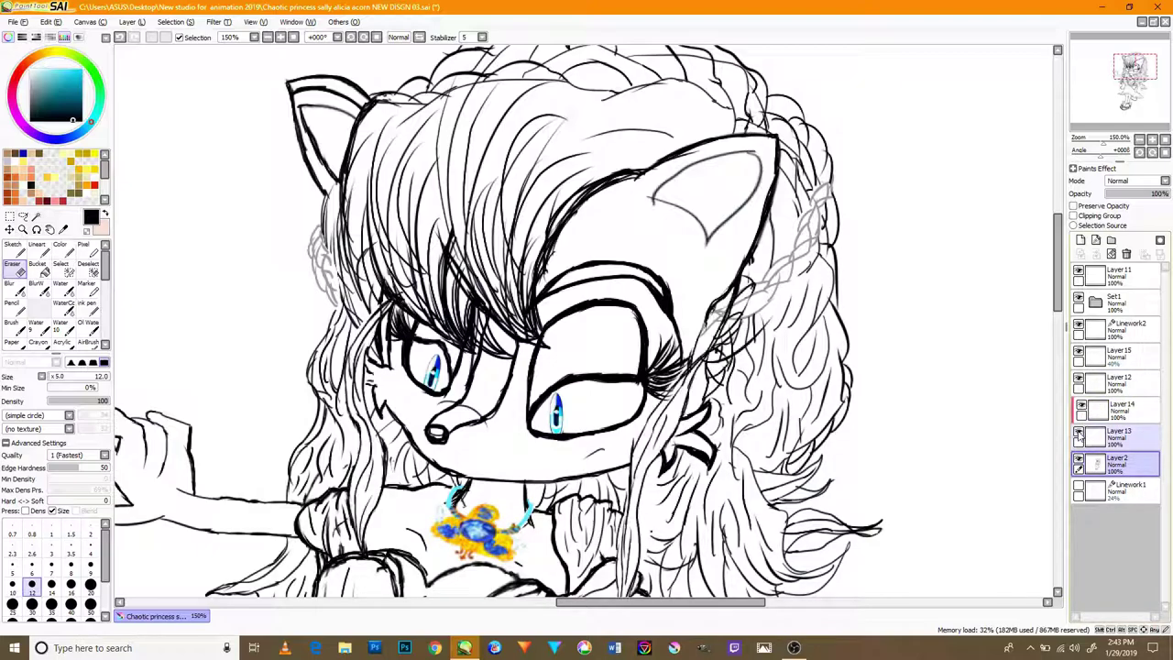
click(1109, 438)
scroll(747, 358, up, 4)
mouse_move(776, 303)
mouse_down()
mouse_move(775, 236)
mouse_move(761, 215)
mouse_move(678, 298)
mouse_move(707, 279)
mouse_move(624, 328)
mouse_move(694, 327)
mouse_up()
scroll(694, 328, down, 4)
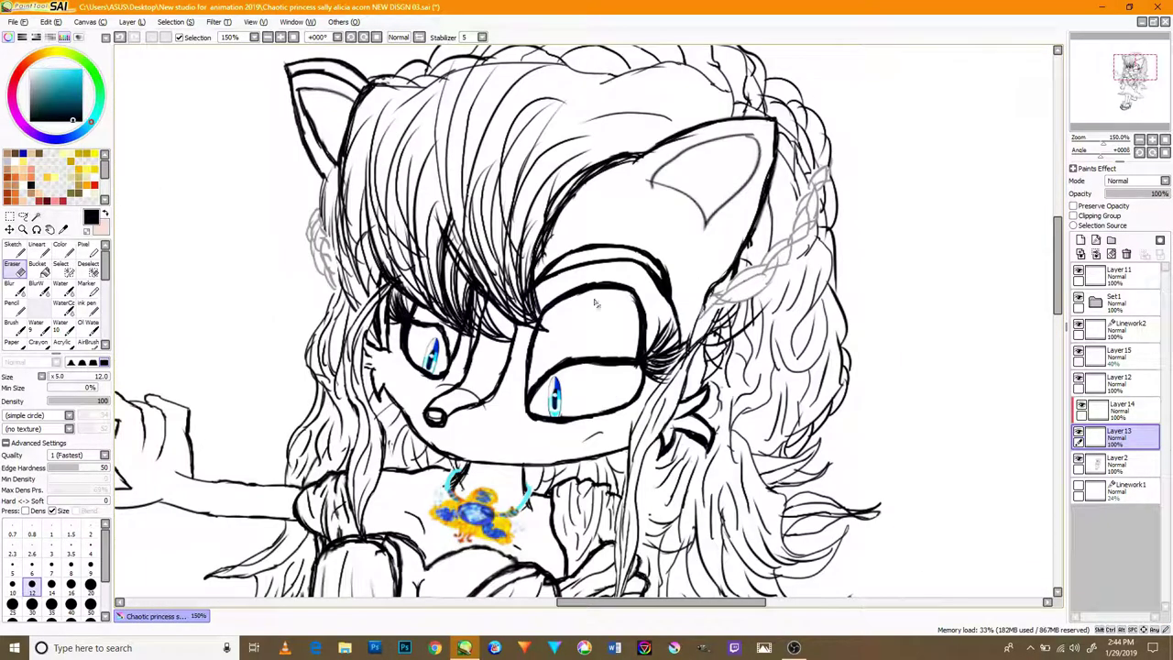
scroll(766, 261, up, 4)
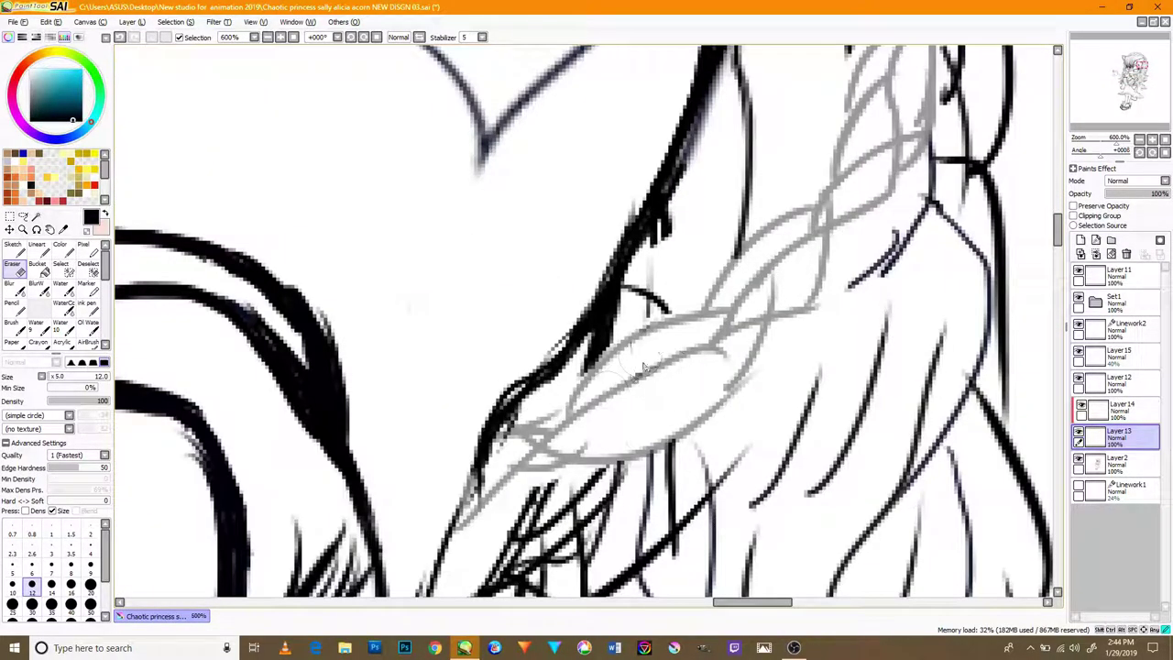
- Pencil extra strand curves along the lower part of the thin braid by the larger ear on Layer15
click(1118, 463)
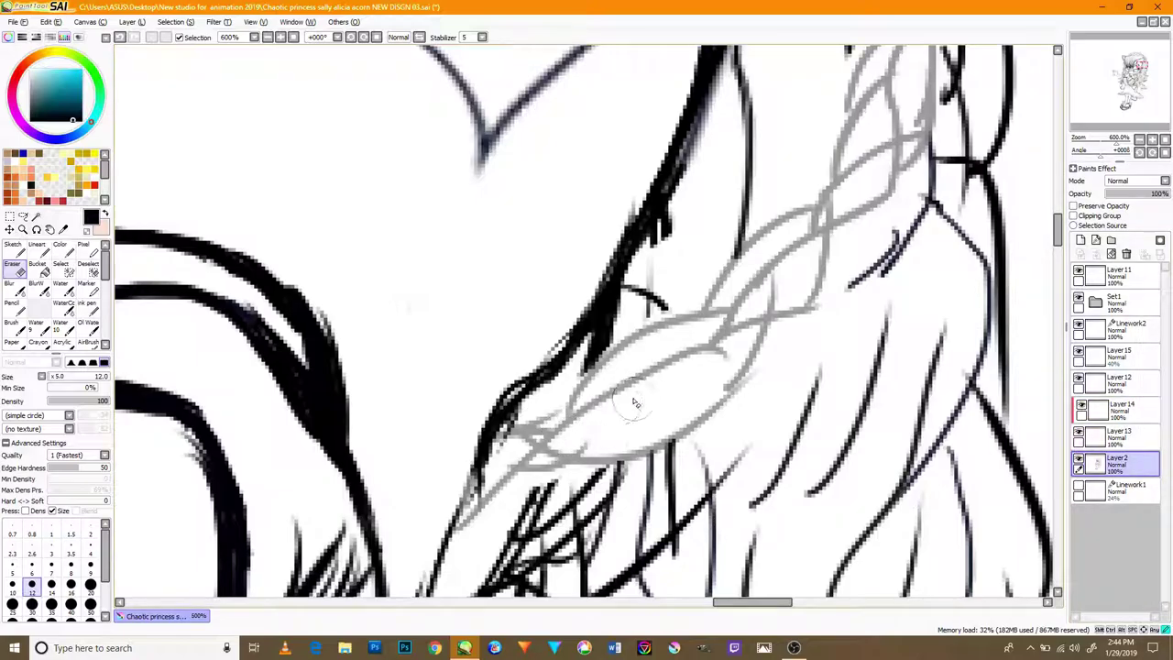
click(1141, 351)
scroll(802, 400, down, 5)
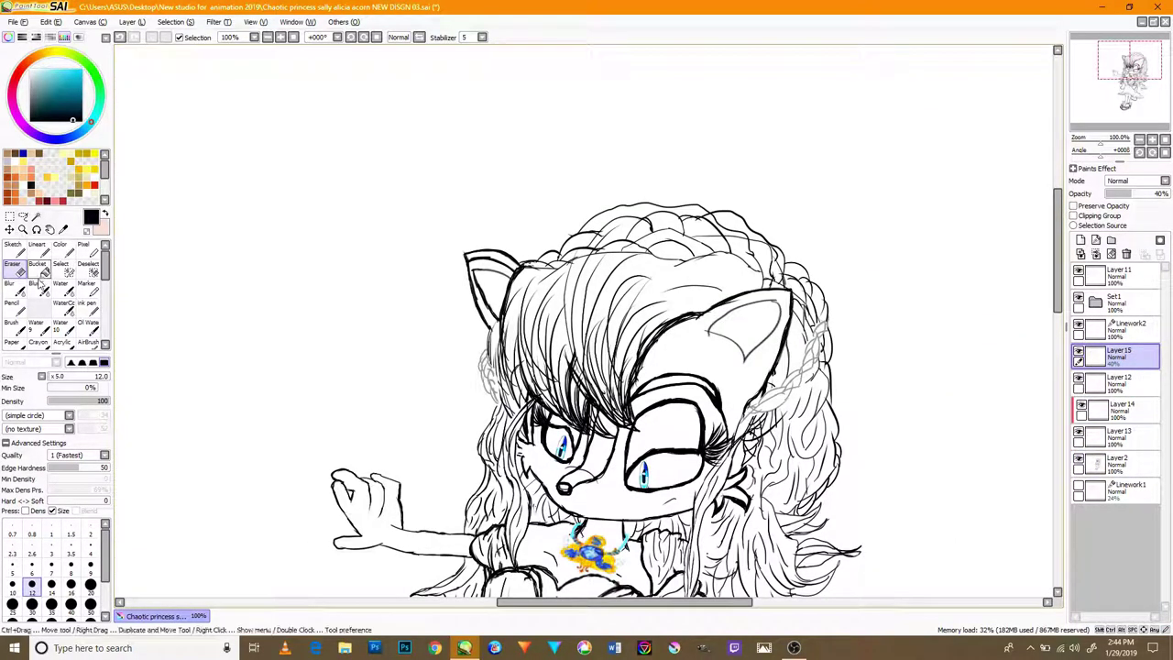
click(13, 302)
scroll(733, 275, up, 5)
mouse_move(682, 333)
mouse_down()
mouse_move(740, 296)
mouse_move(821, 158)
mouse_up()
drag(457, 396, 678, 213)
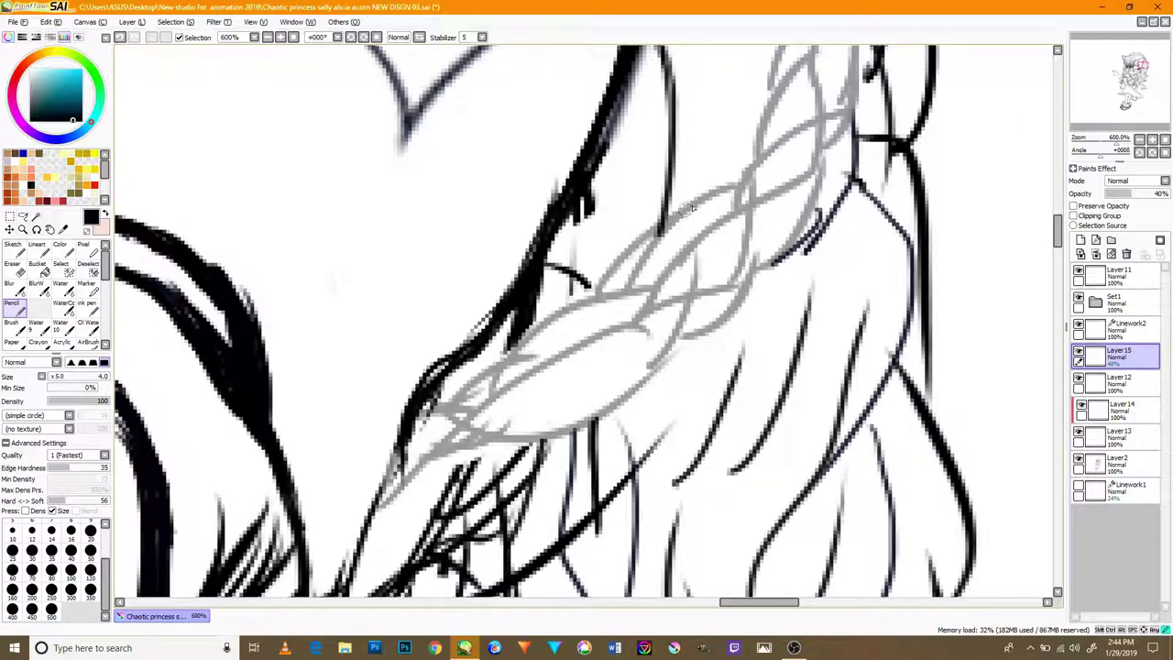
drag(461, 444, 691, 332)
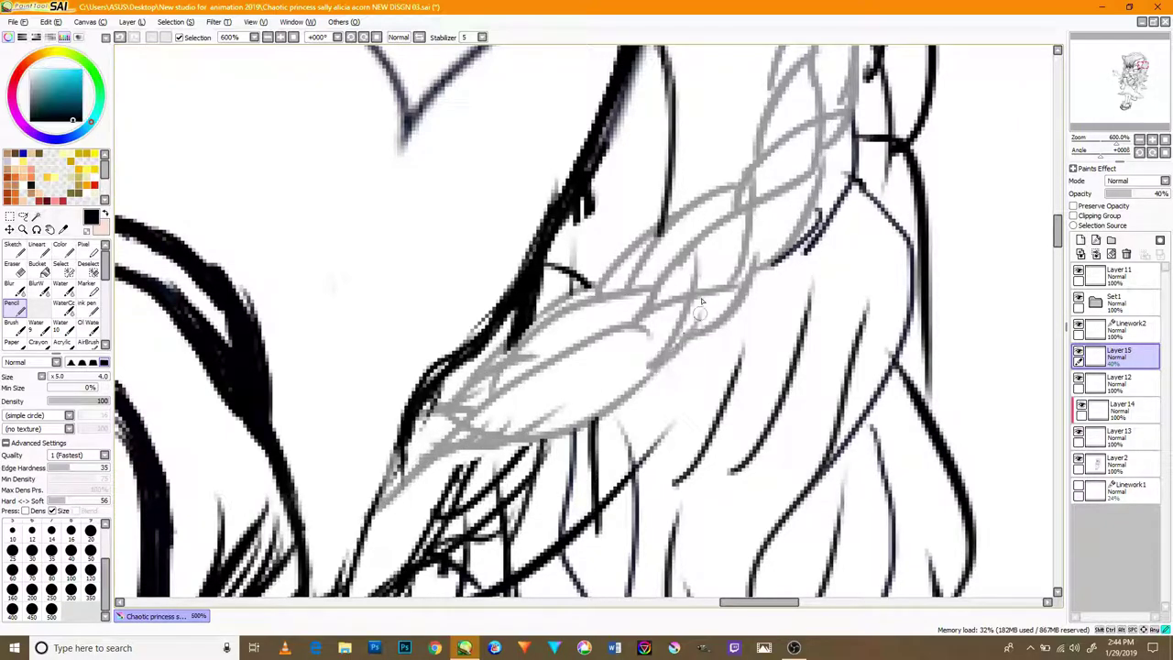
- Add interwoven curves along the middle and upper parts of the thin braid beside the larger ear
drag(815, 115, 810, 220)
drag(711, 291, 760, 181)
drag(763, 195, 747, 272)
drag(633, 413, 715, 334)
mouse_move(810, 169)
mouse_down()
mouse_move(772, 270)
mouse_move(798, 177)
mouse_up()
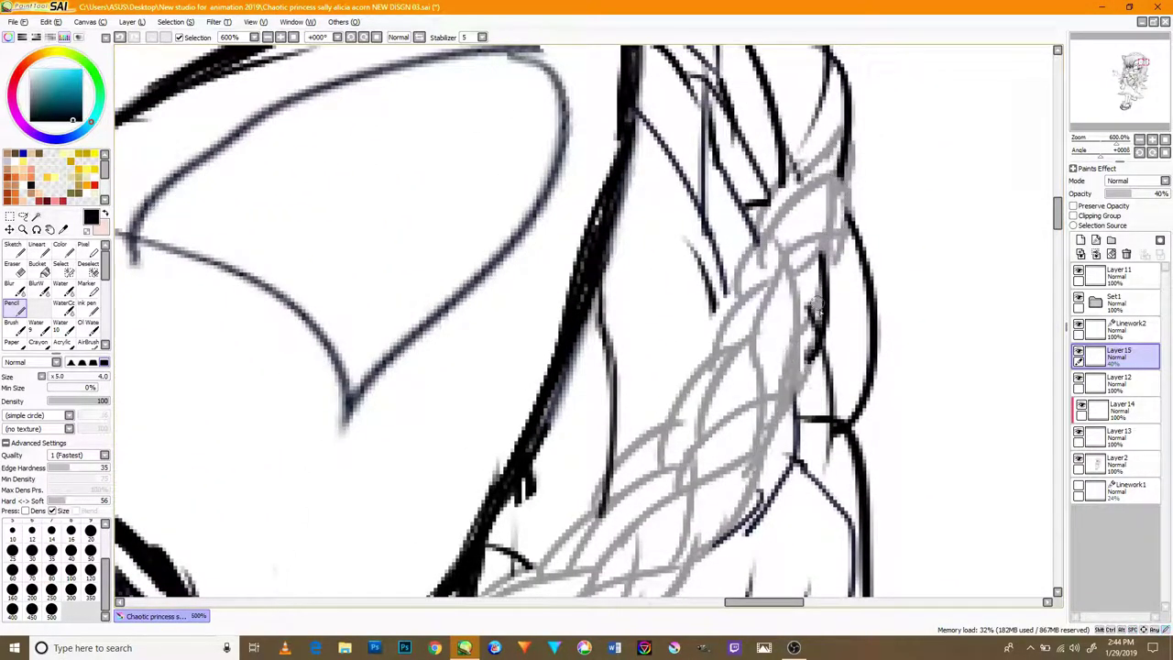
- Extend the braid below the smaller ear with more overlapping lobes at its upper end, lower end and outer edge
drag(158, 317, 1054, 378)
drag(129, 459, 902, 259)
mouse_move(581, 466)
mouse_down()
mouse_move(556, 418)
mouse_move(519, 251)
mouse_up()
drag(478, 236, 517, 182)
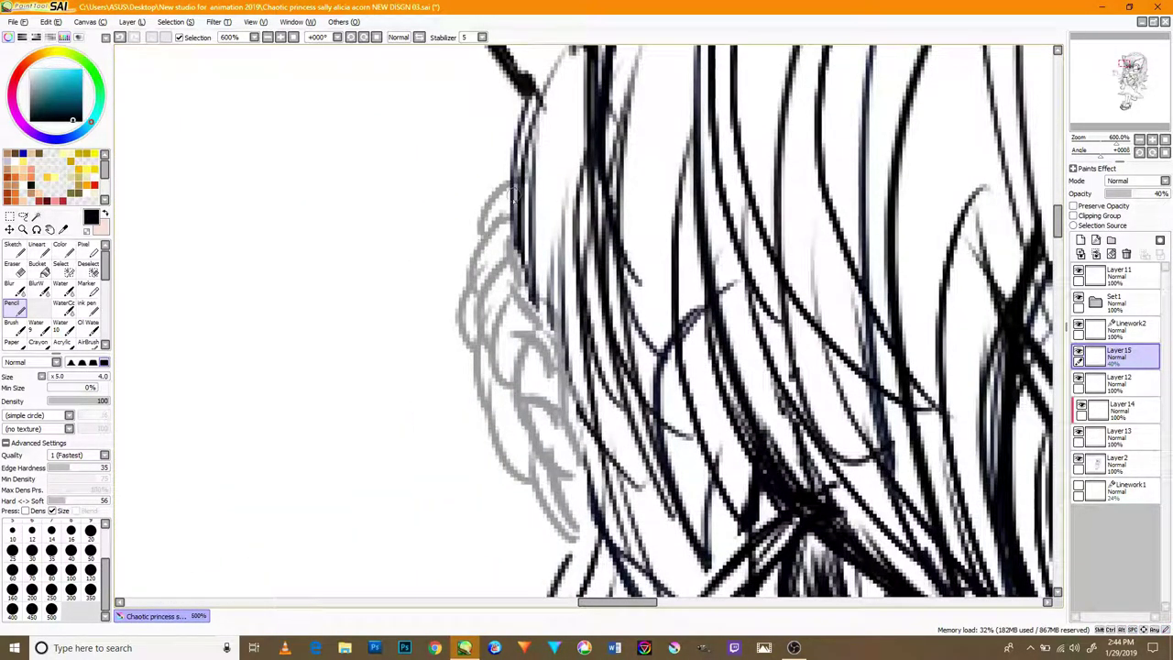
drag(465, 287, 479, 220)
drag(549, 547, 566, 509)
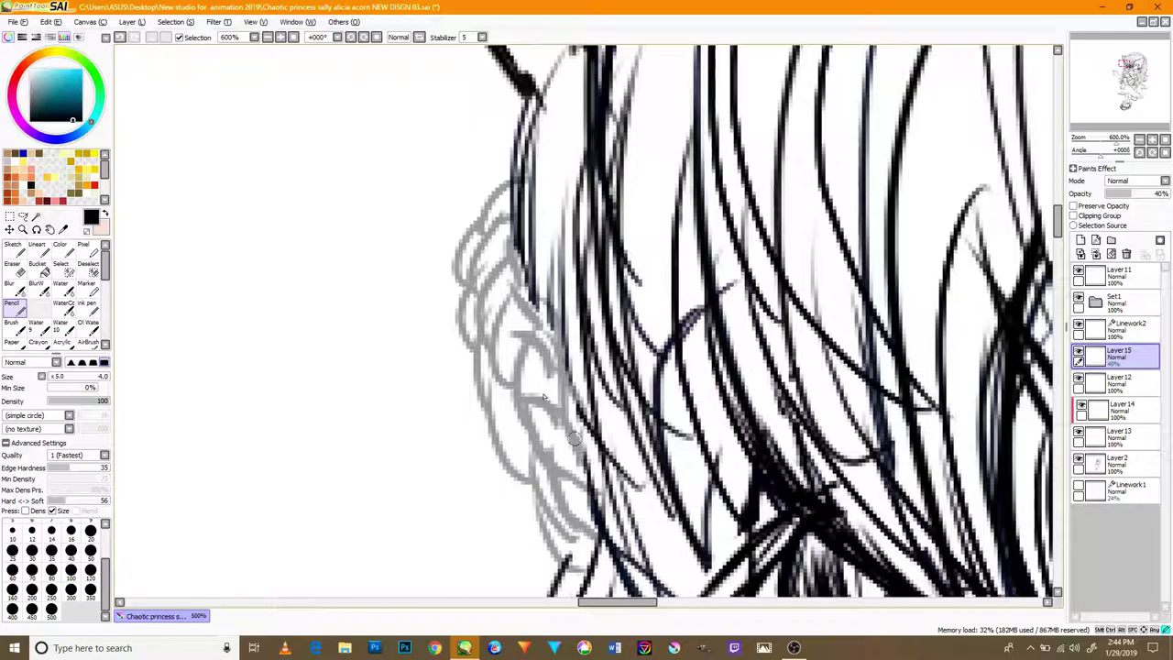
drag(486, 412, 465, 339)
drag(538, 514, 484, 423)
drag(568, 578, 522, 498)
- Set Layer15's opacity to 100% and touch up the thin braid beside the larger ear
scroll(666, 465, down, 5)
drag(1132, 194, 1171, 195)
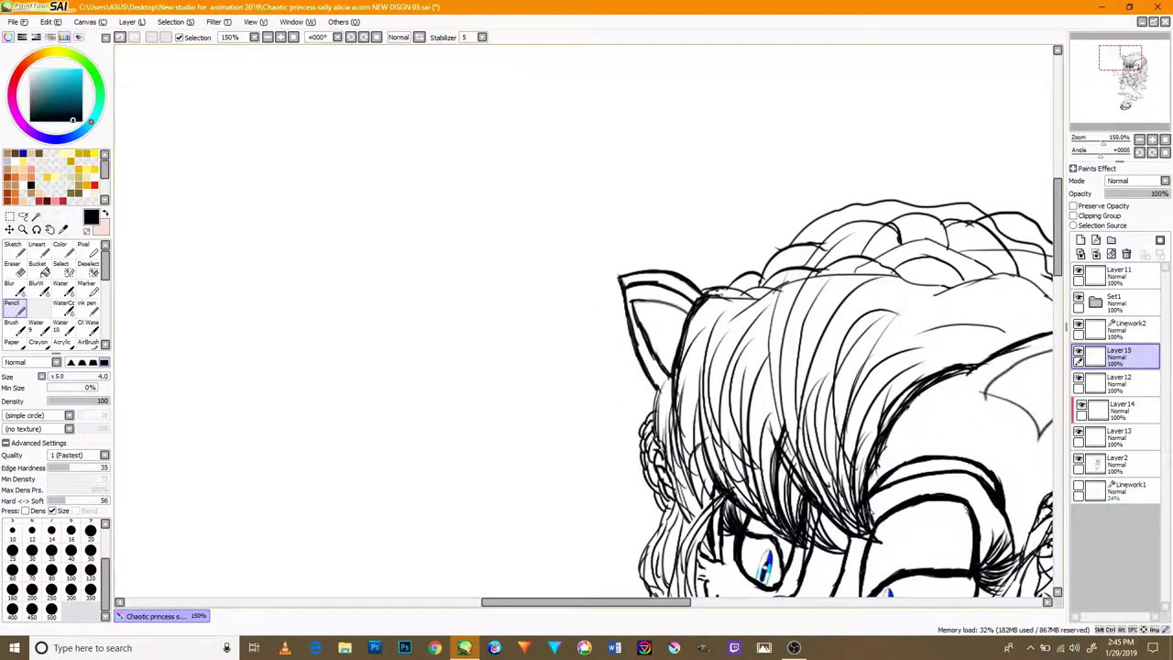
key(ctrl+plus)
drag(878, 504, 625, 375)
drag(802, 484, 584, 364)
drag(844, 349, 672, 429)
scroll(694, 401, up, 3)
drag(704, 348, 708, 409)
drag(832, 62, 800, 198)
scroll(788, 127, down, 5)
mouse_move(837, 133)
mouse_down()
mouse_move(775, 280)
mouse_move(775, 437)
mouse_up()
- Touch up the outer edge of the thick crease line above the larger eye
key(ctrl+minus)
key(ctrl+plus)
key(ctrl+plus)
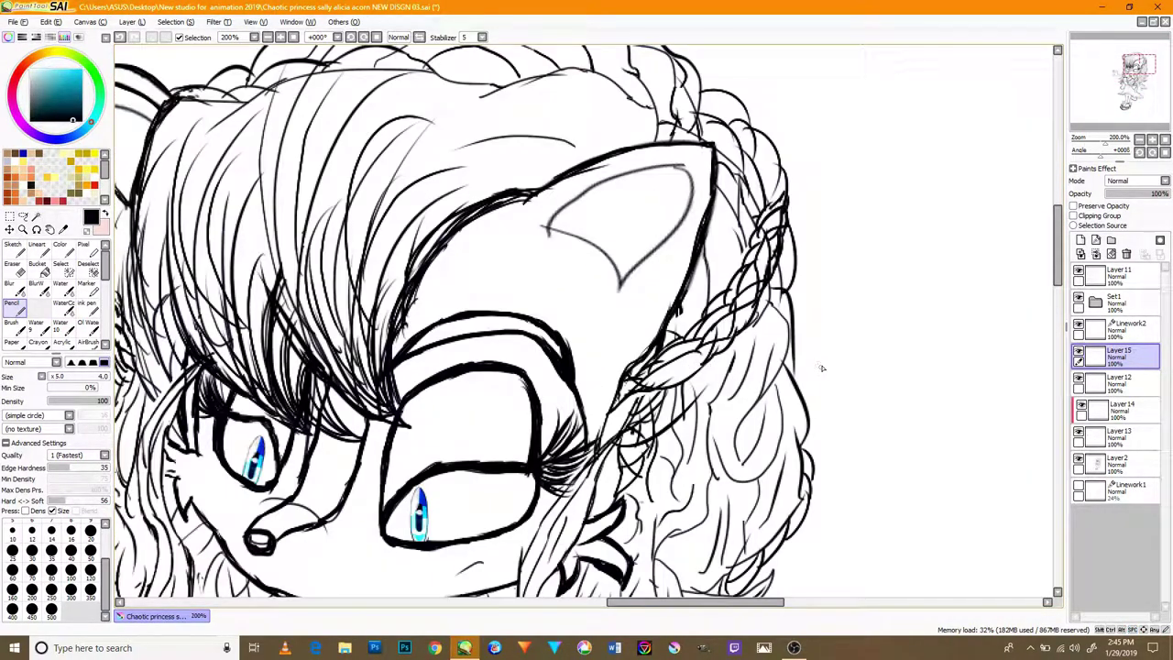
key(ctrl+plus)
key(ctrl+plus)
key(ctrl+plus)
mouse_move(595, 493)
mouse_down()
mouse_move(565, 334)
mouse_move(589, 439)
mouse_up()
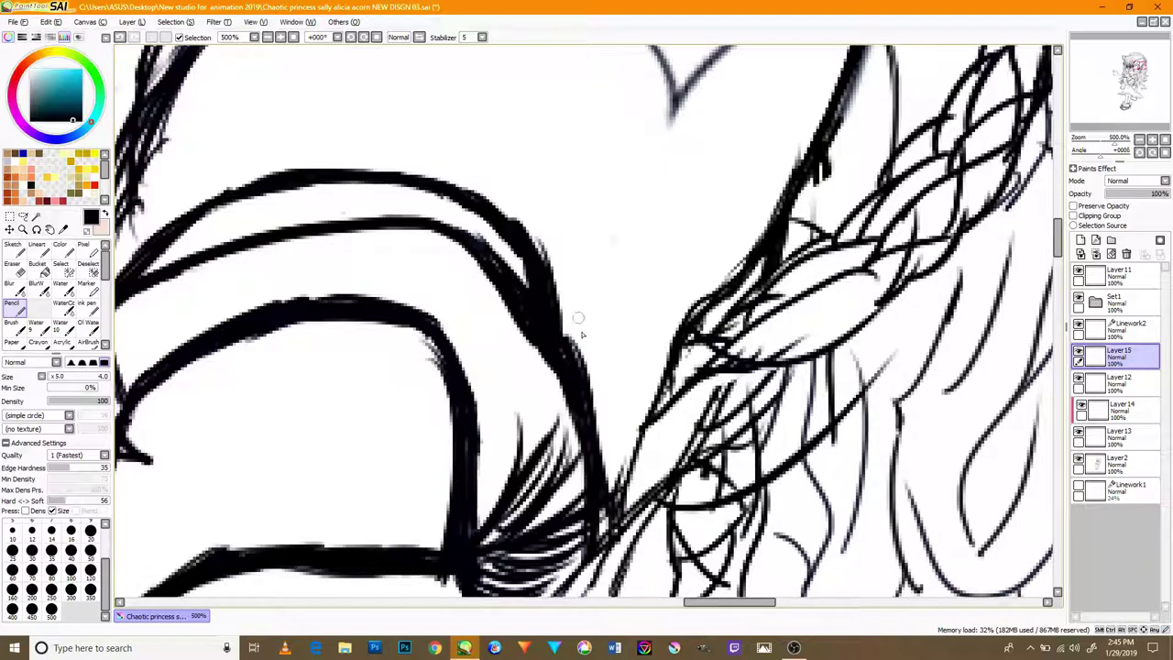
drag(562, 323, 578, 364)
scroll(581, 353, down, 6)
drag(463, 361, 613, 339)
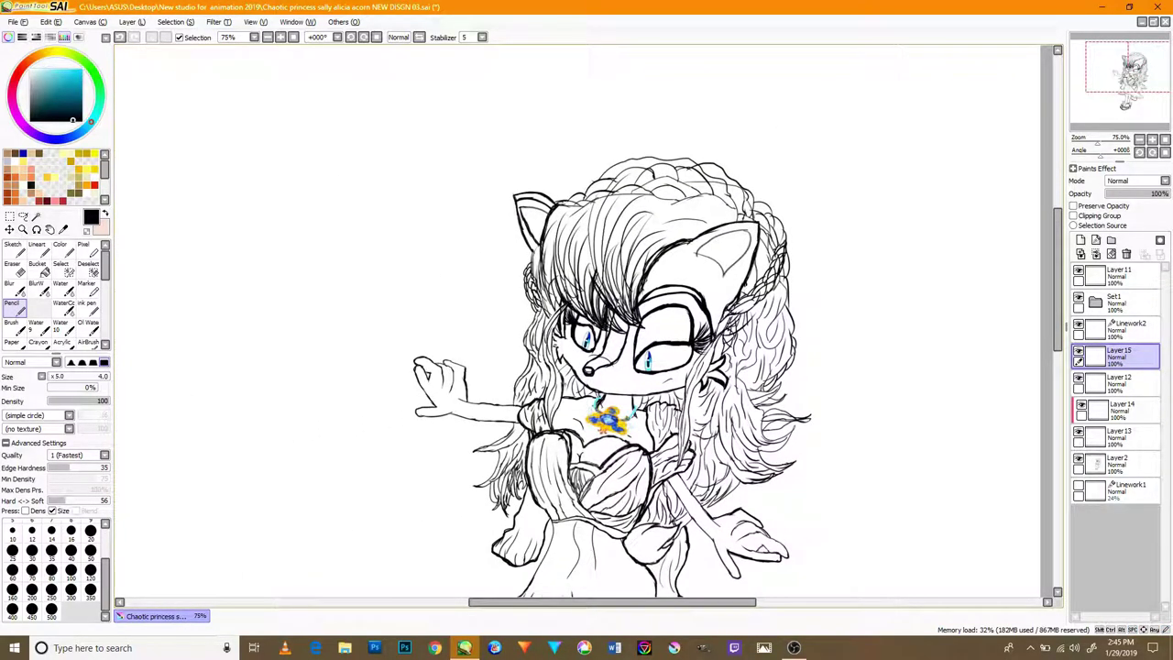
scroll(623, 302, up, 7)
drag(738, 262, 792, 229)
scroll(727, 272, down, 7)
- Erase the old inner-ear outline of the larger ear on Layer2
scroll(916, 293, up, 2)
drag(847, 404, 841, 223)
scroll(724, 275, down, 4)
scroll(724, 253, up, 4)
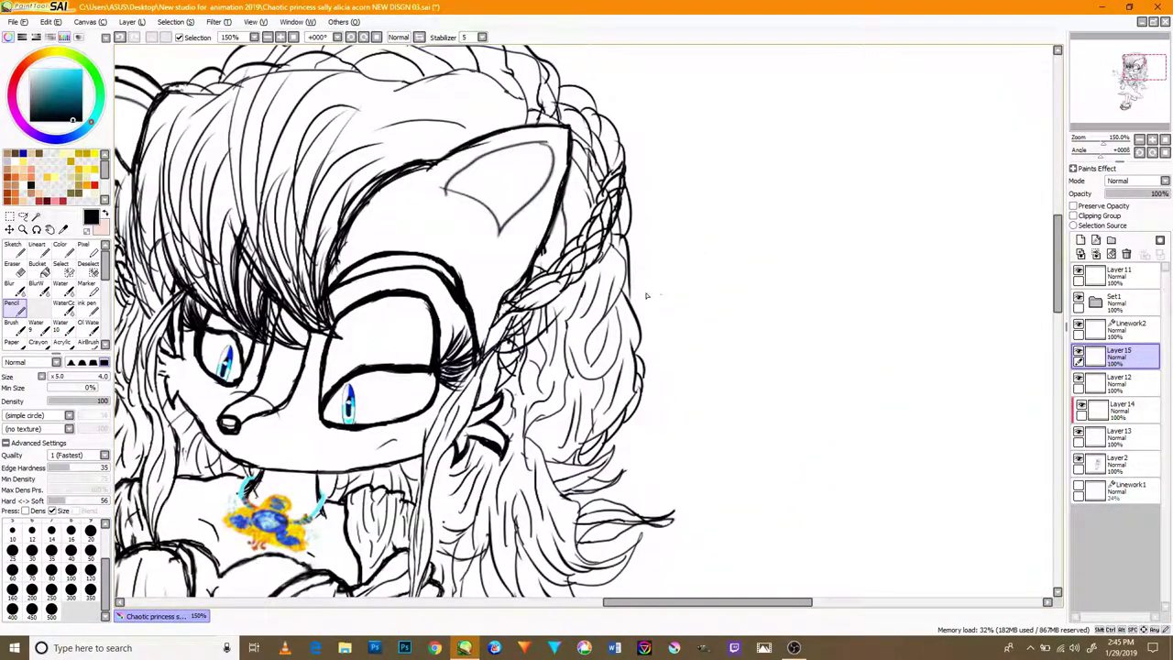
click(1122, 465)
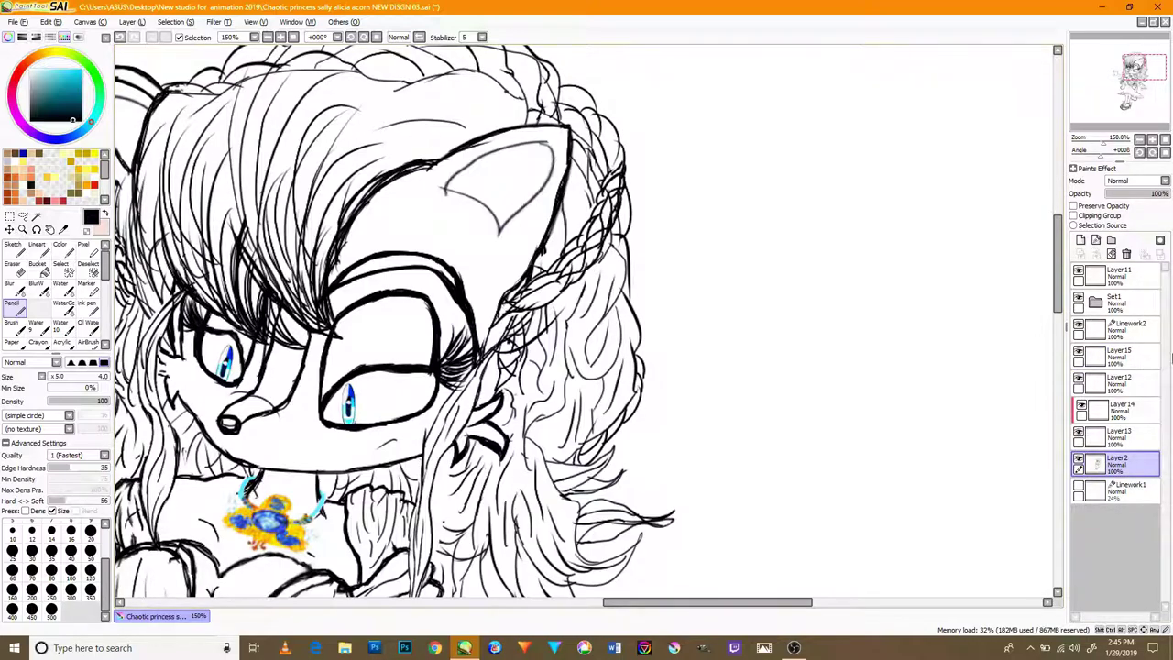
click(16, 270)
scroll(524, 163, up, 2)
mouse_move(545, 226)
mouse_down()
mouse_move(525, 261)
mouse_move(581, 171)
mouse_up()
mouse_move(470, 156)
mouse_down()
mouse_move(443, 174)
mouse_move(453, 314)
mouse_move(392, 193)
mouse_up()
drag(445, 245, 468, 274)
scroll(477, 247, down, 5)
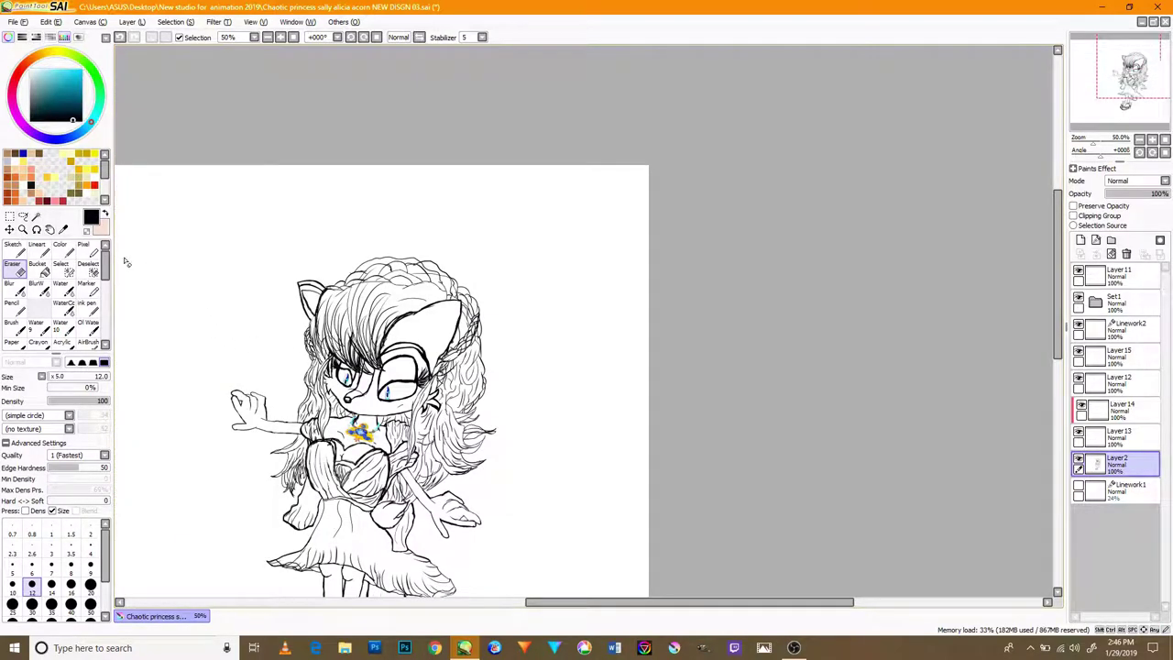
- Redraw the larger ear's inner outline with the size 4 Pencil as bolder curves narrowing to a lower tip
click(16, 313)
scroll(18, 313, down, 3)
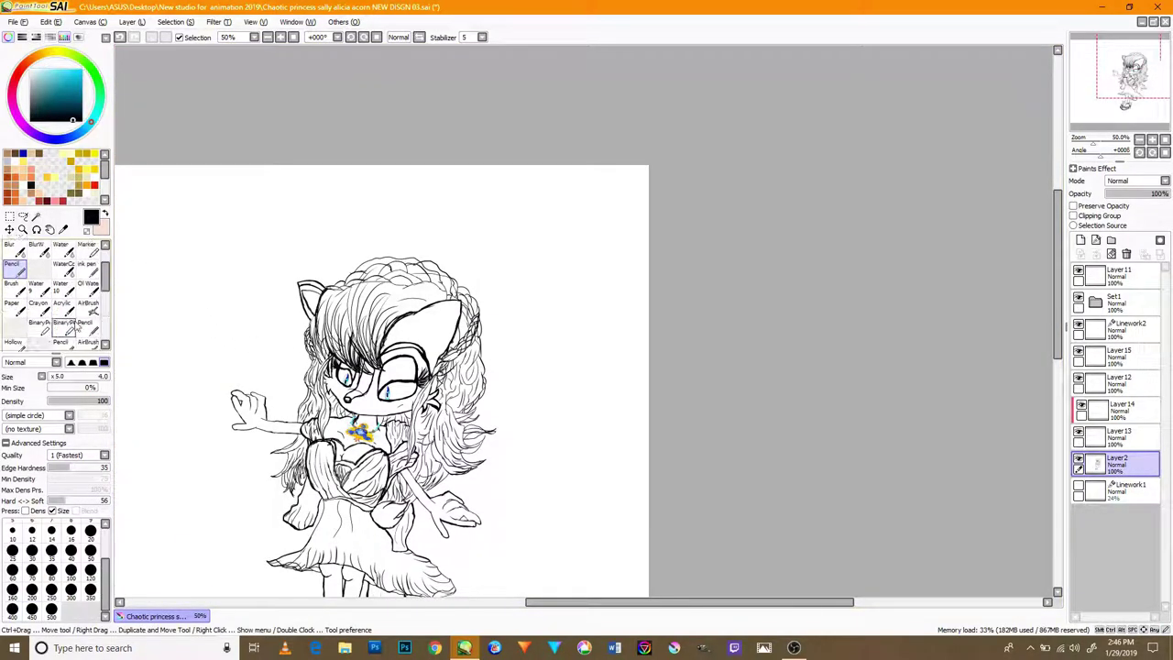
scroll(431, 321, up, 6)
drag(378, 261, 609, 168)
drag(563, 356, 577, 177)
mouse_move(333, 288)
mouse_down()
mouse_move(532, 371)
mouse_move(588, 174)
mouse_up()
key(ctrl+z)
key(ctrl+z)
key(ctrl+z)
mouse_move(344, 266)
mouse_down()
mouse_move(399, 209)
mouse_move(605, 172)
mouse_move(558, 404)
mouse_move(504, 403)
mouse_up()
key(ctrl+z)
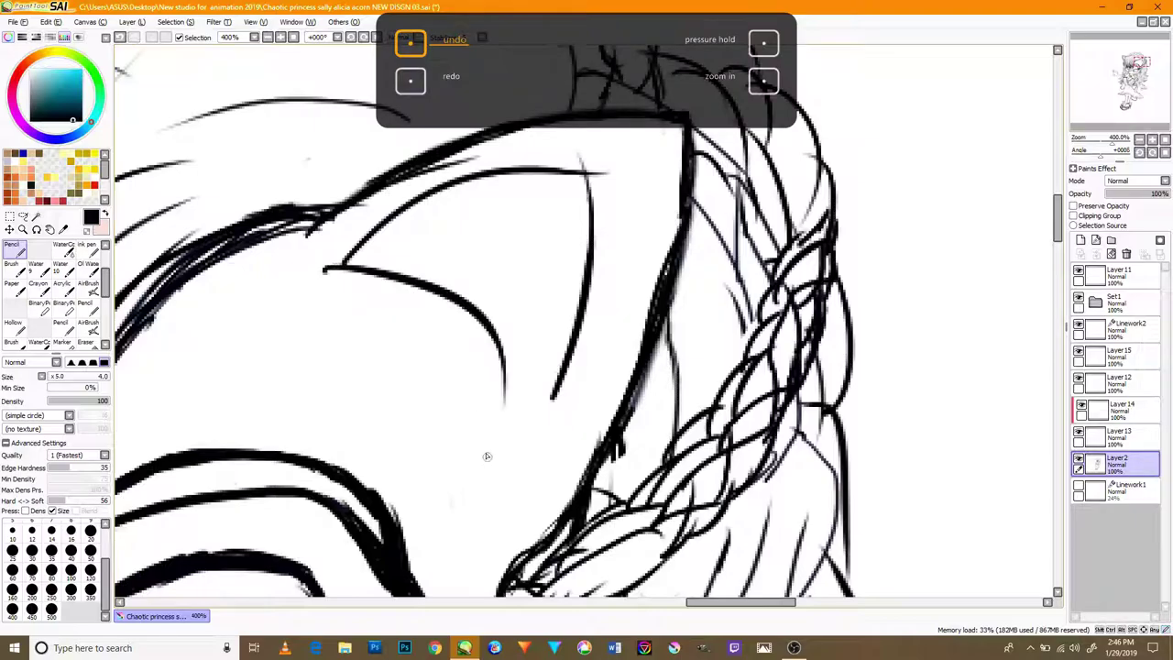
drag(482, 344, 518, 430)
scroll(490, 358, down, 6)
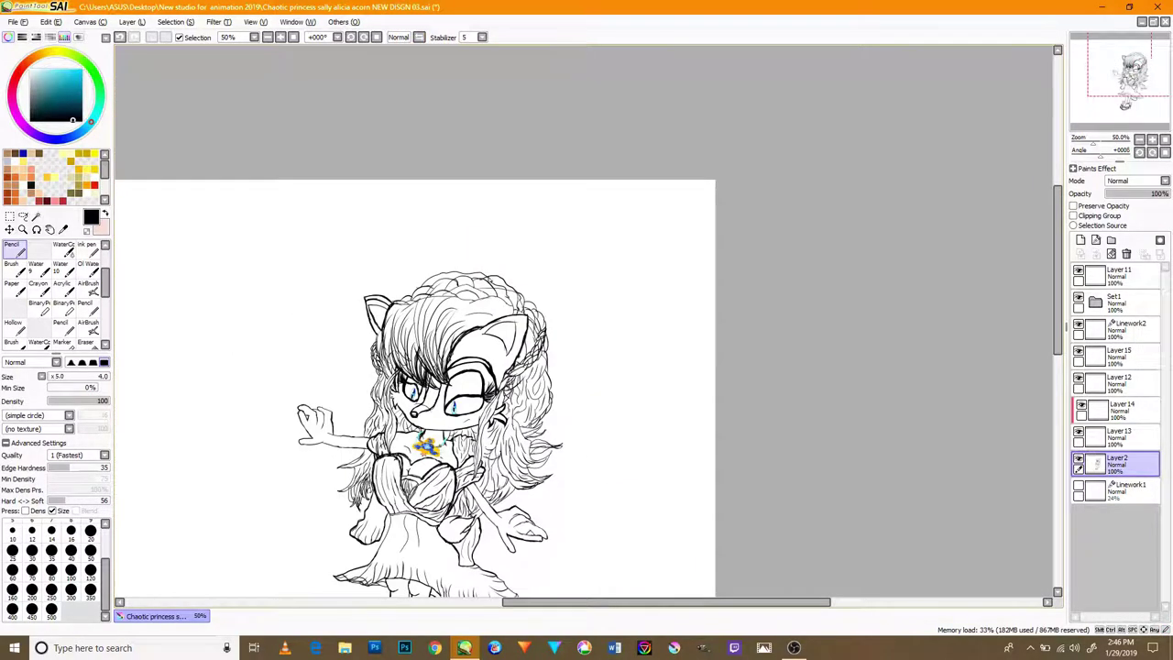
- Try a curved line running down from the front base of the larger ear onto the forehead
scroll(467, 360, up, 4)
drag(458, 378, 586, 199)
drag(496, 301, 733, 123)
mouse_move(720, 264)
mouse_down()
mouse_move(664, 77)
mouse_move(561, 362)
mouse_up()
scroll(561, 294, up, 3)
mouse_move(546, 288)
mouse_down()
mouse_move(595, 544)
mouse_move(323, 468)
mouse_up()
scroll(322, 468, down, 4)
key(ctrl+z)
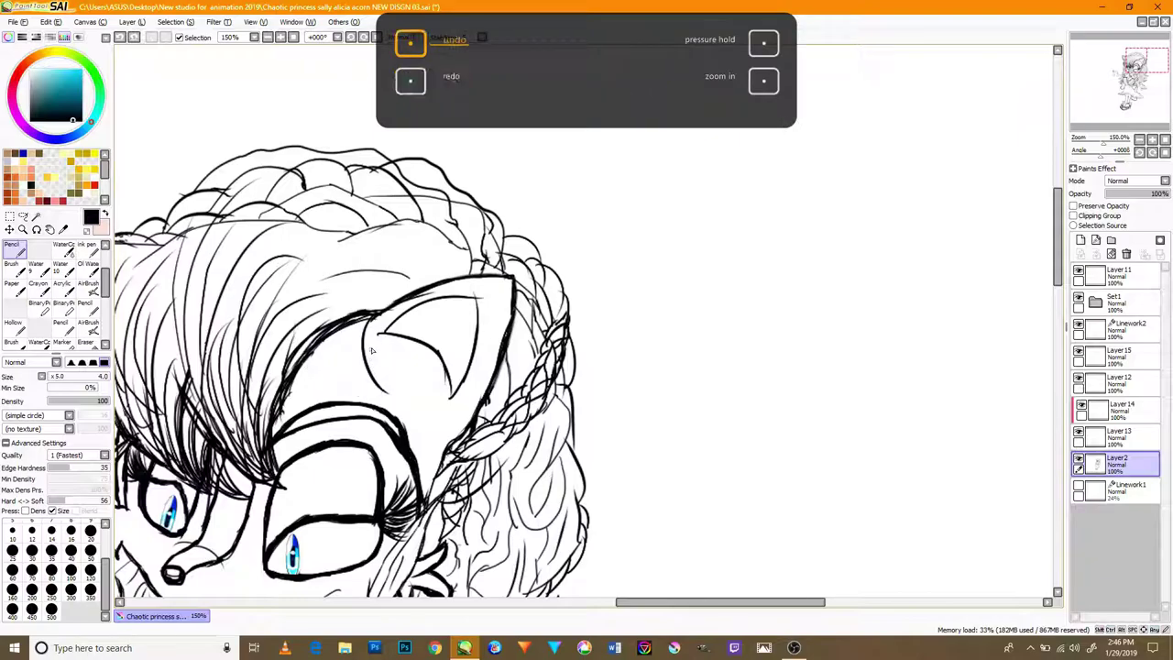
- Draw long curved bang strands on Layer2 from the hairline in front of the larger ear down to the brow
scroll(381, 328, up, 1)
scroll(381, 328, down, 3)
scroll(380, 328, up, 5)
drag(301, 222, 297, 472)
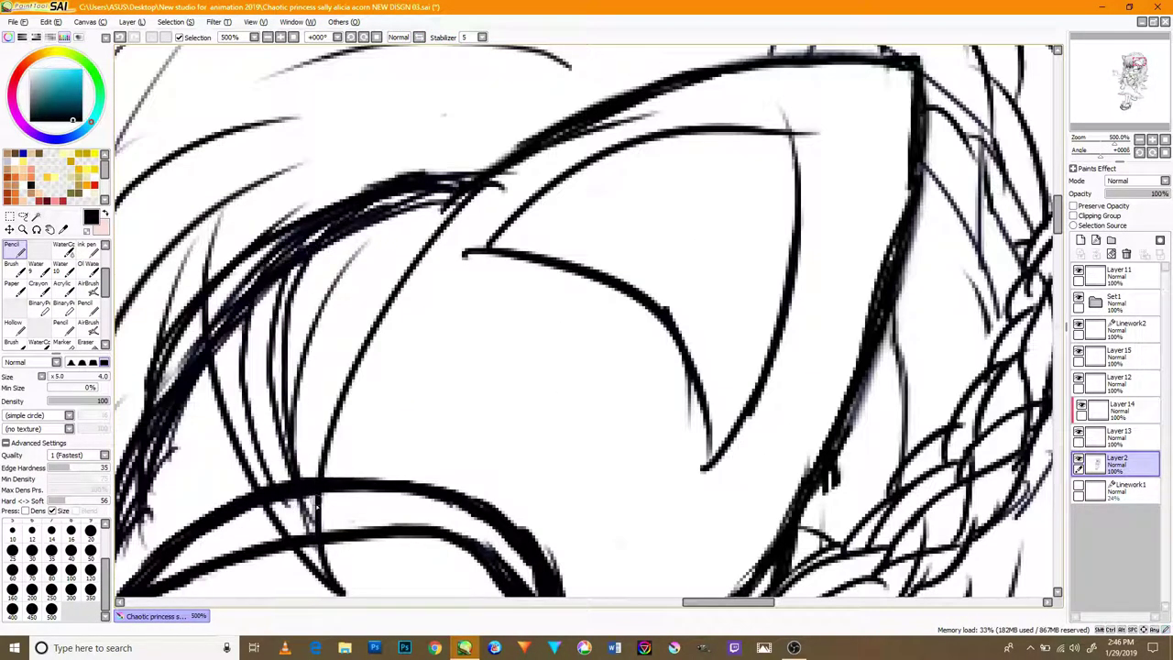
drag(412, 196, 312, 472)
drag(261, 260, 275, 467)
drag(276, 220, 243, 472)
drag(324, 249, 291, 422)
drag(368, 225, 297, 422)
drag(416, 209, 302, 476)
scroll(460, 115, down, 2)
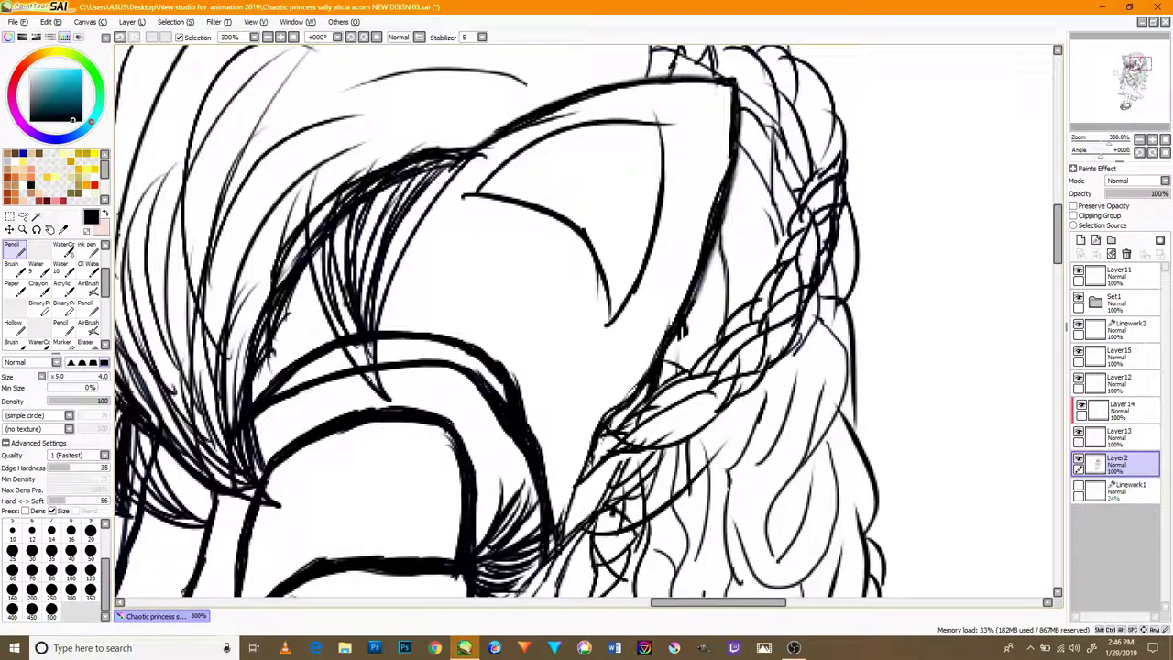
- Extend the new bang strands over the larger eye's upper lid into a pointed lock
drag(366, 383, 421, 503)
drag(277, 402, 417, 505)
scroll(325, 500, down, 5)
scroll(284, 275, up, 5)
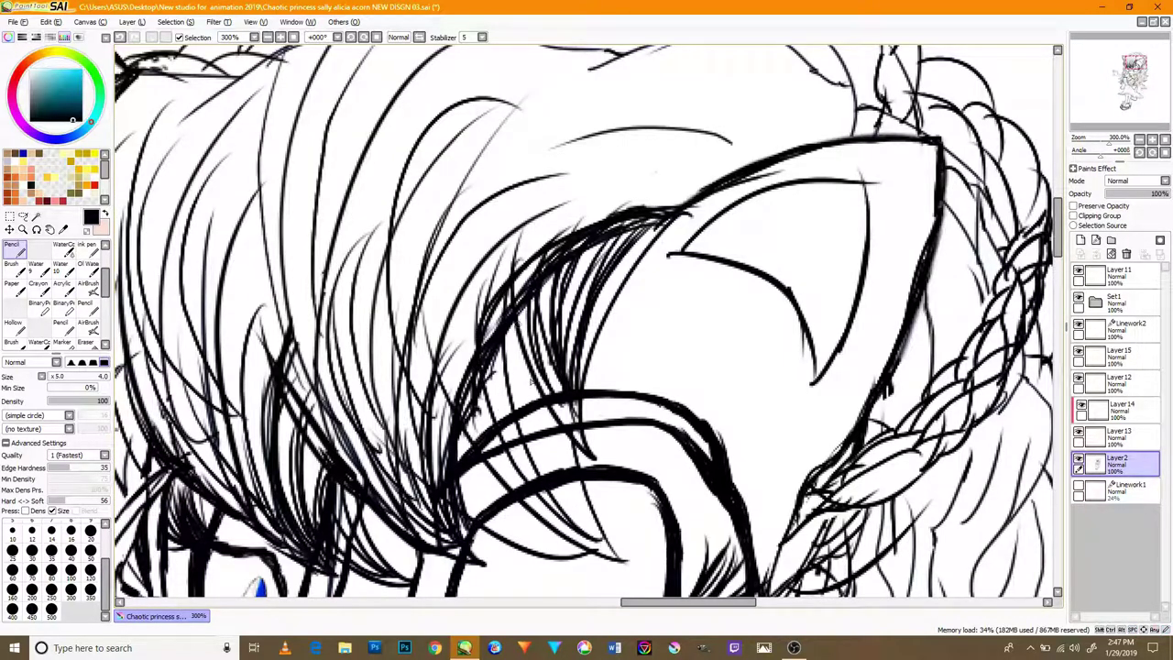
drag(533, 382, 581, 530)
mouse_move(541, 324)
mouse_down()
mouse_move(548, 433)
mouse_move(607, 529)
mouse_up()
drag(465, 468, 564, 541)
drag(462, 498, 574, 545)
- Fill the pointed lock over the larger eye with inner strands converging on its tip
scroll(613, 548, up, 2)
mouse_move(328, 523)
mouse_down()
mouse_move(633, 579)
mouse_move(624, 592)
mouse_up()
drag(300, 500, 615, 573)
drag(552, 416, 617, 576)
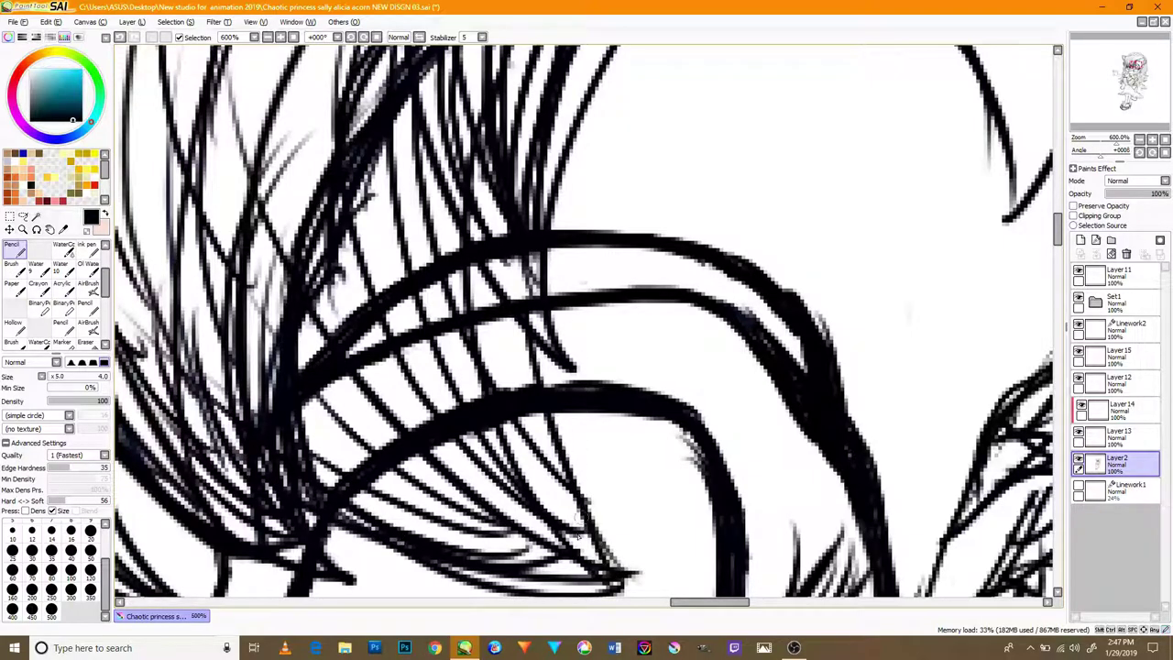
drag(473, 325, 558, 520)
drag(485, 318, 562, 518)
drag(405, 352, 518, 509)
drag(390, 208, 408, 332)
- Thicken the new bangs between the hairline and the larger eye with additional long strands
scroll(383, 242, down, 6)
scroll(383, 234, up, 4)
drag(405, 215, 423, 386)
drag(355, 167, 444, 442)
drag(335, 197, 377, 410)
drag(392, 146, 363, 332)
scroll(397, 192, down, 5)
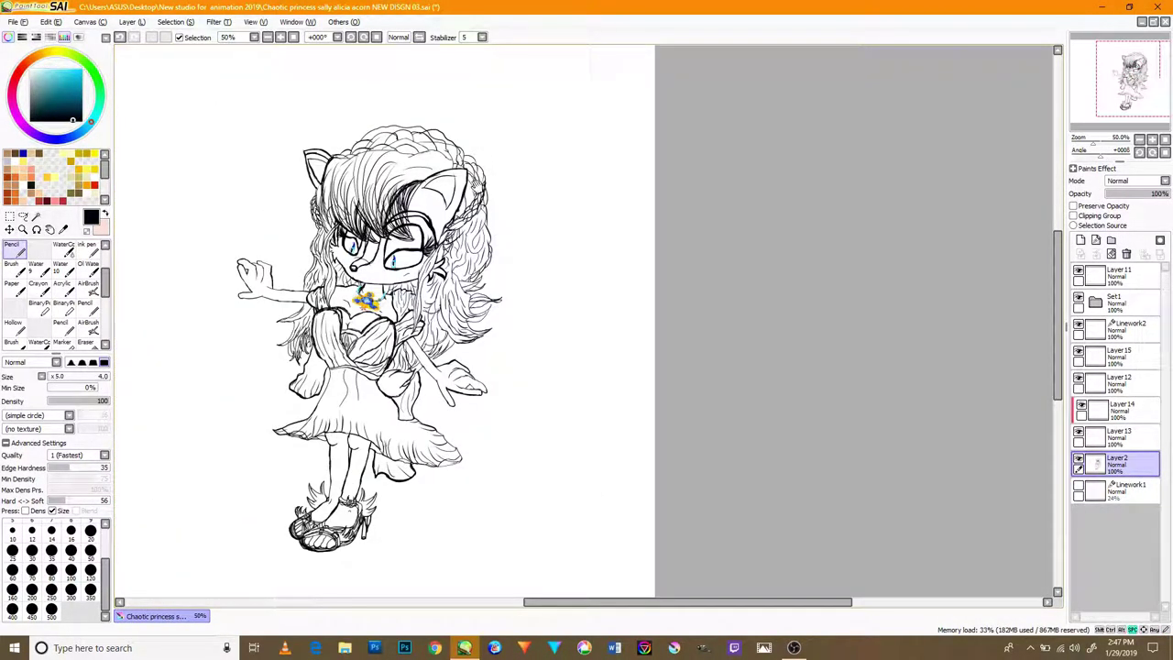
scroll(604, 304, up, 3)
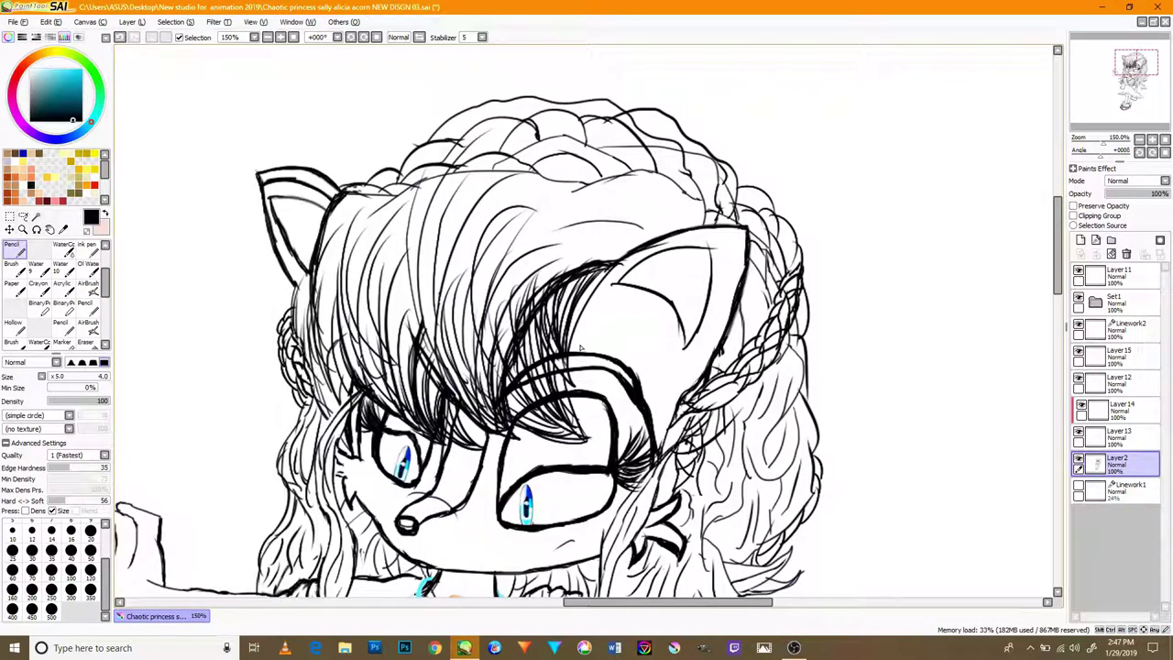
scroll(583, 346, down, 3)
scroll(654, 298, up, 2)
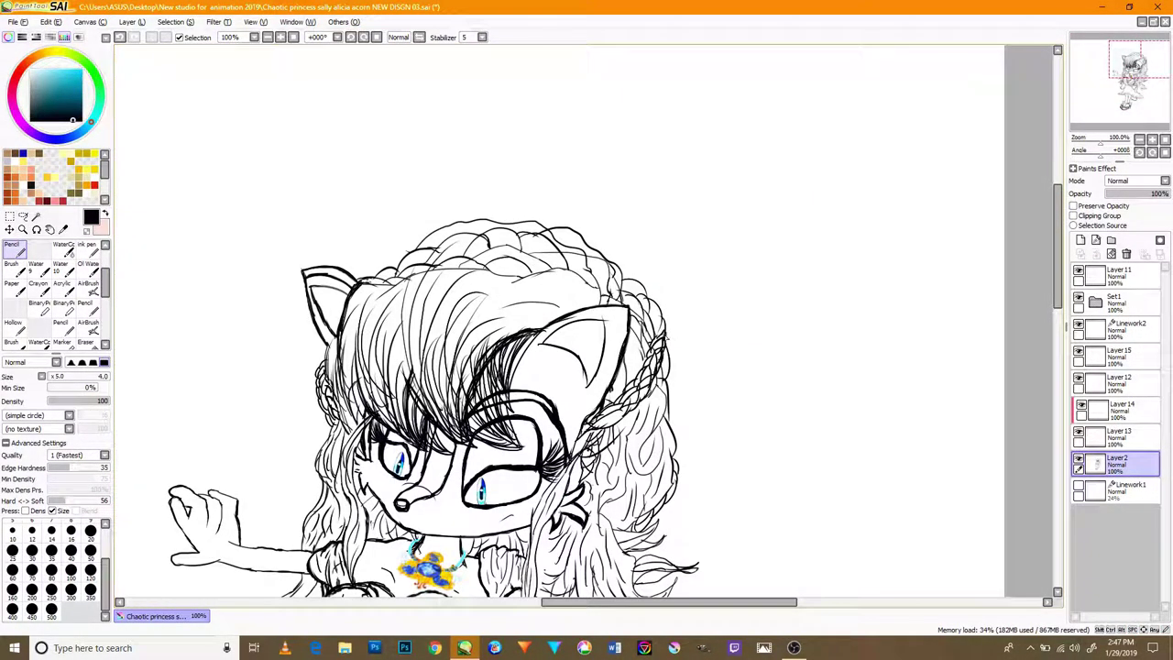
scroll(530, 325, down, 8)
scroll(529, 326, up, 3)
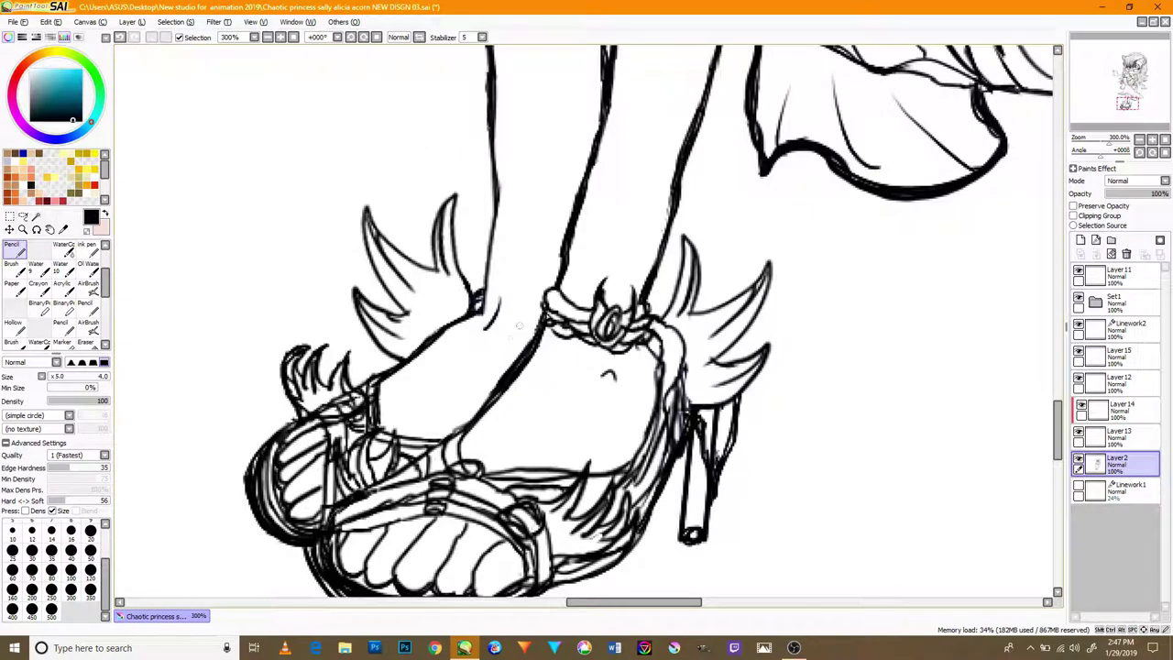
scroll(754, 156, up, 5)
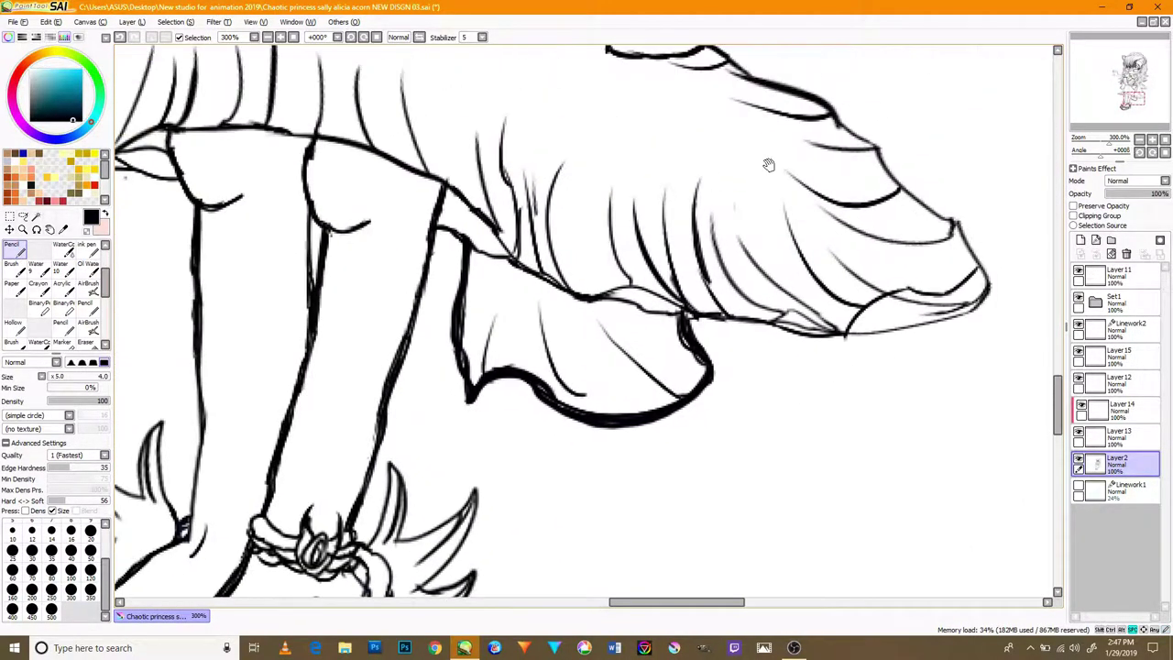
scroll(705, 138, down, 4)
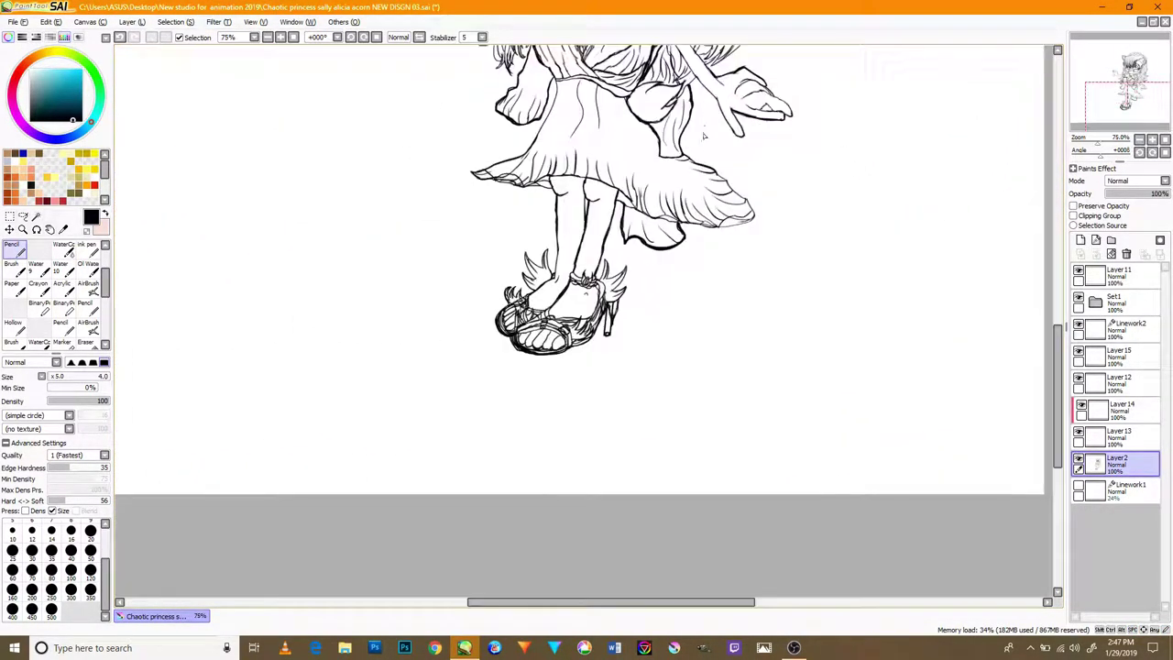
scroll(726, 95, up, 6)
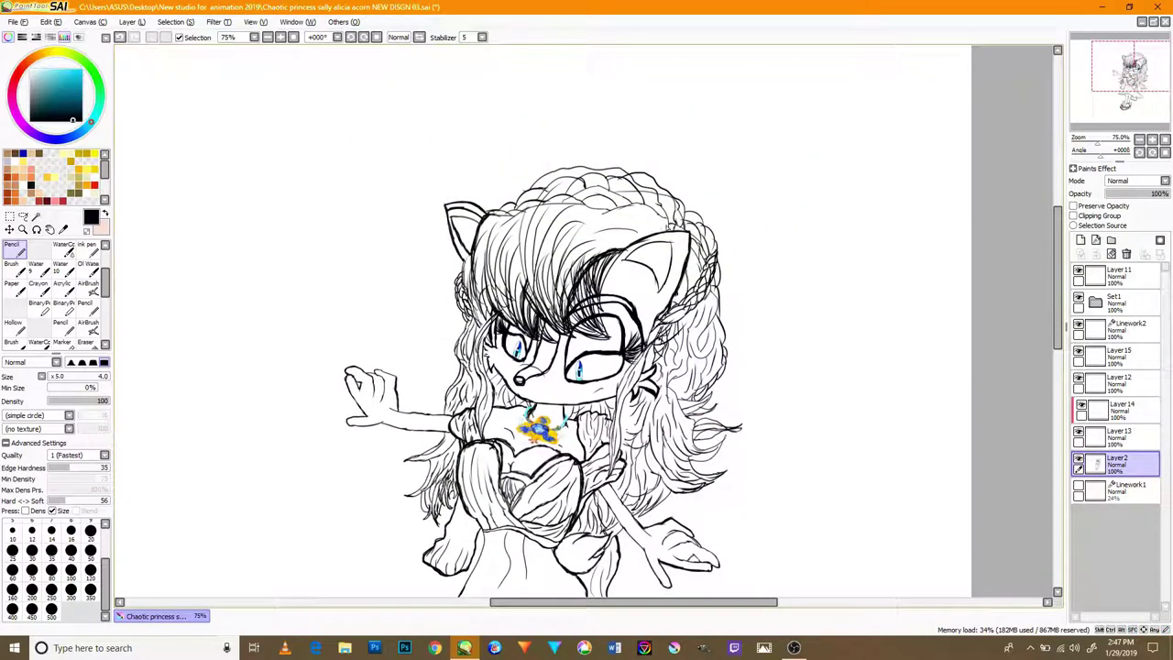
- Draw fine hair strands on Layer2 from the smaller ear's base down beside the thin braid
scroll(483, 188, up, 5)
scroll(358, 284, up, 1)
mouse_move(356, 283)
mouse_down()
mouse_move(434, 436)
mouse_move(388, 353)
mouse_up()
scroll(445, 261, down, 2)
scroll(472, 394, up, 2)
drag(422, 271, 440, 493)
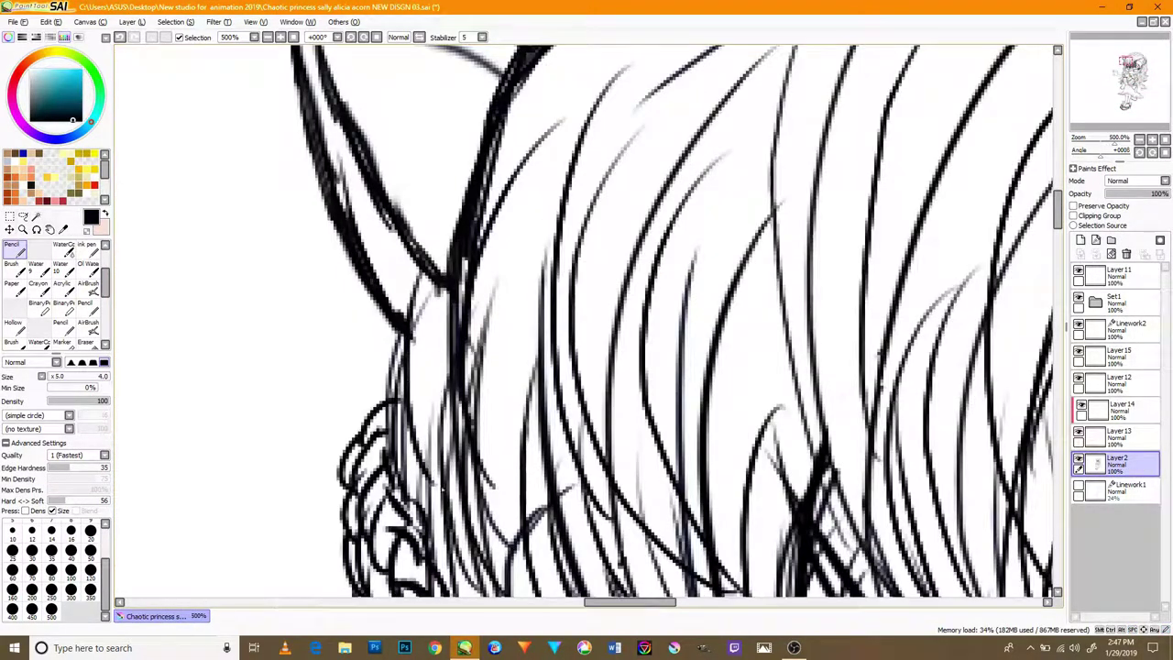
drag(449, 297, 440, 517)
drag(391, 313, 425, 510)
scroll(440, 316, down, 2)
scroll(559, 580, down, 2)
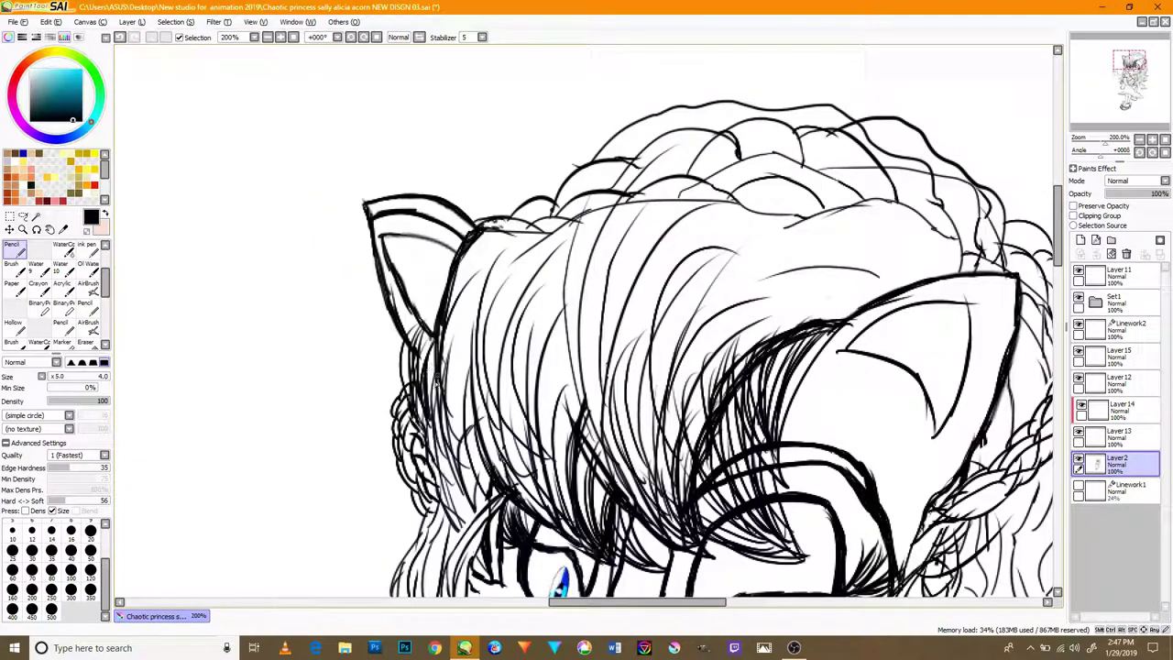
- Fill the bangs between the two ears with long strands sweeping up toward the crown braid
drag(434, 428, 496, 240)
drag(455, 428, 503, 241)
drag(502, 410, 549, 220)
drag(554, 431, 593, 245)
drag(607, 402, 659, 240)
mouse_move(664, 332)
mouse_down()
mouse_move(749, 248)
mouse_move(892, 233)
mouse_up()
drag(678, 416, 864, 246)
scroll(791, 307, down, 4)
scroll(851, 338, up, 3)
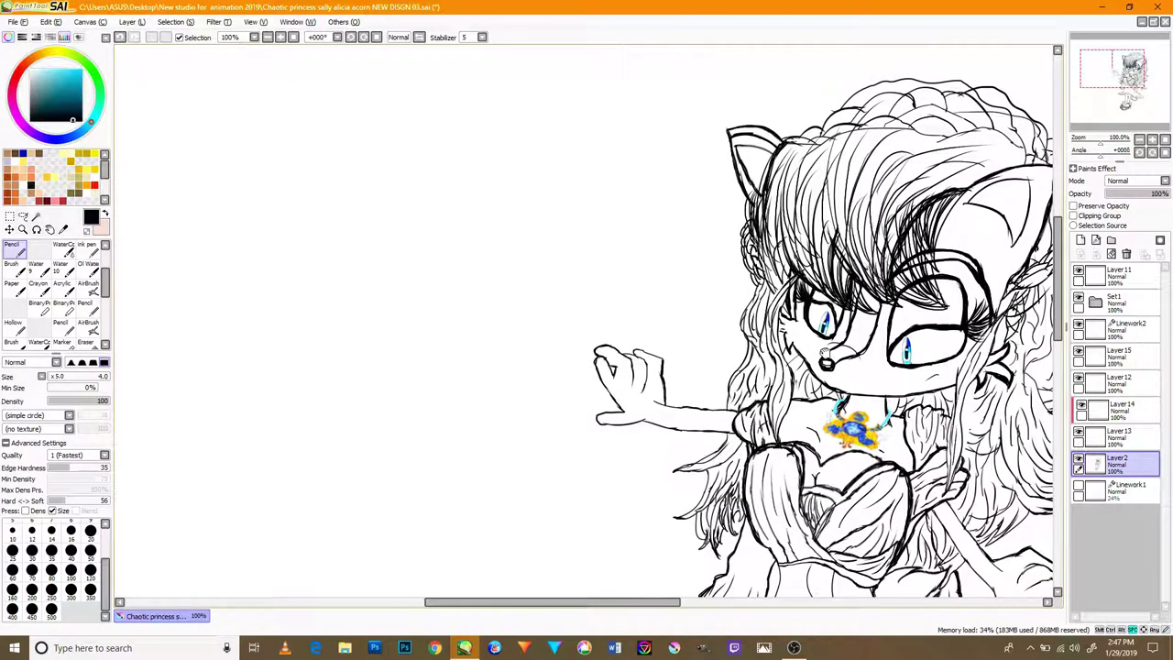
drag(826, 353, 636, 259)
drag(858, 252, 692, 319)
drag(798, 261, 662, 344)
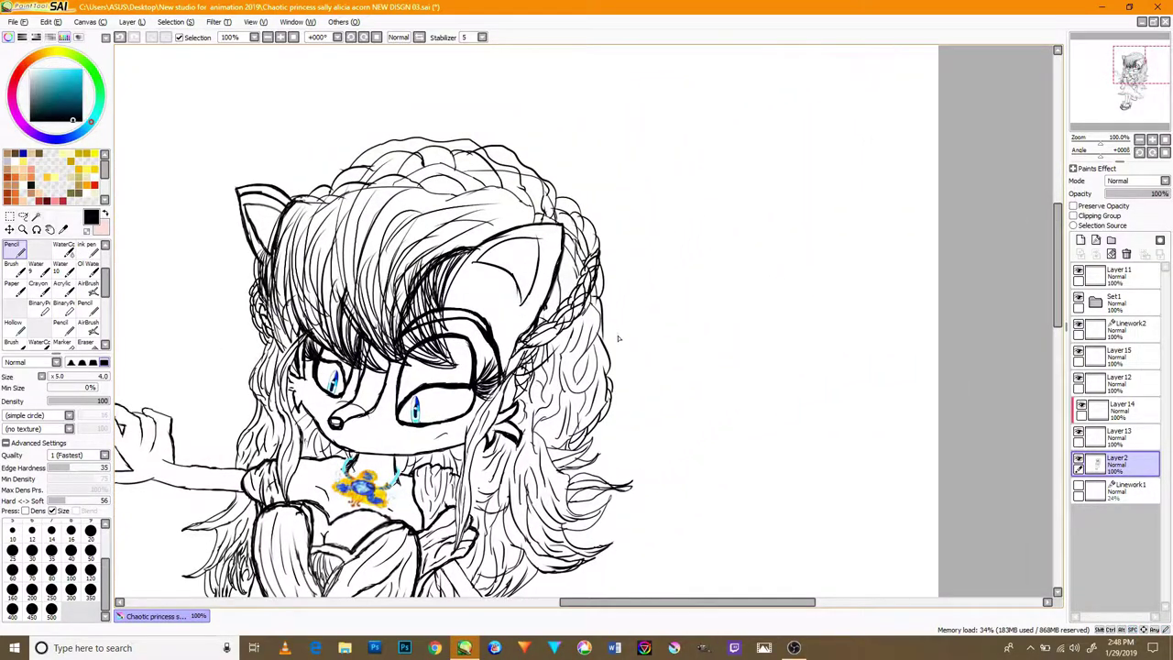
scroll(620, 341, up, 1)
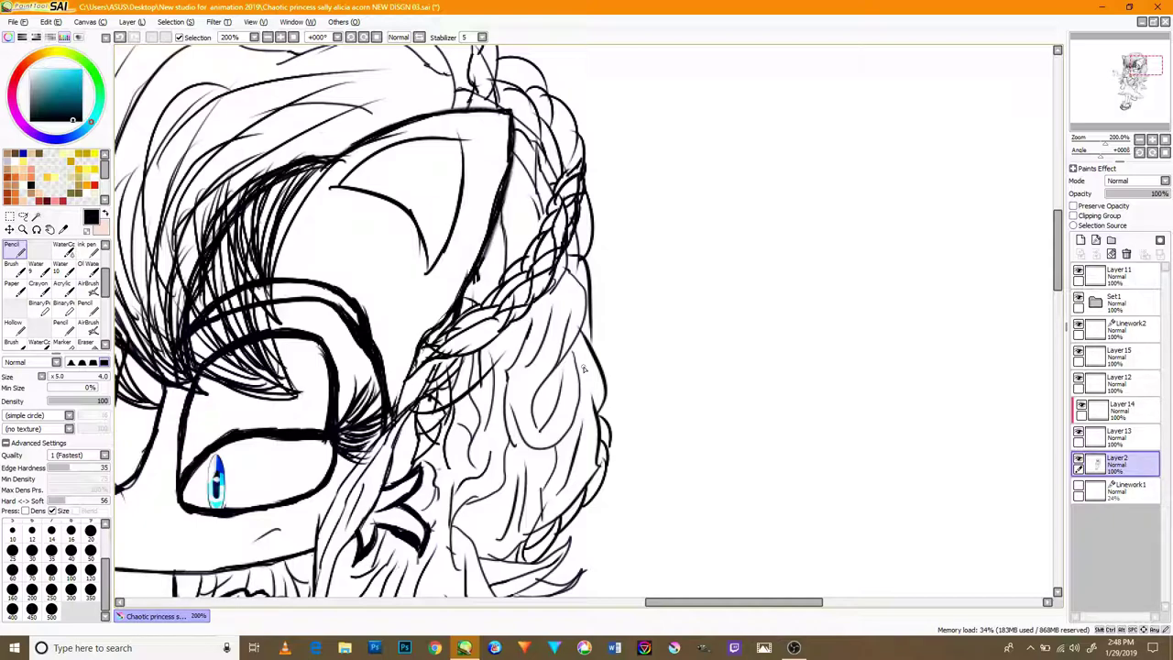
drag(740, 288, 739, 365)
drag(792, 293, 768, 371)
drag(689, 414, 772, 449)
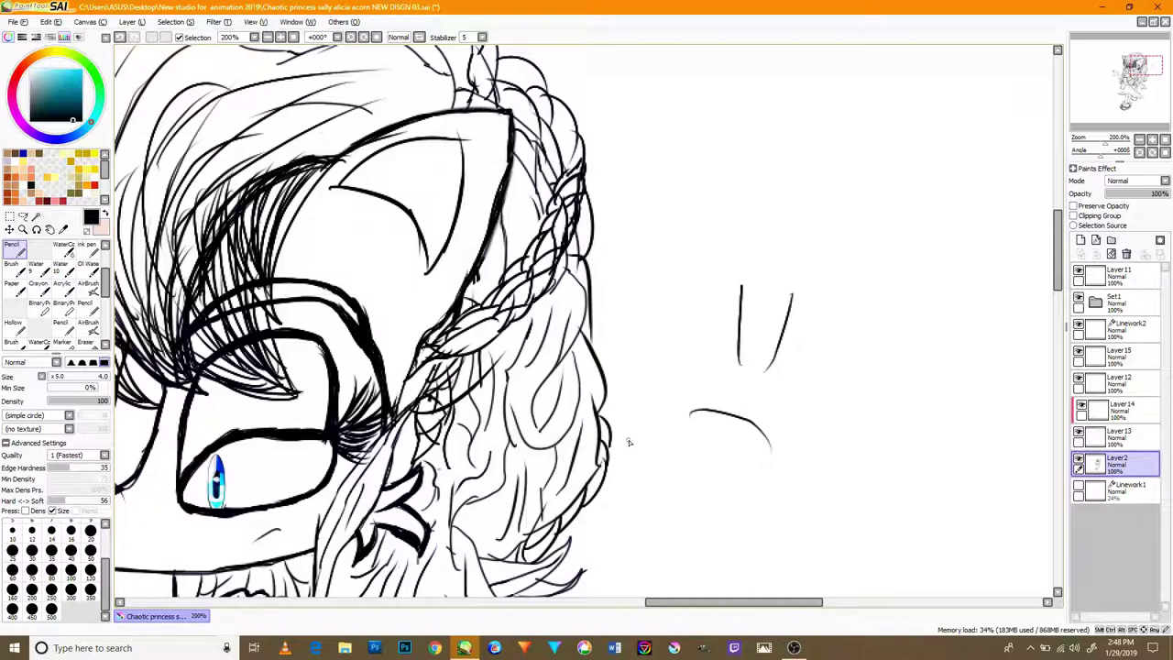
key(ctrl+z)
drag(680, 394, 812, 399)
mouse_move(856, 357)
mouse_down()
mouse_move(898, 349)
mouse_move(942, 363)
mouse_up()
drag(975, 333, 955, 398)
key(ctrl+z)
key(ctrl+z)
key(ctrl+z)
key(ctrl+z)
key(ctrl+z)
key(ctrl+z)
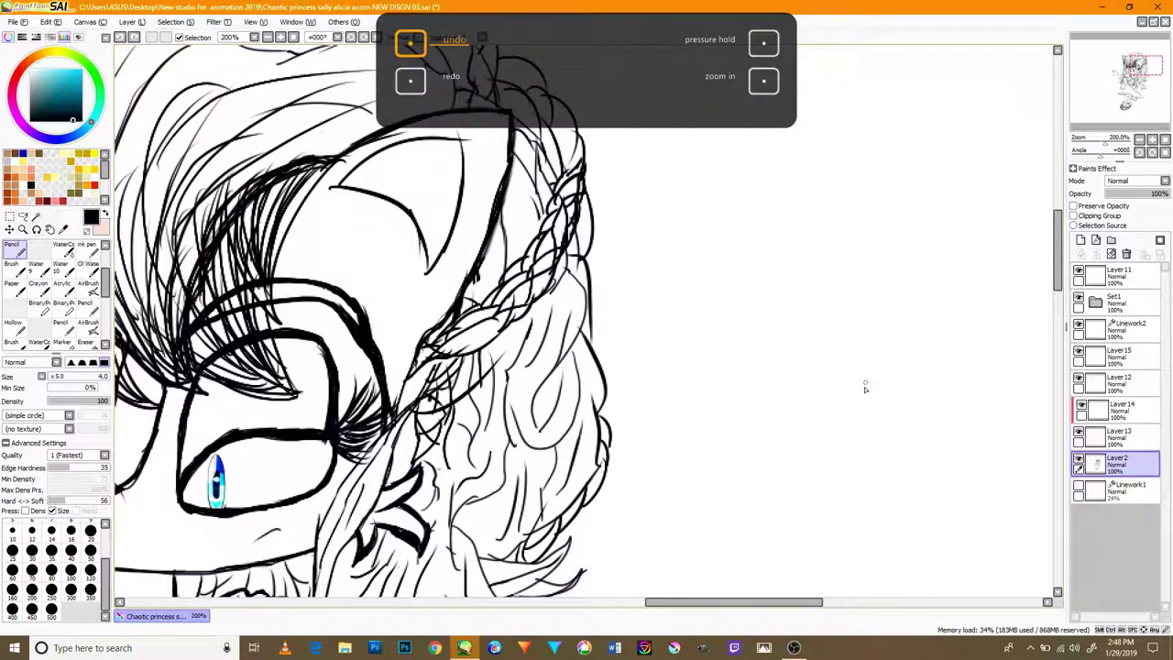
- Create a new layer above Layer2 and sketch a long loose lock outside the hair behind the larger ear
scroll(635, 398, down, 4)
scroll(637, 399, up, 2)
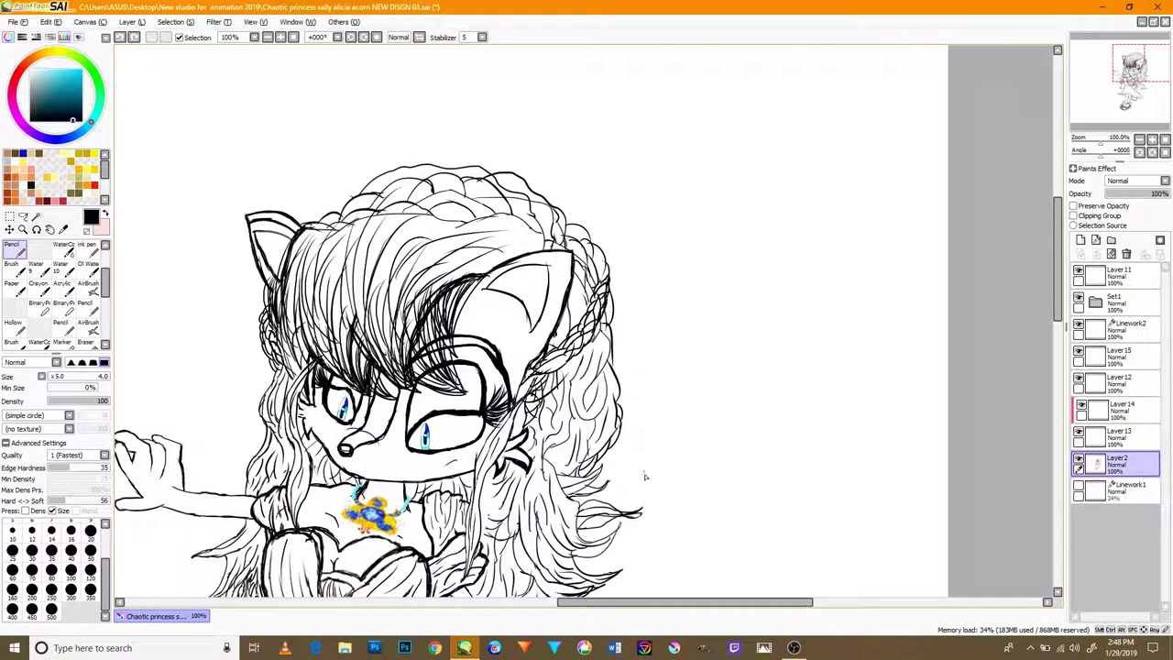
click(1080, 239)
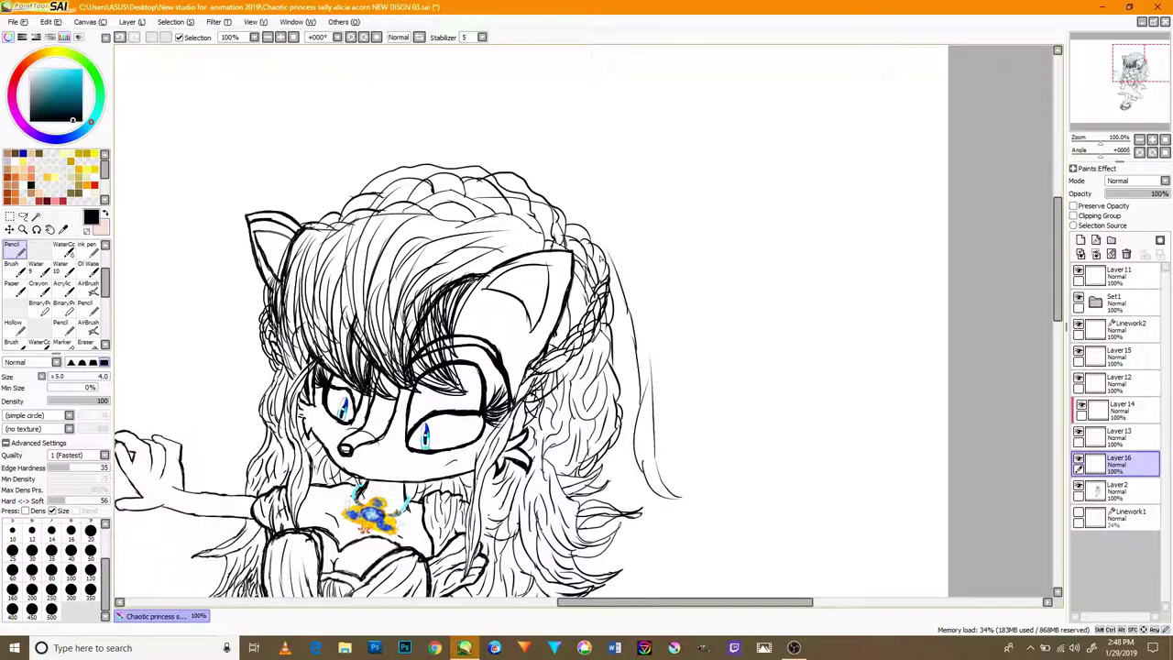
key(ctrl+z)
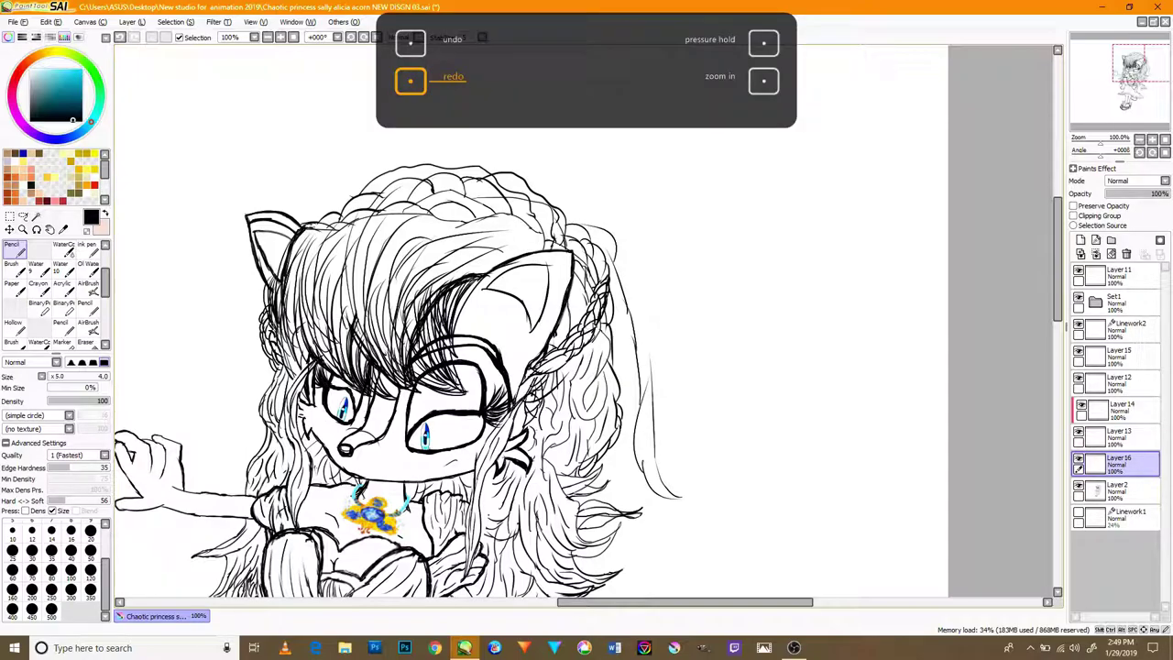
- Extend the loose lock's outer curve upward along the crown braid on Layer16
scroll(583, 331, down, 3)
scroll(581, 331, up, 7)
mouse_move(626, 380)
mouse_down()
mouse_move(489, 206)
mouse_move(411, 168)
mouse_move(365, 149)
mouse_up()
scroll(393, 220, down, 6)
scroll(449, 343, up, 2)
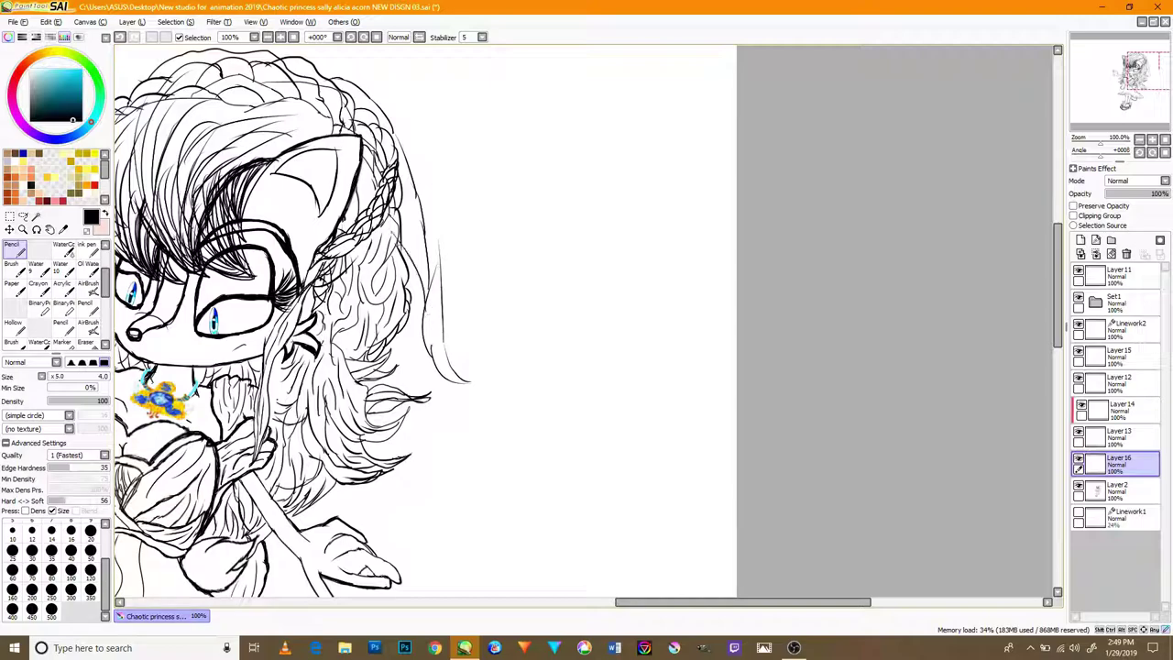
key(ctrl+z)
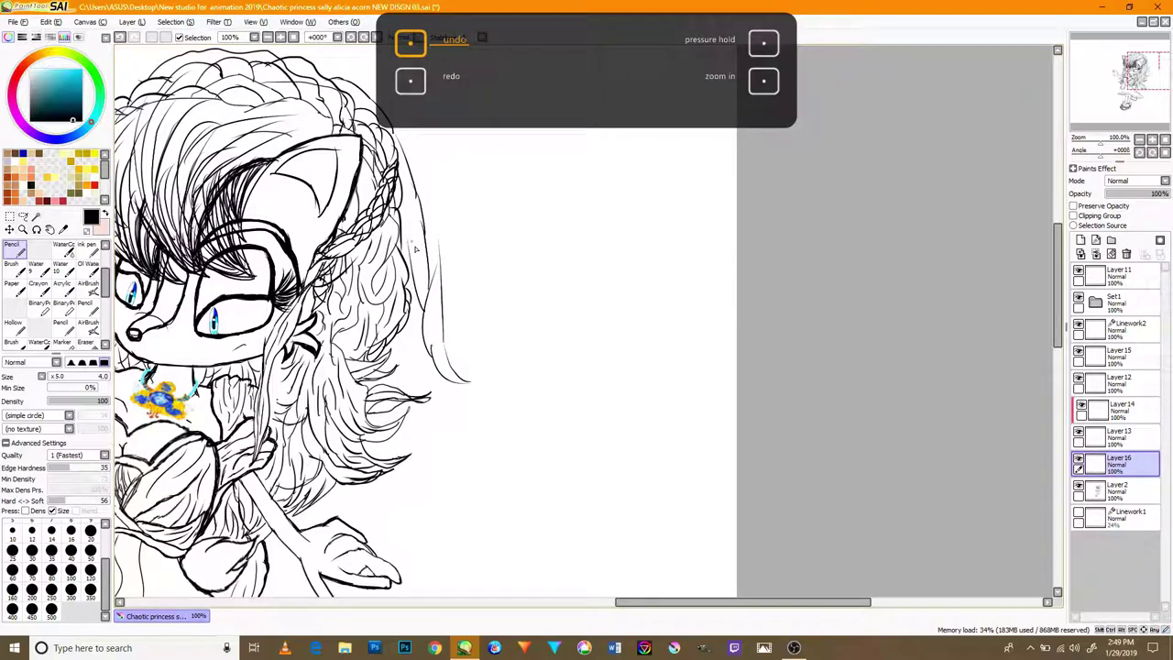
mouse_move(439, 269)
mouse_down()
mouse_move(415, 177)
mouse_move(441, 285)
mouse_up()
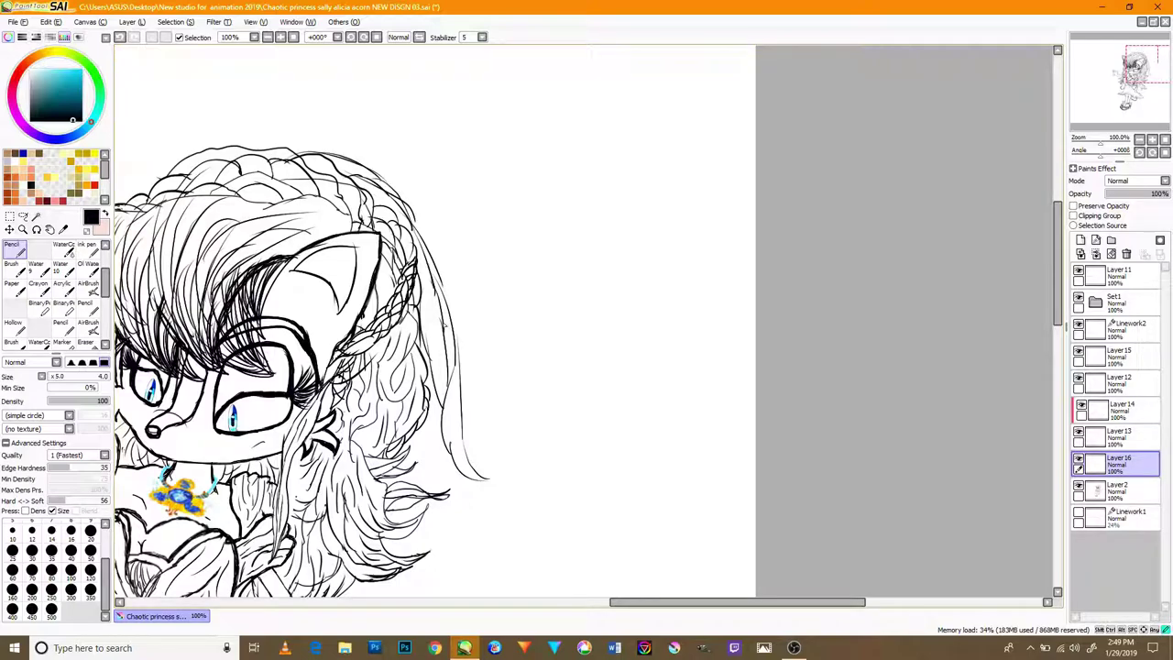
- Darken the loose lock's contours and taper its lower end into an upturned point
scroll(451, 385, down, 1)
scroll(447, 437, up, 4)
mouse_move(502, 490)
mouse_down()
mouse_move(434, 408)
mouse_move(394, 103)
mouse_up()
mouse_move(575, 478)
mouse_down()
mouse_move(487, 456)
mouse_move(521, 485)
mouse_move(592, 454)
mouse_move(546, 449)
mouse_move(481, 343)
mouse_up()
scroll(472, 365, down, 4)
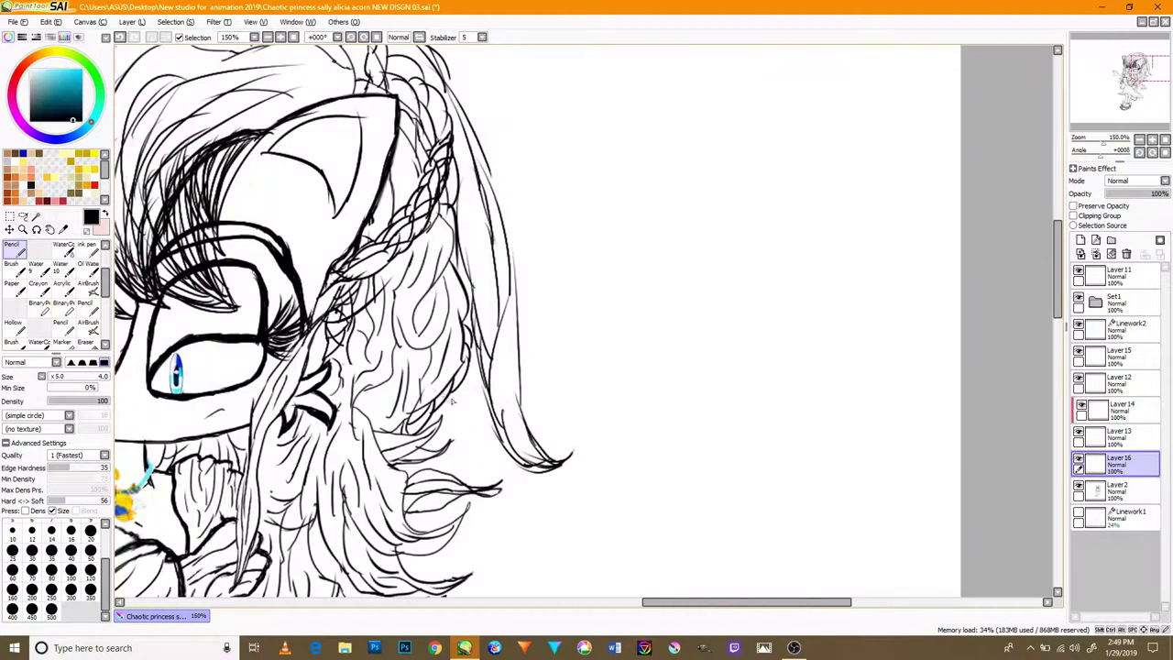
scroll(573, 455, down, 2)
scroll(550, 394, up, 3)
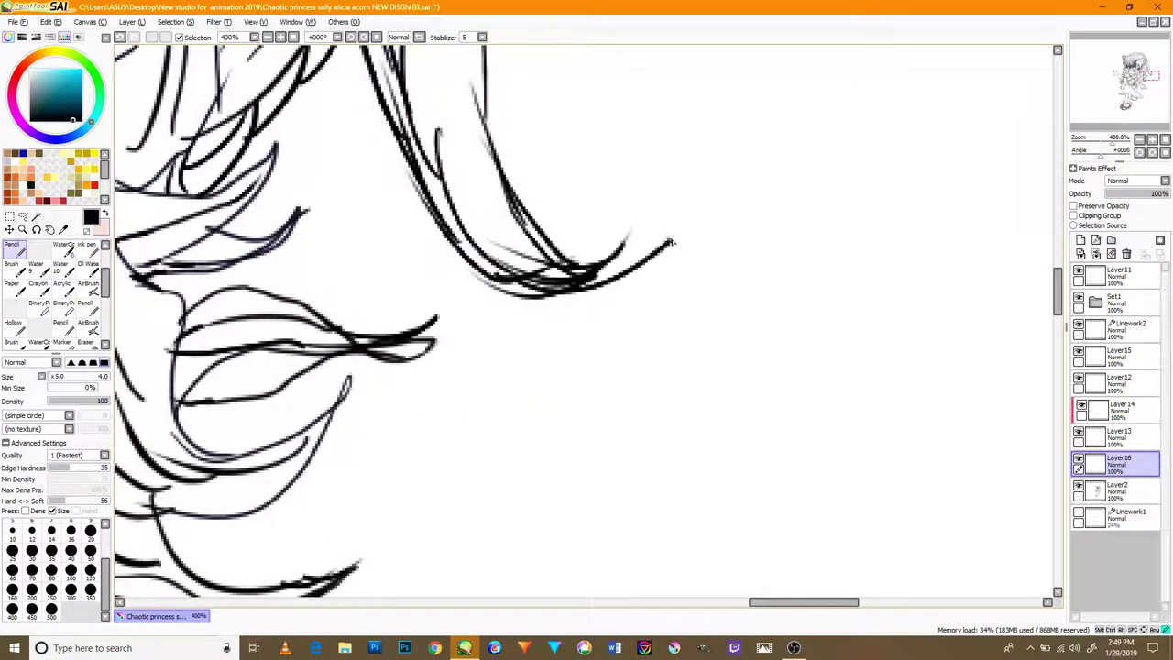
scroll(642, 256, down, 2)
- Lasso-select the loose lock on Layer16, keeping the layer visible
click(23, 218)
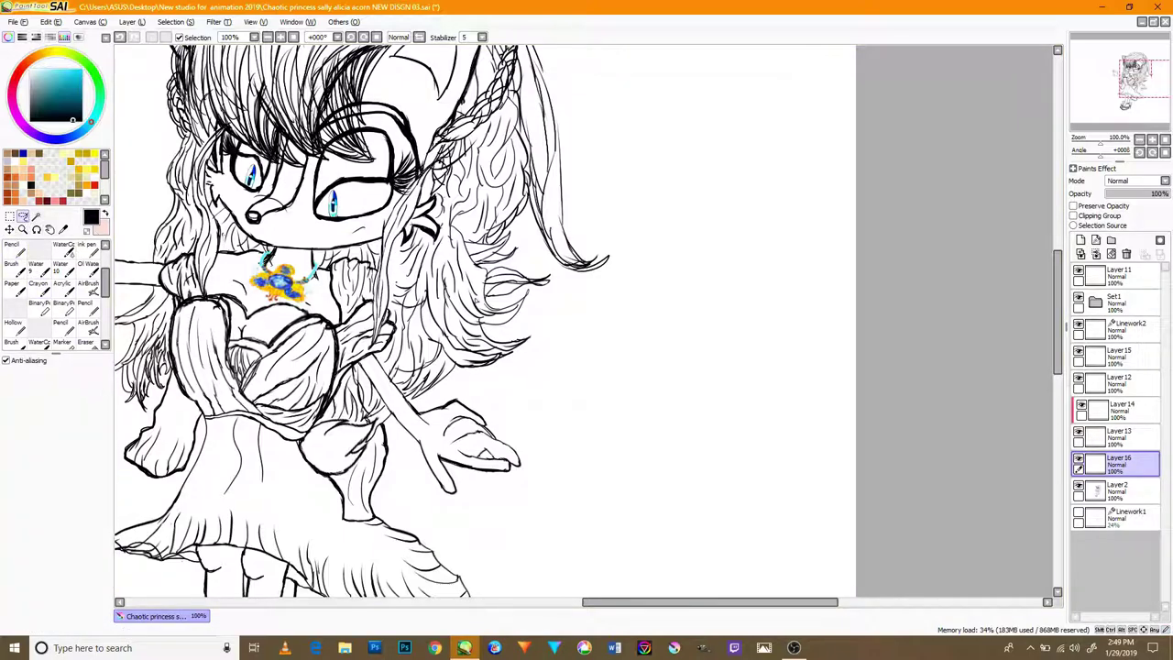
drag(495, 96, 609, 93)
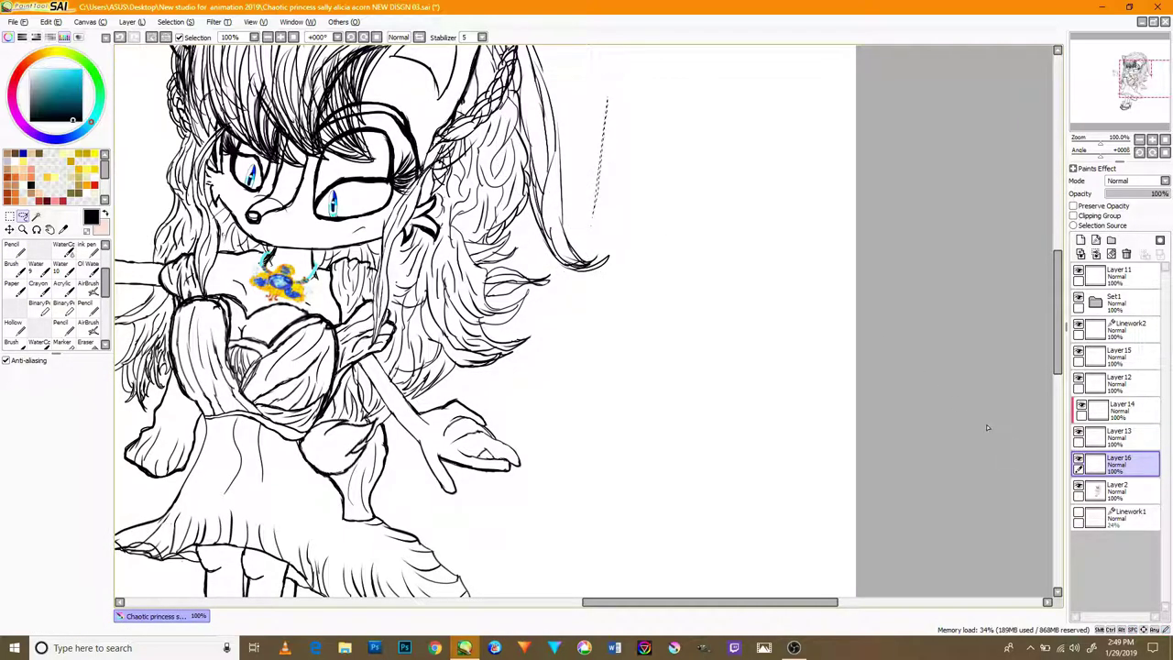
scroll(606, 317, up, 3)
click(153, 41)
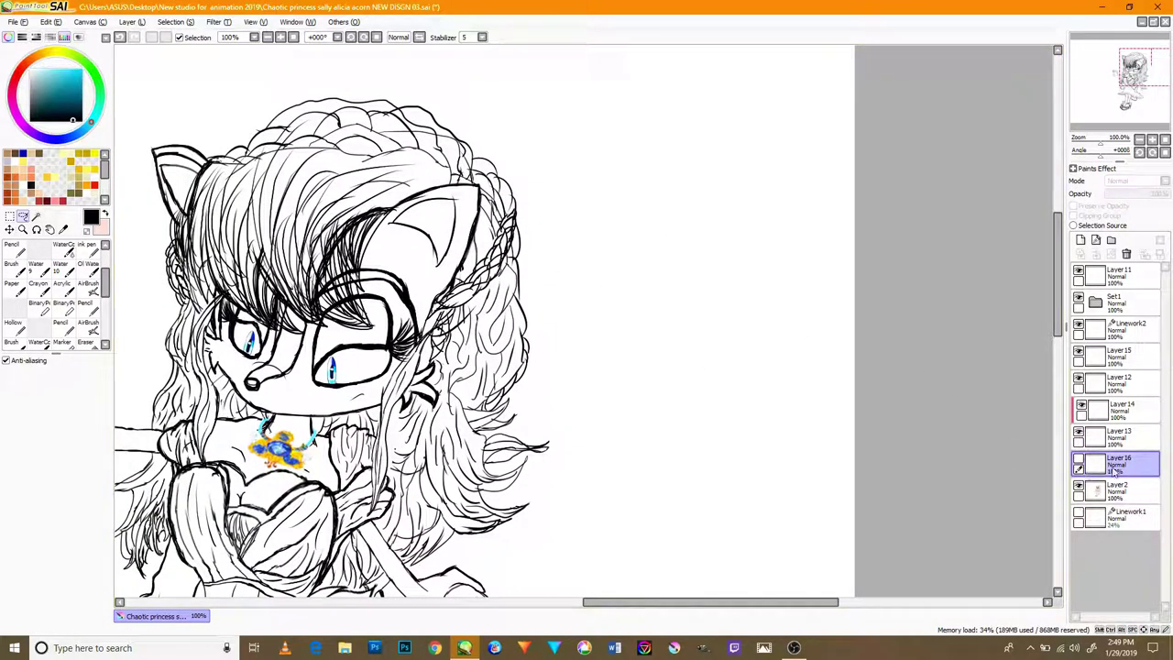
click(1078, 458)
drag(478, 179, 568, 474)
- Free-deform the selected lock by pulling its outer edge and corners inward toward the hair, then deselect it
double_click(9, 217)
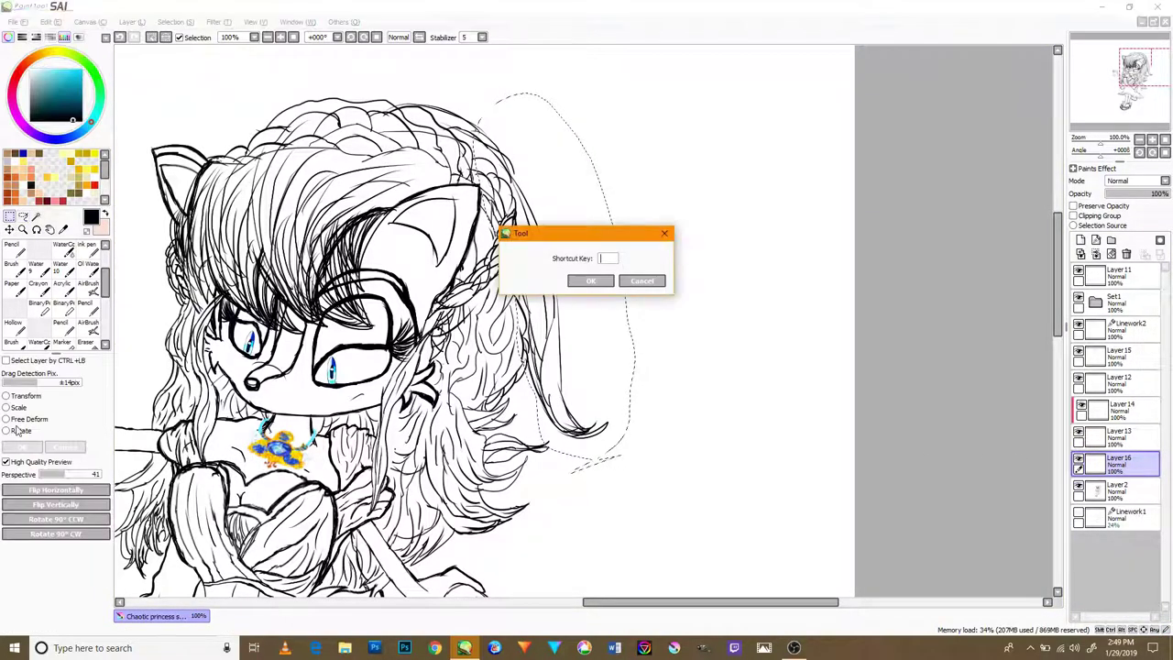
click(632, 280)
mouse_move(611, 441)
mouse_down()
mouse_move(569, 426)
mouse_move(588, 423)
mouse_move(602, 462)
mouse_up()
drag(610, 127, 573, 153)
drag(587, 307, 579, 309)
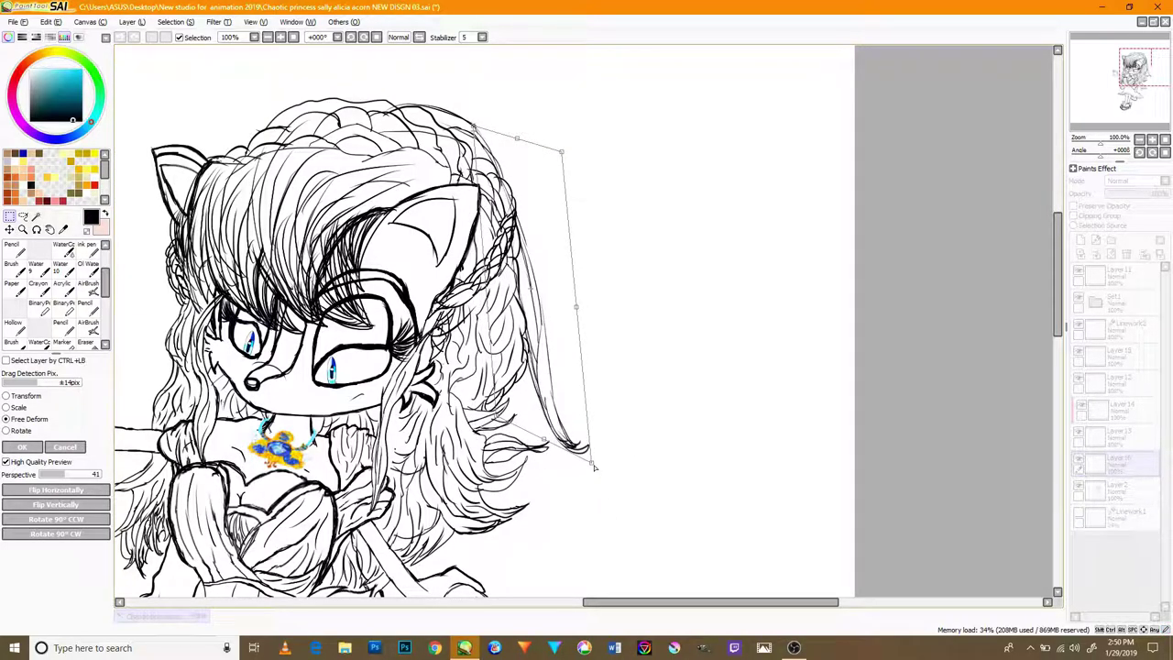
click(22, 447)
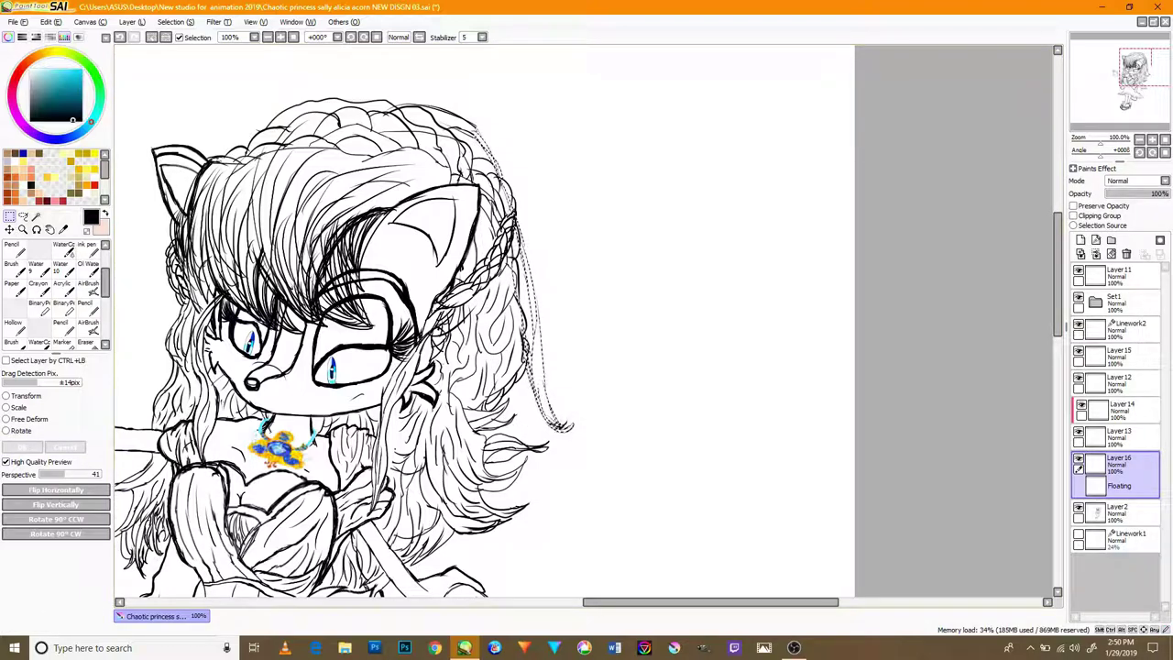
scroll(355, 337, down, 3)
scroll(321, 263, up, 4)
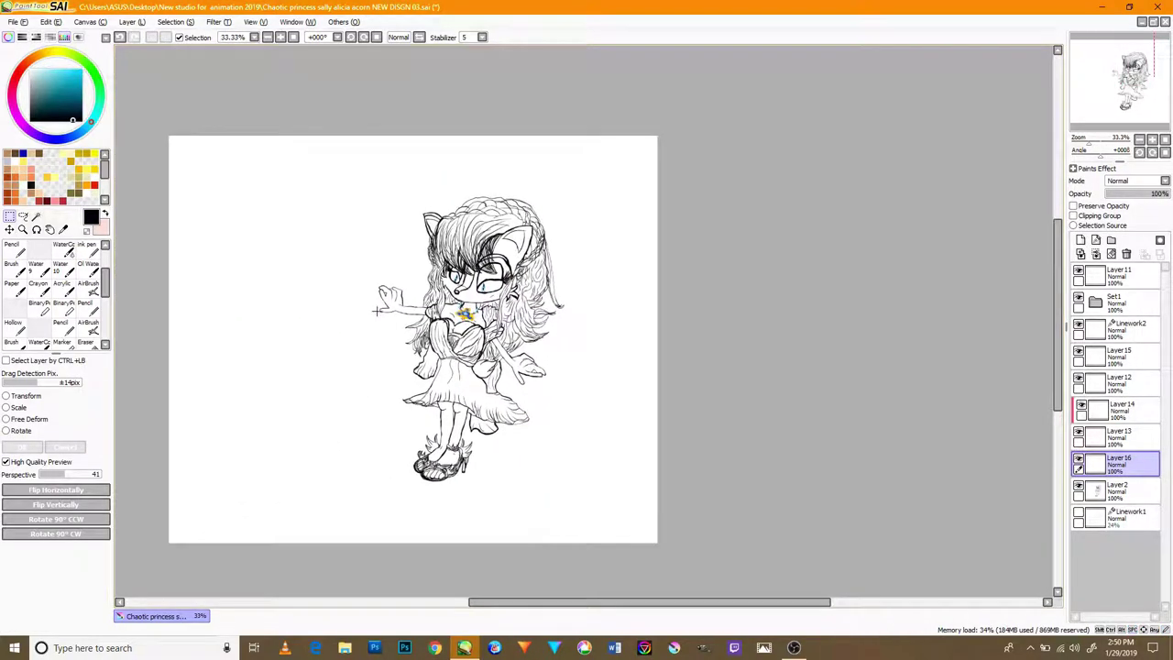
- Examine the linework of the whole figure, including the skirt hem, smaller ear, crown braid, face and bodice
scroll(321, 263, down, 1)
drag(683, 115, 706, 253)
drag(685, 333, 677, 186)
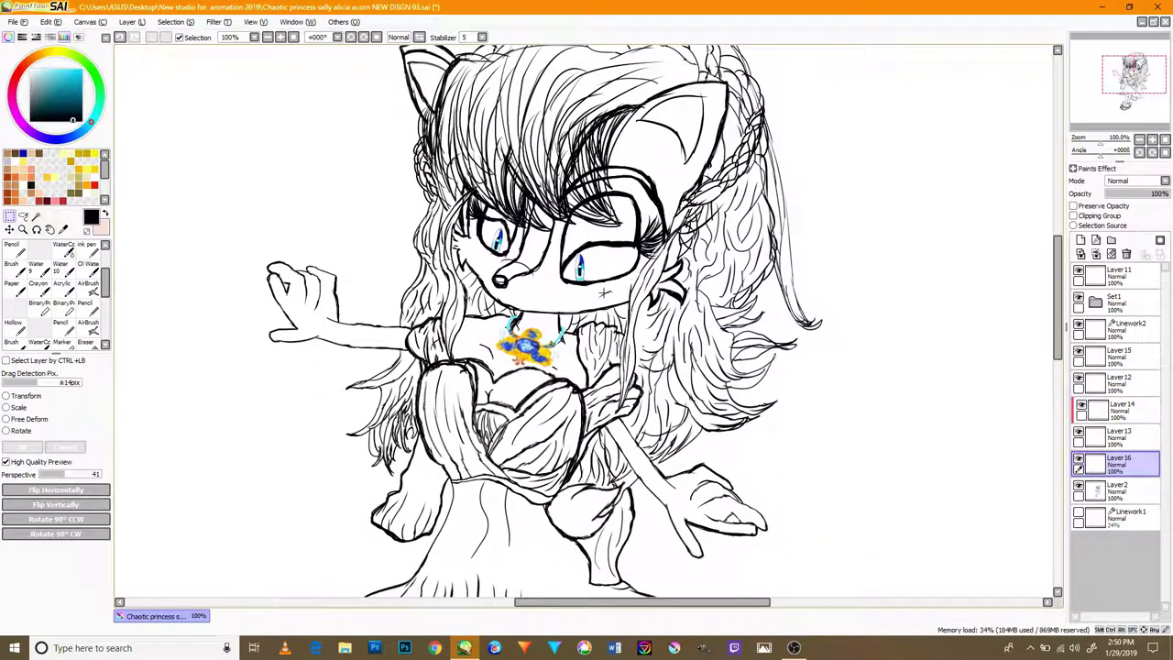
scroll(633, 380, up, 3)
drag(325, 444, 639, 290)
drag(678, 447, 654, 288)
drag(667, 468, 782, 215)
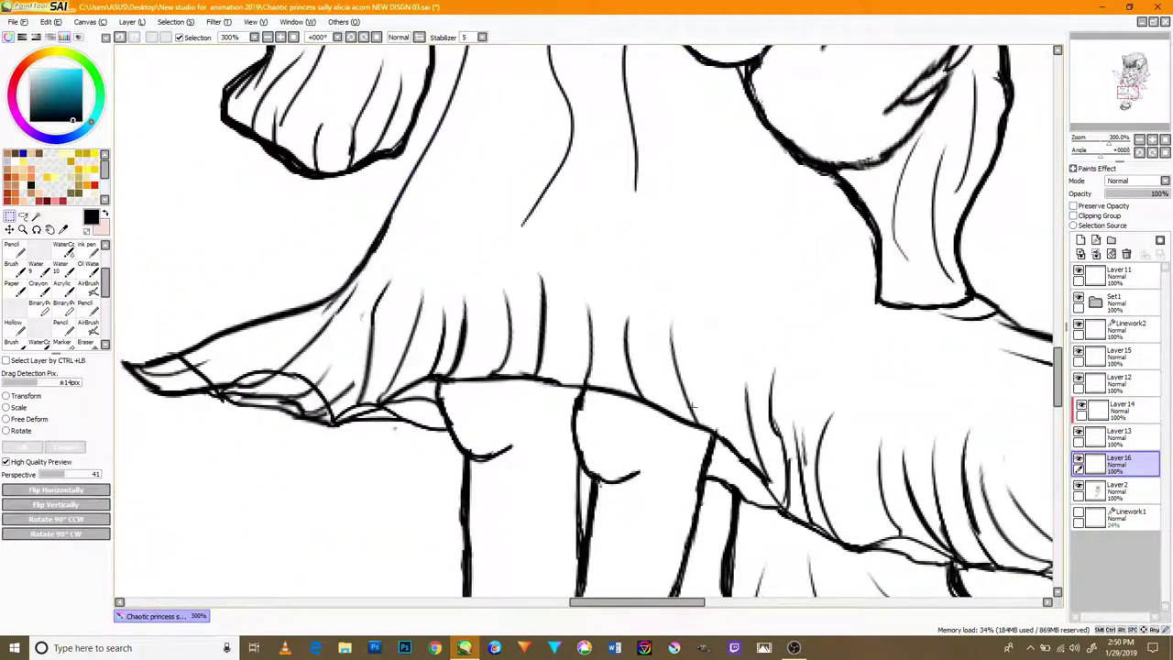
scroll(694, 406, down, 5)
scroll(690, 90, up, 4)
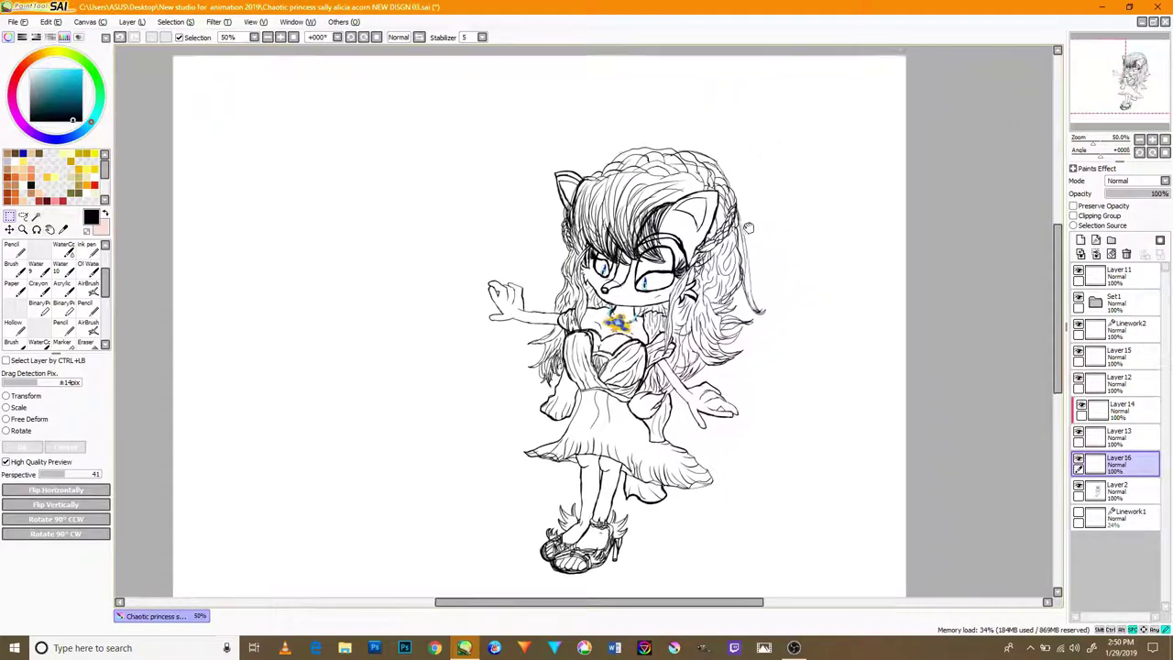
scroll(499, 289, up, 3)
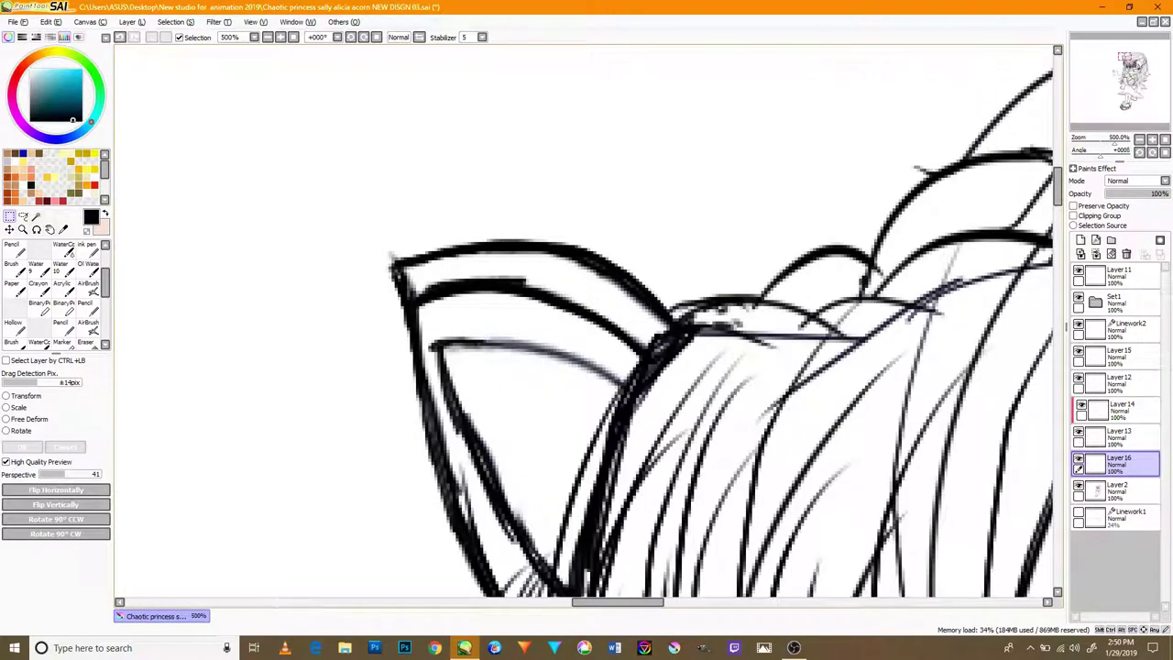
scroll(828, 392, down, 3)
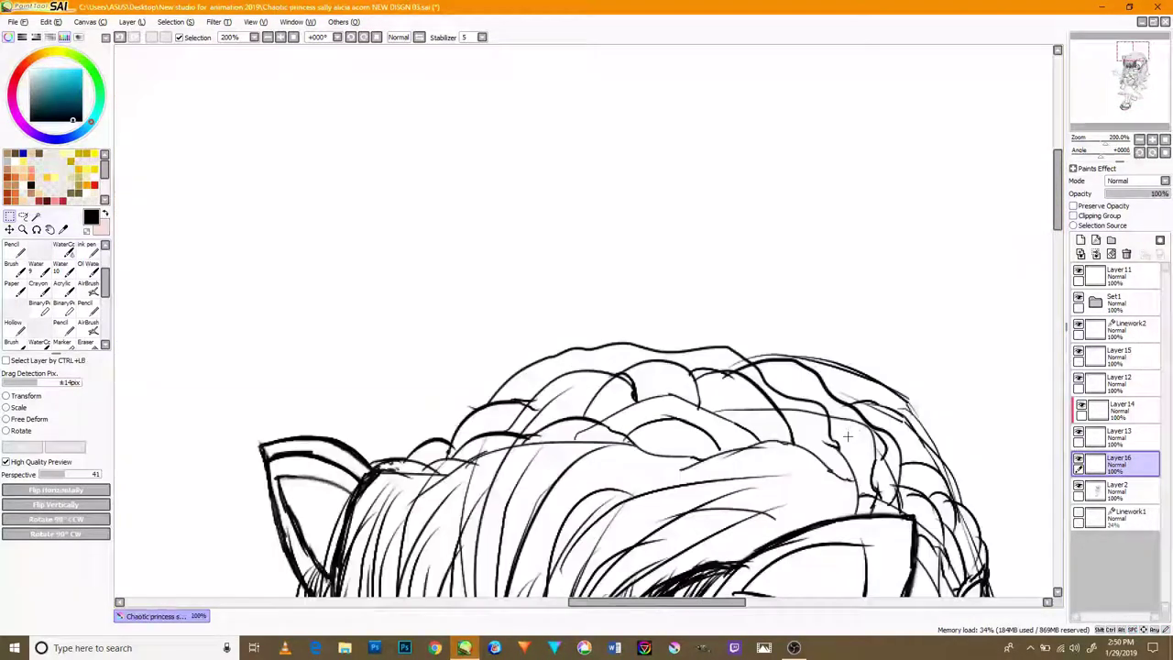
scroll(851, 449, down, 10)
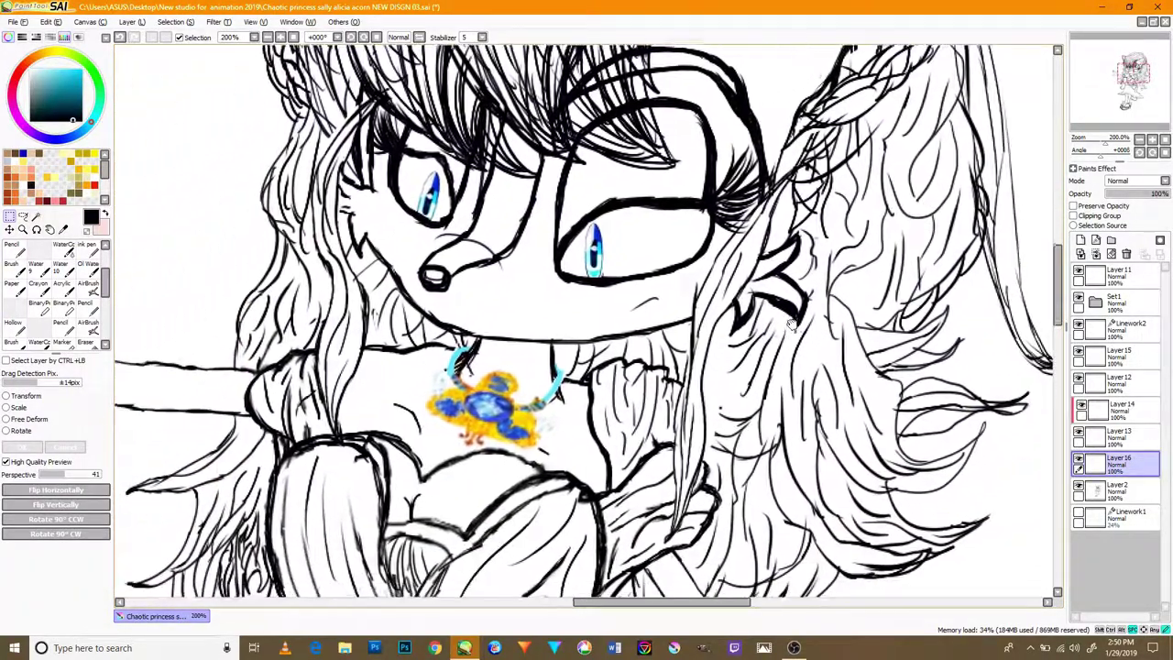
drag(792, 325, 833, 160)
drag(555, 337, 617, 275)
scroll(685, 345, down, 3)
scroll(769, 380, up, 1)
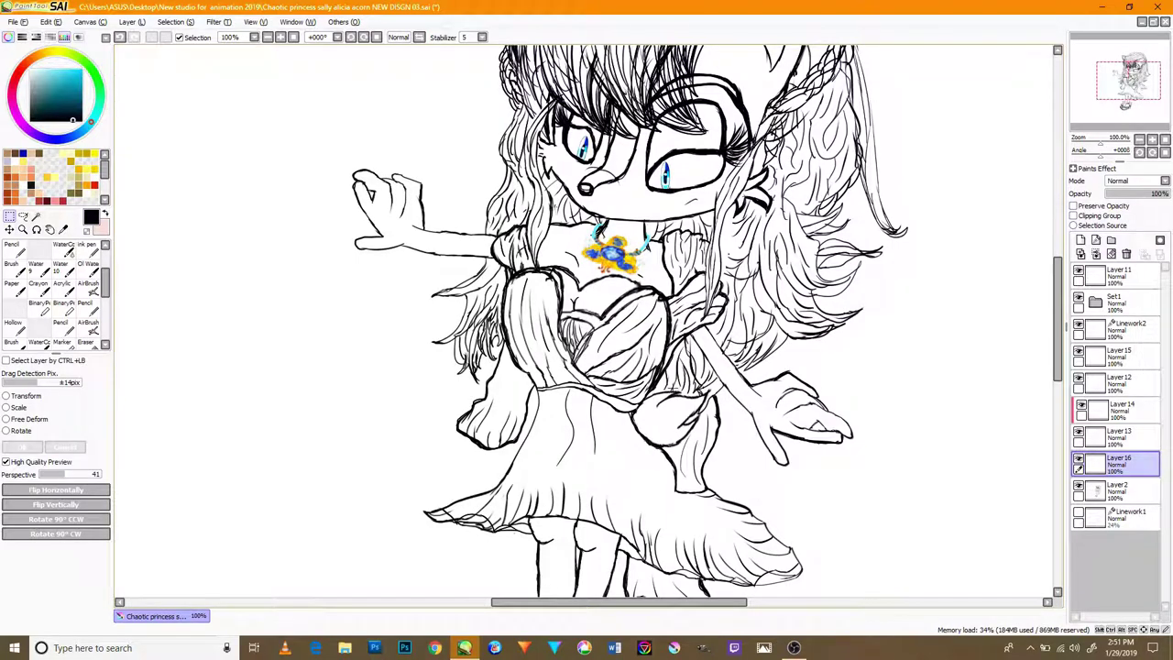
- Lasso-select the lower open hand on Layer2 and move it slightly away from its forearm
drag(708, 518, 740, 260)
drag(790, 140, 719, 336)
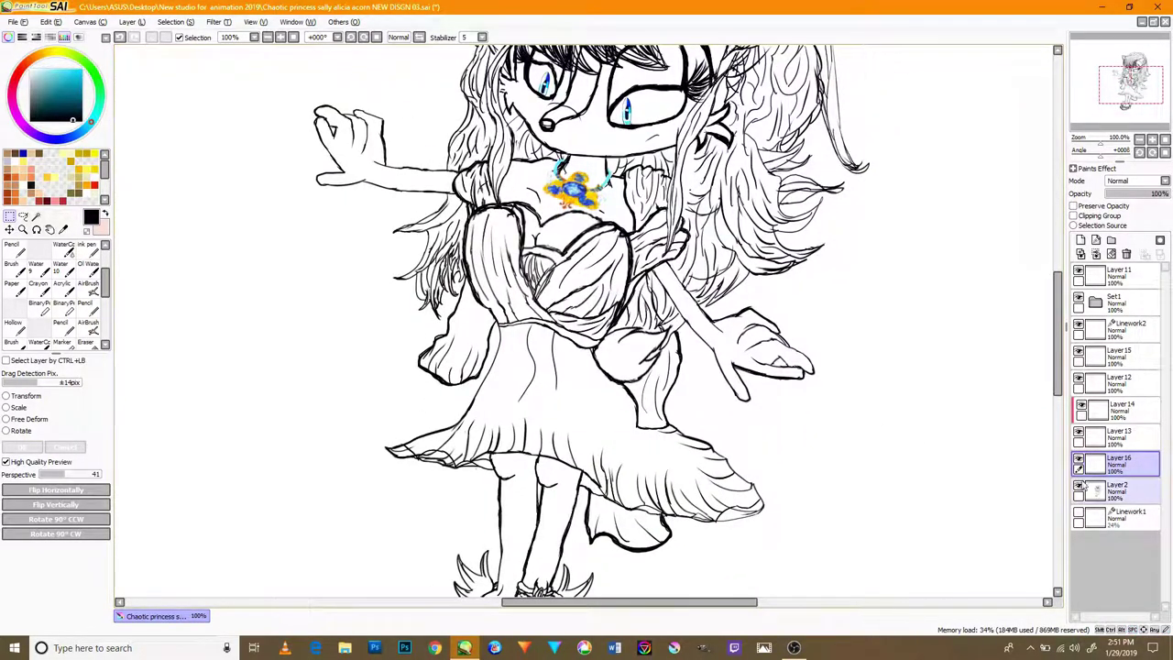
click(1121, 492)
click(23, 217)
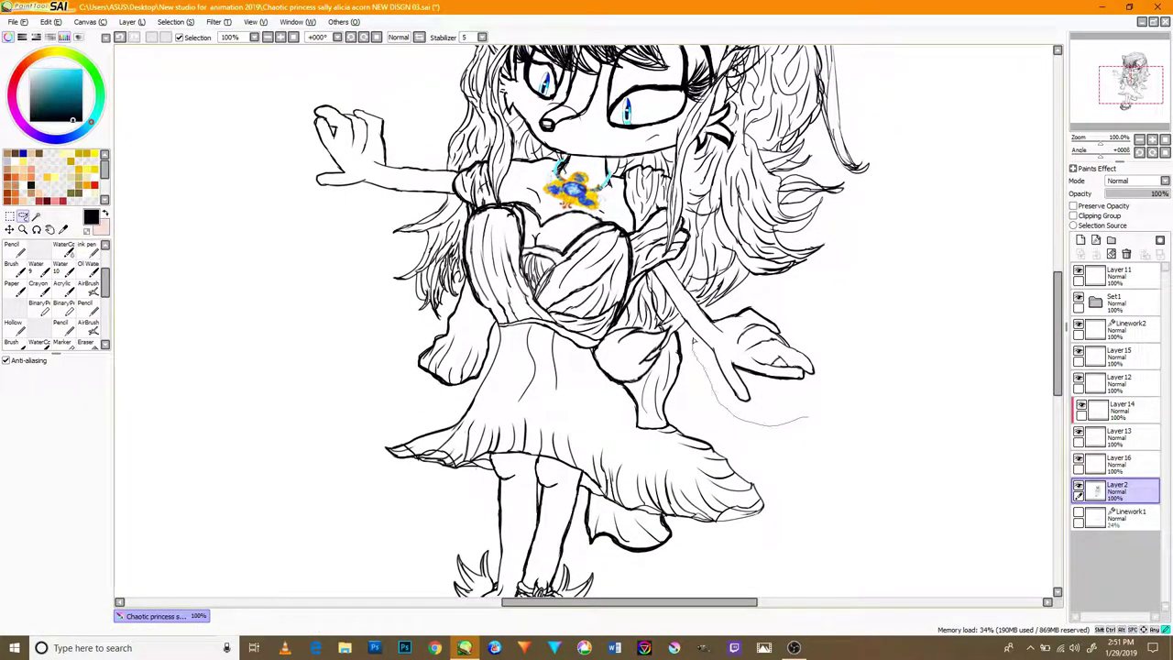
drag(754, 300, 821, 417)
key(v)
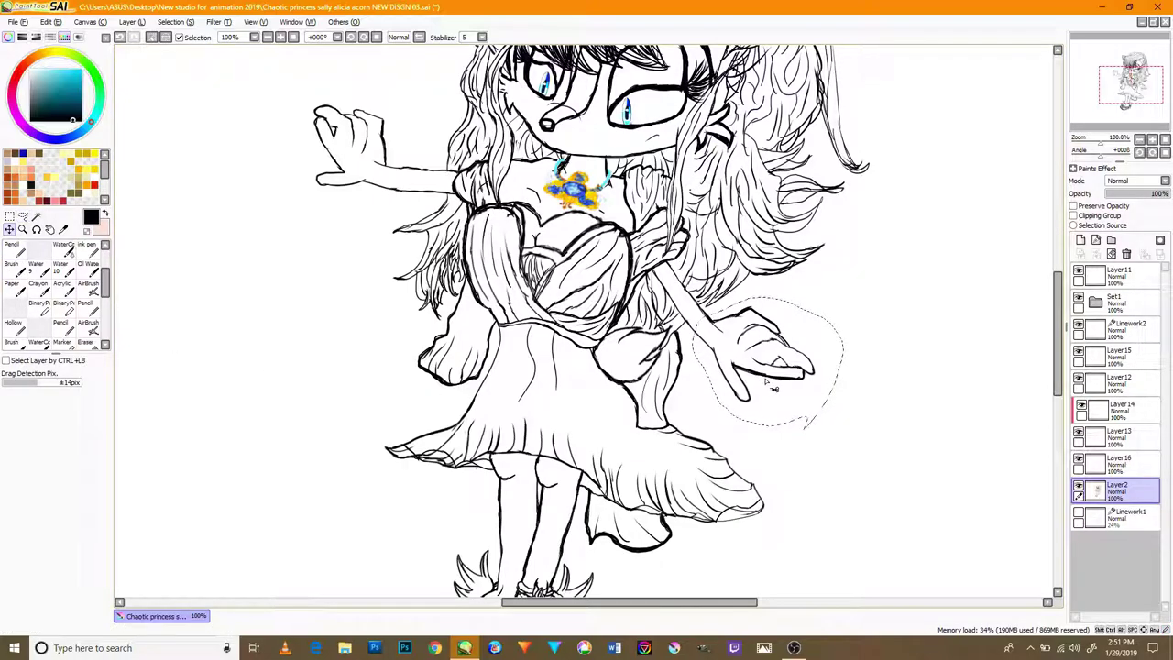
drag(778, 361, 800, 371)
key(ctrl+t)
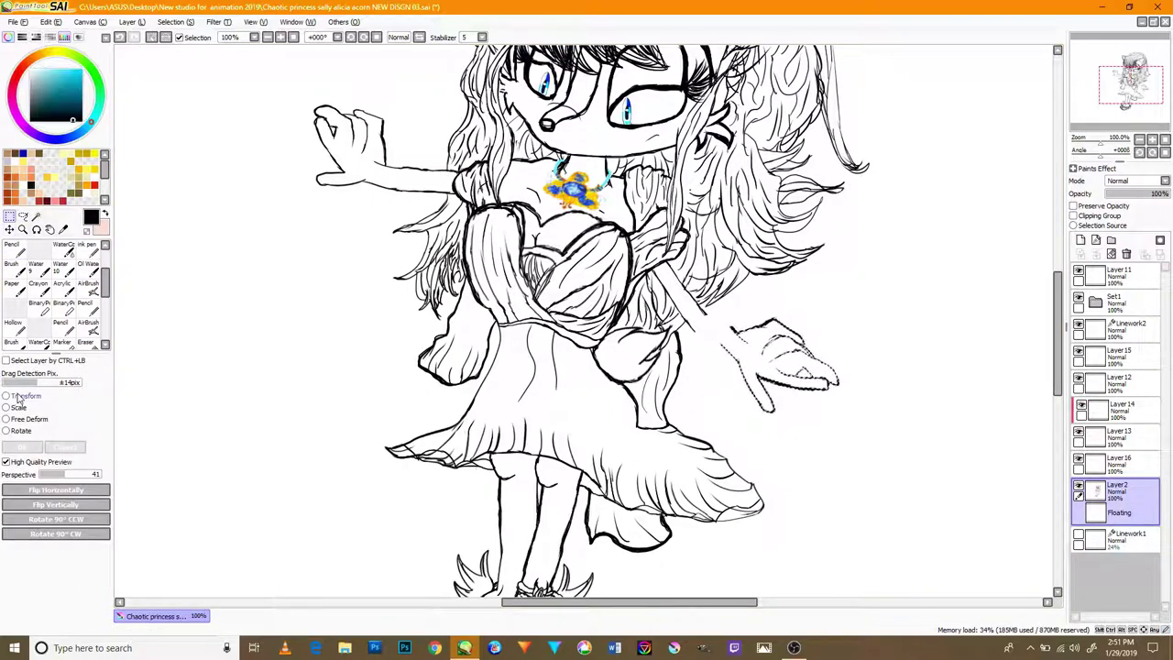
- Transform the detached hand over the raised hand, rotating and resizing it to match the raised hand's proportions
scroll(791, 391, up, 2)
drag(891, 434, 561, 198)
scroll(871, 429, down, 3)
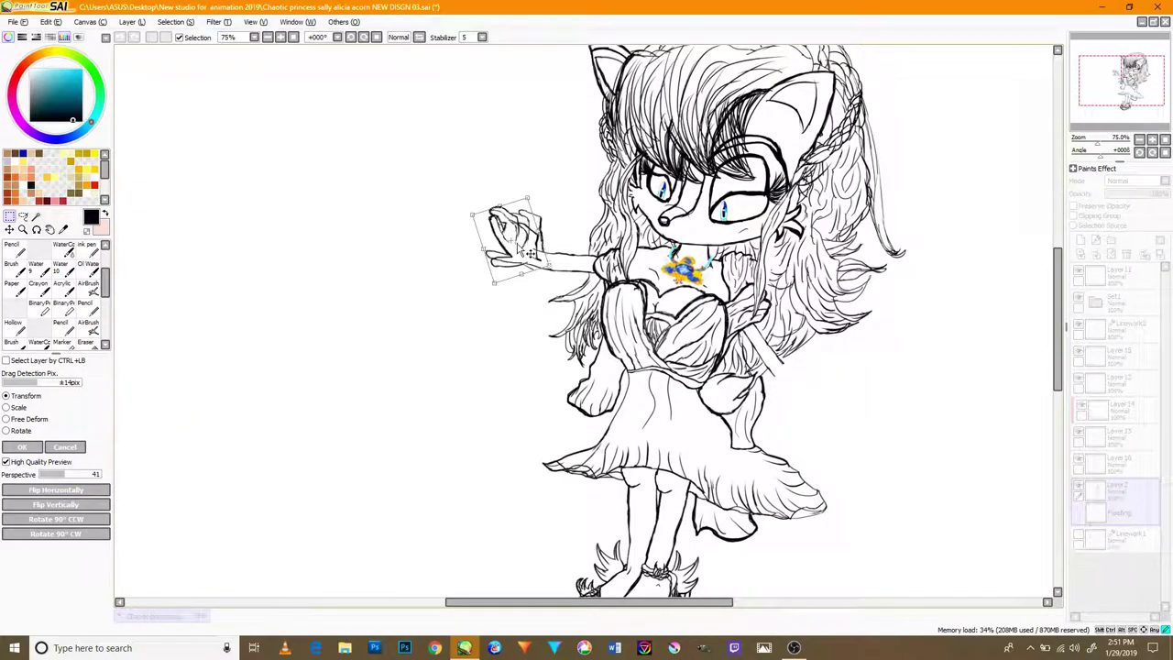
scroll(523, 246, up, 2)
drag(590, 244, 588, 225)
drag(531, 265, 537, 278)
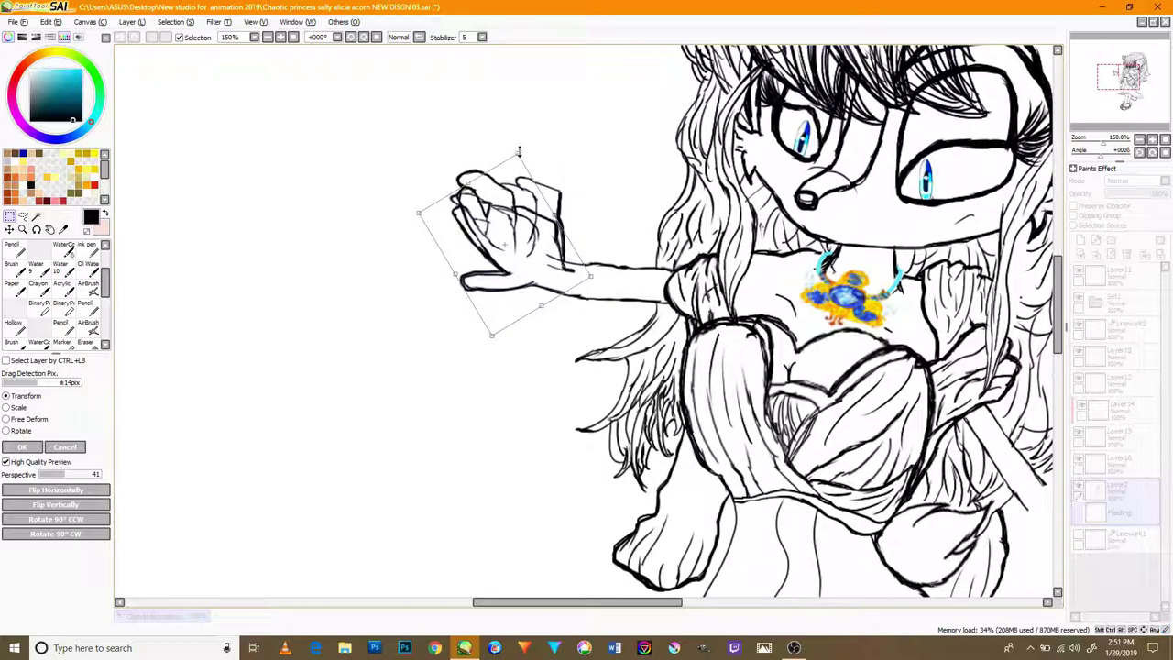
drag(518, 151, 532, 137)
drag(620, 261, 615, 275)
drag(508, 194, 484, 163)
drag(545, 310, 547, 315)
- Bring the resized hand back to the lower forearm, flip it horizontally and apply the transform
drag(635, 289, 816, 410)
scroll(551, 285, down, 3)
click(59, 491)
scroll(770, 398, up, 3)
drag(778, 362, 676, 326)
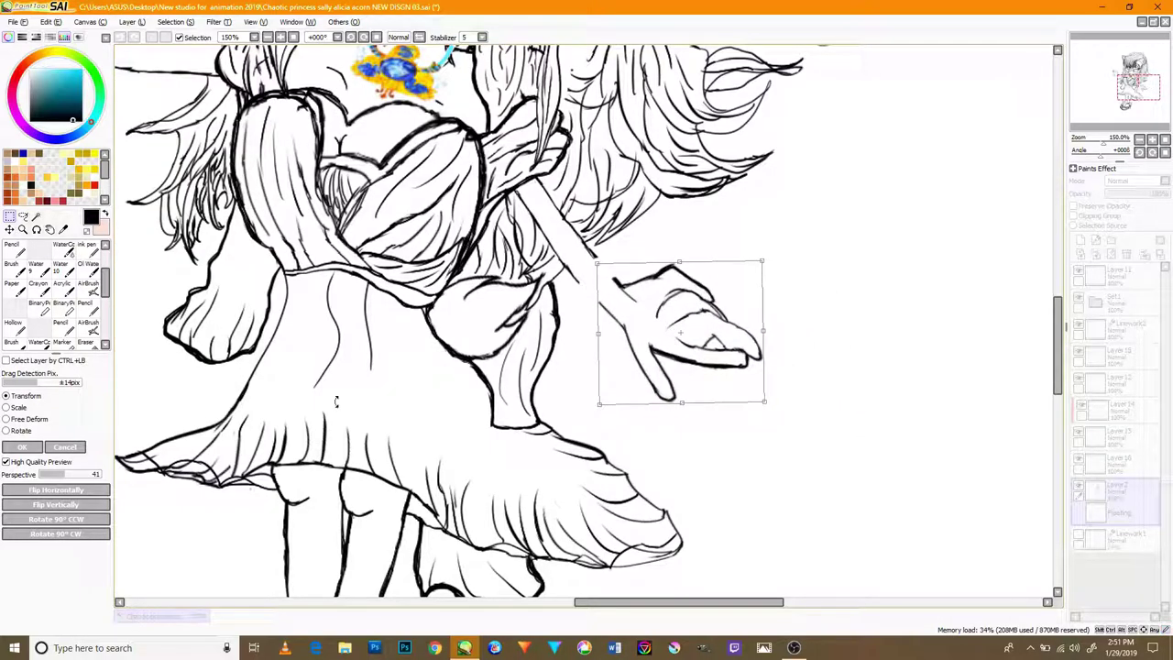
key(Return)
- Nudge the floating hand slightly farther out from the lower forearm's end and apply the transform
scroll(412, 388, down, 3)
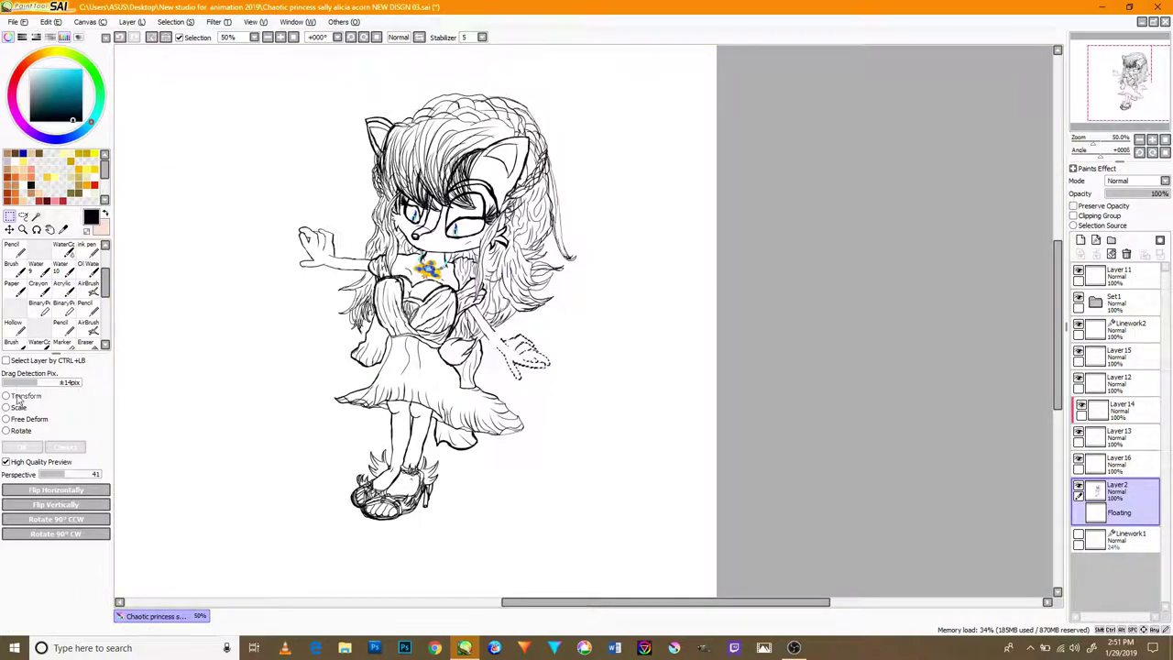
click(18, 397)
scroll(266, 348, up, 4)
drag(796, 369, 814, 381)
scroll(802, 375, down, 2)
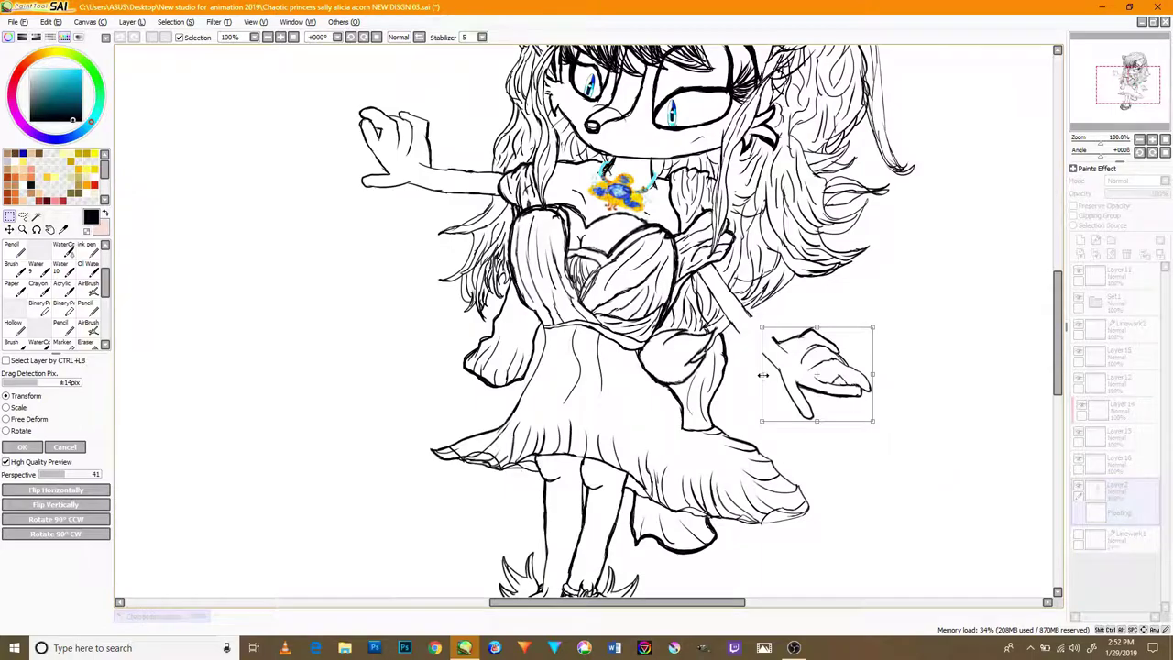
key(Return)
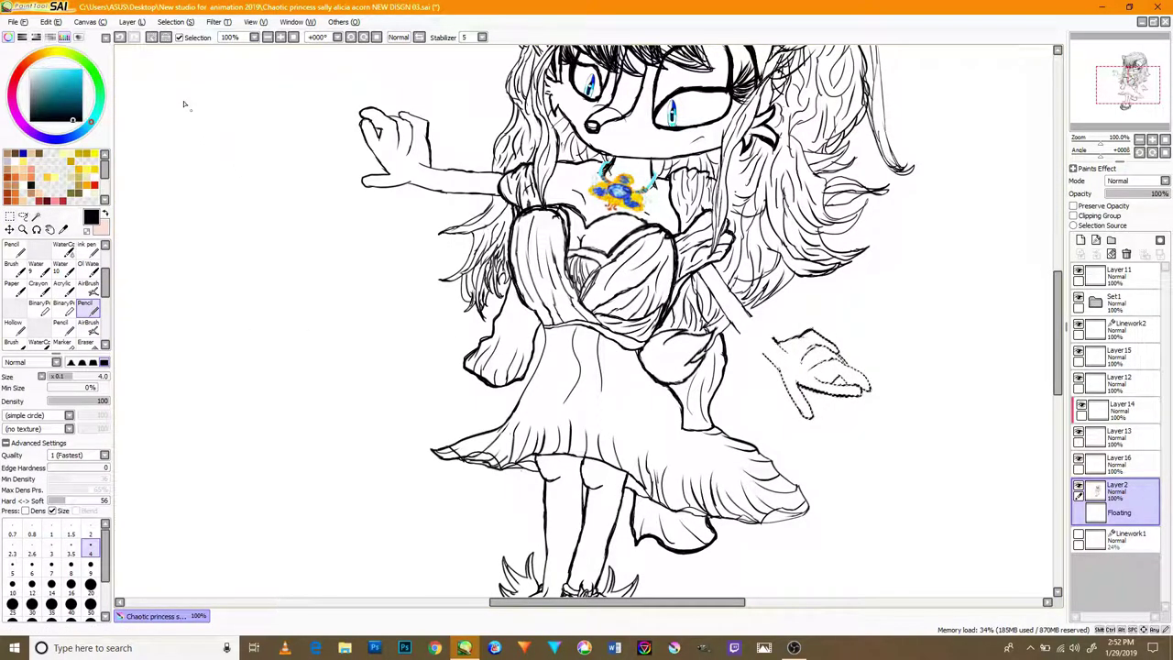
- Deselect the hand and draw the missing forearm outlines that join the lower arm to its wrist in black pencil
scroll(766, 355, down, 1)
drag(877, 374, 511, 348)
scroll(703, 427, up, 4)
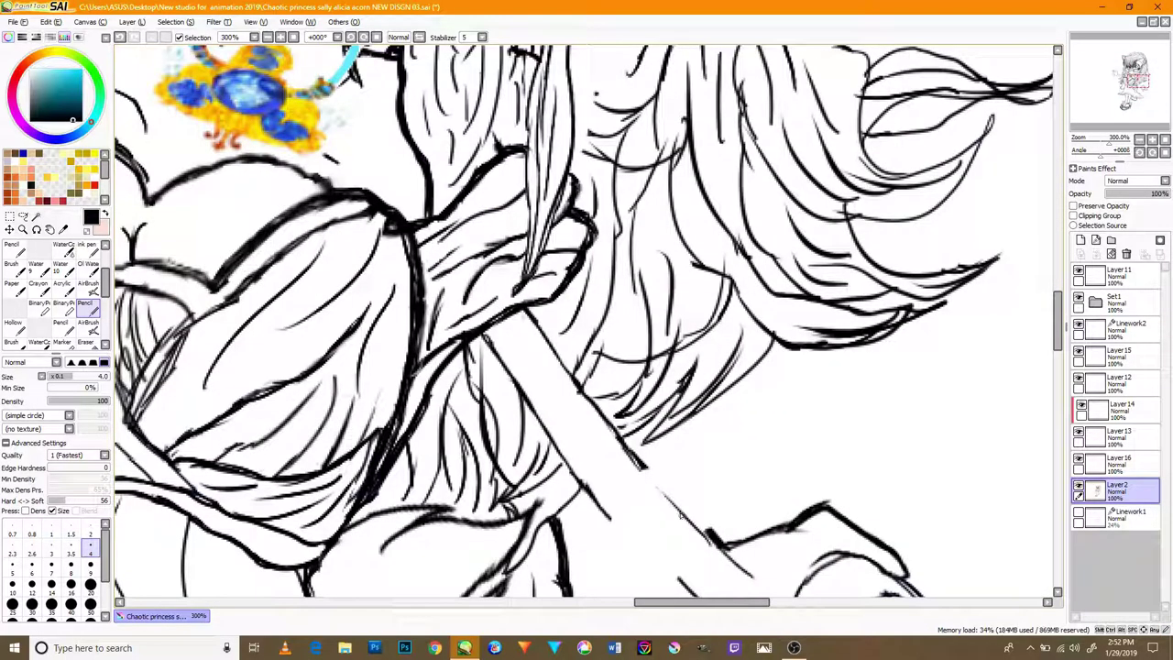
key(ctrl+z)
mouse_move(660, 485)
mouse_down()
mouse_move(713, 544)
mouse_move(708, 536)
mouse_up()
mouse_move(631, 448)
mouse_down()
mouse_move(715, 540)
mouse_move(518, 428)
mouse_move(468, 357)
mouse_up()
scroll(663, 494, up, 2)
scroll(468, 357, down, 6)
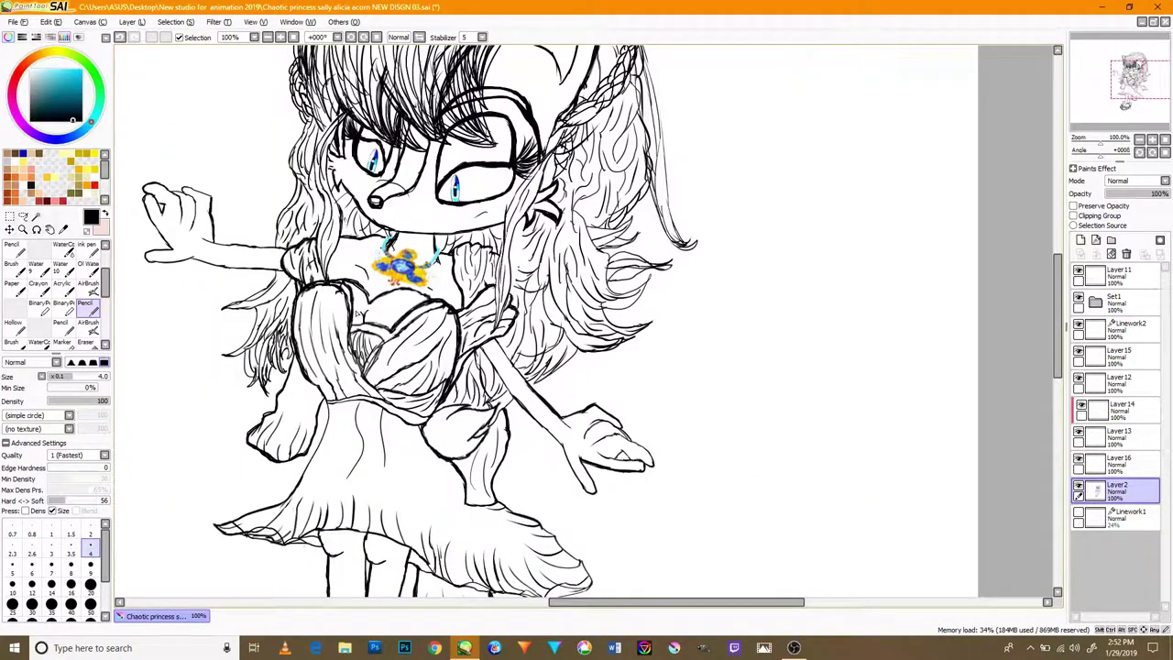
- Select the raised hand on Layer2 with a rectangle, move it outward from its forearm, and deselect it
drag(307, 260, 423, 312)
click(10, 216)
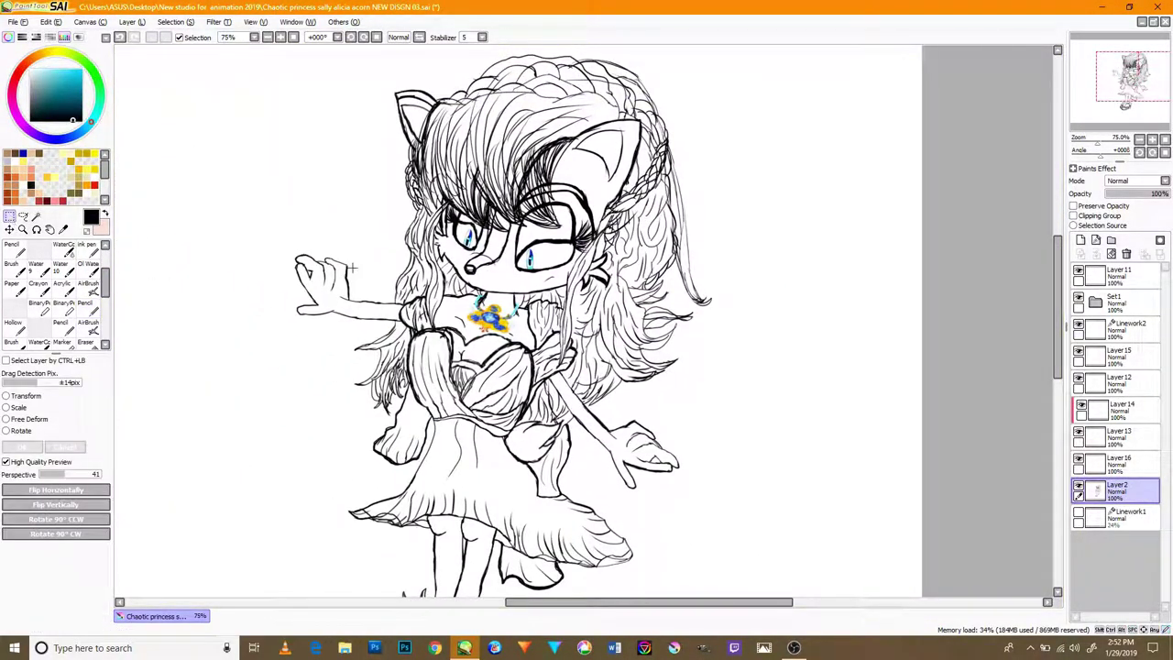
drag(291, 336, 272, 326)
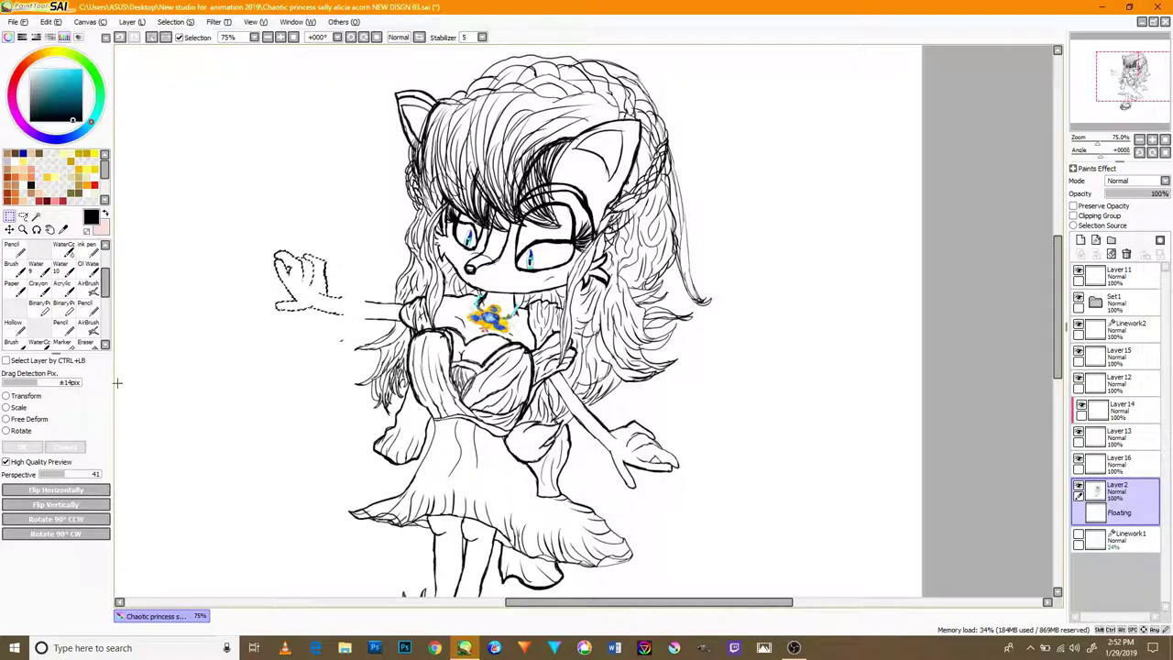
scroll(289, 370, up, 4)
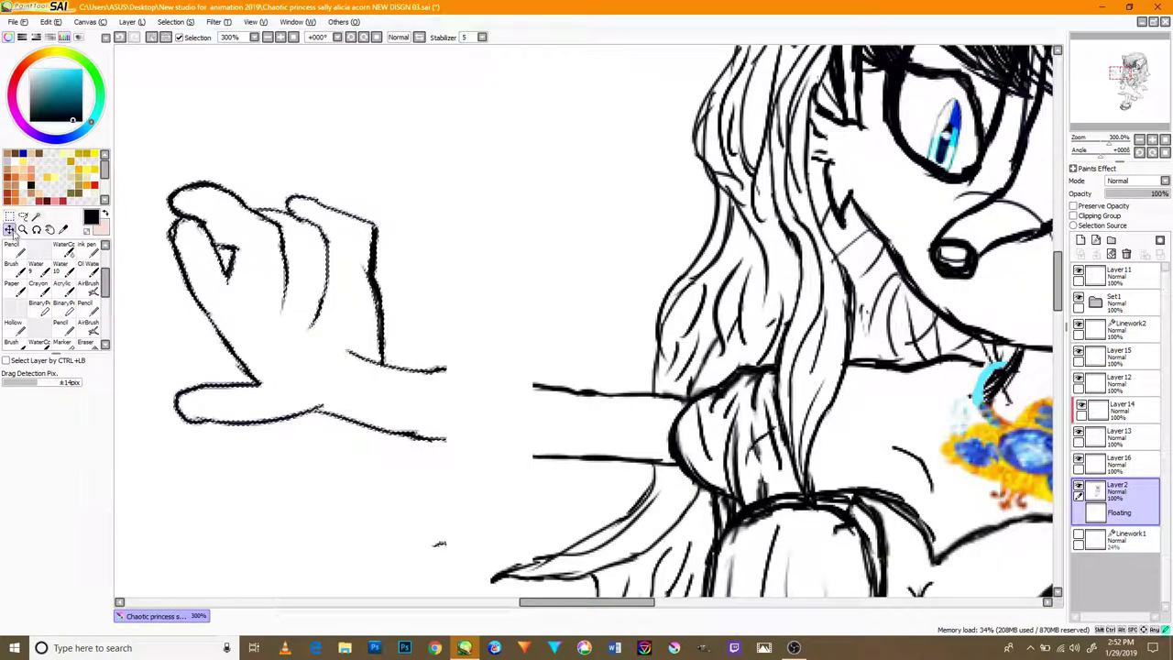
scroll(299, 369, down, 3)
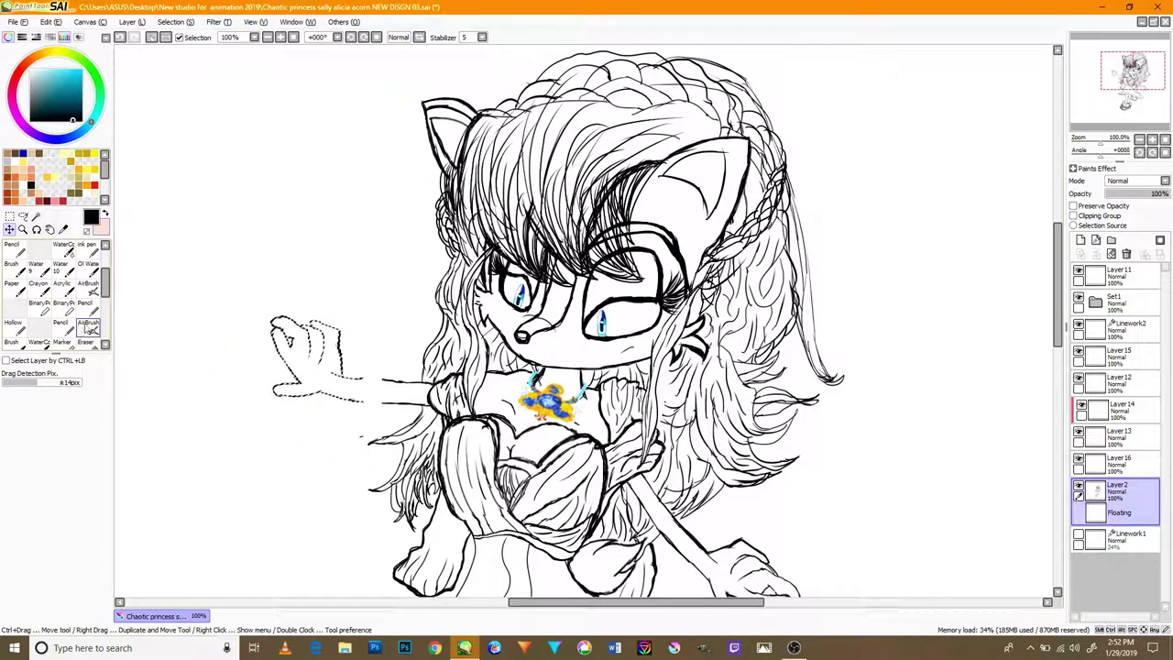
click(86, 310)
click(151, 38)
- Draw the upper and lower forearm outlines across the gap between the raised hand and its arm
scroll(361, 386, up, 5)
mouse_move(489, 356)
mouse_down()
mouse_move(394, 337)
mouse_move(337, 352)
mouse_up()
drag(495, 474, 287, 453)
drag(496, 476, 293, 458)
drag(506, 366, 330, 341)
scroll(448, 353, down, 8)
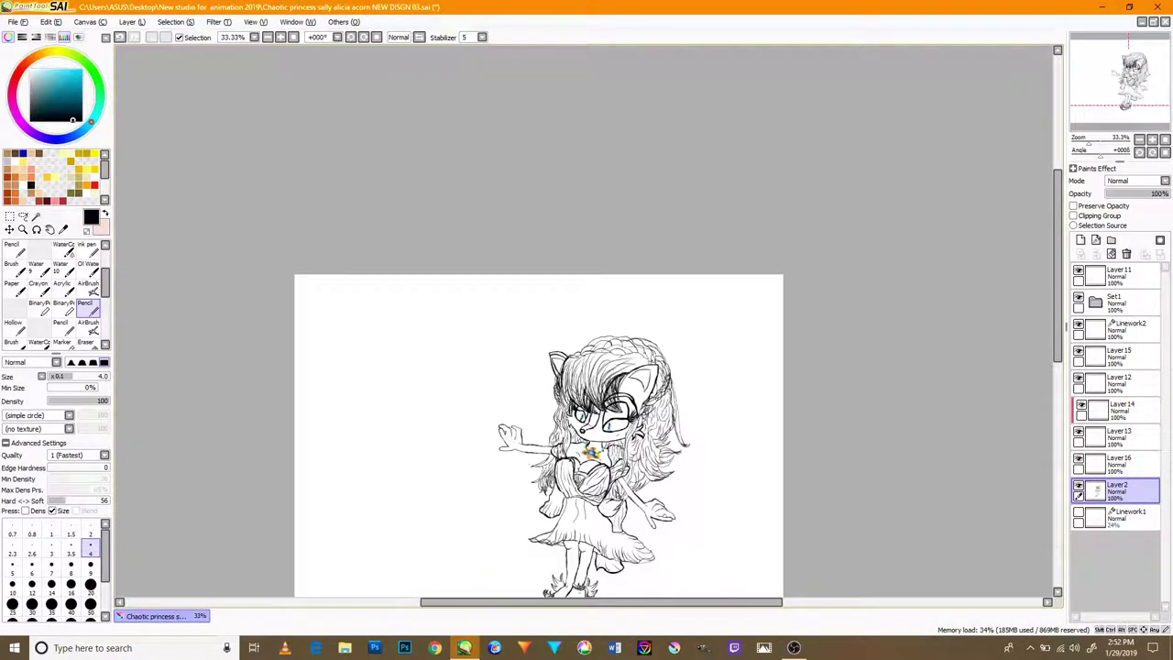
scroll(657, 511, up, 4)
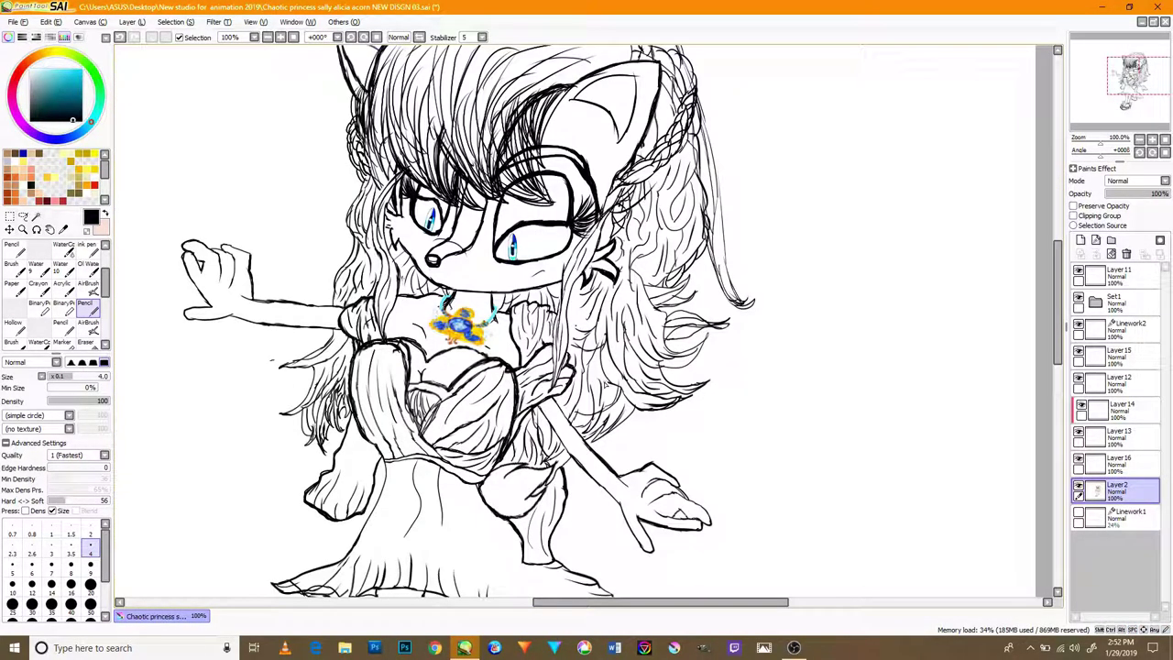
scroll(638, 351, up, 2)
scroll(638, 352, down, 3)
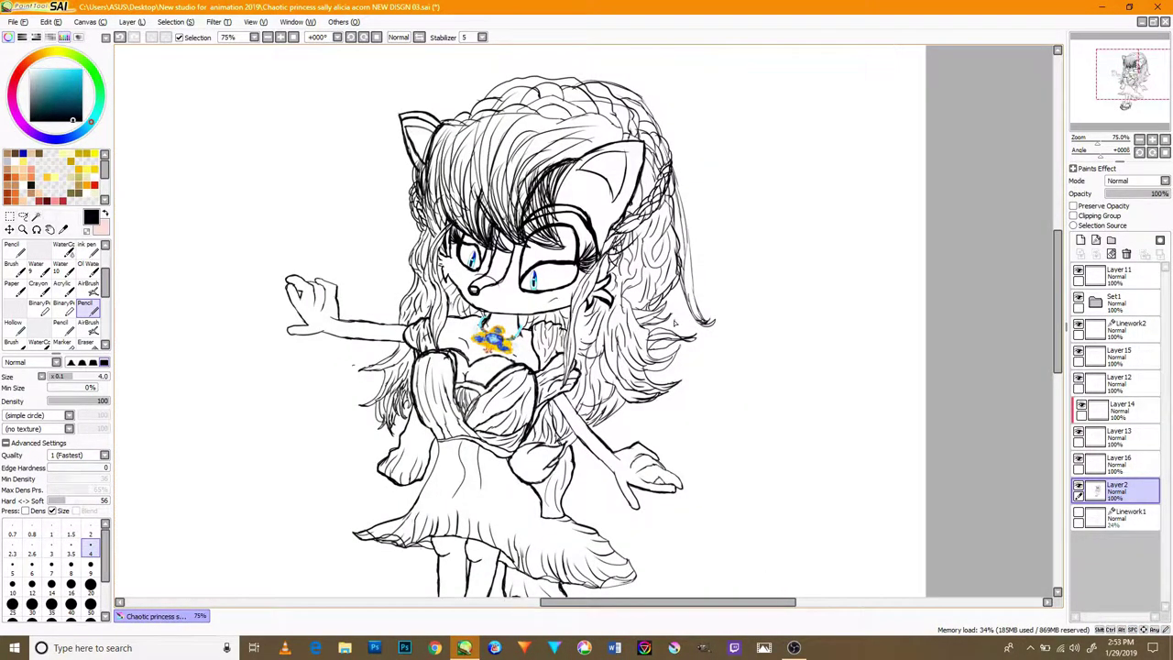
scroll(675, 323, up, 2)
scroll(658, 337, down, 3)
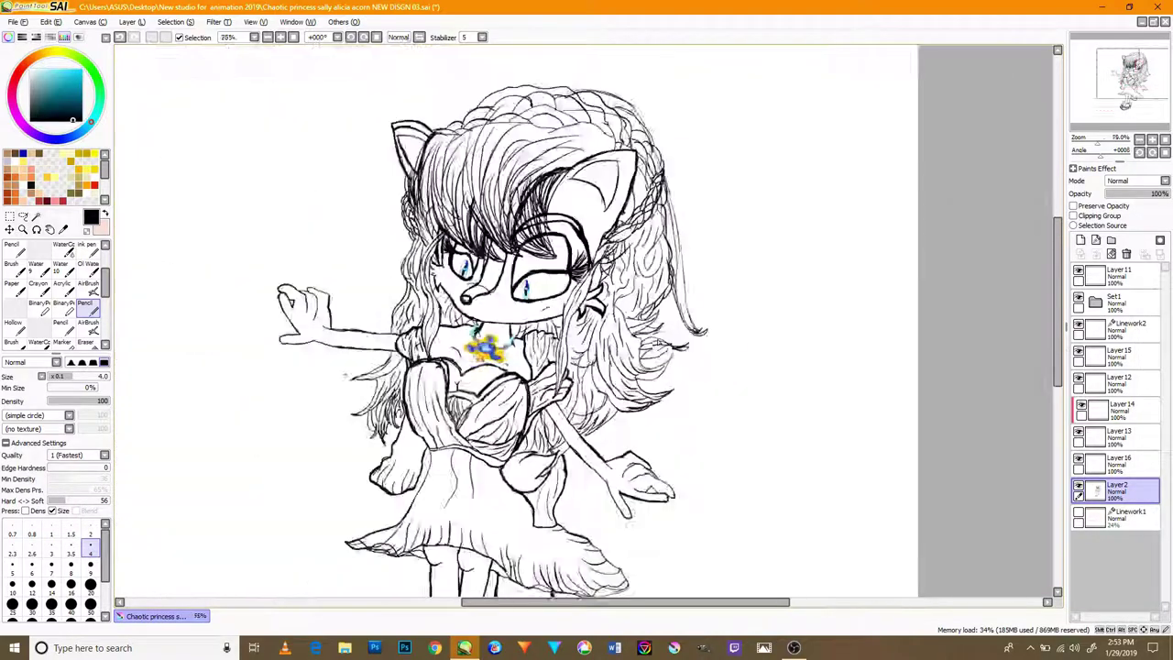
- Handwrite the title "Princess Sally Alicia Acorn" on Layer2 below the figure's shoes
drag(591, 401, 645, 237)
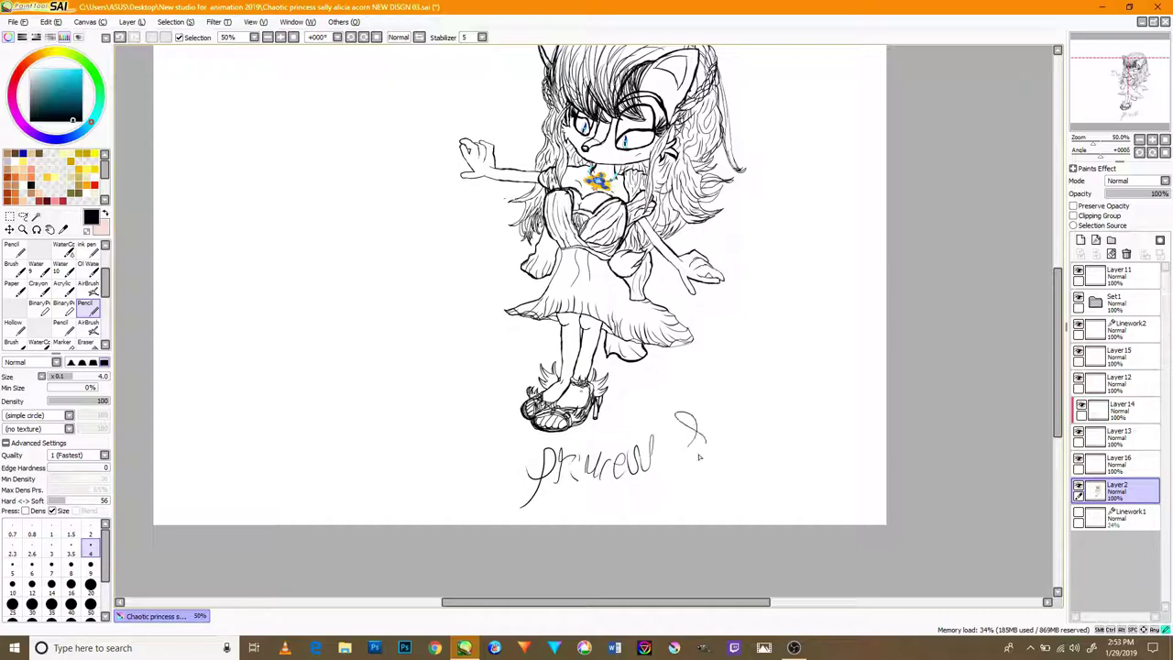
drag(721, 436, 778, 429)
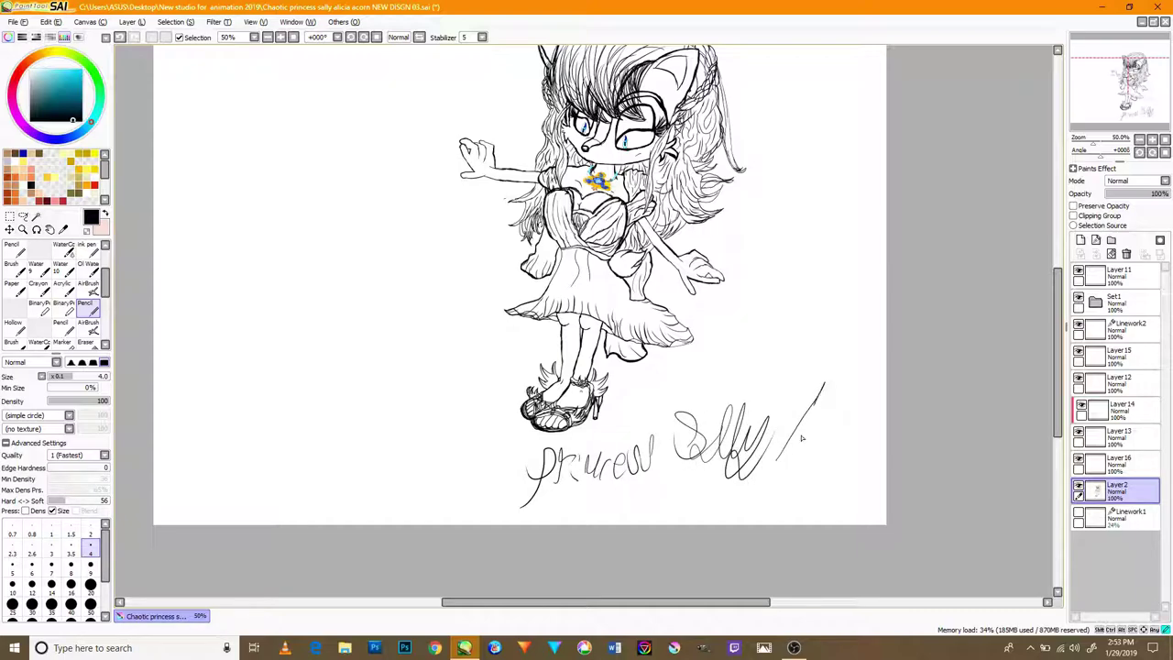
mouse_move(690, 453)
mouse_down()
mouse_move(692, 486)
mouse_move(752, 497)
mouse_move(779, 467)
mouse_move(813, 534)
mouse_up()
- Handwrite the date 1/29/19 beside the last word of the title
scroll(814, 463, up, 2)
drag(862, 476, 824, 543)
drag(855, 500, 878, 530)
mouse_move(893, 489)
mouse_down()
mouse_move(868, 541)
mouse_move(923, 492)
mouse_move(935, 508)
mouse_move(893, 539)
mouse_up()
mouse_move(933, 502)
mouse_down()
mouse_move(906, 537)
mouse_move(922, 544)
mouse_up()
scroll(863, 534, down, 3)
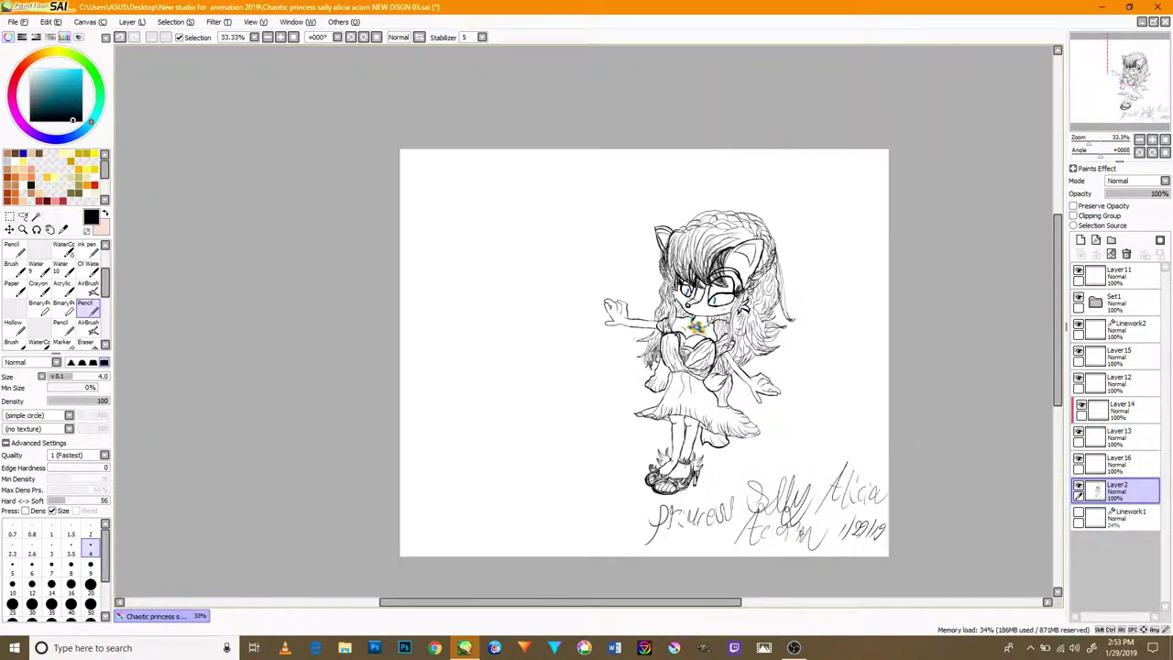
- Sign the drawing with the artist's initials above the title, beside the skirt and shoes
scroll(702, 516, up, 2)
drag(926, 318, 914, 361)
drag(949, 275, 917, 347)
drag(974, 273, 933, 381)
mouse_move(887, 353)
mouse_down()
mouse_move(1003, 328)
mouse_move(1054, 295)
mouse_up()
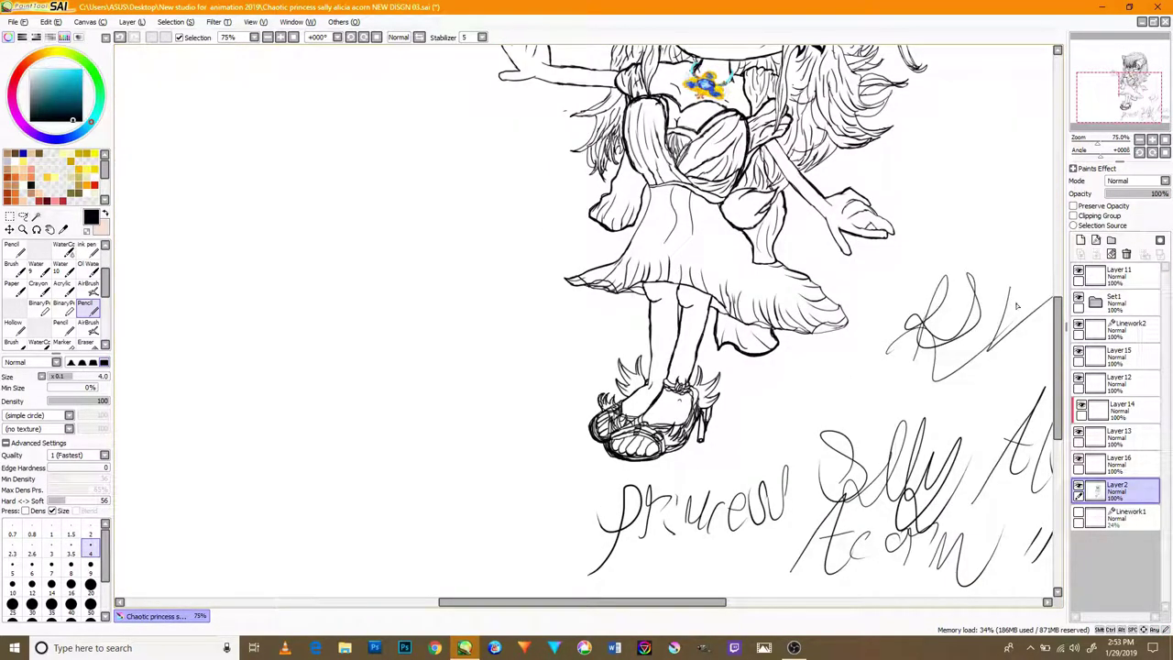
scroll(446, 343, down, 3)
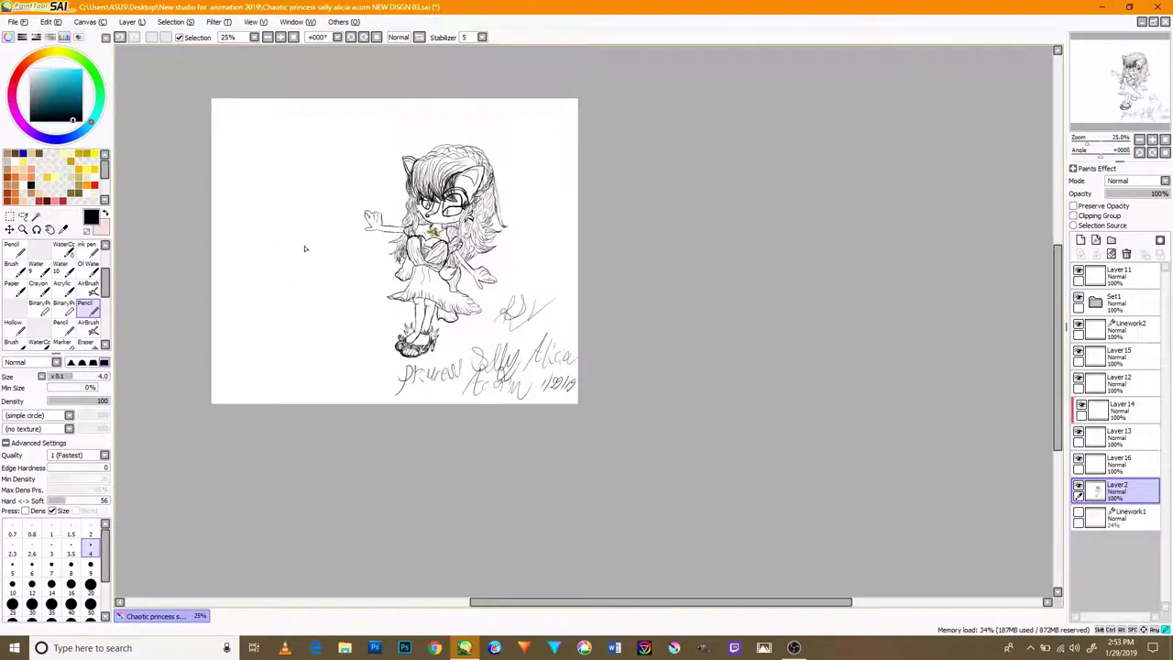
- Handwrite "The chaotic Princess of Light" on two lines in the blank area below the raised hand
scroll(303, 248, up, 2)
mouse_move(264, 240)
mouse_down()
mouse_move(244, 282)
mouse_move(310, 286)
mouse_up()
mouse_move(330, 246)
mouse_down()
mouse_move(359, 235)
mouse_move(394, 257)
mouse_up()
drag(227, 293, 218, 352)
mouse_move(225, 291)
mouse_down()
mouse_move(231, 325)
mouse_move(345, 318)
mouse_move(394, 334)
mouse_up()
drag(395, 275, 385, 339)
mouse_move(381, 307)
mouse_down()
mouse_move(416, 299)
mouse_move(440, 356)
mouse_up()
drag(479, 295, 449, 346)
mouse_move(493, 271)
mouse_down()
mouse_move(501, 326)
mouse_move(515, 328)
mouse_up()
drag(500, 307, 519, 303)
scroll(532, 277, down, 4)
scroll(618, 341, up, 4)
scroll(535, 400, down, 3)
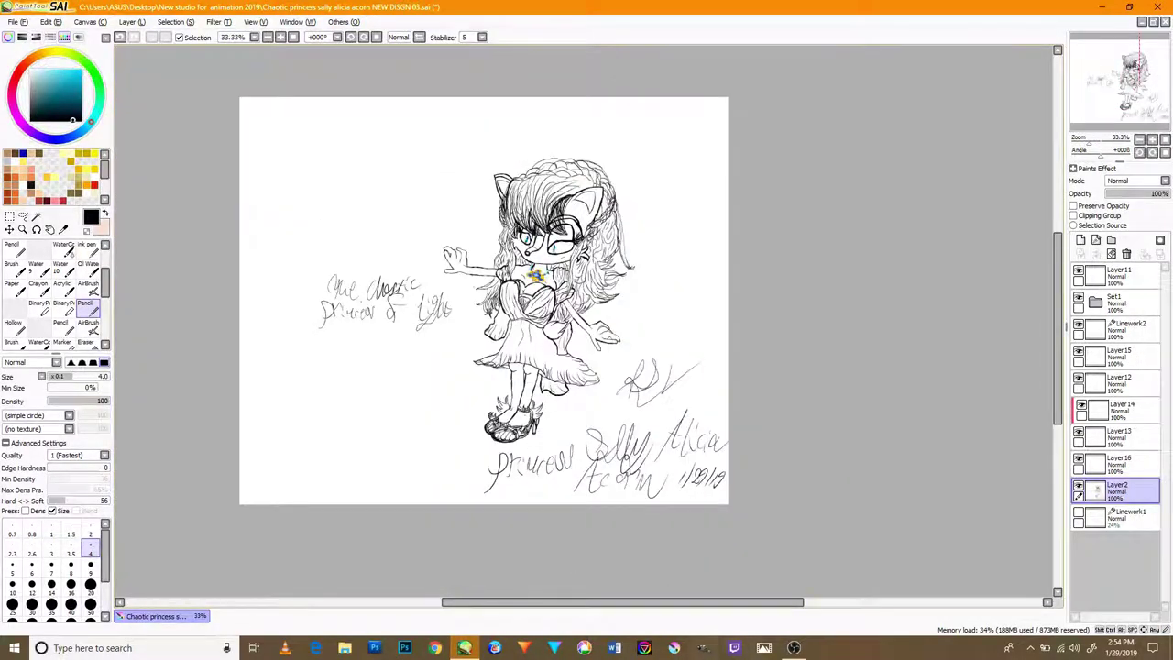
click(794, 648)
click(880, 503)
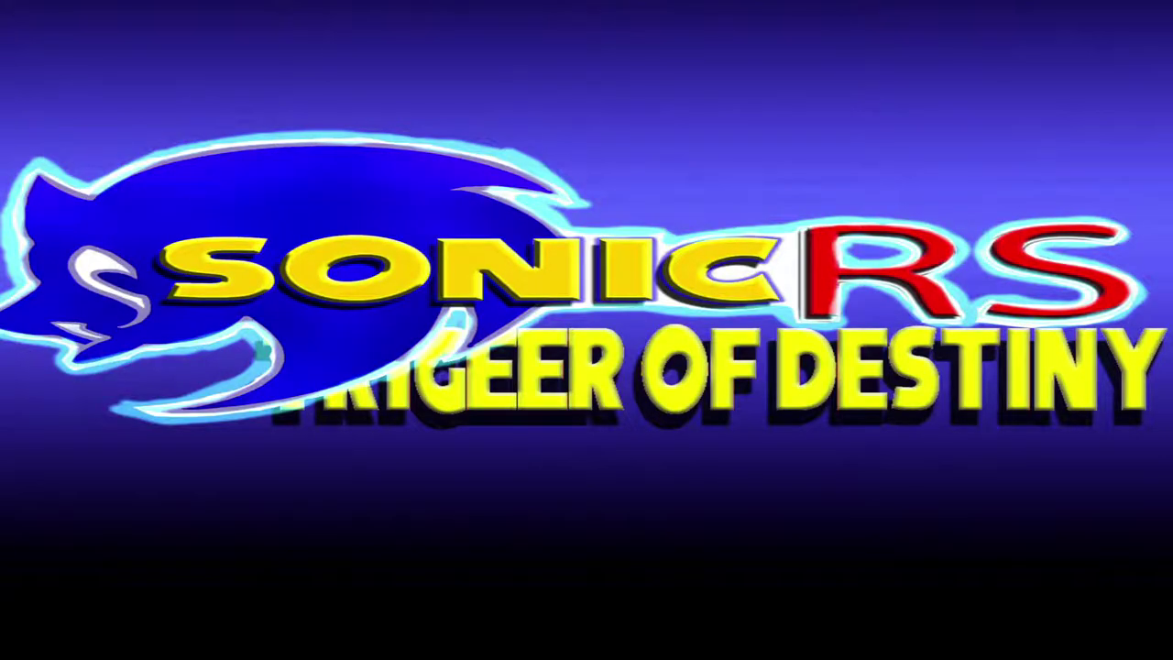